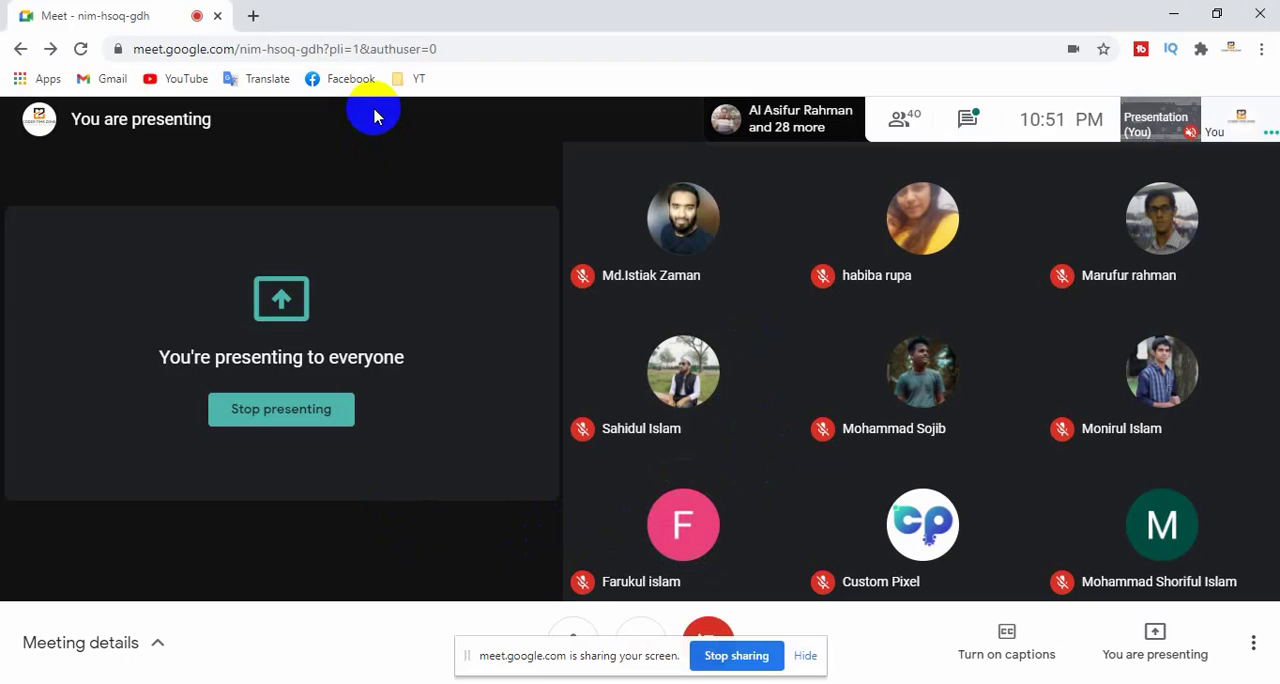
# - Search the web for instagram in a new browser tab and open the Instagram website from the results
pyautogui.click(253, 15)
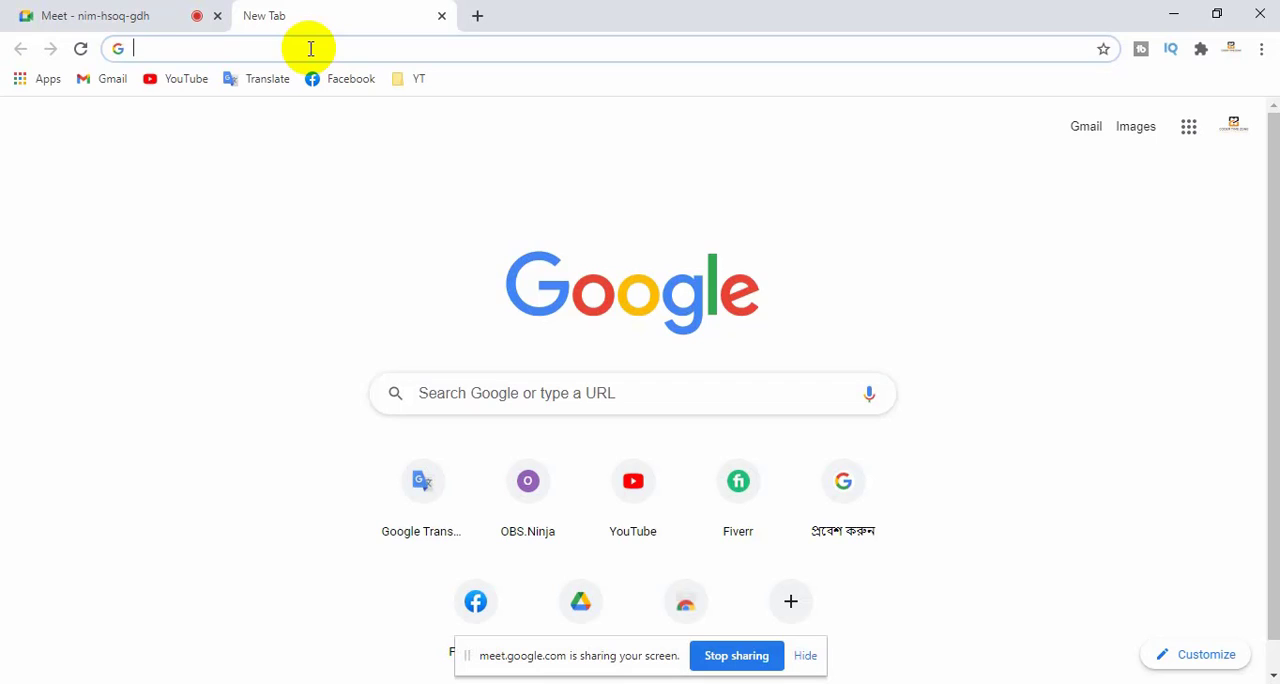
pyautogui.click(108, 20)
pyautogui.click(340, 14)
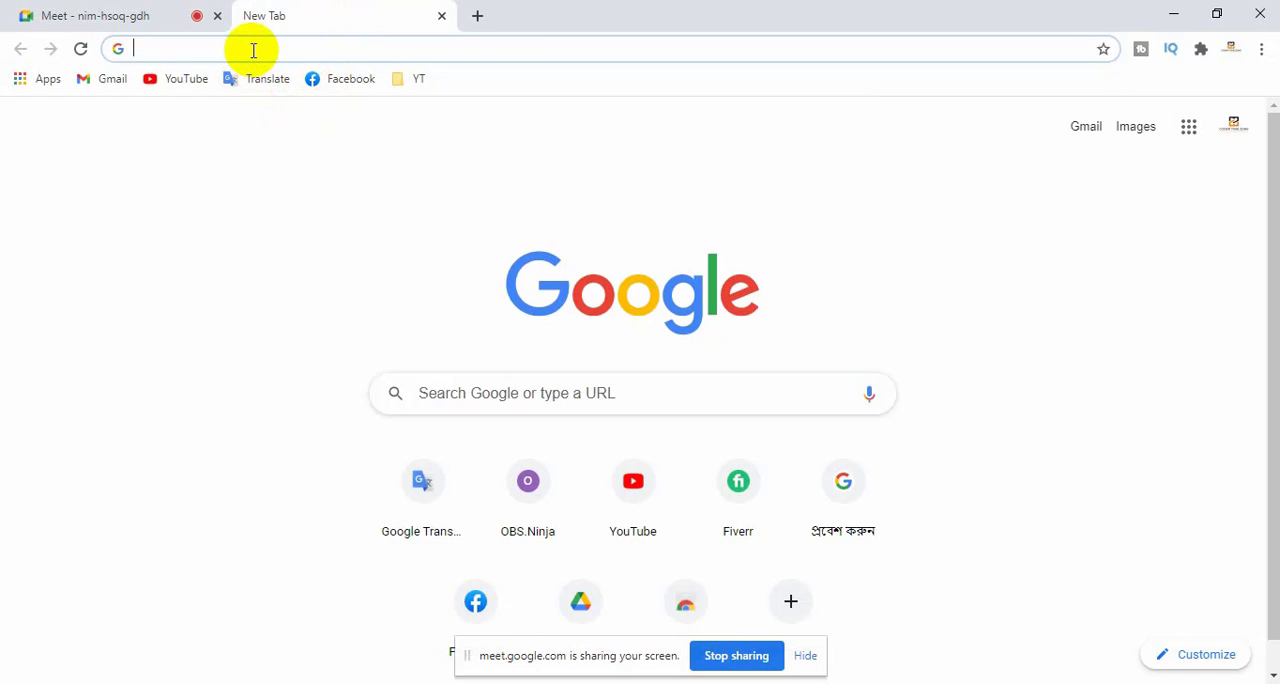
pyautogui.click(253, 50)
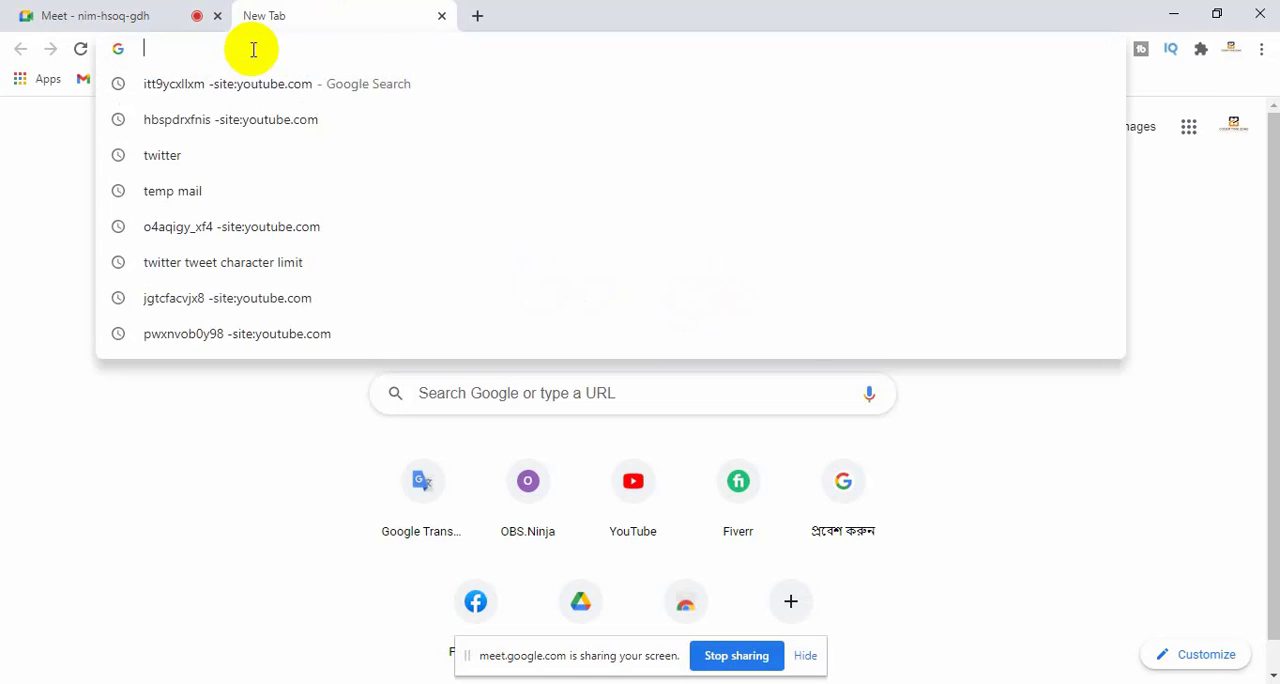
pyautogui.click(237, 400)
pyautogui.click(289, 50)
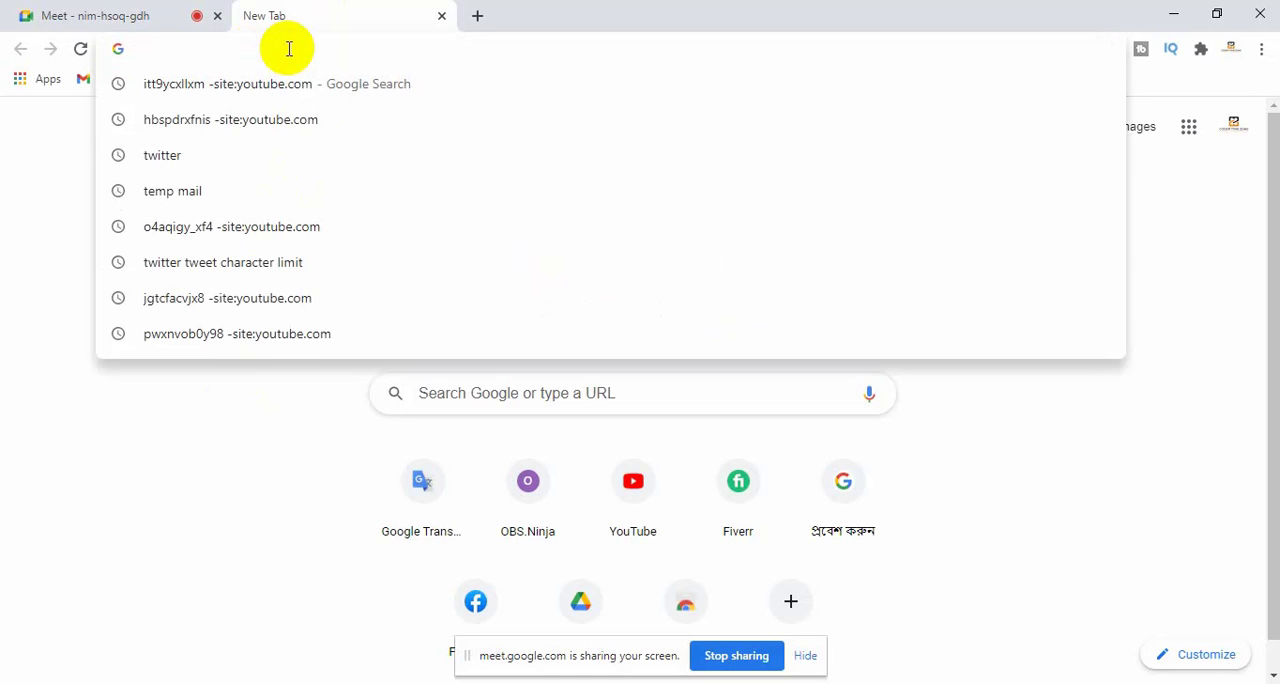
pyautogui.write('instra')
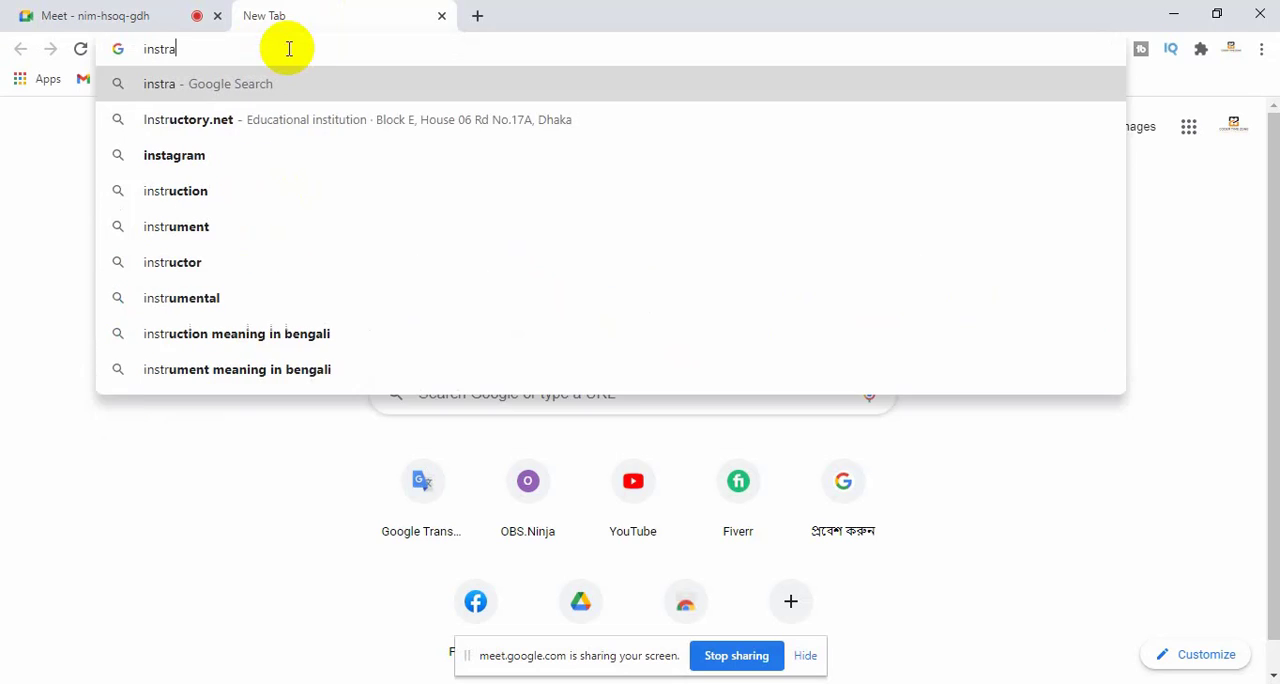
pyautogui.press('Down')
pyautogui.press('Down')
pyautogui.press('Up')
pyautogui.press('Return')
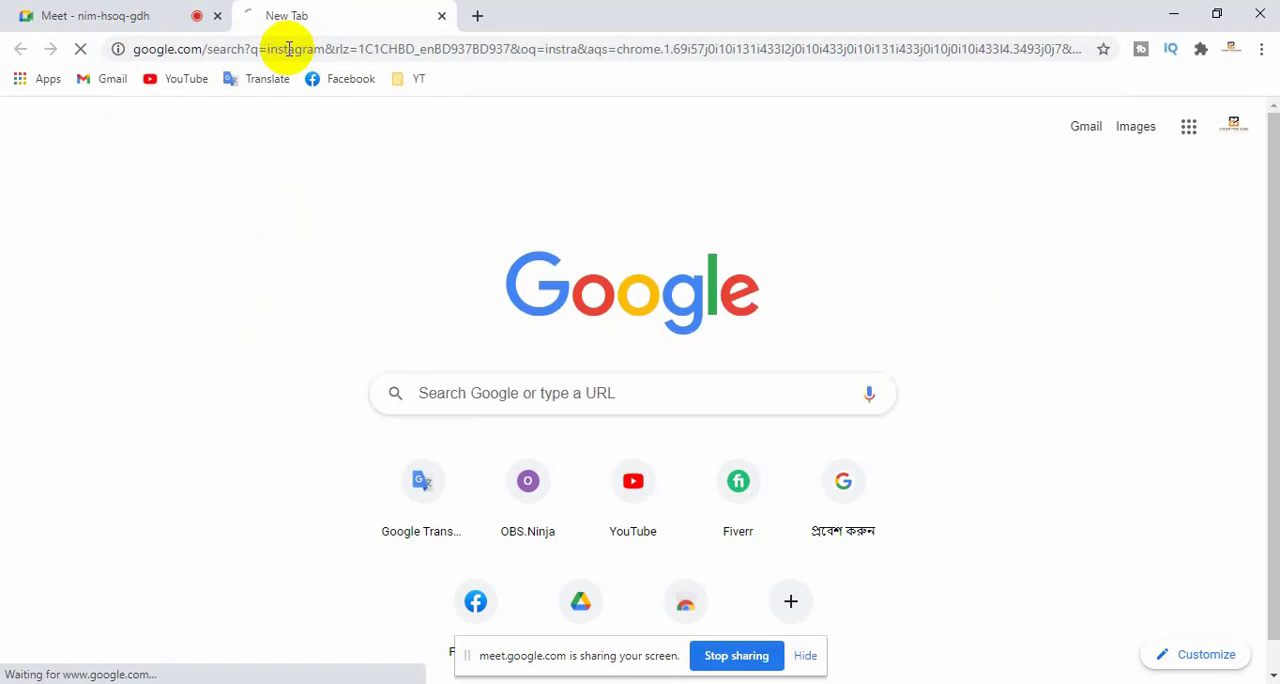
pyautogui.click(238, 291)
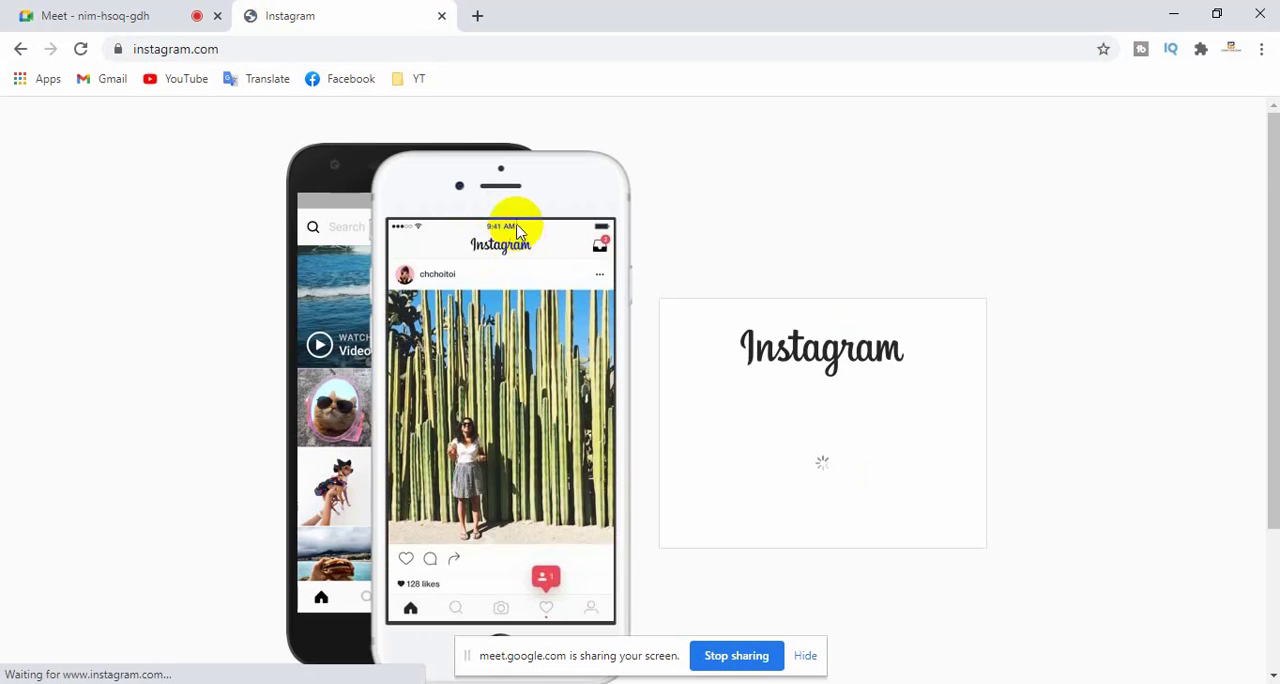
# - Open the sign-up form for a new account from the Instagram login page
pyautogui.scroll(-3, 526, 277)
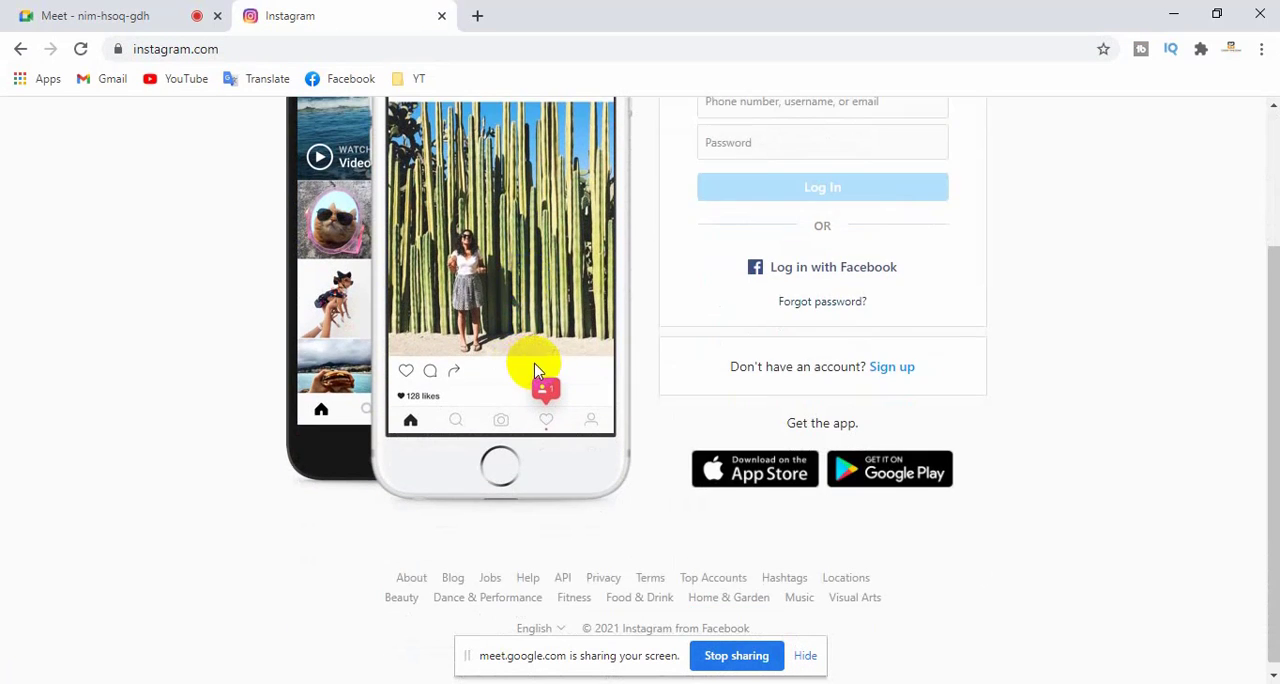
pyautogui.scroll(1, 535, 371)
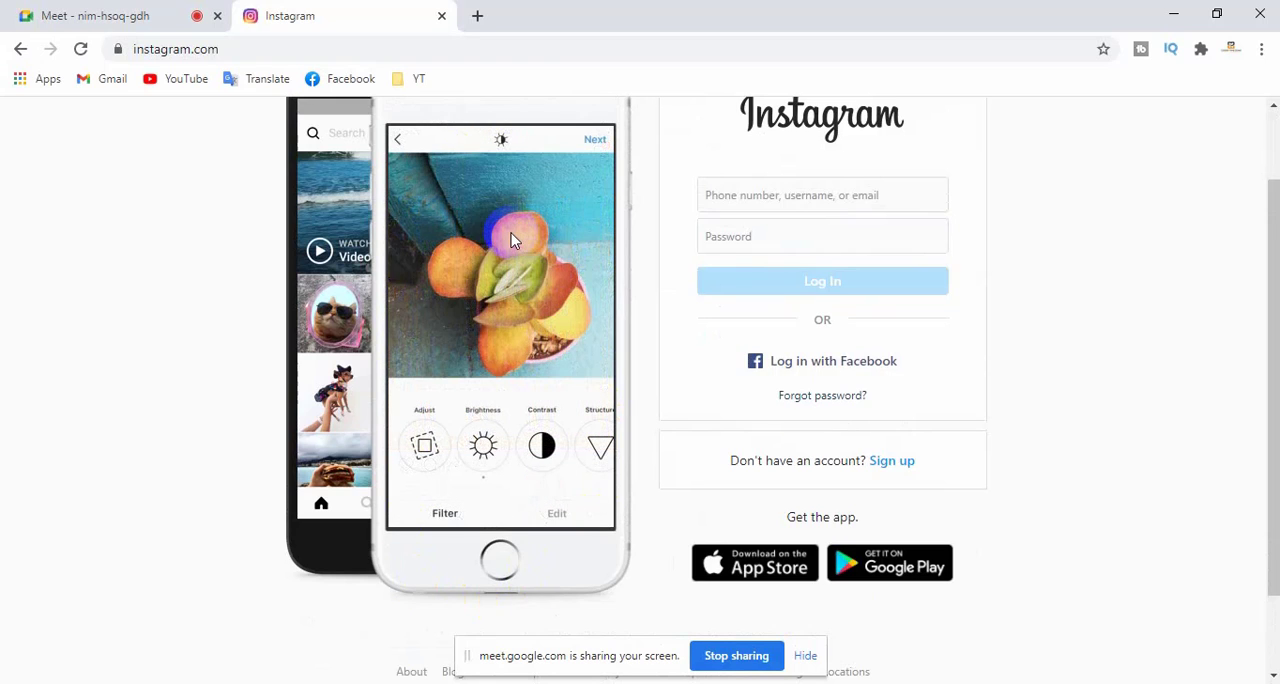
pyautogui.scroll(1, 492, 497)
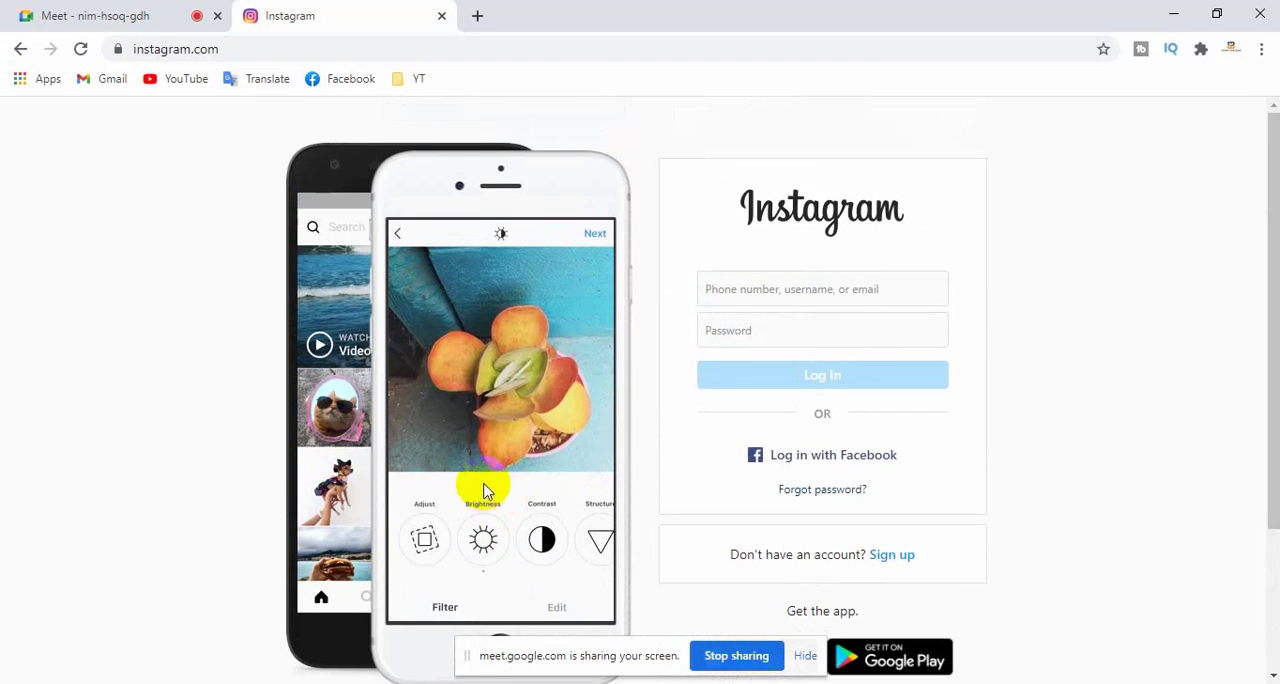
pyautogui.scroll(-1, 552, 453)
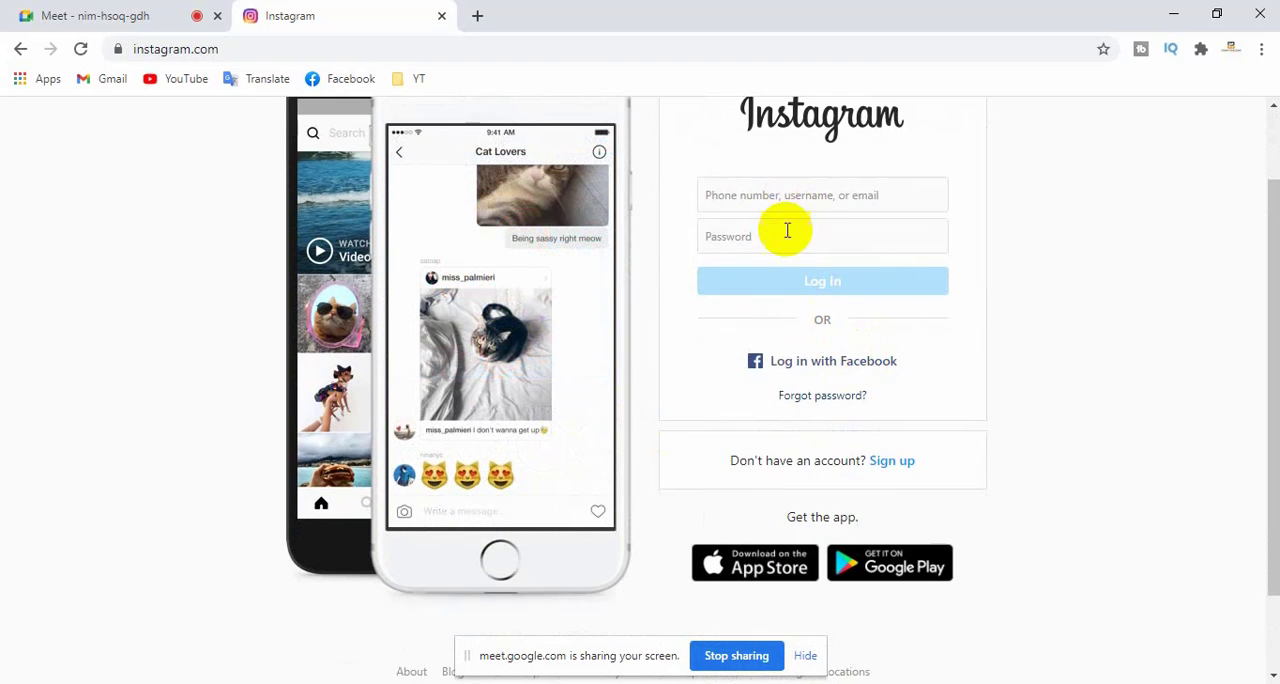
pyautogui.scroll(-1, 872, 479)
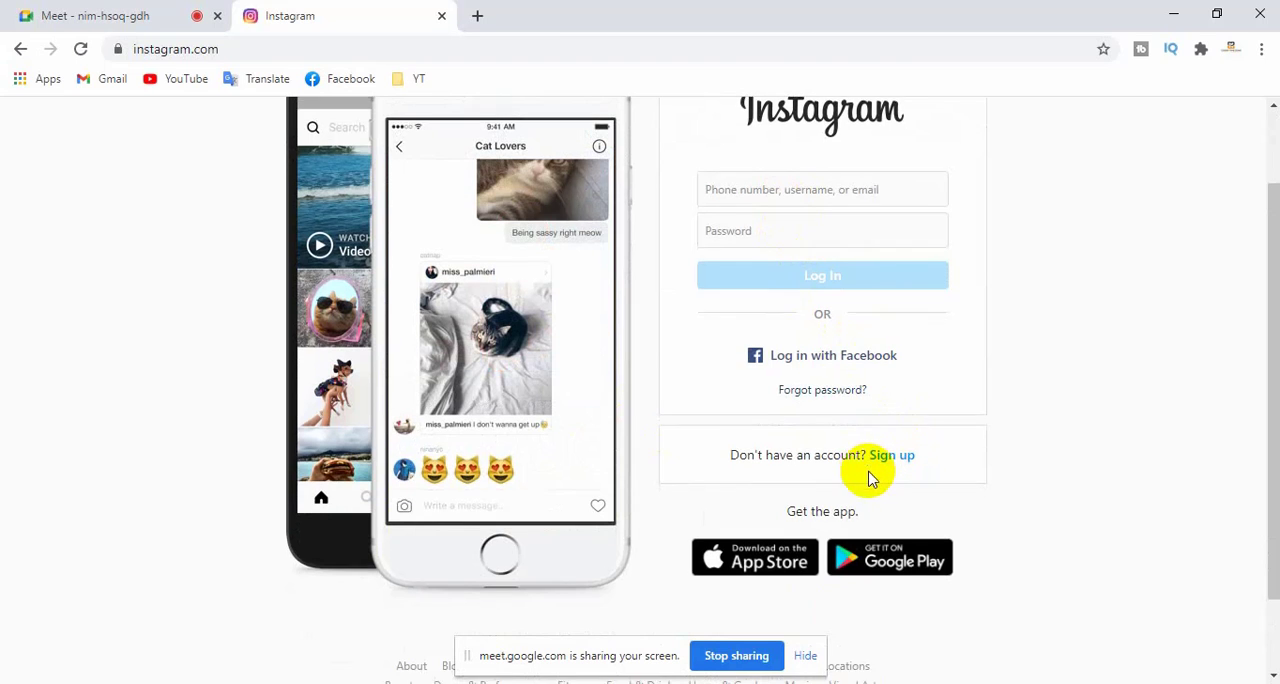
pyautogui.scroll(1, 891, 420)
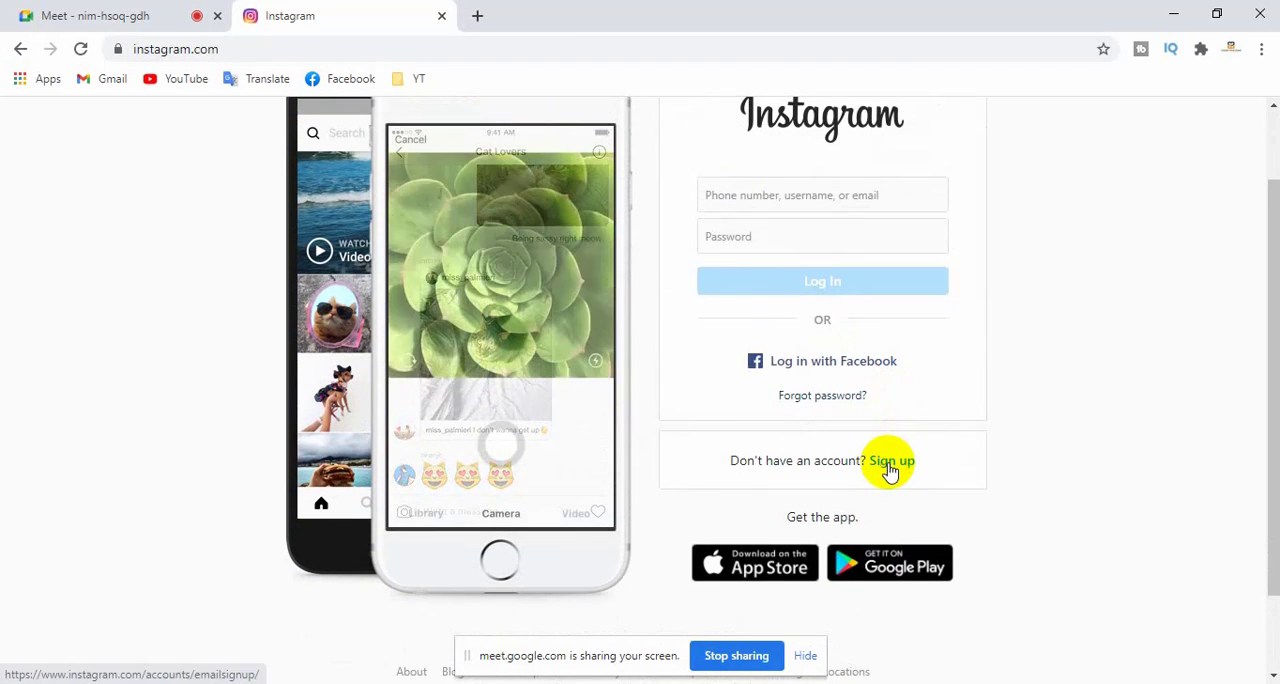
pyautogui.click(889, 463)
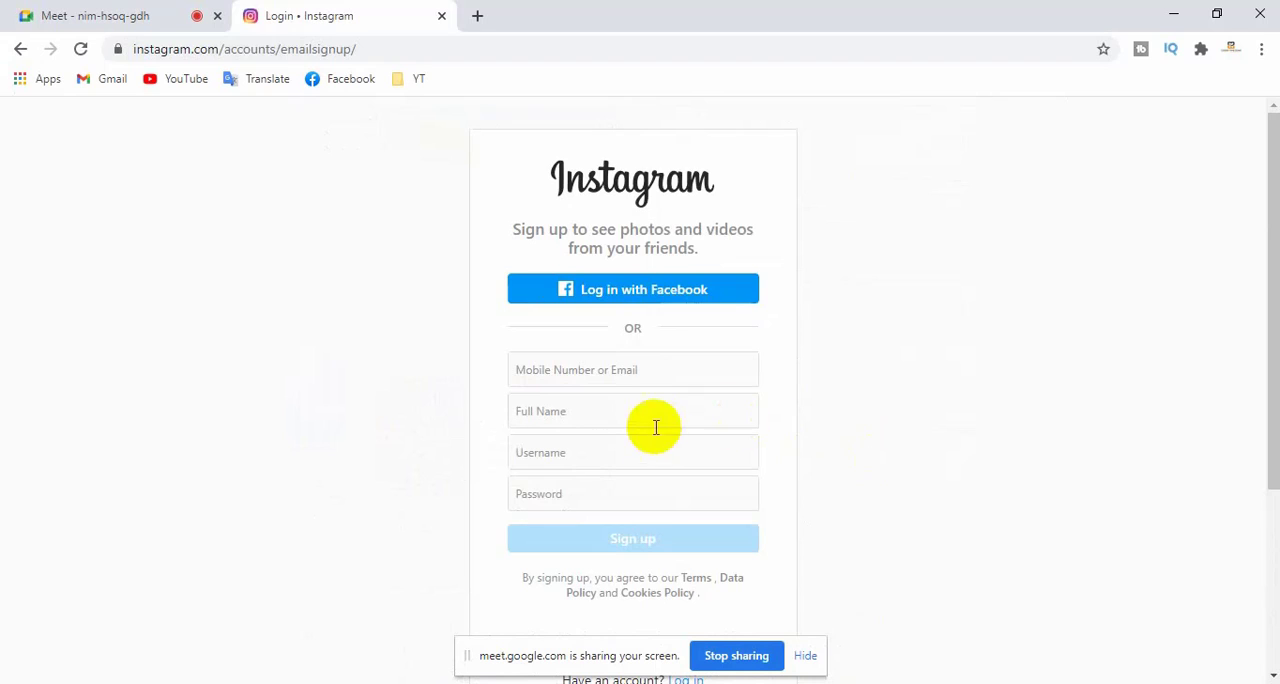
pyautogui.click(608, 372)
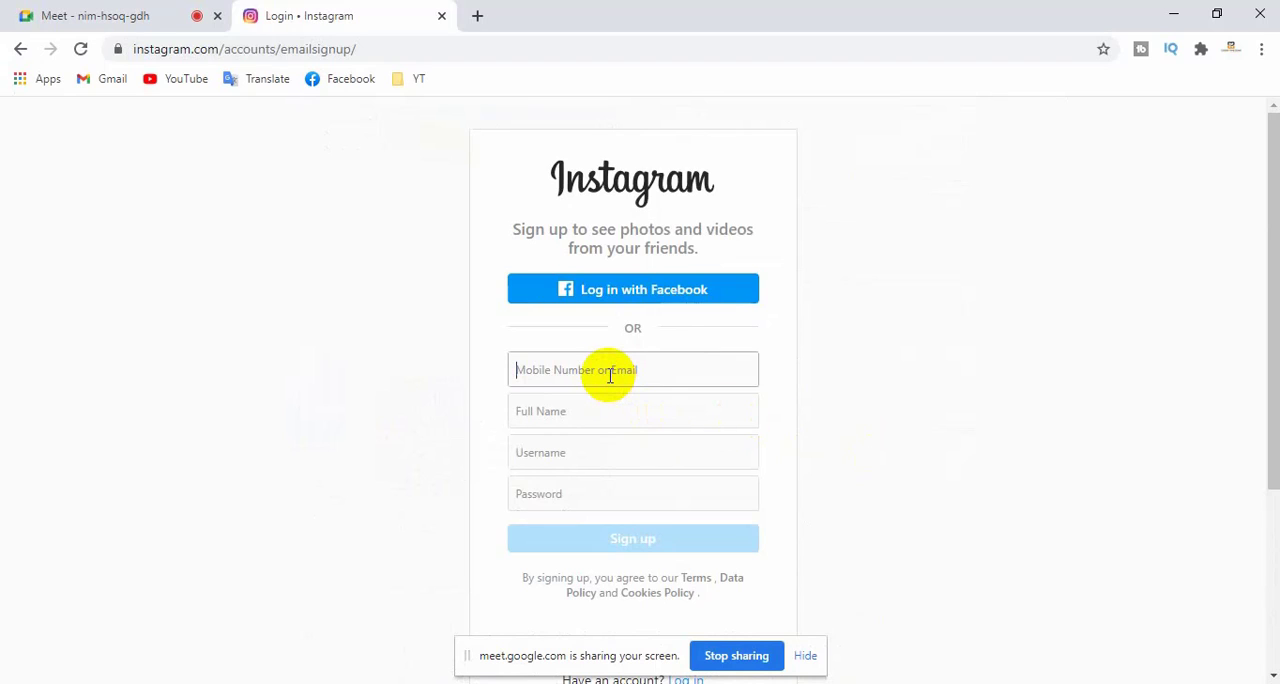
pyautogui.click(552, 374)
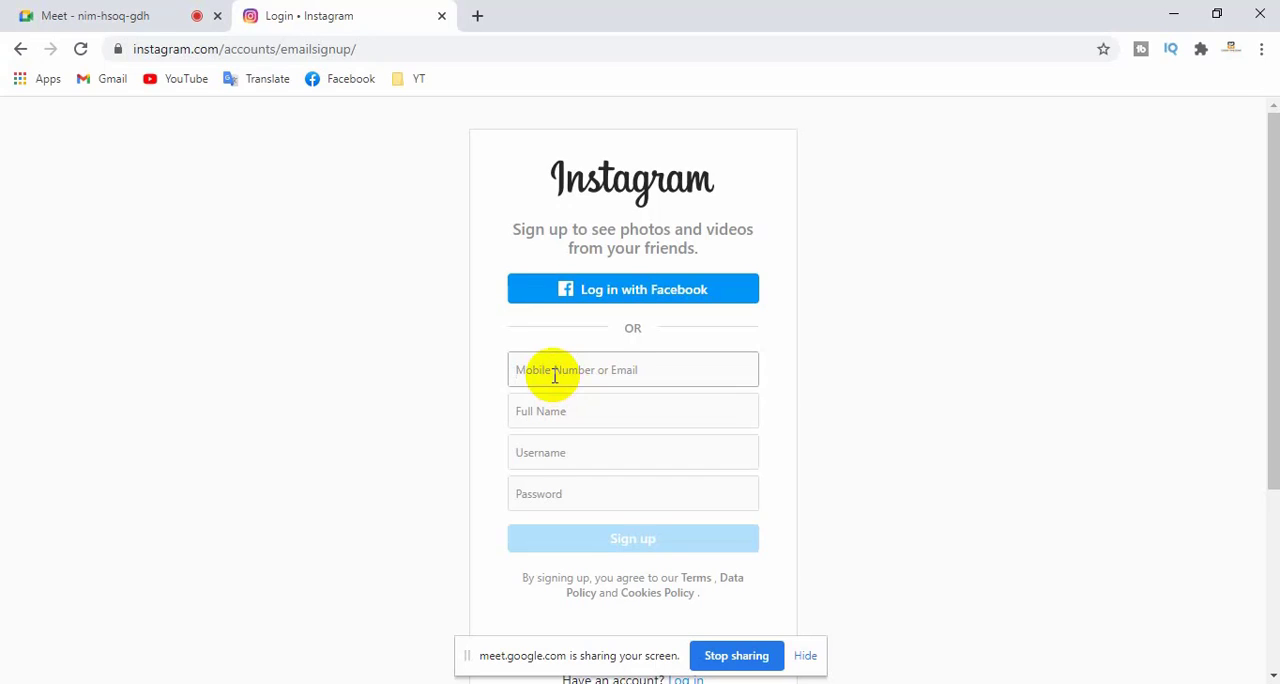
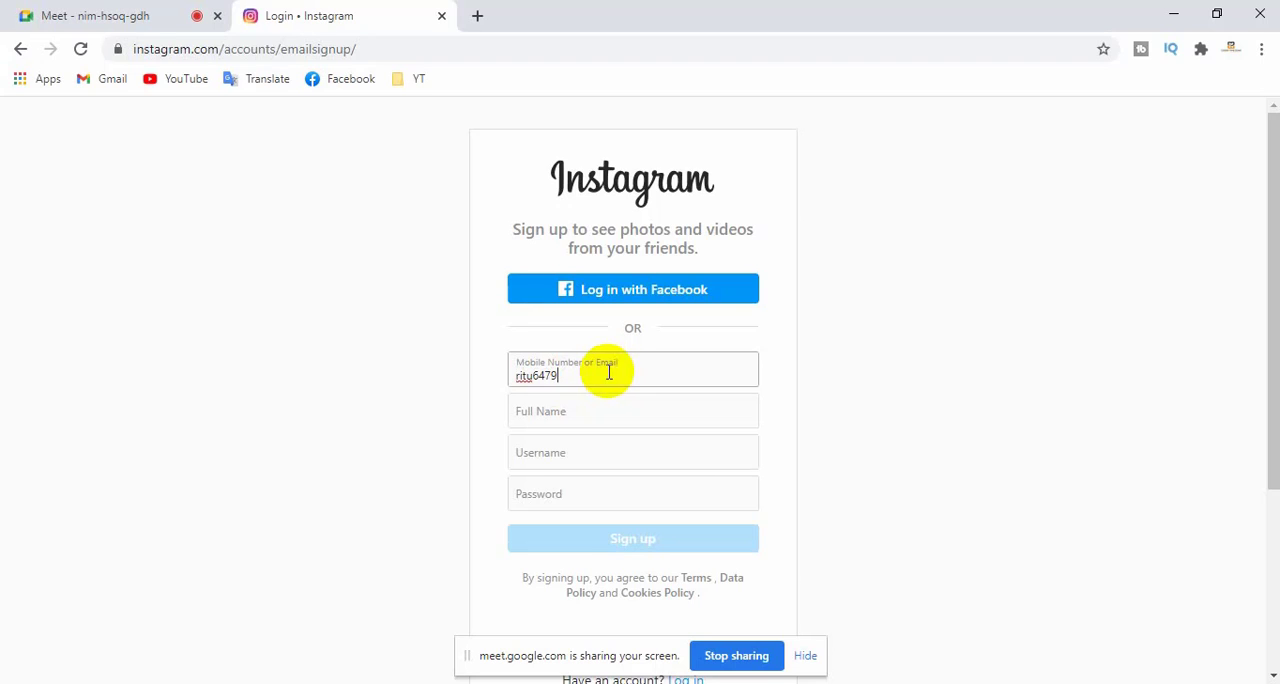
# - Search for temp mail in a new browser tab and open the Temp Mail disposable email site
pyautogui.click(479, 17)
pyautogui.click(338, 50)
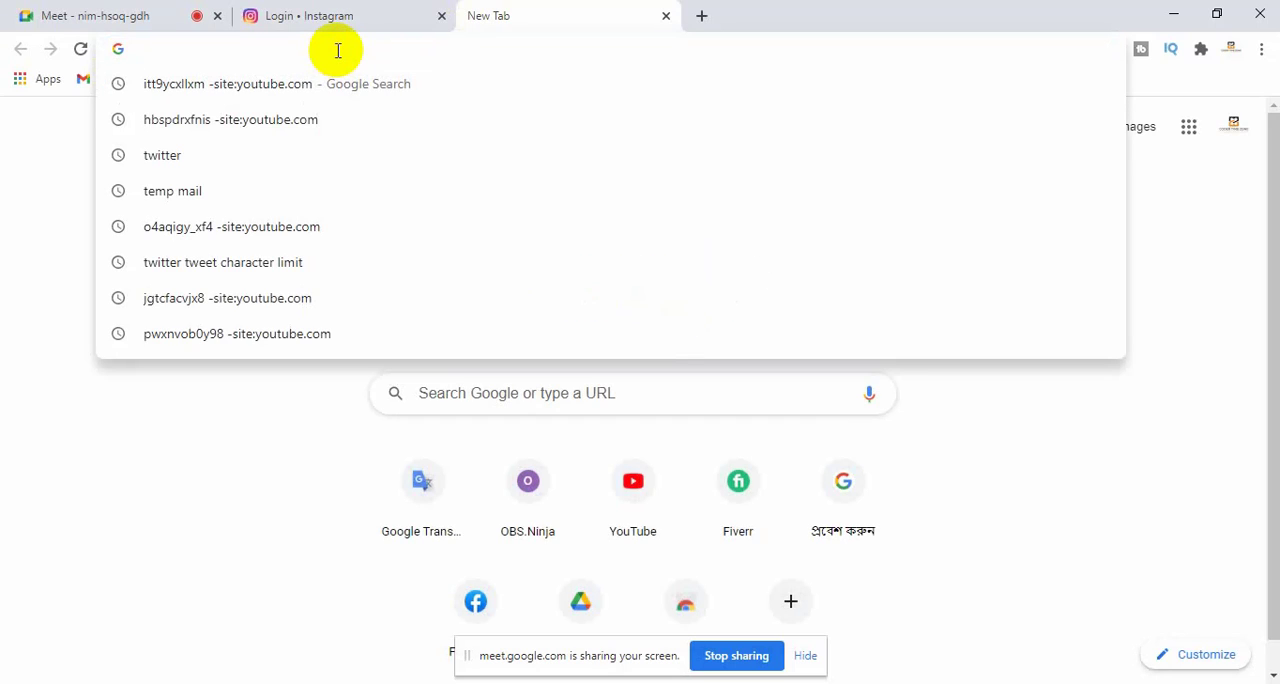
pyautogui.write('tem')
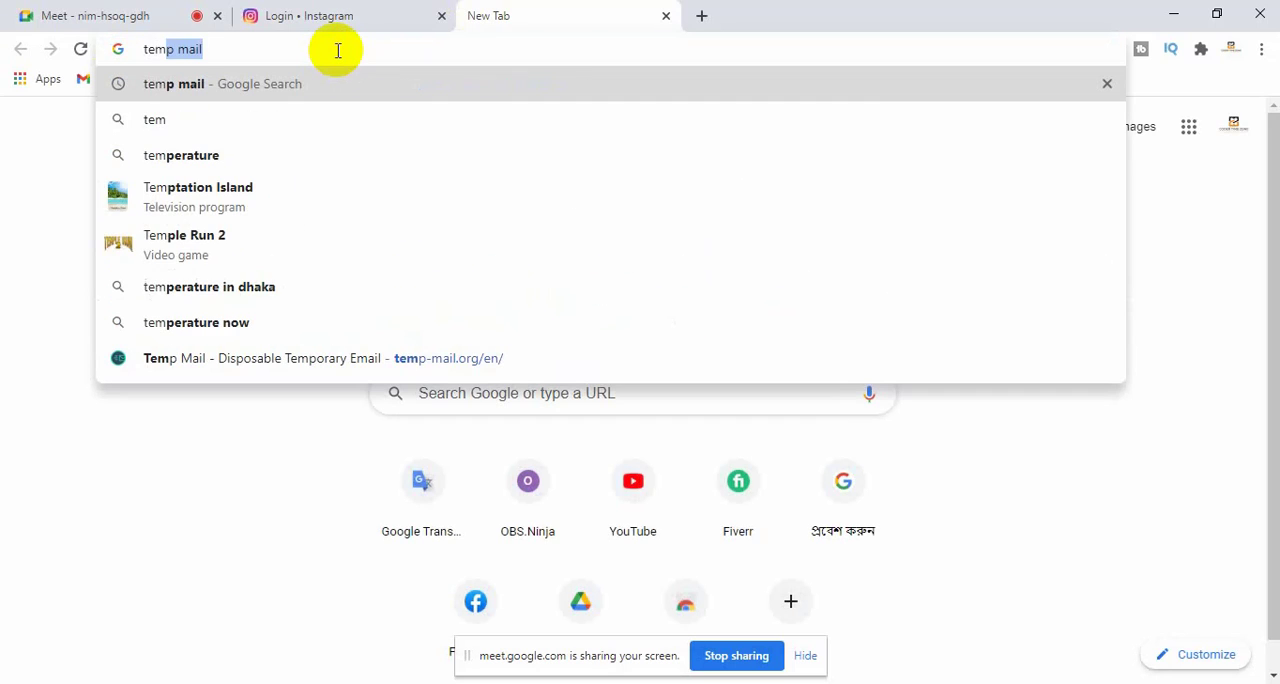
pyautogui.press('Return')
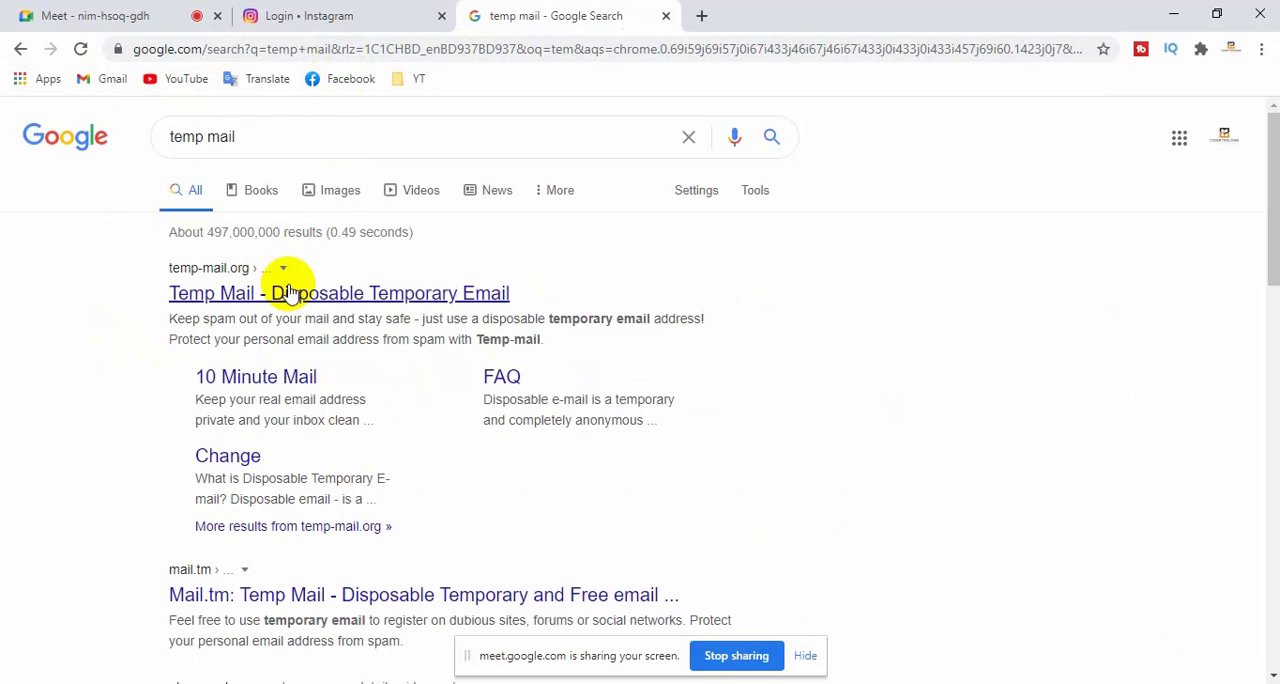
pyautogui.click(290, 297)
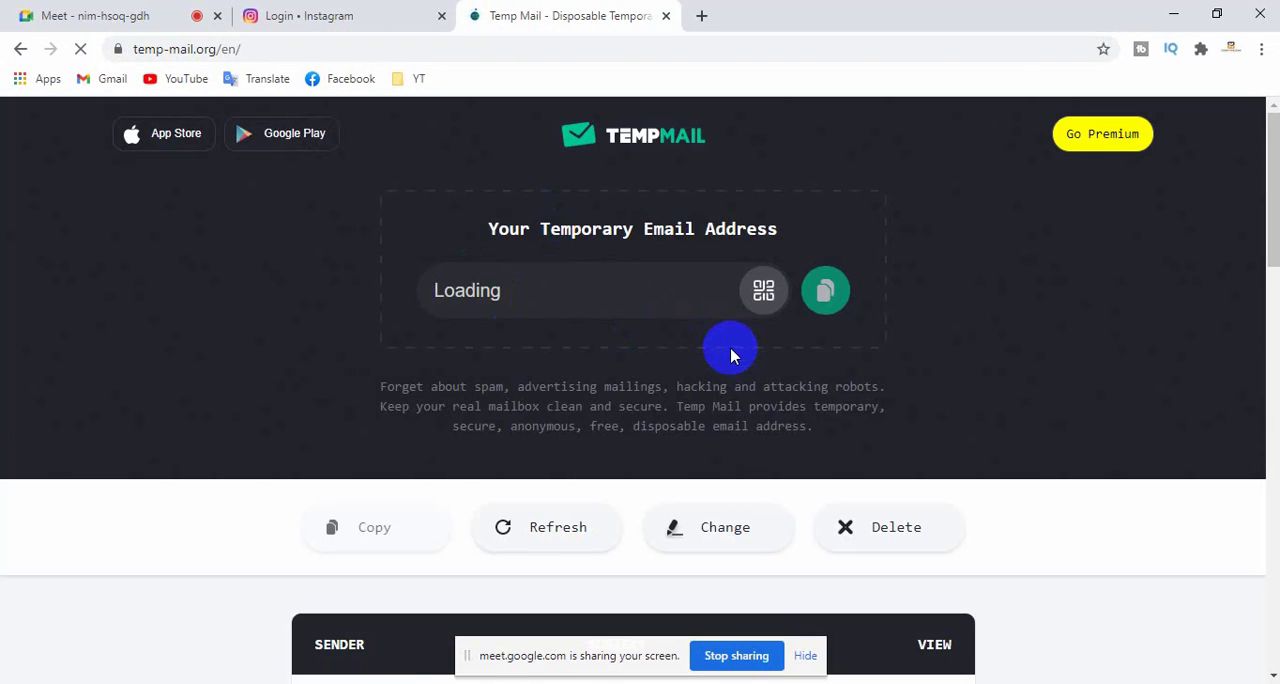
# - Copy the temporary email address from Temp Mail and use it as the email in the Instagram sign-up form
pyautogui.click(827, 292)
pyautogui.click(374, 16)
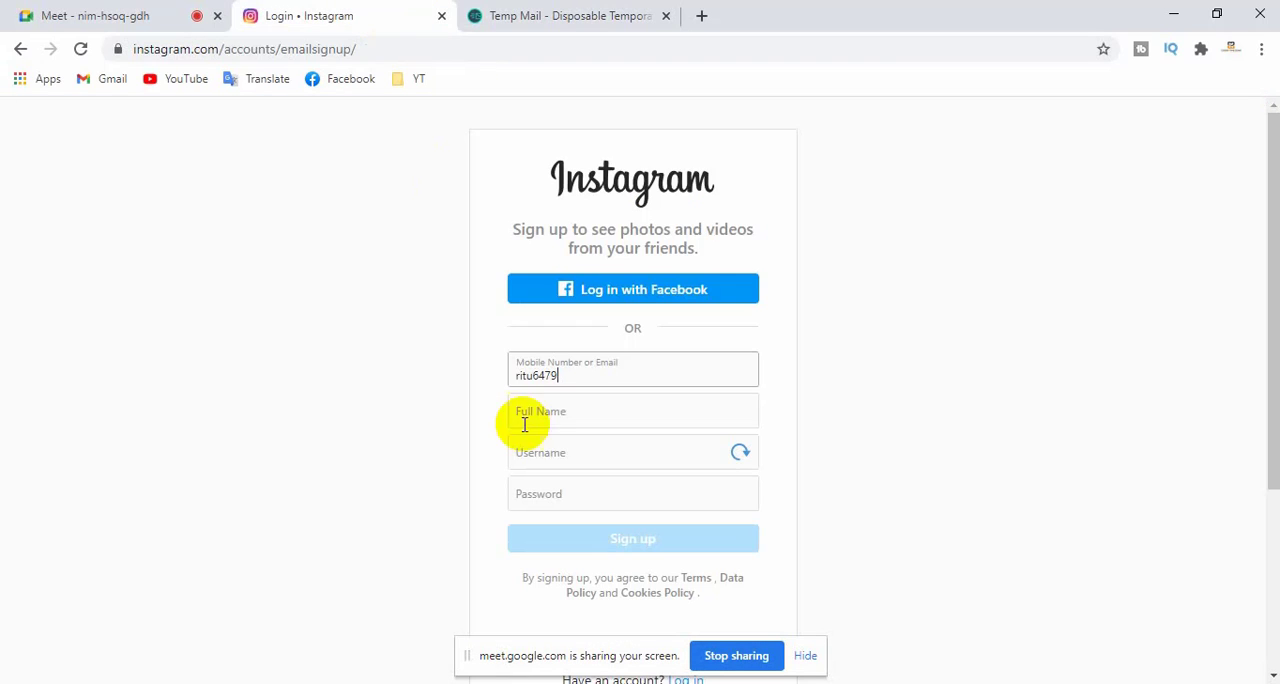
pyautogui.doubleClick(629, 366)
pyautogui.hotkey('ctrl', 'v')
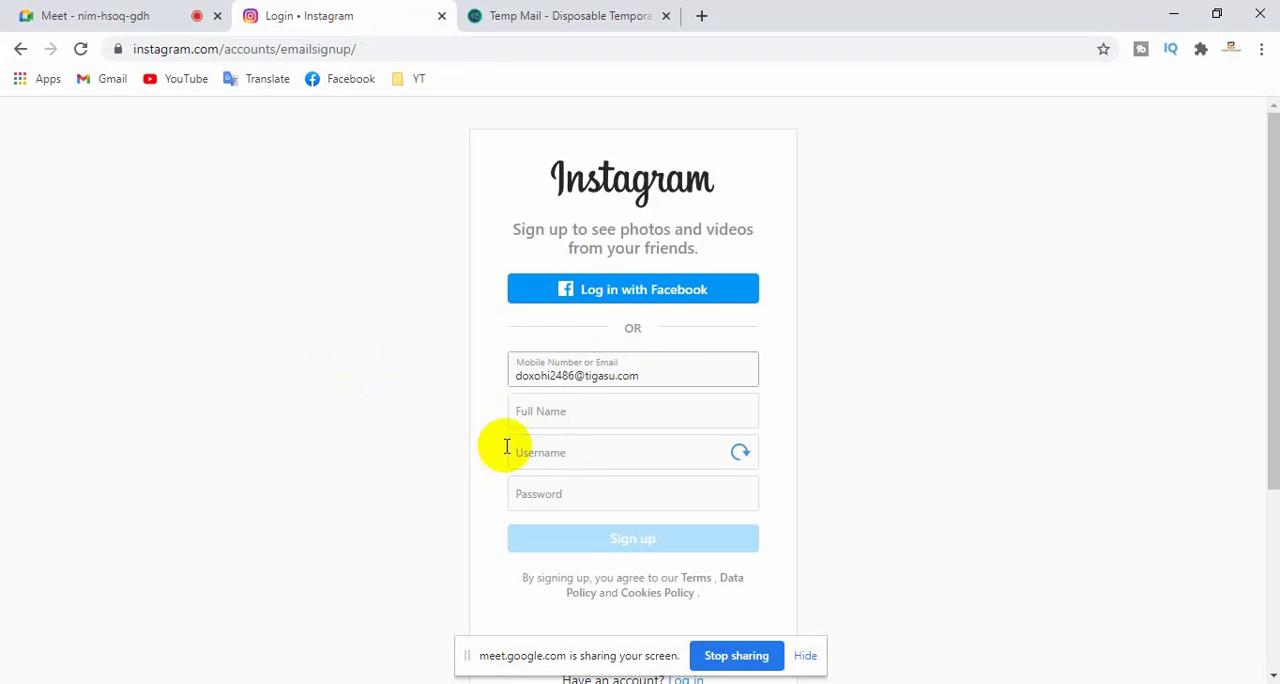
# - Enter the account holder's full name and a username with digits added in the sign-up form
pyautogui.click(549, 407)
pyautogui.write('Parvez')
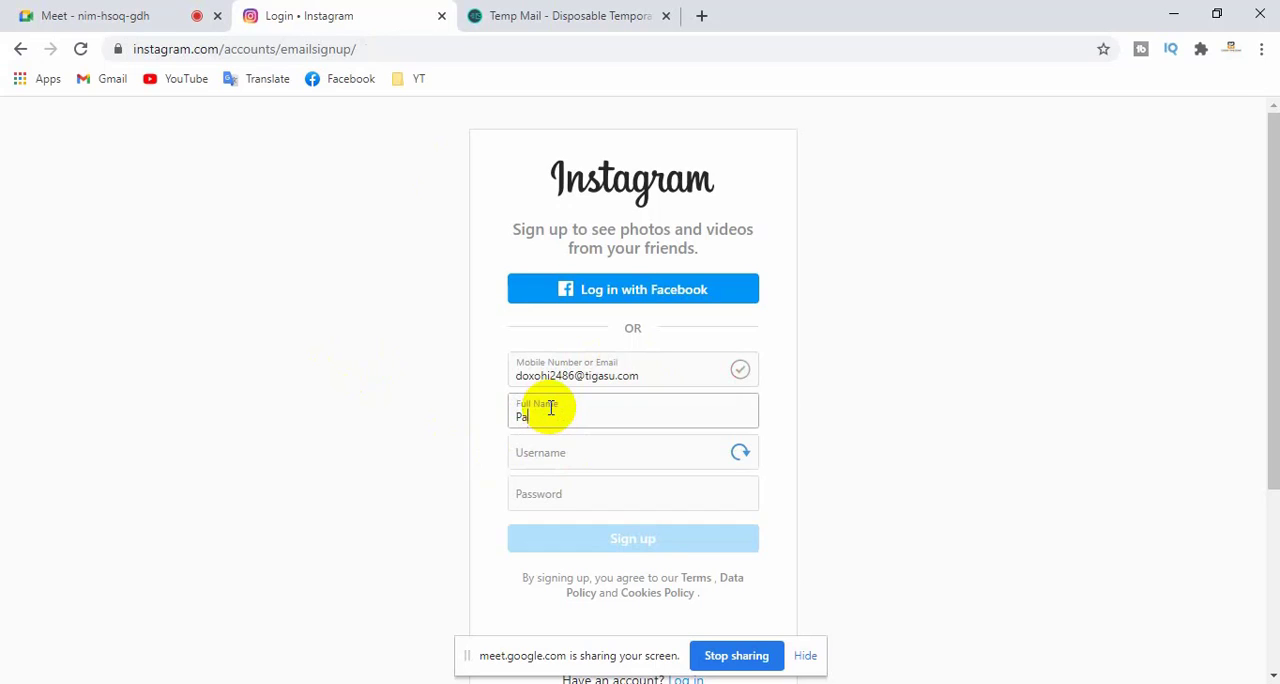
pyautogui.click(576, 455)
pyautogui.write('Par')
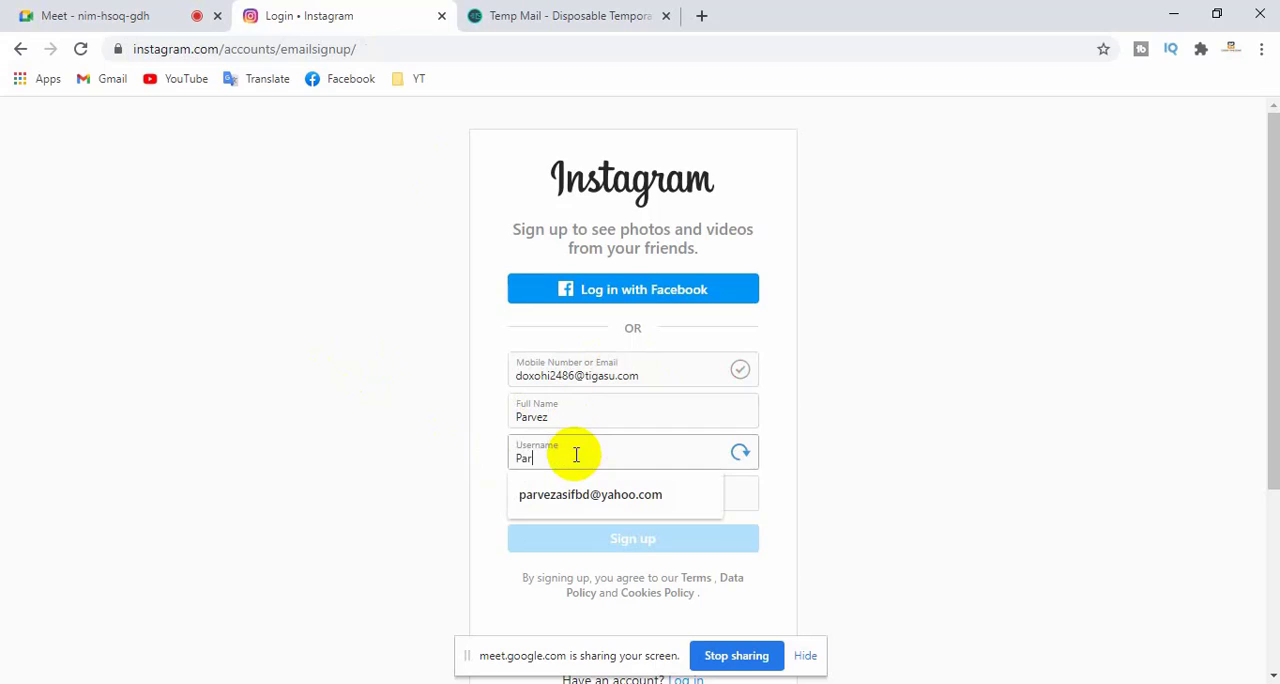
pyautogui.write('vez12121')
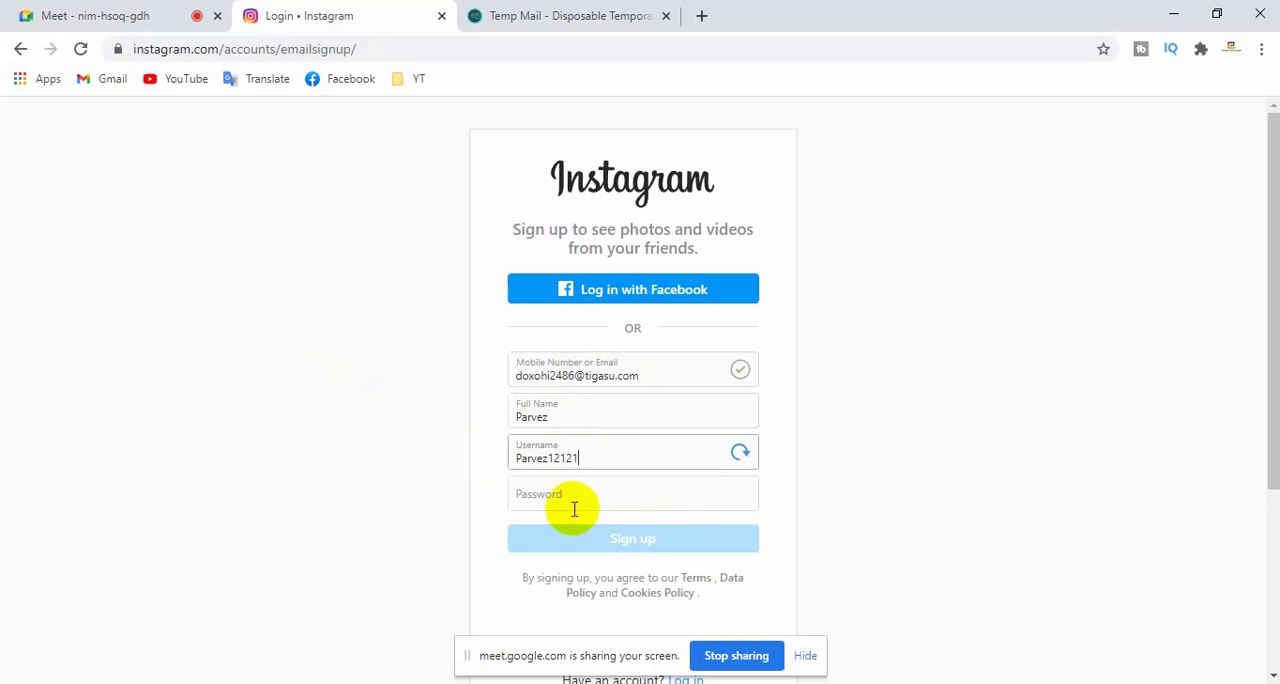
pyautogui.click(569, 494)
pyautogui.click(604, 462)
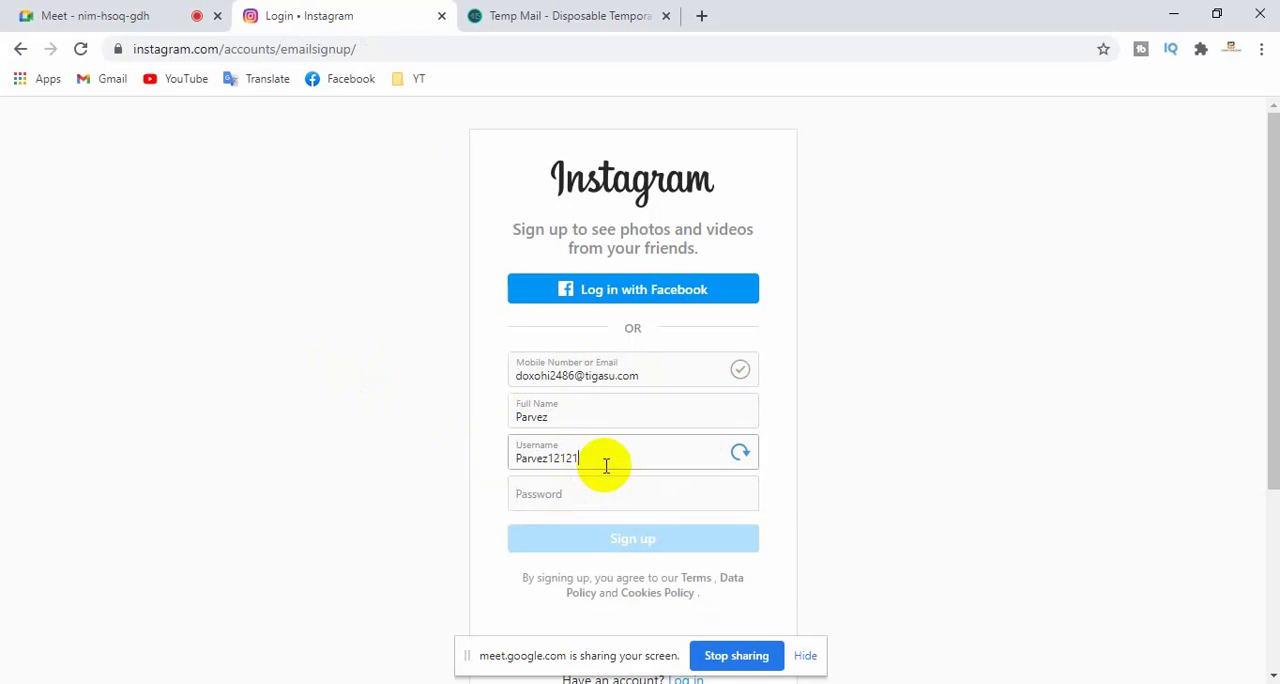
pyautogui.write('3')
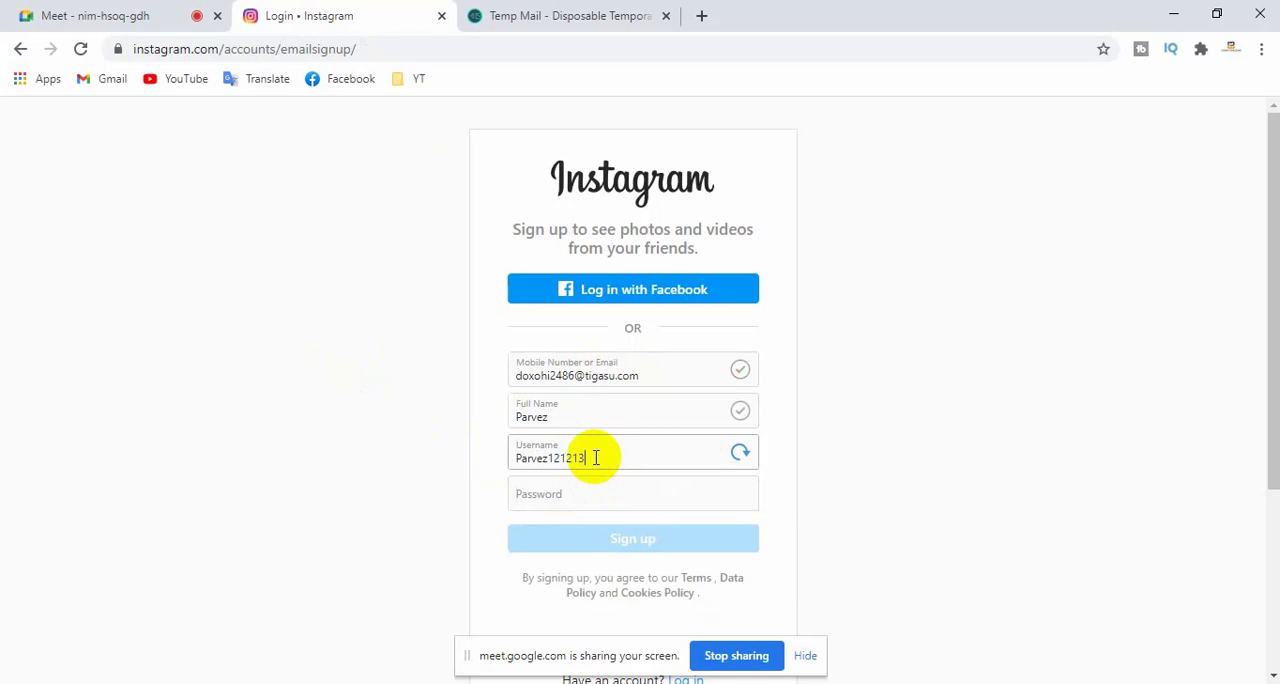
# - Enter the account password and submit the sign-up form to continue to the birthday page
pyautogui.click(584, 491)
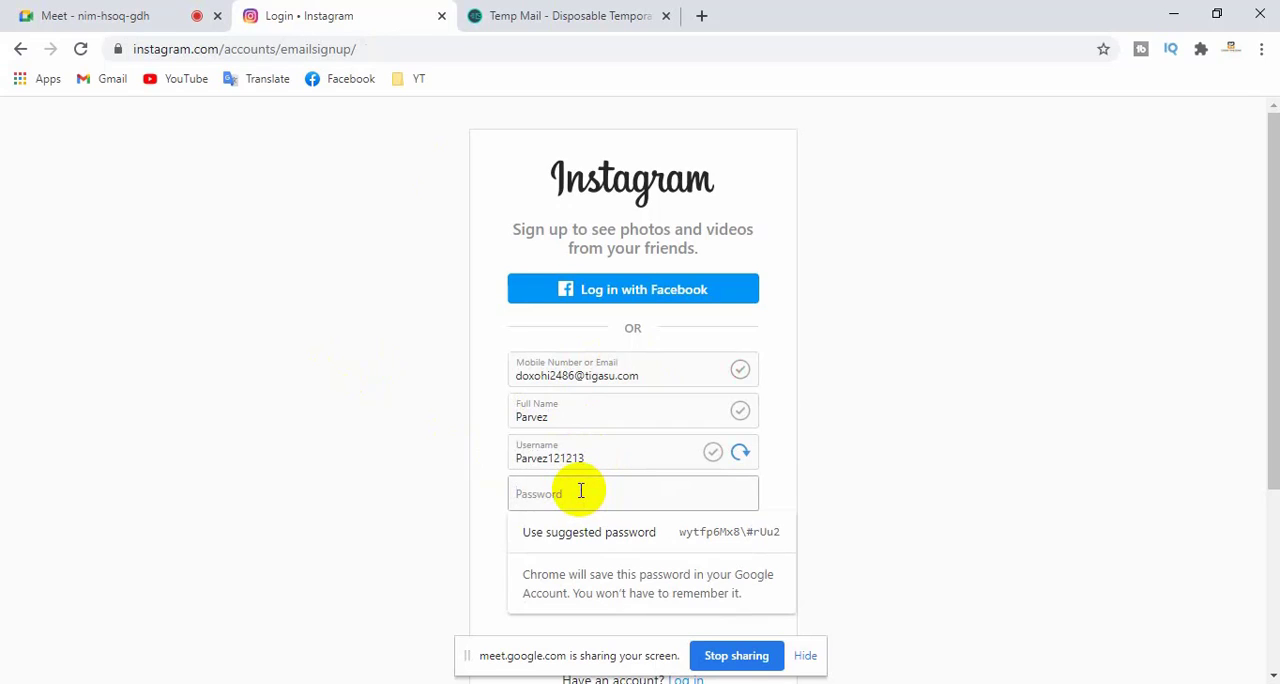
pyautogui.write('p')
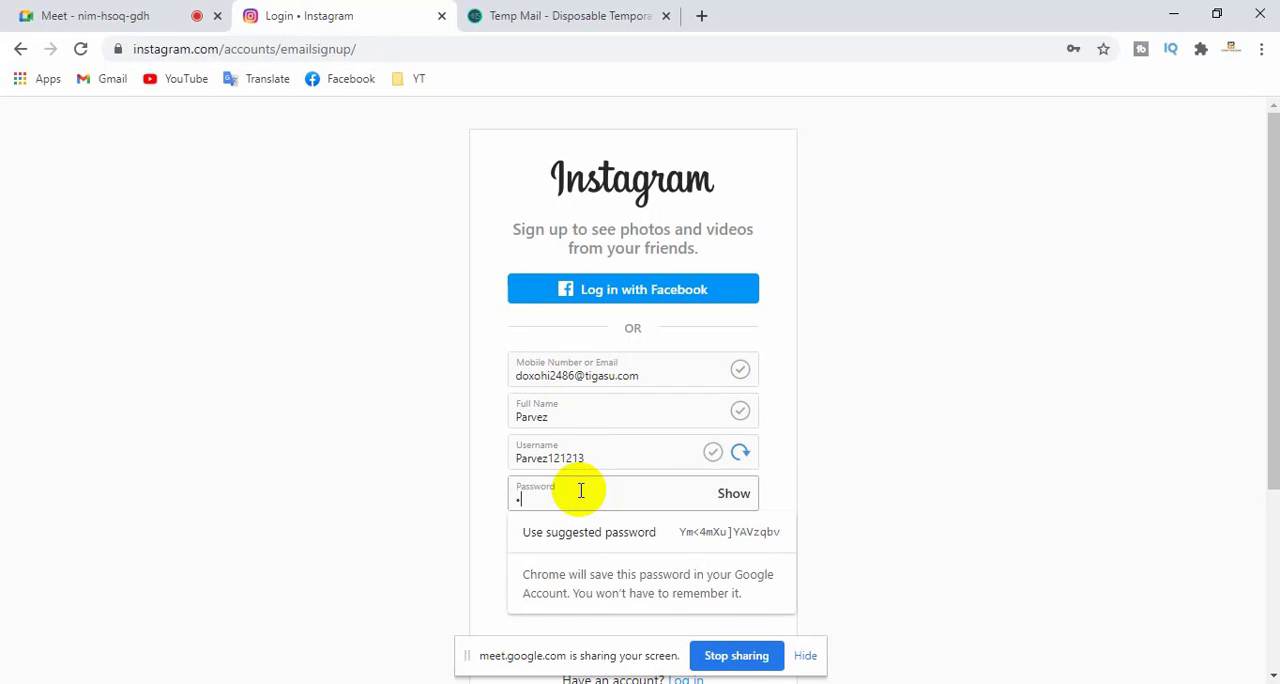
pyautogui.press('BackSpace')
pyautogui.write('p')
pyautogui.press('BackSpace')
pyautogui.write('p•••••')
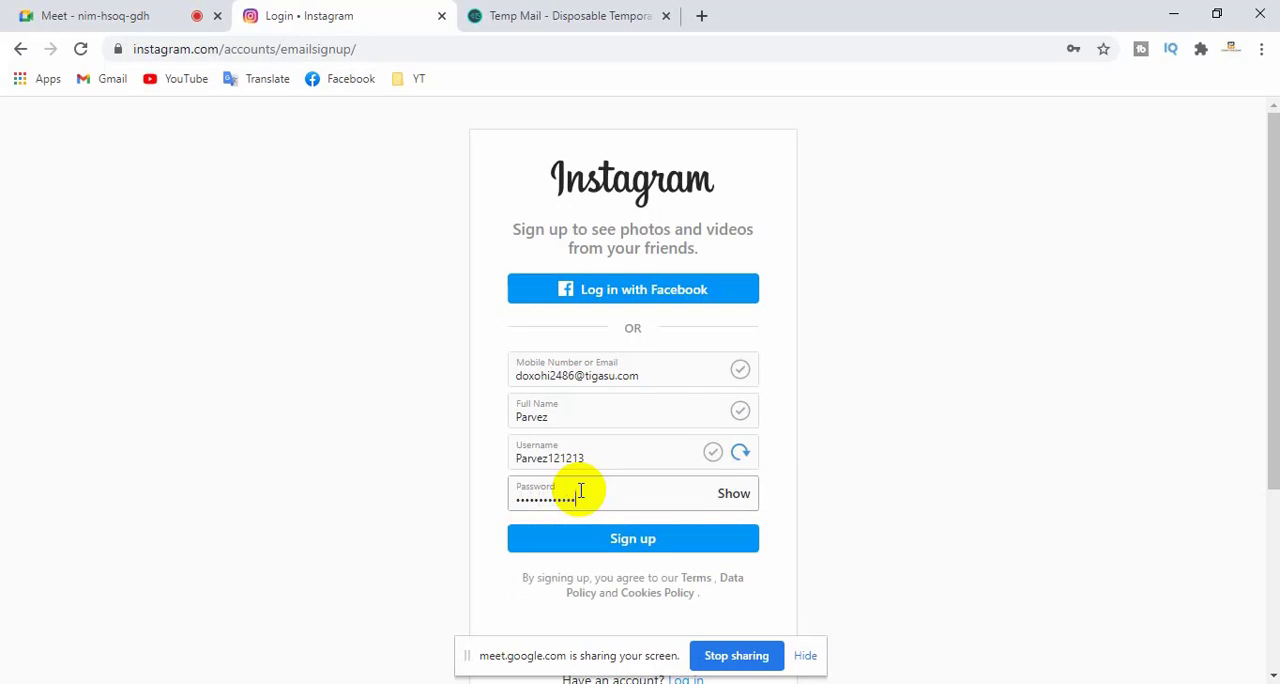
pyautogui.click(633, 541)
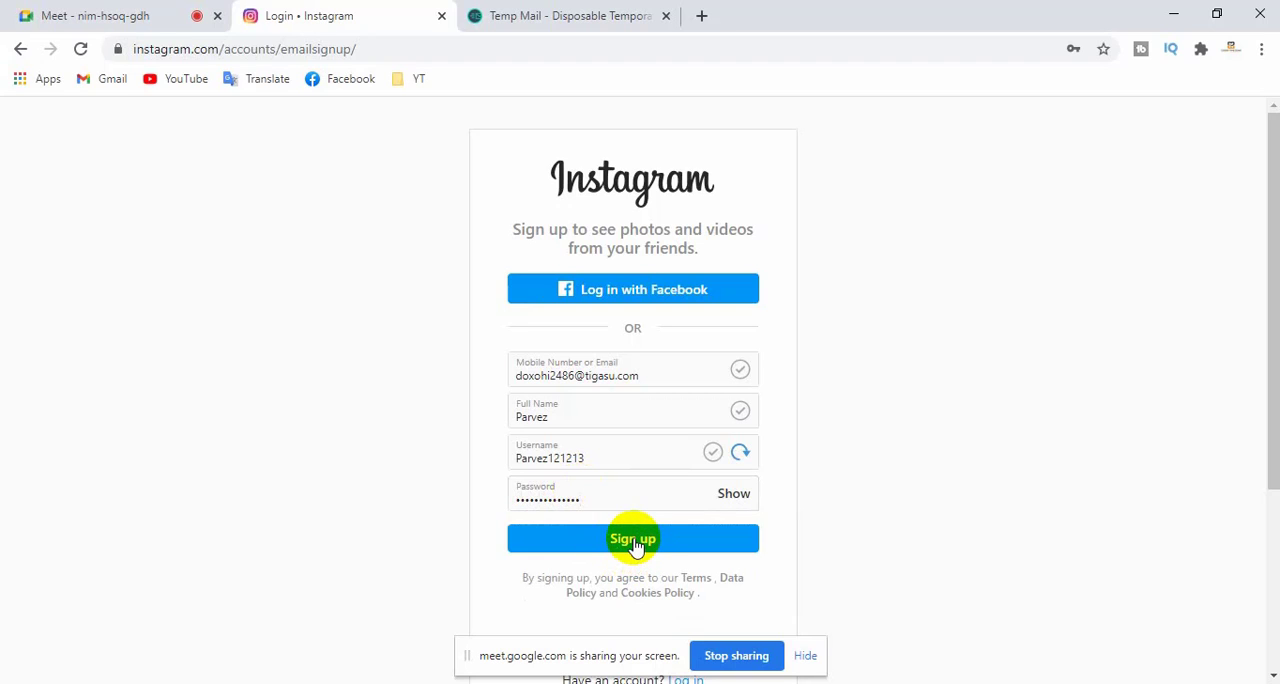
pyautogui.scroll(-2, 635, 545)
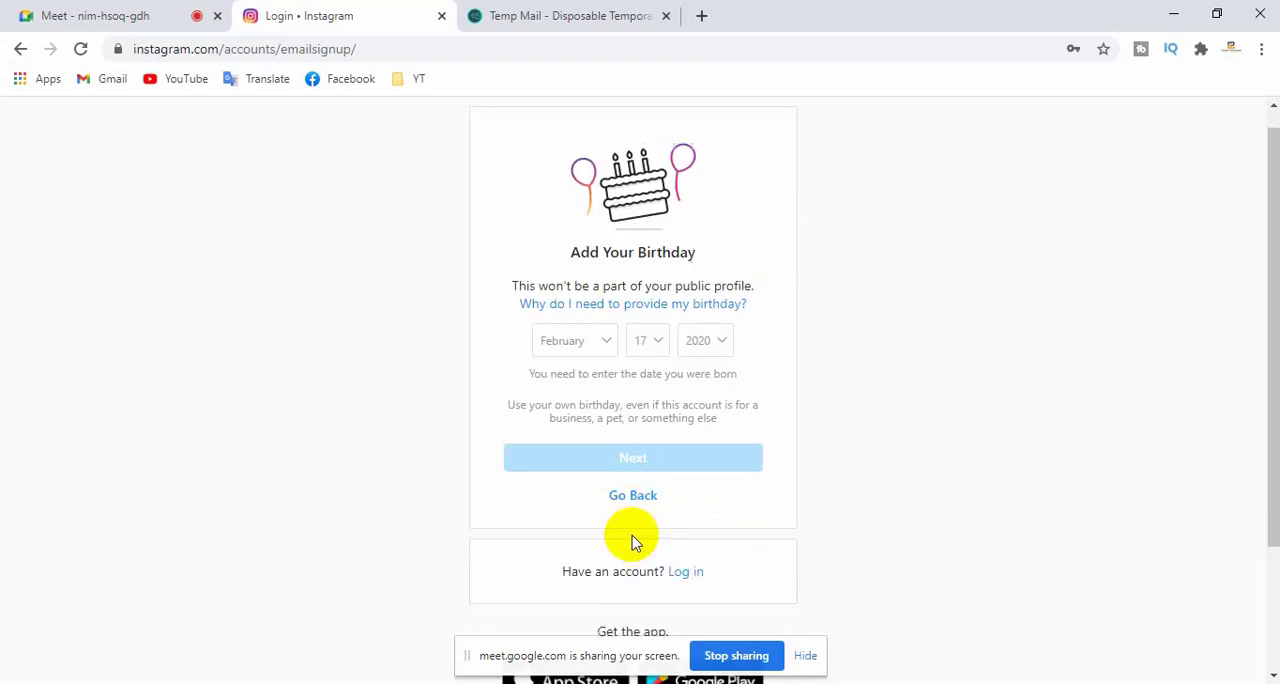
pyautogui.scroll(2, 634, 531)
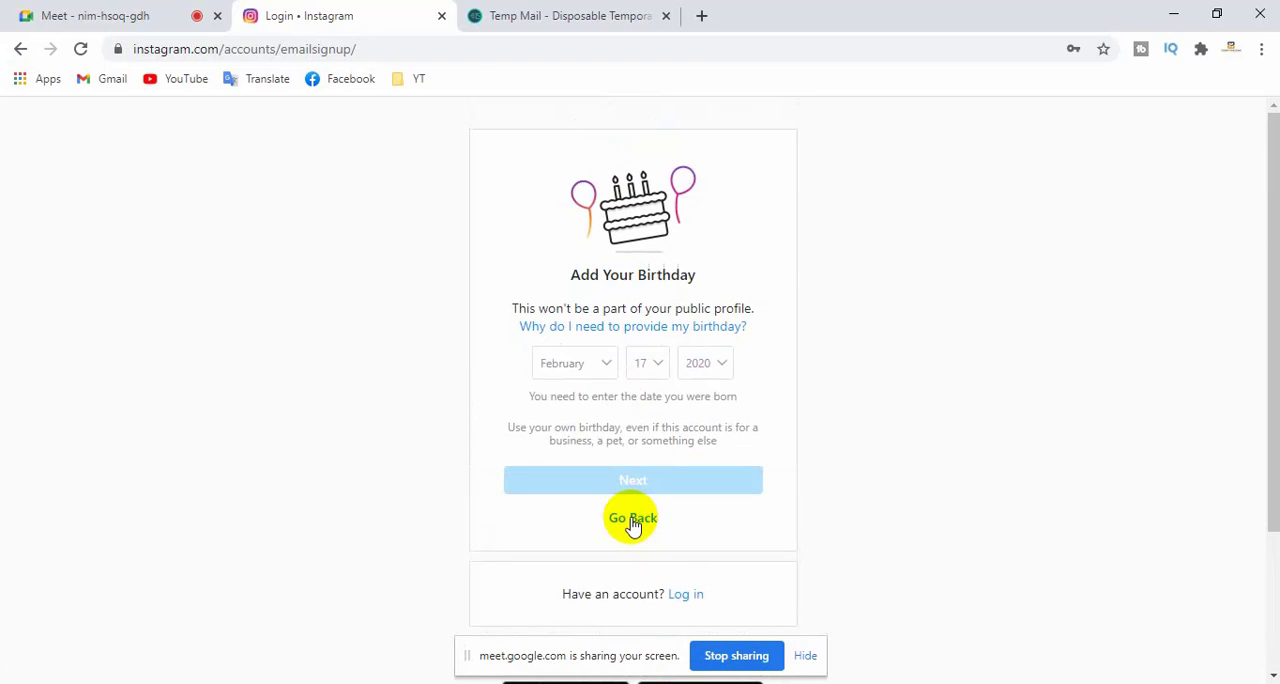
# - Choose the birth month, day and year, submit the birthday, and decline the browser's offer to save the password
pyautogui.click(601, 364)
pyautogui.click(560, 389)
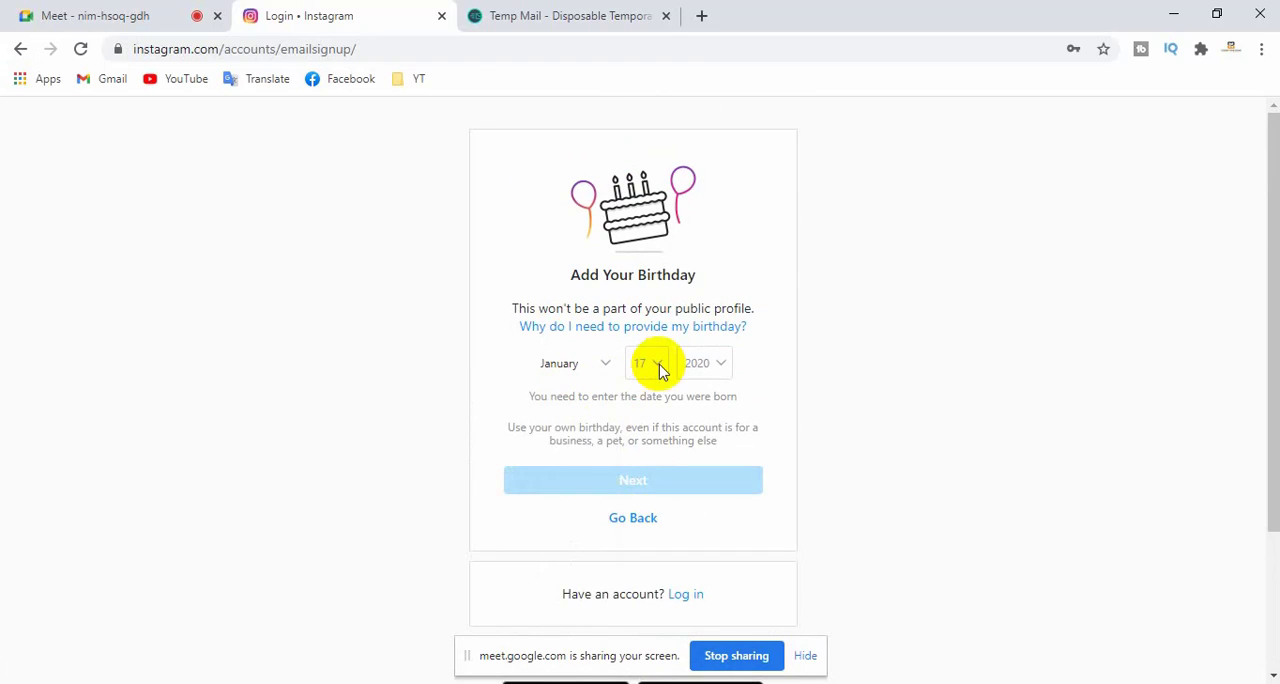
pyautogui.click(650, 364)
pyautogui.click(644, 324)
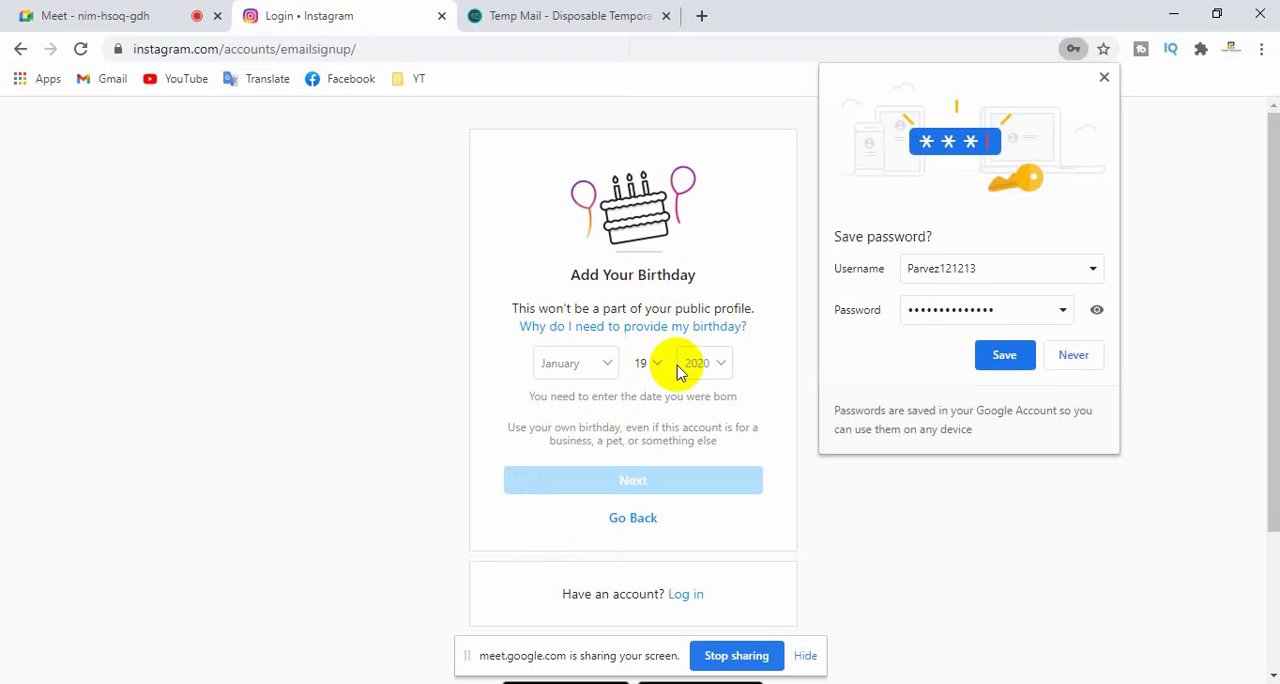
pyautogui.click(716, 364)
pyautogui.scroll(-5, 710, 250)
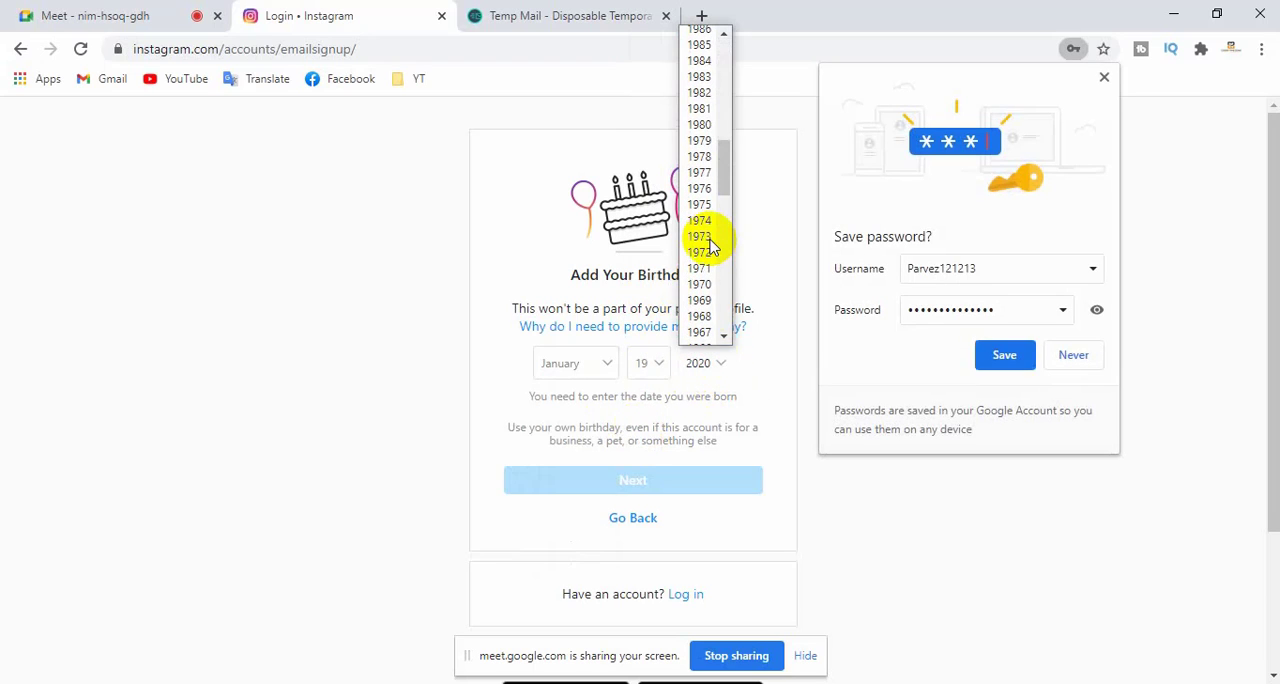
pyautogui.scroll(2, 710, 248)
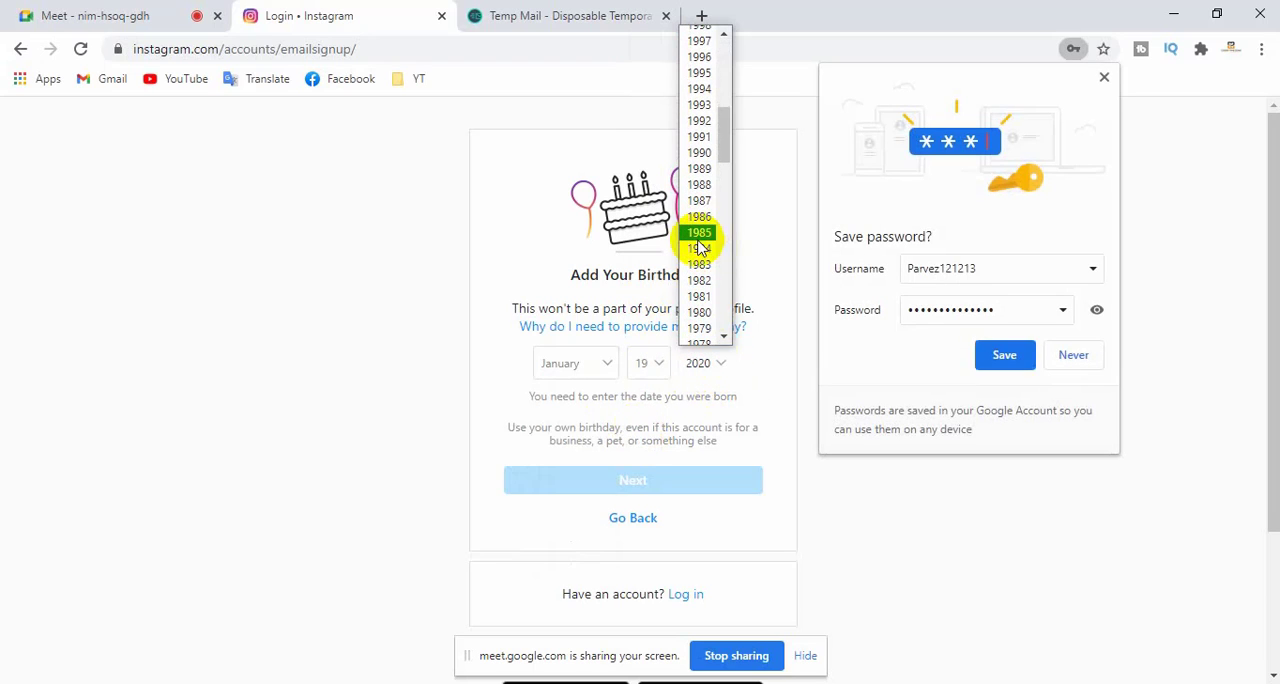
pyautogui.click(701, 153)
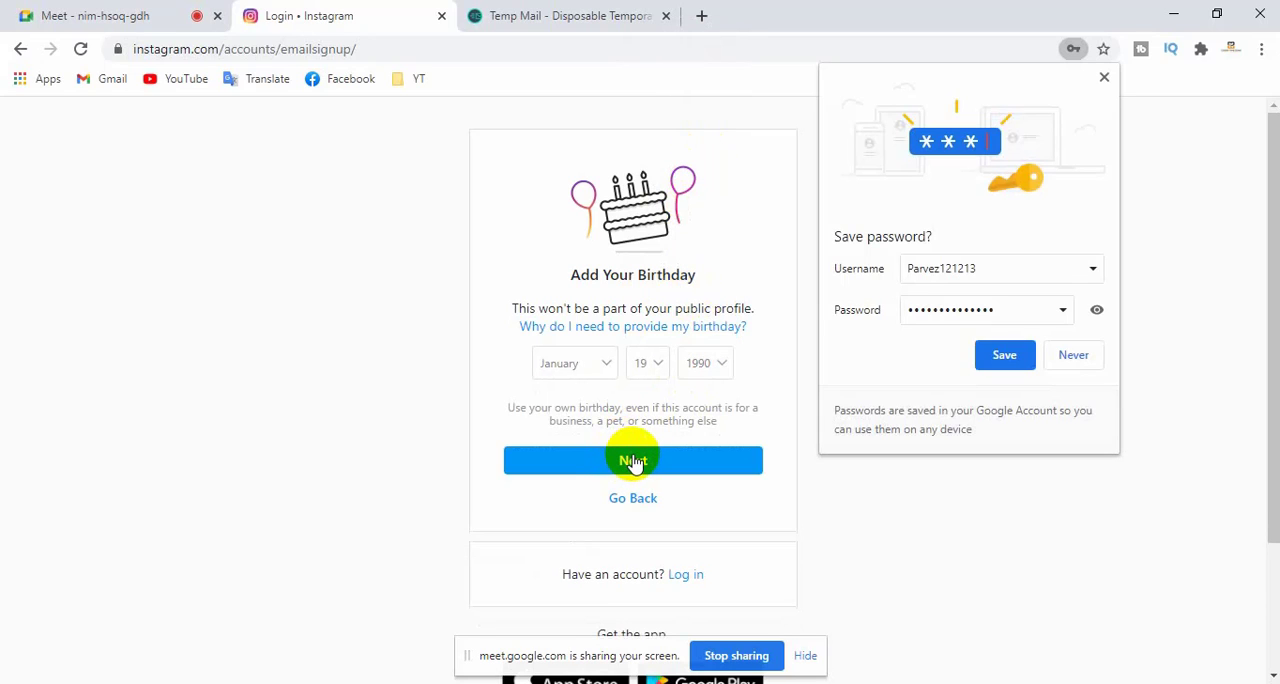
pyautogui.scroll(-1, 633, 460)
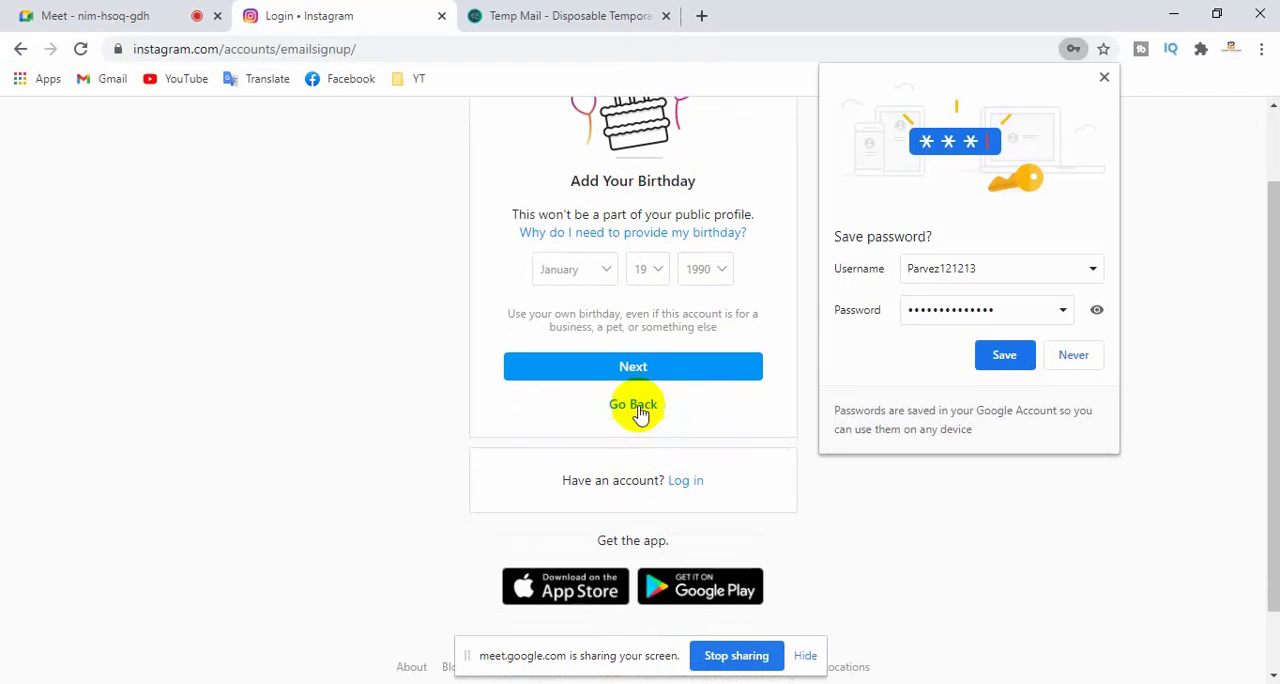
pyautogui.click(660, 368)
pyautogui.click(1071, 354)
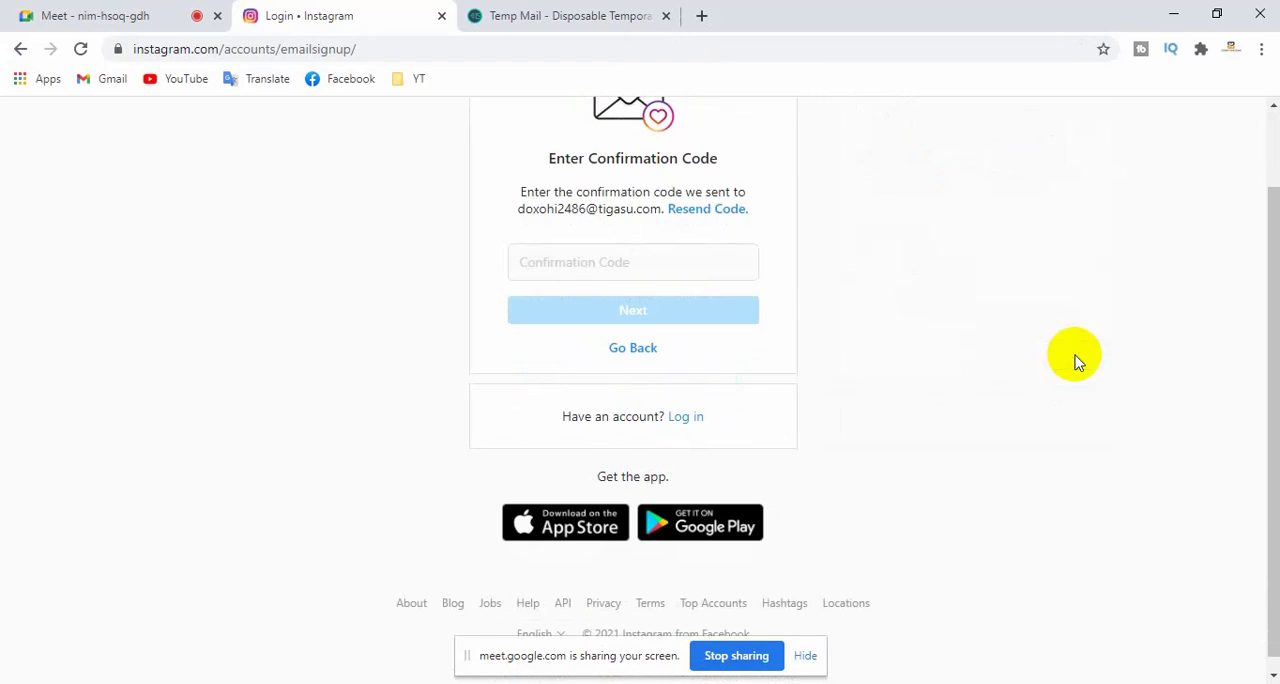
# - Switch to Temp Mail, wait for Instagram's confirmation email in the inbox, and open it
pyautogui.click(615, 262)
pyautogui.click(478, 17)
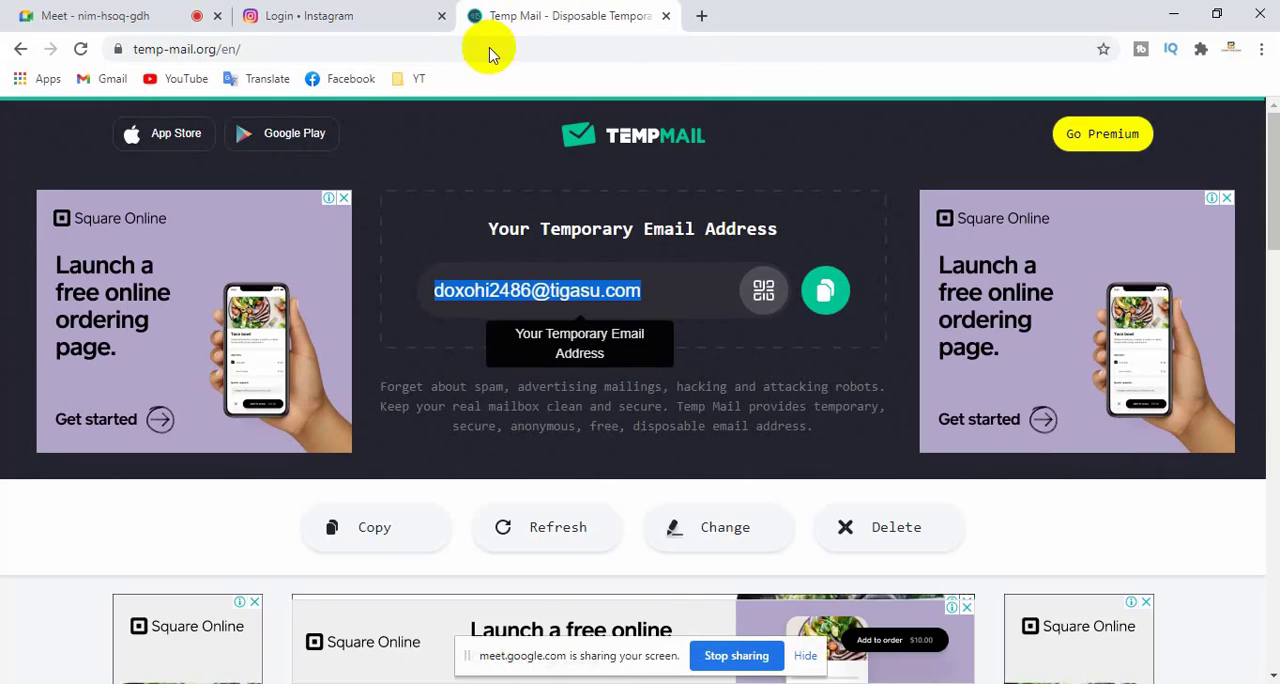
pyautogui.scroll(-3, 571, 480)
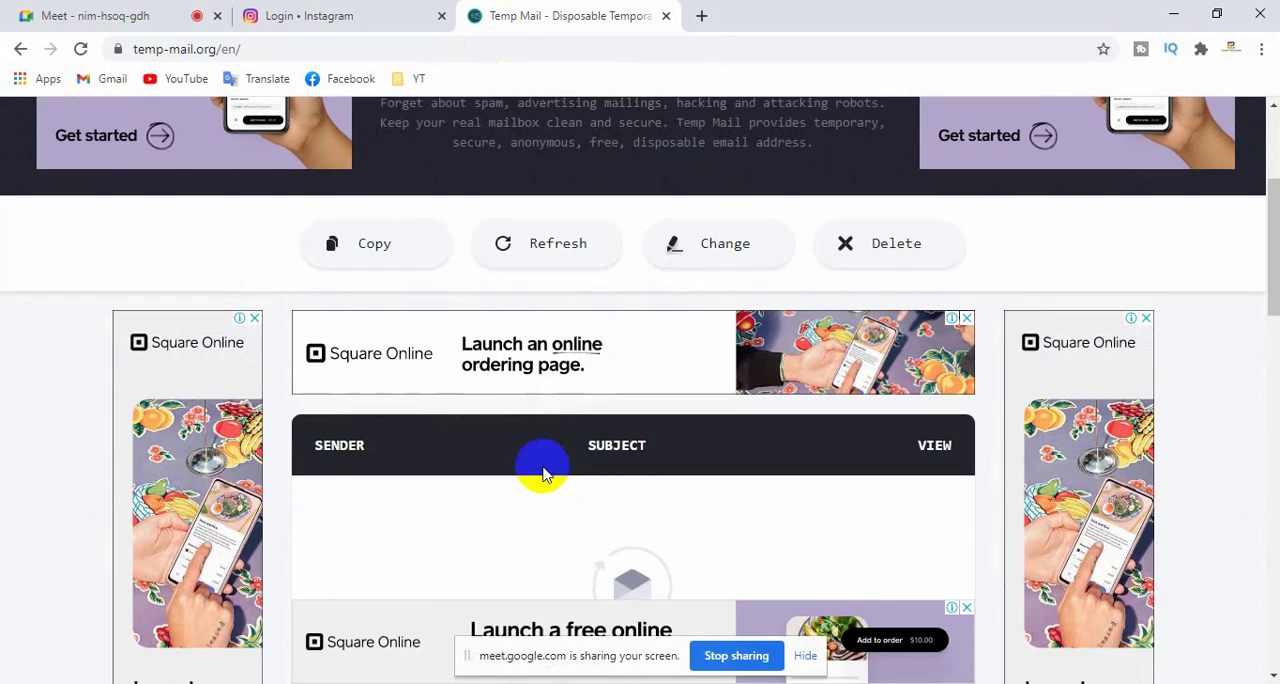
pyautogui.scroll(-2, 549, 457)
pyautogui.scroll(2, 549, 463)
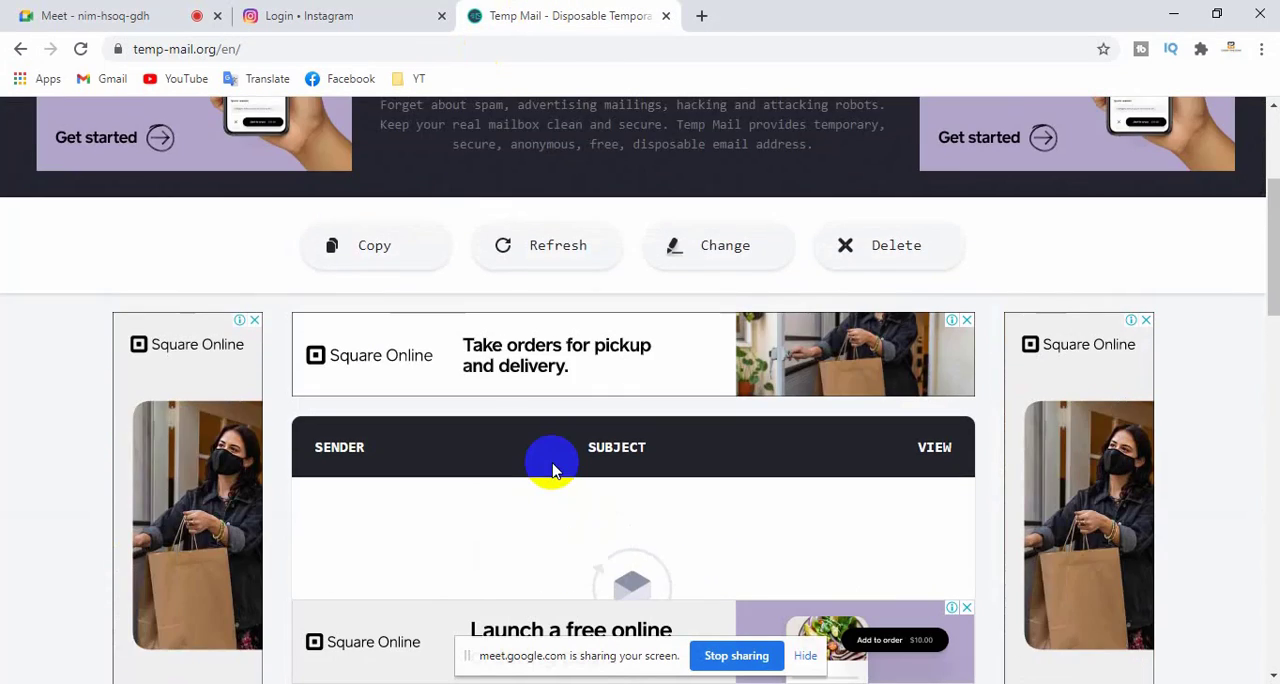
pyautogui.scroll(-8, 554, 463)
pyautogui.scroll(5, 554, 463)
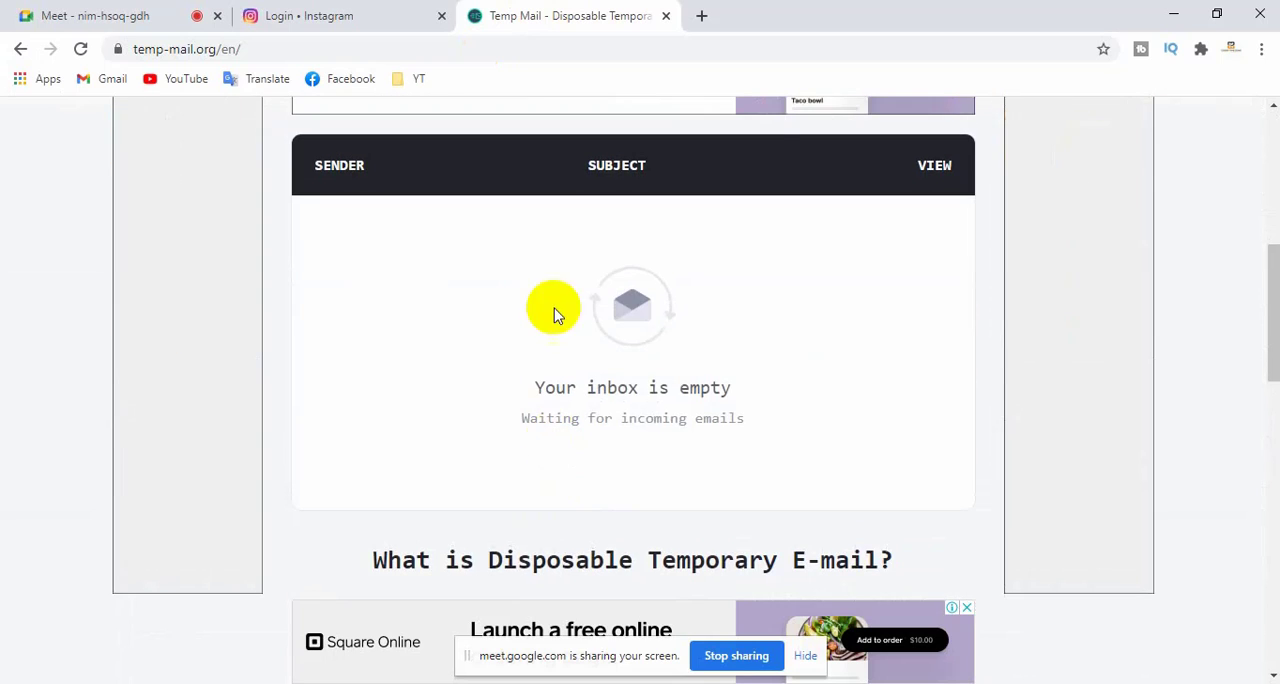
pyautogui.click(343, 14)
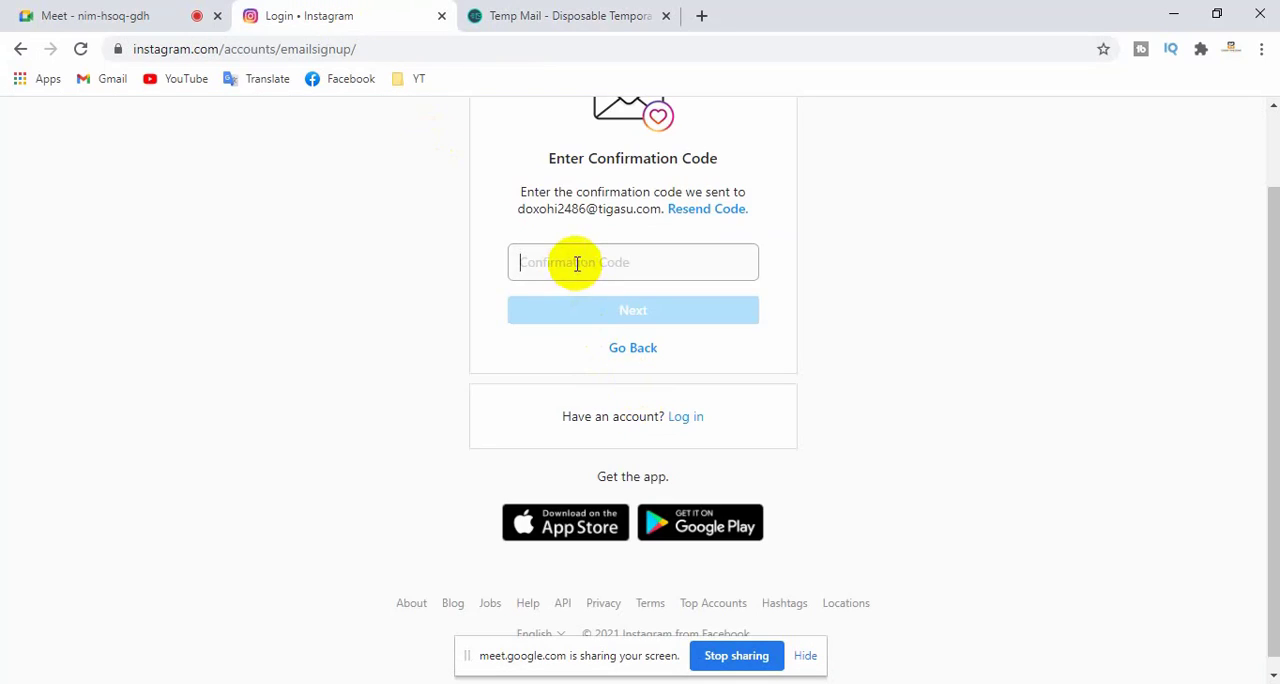
pyautogui.click(525, 16)
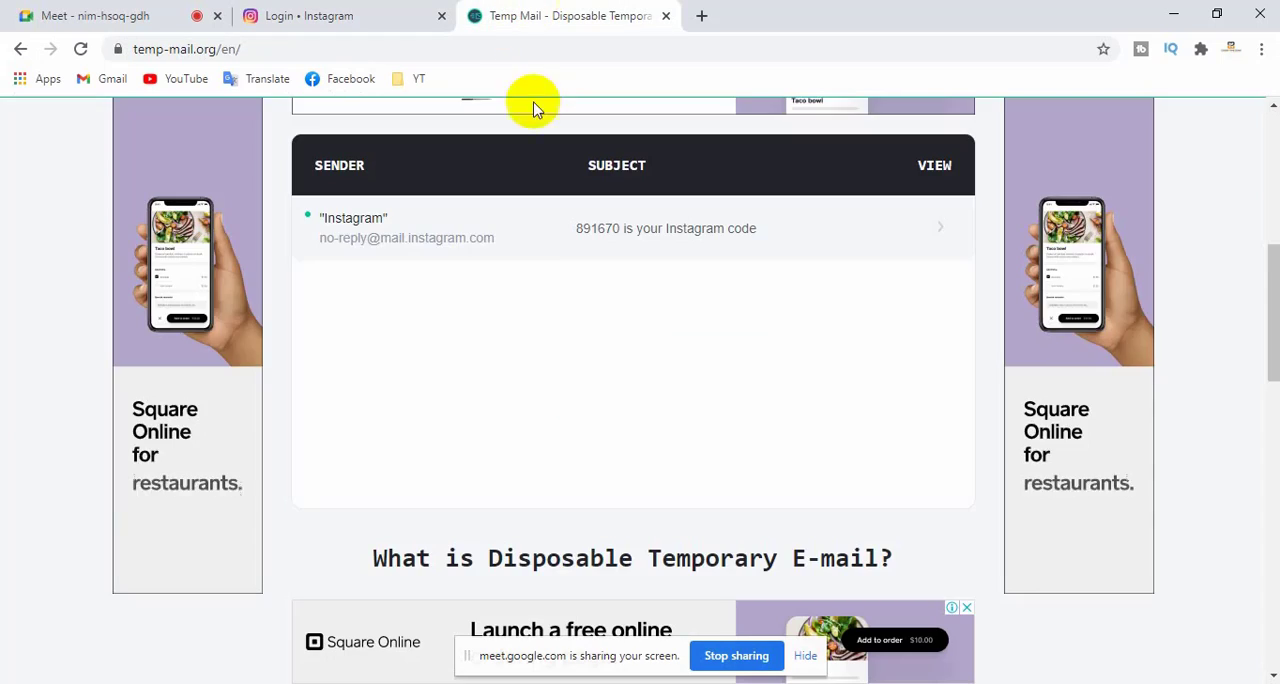
pyautogui.scroll(-3, 540, 250)
pyautogui.scroll(3, 551, 332)
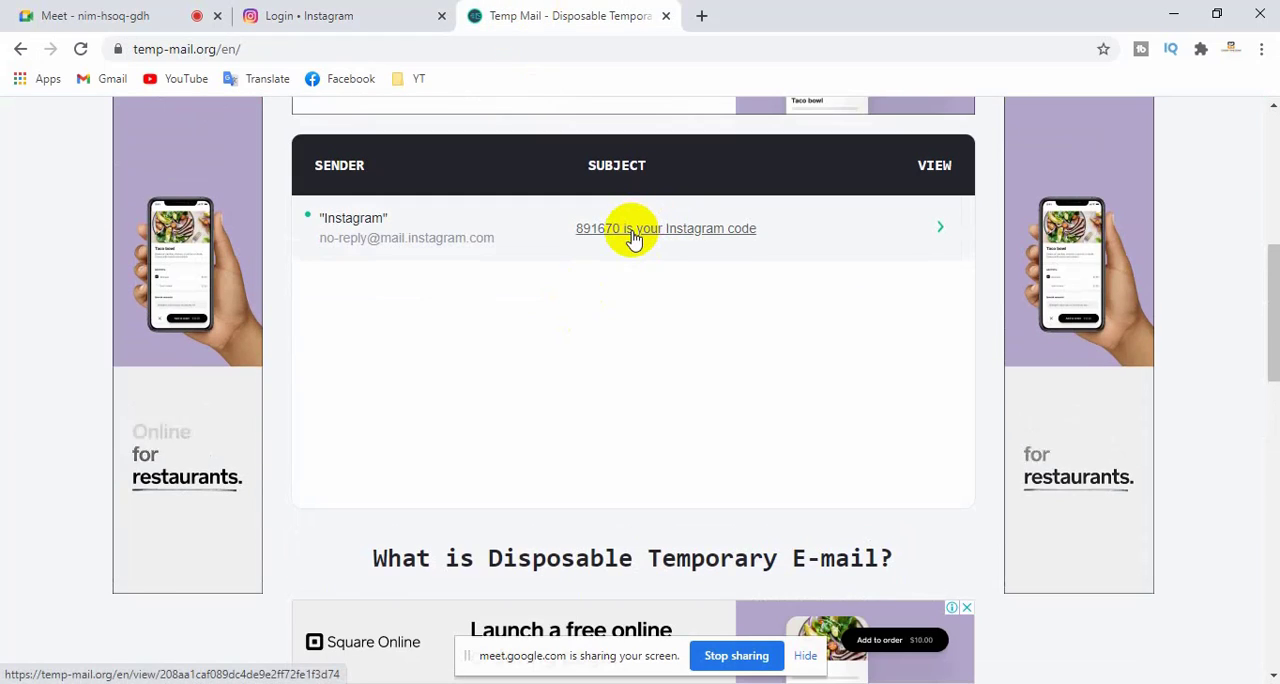
pyautogui.click(632, 236)
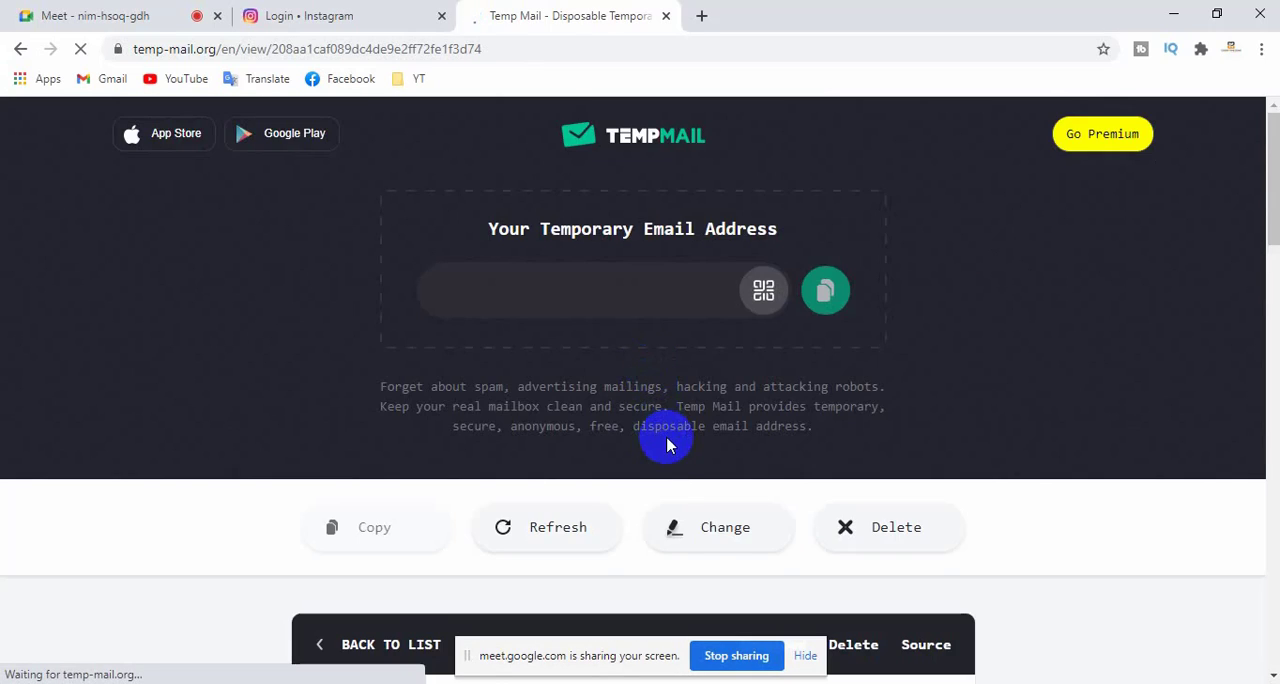
# - Copy the confirmation code from the email, enter it in Instagram's Confirmation Code field, and submit it
pyautogui.scroll(-5, 666, 443)
pyautogui.scroll(-3, 560, 465)
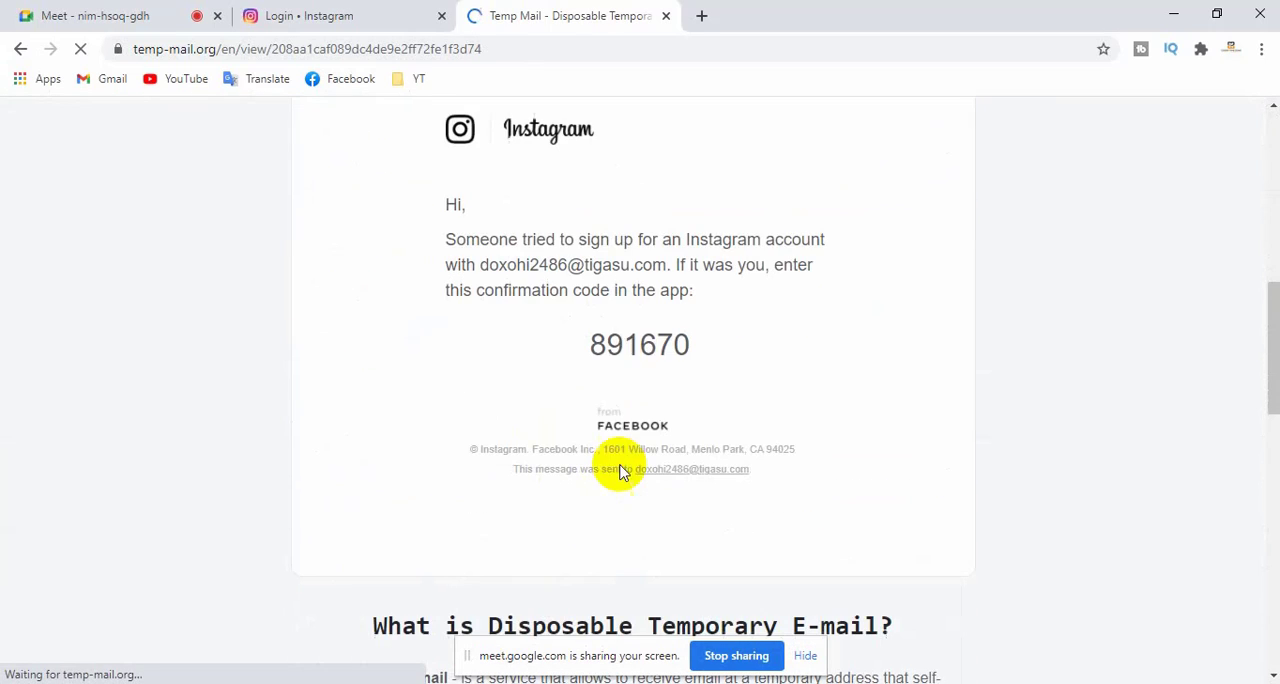
pyautogui.doubleClick(626, 344)
pyautogui.hotkey('ctrl', 'c')
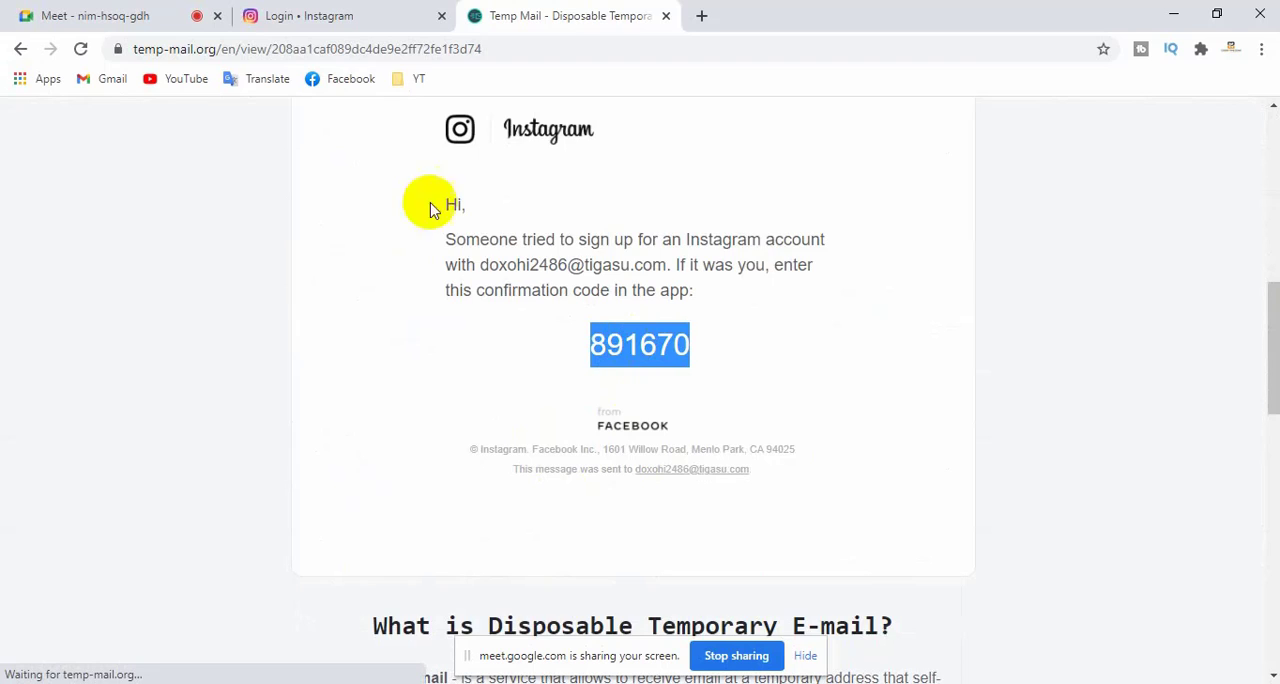
pyautogui.click(357, 17)
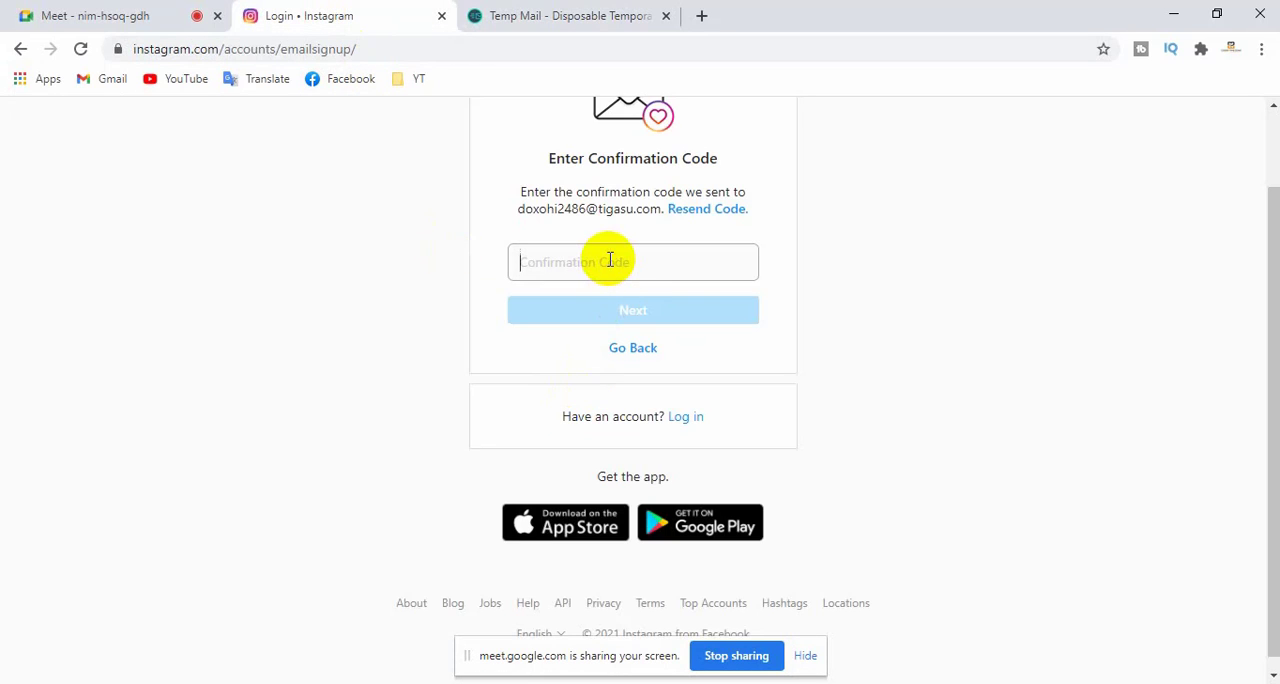
pyautogui.hotkey('ctrl', 'v')
pyautogui.click(636, 313)
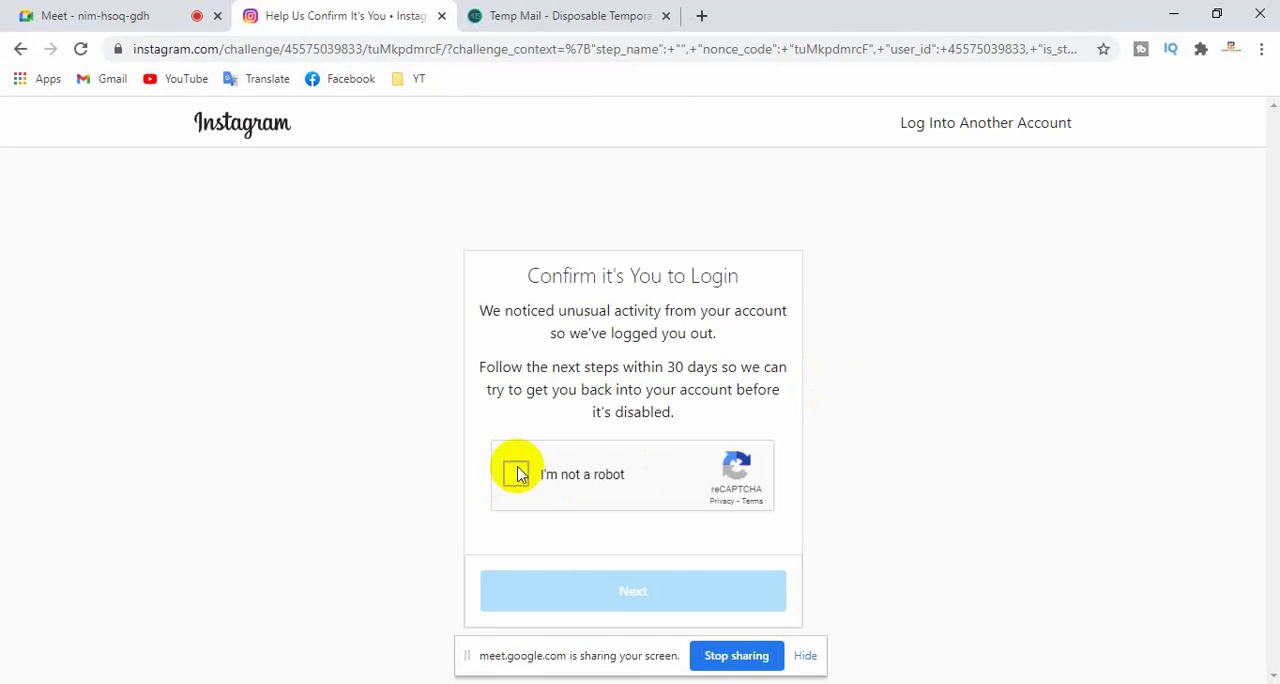
# - Complete the reCAPTCHA by selecting all three palm tree images, verify the selection, and continue to the phone number page
pyautogui.click(518, 474)
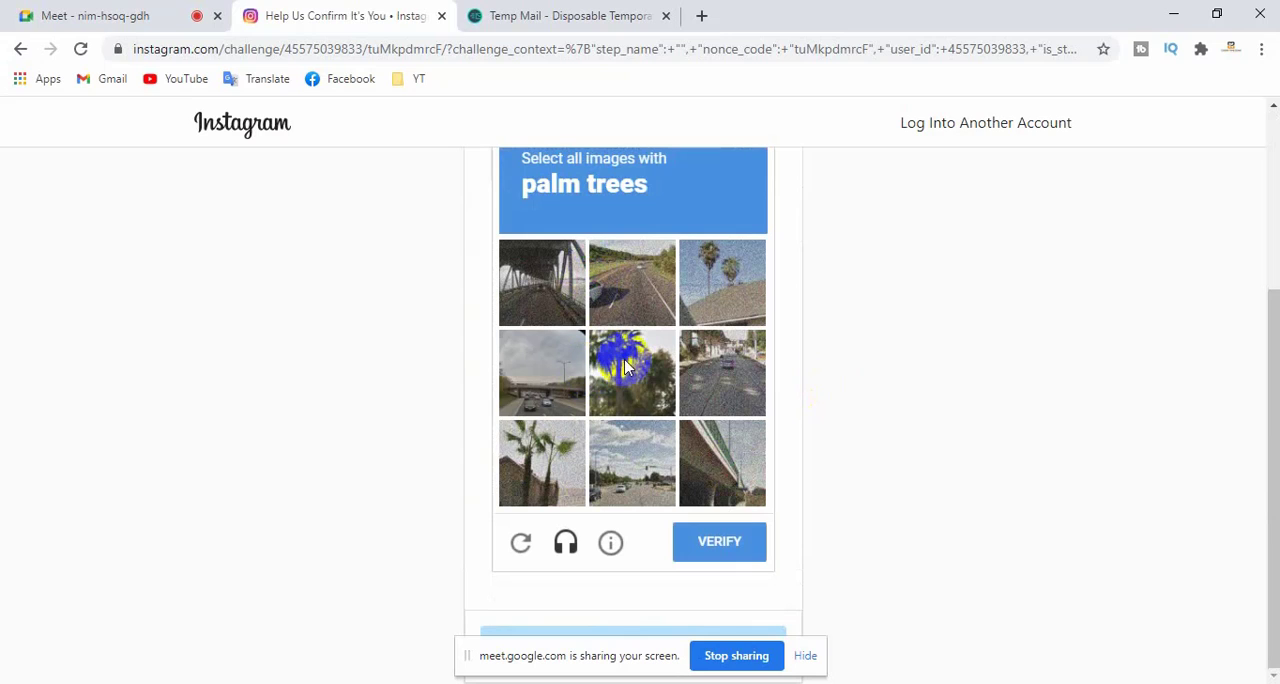
pyautogui.click(714, 318)
pyautogui.click(539, 485)
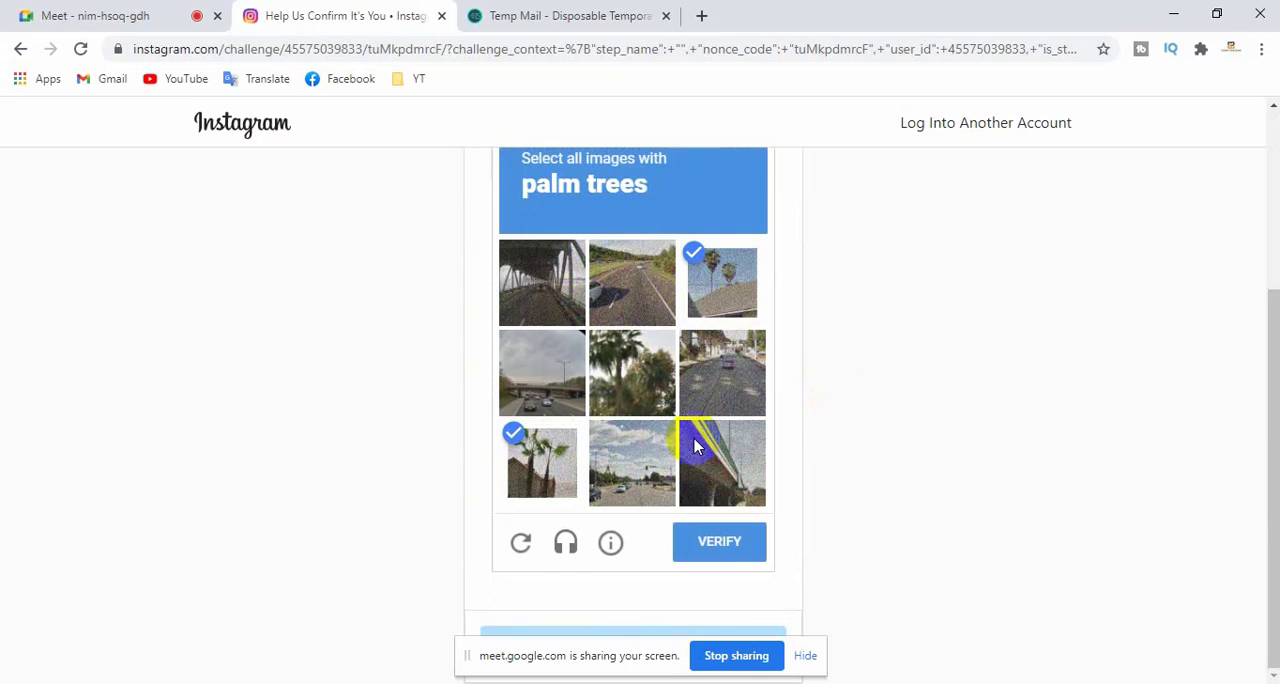
pyautogui.click(625, 370)
pyautogui.click(733, 543)
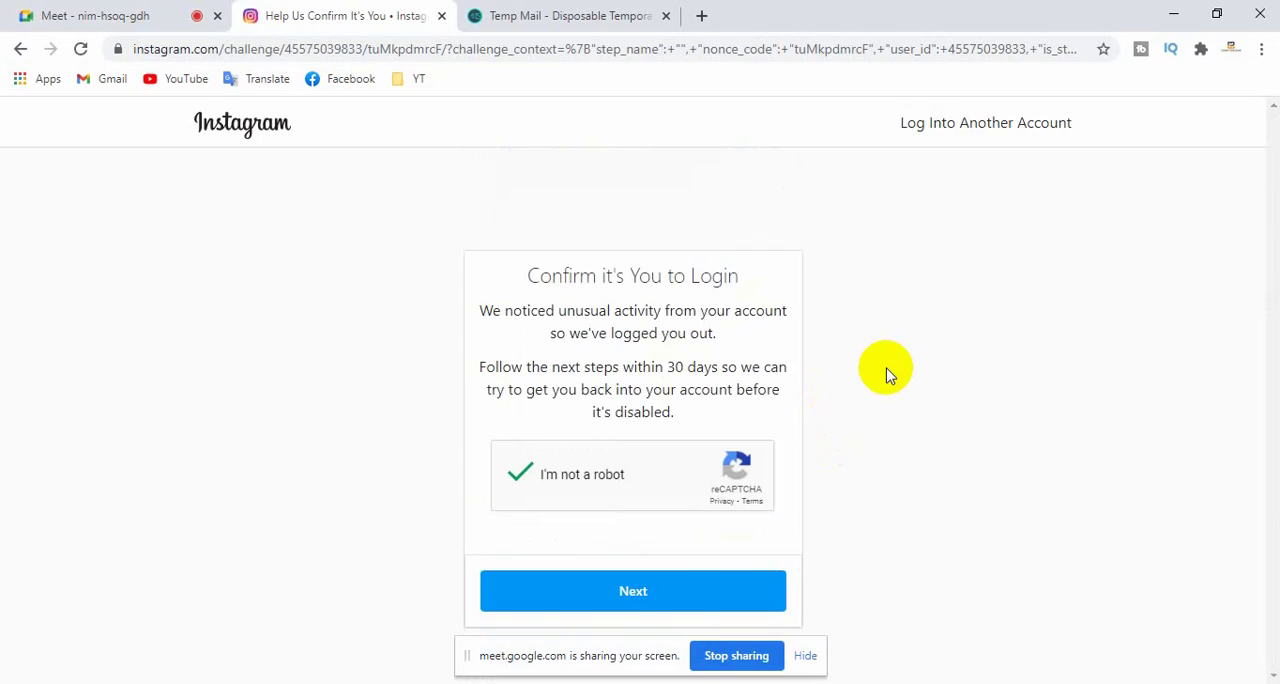
pyautogui.click(651, 591)
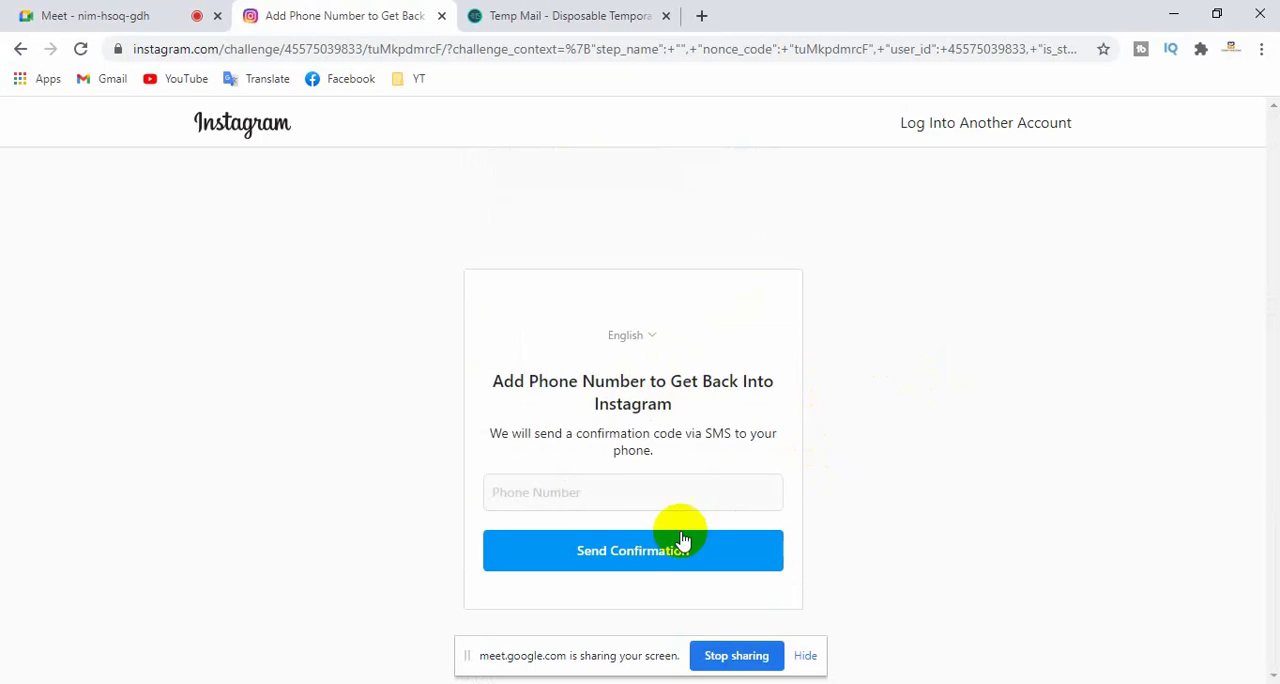
# - Hide the screen-sharing notice, enter the account holder's phone number, and request the SMS confirmation
pyautogui.click(804, 654)
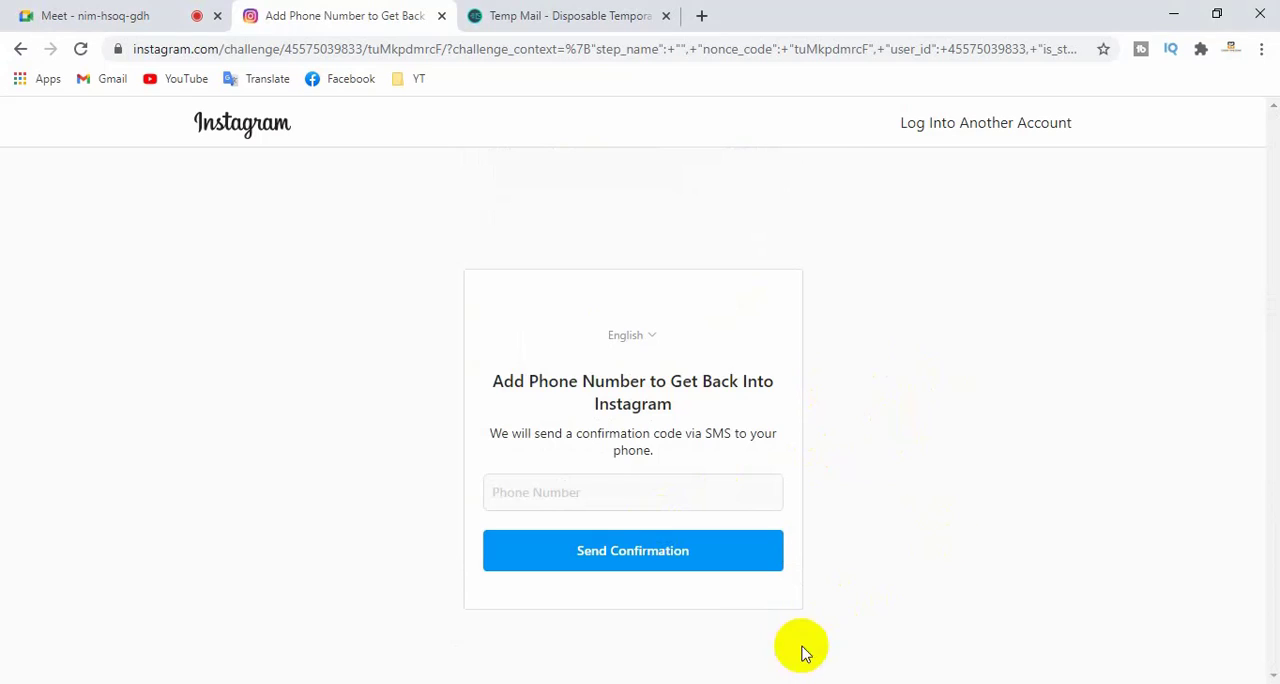
pyautogui.click(589, 492)
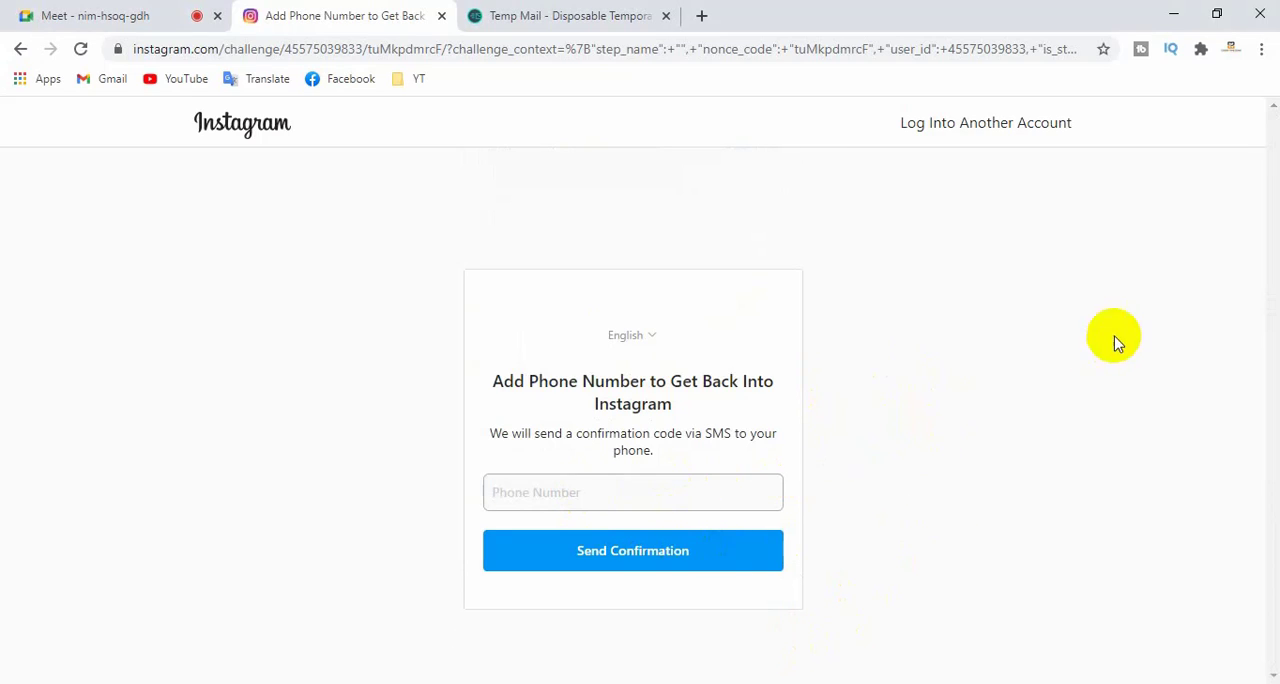
pyautogui.click(897, 584)
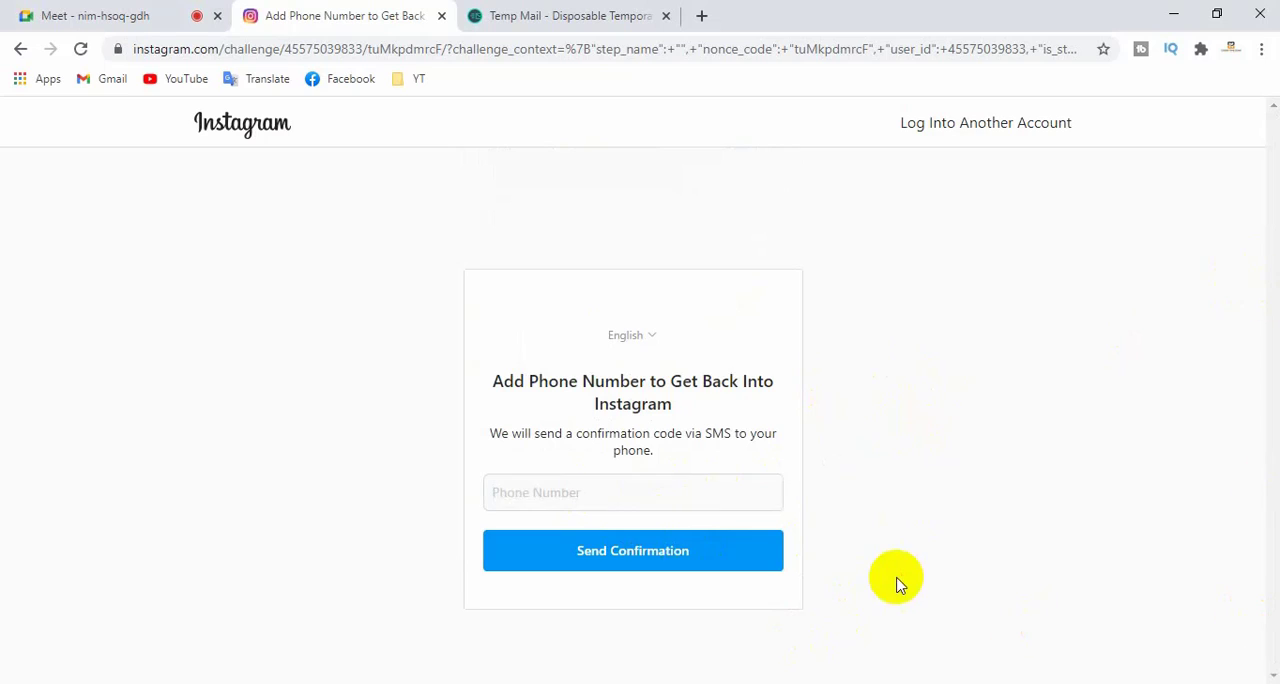
pyautogui.click(650, 487)
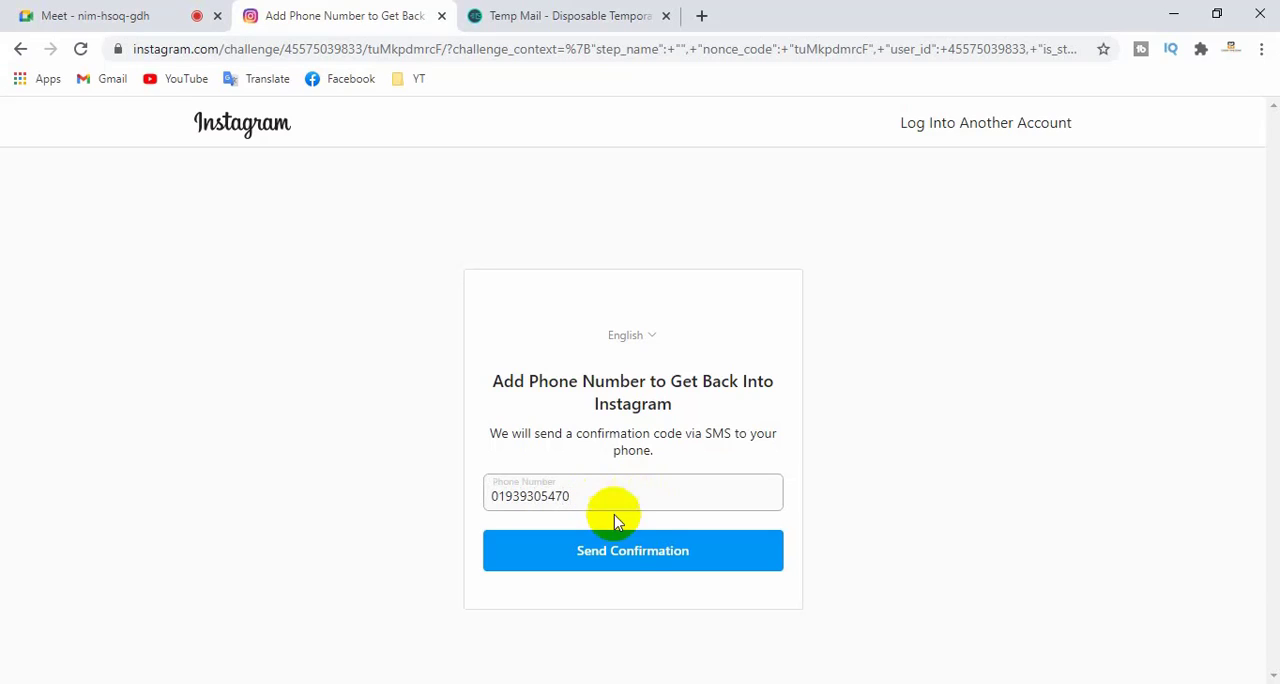
pyautogui.click(632, 554)
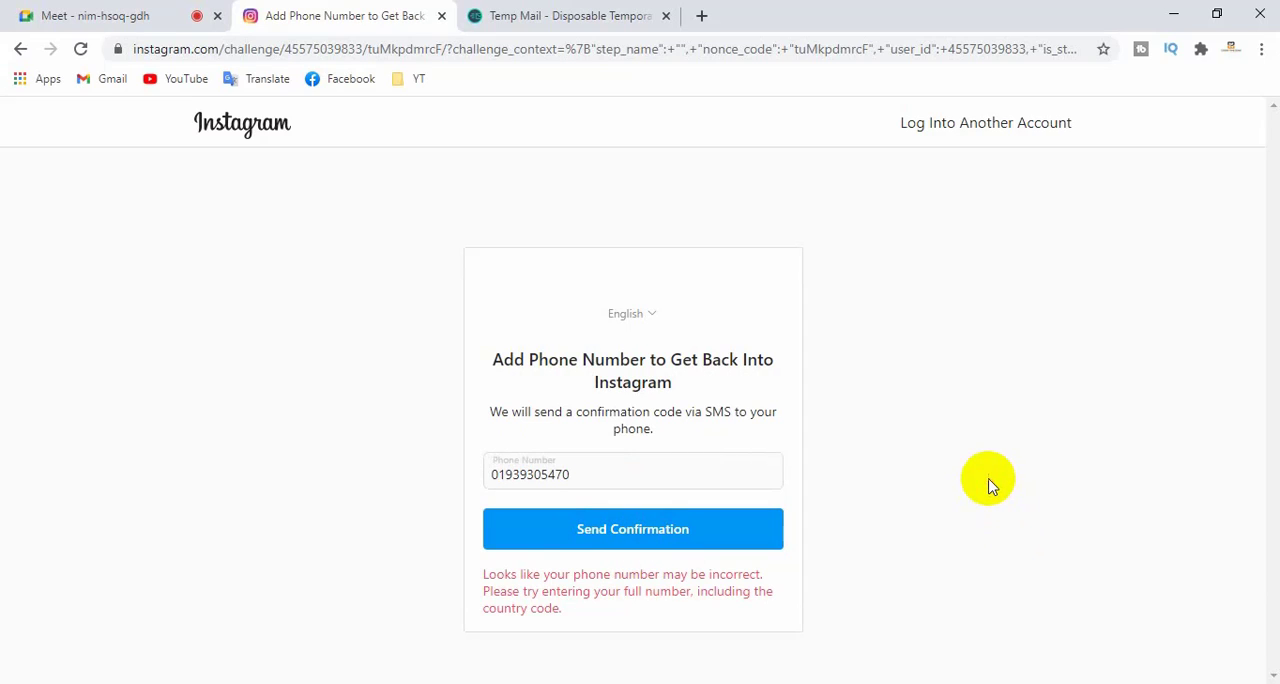
pyautogui.click(175, 12)
pyautogui.click(830, 212)
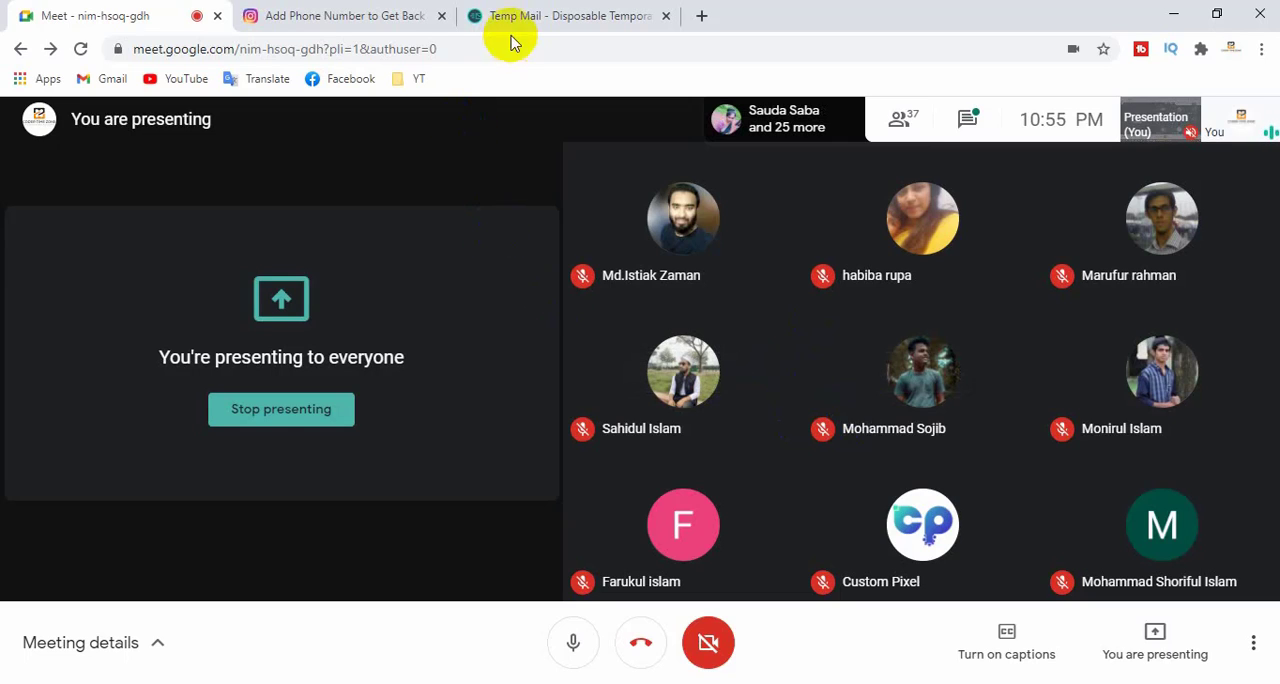
pyautogui.click(358, 14)
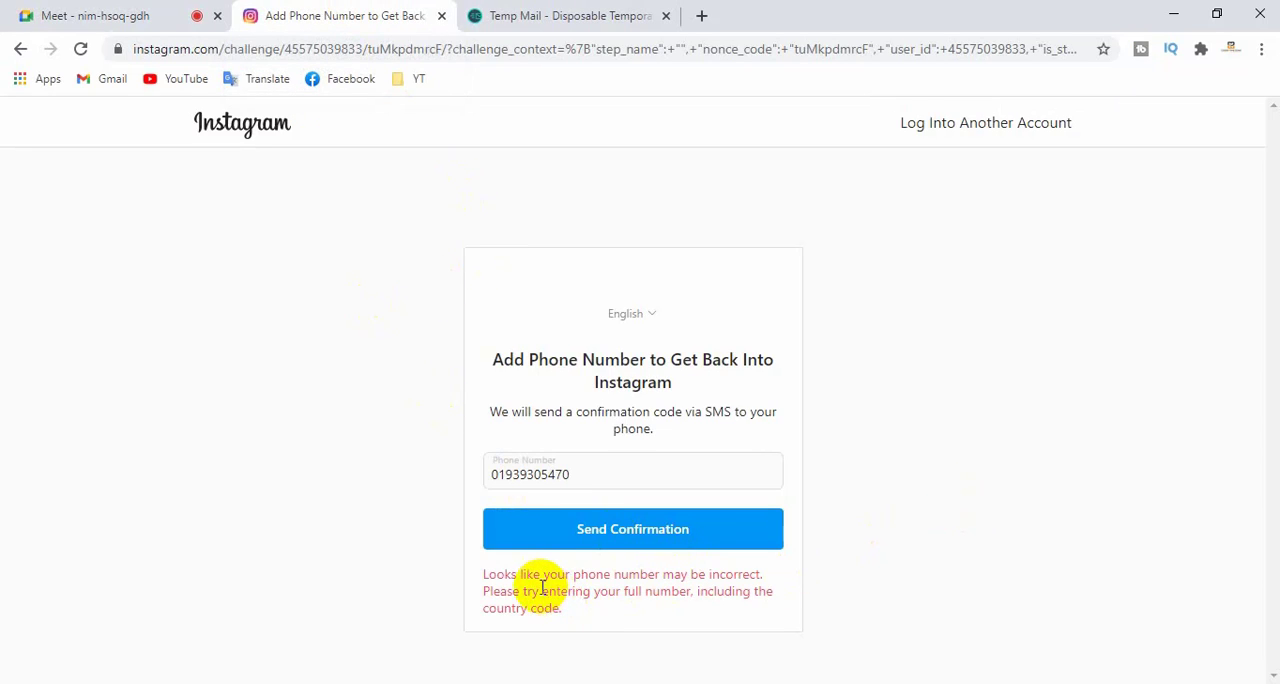
pyautogui.moveTo(543, 576); pyautogui.dragTo(608, 592)
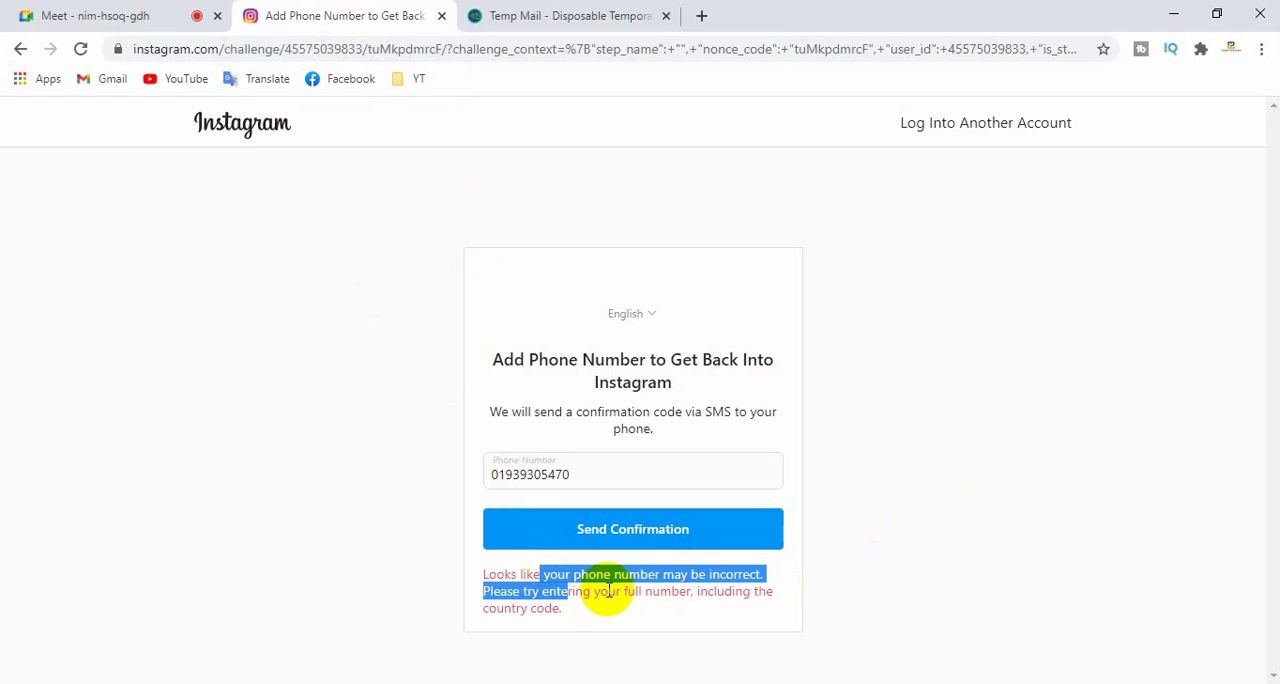
pyautogui.click(608, 592)
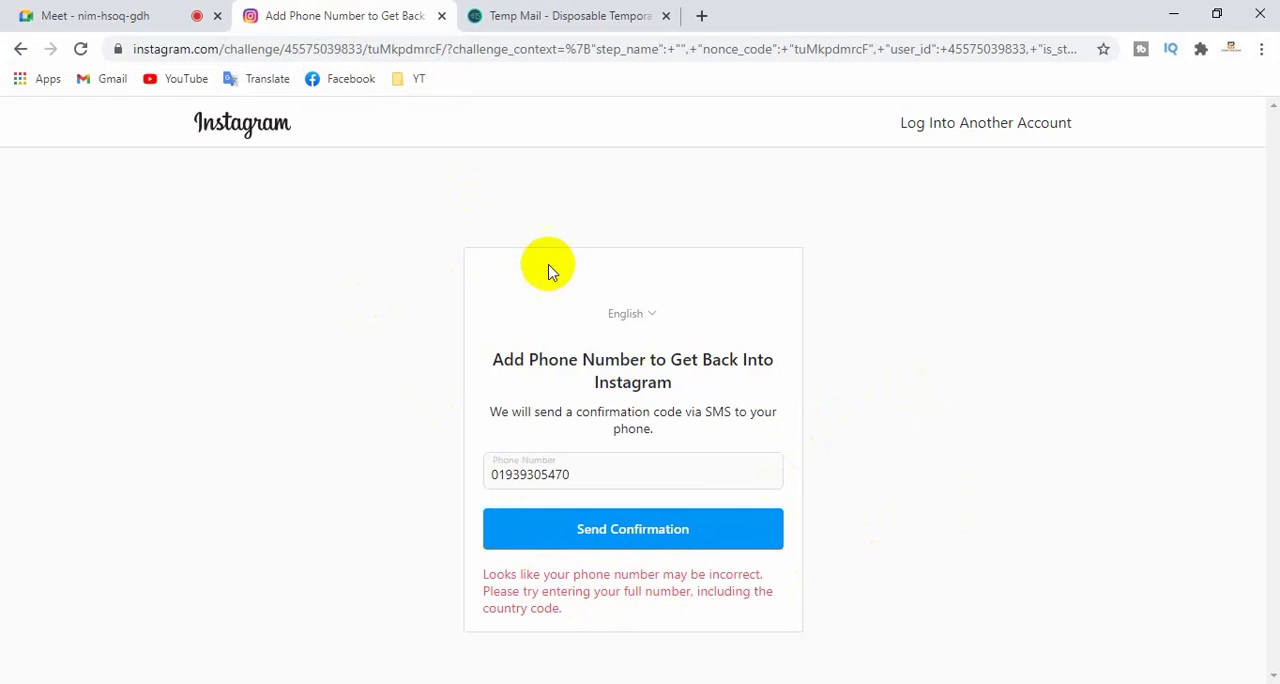
pyautogui.click(500, 15)
pyautogui.click(366, 15)
pyautogui.click(113, 12)
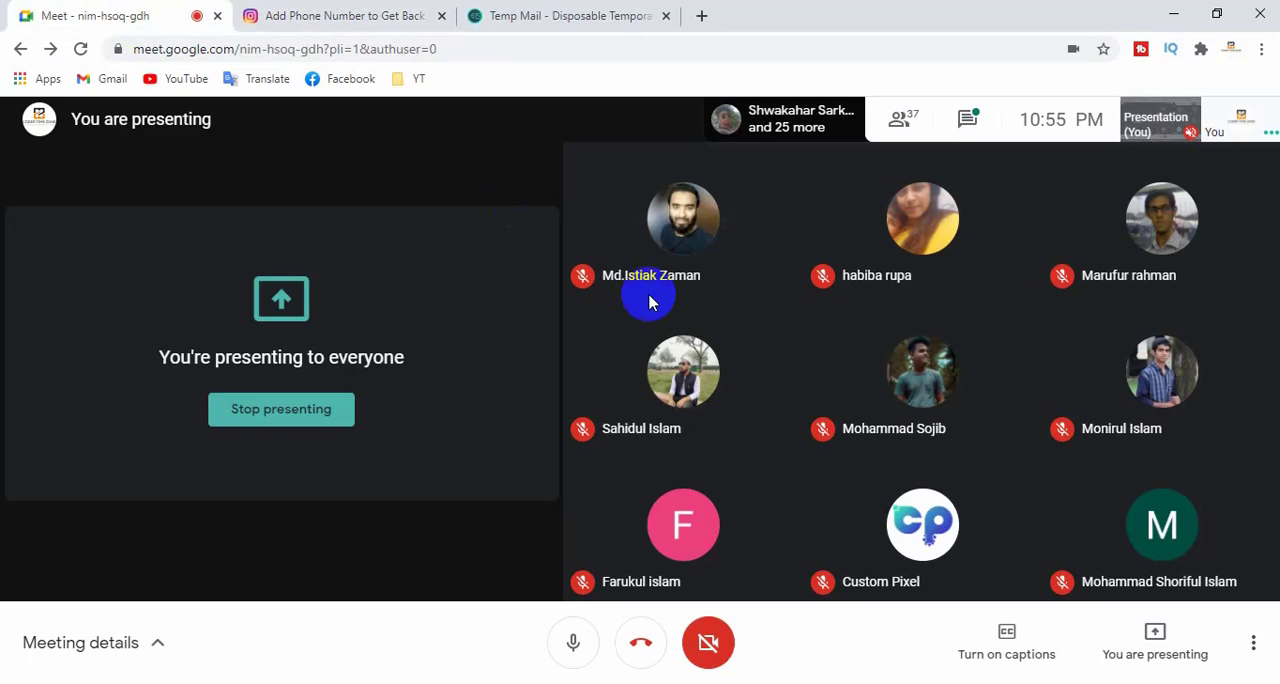
# - Switch to Temp Mail, leave the Instagram confirmation email, and check the inbox list for new messages
pyautogui.click(543, 18)
pyautogui.scroll(6, 656, 364)
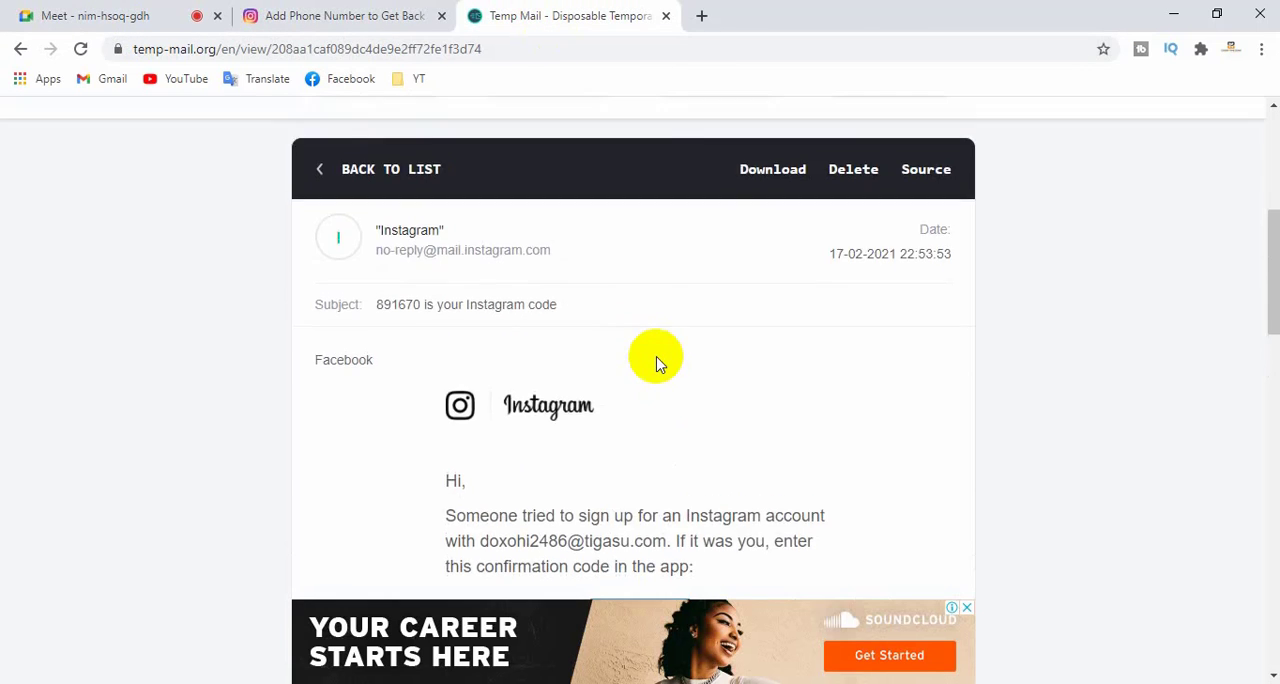
pyautogui.scroll(2, 694, 560)
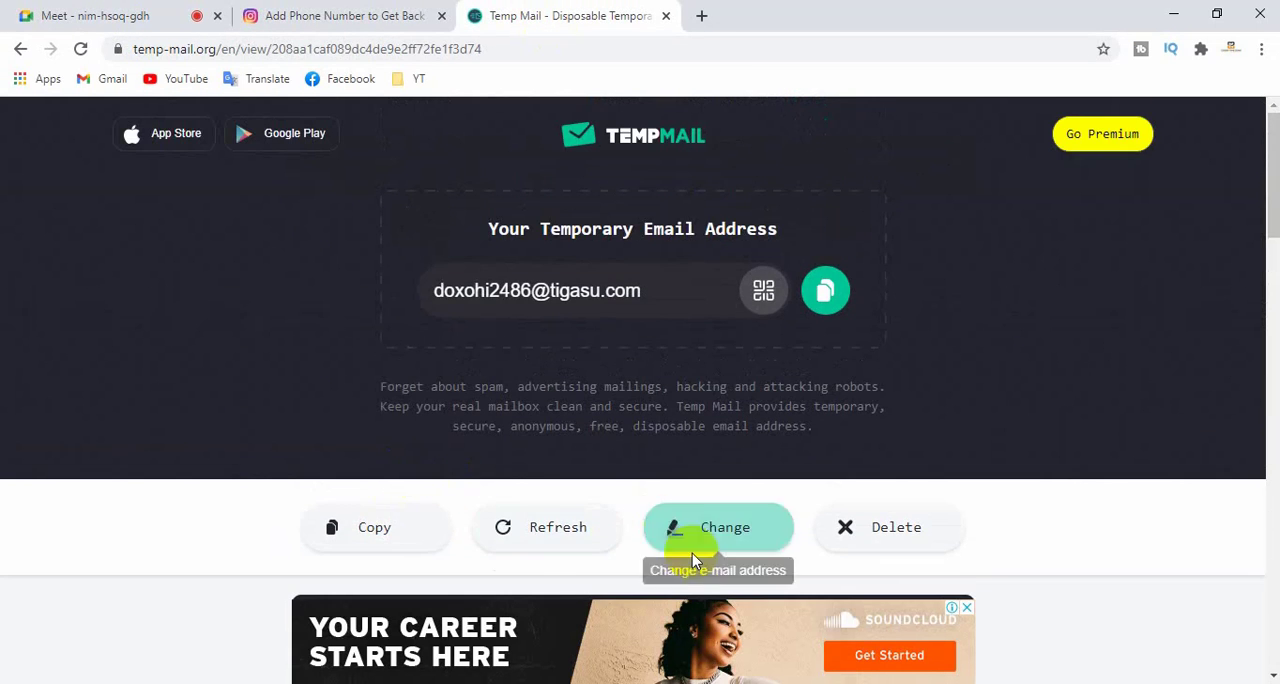
pyautogui.scroll(-3, 706, 543)
pyautogui.click(352, 348)
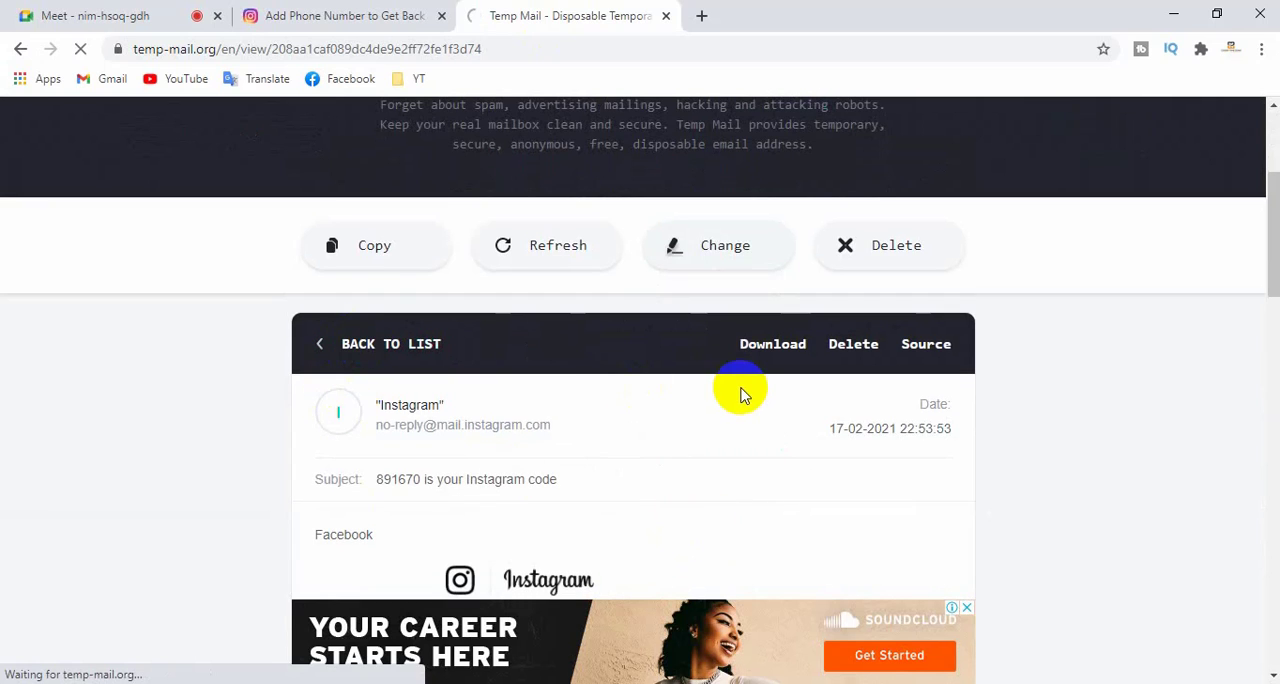
pyautogui.scroll(-5, 740, 410)
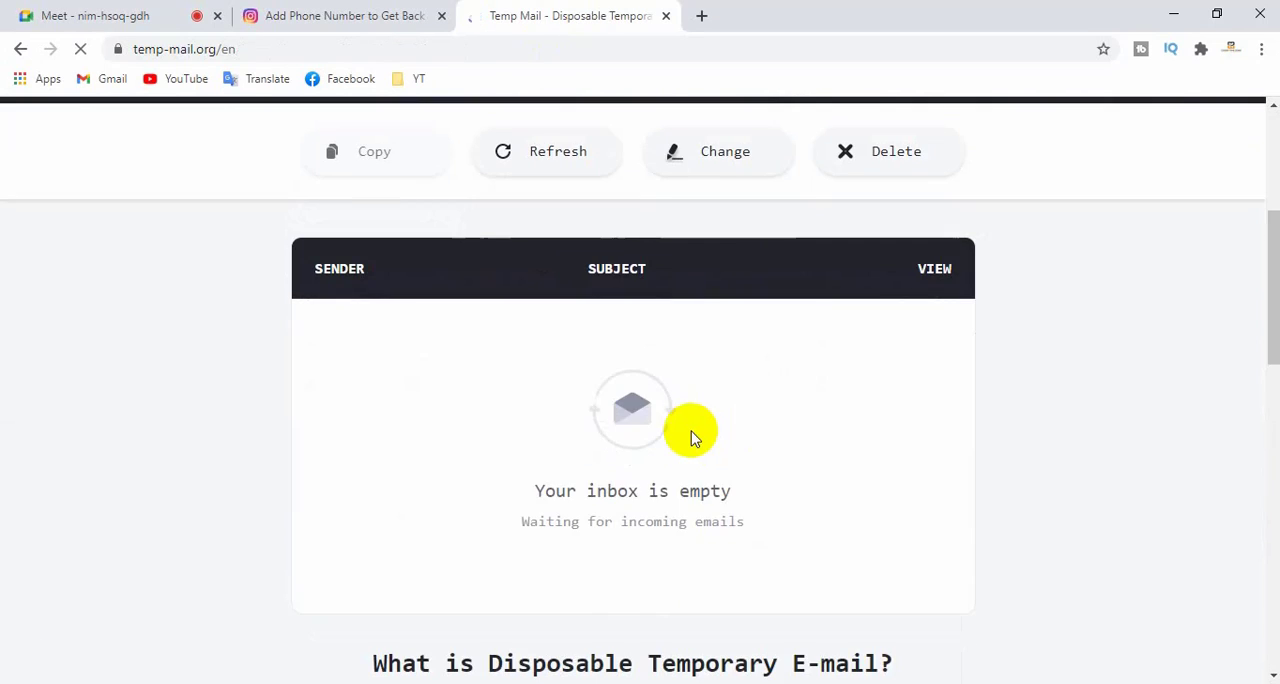
# - Switch to Google Meet, admit the participant waiting to join the call, and open the meeting chat
pyautogui.click(300, 16)
pyautogui.click(128, 16)
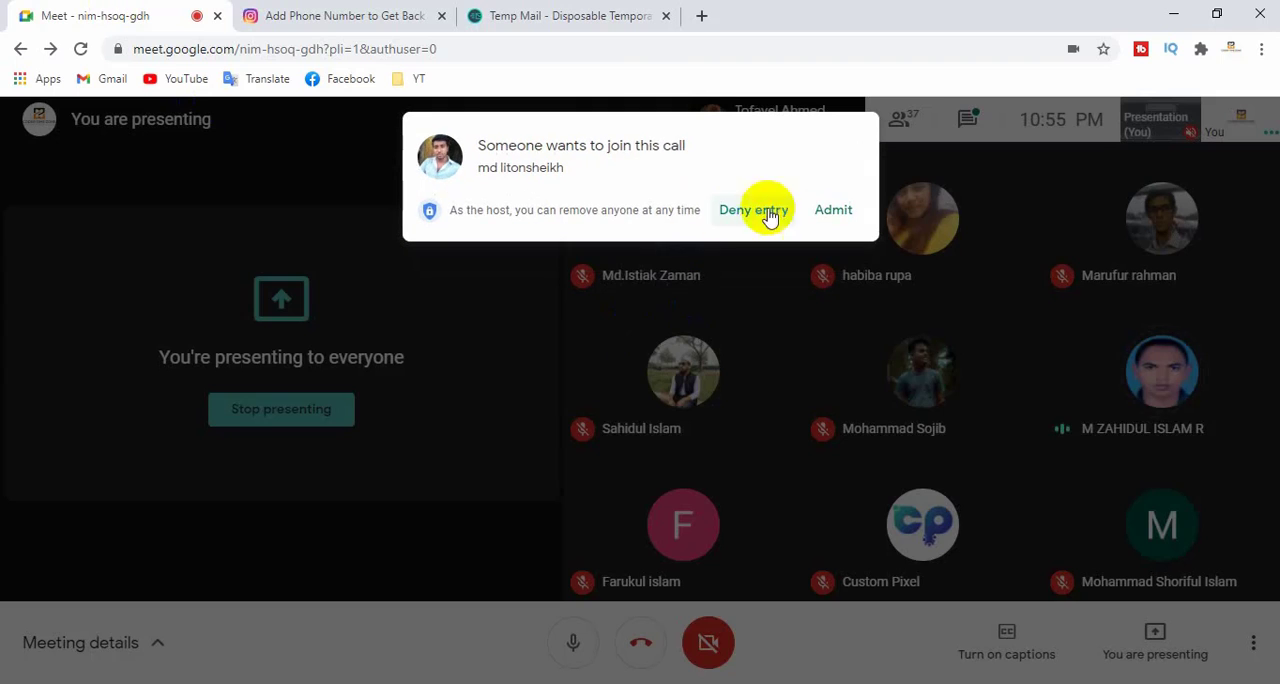
pyautogui.click(834, 210)
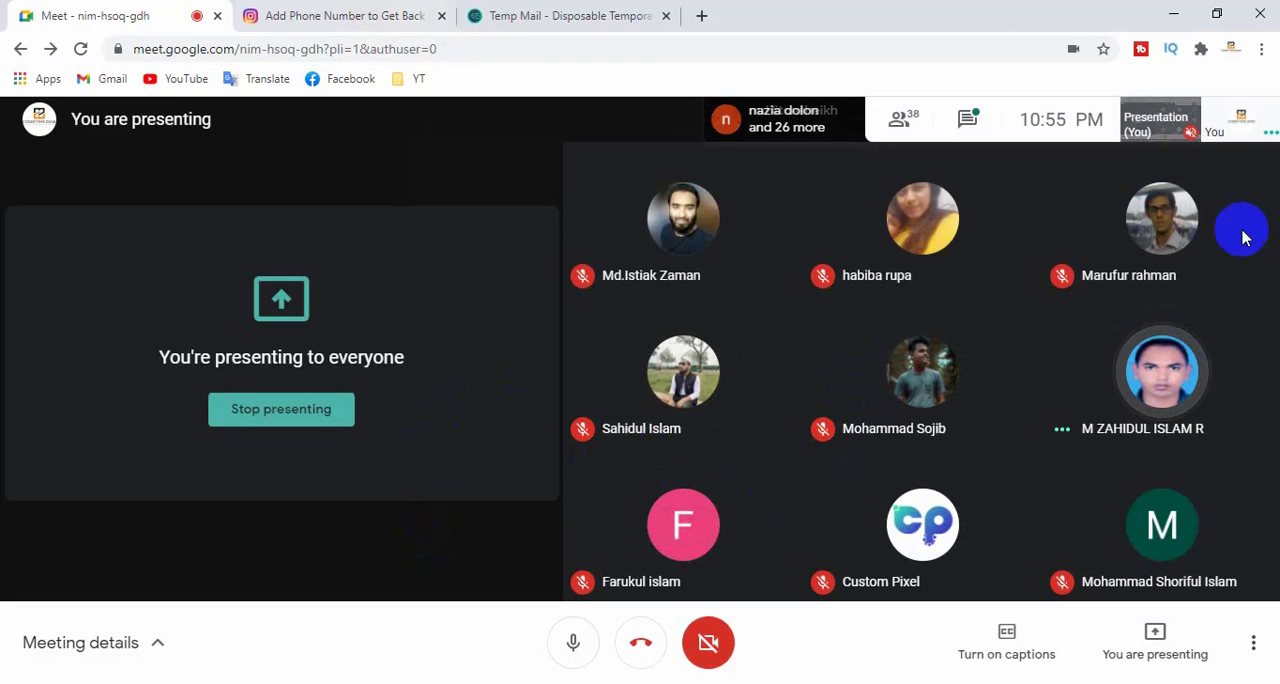
pyautogui.click(974, 127)
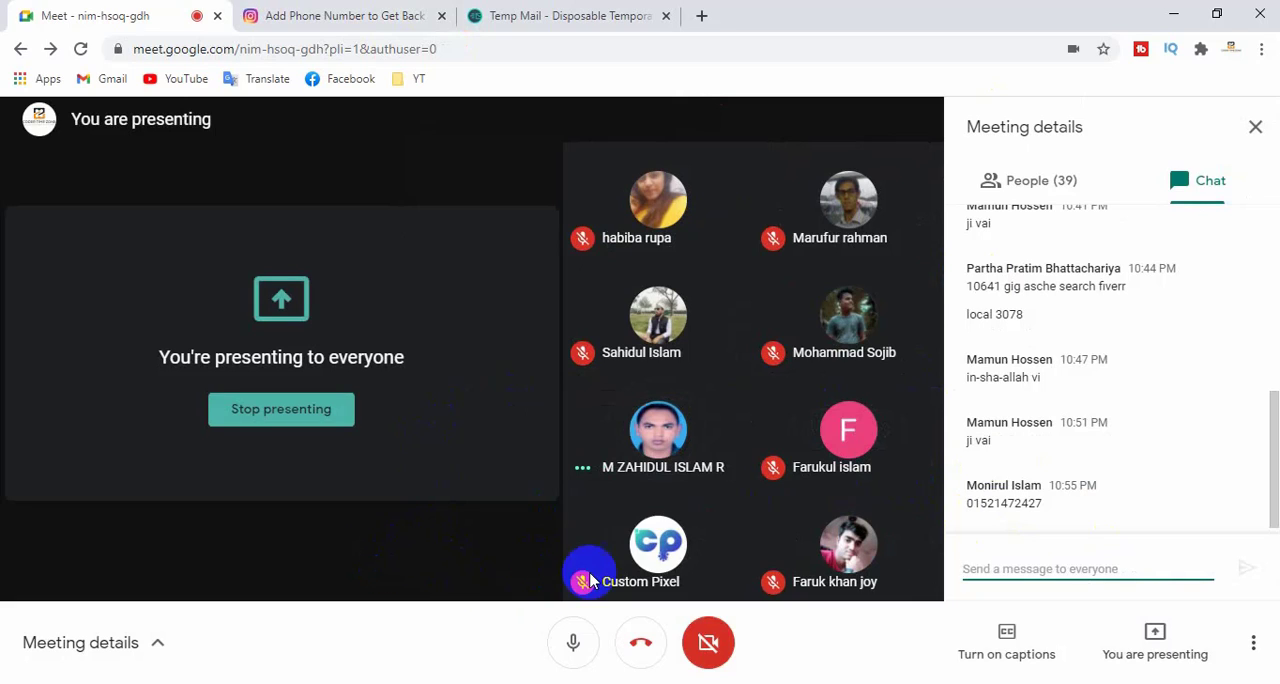
pyautogui.moveTo(1048, 508); pyautogui.dragTo(978, 507)
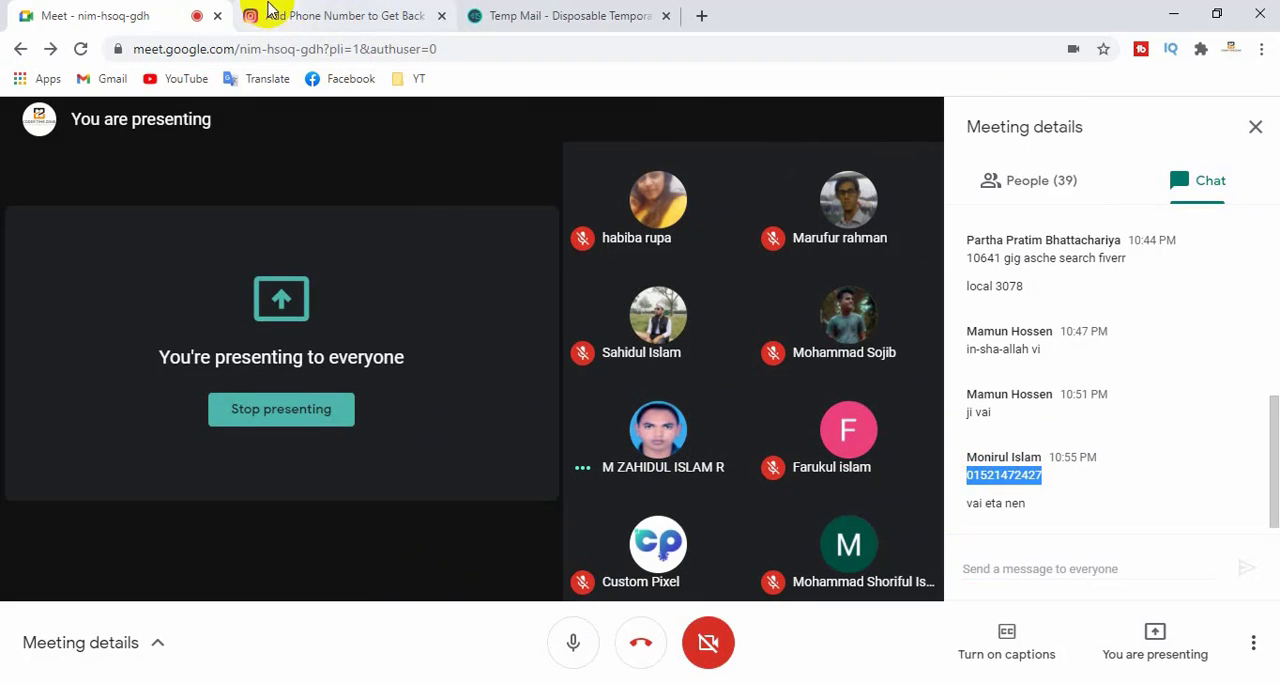
pyautogui.click(335, 13)
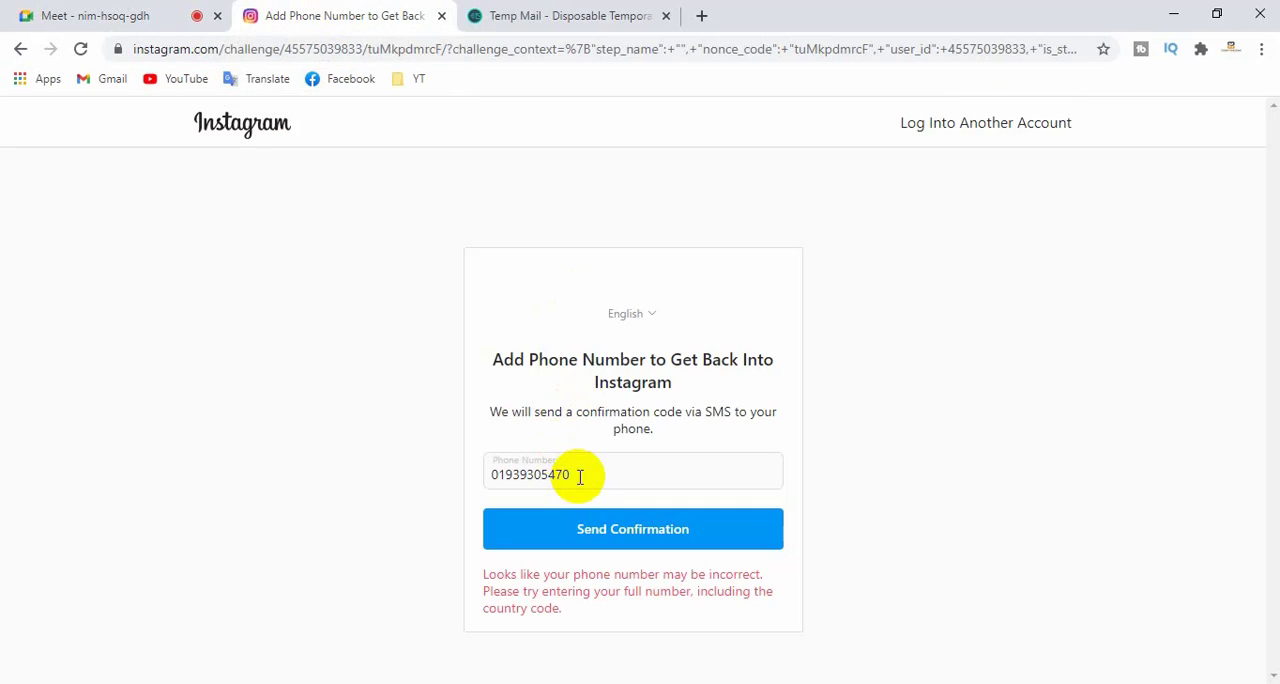
pyautogui.moveTo(579, 476); pyautogui.dragTo(485, 478)
pyautogui.hotkey('ctrl', 'v')
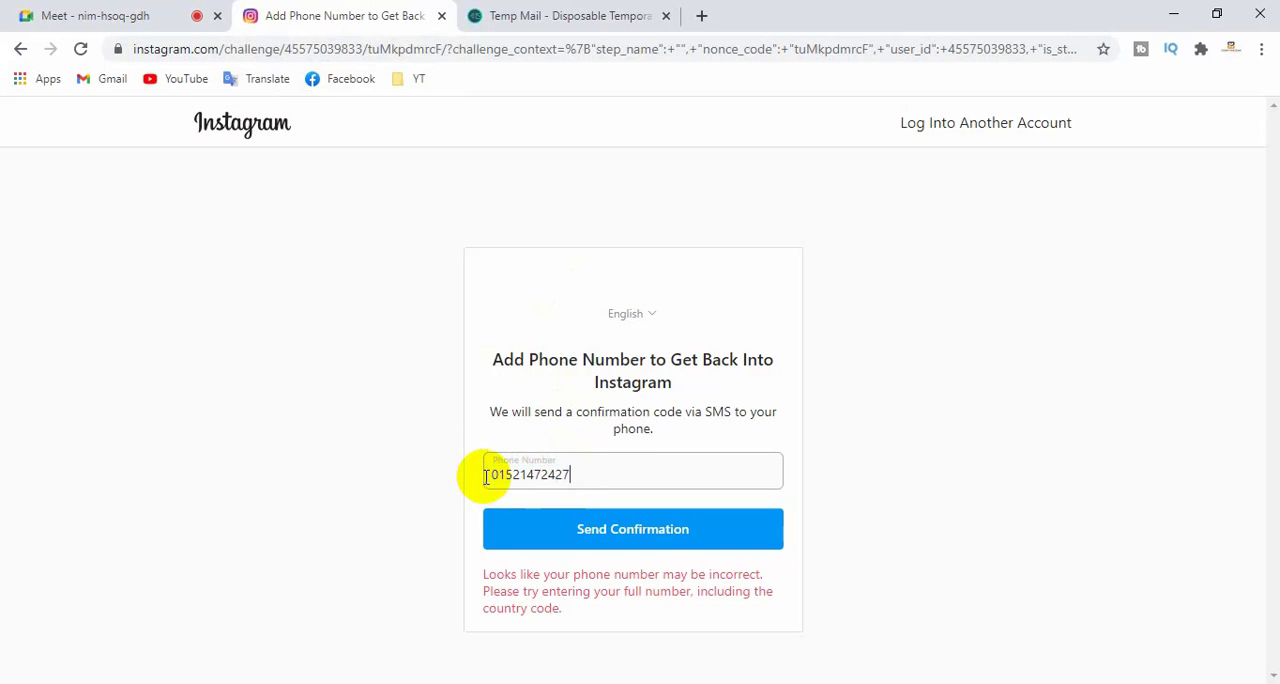
pyautogui.click(655, 540)
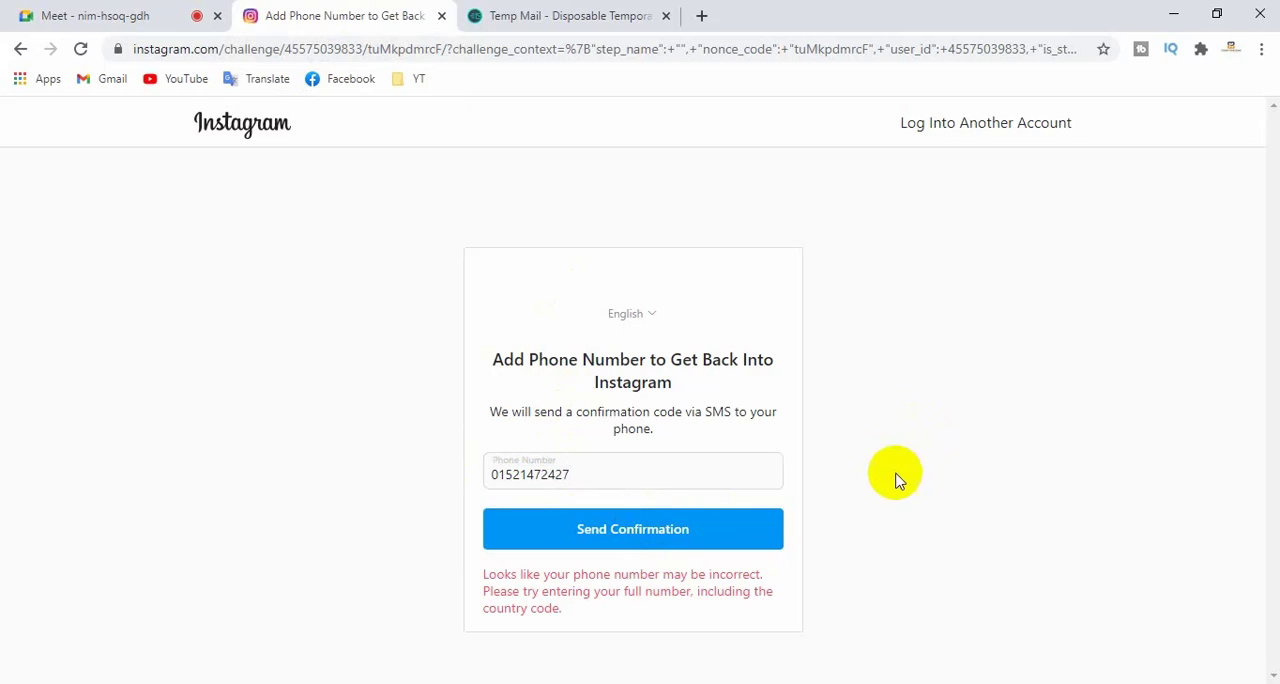
pyautogui.click(614, 533)
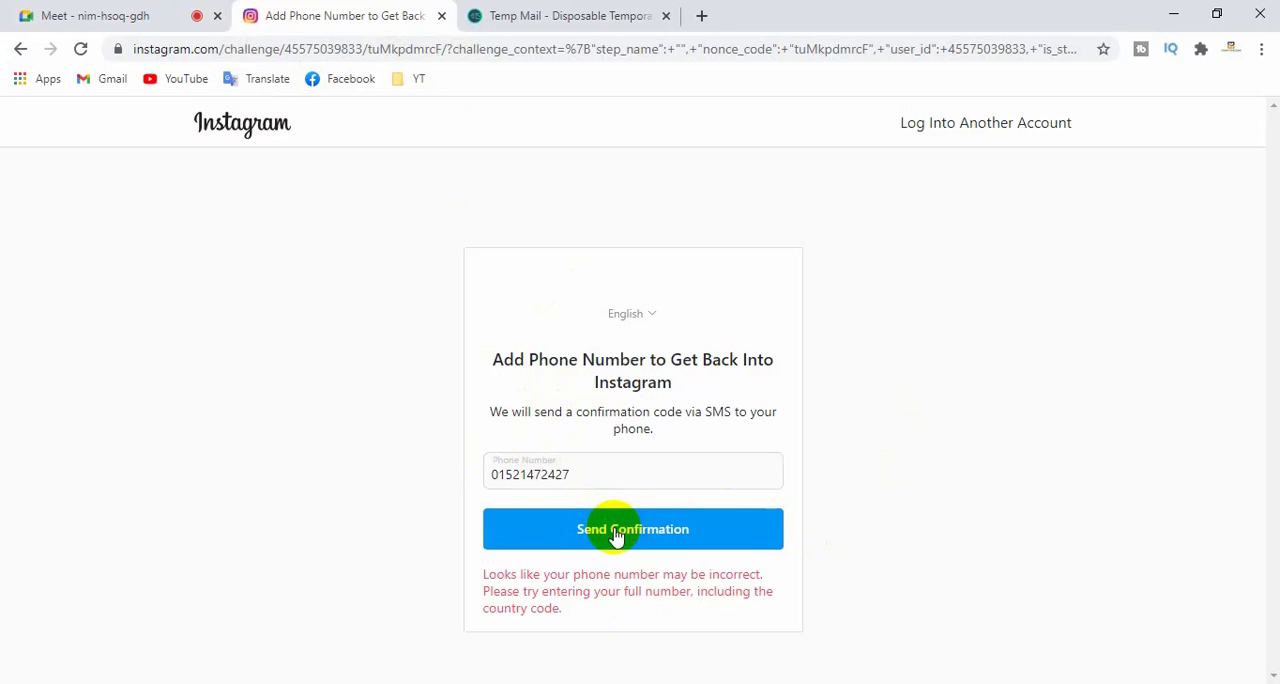
# - Copy another participant's phone number from the Meet chat, substitute it in Instagram's Phone Number field, and try sending the confirmation
pyautogui.click(36, 18)
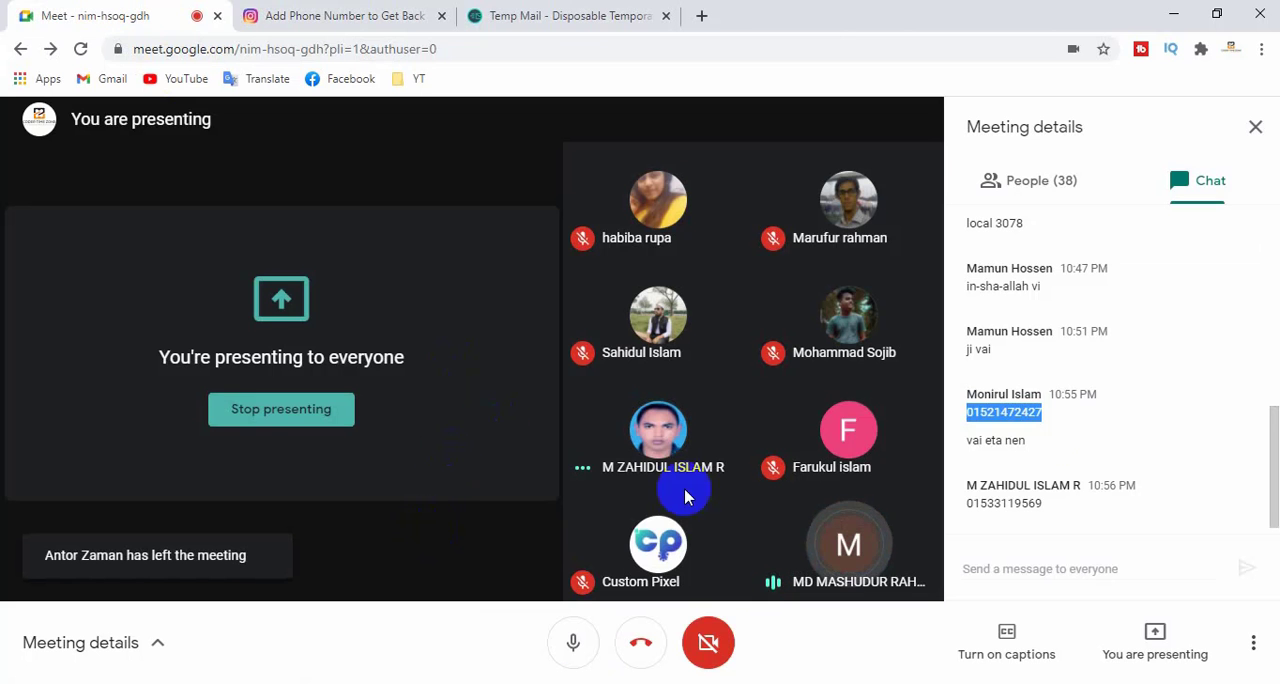
pyautogui.click(1062, 508)
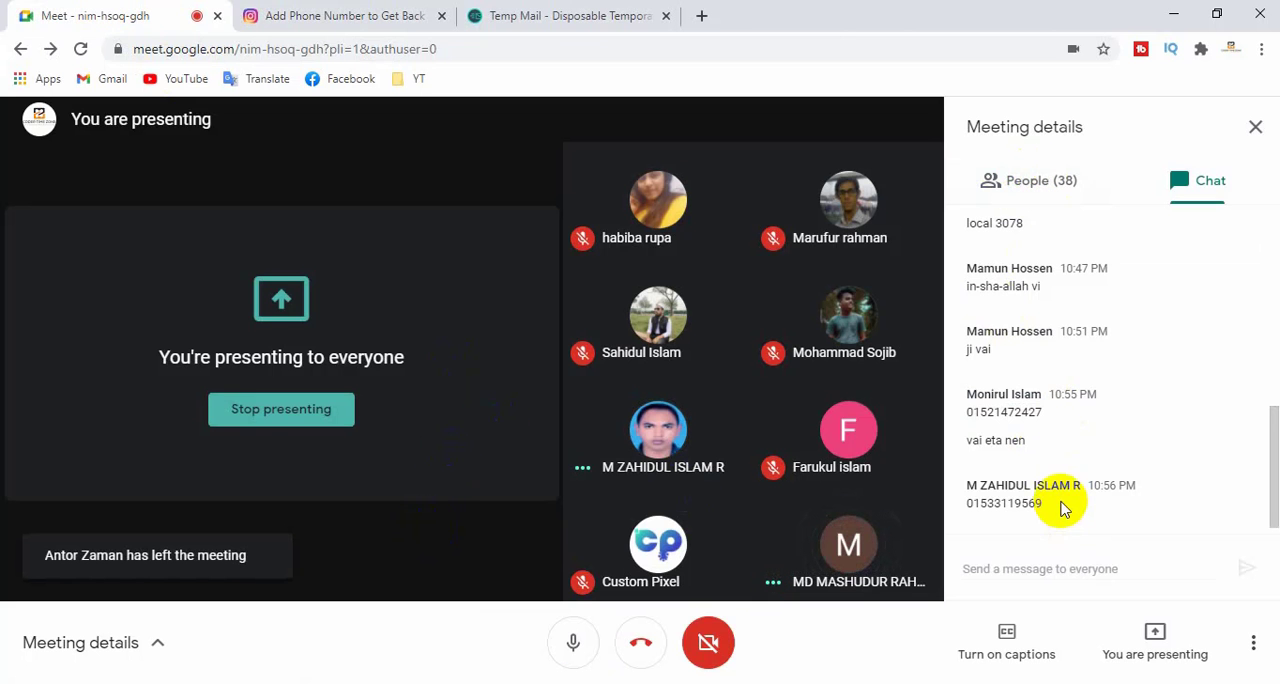
pyautogui.moveTo(1050, 508); pyautogui.dragTo(963, 509)
pyautogui.hotkey('ctrl', 'c')
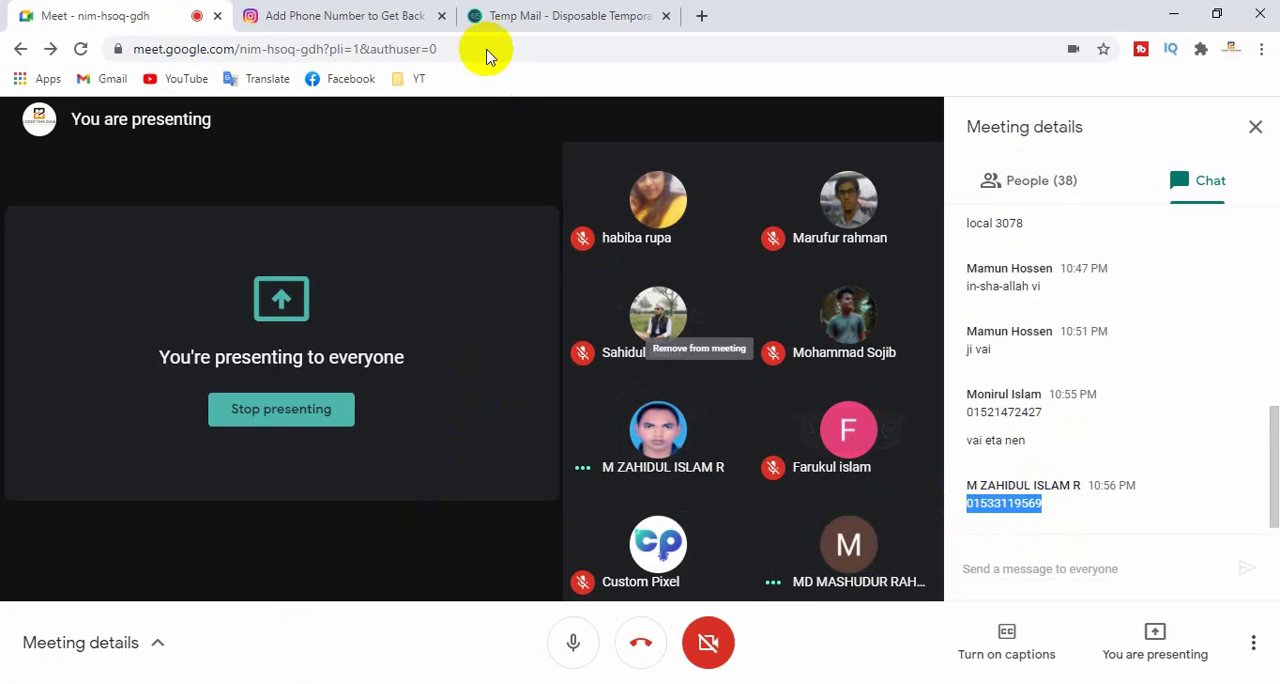
pyautogui.click(388, 10)
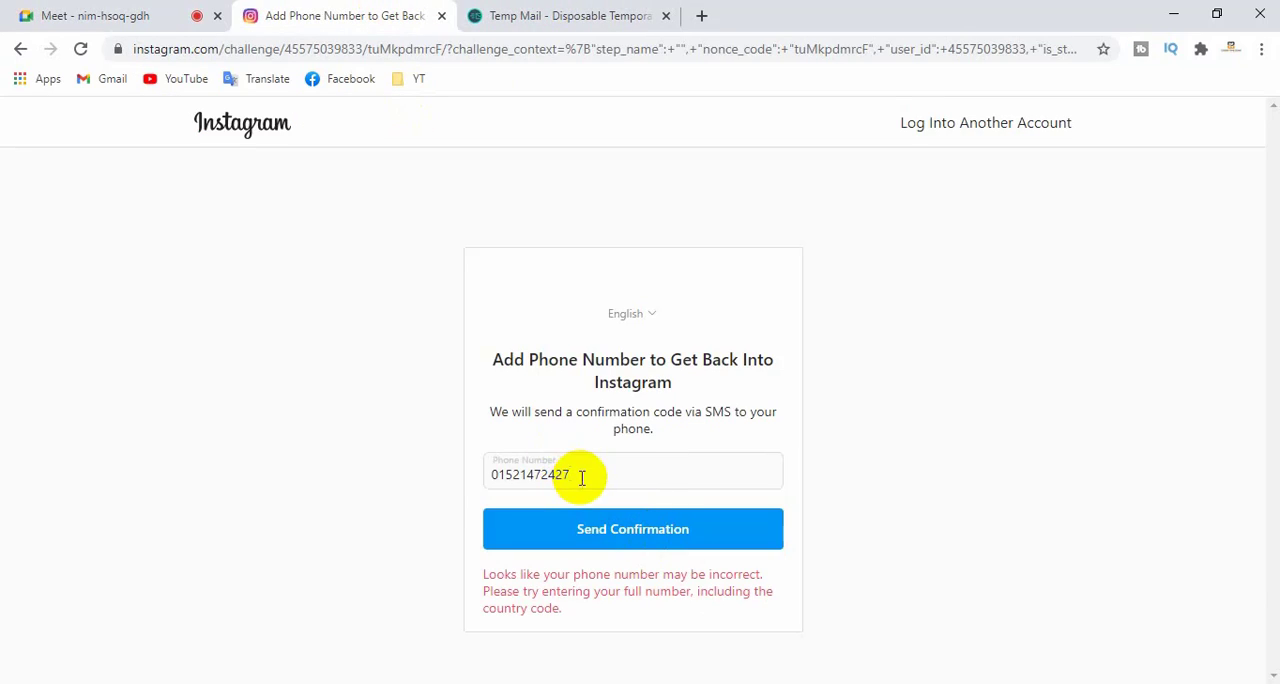
pyautogui.moveTo(580, 478); pyautogui.dragTo(470, 490)
pyautogui.hotkey('ctrl', 'v')
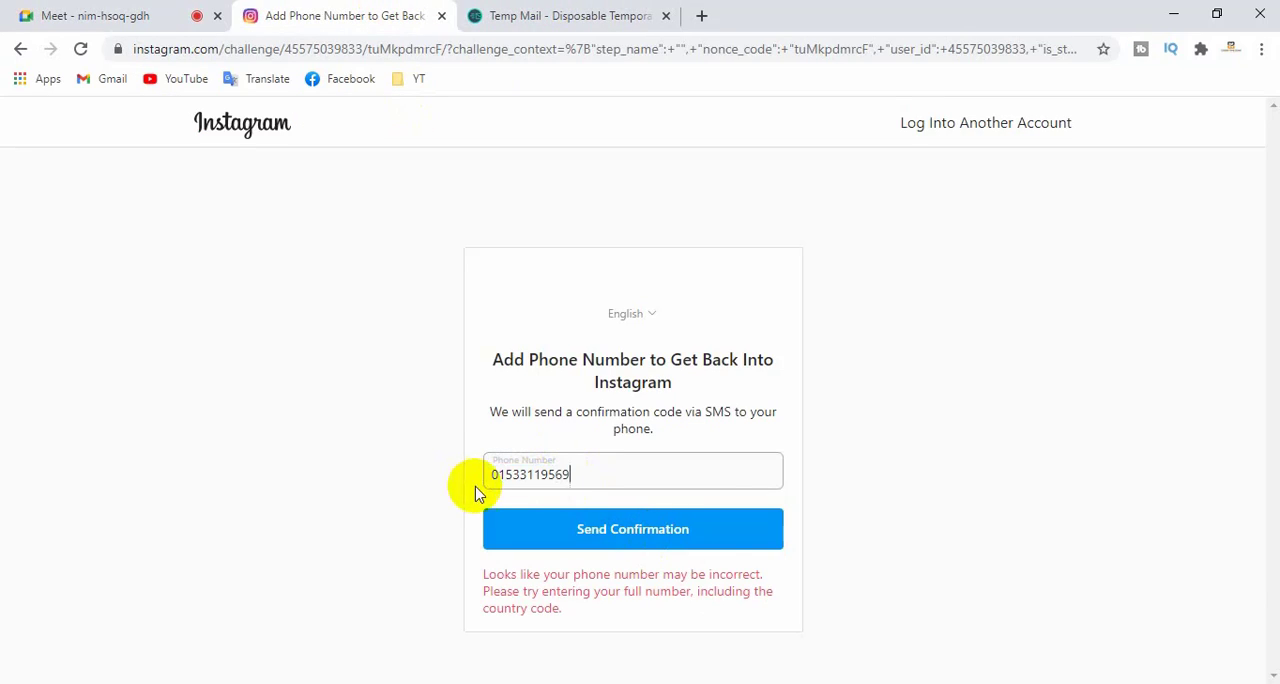
pyautogui.click(671, 528)
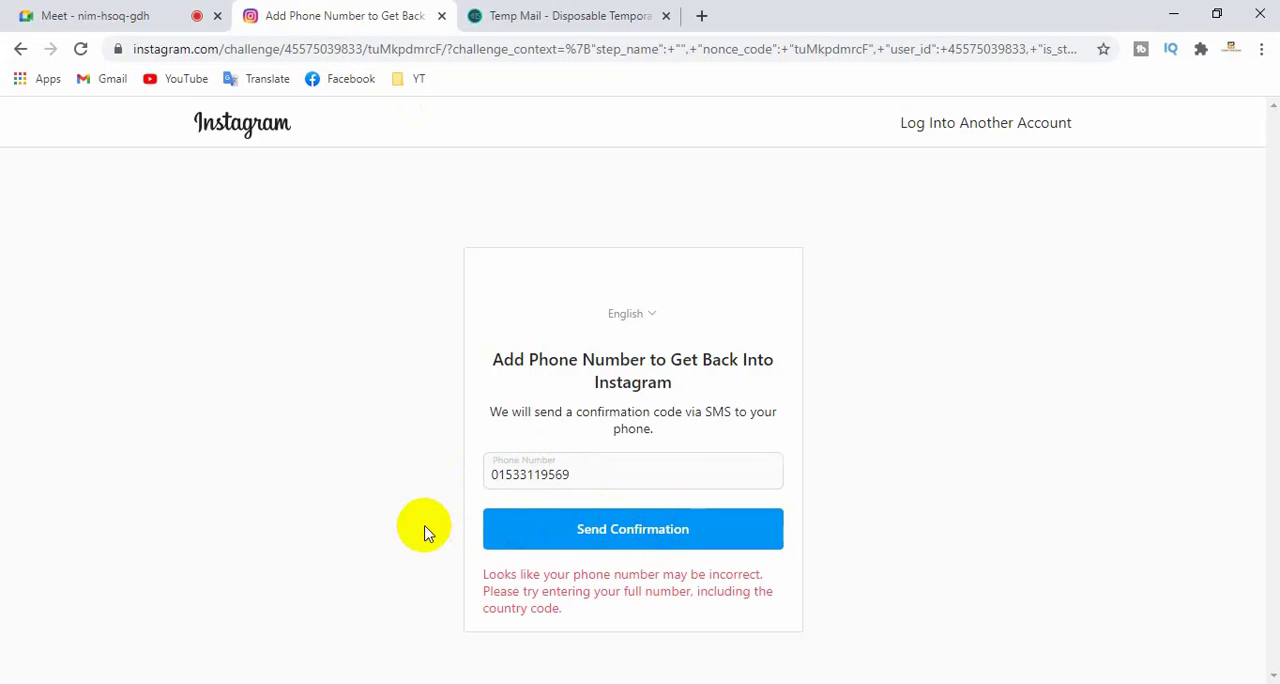
# - Clear Instagram's Phone Number field and enter the country code 880
pyautogui.click(163, 14)
pyautogui.click(500, 15)
pyautogui.click(340, 15)
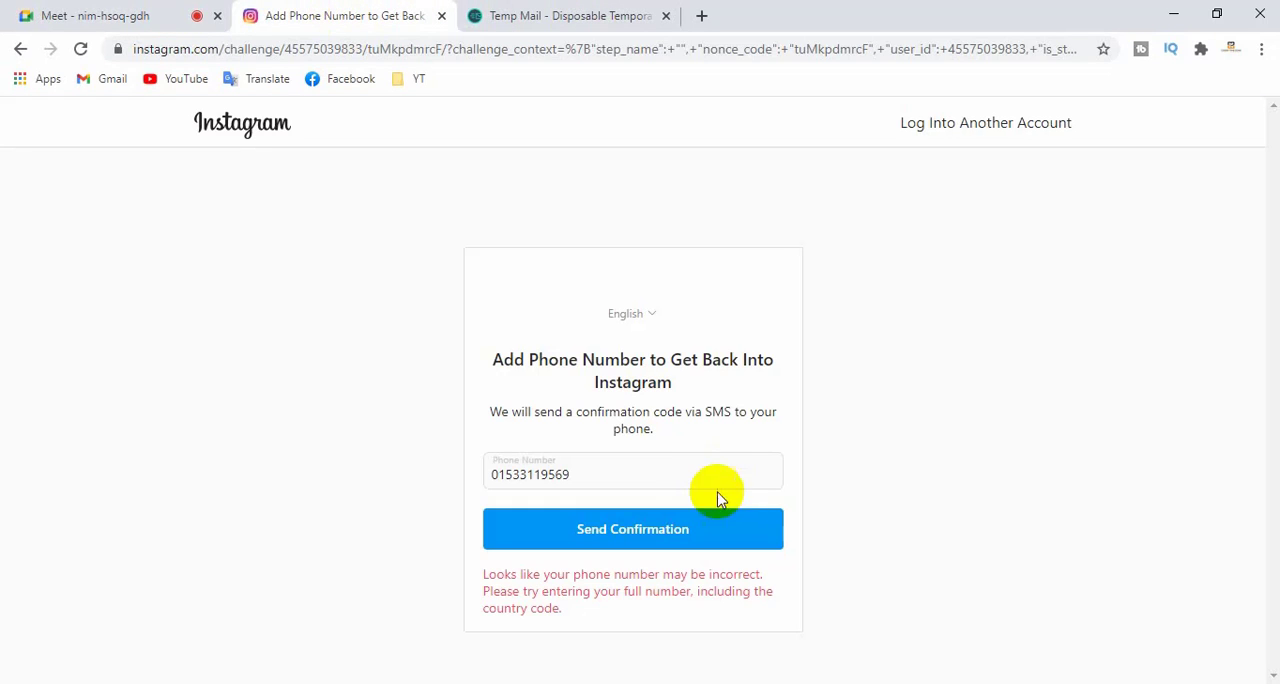
pyautogui.moveTo(620, 472); pyautogui.dragTo(427, 474)
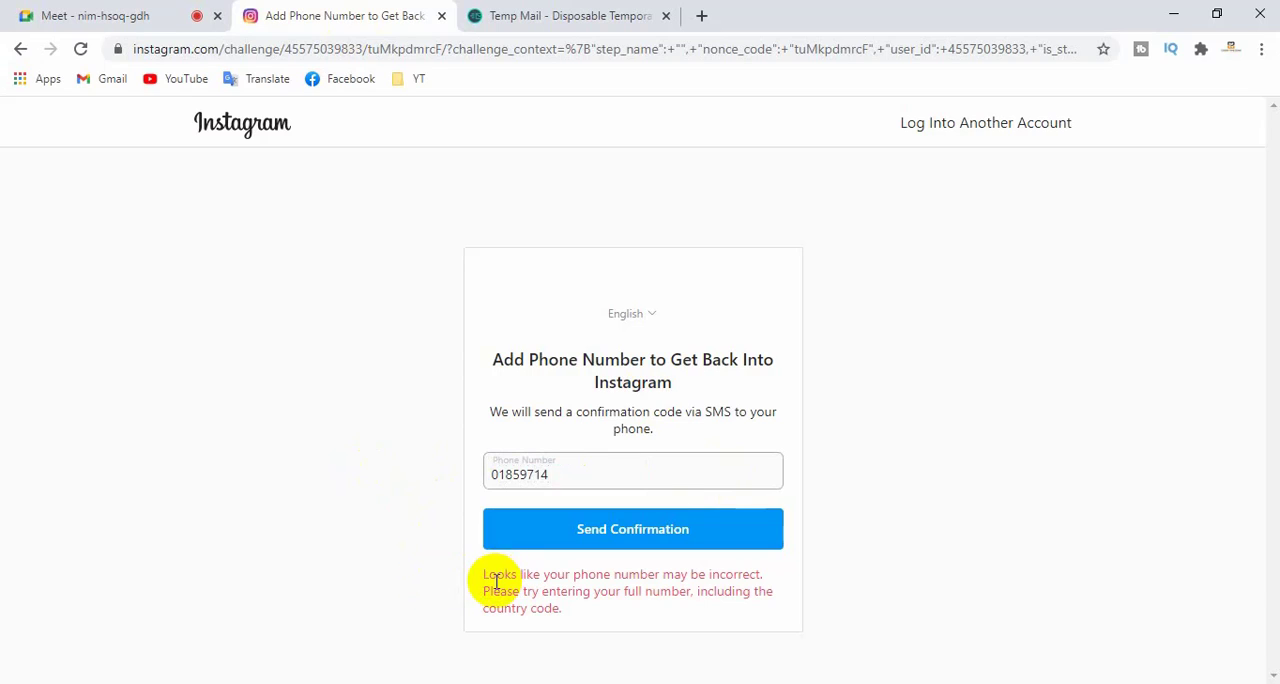
pyautogui.doubleClick(546, 474)
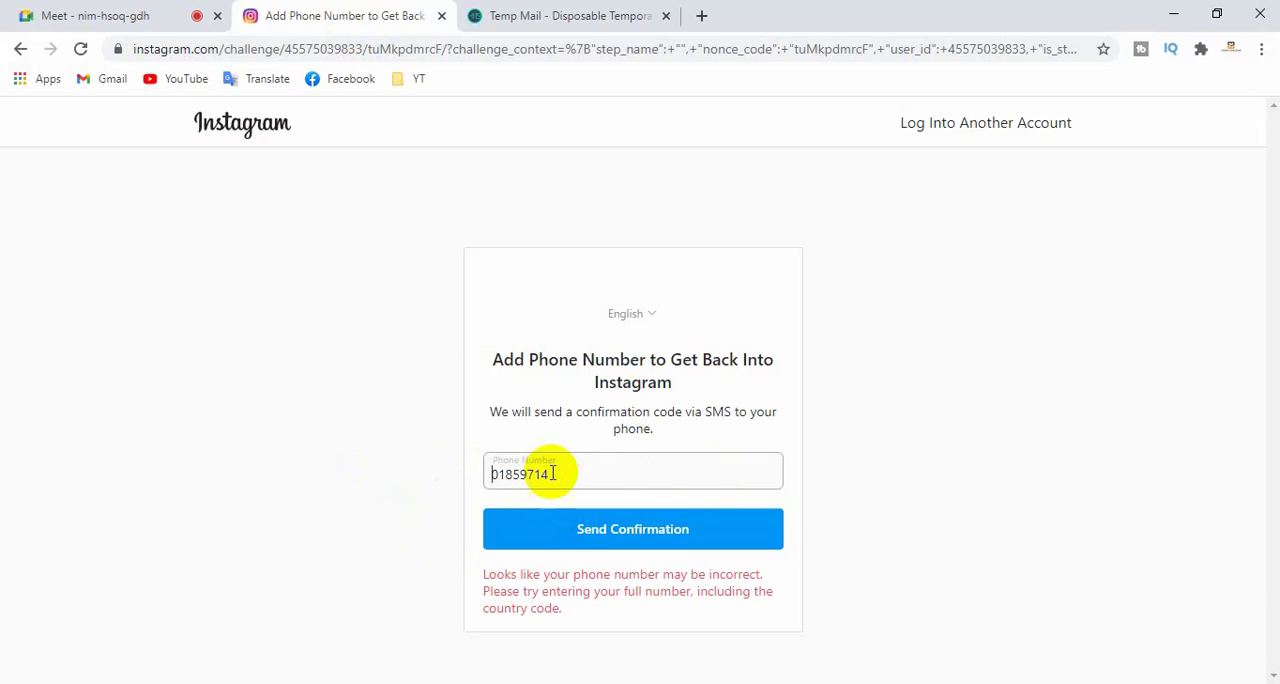
pyautogui.press('BackSpace')
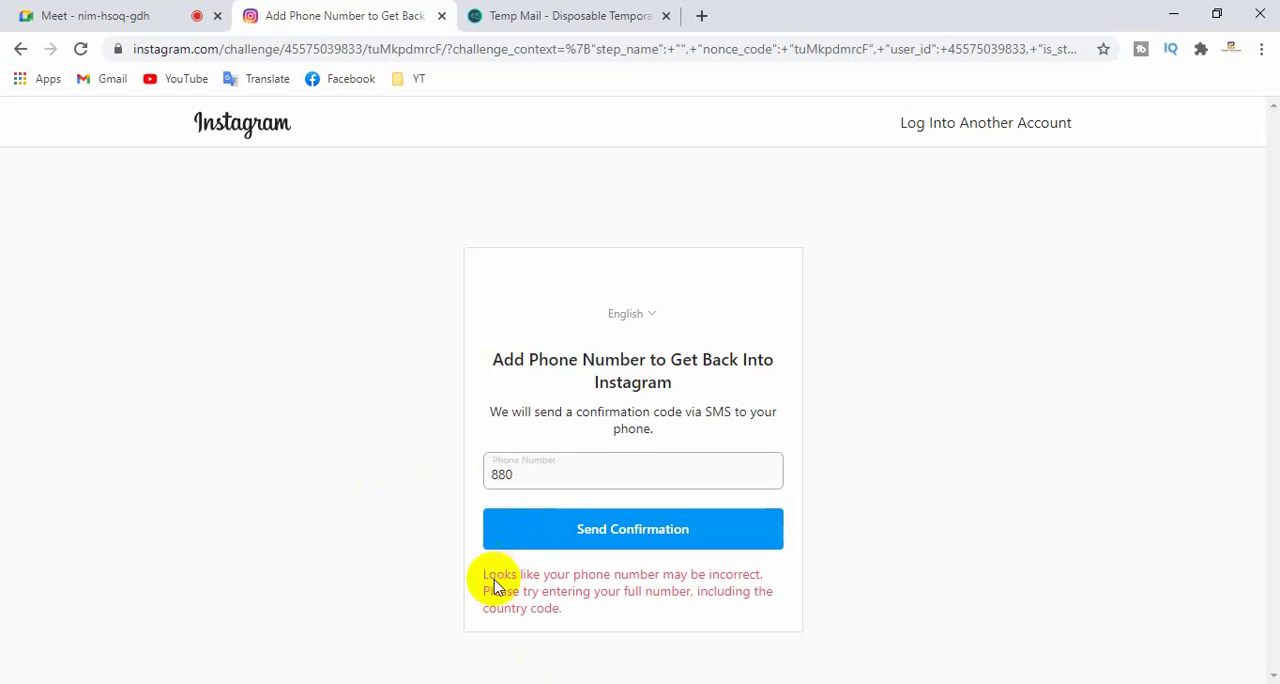
# - Copy the second participant's phone number from the Meet chat again, append it to the 880 country code on Instagram, and send the confirmation
pyautogui.click(86, 8)
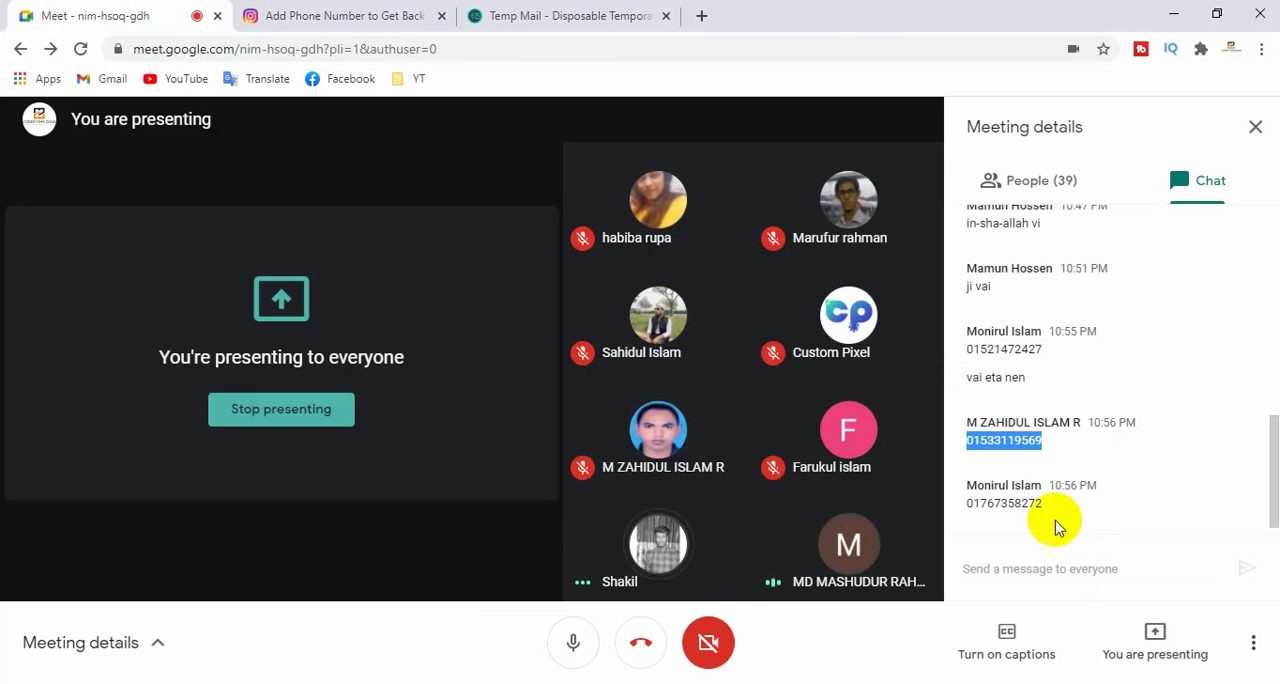
pyautogui.click(1046, 443)
pyautogui.moveTo(1048, 443); pyautogui.dragTo(971, 441)
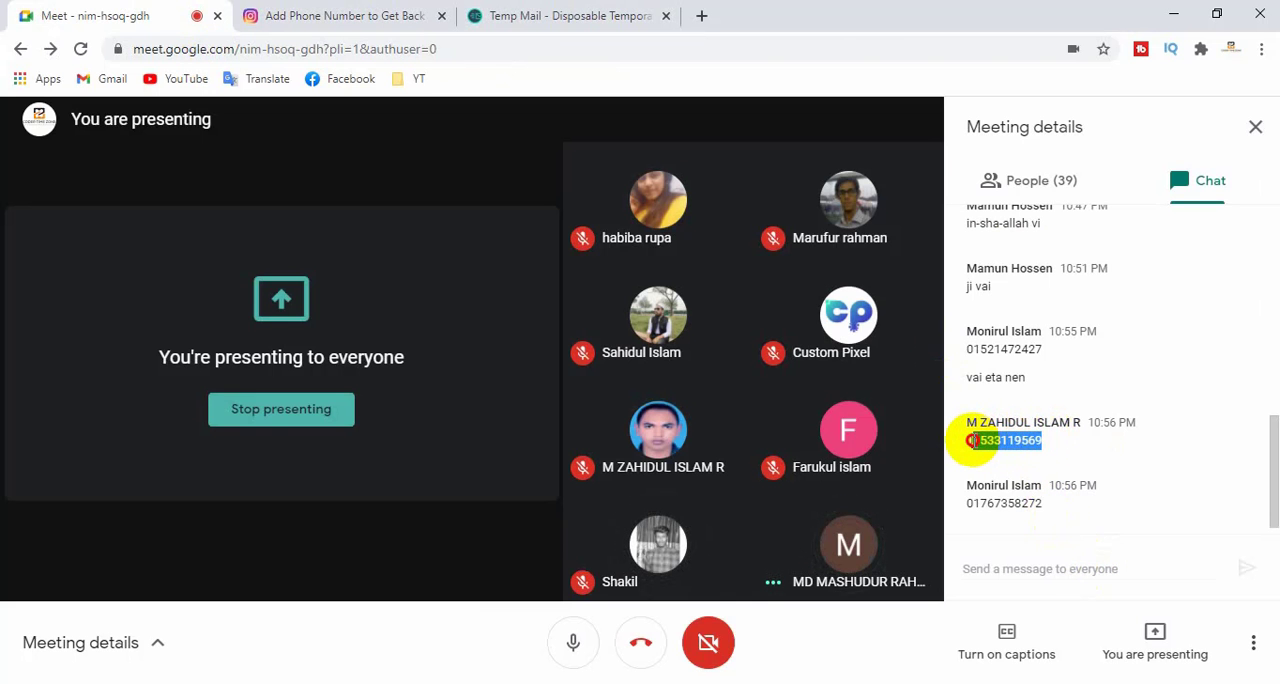
pyautogui.click(425, 15)
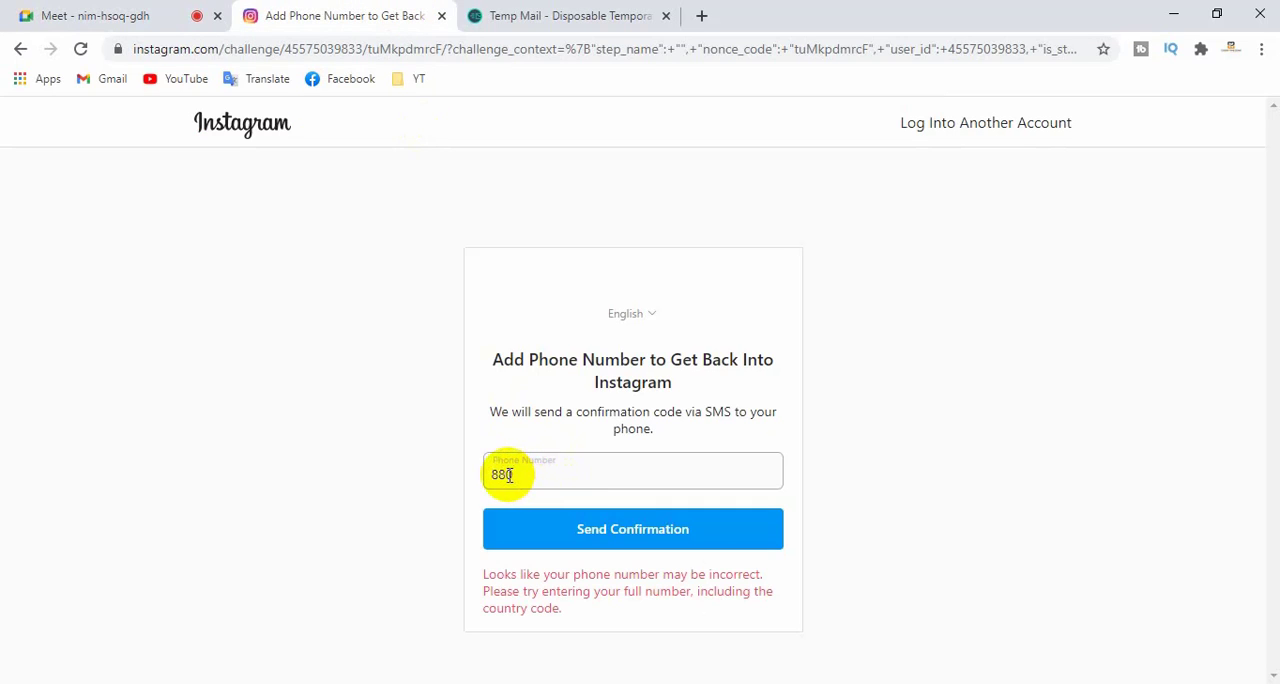
pyautogui.moveTo(507, 474); pyautogui.dragTo(532, 474)
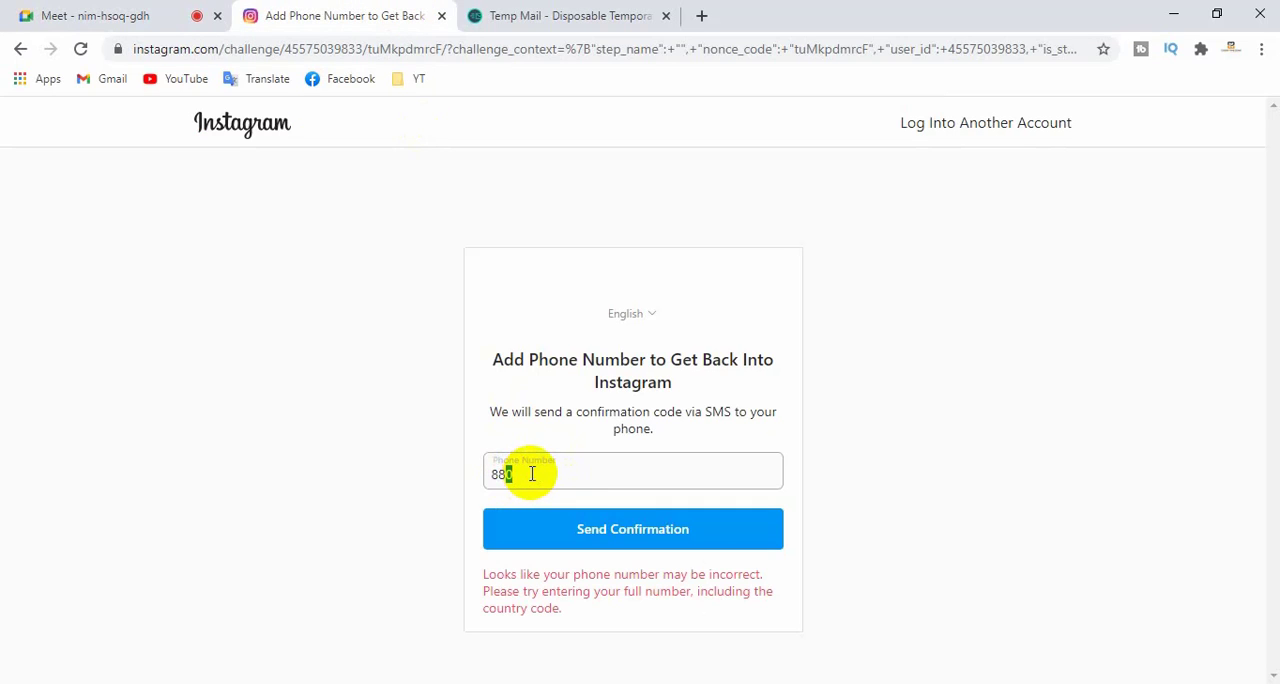
pyautogui.click(622, 528)
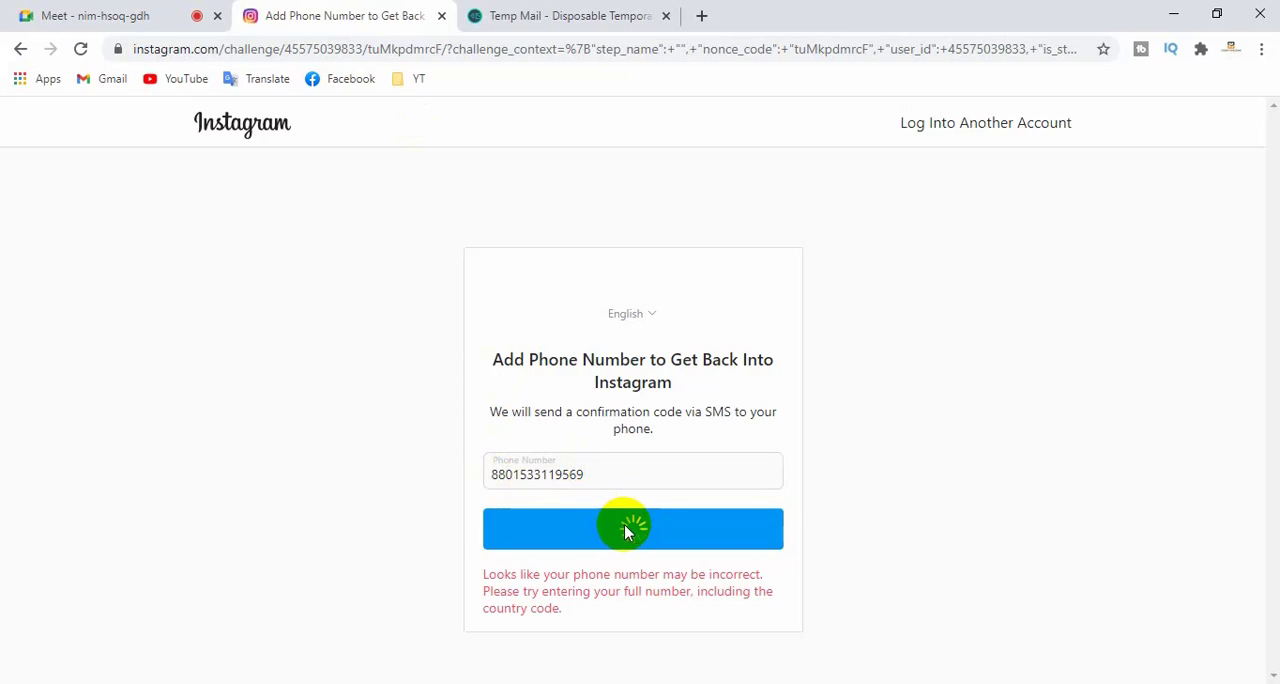
# - Check the Google Meet chat for the SMS code from the number's owner, and return to Instagram's Confirmation Sent page
pyautogui.click(183, 8)
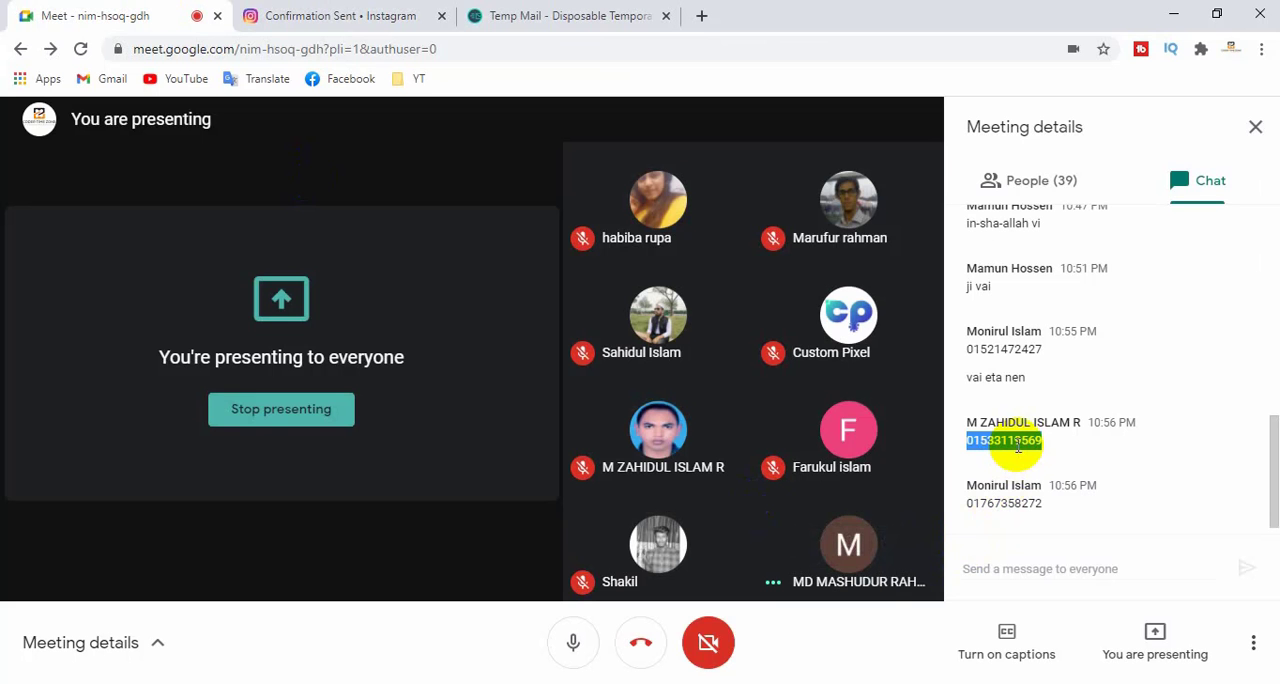
pyautogui.click(1030, 440)
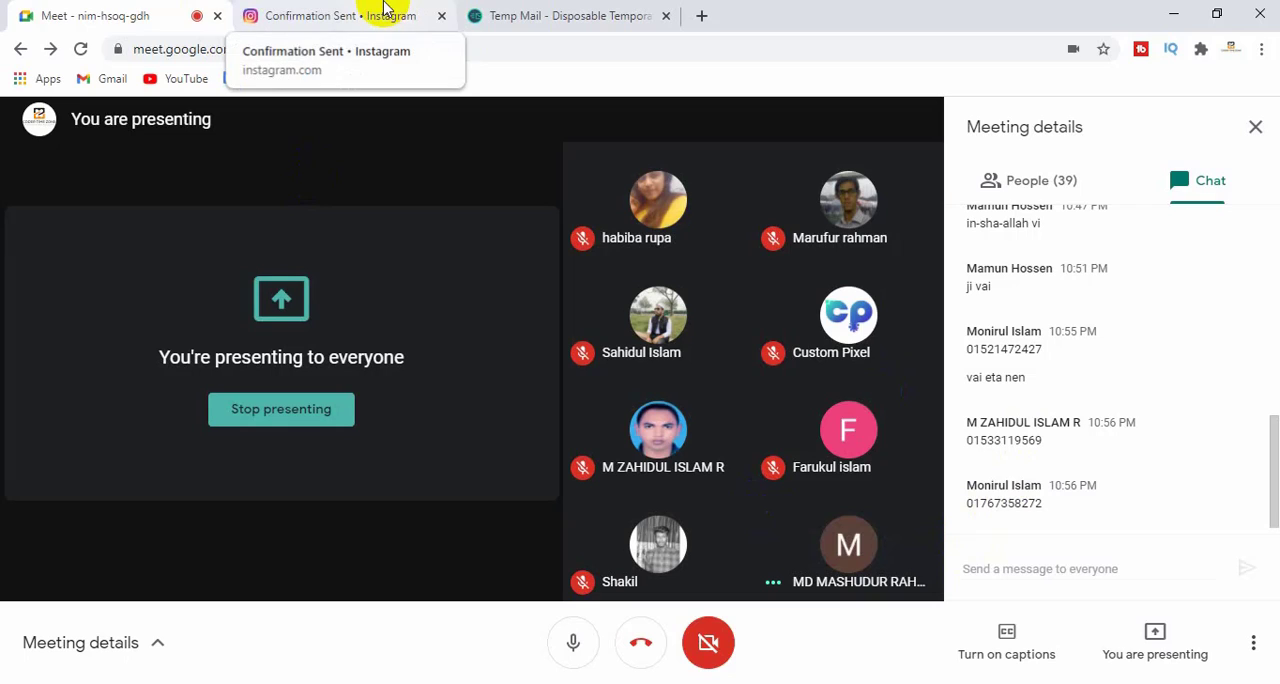
pyautogui.click(385, 8)
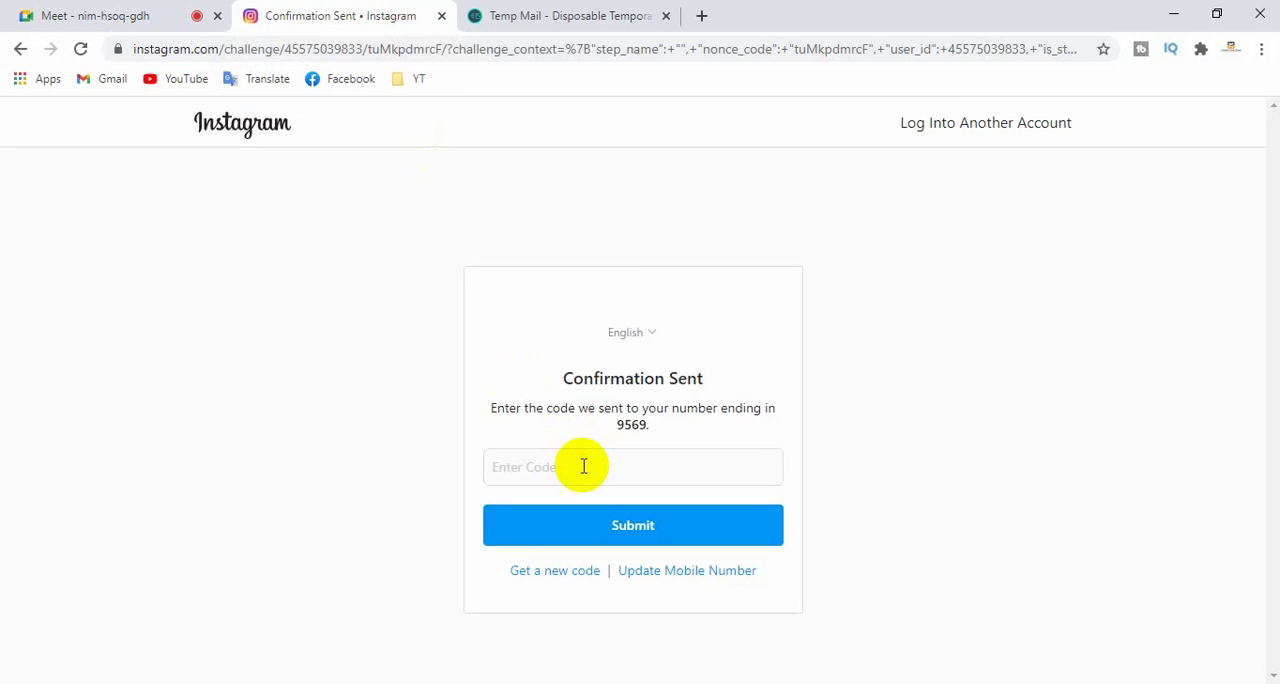
pyautogui.click(86, 10)
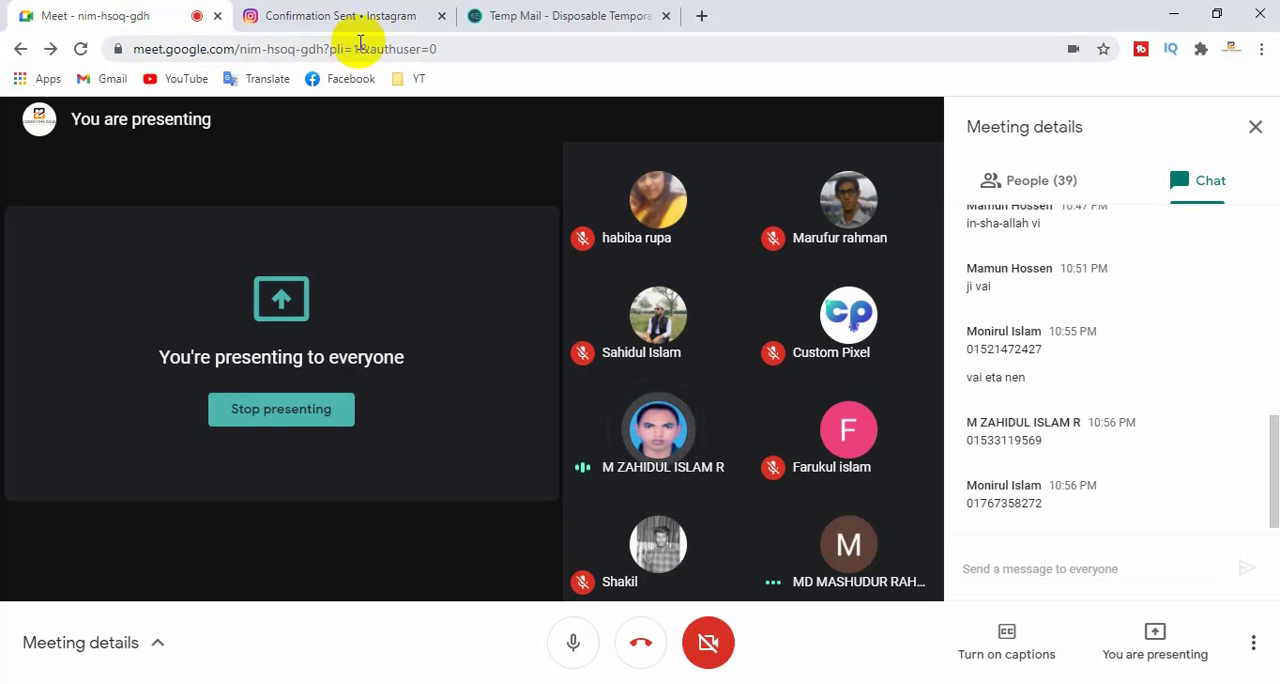
pyautogui.click(340, 16)
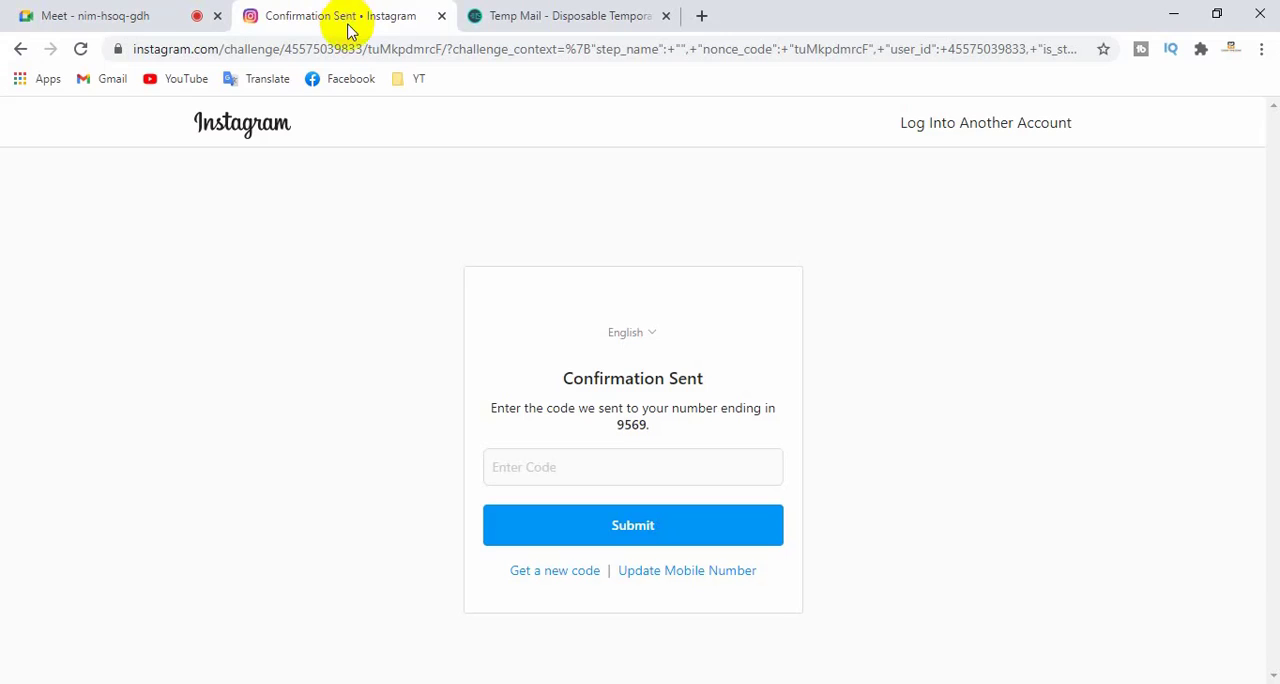
# - Enter the SMS confirmation code on Instagram, submit it, and review the Terms and Data Policy updates through to the end
pyautogui.click(553, 465)
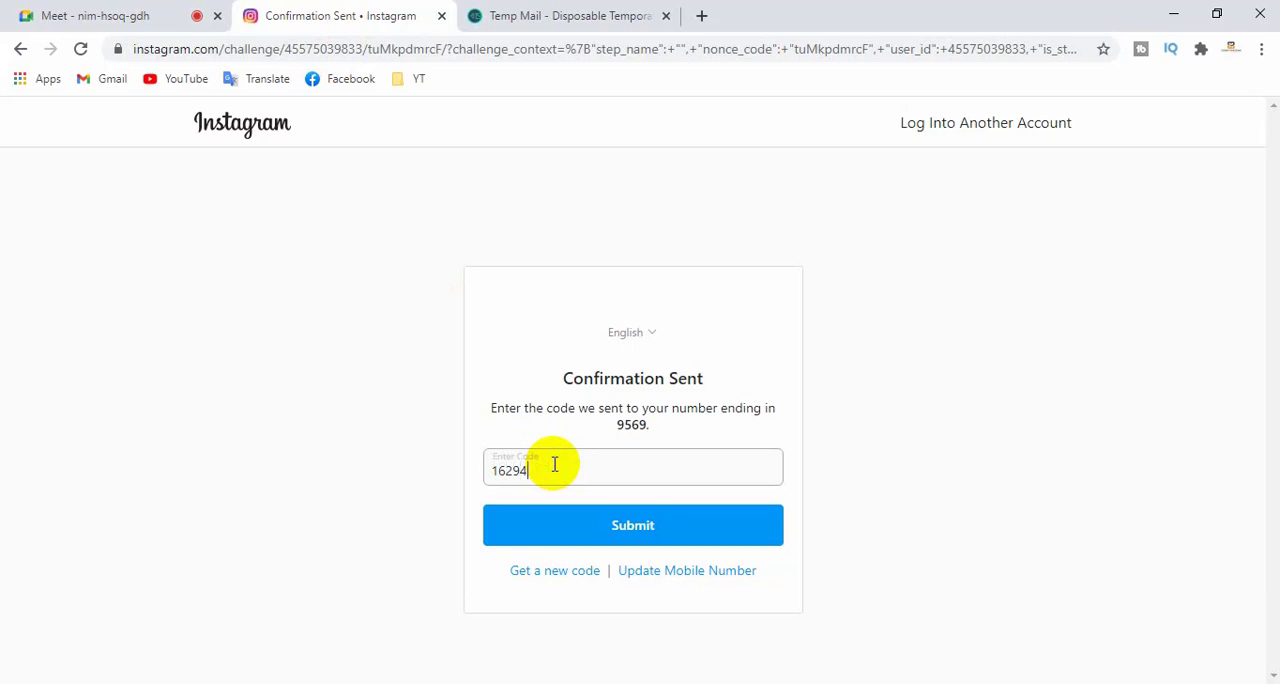
pyautogui.click(628, 526)
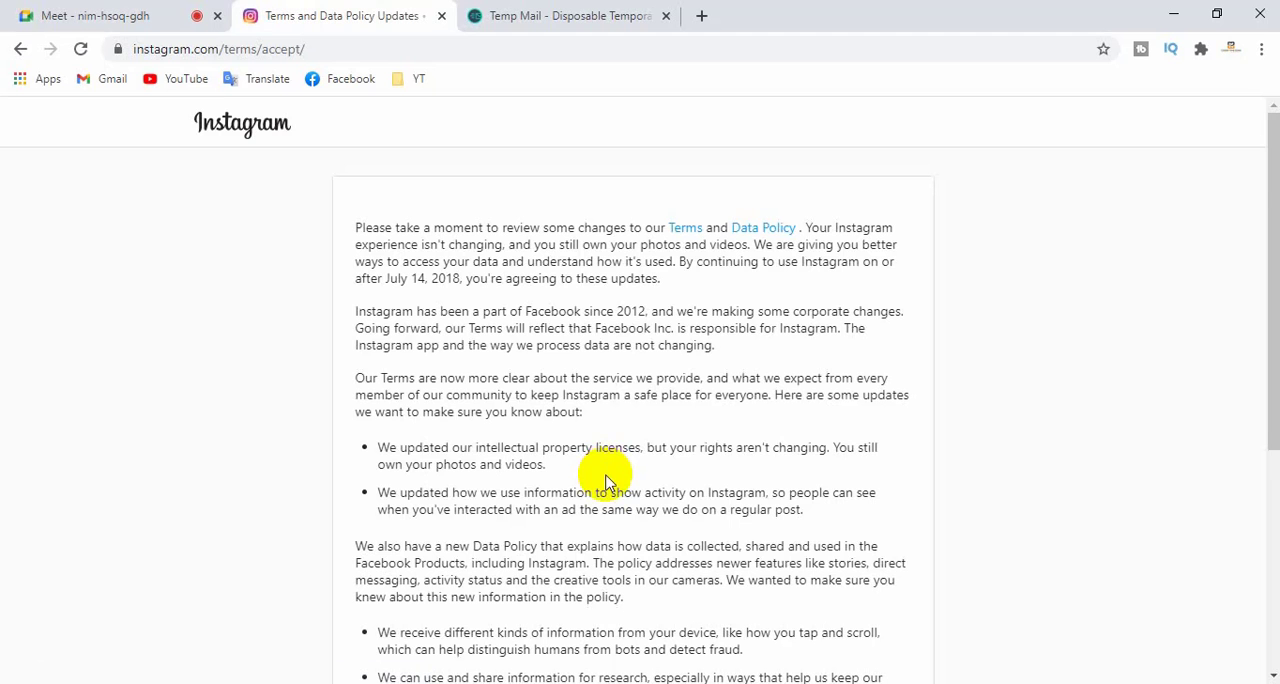
pyautogui.scroll(-3, 607, 472)
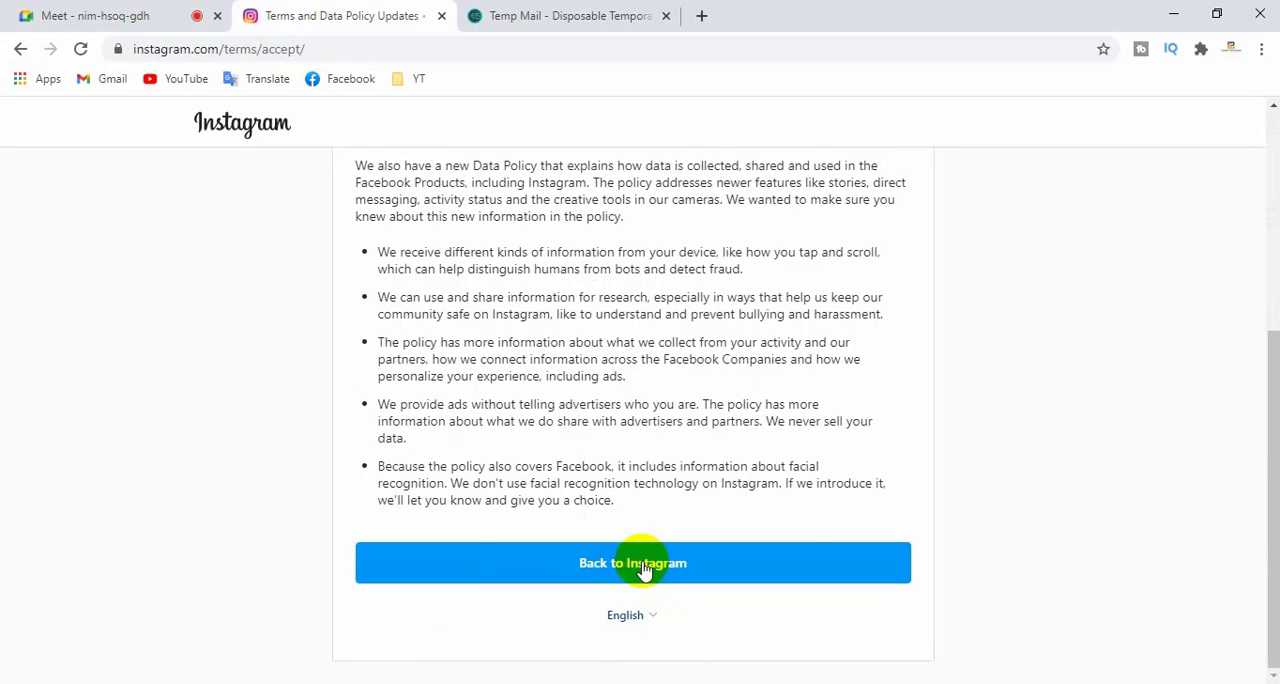
# - Continue from the Terms and Data Policy Updates page to Instagram and decline turning on notifications
pyautogui.click(643, 567)
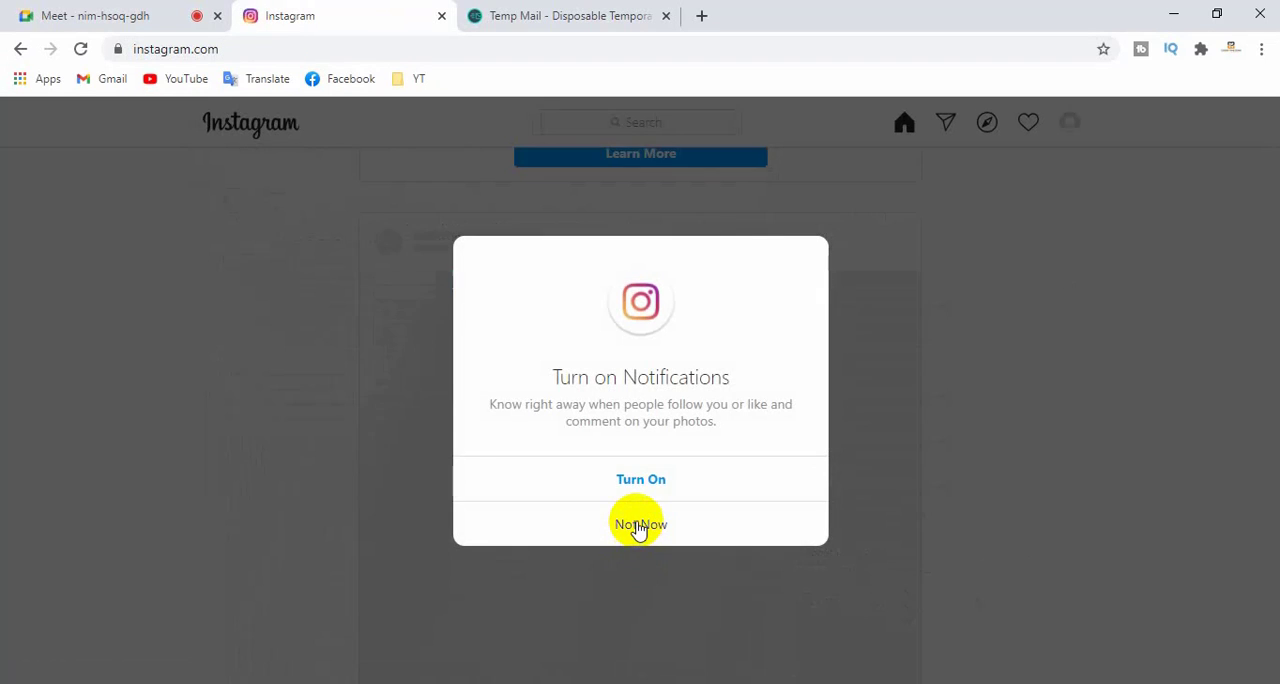
pyautogui.click(640, 527)
pyautogui.scroll(-3, 640, 527)
pyautogui.scroll(4, 640, 527)
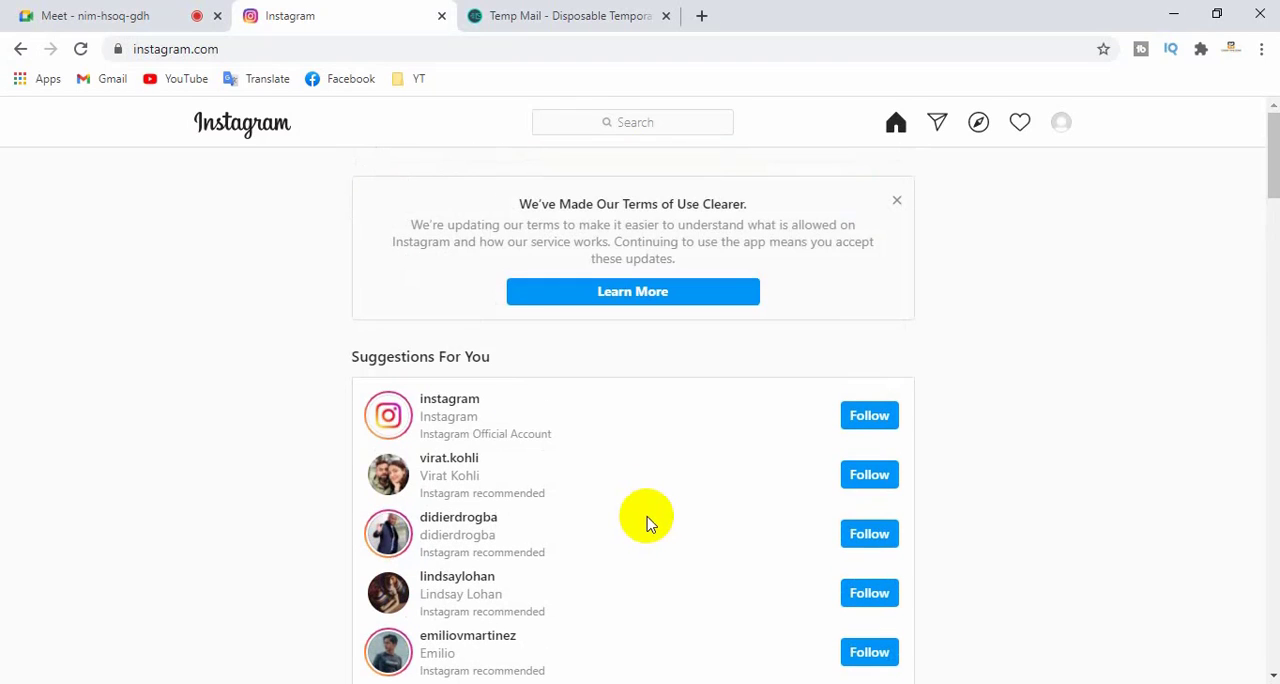
# - Look through the suggested accounts on the home page and dismiss the Terms of Use banner
pyautogui.scroll(-12, 668, 477)
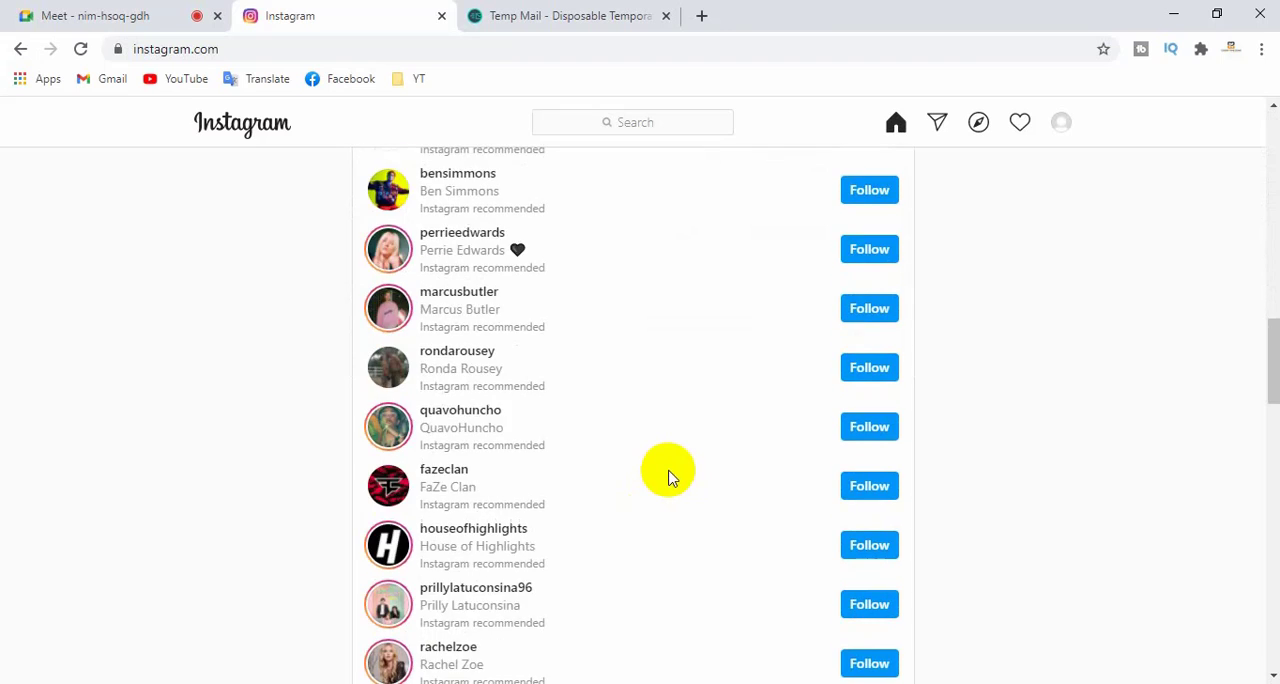
pyautogui.scroll(-6, 668, 477)
pyautogui.scroll(15, 668, 477)
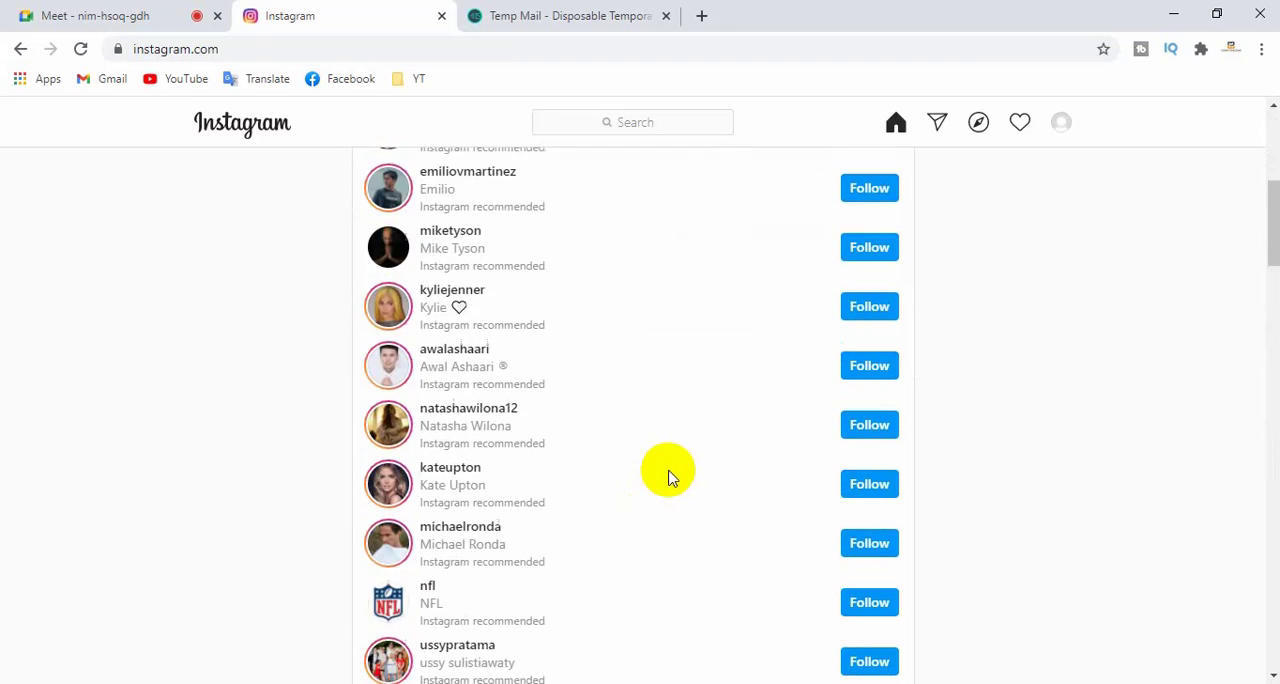
pyautogui.scroll(5, 668, 477)
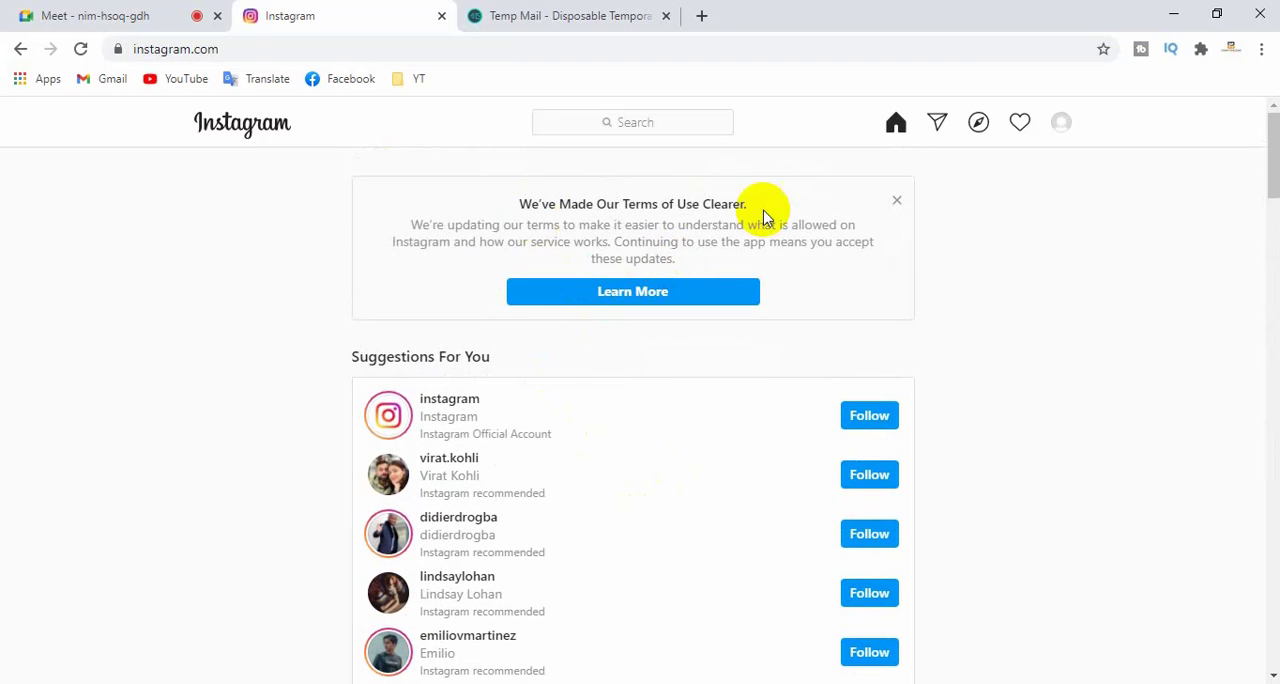
pyautogui.click(896, 201)
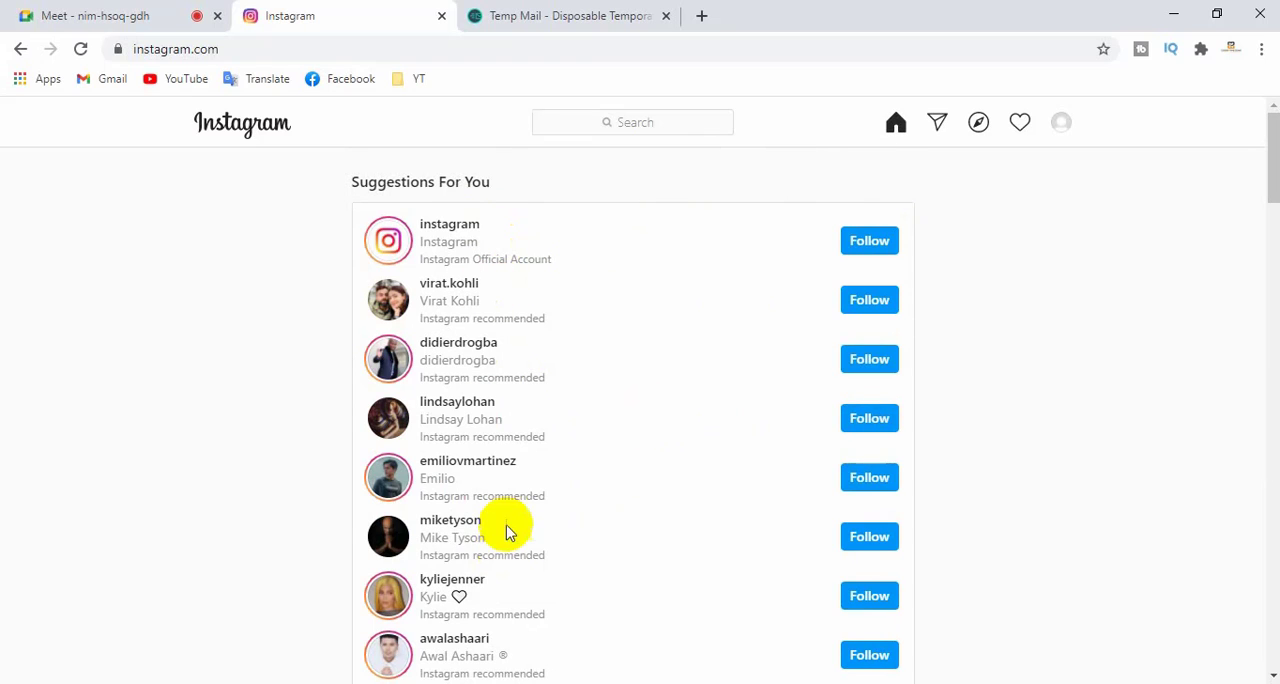
# - Follow virat.kohli from the suggested accounts and look further down the suggestions
pyautogui.click(869, 302)
pyautogui.scroll(-2, 811, 415)
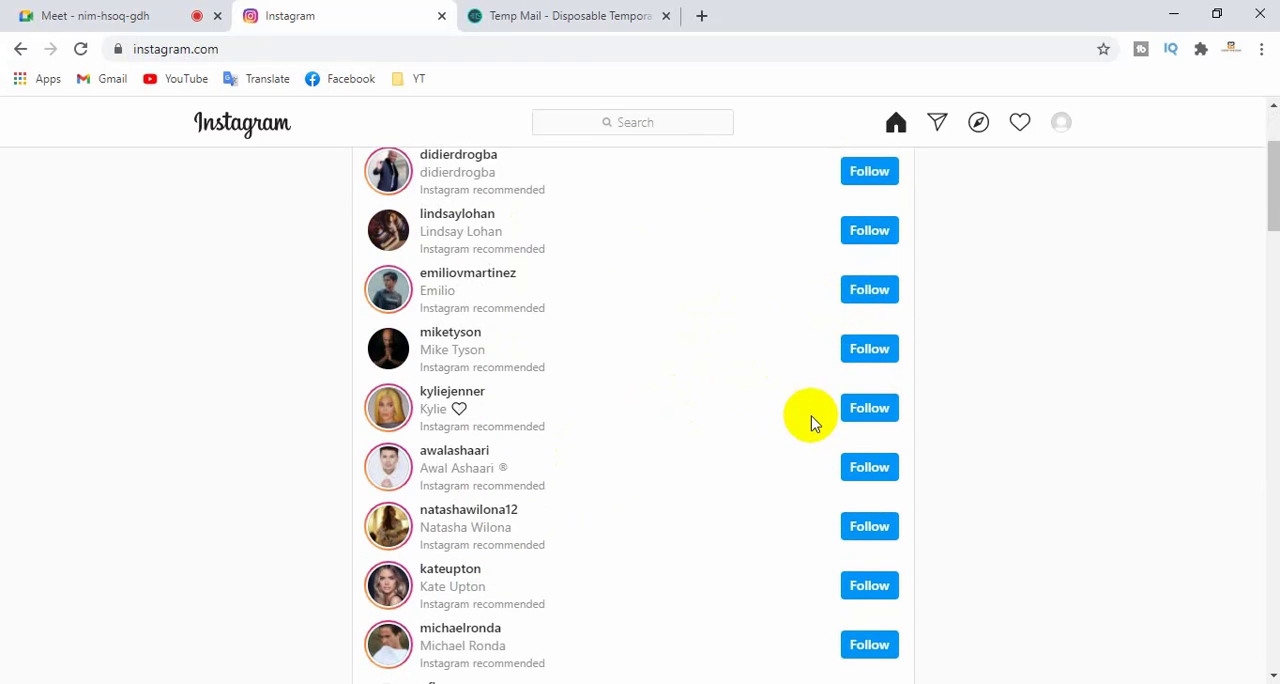
pyautogui.scroll(-2, 840, 495)
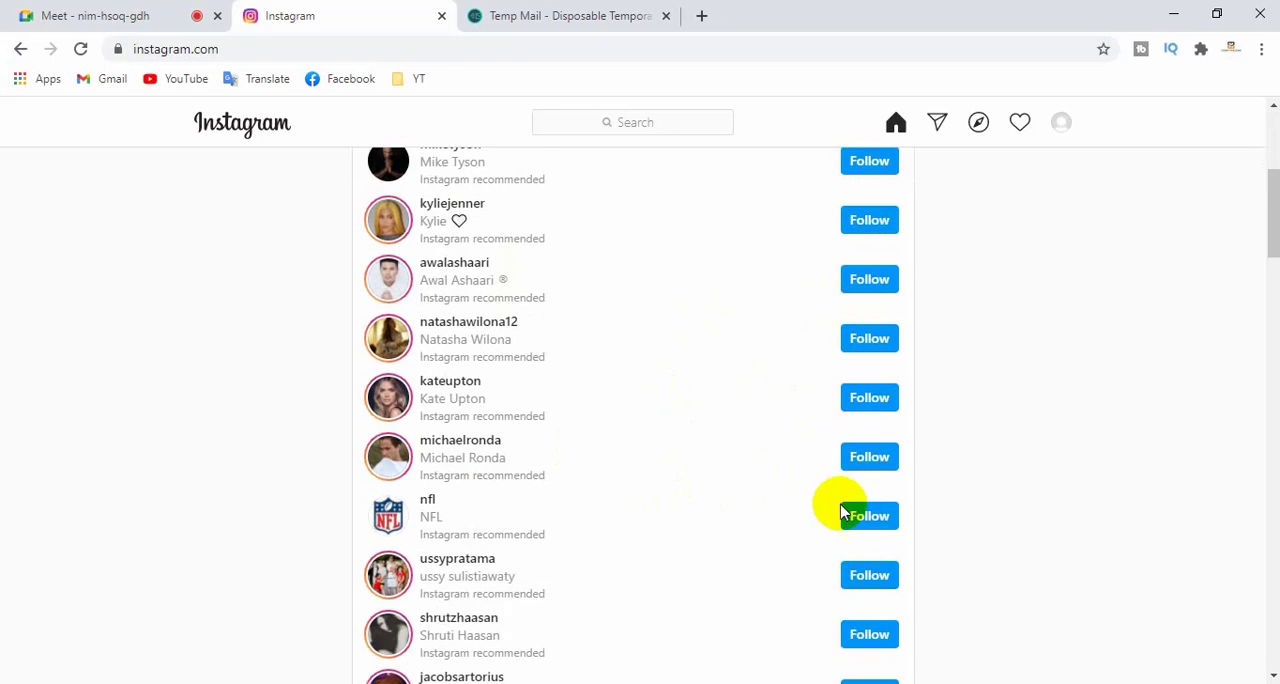
# - Search Instagram for "digital marketing", open the wearethenew__ profile and follow it
pyautogui.scroll(4, 840, 510)
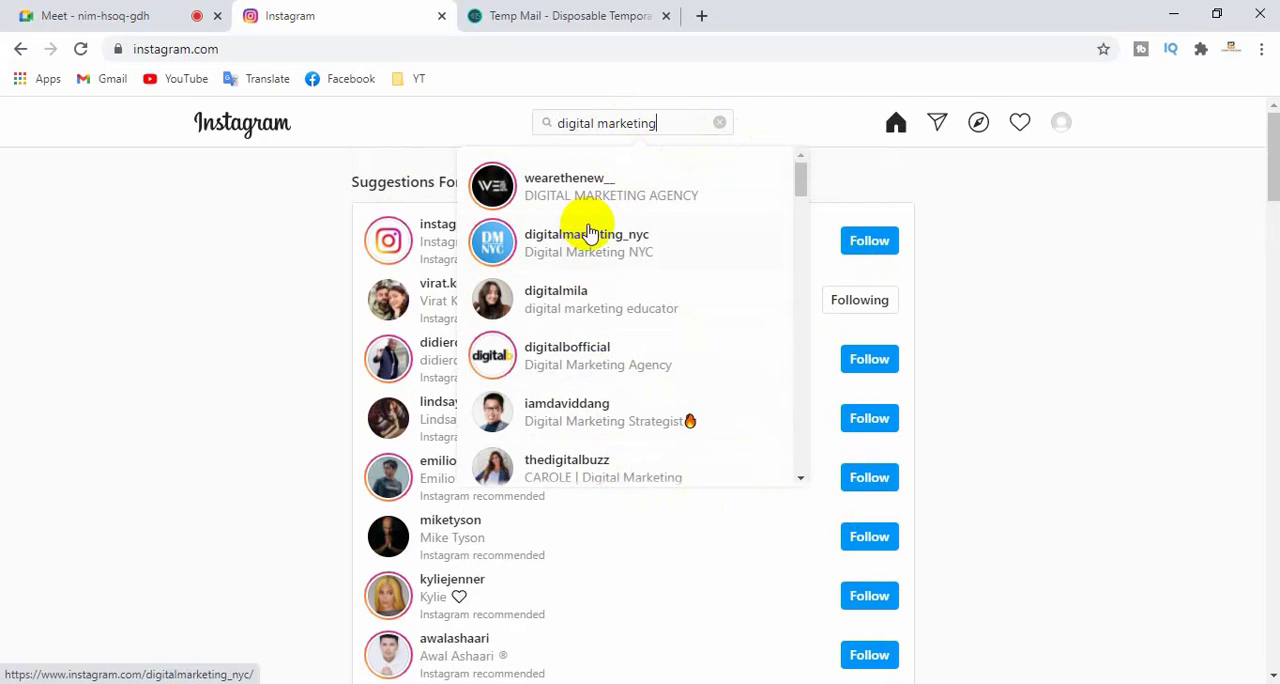
pyautogui.click(592, 193)
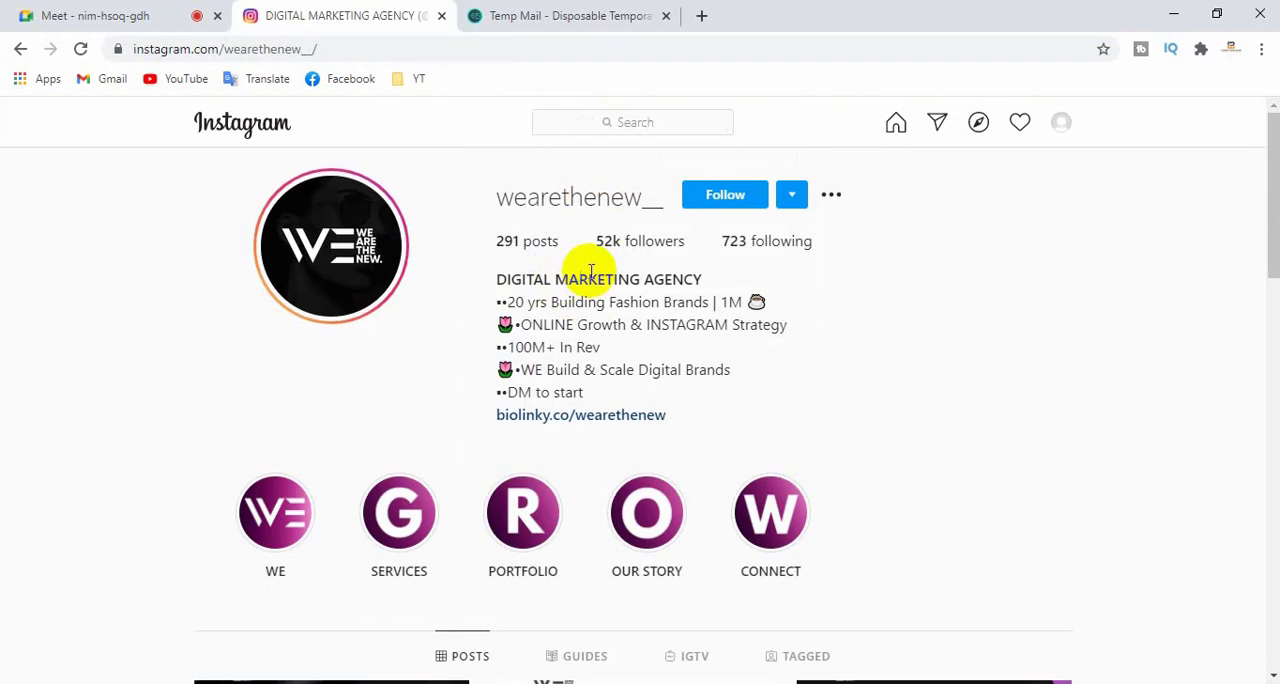
pyautogui.click(723, 193)
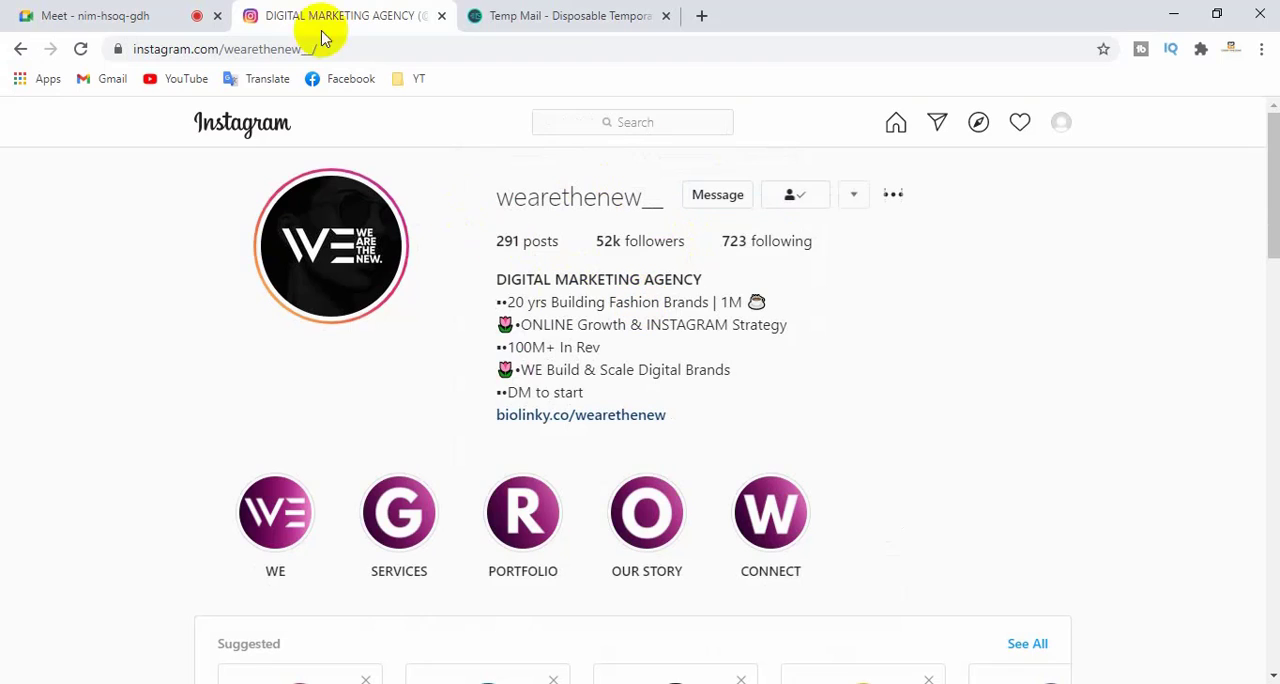
# - Switch to the Google Meet call, admit the person waiting to join, and return to Instagram
pyautogui.click(94, 13)
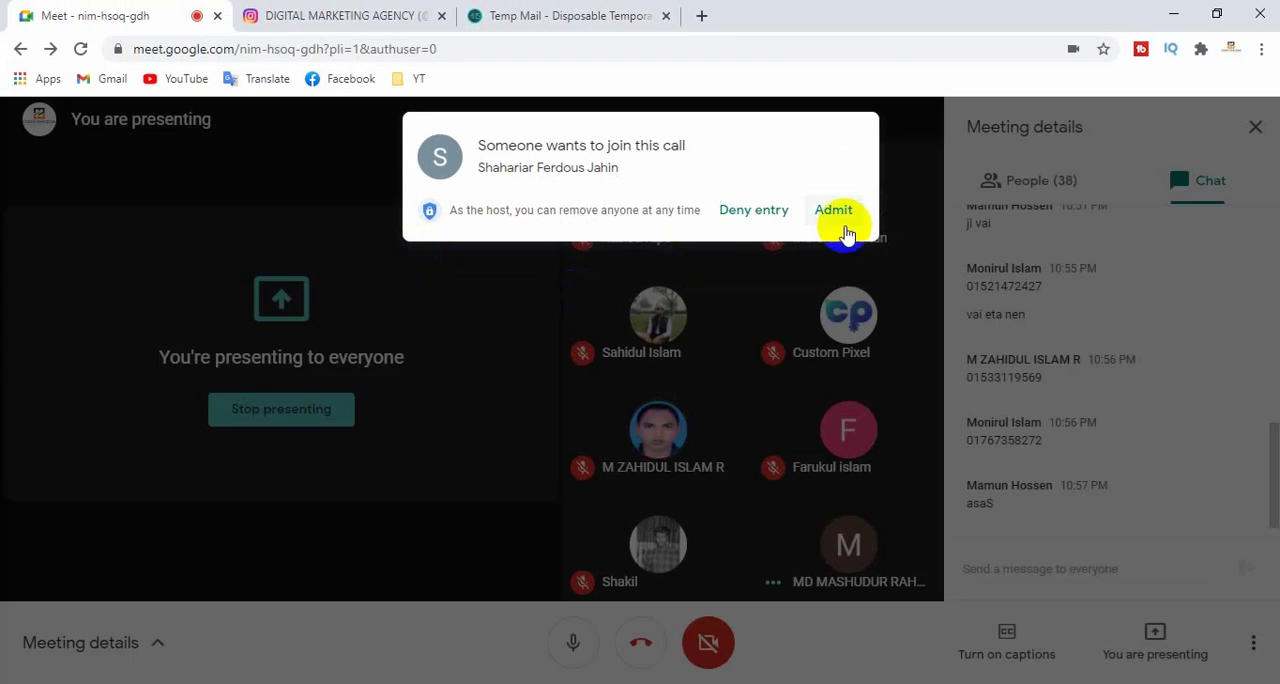
pyautogui.click(838, 209)
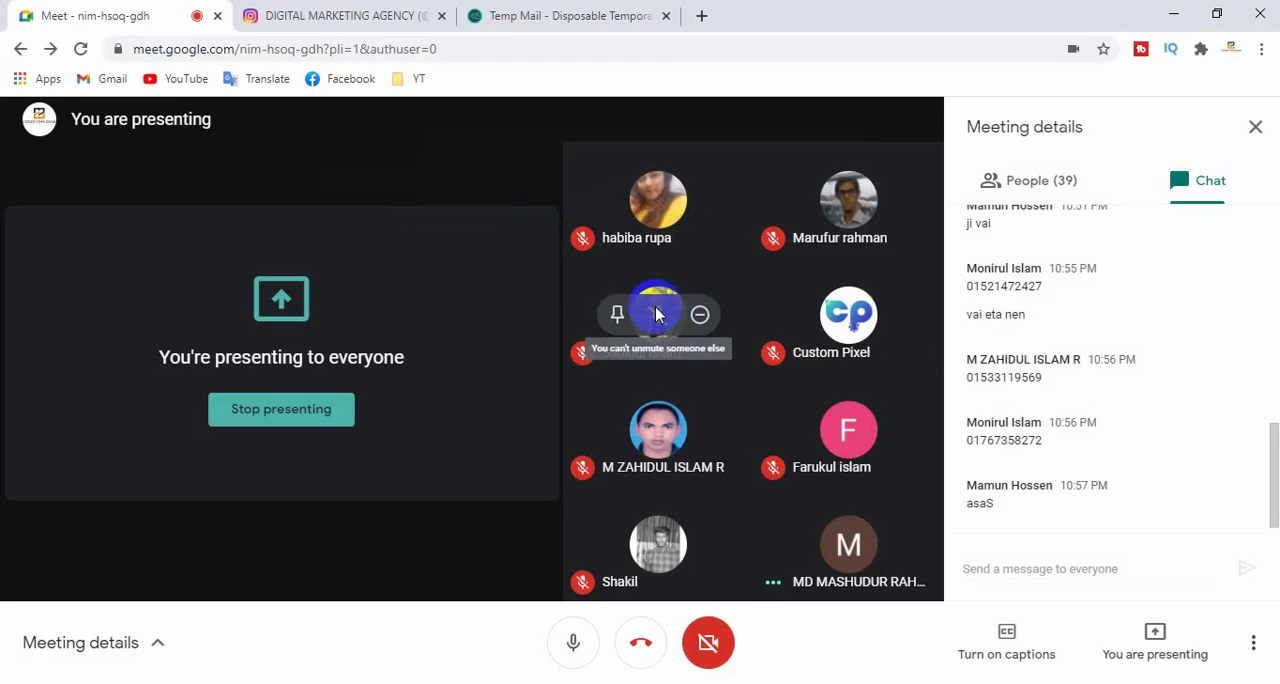
pyautogui.click(366, 14)
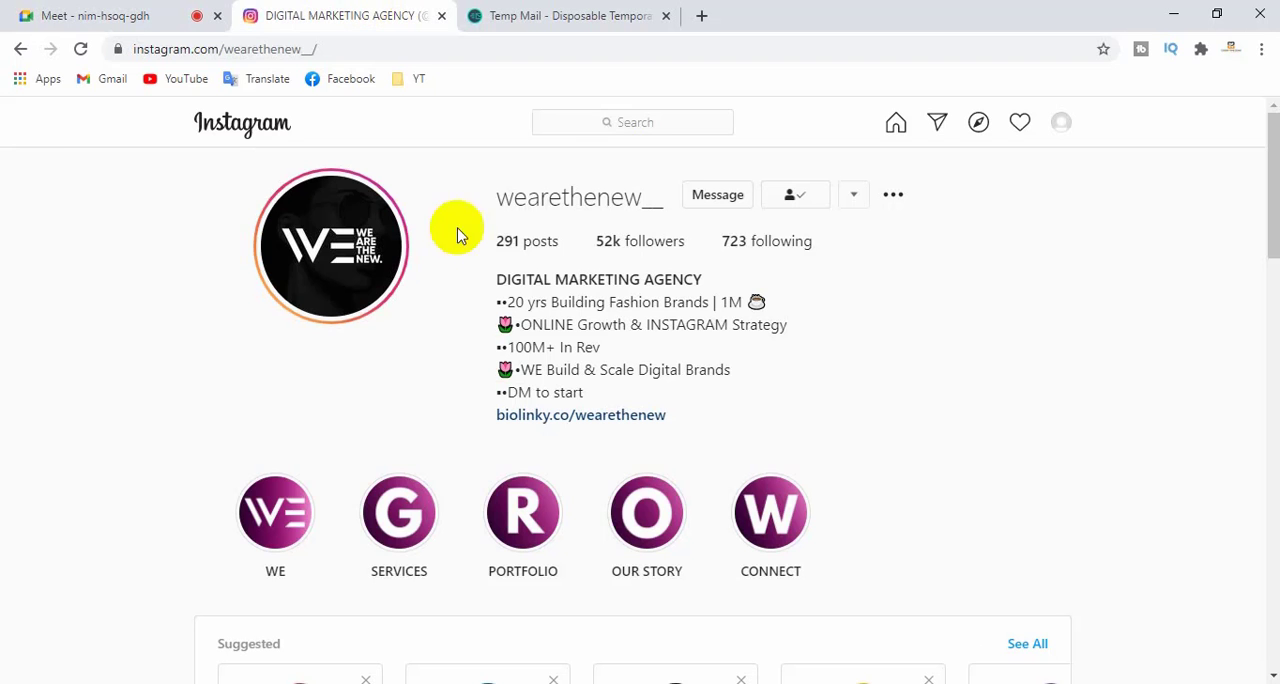
# - Return to the Instagram home page and look over the list of suggested accounts
pyautogui.click(899, 126)
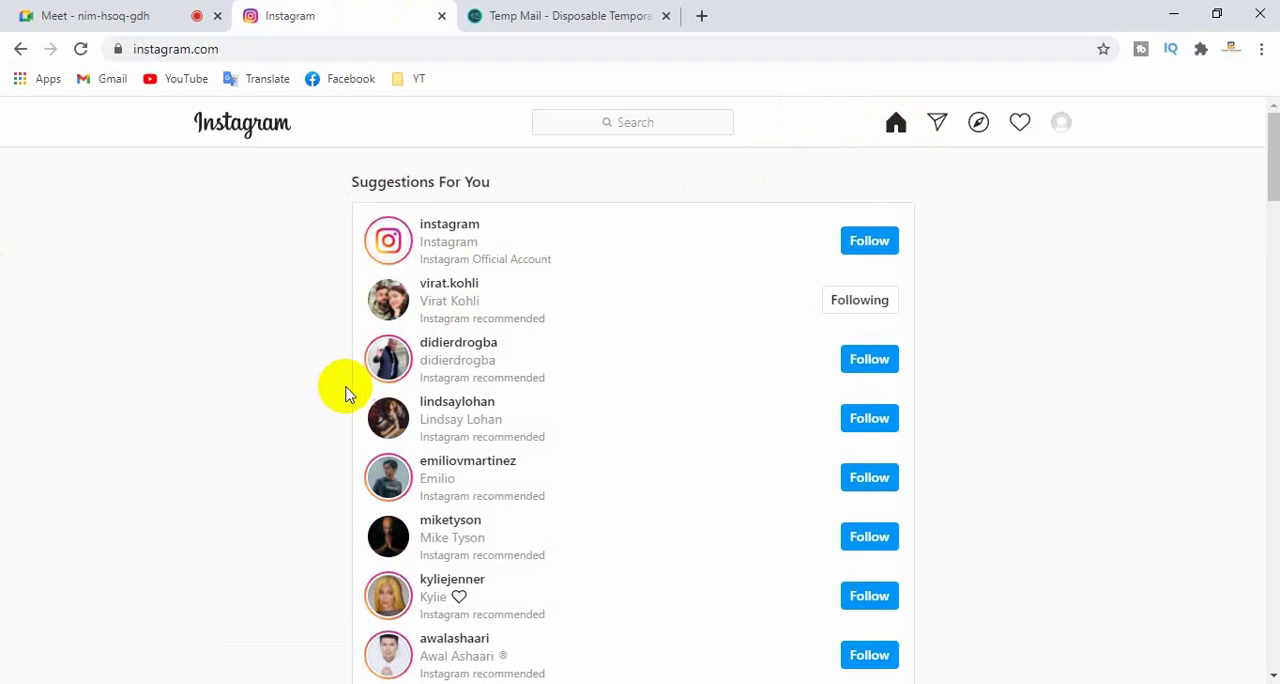
pyautogui.scroll(-15, 345, 393)
pyautogui.scroll(5, 357, 384)
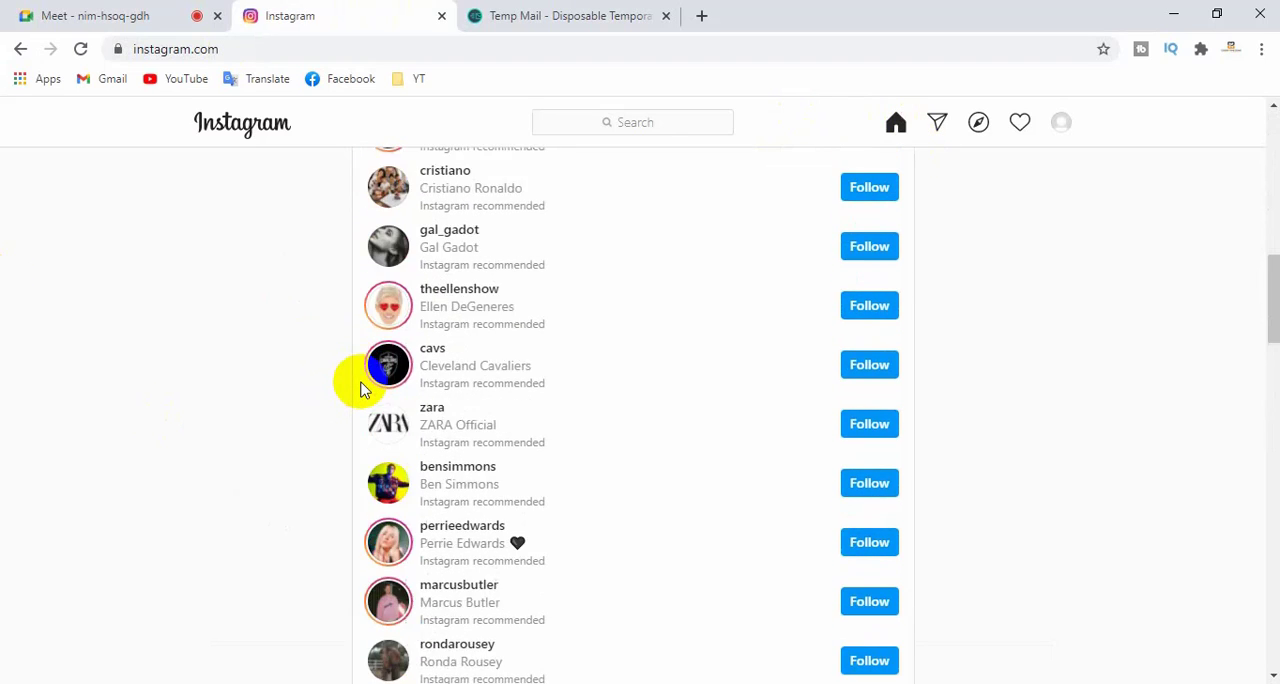
pyautogui.scroll(8, 363, 389)
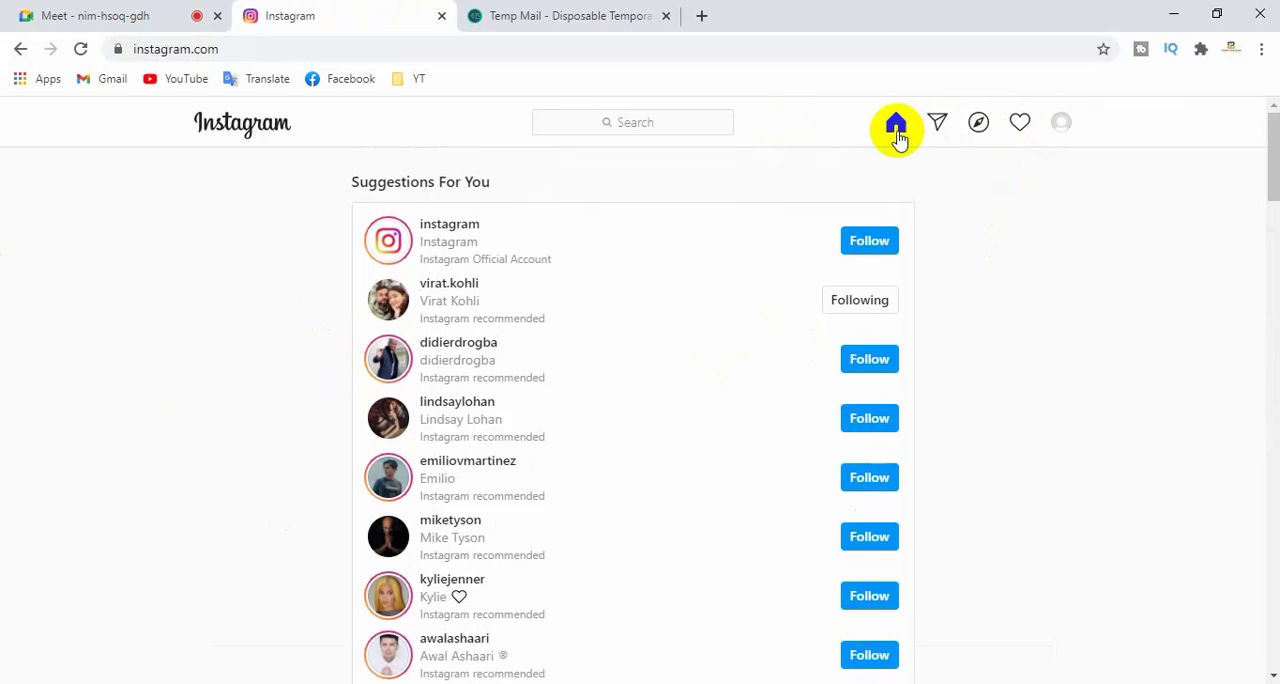
# - View the Direct message inbox and browse the posts on the Explore page
pyautogui.click(940, 123)
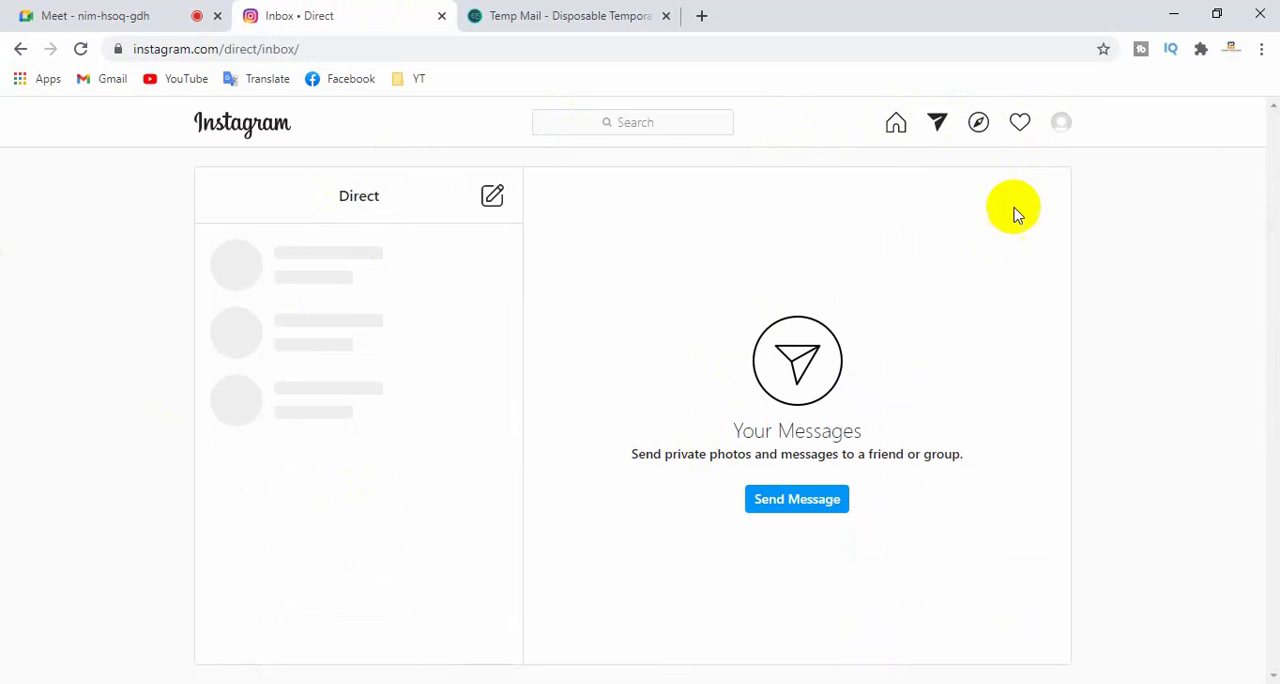
pyautogui.click(978, 124)
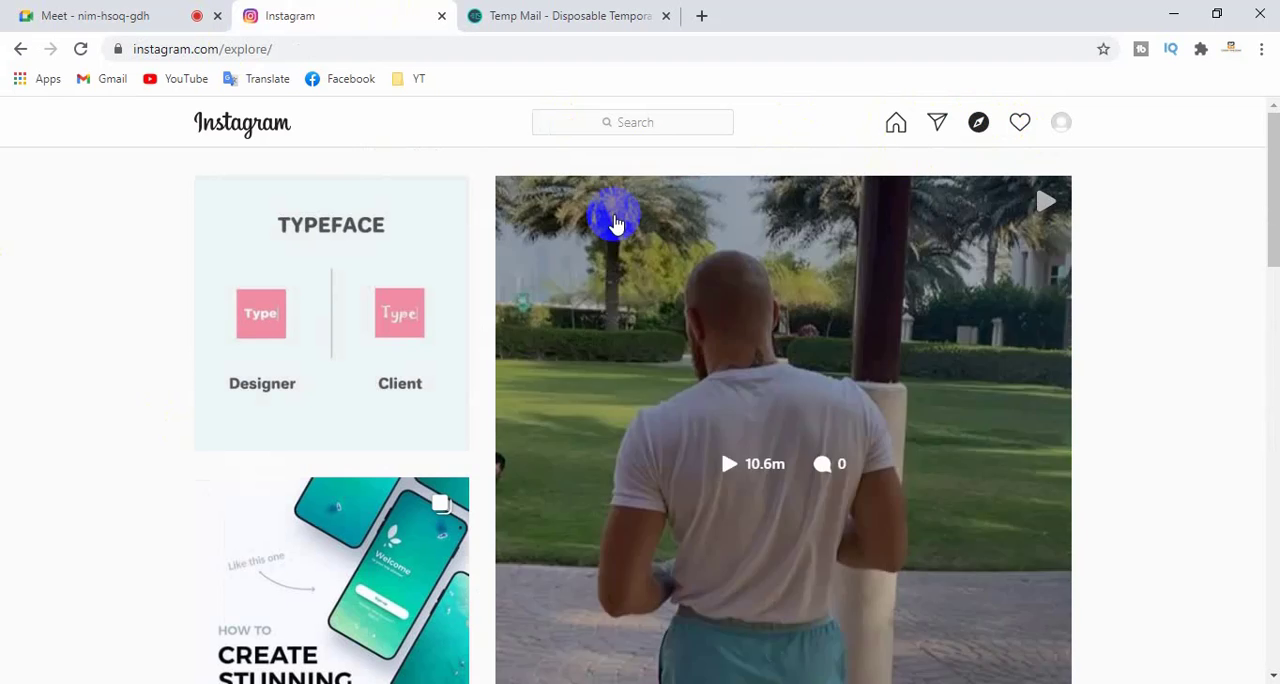
pyautogui.scroll(-3, 551, 406)
pyautogui.scroll(3, 556, 407)
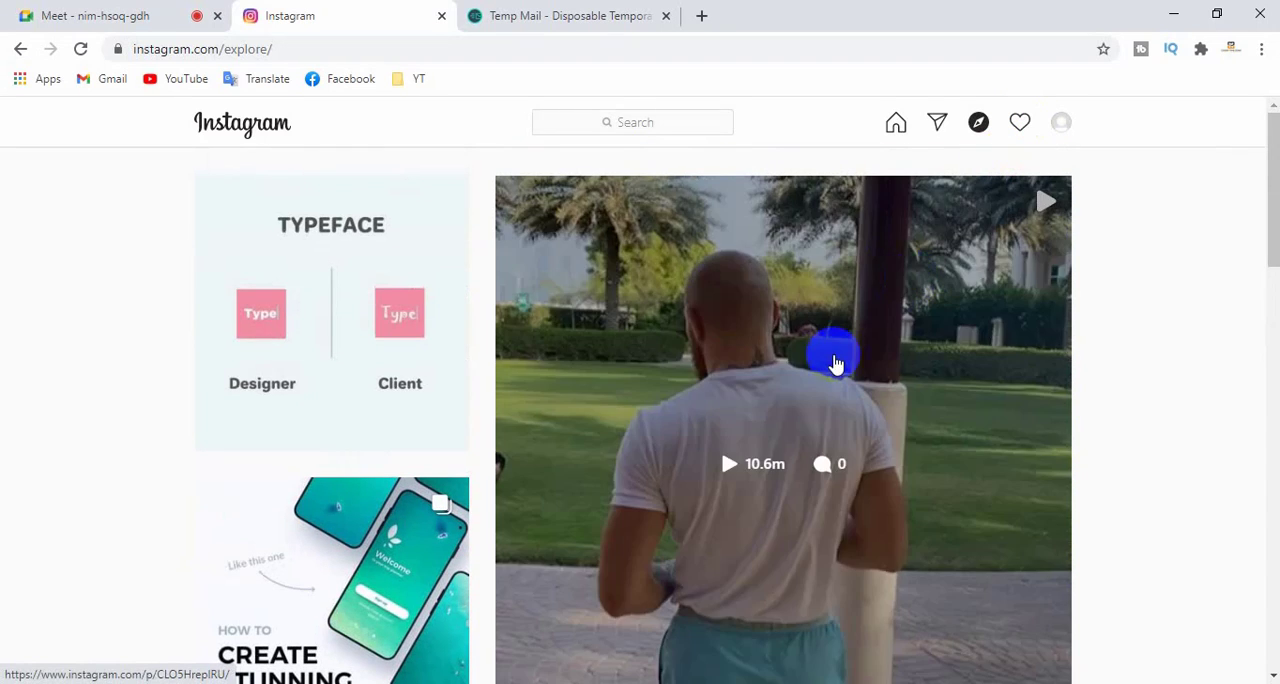
pyautogui.scroll(-3, 829, 352)
pyautogui.scroll(3, 831, 366)
# - Check the account's activity notifications and open the account settings
pyautogui.click(1020, 123)
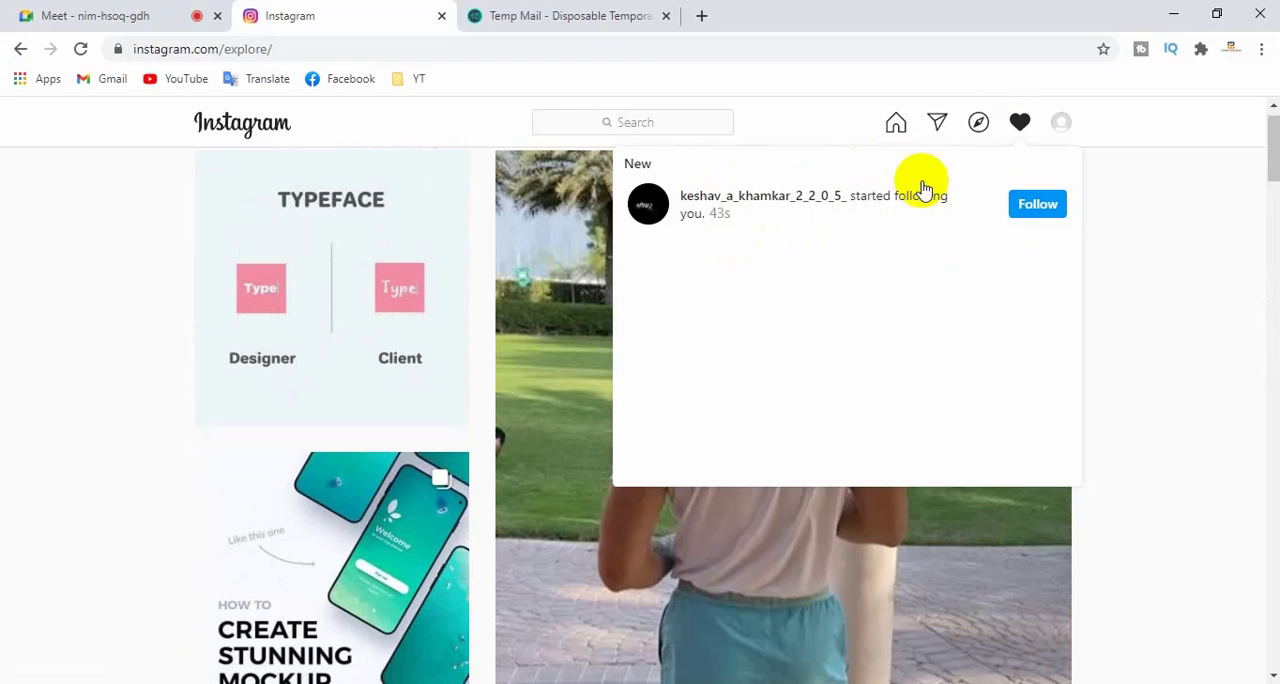
pyautogui.click(1062, 124)
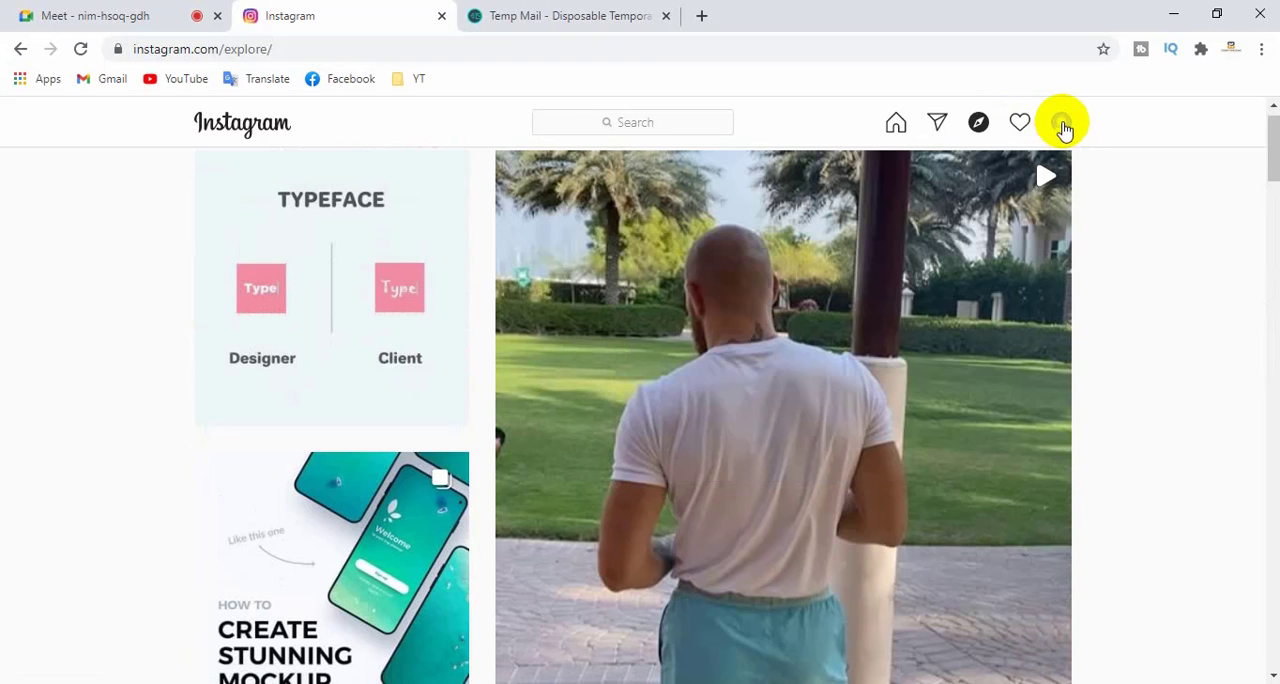
pyautogui.click(1062, 124)
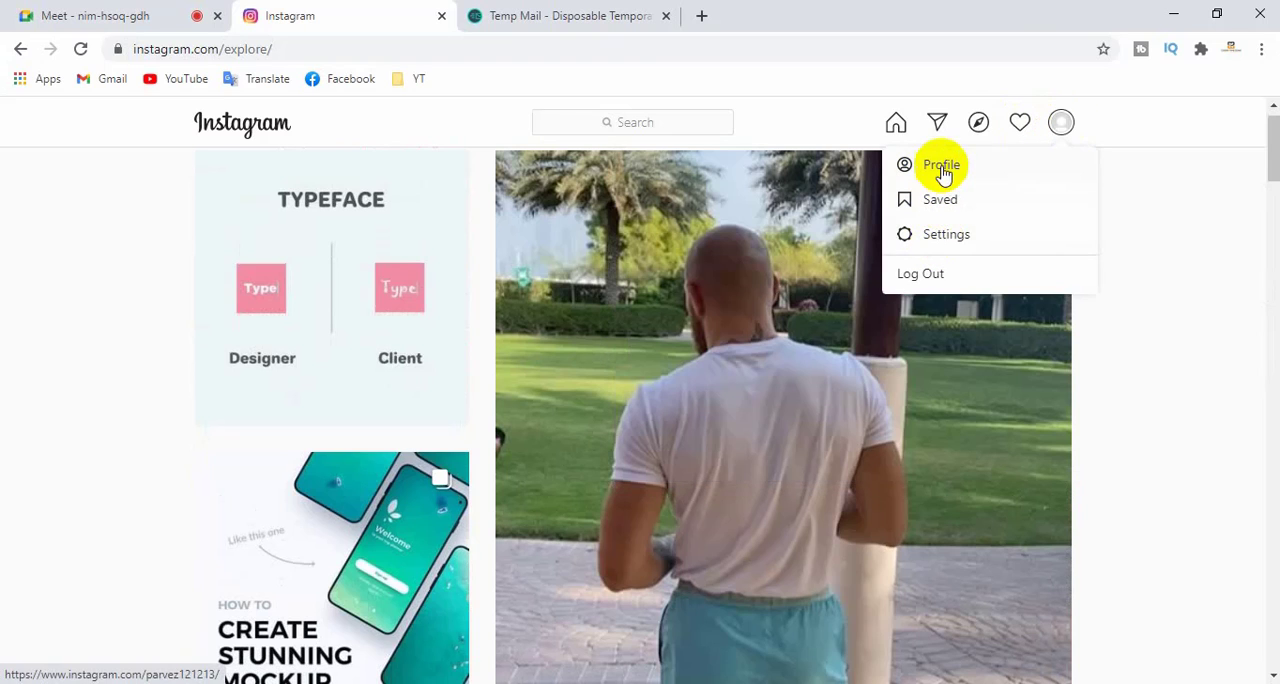
pyautogui.click(937, 240)
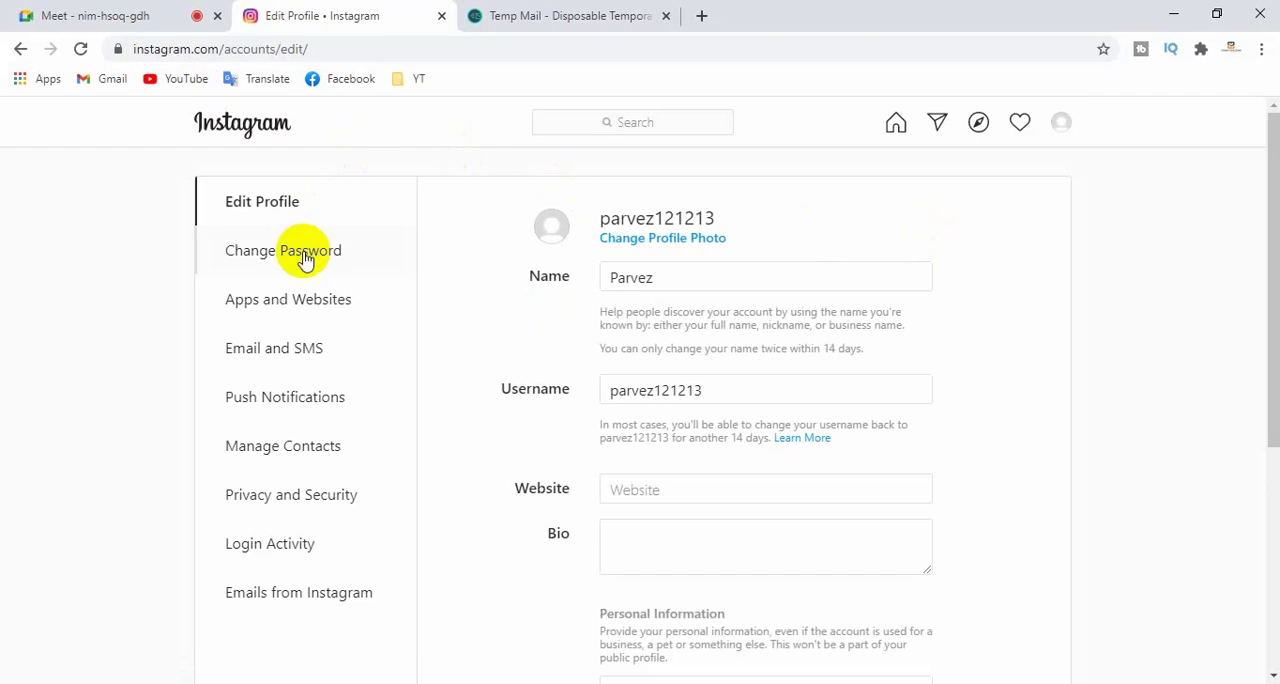
# - Open the account's own profile page and review its Getting Started options
pyautogui.click(1064, 126)
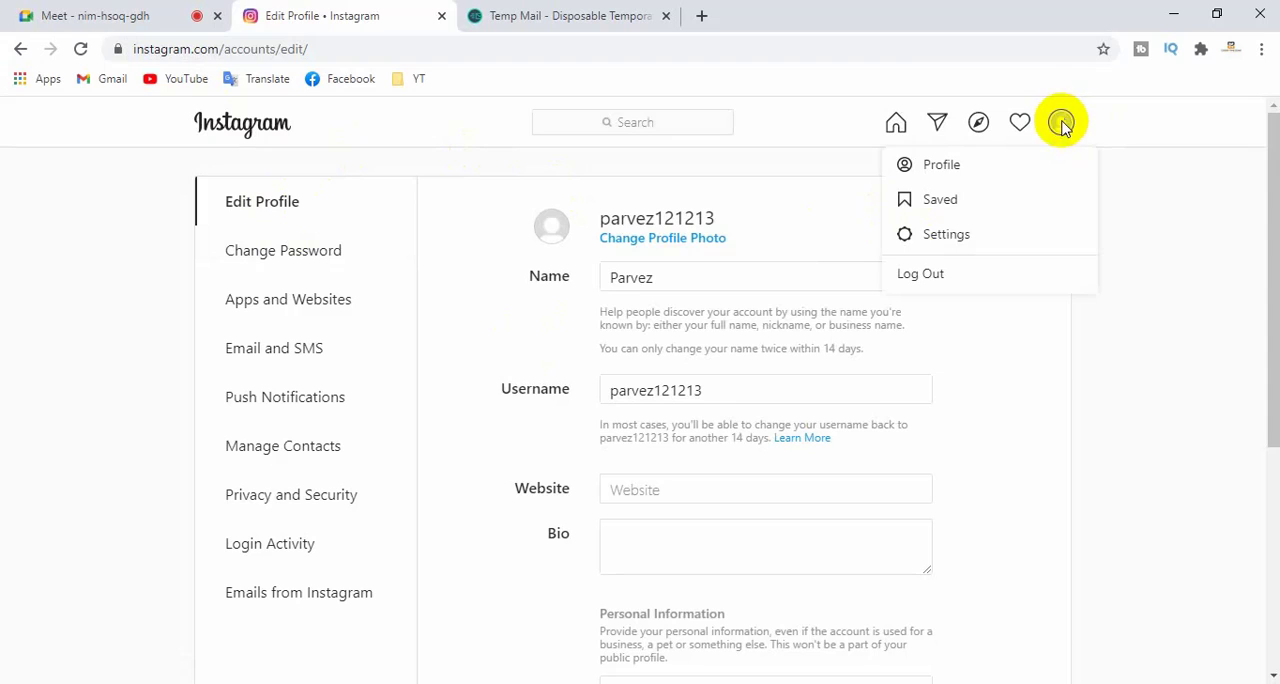
pyautogui.click(946, 166)
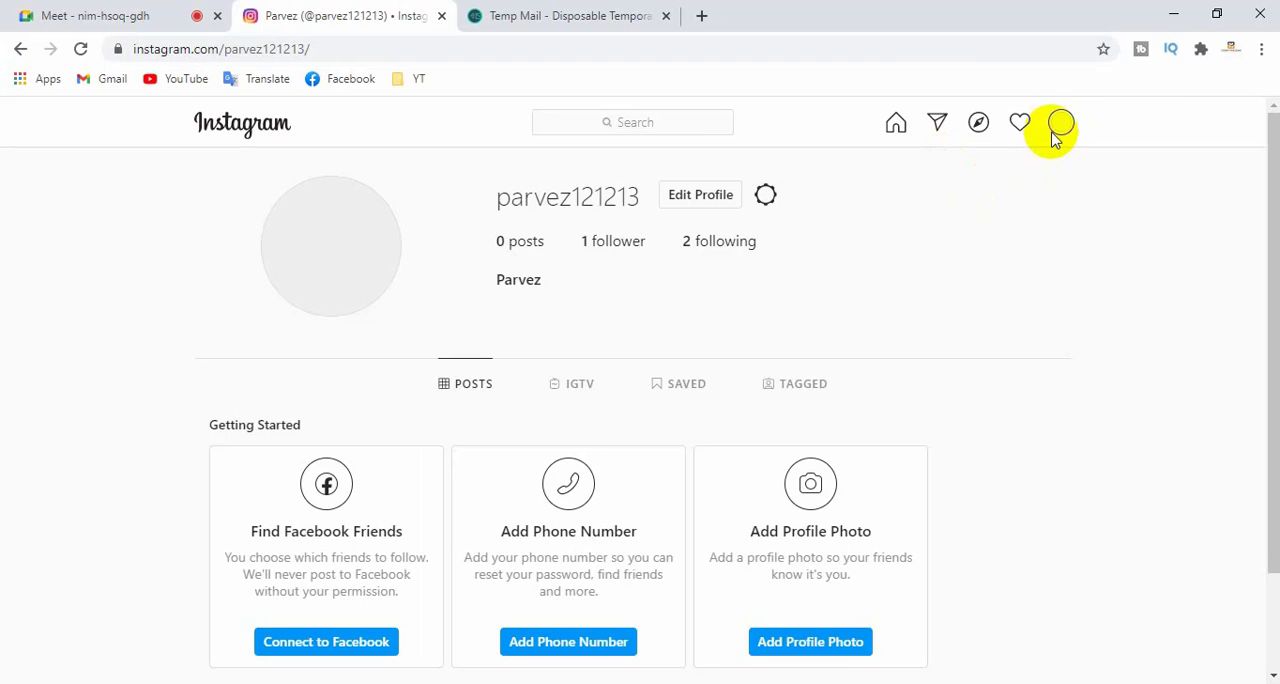
pyautogui.scroll(-1, 714, 275)
pyautogui.scroll(1, 714, 272)
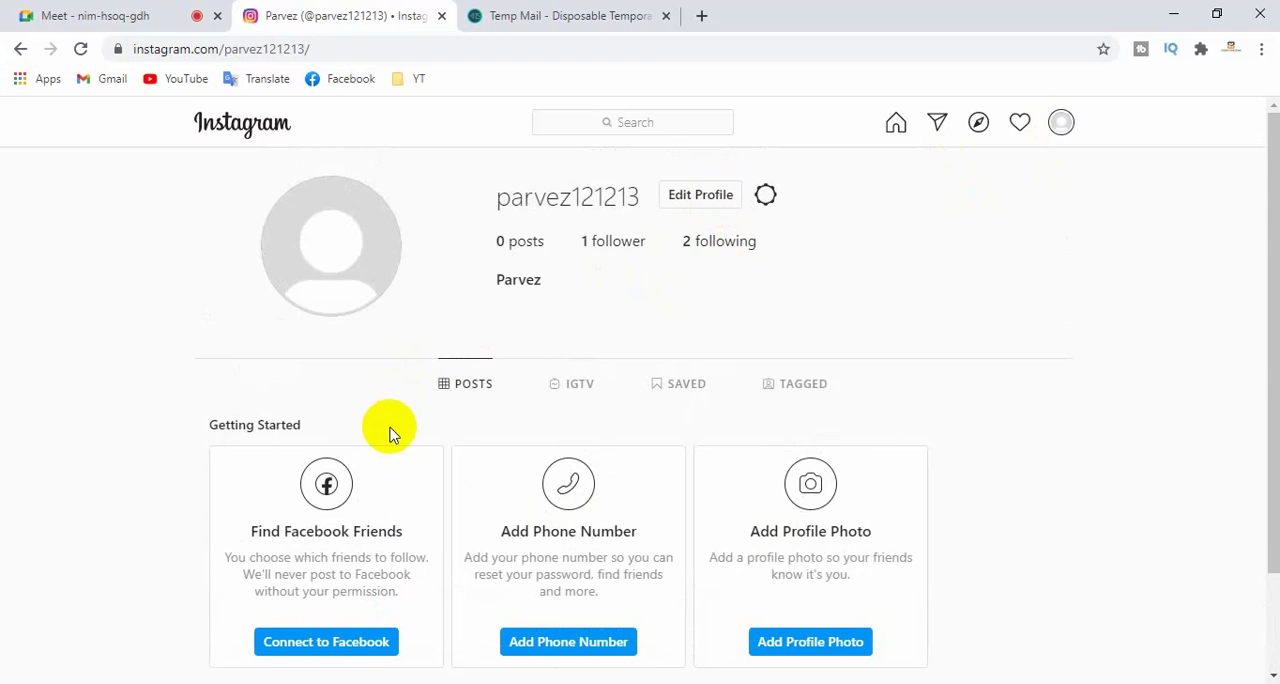
pyautogui.scroll(-1, 397, 433)
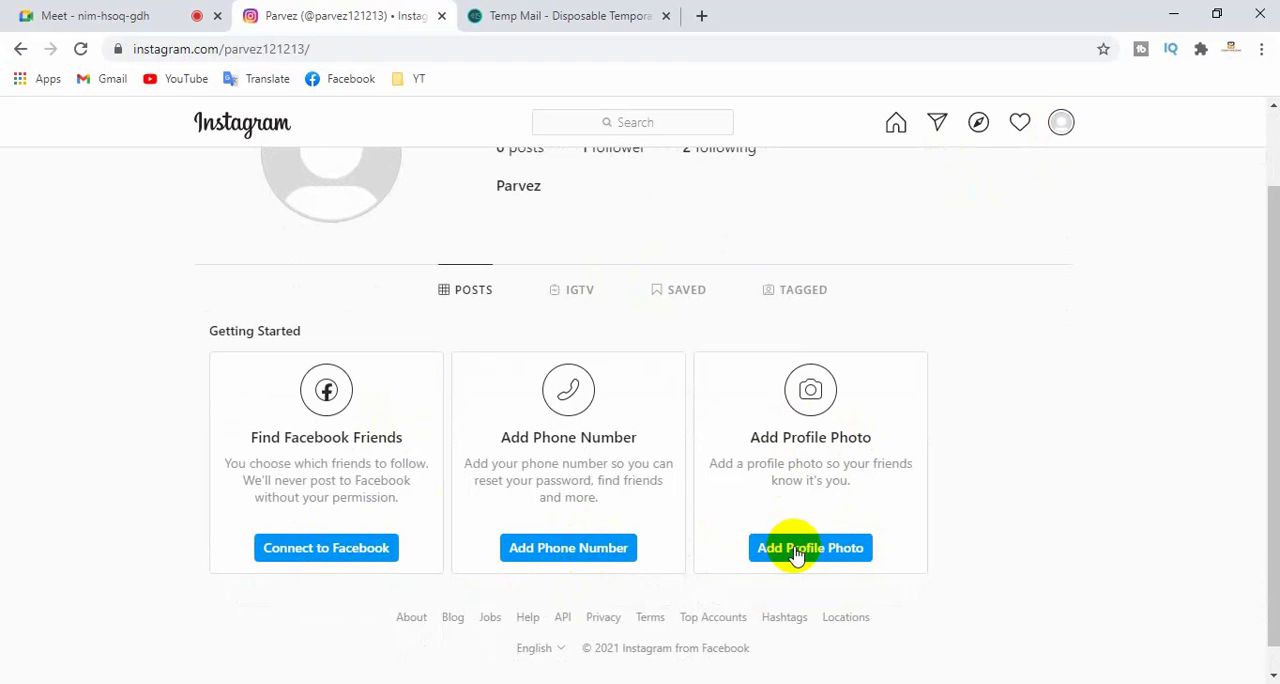
pyautogui.scroll(1, 790, 545)
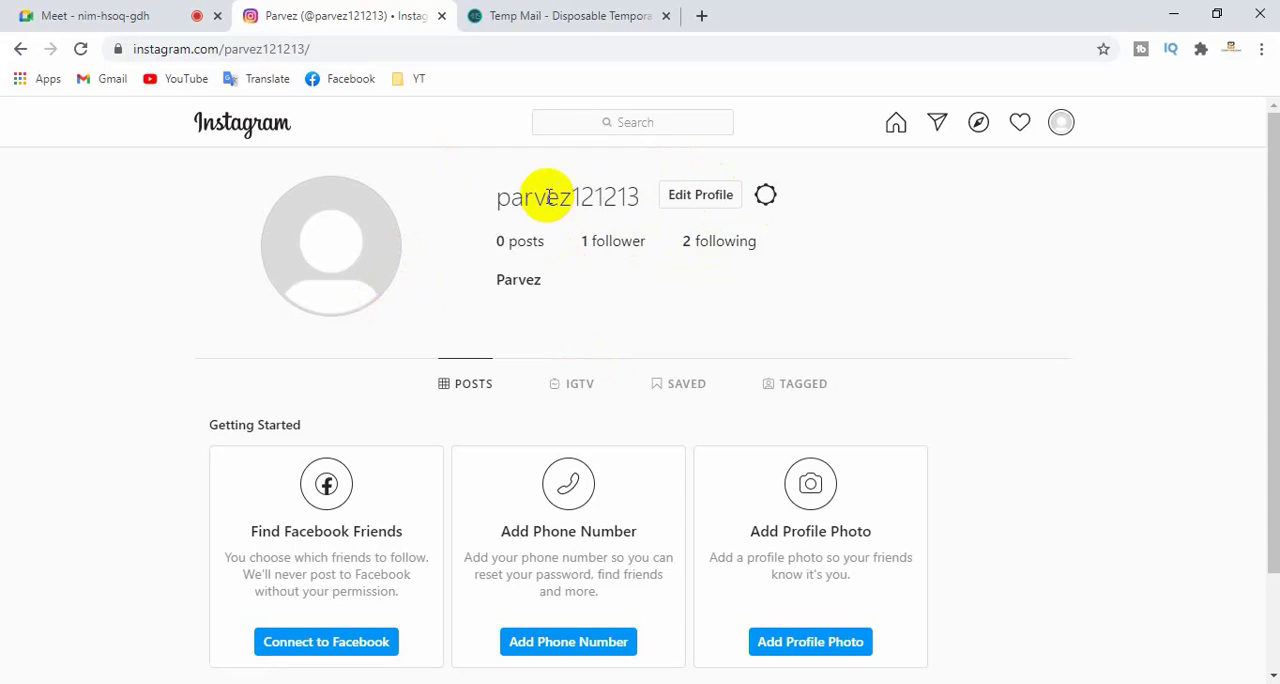
# - Highlight the username on the profile page and in the page's web address
pyautogui.moveTo(497, 198); pyautogui.dragTo(640, 197)
pyautogui.click(640, 197)
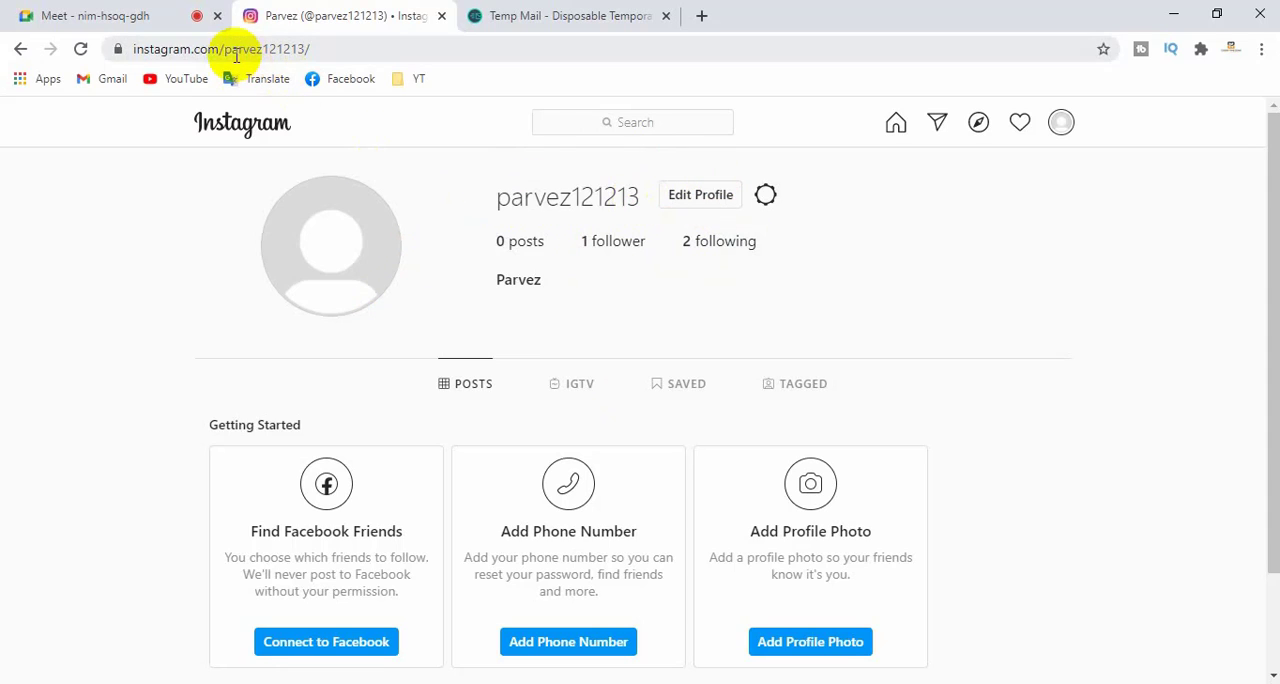
pyautogui.moveTo(224, 52); pyautogui.dragTo(300, 49)
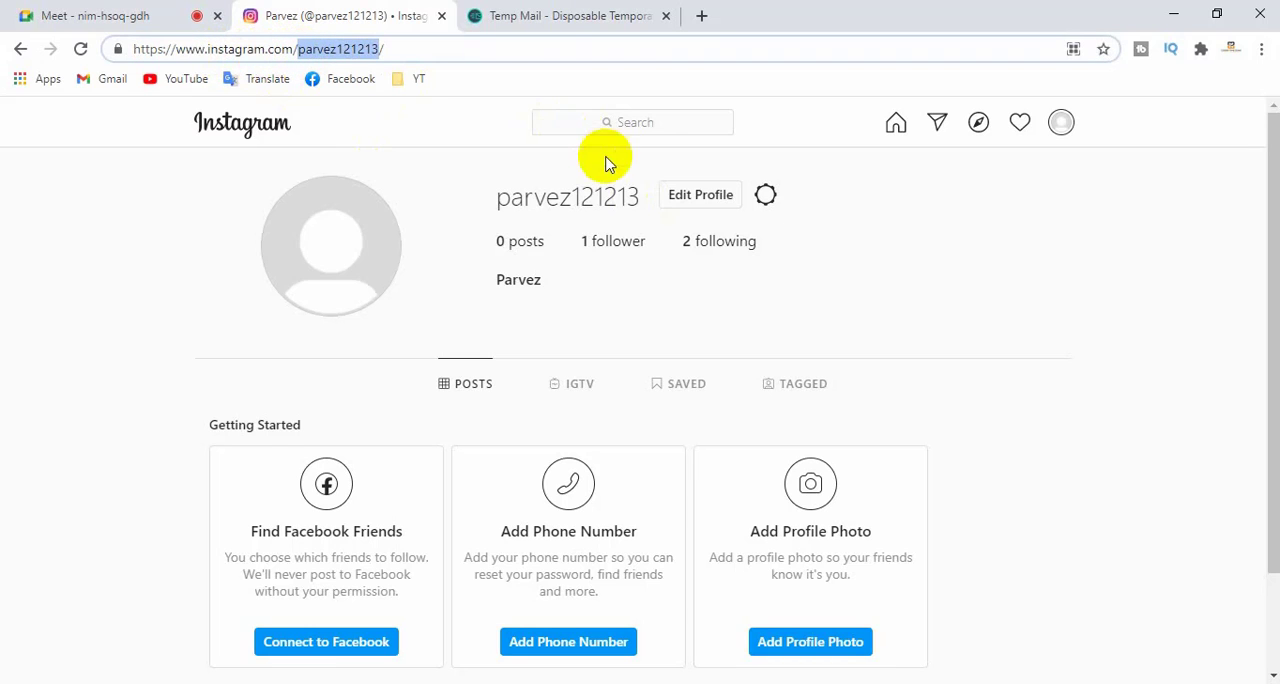
# - Open the profile for editing and add the surname to the Name field to complete the full name
pyautogui.click(700, 196)
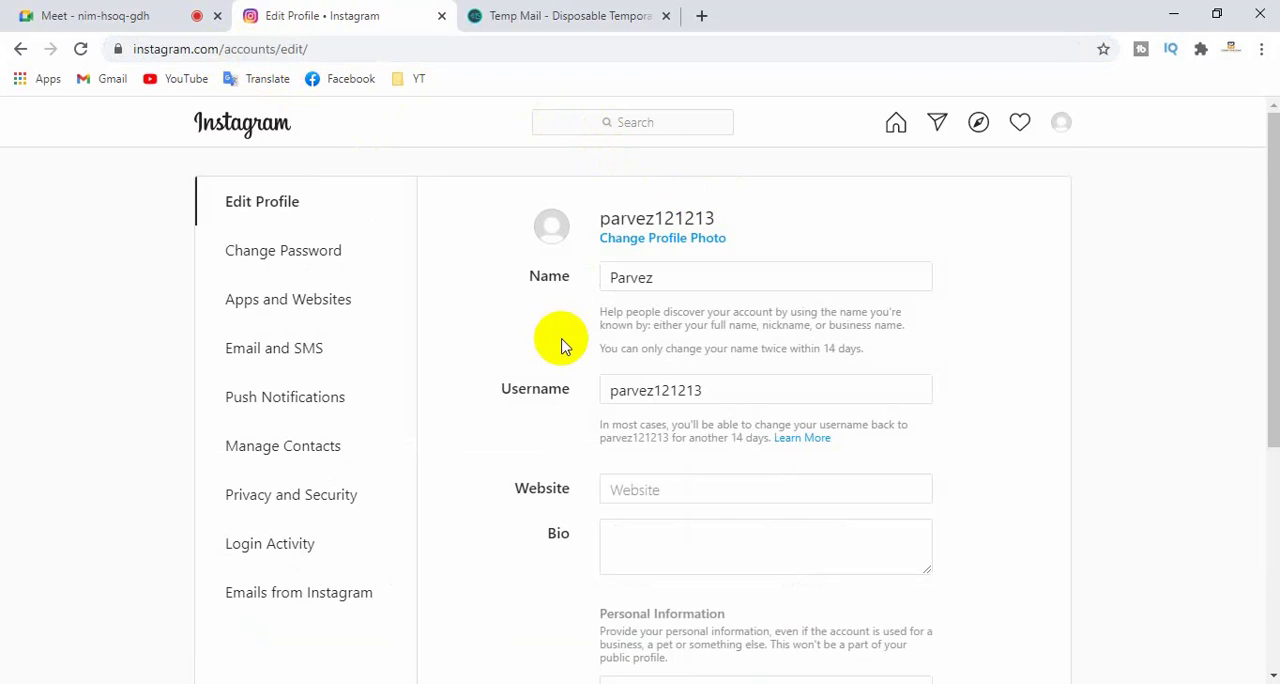
pyautogui.scroll(-1, 560, 347)
pyautogui.scroll(1, 660, 296)
pyautogui.click(651, 274)
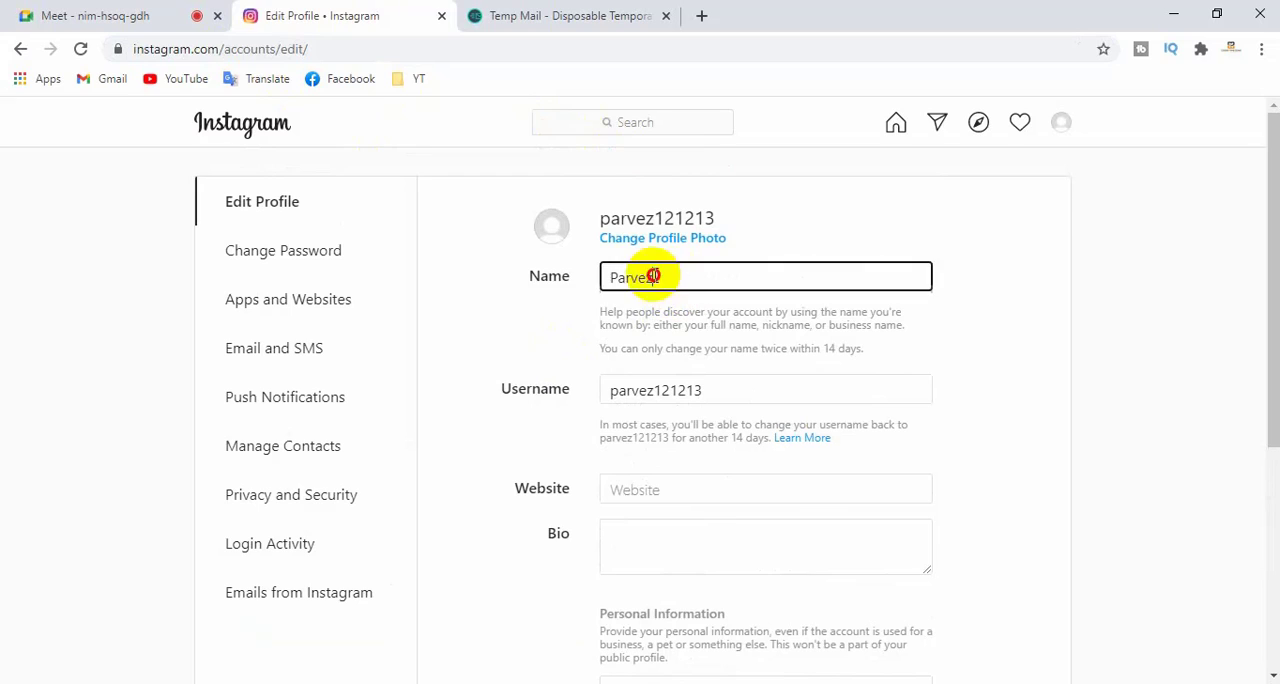
pyautogui.doubleClick(658, 279)
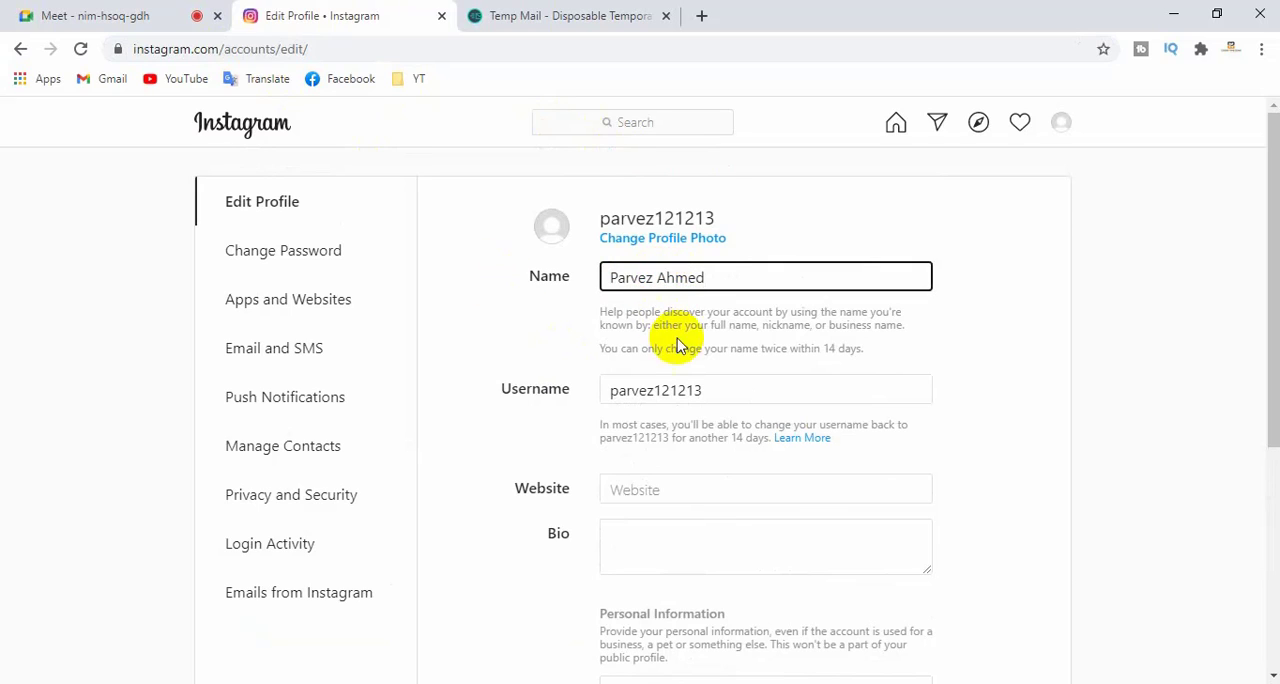
# - Write "Shopify Dropshipping And Digital Marketing Expert" as the profile's bio
pyautogui.moveTo(708, 391); pyautogui.dragTo(672, 390)
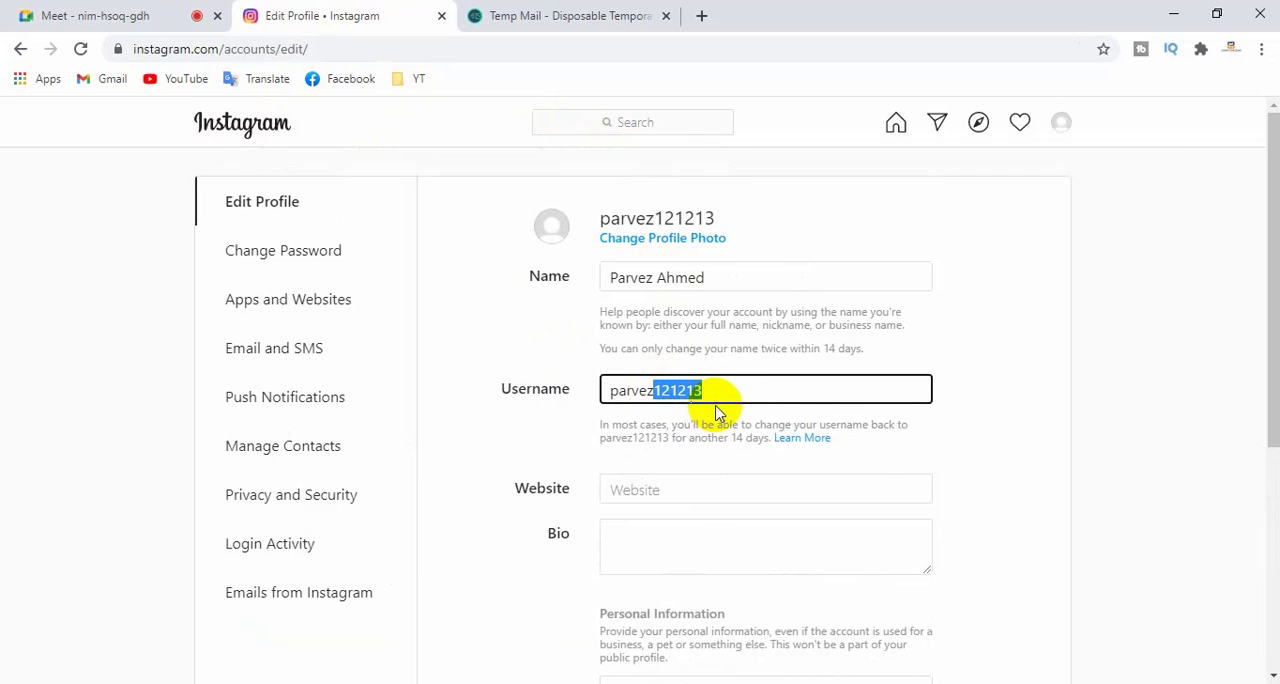
pyautogui.scroll(-2, 700, 480)
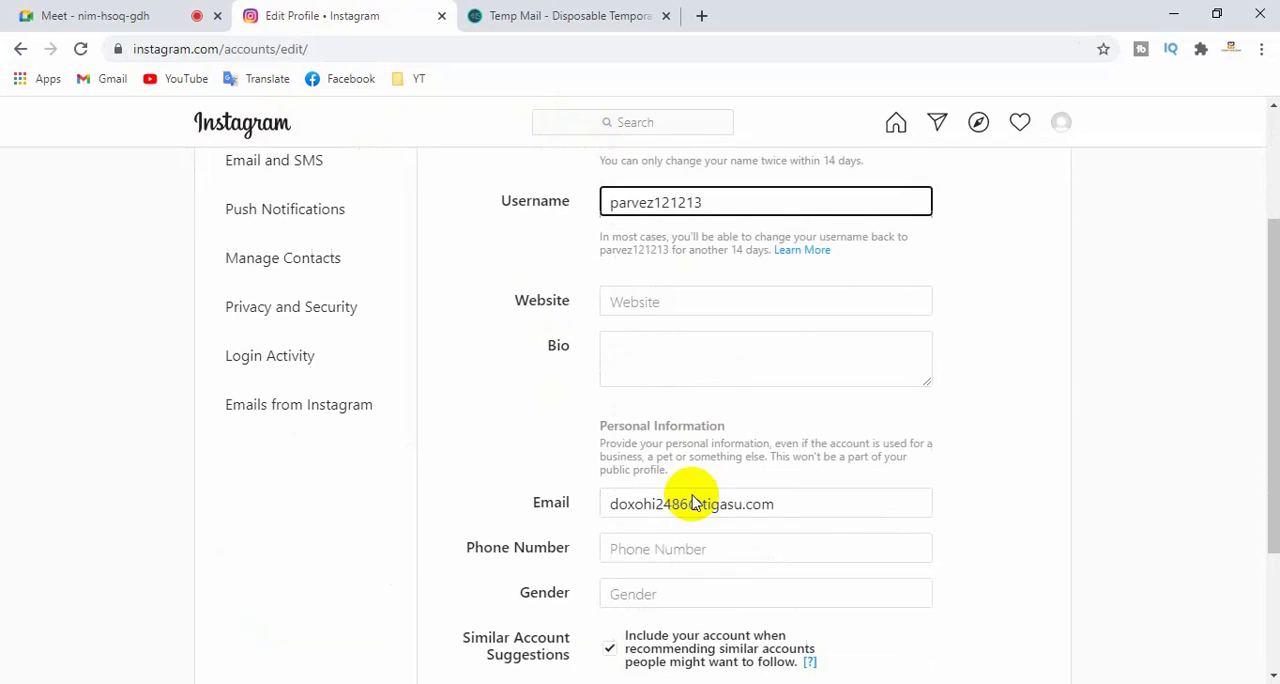
pyautogui.click(662, 305)
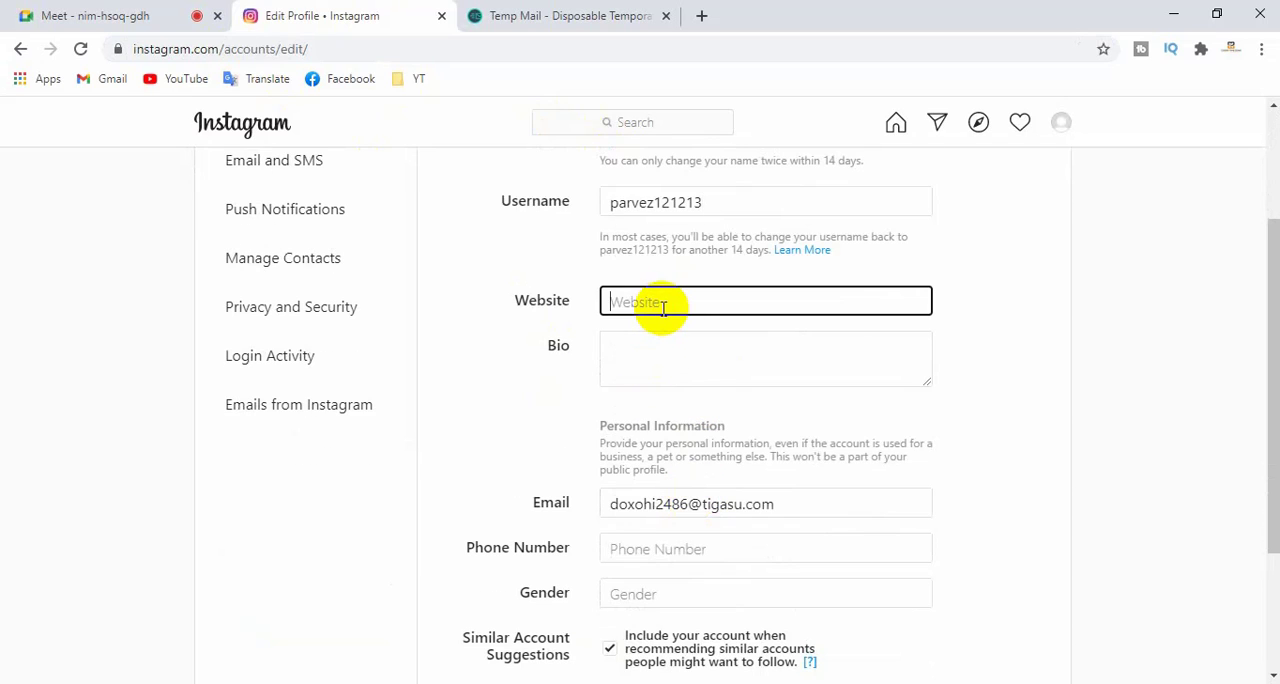
pyautogui.click(665, 358)
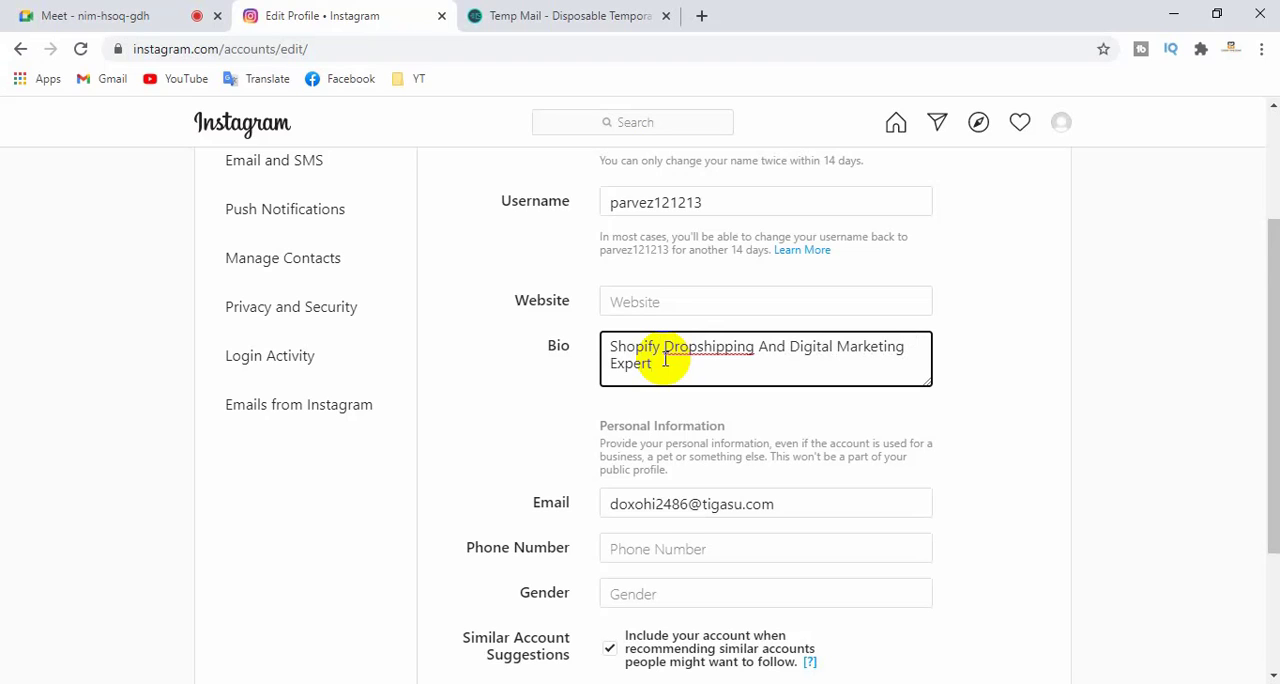
pyautogui.scroll(-1, 680, 362)
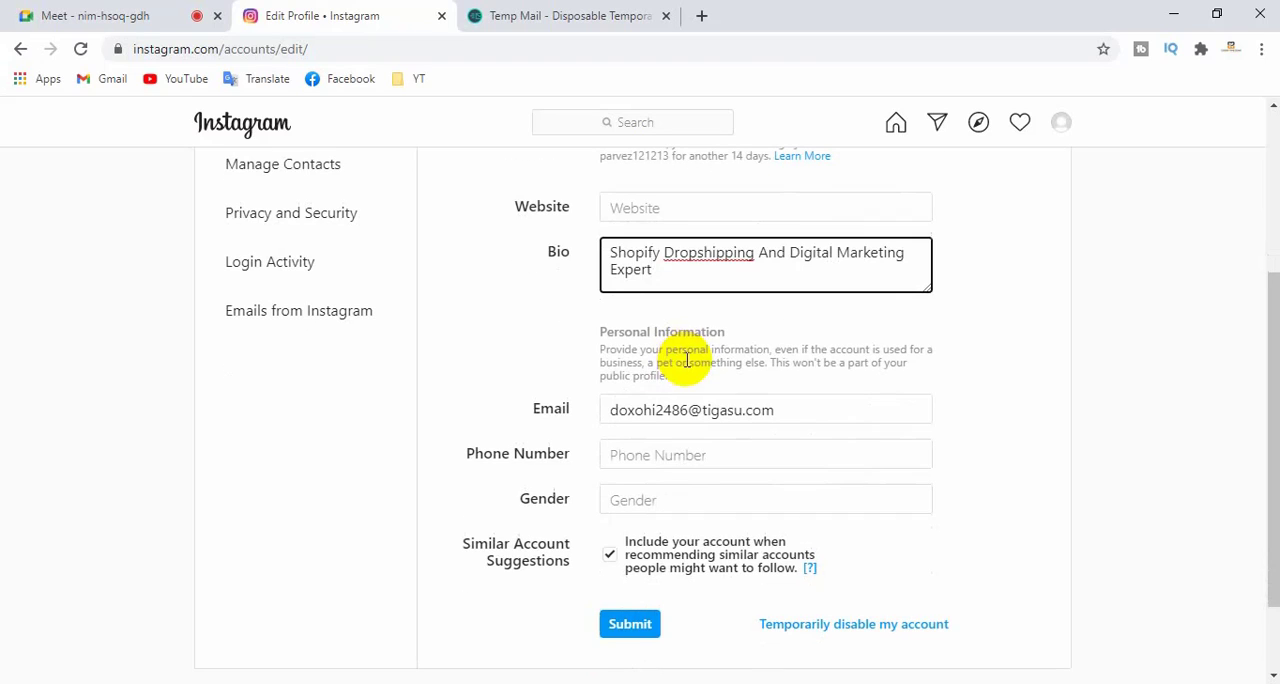
pyautogui.moveTo(606, 254); pyautogui.dragTo(687, 280)
pyautogui.click(687, 279)
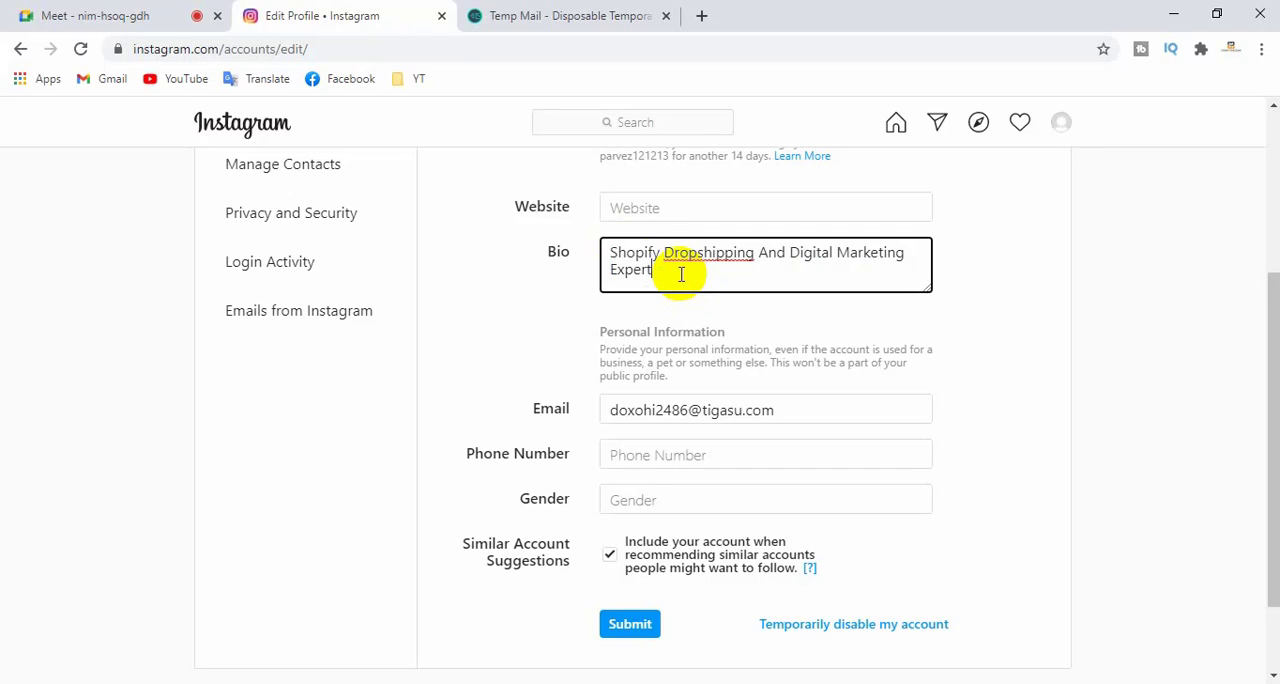
# - Add a # in front of the words Shopify, Dropshipping and Digital in the bio
pyautogui.click(612, 254)
pyautogui.write('#')
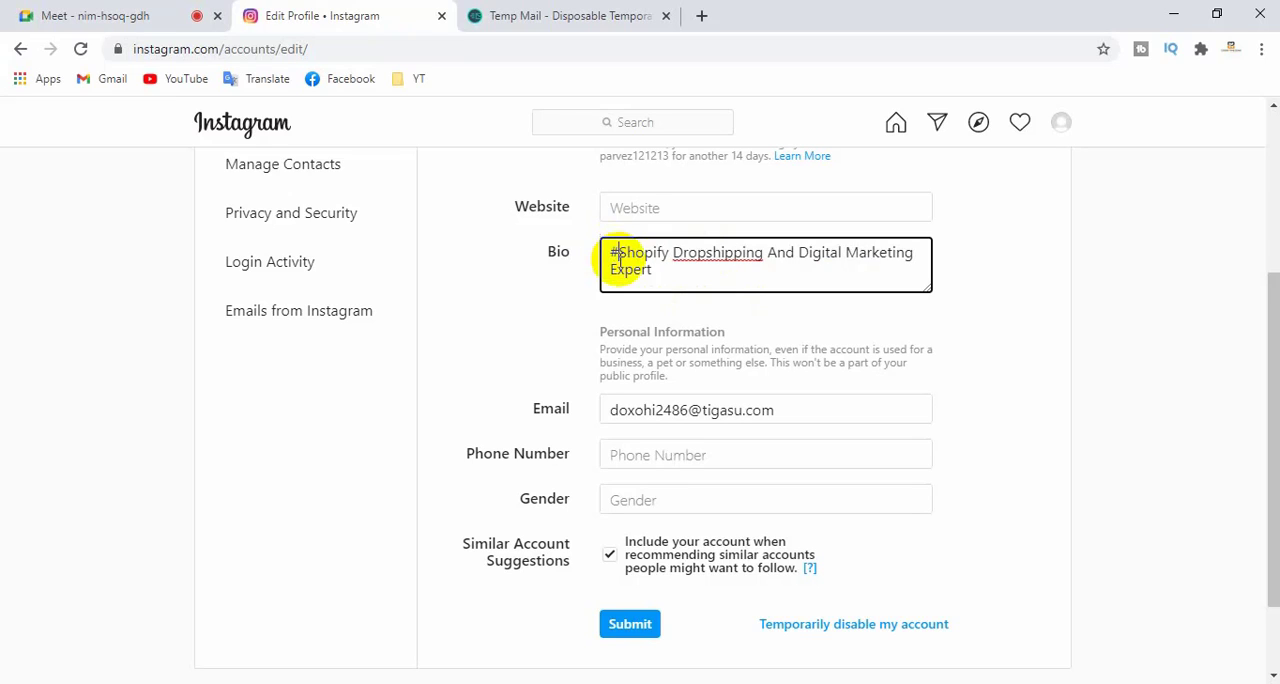
pyautogui.click(674, 254)
pyautogui.write('#')
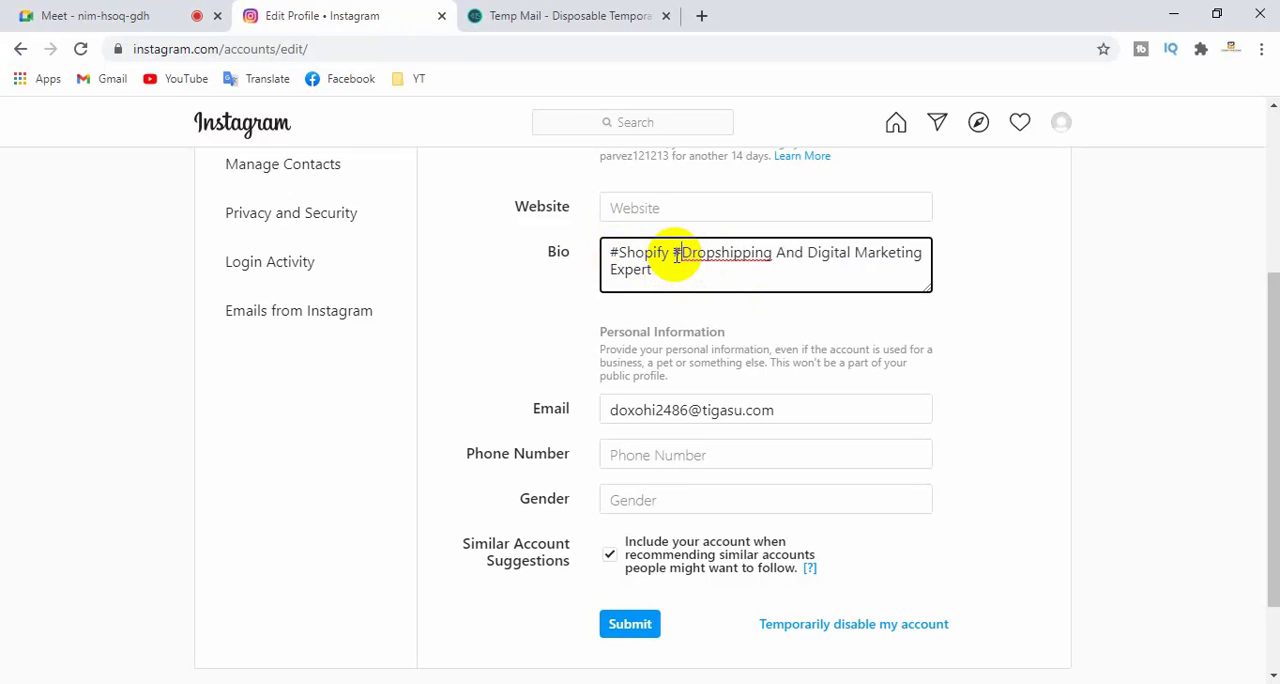
pyautogui.click(810, 253)
pyautogui.write('#')
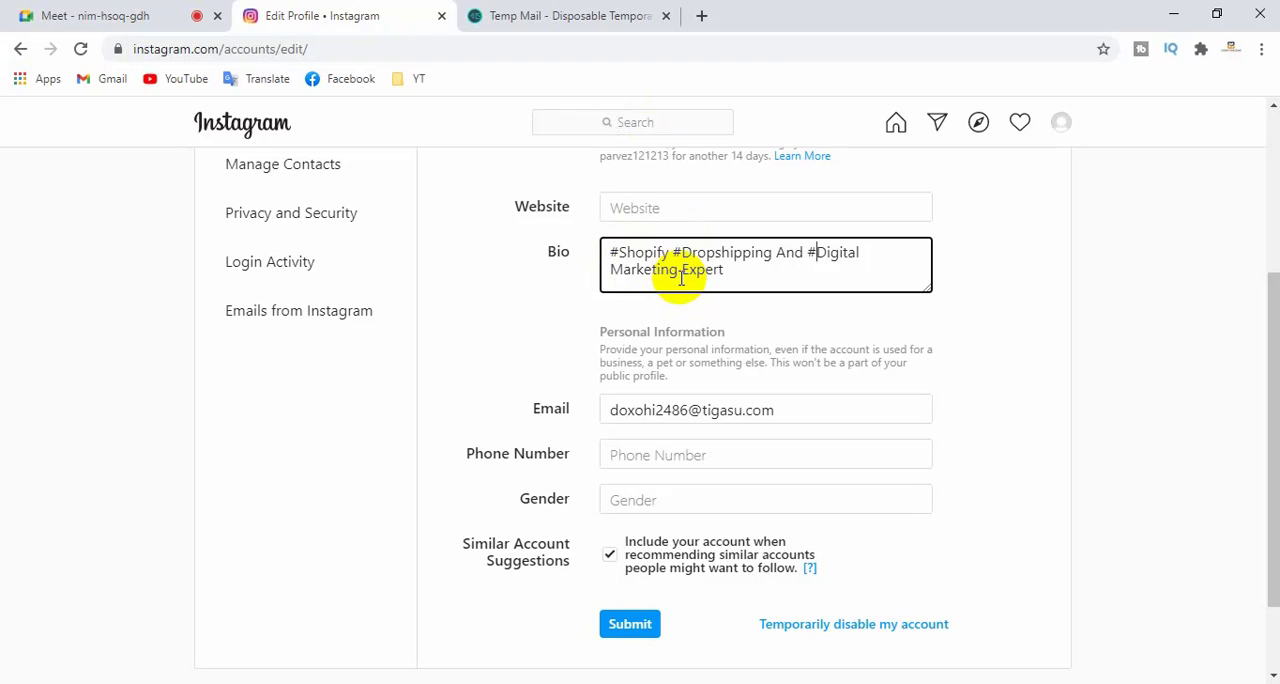
# - Review the bio text, check the Google Meet session, and return to the profile form to highlight the username
pyautogui.scroll(1, 684, 279)
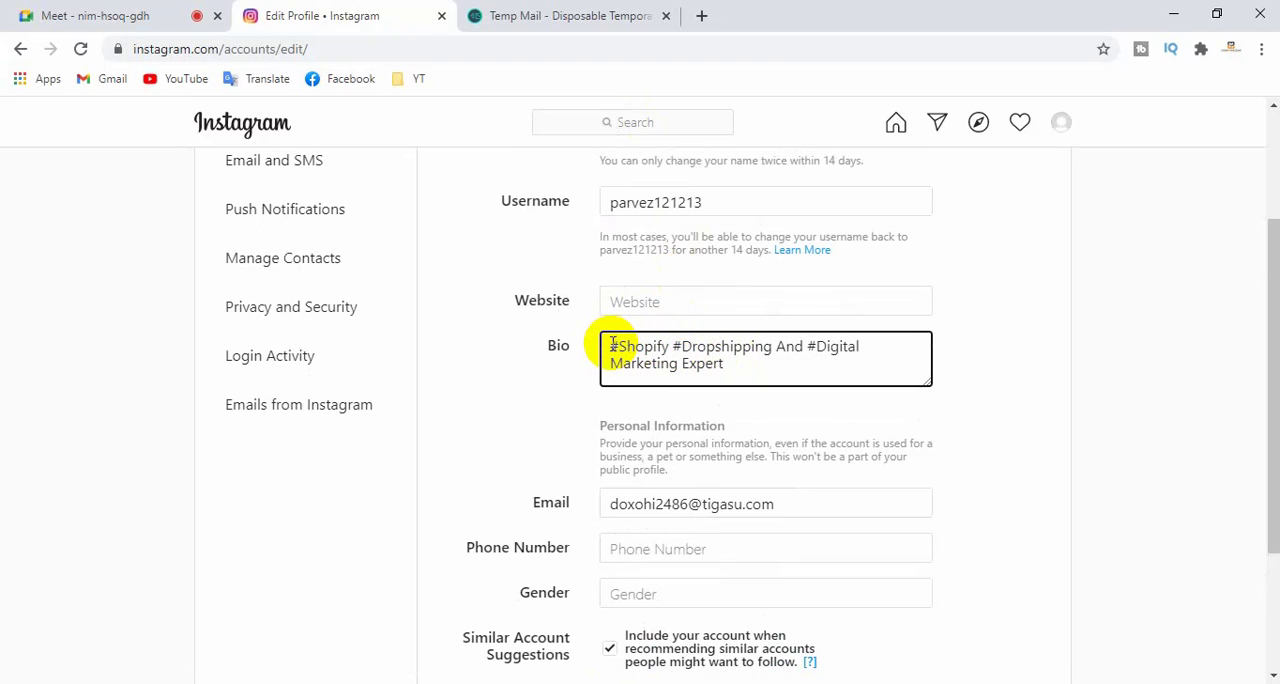
pyautogui.moveTo(611, 346); pyautogui.dragTo(723, 363)
pyautogui.click(723, 363)
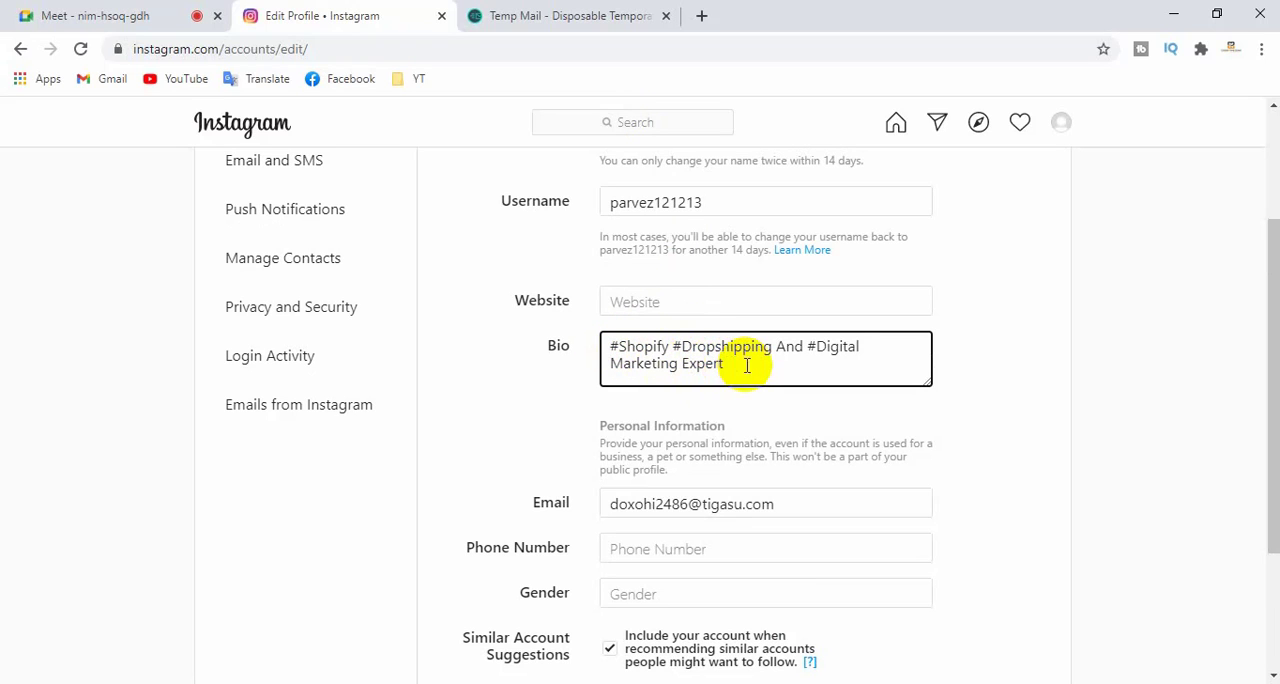
pyautogui.moveTo(746, 365); pyautogui.dragTo(554, 335)
pyautogui.click(60, 14)
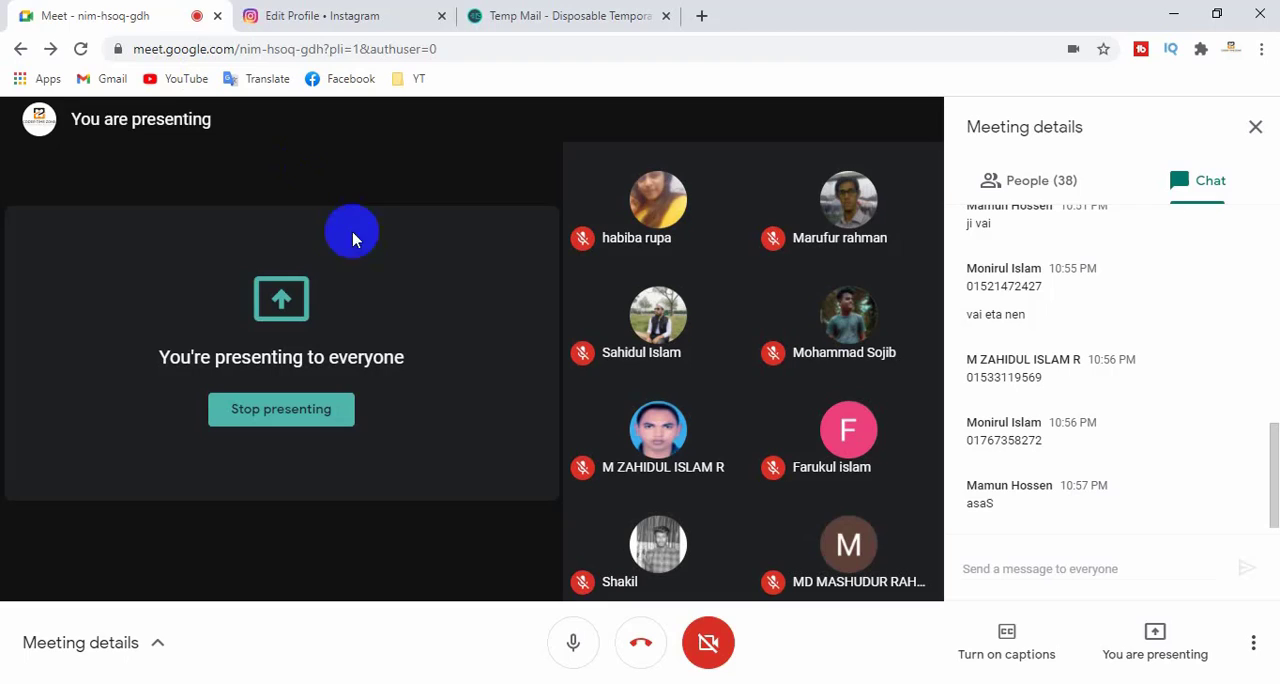
pyautogui.click(343, 16)
pyautogui.moveTo(706, 200); pyautogui.dragTo(606, 203)
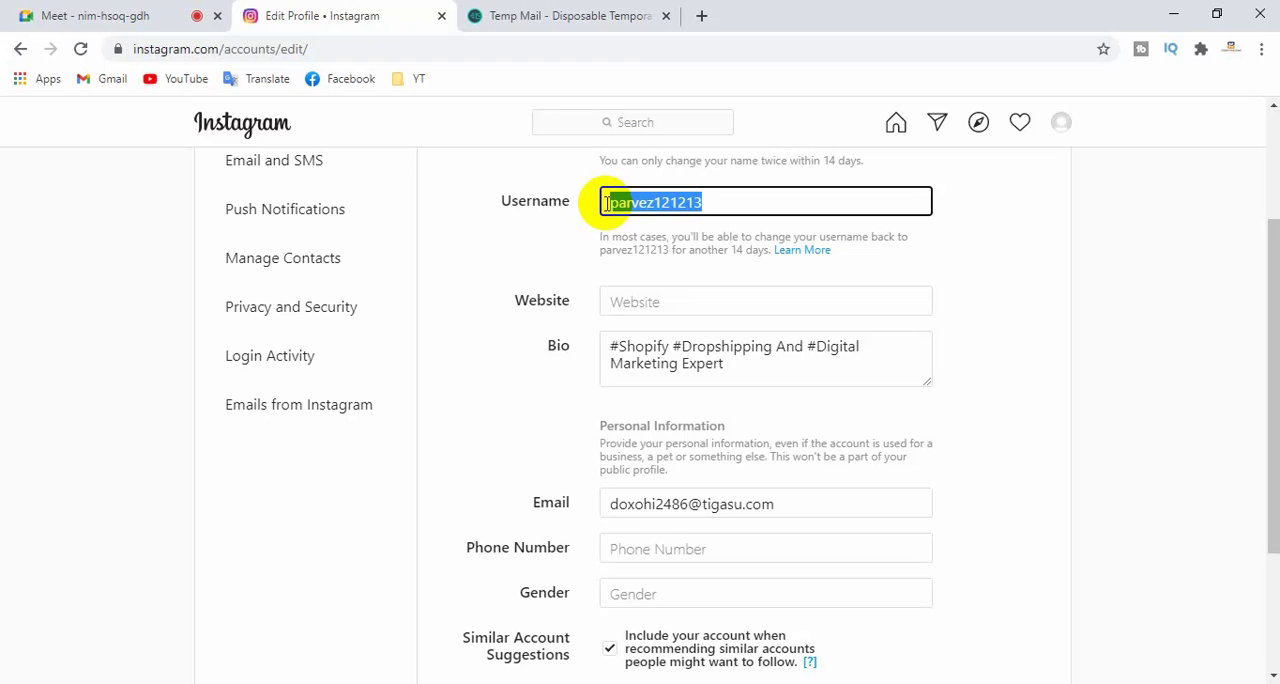
pyautogui.click(514, 271)
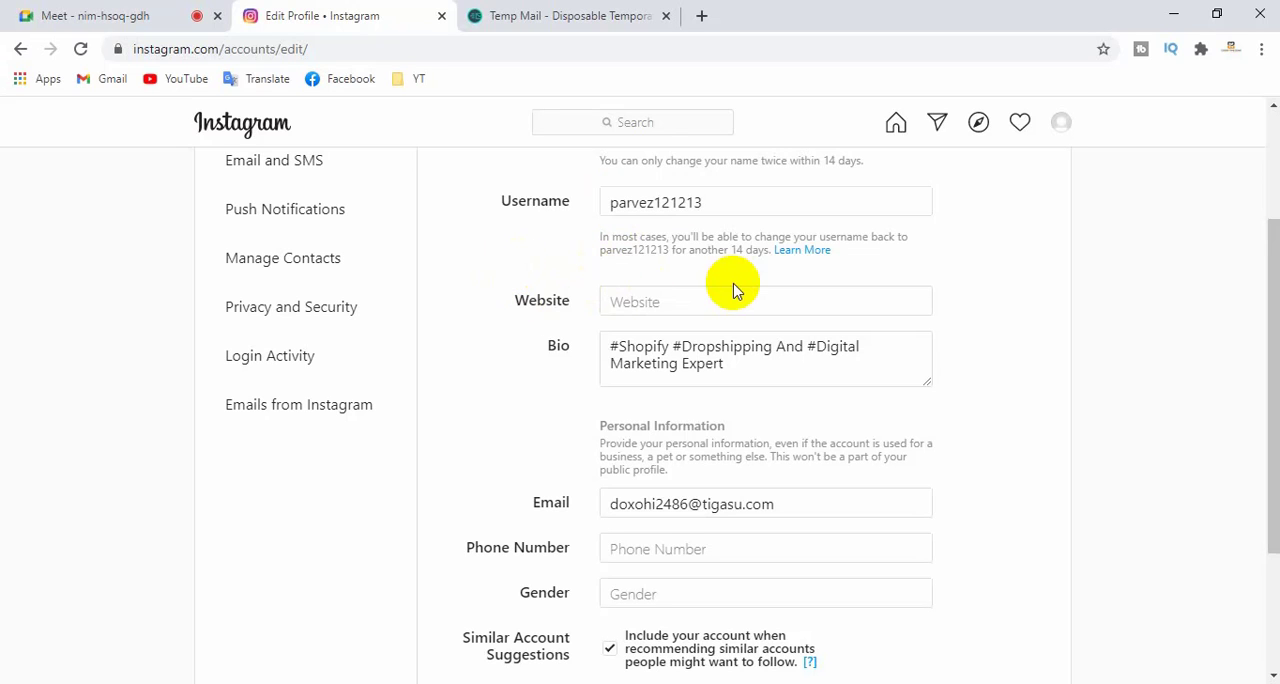
# - Enter the account holder's phone number with the 88 country prefix in the personal information
pyautogui.scroll(-2, 760, 300)
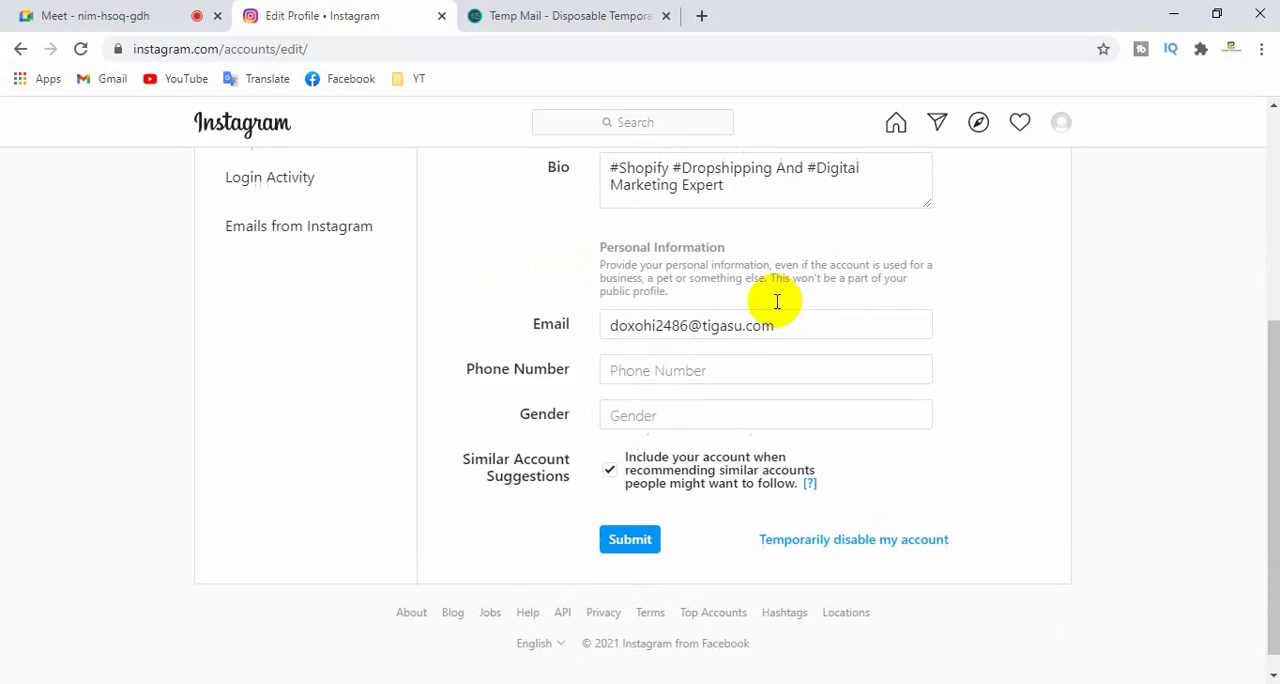
pyautogui.scroll(2, 777, 297)
pyautogui.scroll(-2, 777, 310)
pyautogui.click(677, 349)
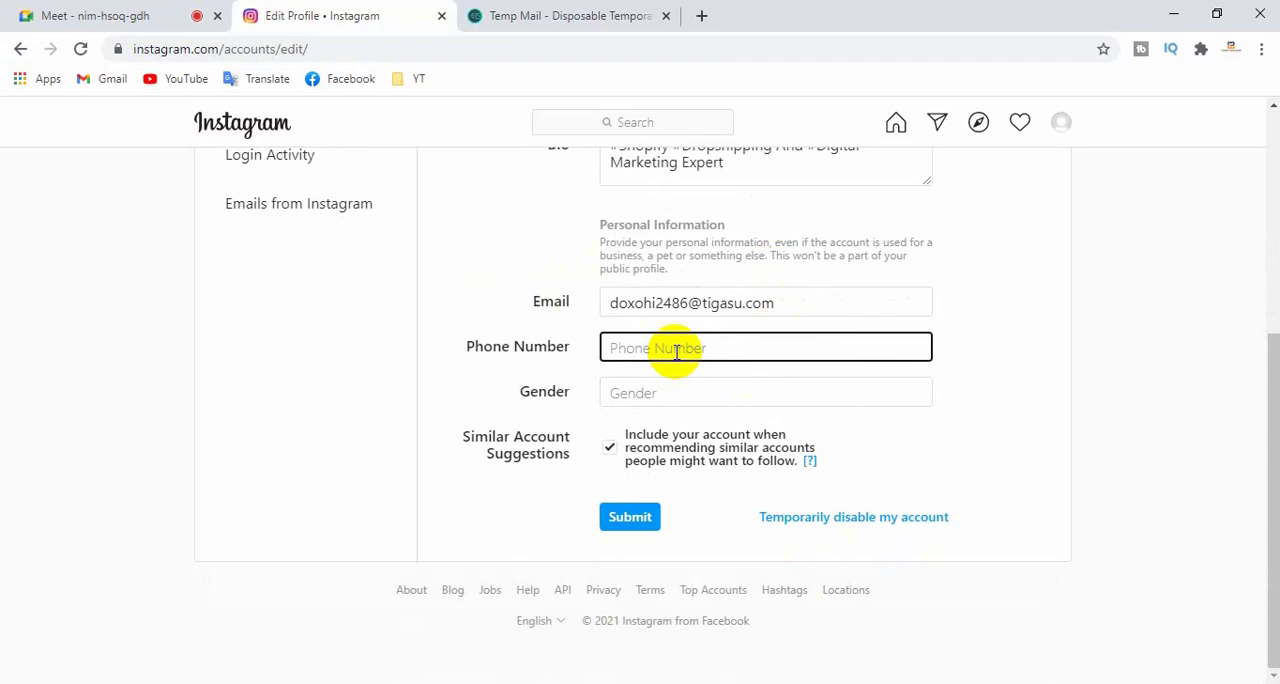
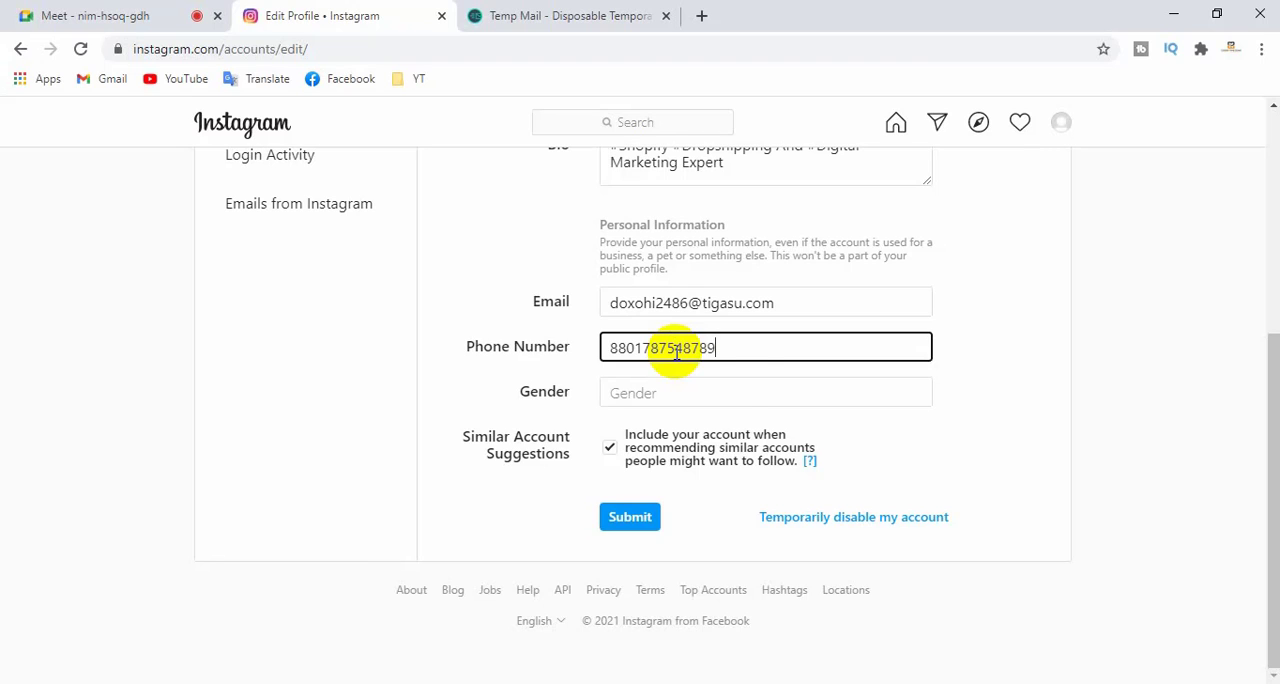
# - Set the gender to Male and submit the profile changes
pyautogui.click(688, 395)
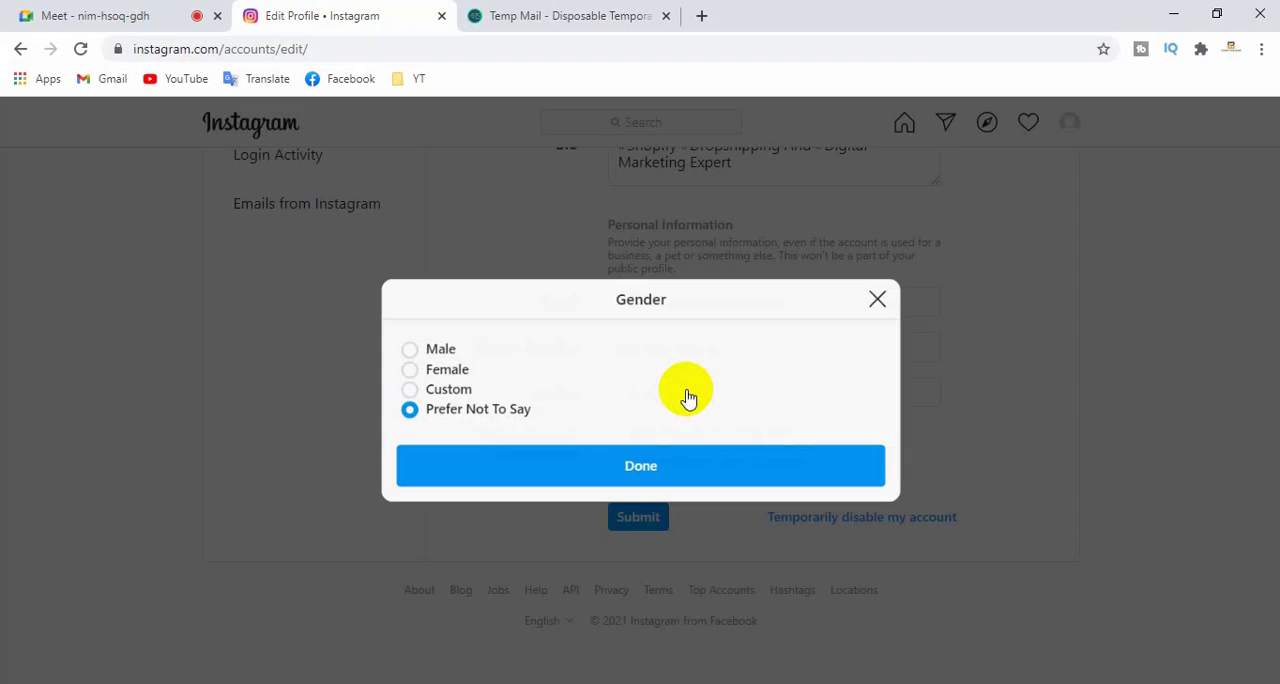
pyautogui.click(436, 352)
pyautogui.click(678, 466)
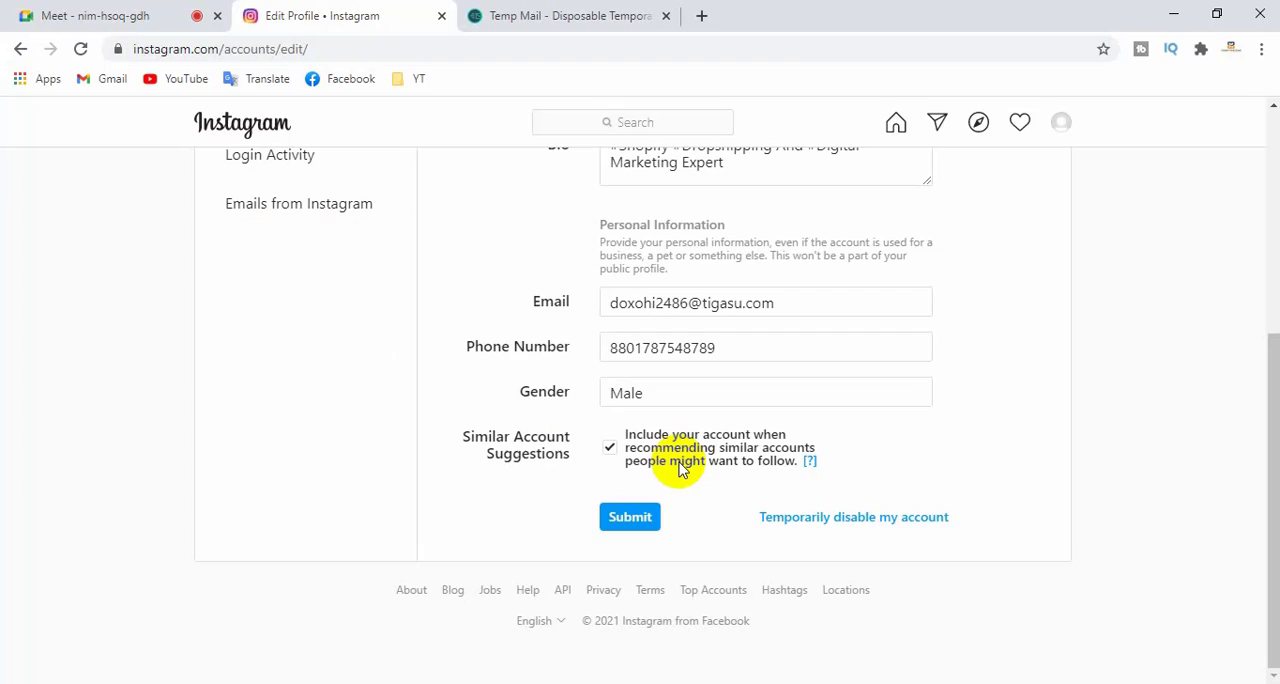
pyautogui.click(652, 514)
pyautogui.scroll(2, 752, 260)
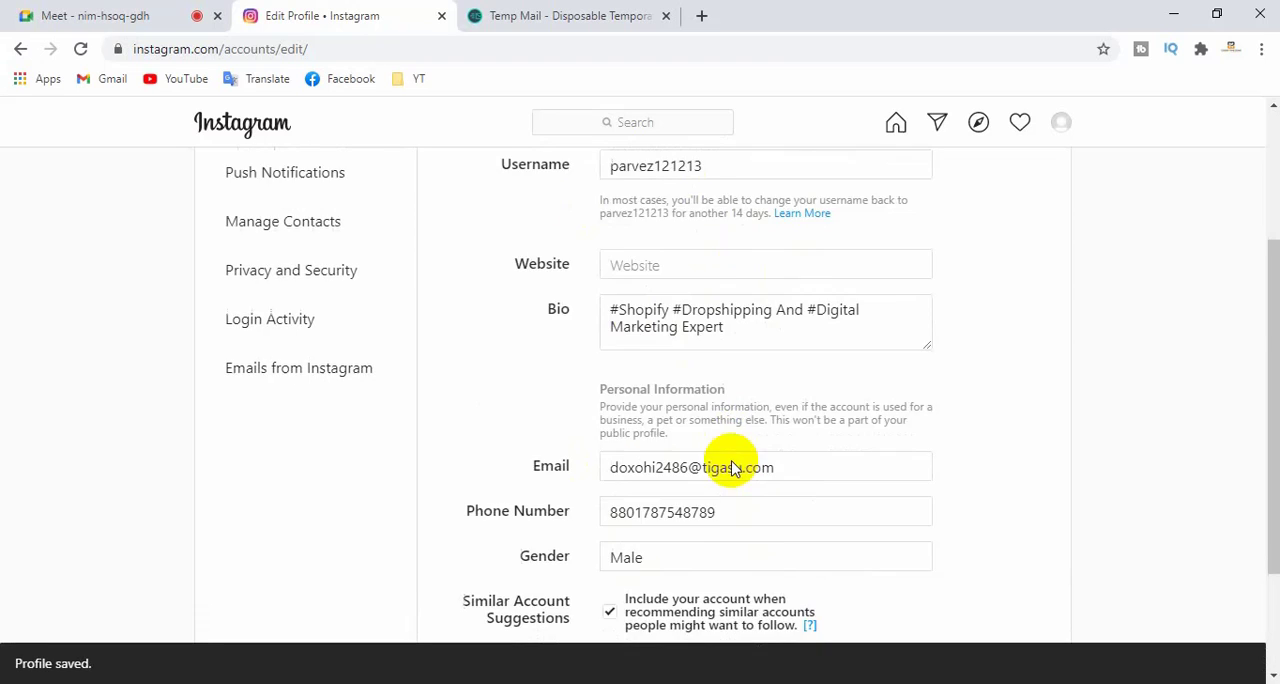
pyautogui.scroll(-1, 720, 450)
pyautogui.scroll(1, 690, 380)
pyautogui.click(652, 289)
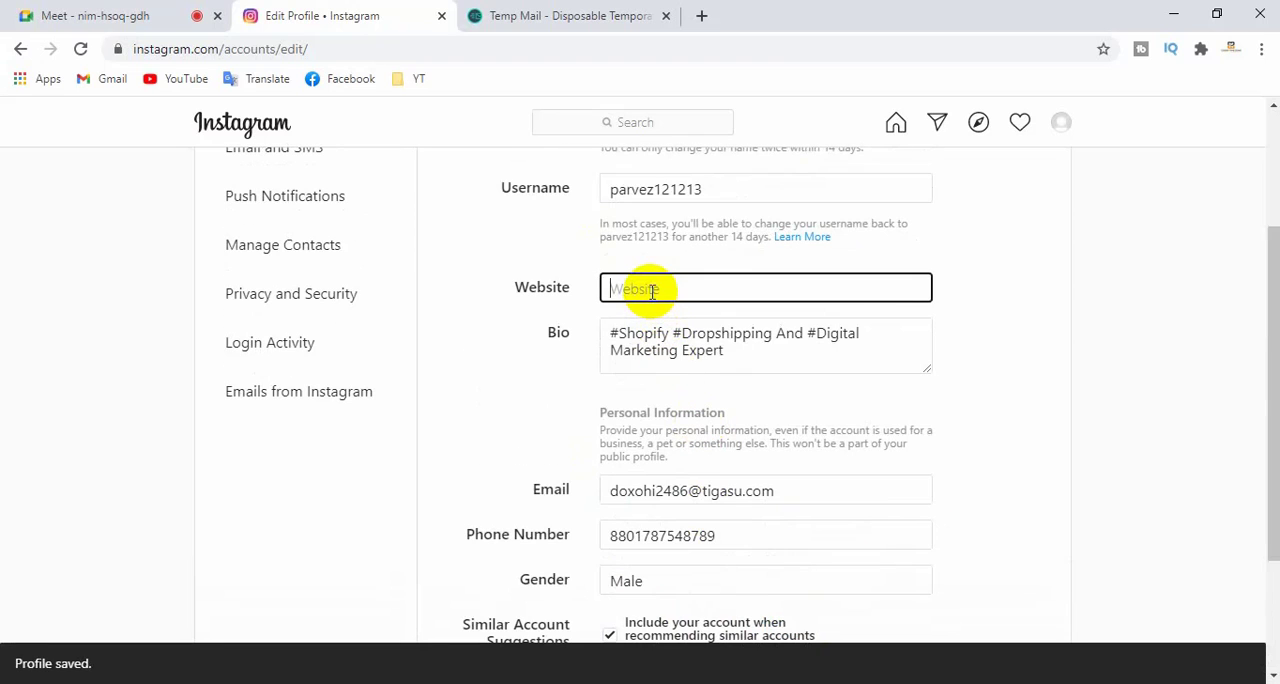
pyautogui.scroll(-2, 714, 357)
pyautogui.scroll(3, 757, 423)
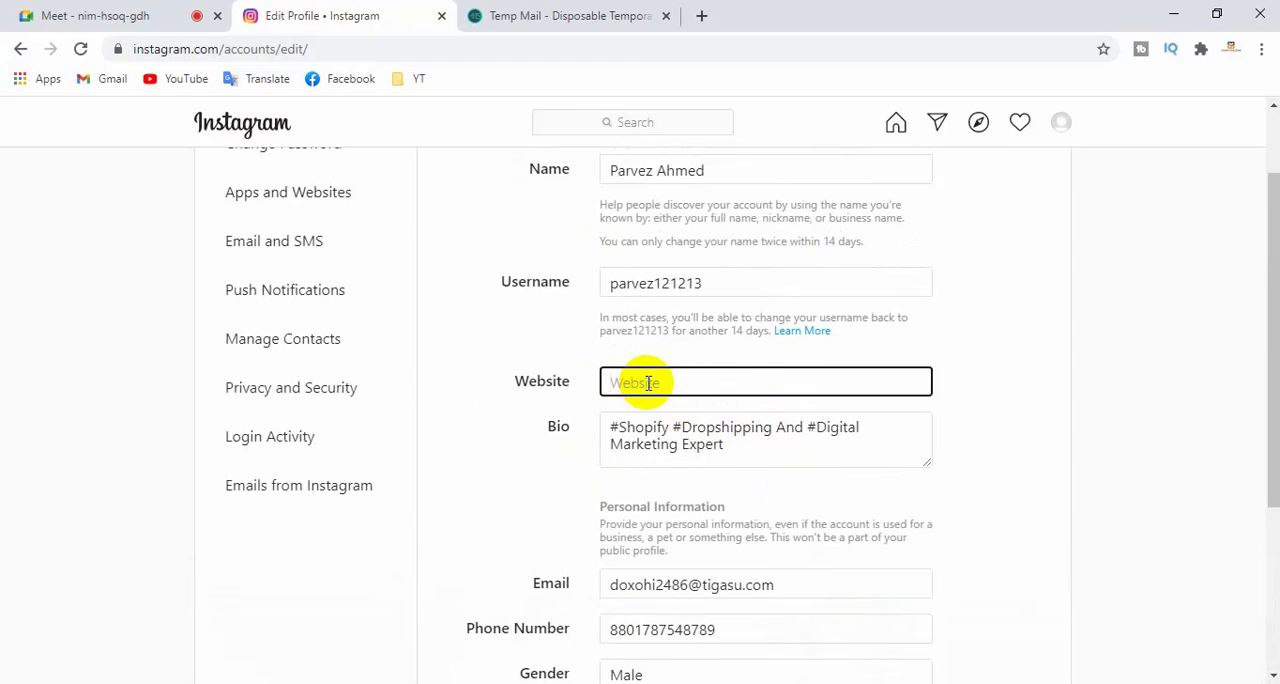
pyautogui.click(563, 15)
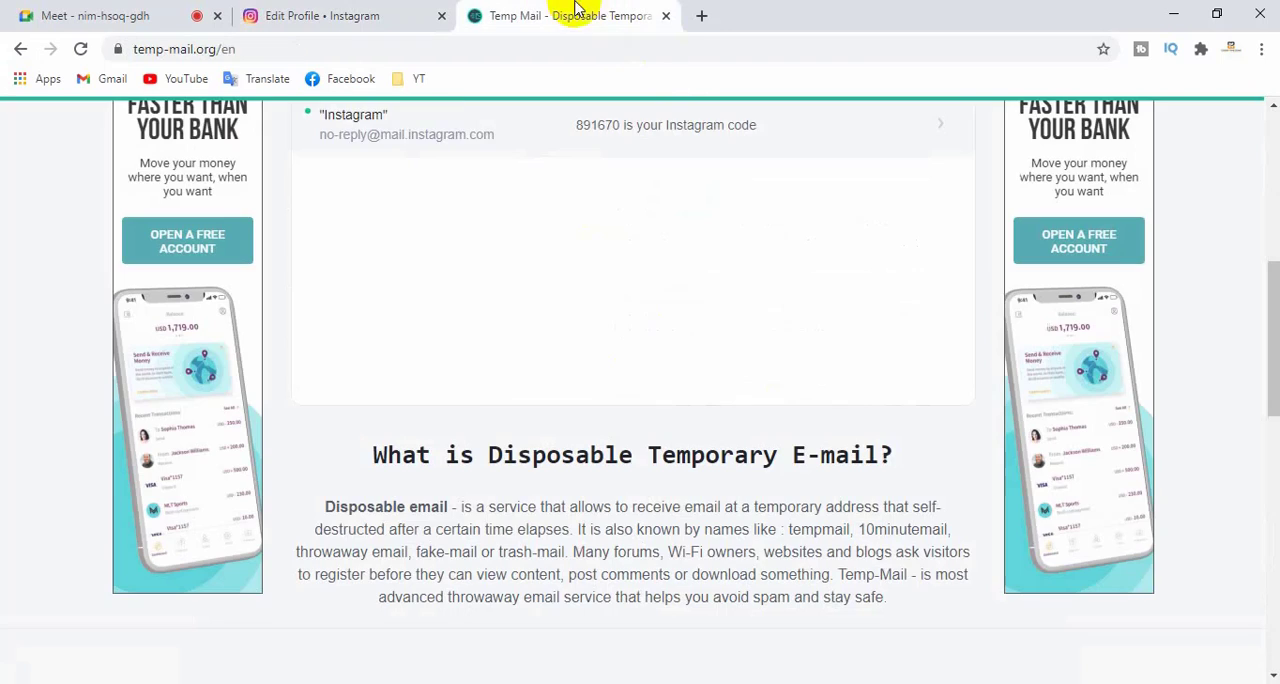
pyautogui.click(213, 48)
pyautogui.hotkey('ctrl', 'c')
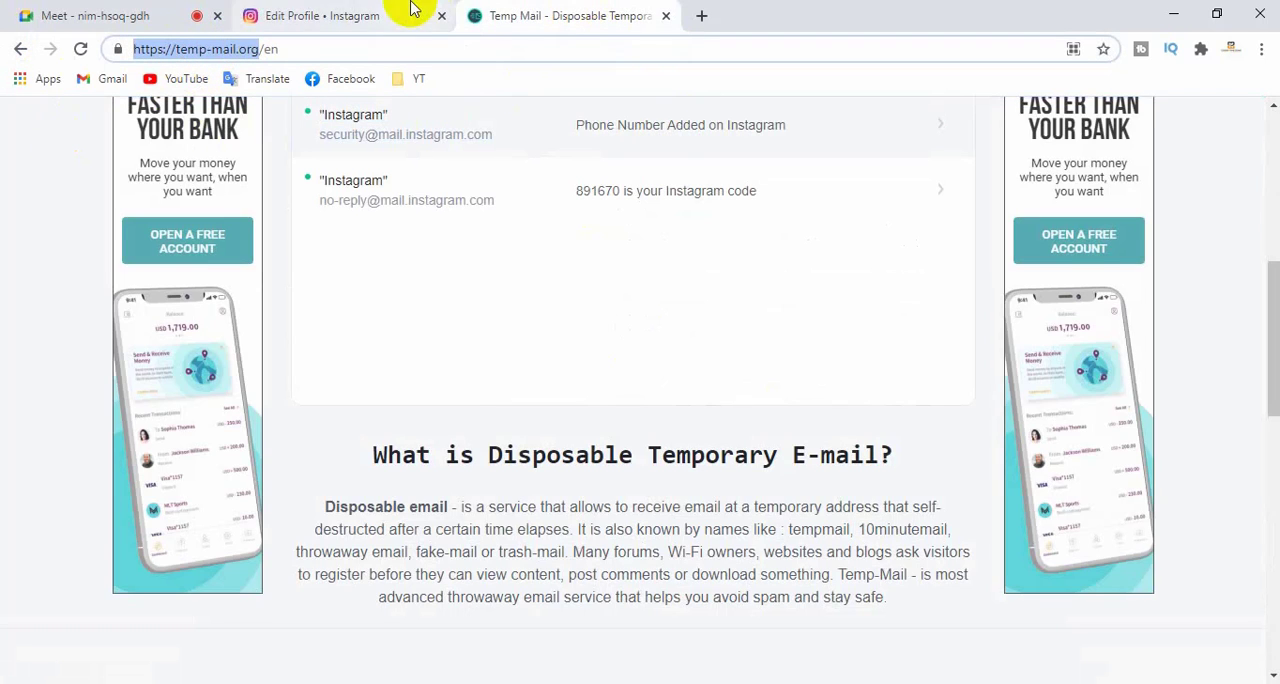
pyautogui.click(310, 16)
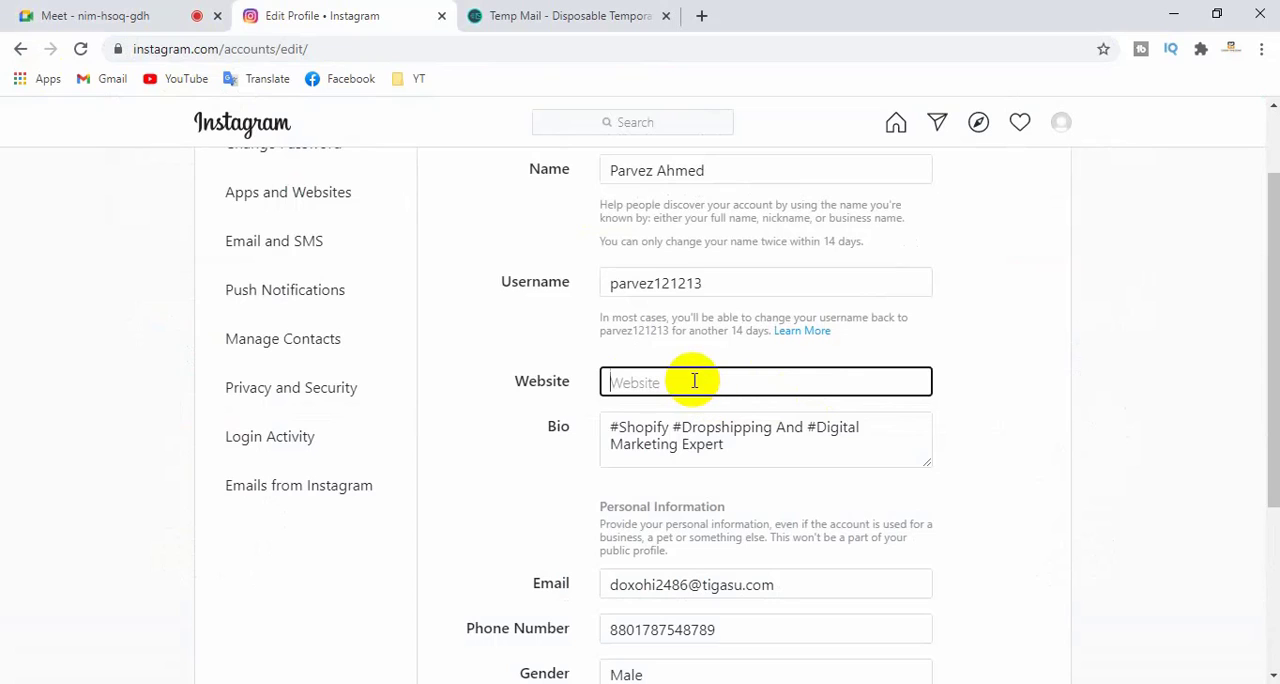
pyautogui.hotkey('ctrl', 'v')
pyautogui.click(1080, 434)
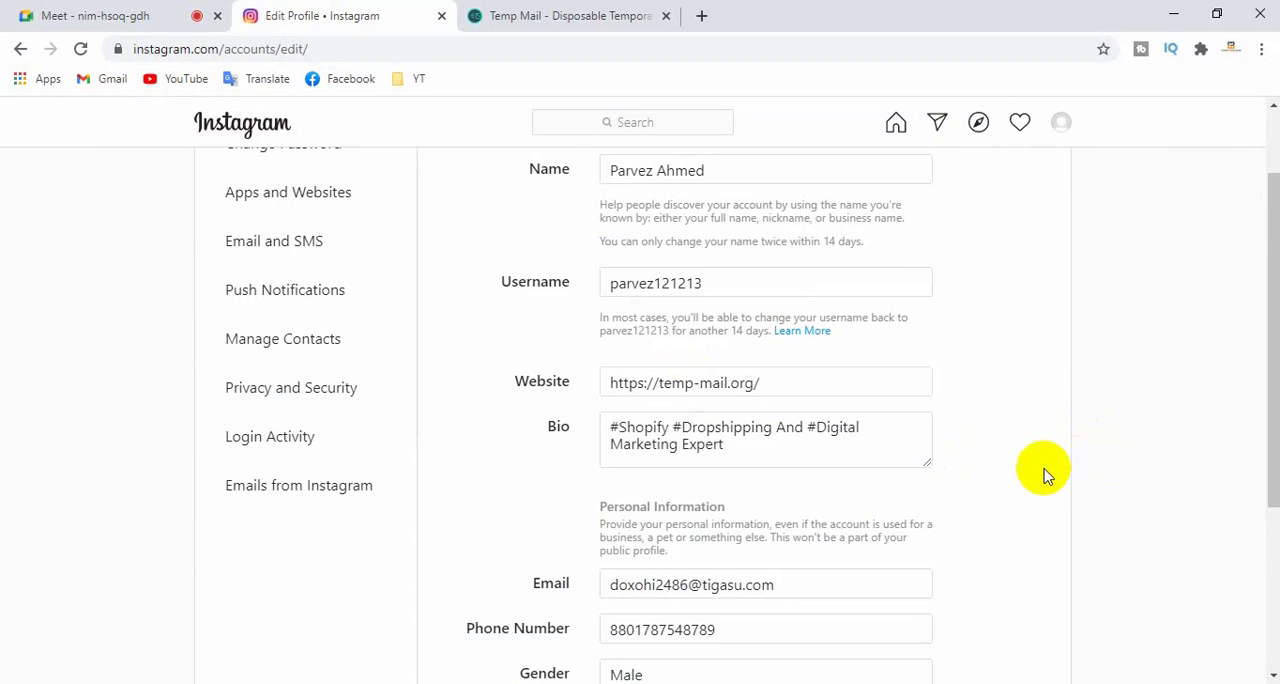
pyautogui.scroll(-5, 1043, 475)
pyautogui.click(615, 517)
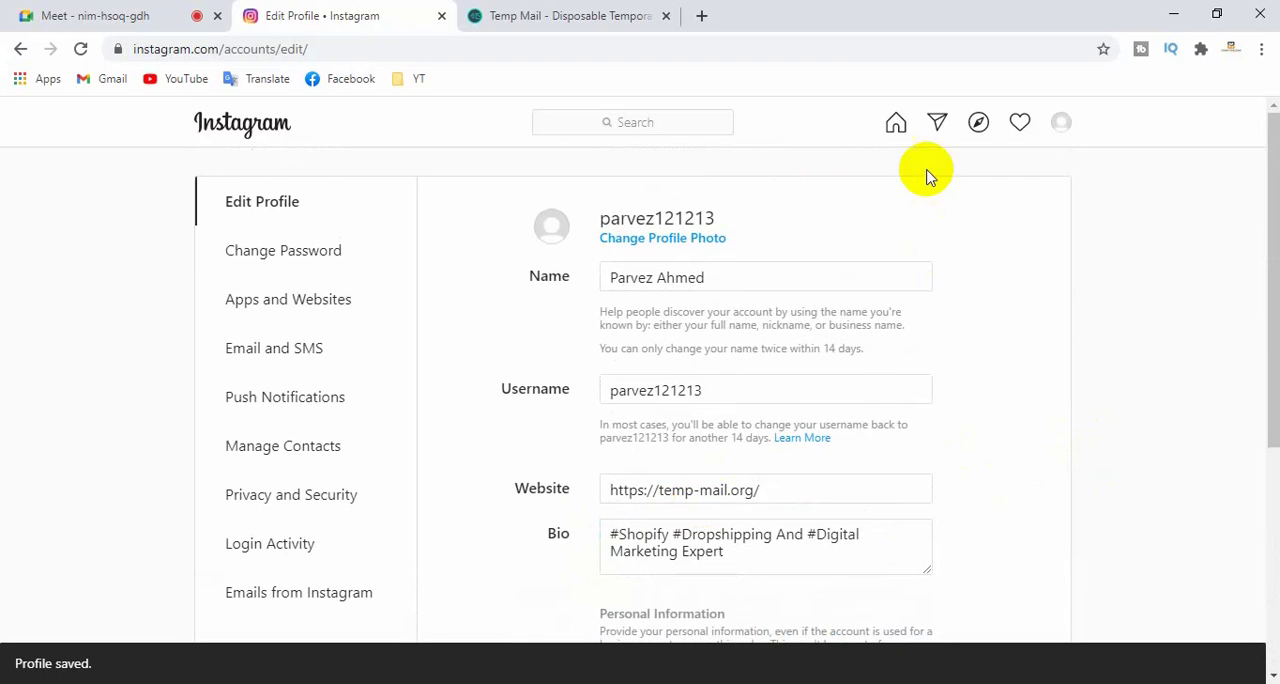
# - Open the home feed and go to the account's own profile page to view the updated details
pyautogui.click(898, 124)
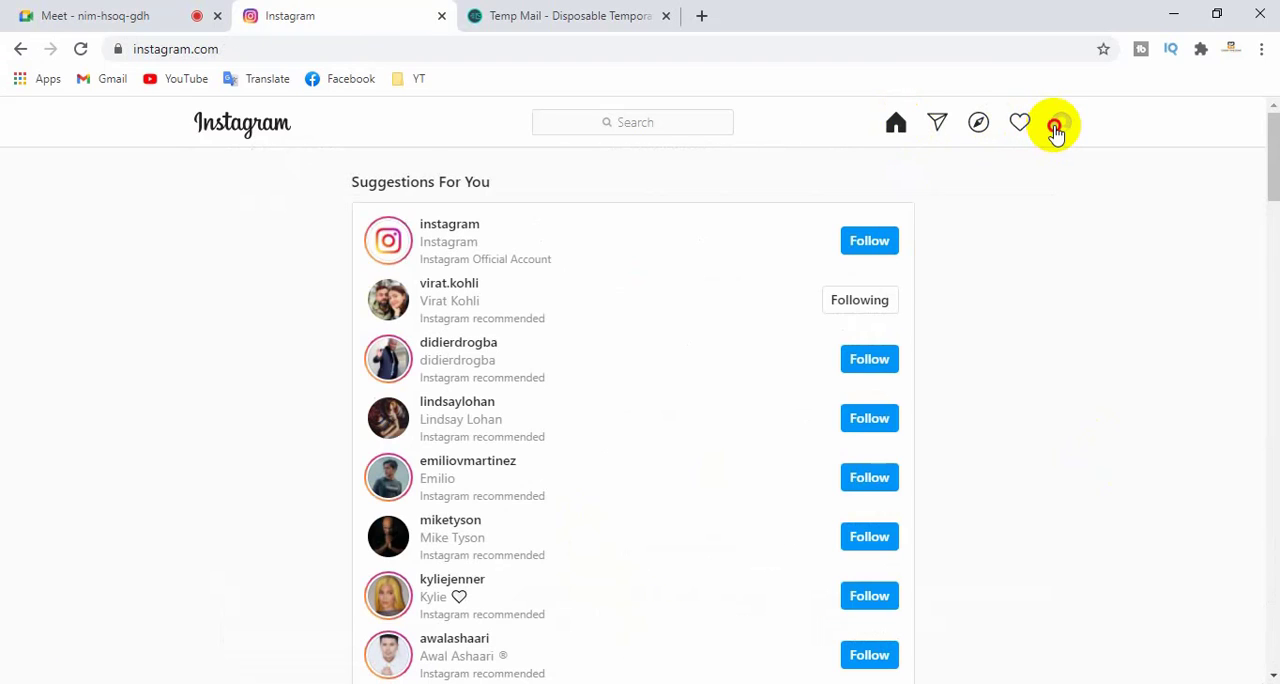
pyautogui.click(1057, 128)
pyautogui.click(936, 168)
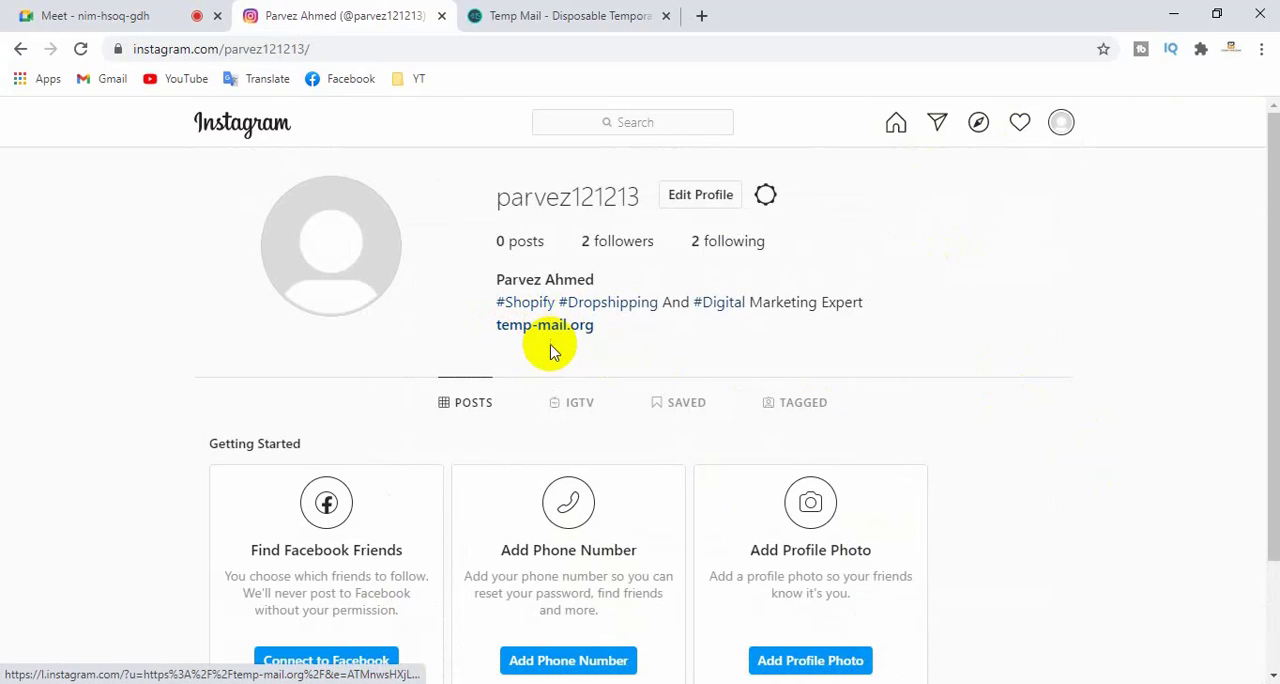
# - Test the temp-mail.org link on the profile by opening it, and close the page it opens
pyautogui.rightClick(551, 325)
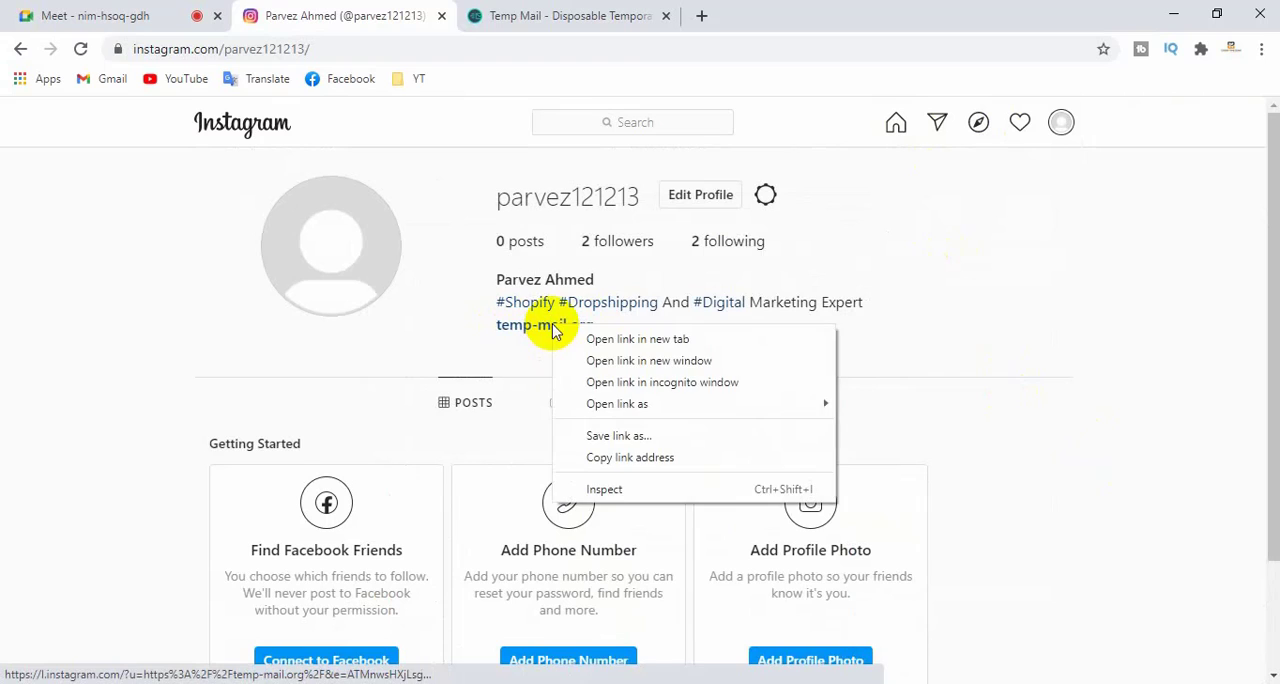
pyautogui.click(533, 340)
pyautogui.click(540, 333)
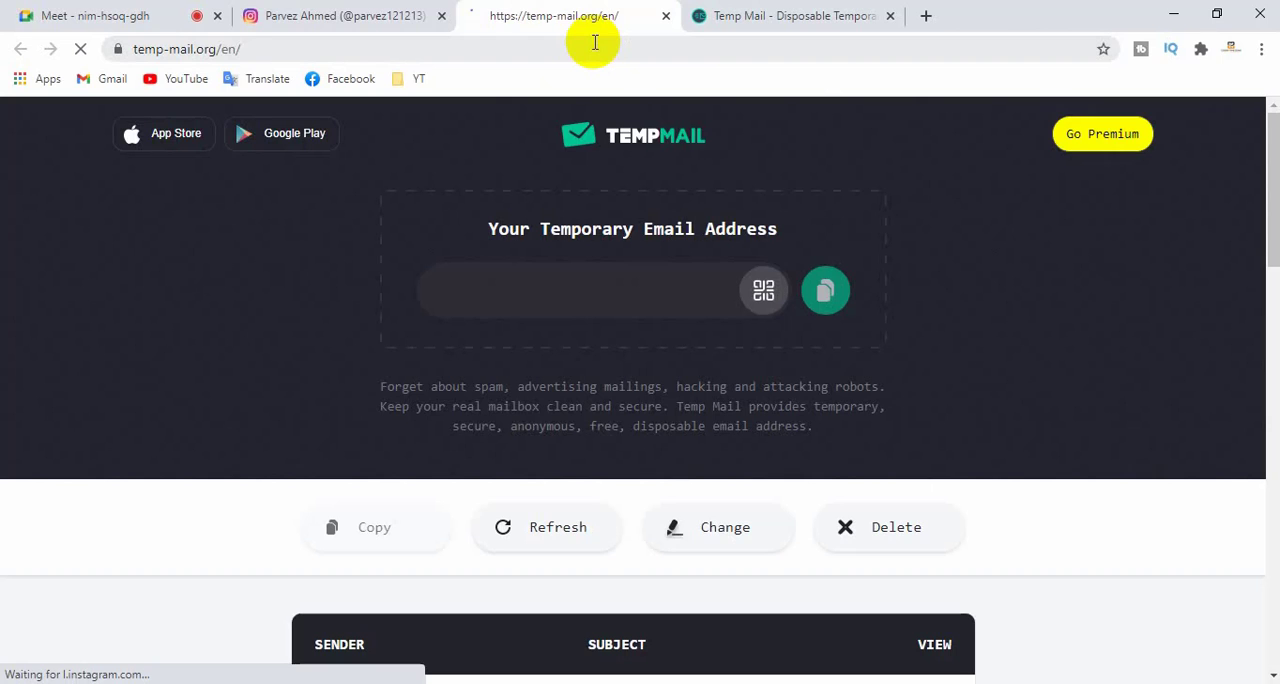
pyautogui.click(666, 16)
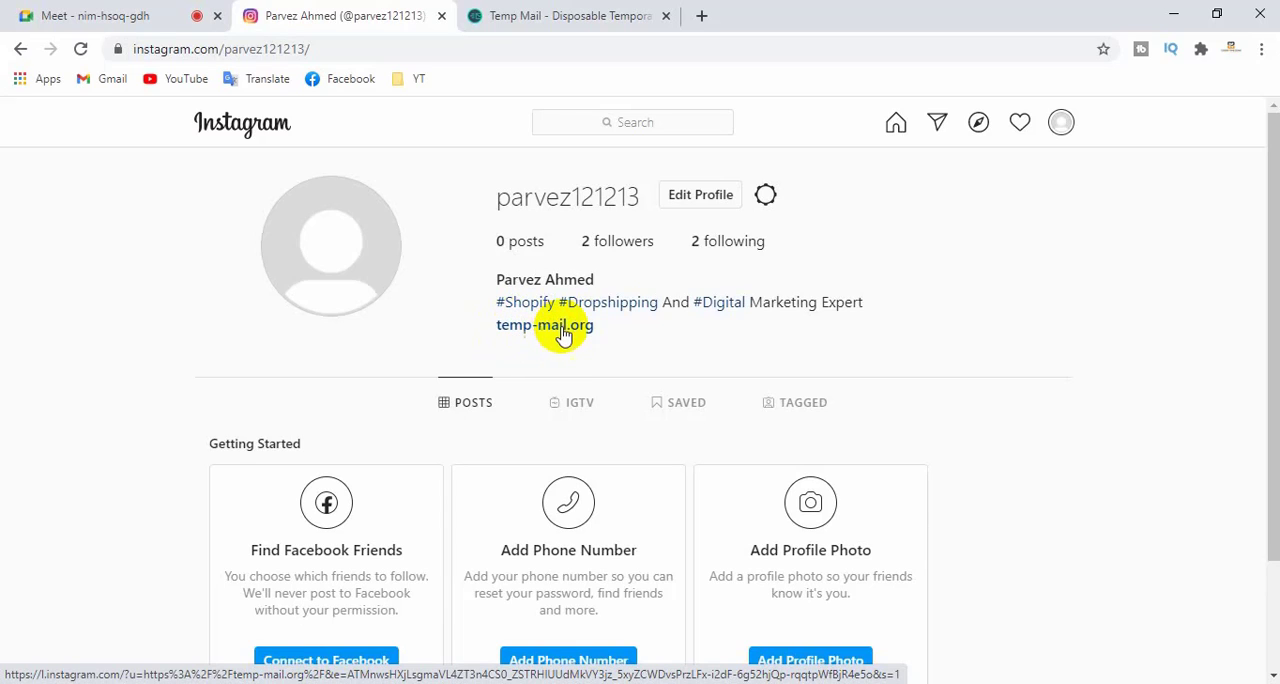
# - Search Google for "bitly" in a new browser tab
pyautogui.click(704, 15)
pyautogui.write('b')
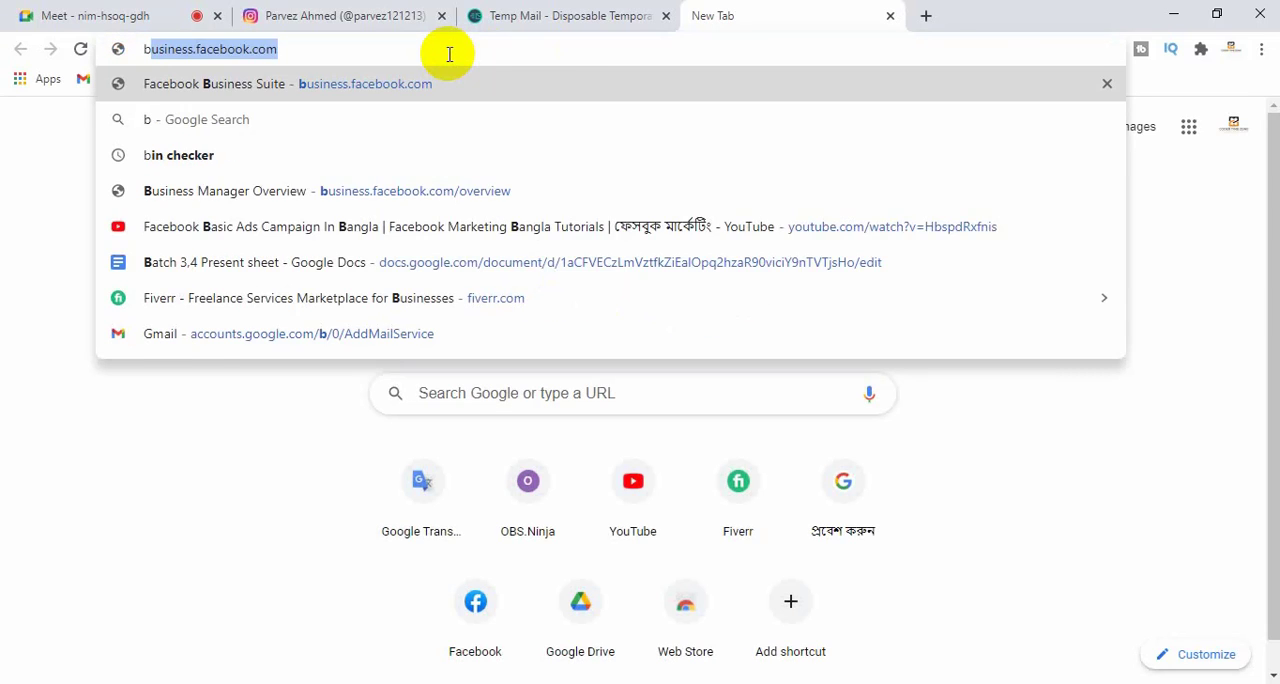
pyautogui.write('itly')
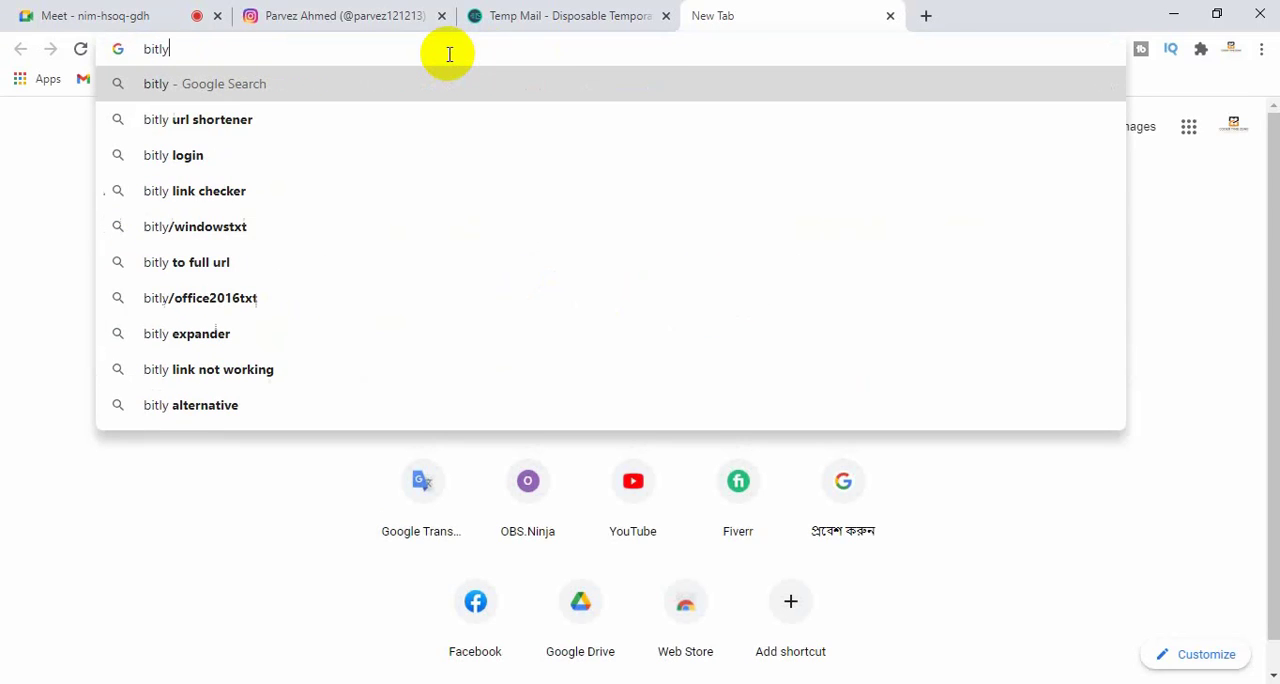
pyautogui.press('Return')
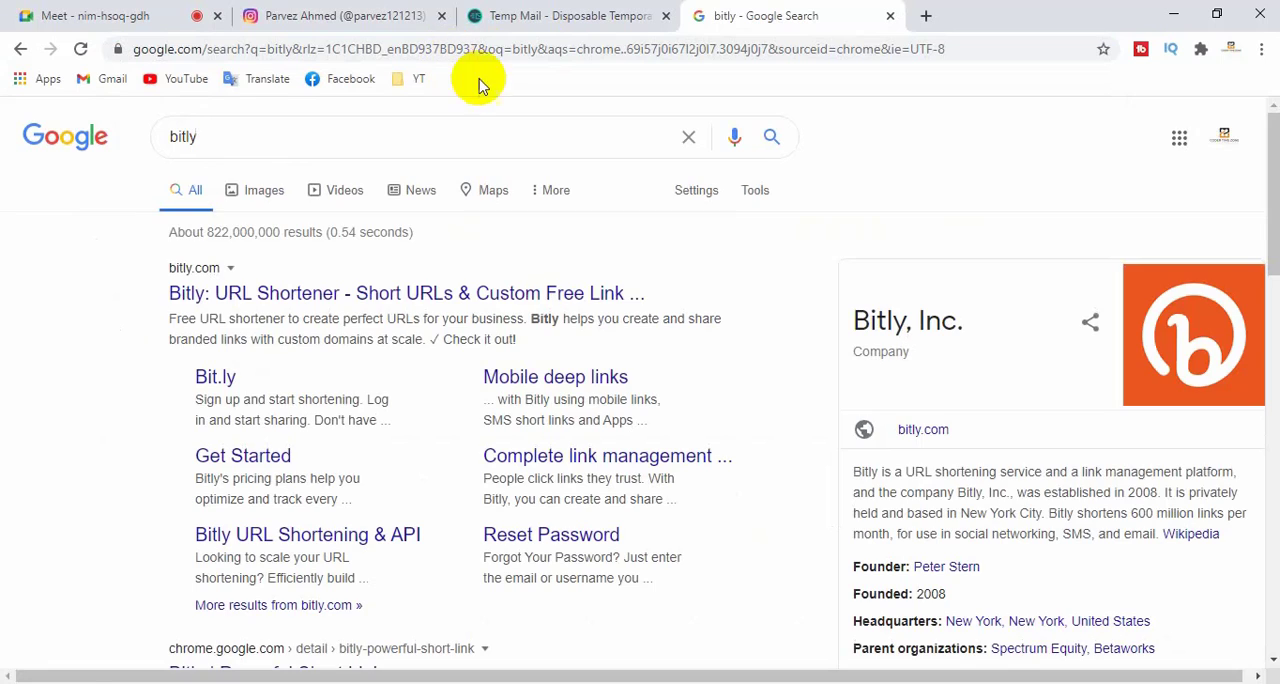
# - Open the Bitly website from the search results and go to its link-shortening field
pyautogui.click(327, 300)
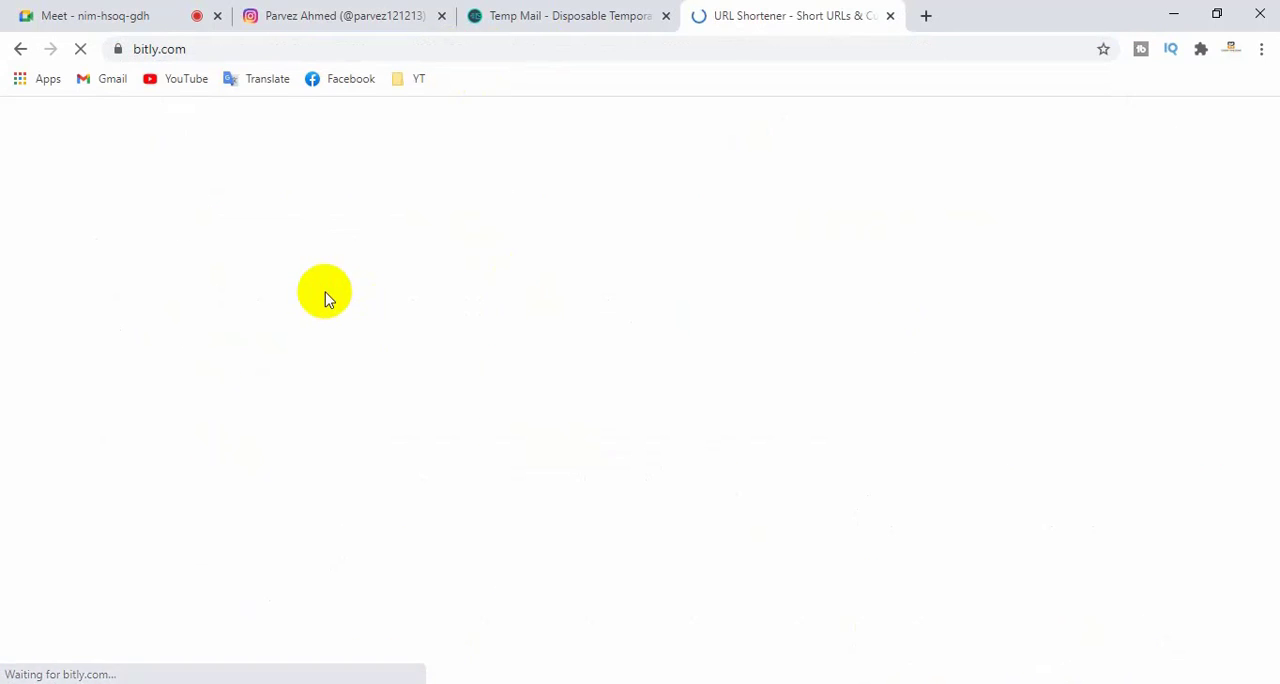
pyautogui.scroll(-2, 349, 345)
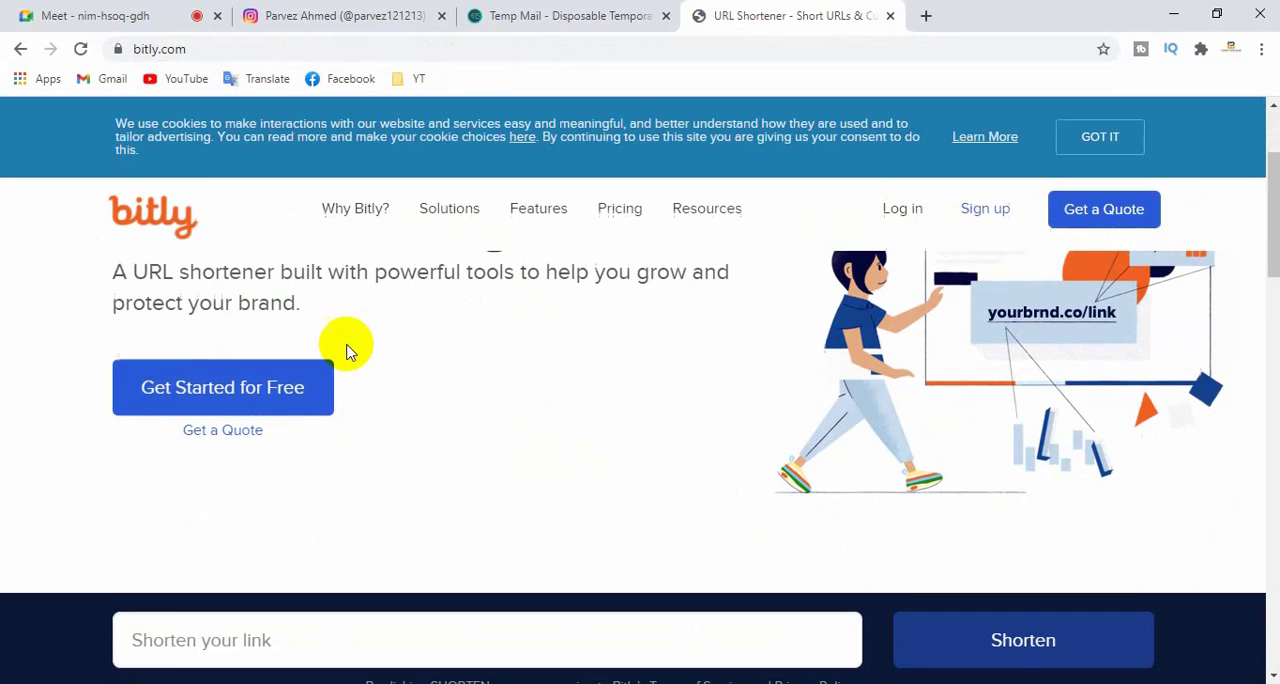
pyautogui.scroll(-2, 255, 397)
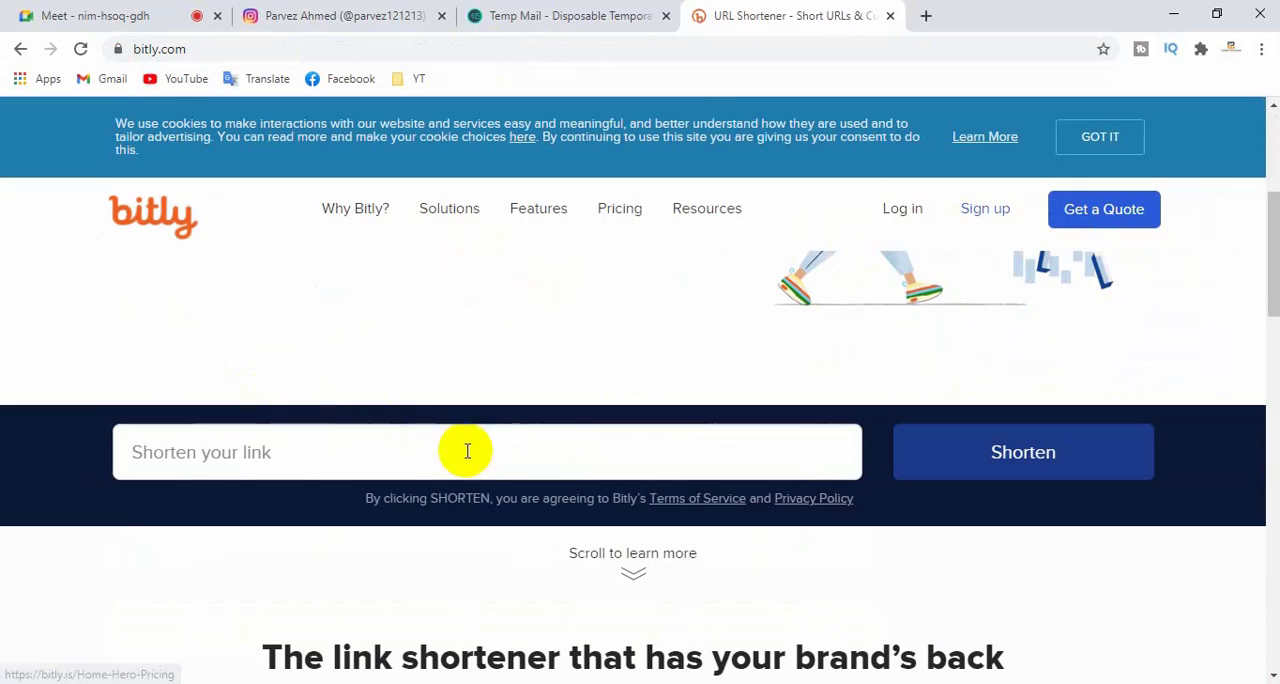
# - Switch to the Google Meet page and copy the full web address of the meeting
pyautogui.click(380, 16)
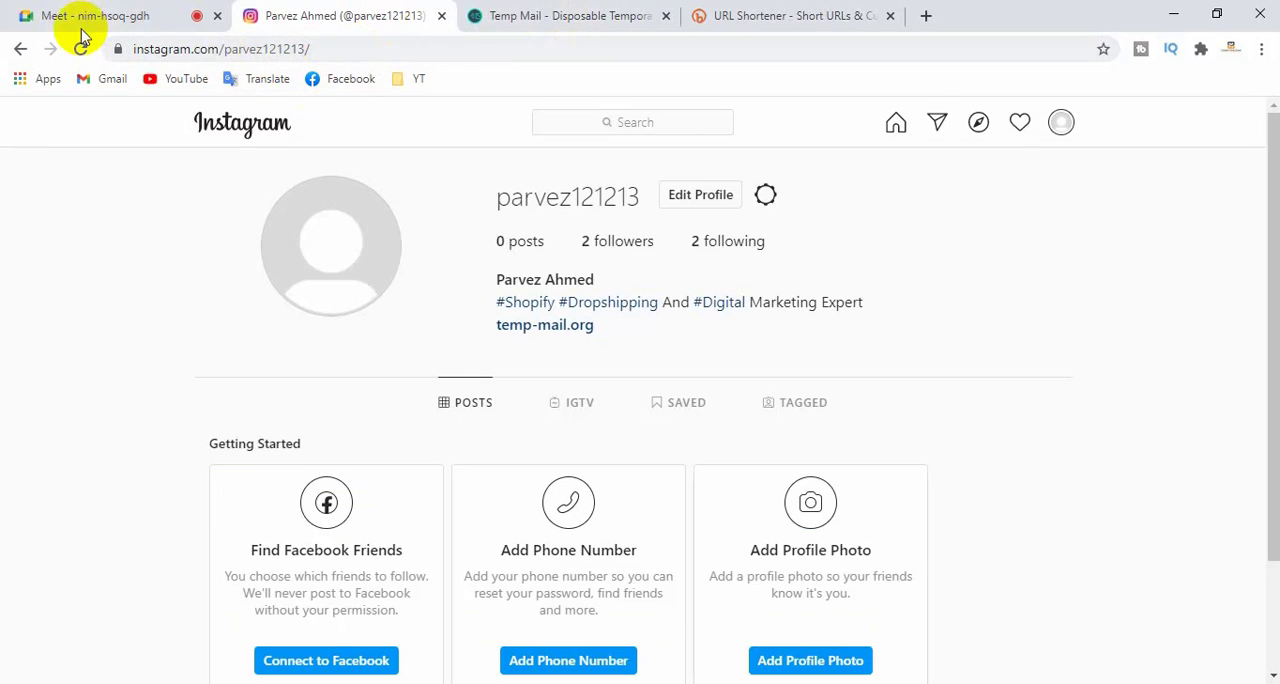
pyautogui.click(120, 16)
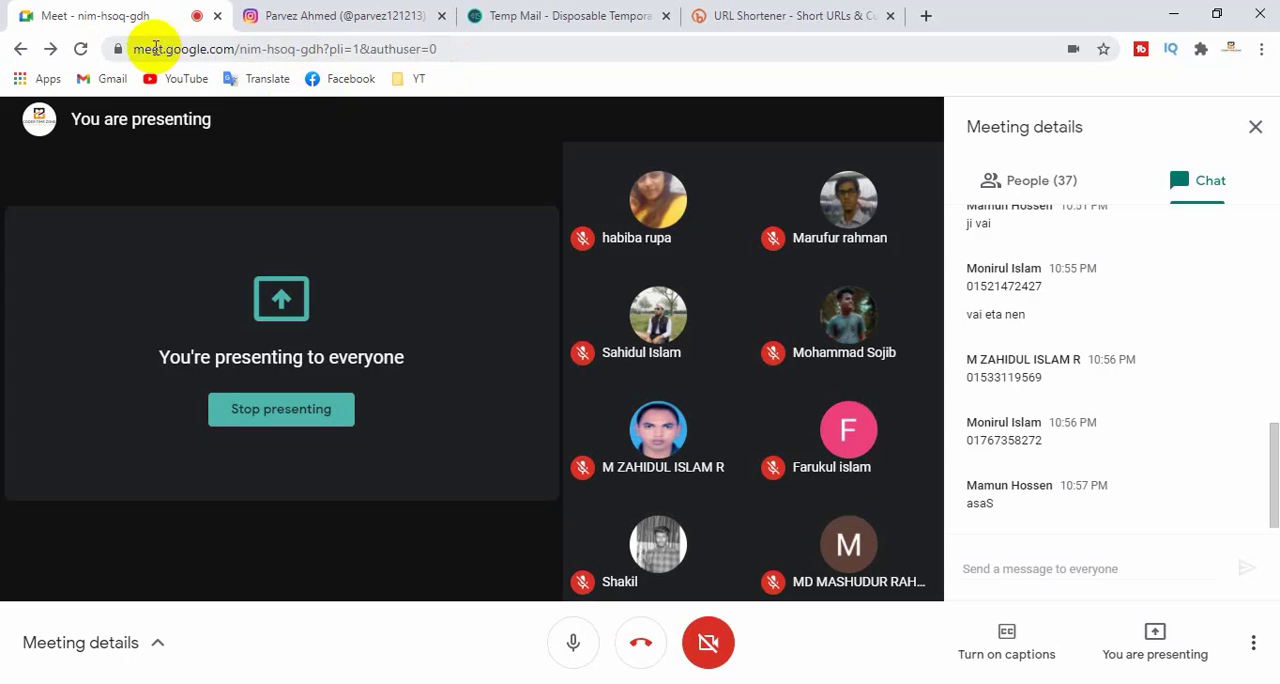
pyautogui.click(482, 50)
pyautogui.hotkey('ctrl', 'c')
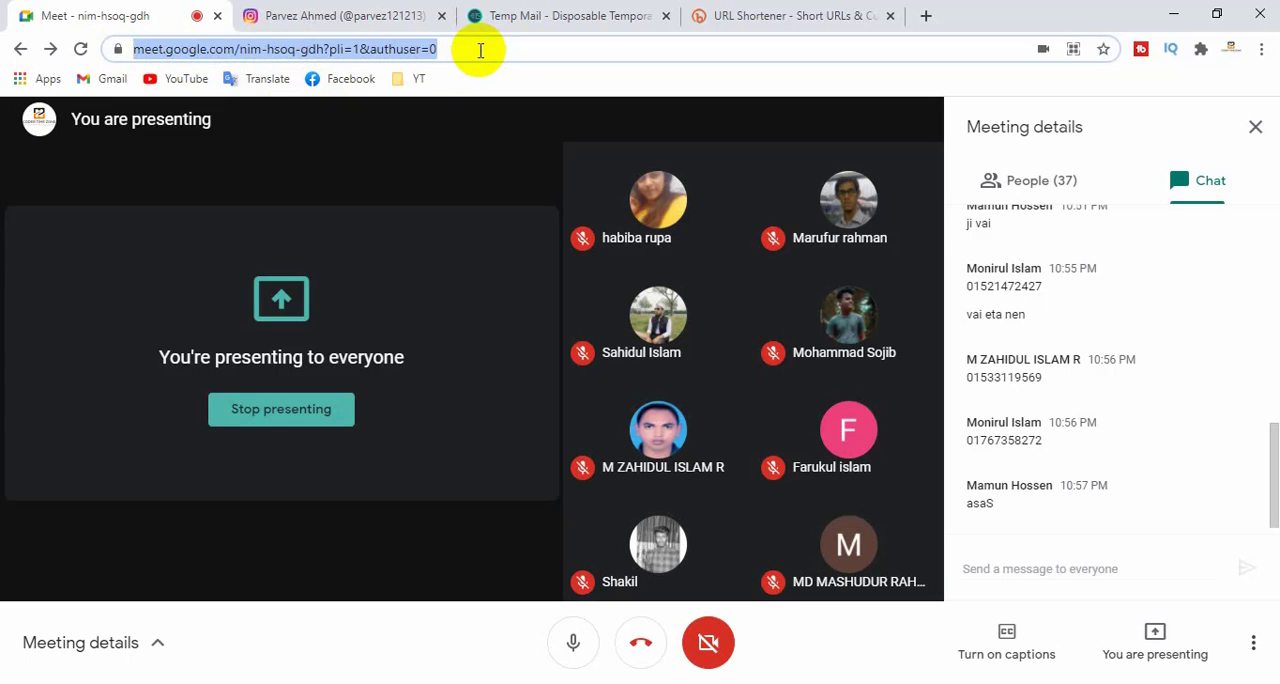
# - Paste the meeting address into Bitly's link field, dismiss the SMS promotion, and shorten the link
pyautogui.click(790, 16)
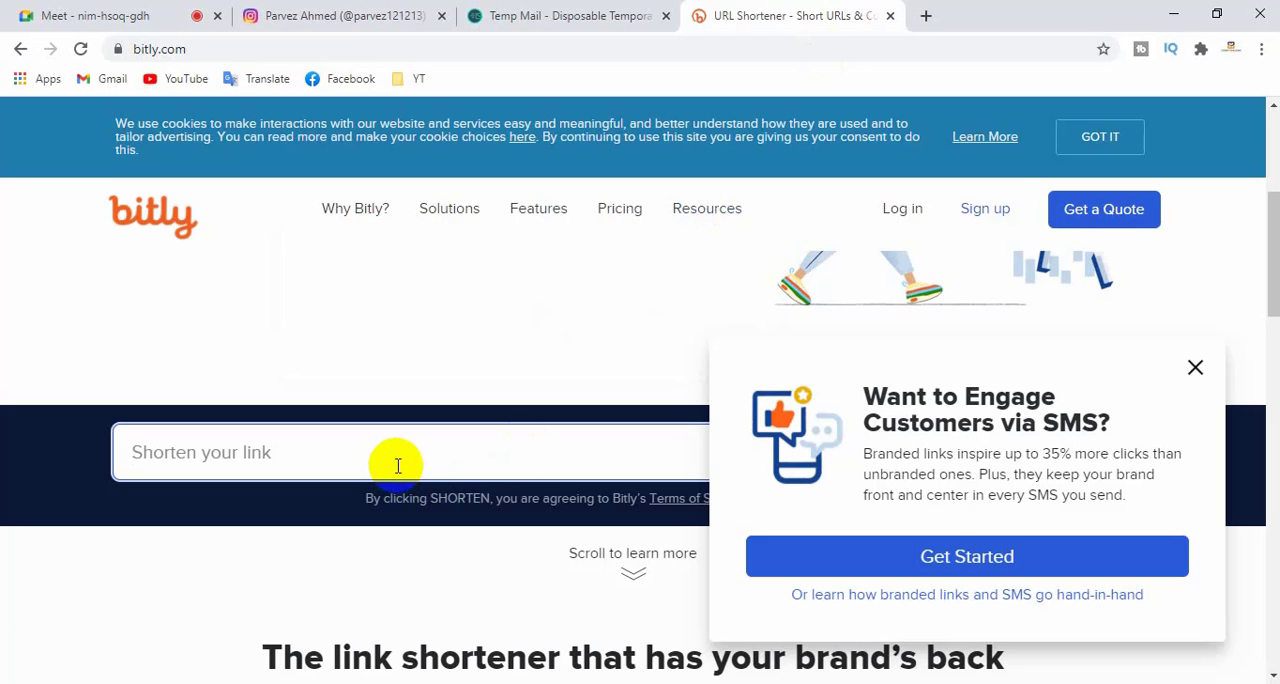
pyautogui.hotkey('ctrl', 'v')
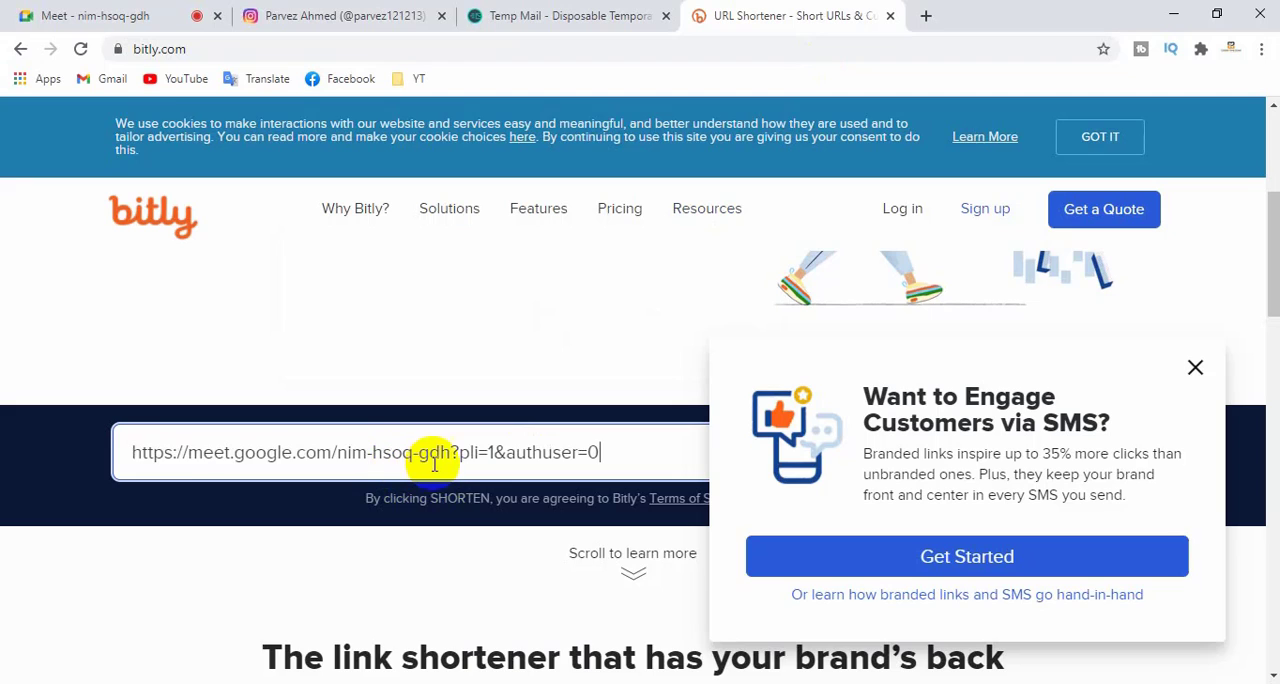
pyautogui.click(1192, 366)
pyautogui.click(1000, 465)
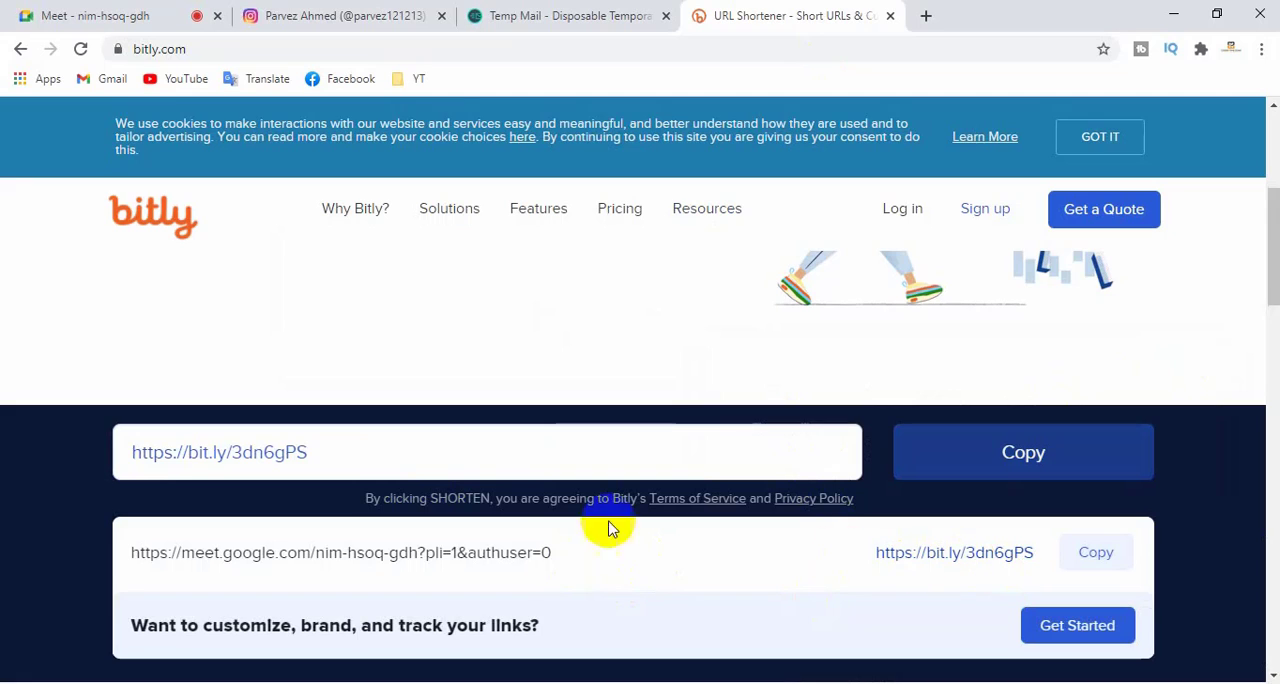
# - Highlight the original meeting address for comparison and copy the shortened bit.ly link beside it
pyautogui.moveTo(561, 562); pyautogui.dragTo(140, 552)
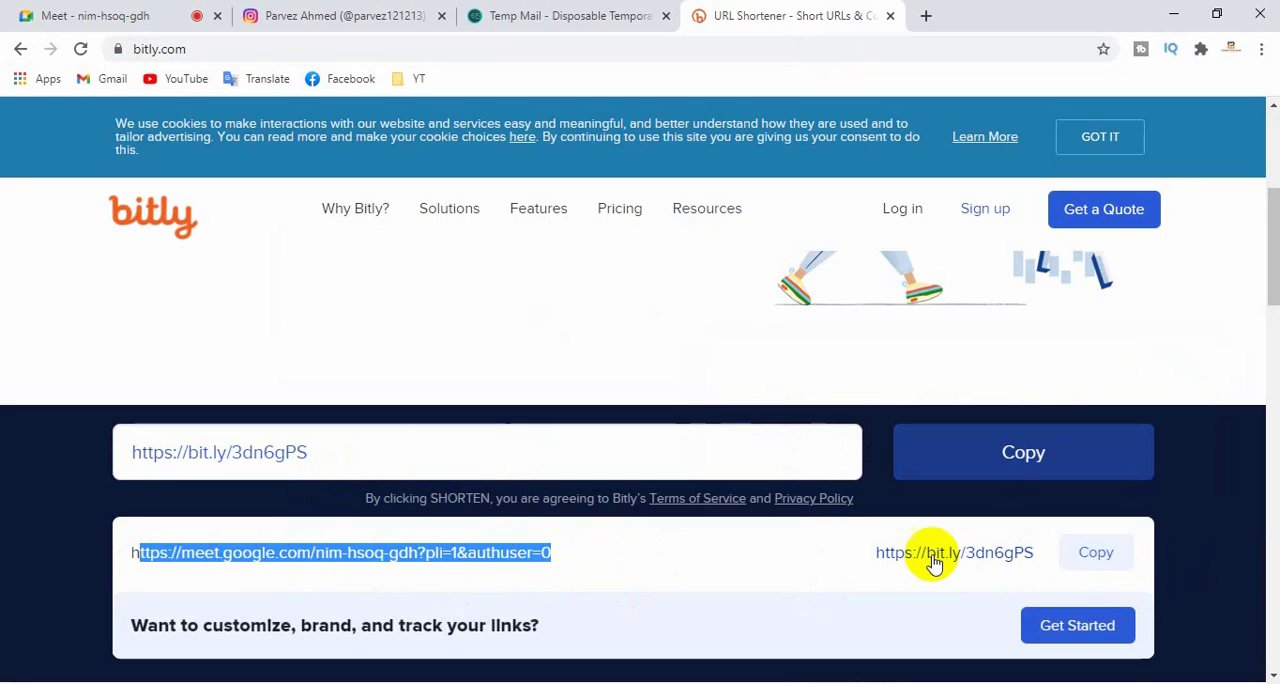
pyautogui.moveTo(866, 552); pyautogui.dragTo(1100, 558)
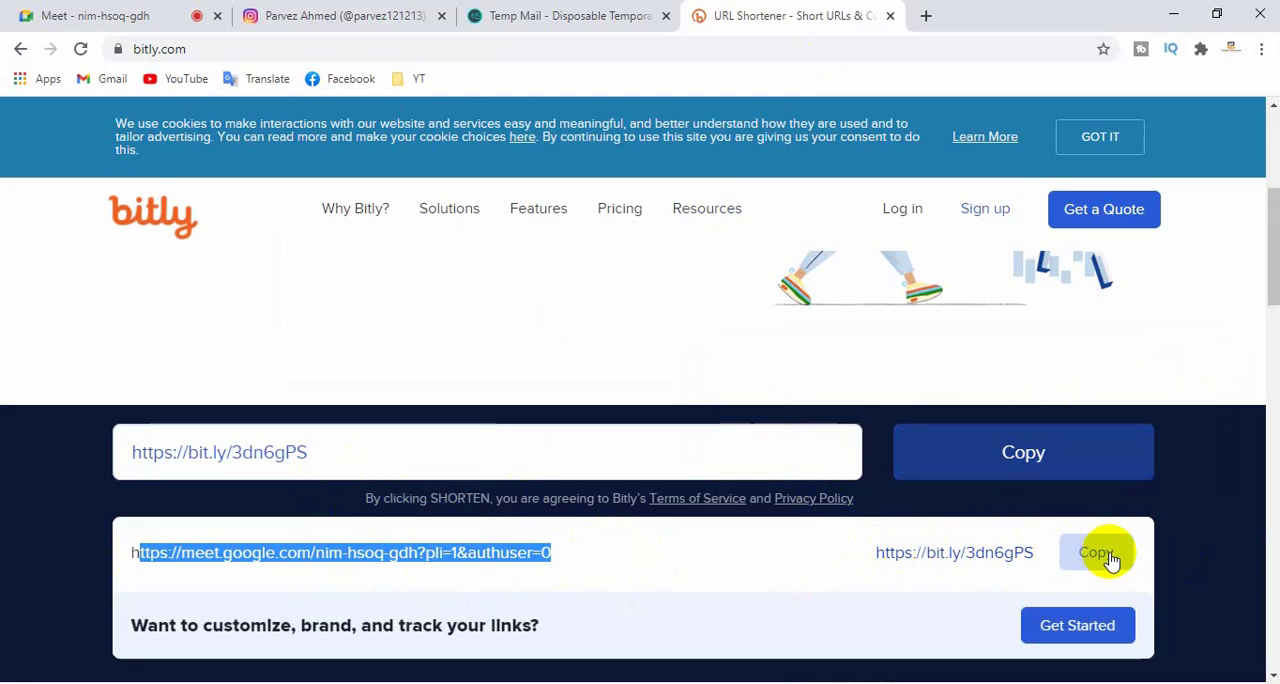
pyautogui.click(1100, 558)
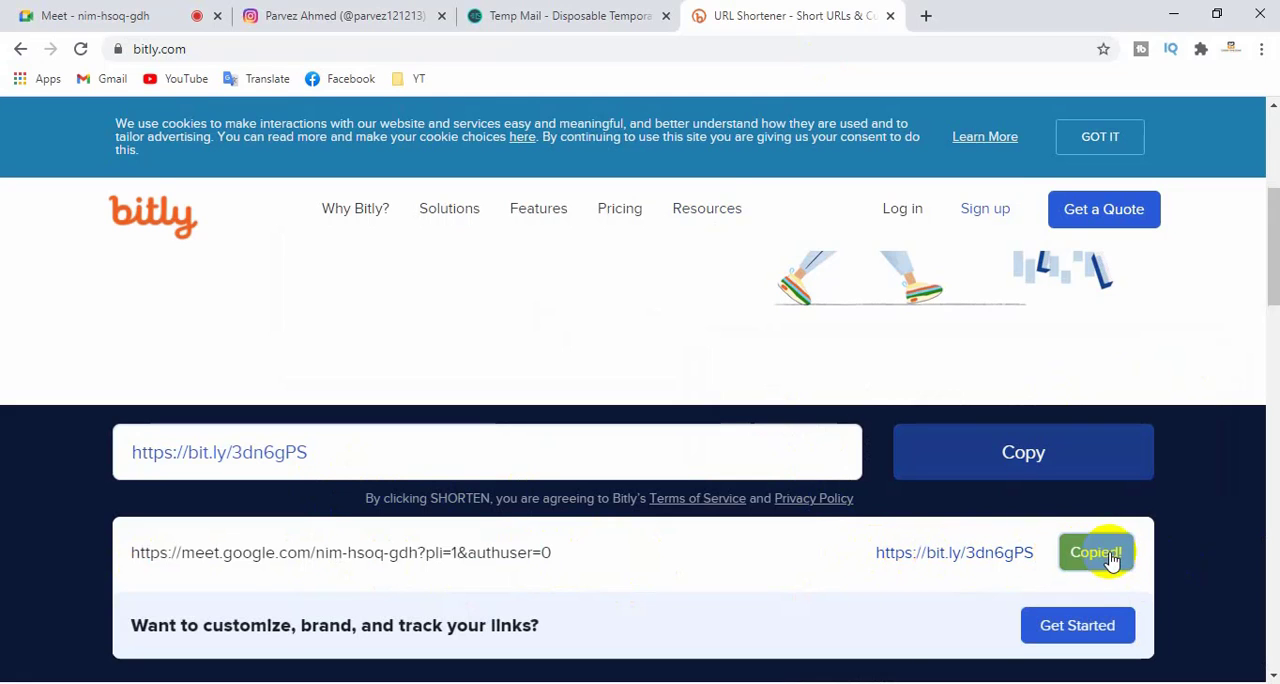
# - Paste the shortened bit.ly link into the Google search box of a new browser tab and highlight it
pyautogui.click(926, 15)
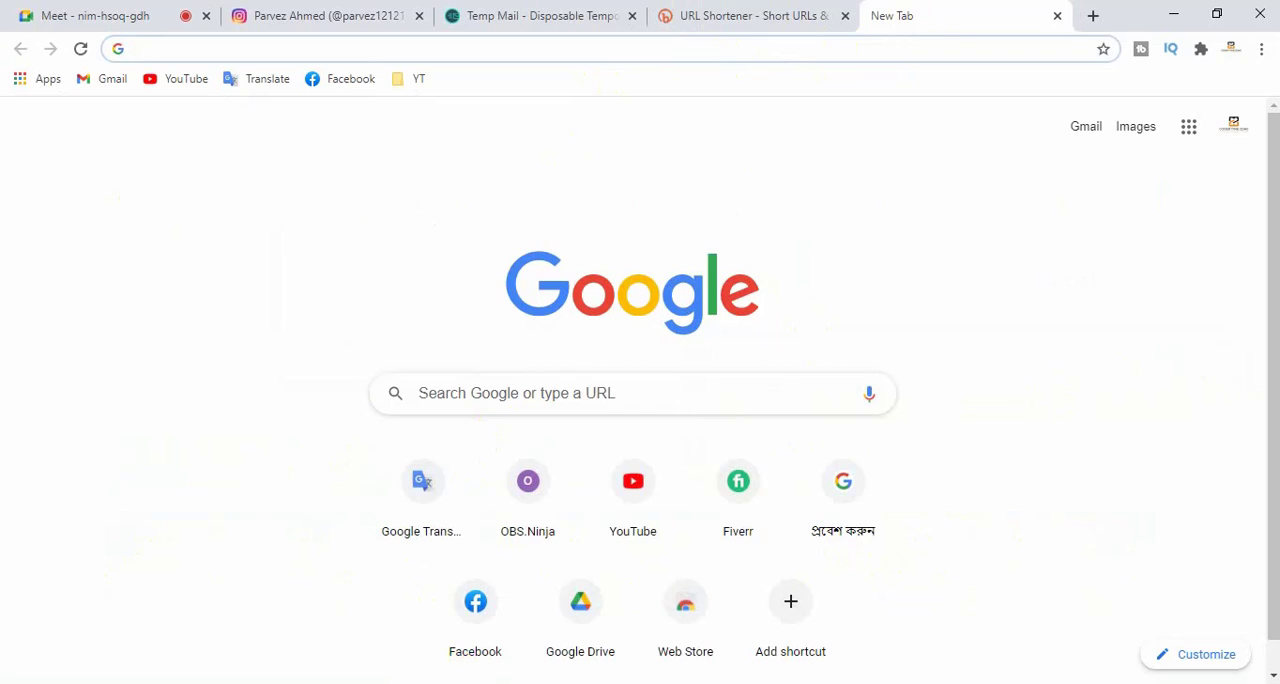
pyautogui.click(476, 395)
pyautogui.hotkey('ctrl', 'v')
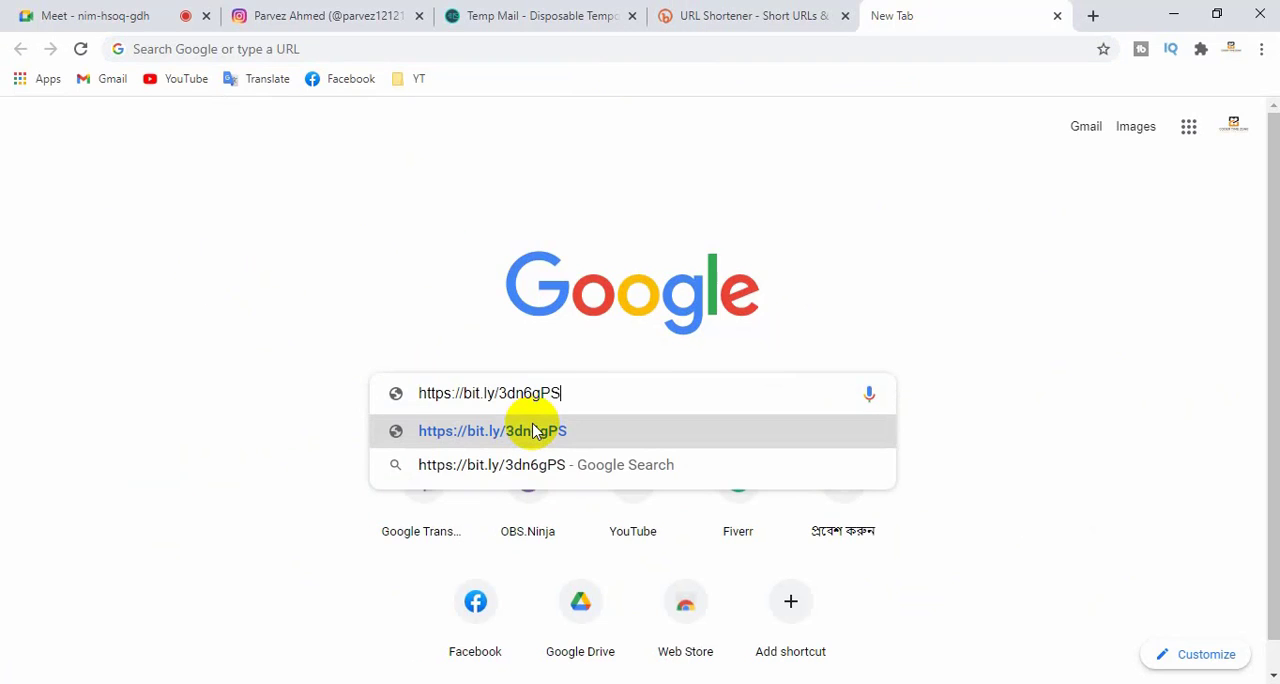
pyautogui.moveTo(569, 392); pyautogui.dragTo(357, 389)
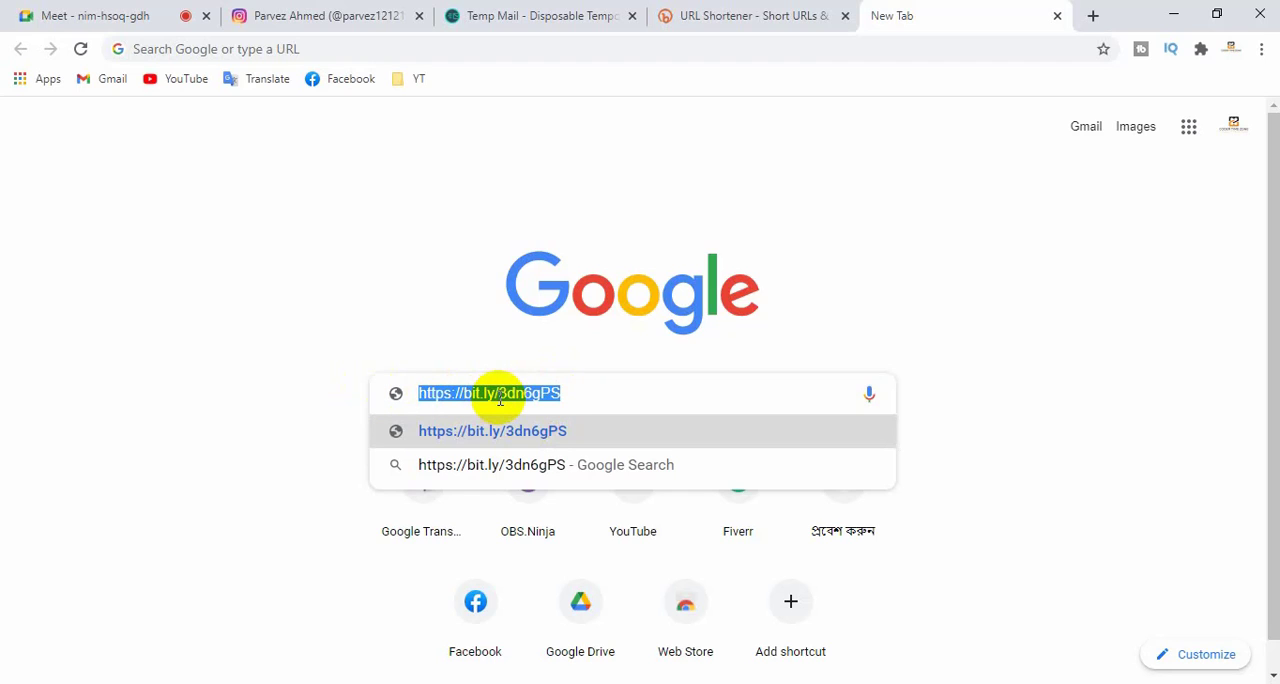
# - Compare the original Google Meet address with the shortened link listed on the Bitly page
pyautogui.click(120, 8)
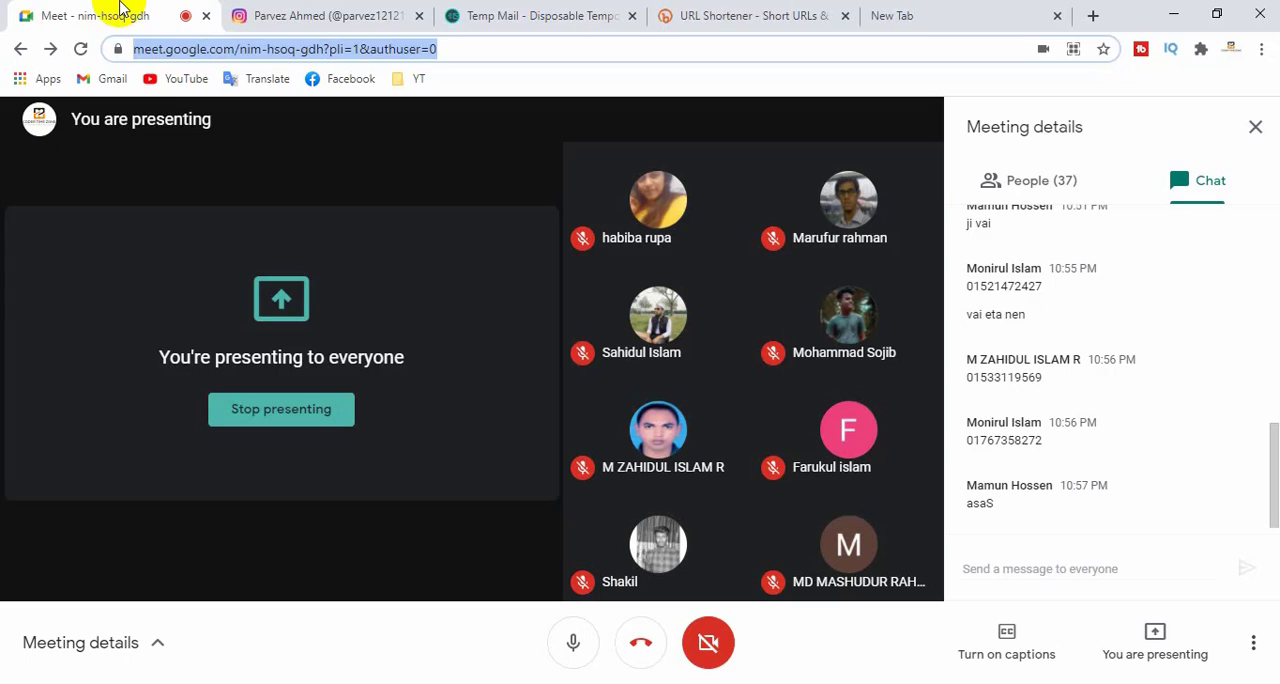
pyautogui.click(293, 174)
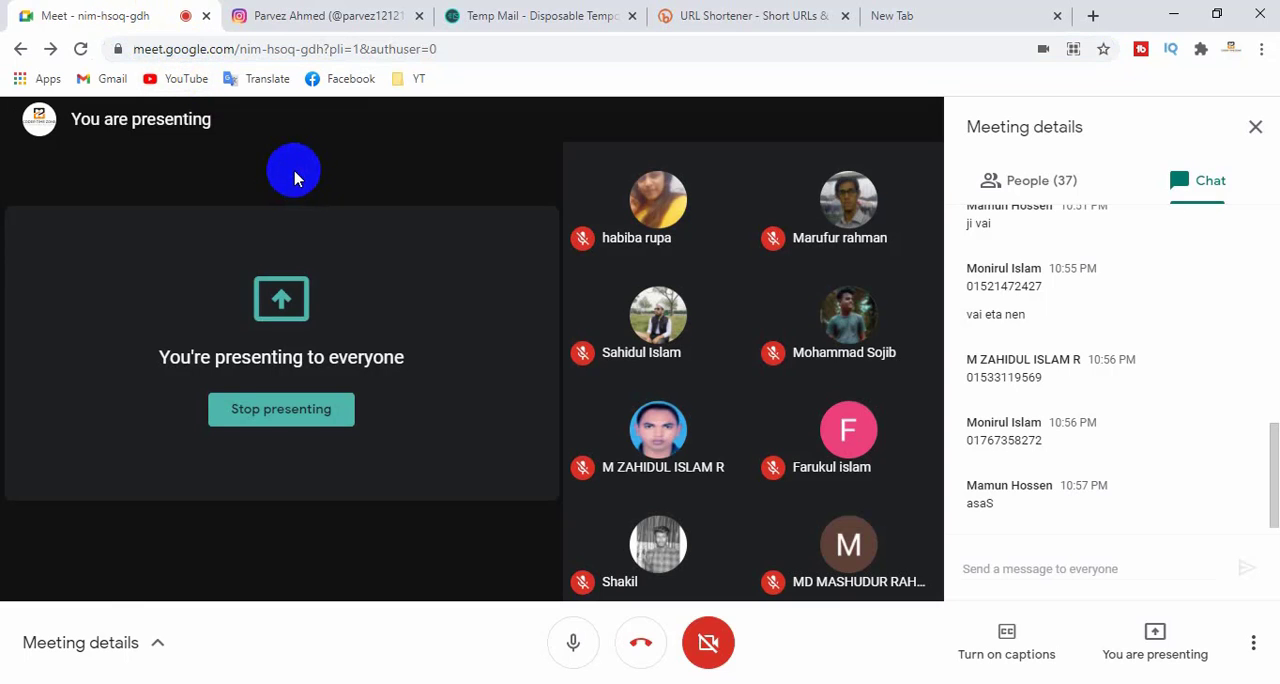
pyautogui.click(705, 15)
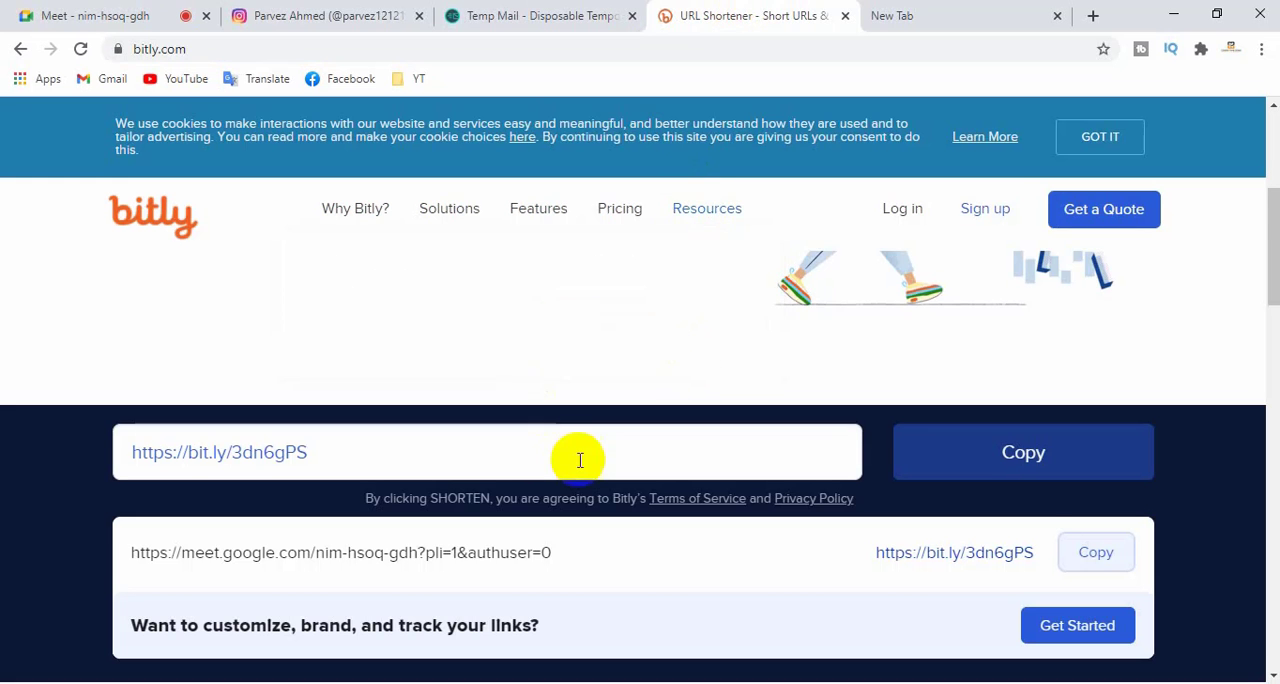
pyautogui.scroll(-2, 579, 460)
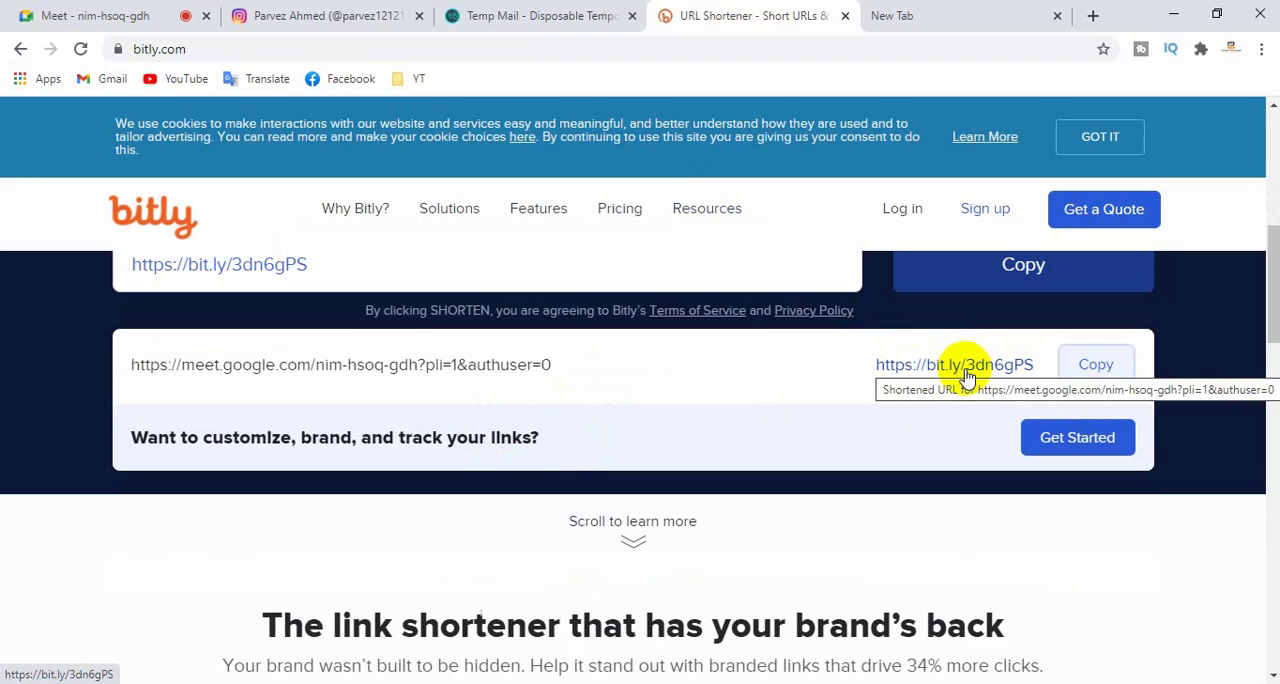
# - Return to the Instagram profile page and look over the bio and website link
pyautogui.click(486, 15)
pyautogui.click(390, 16)
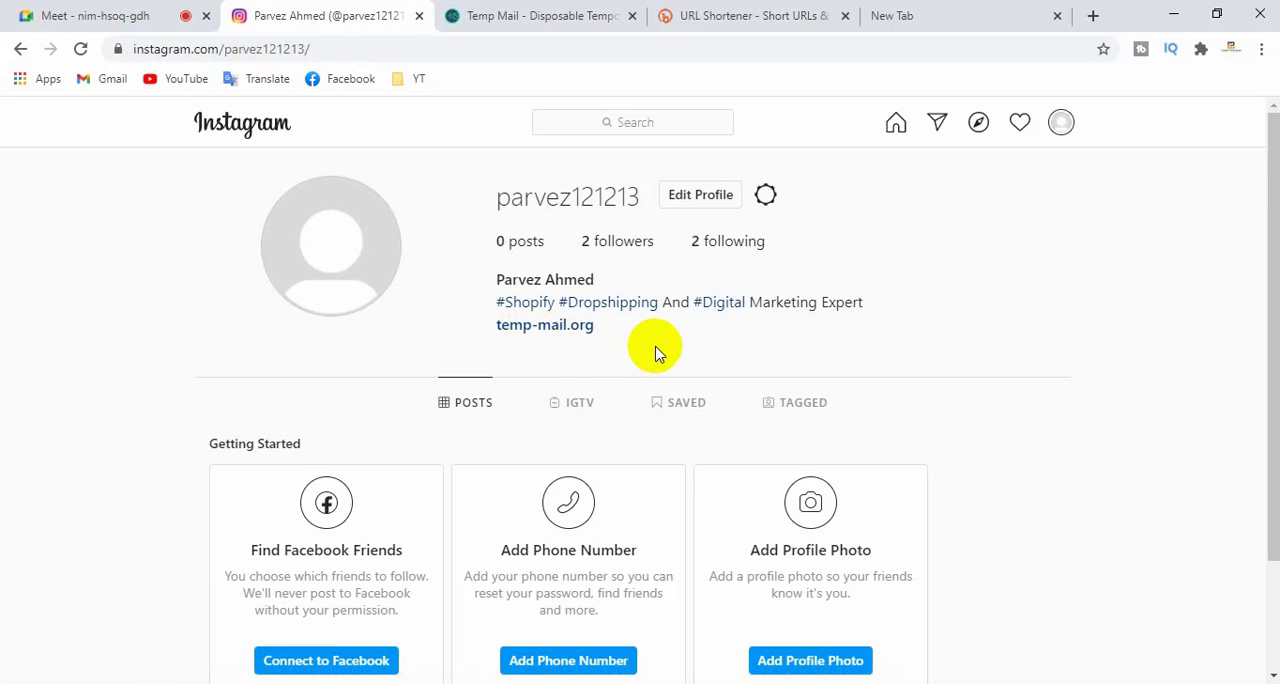
pyautogui.scroll(-1, 655, 352)
pyautogui.scroll(1, 654, 351)
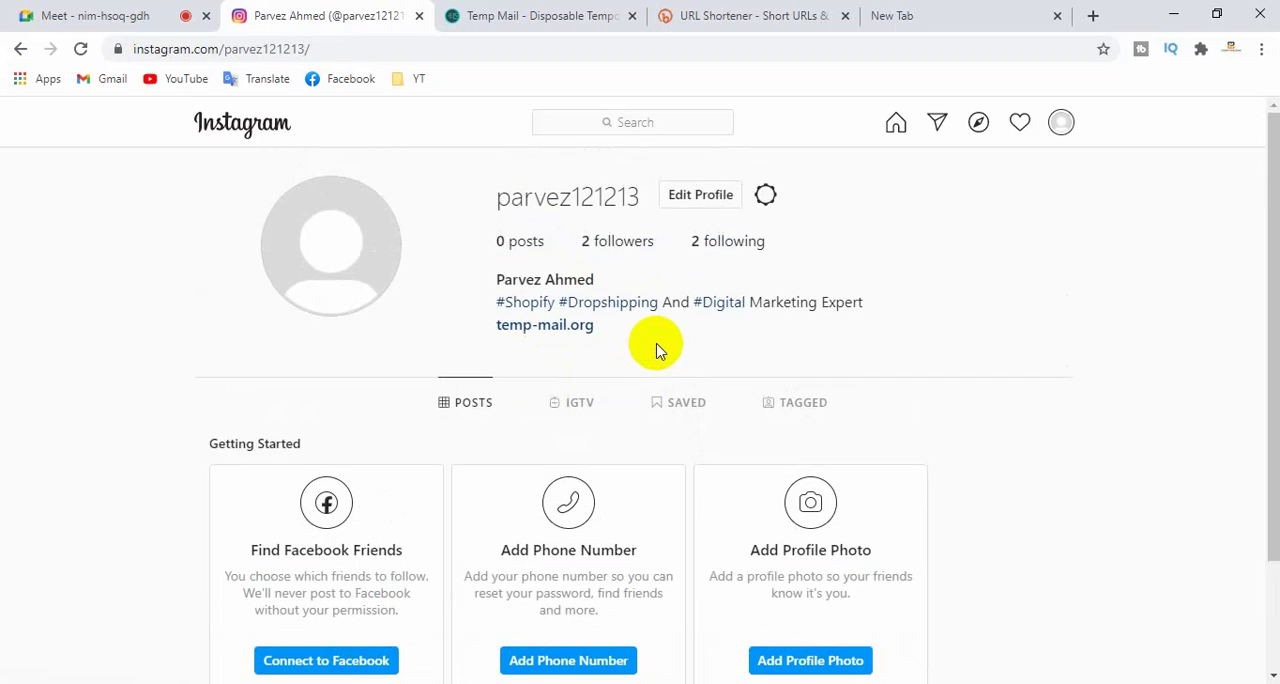
# - Open the #Shopify hashtag from the bio, look through its top and most recent posts, and return to the profile
pyautogui.click(530, 302)
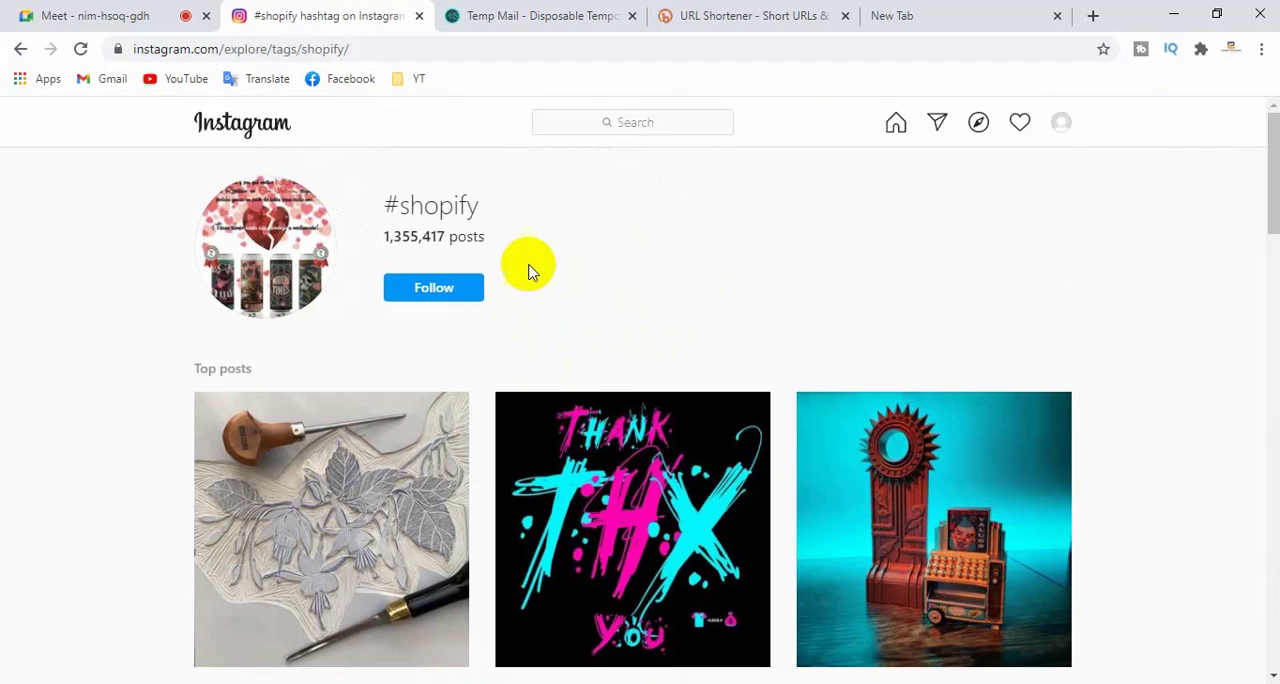
pyautogui.moveTo(490, 208); pyautogui.dragTo(408, 204)
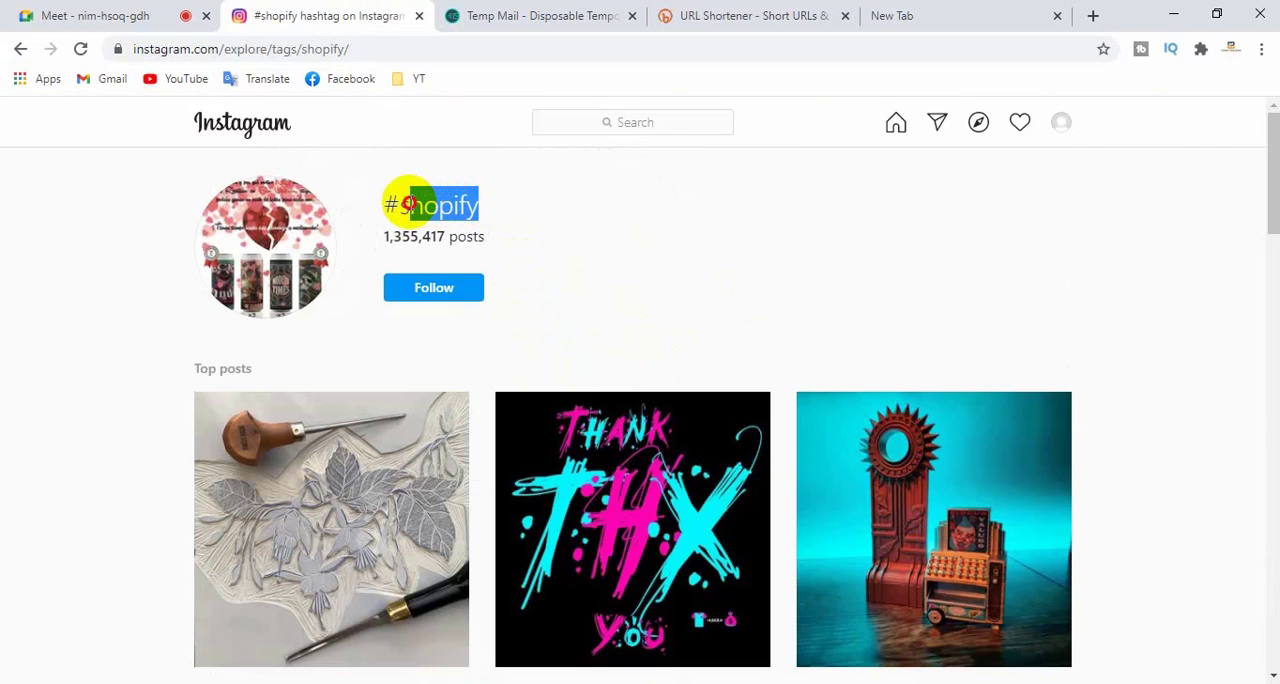
pyautogui.scroll(-2, 466, 552)
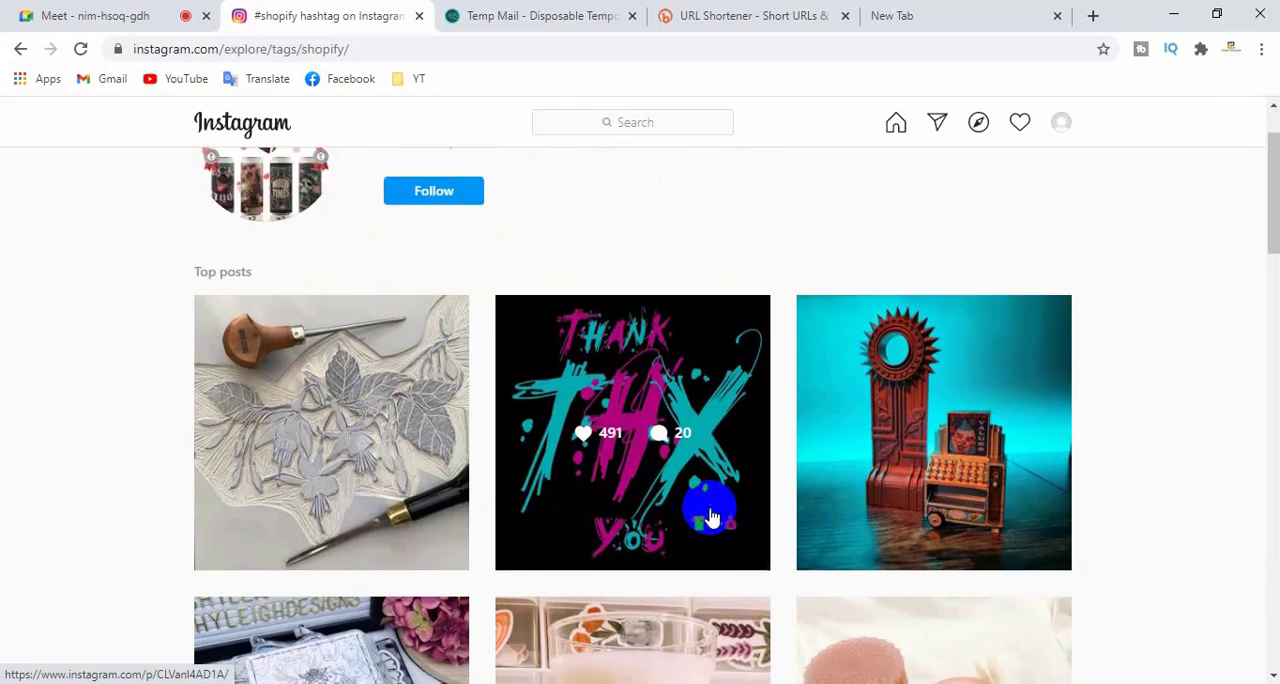
pyautogui.scroll(-8, 500, 490)
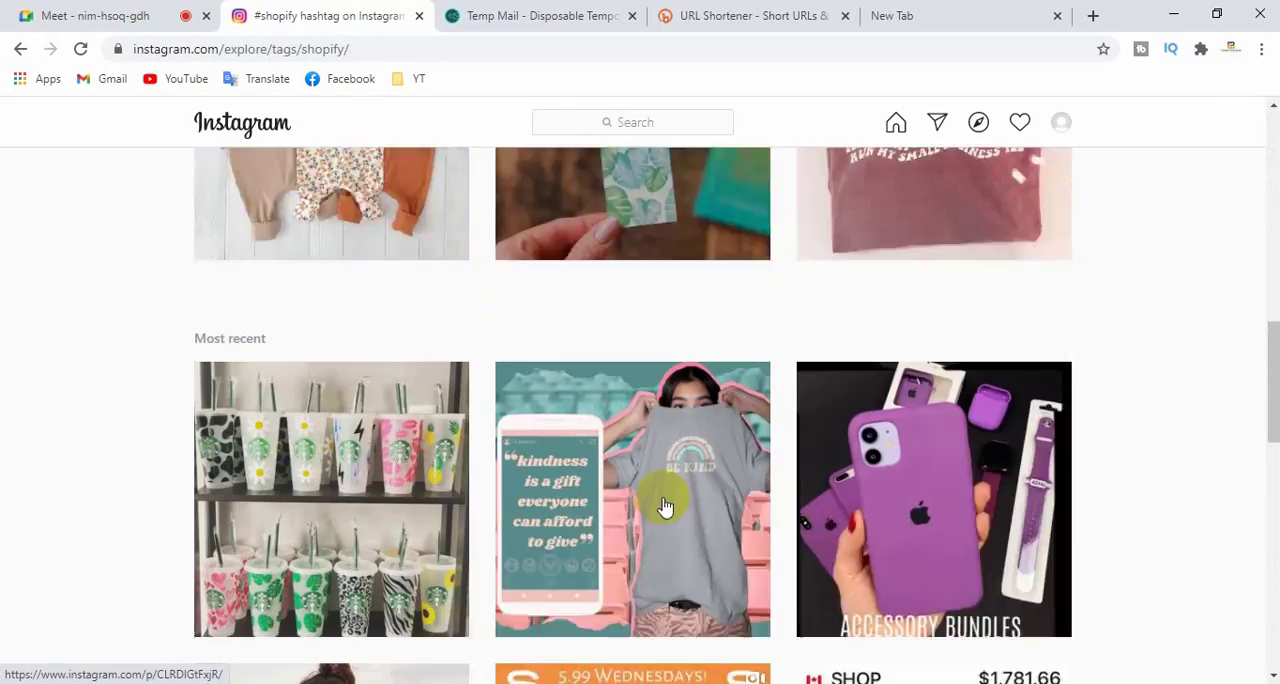
pyautogui.scroll(10, 665, 507)
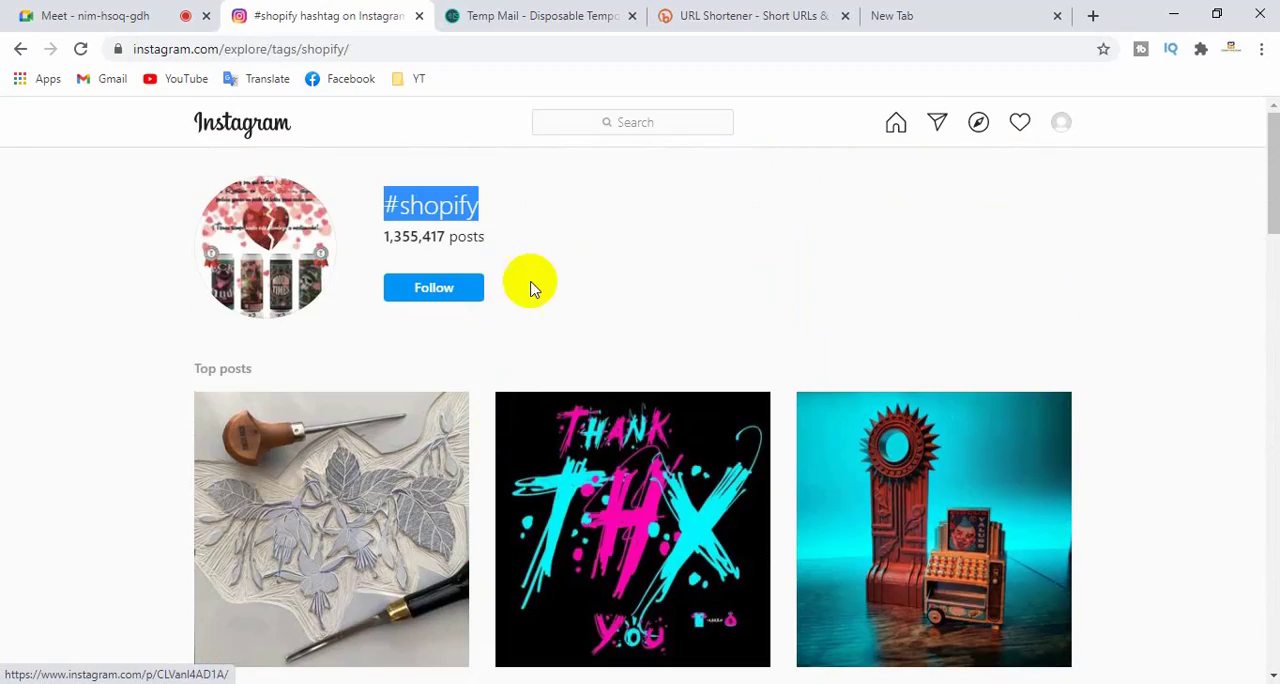
pyautogui.click(463, 207)
pyautogui.moveTo(389, 199)
pyautogui.mouseDown()
pyautogui.moveTo(473, 203)
pyautogui.moveTo(384, 200)
pyautogui.mouseUp()
pyautogui.click(504, 207)
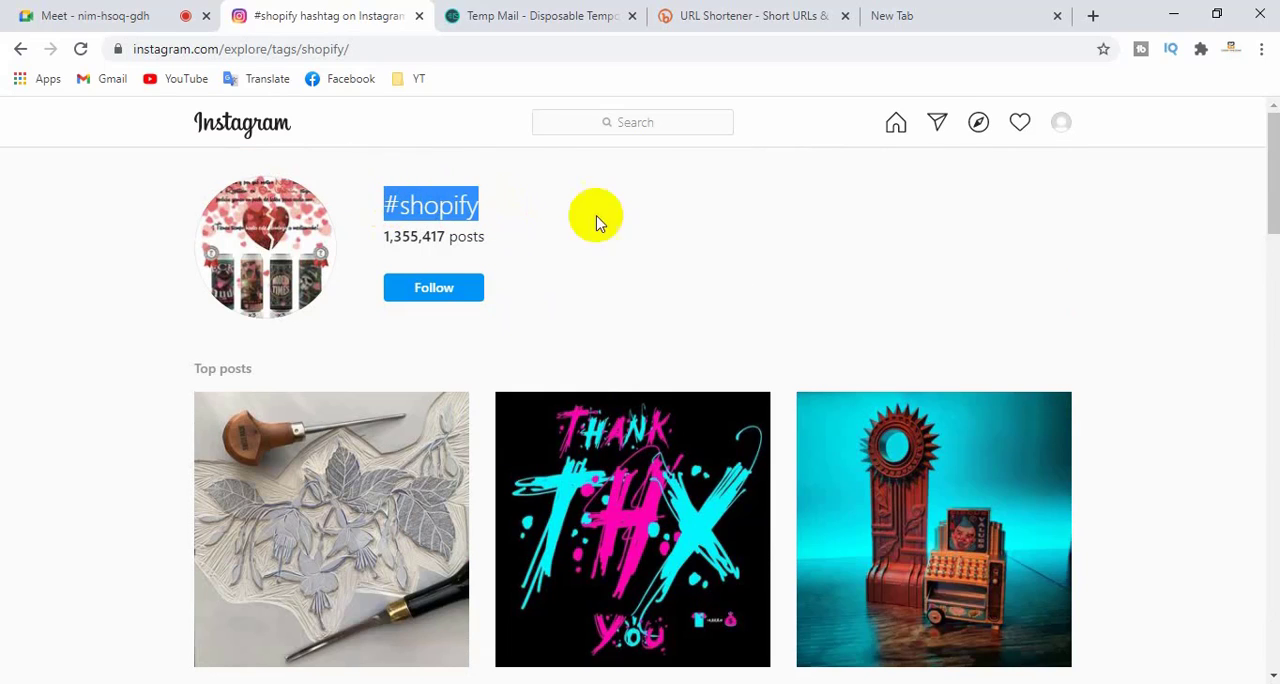
pyautogui.click(654, 214)
pyautogui.click(20, 48)
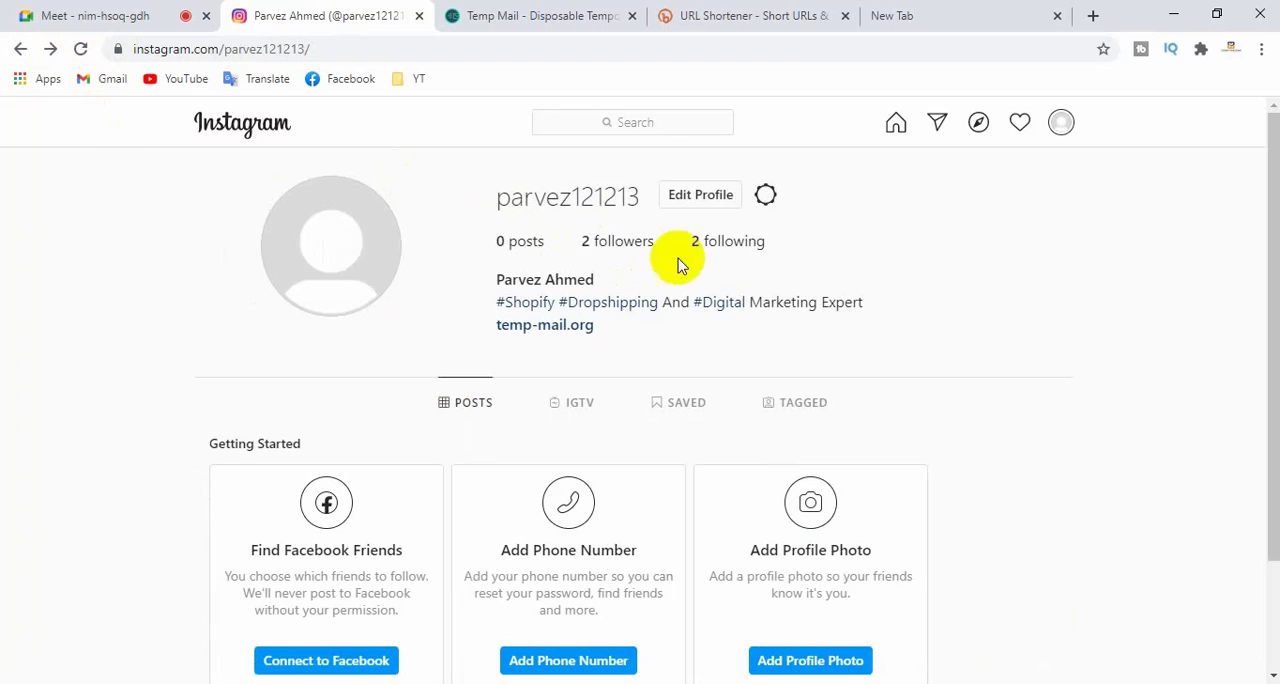
# - Open the #Dropshipping hashtag from the bio, check its post count and top posts, and go back to the profile
pyautogui.click(604, 306)
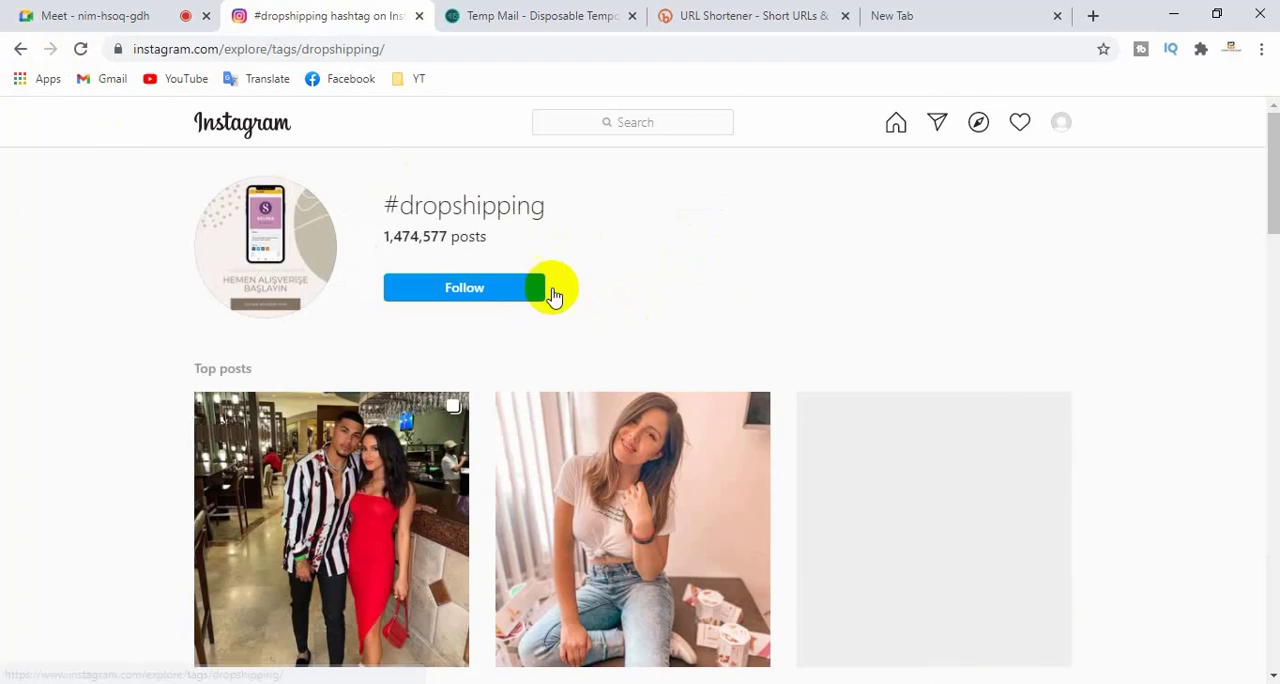
pyautogui.moveTo(386, 237); pyautogui.dragTo(489, 246)
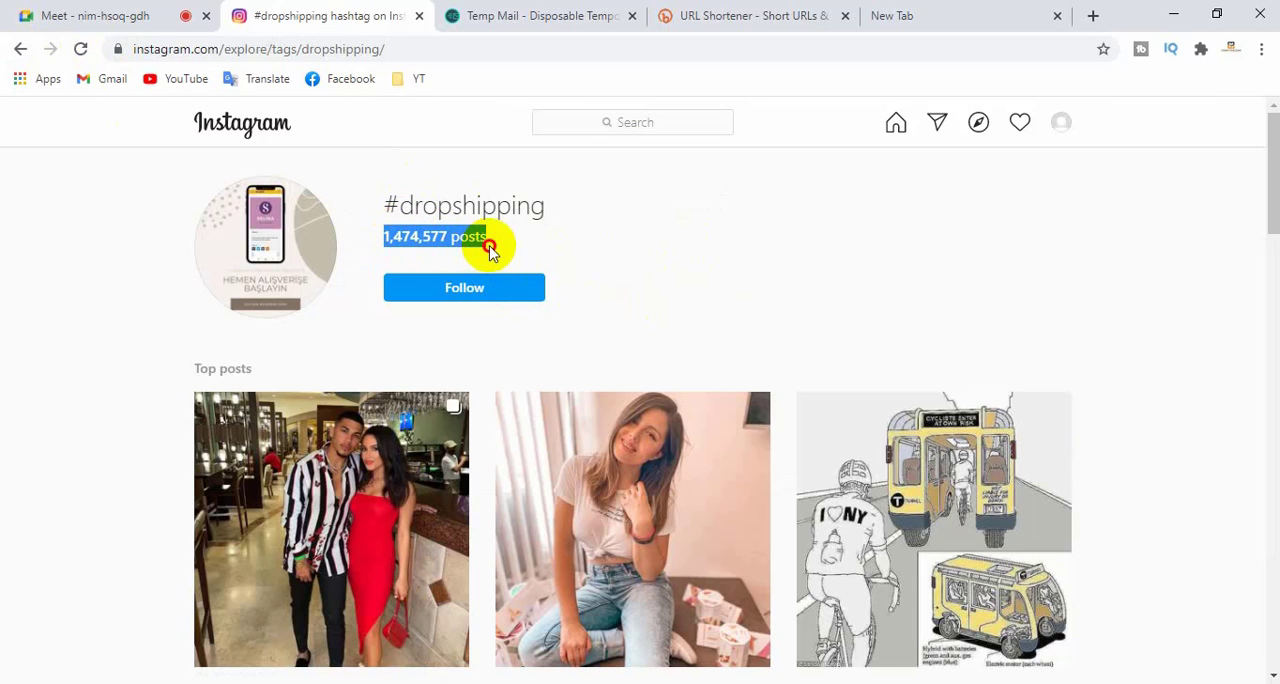
pyautogui.click(549, 231)
pyautogui.scroll(-8, 591, 429)
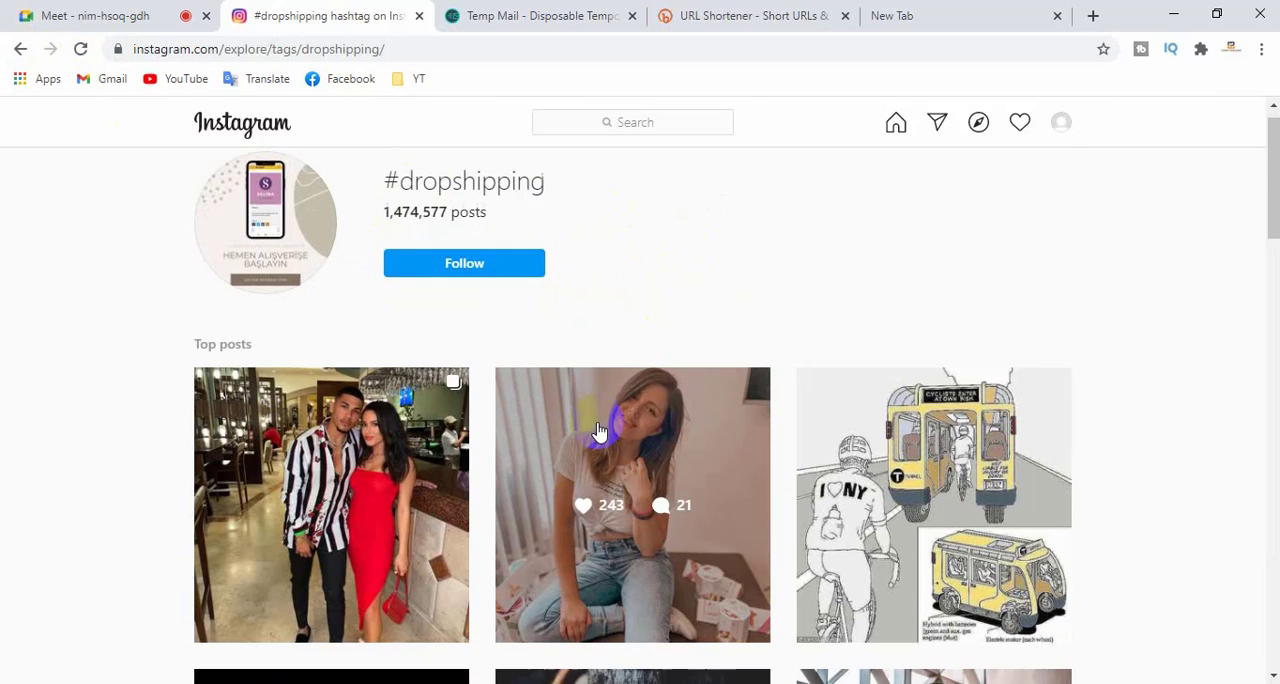
pyautogui.scroll(-3, 590, 430)
pyautogui.scroll(15, 590, 430)
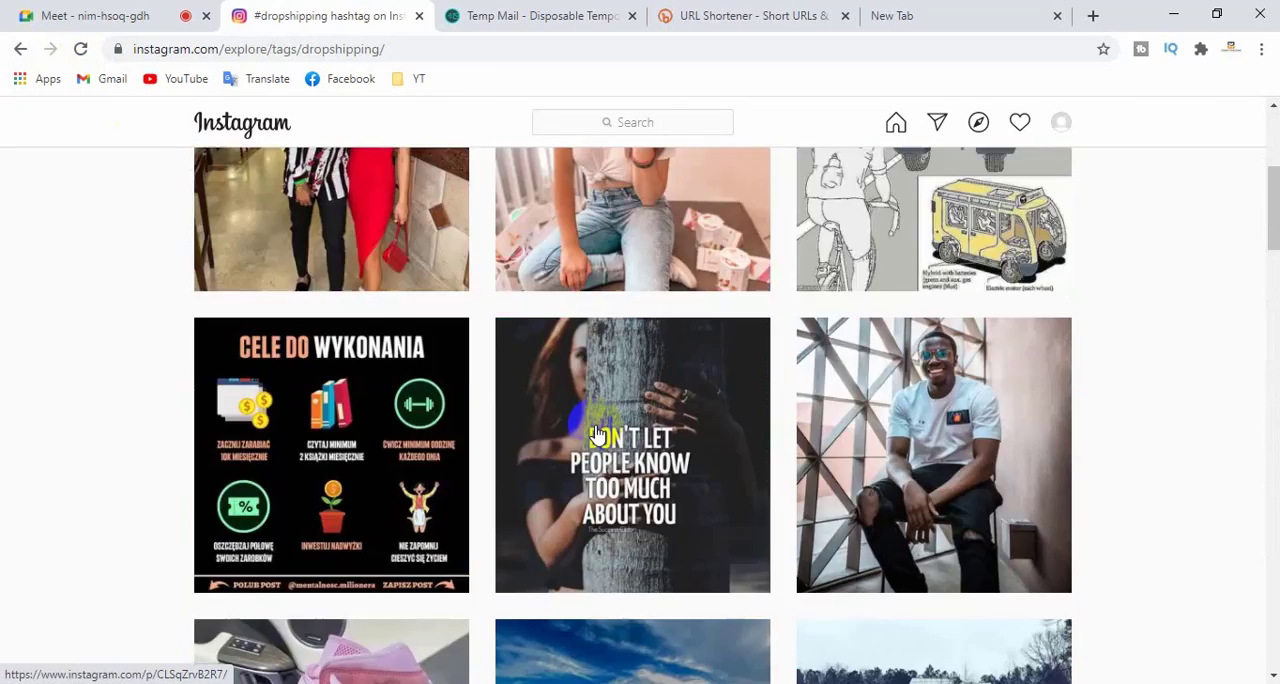
pyautogui.click(21, 49)
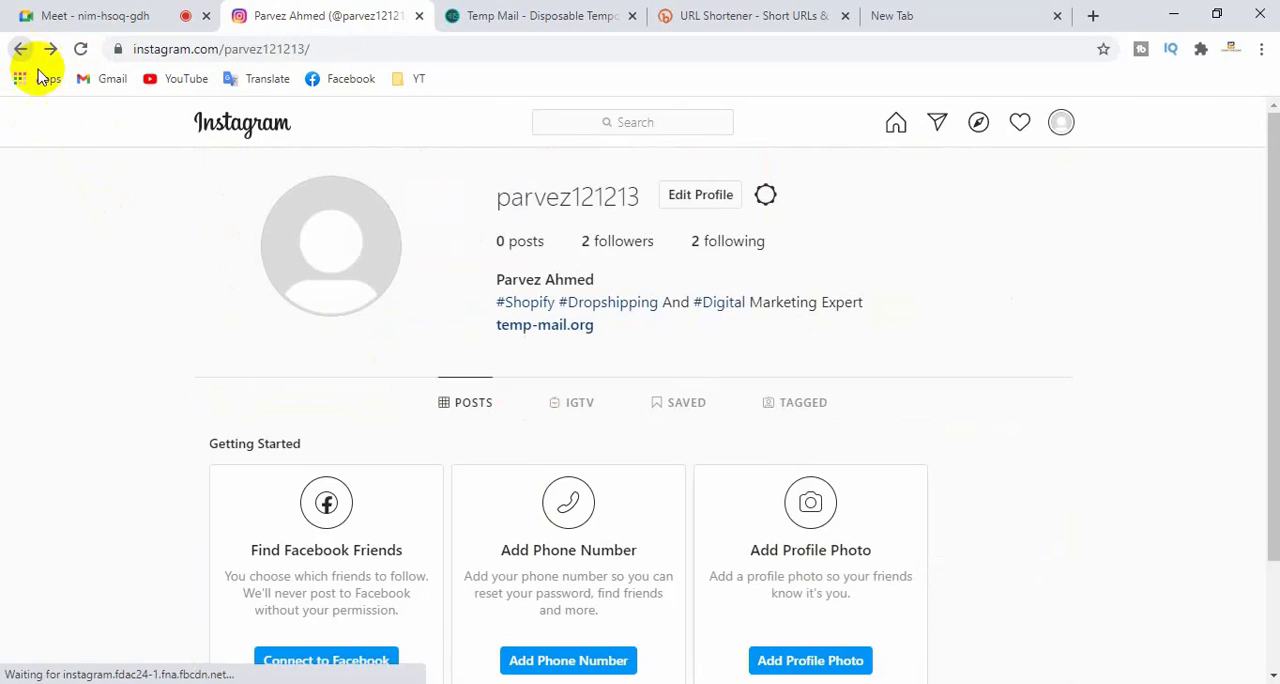
# - Open the profile's temp-mail.org website link again and close the tab it opens
pyautogui.click(588, 325)
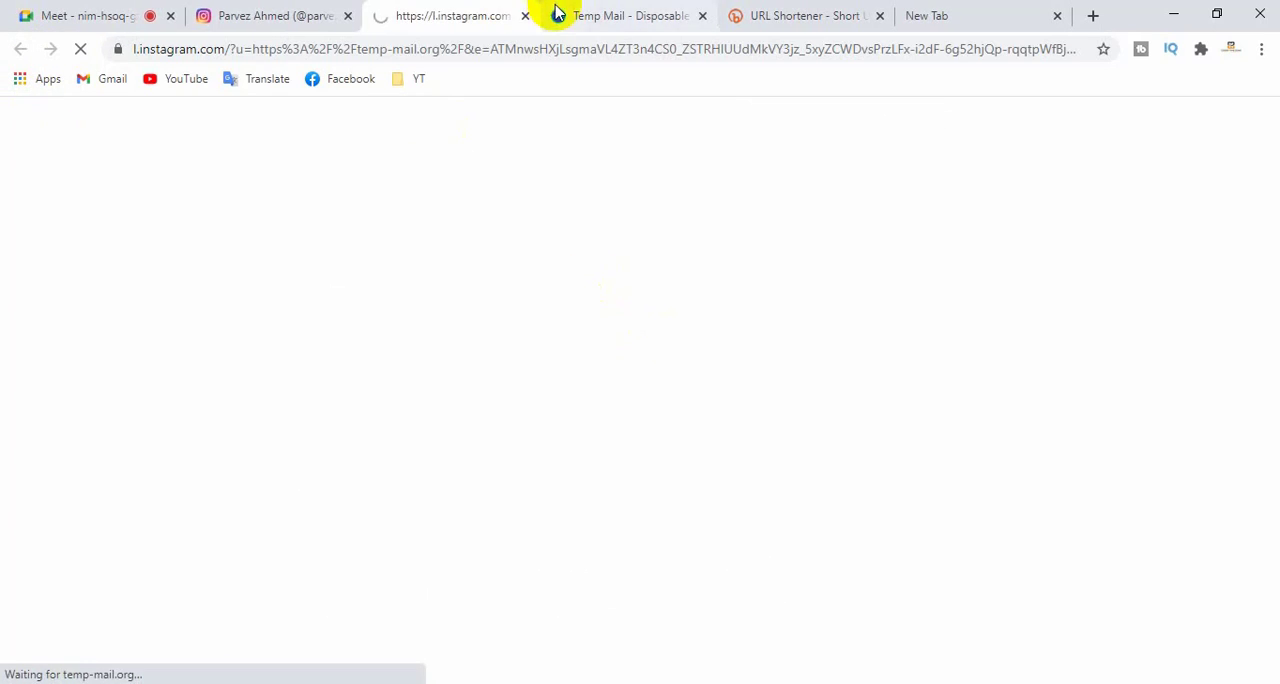
pyautogui.click(523, 15)
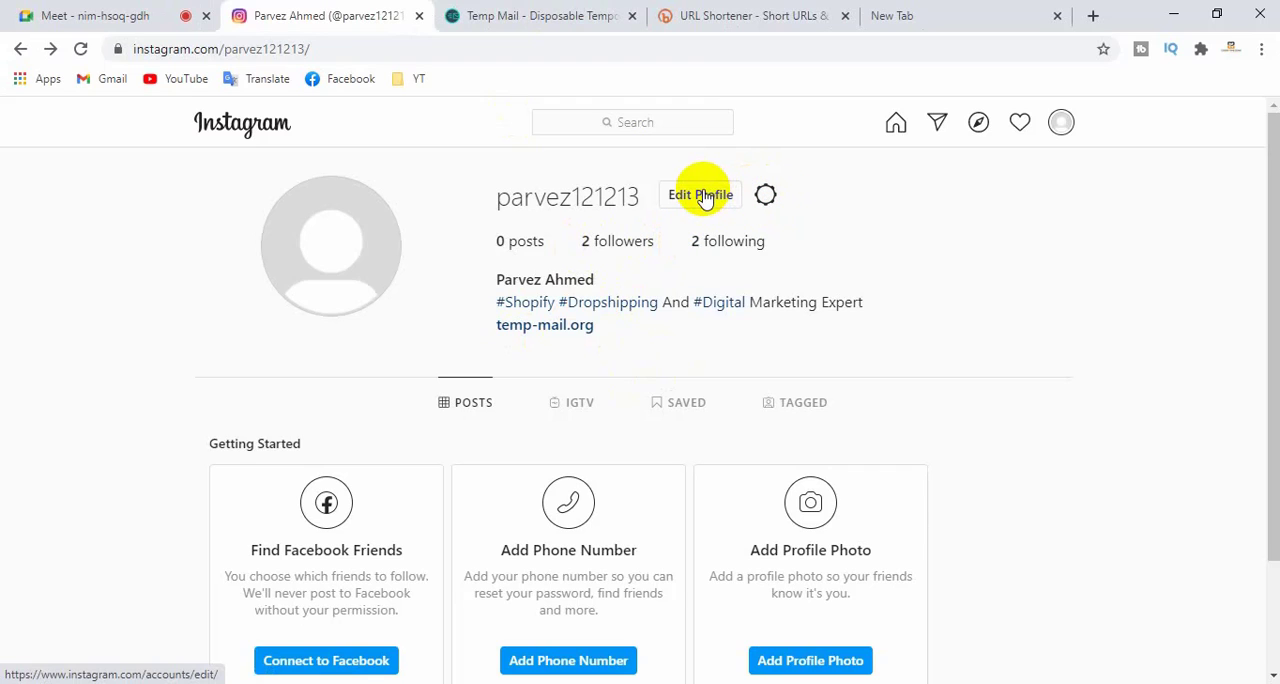
# - View the profile's options list, close it, and look over the Edit Profile form and categories in the account settings
pyautogui.click(765, 195)
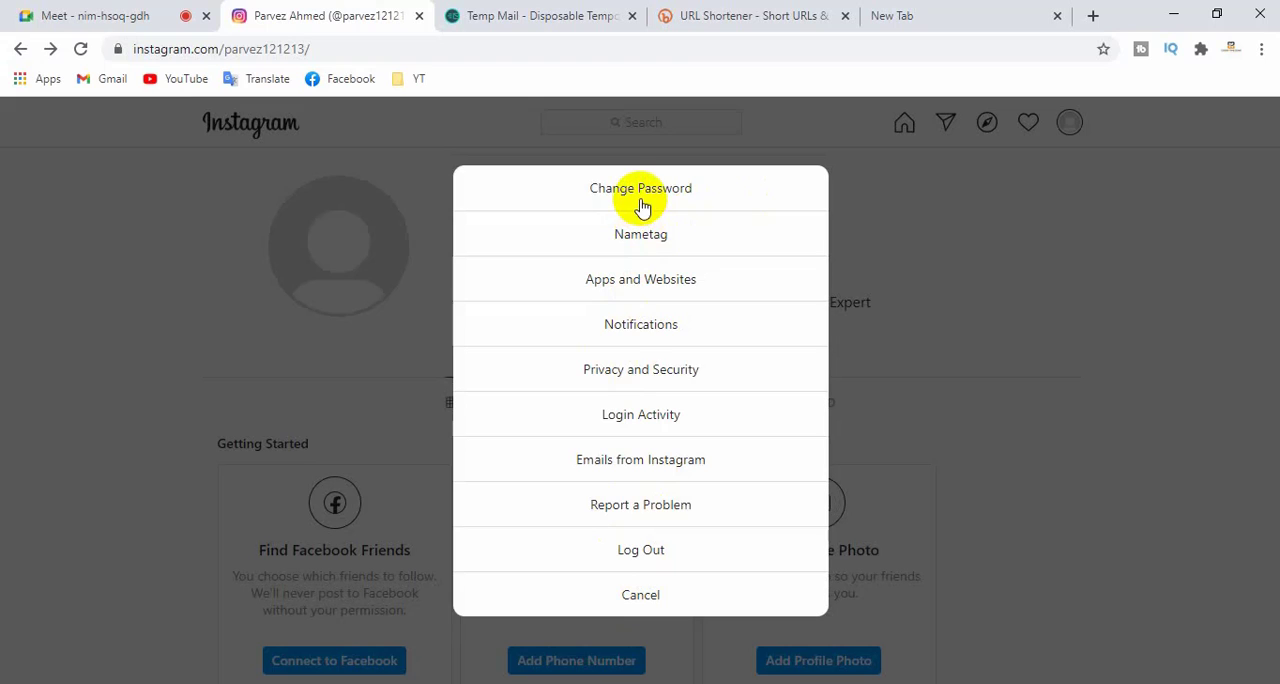
pyautogui.click(883, 421)
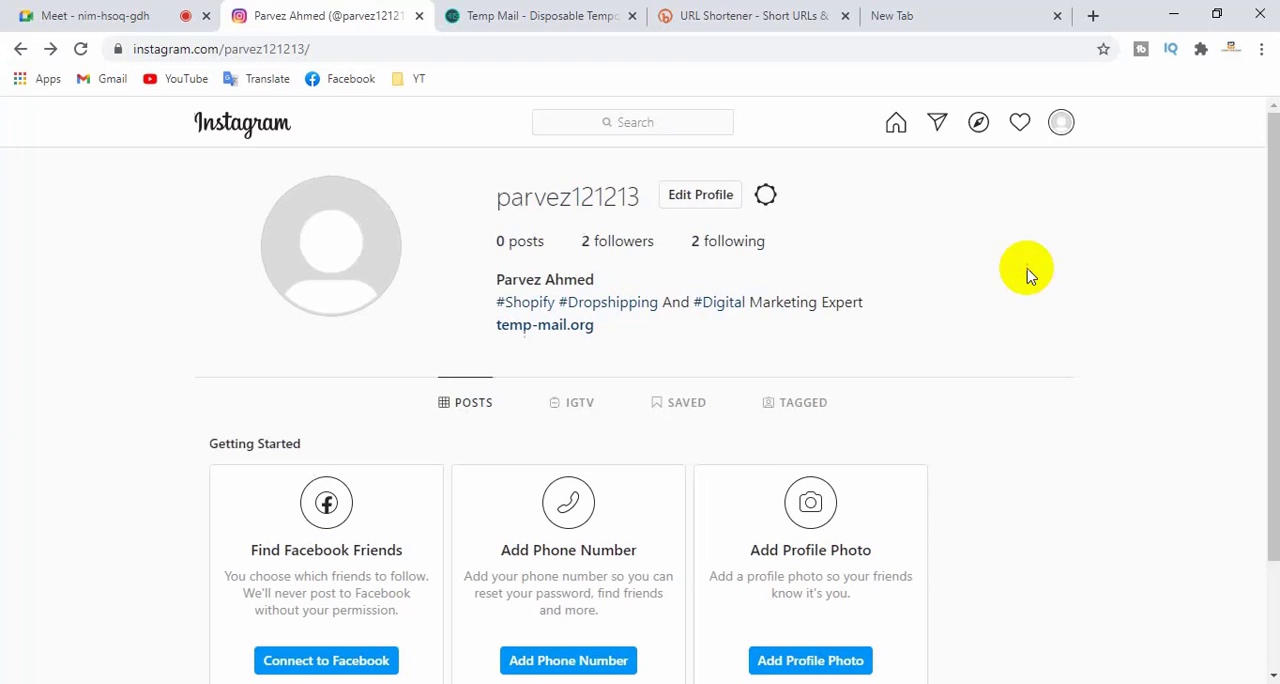
pyautogui.click(1060, 125)
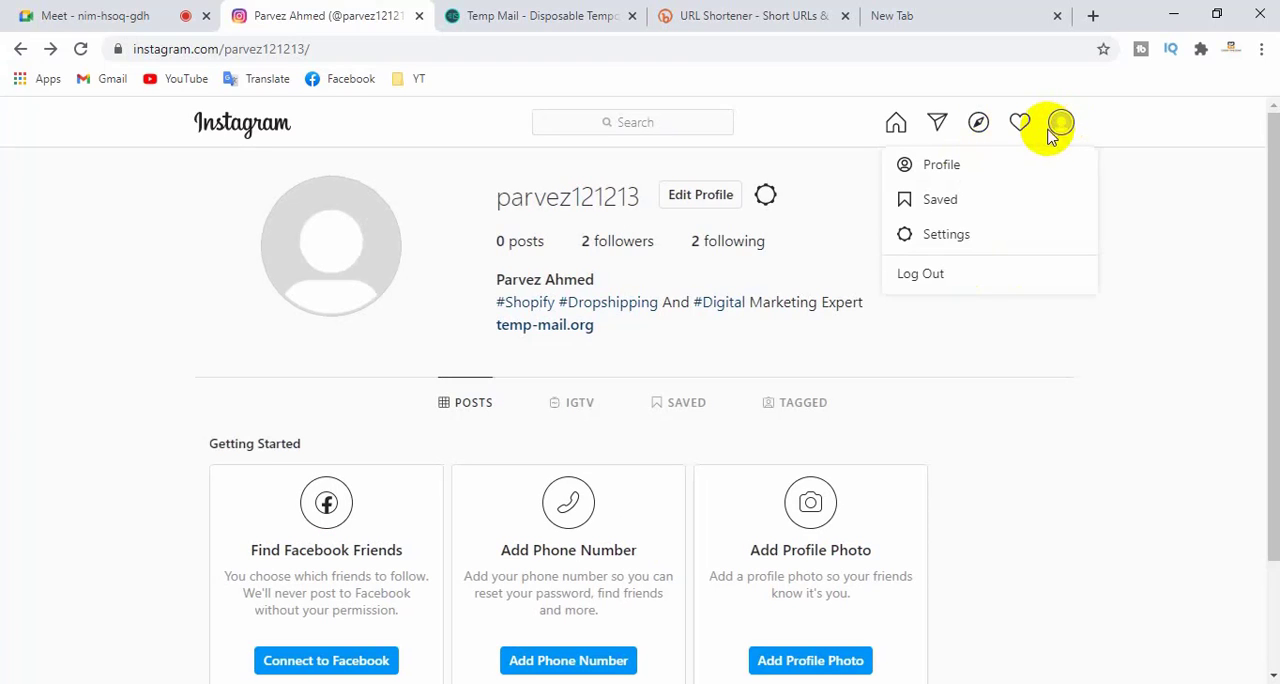
pyautogui.click(957, 236)
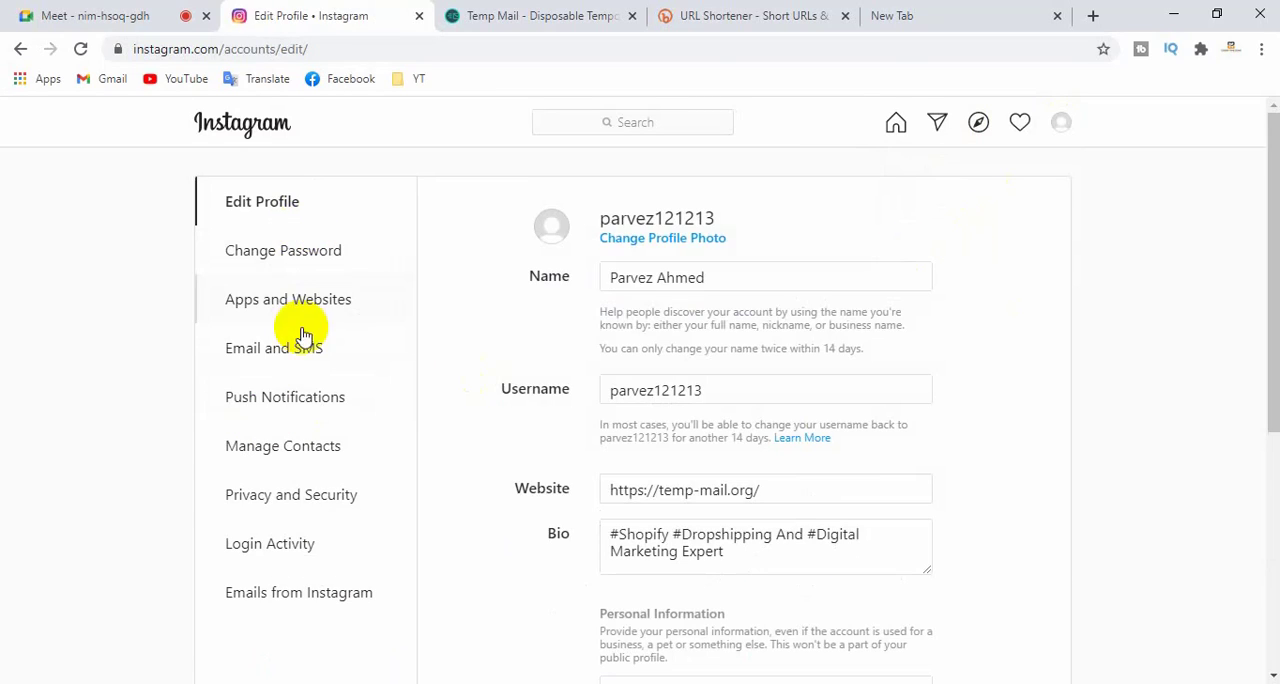
pyautogui.scroll(-4, 286, 532)
pyautogui.scroll(4, 290, 535)
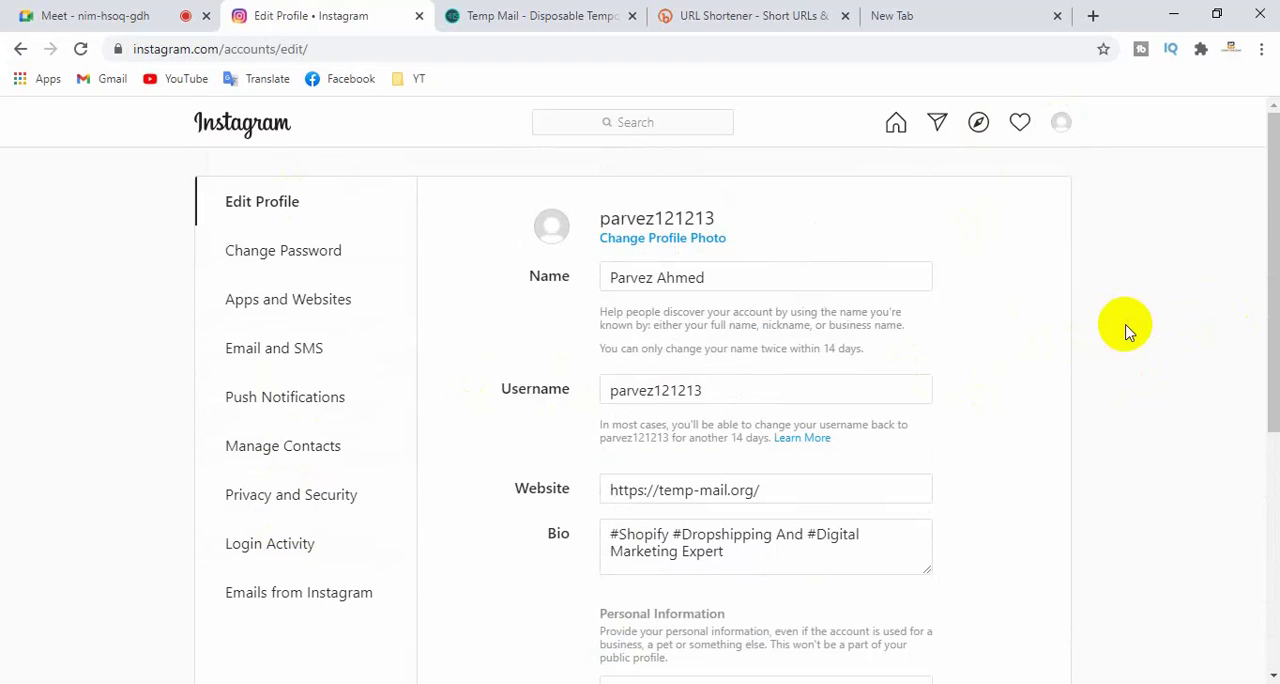
pyautogui.scroll(-4, 988, 391)
pyautogui.scroll(4, 990, 395)
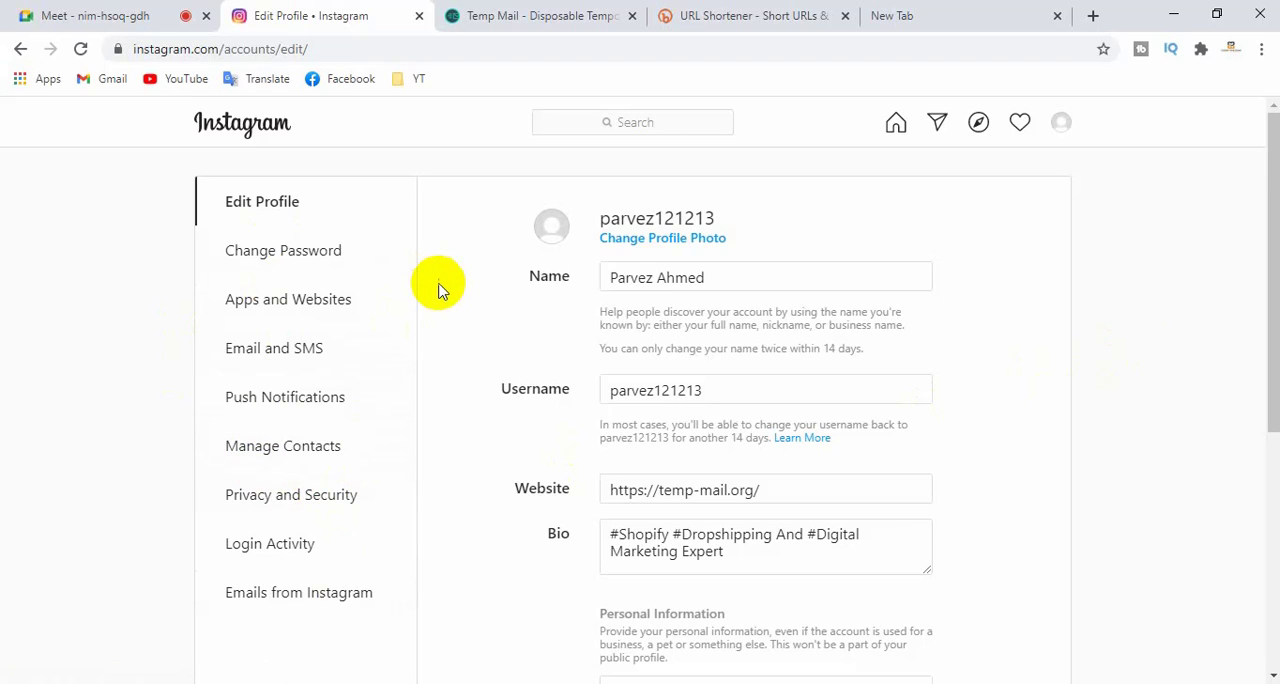
# - Search Google for "extension for instagram" in the empty browser tab
pyautogui.click(942, 20)
pyautogui.click(449, 47)
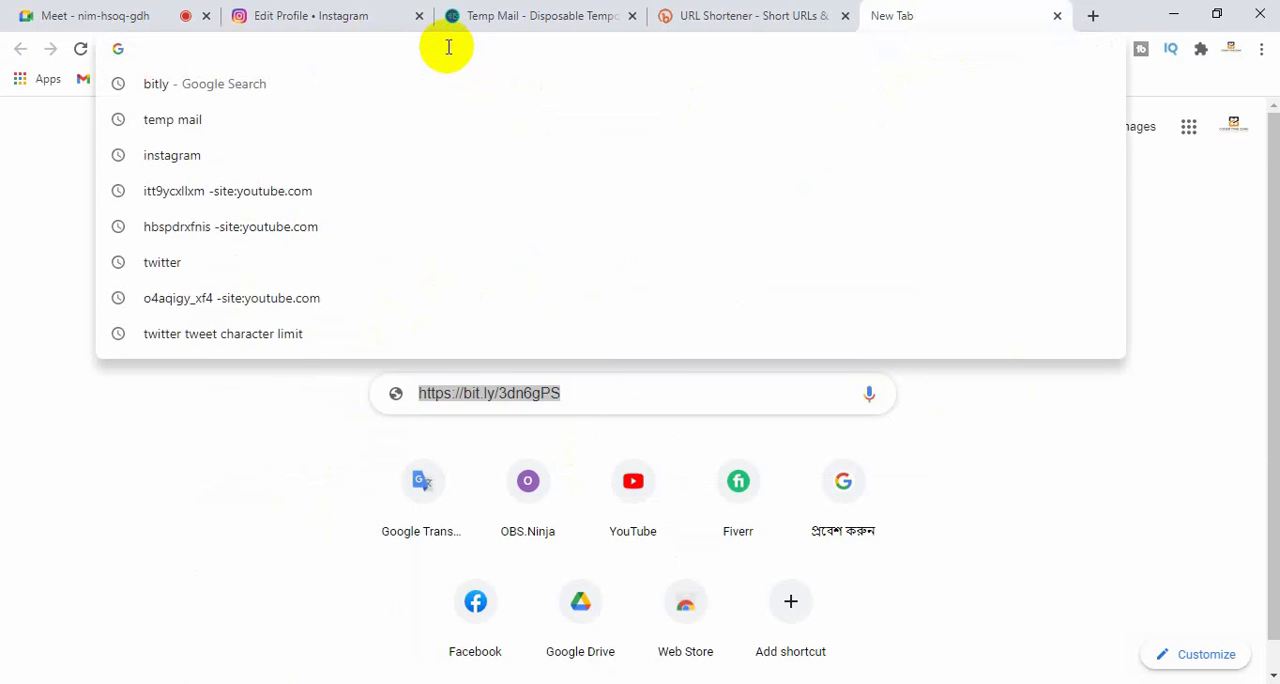
pyautogui.write('ext')
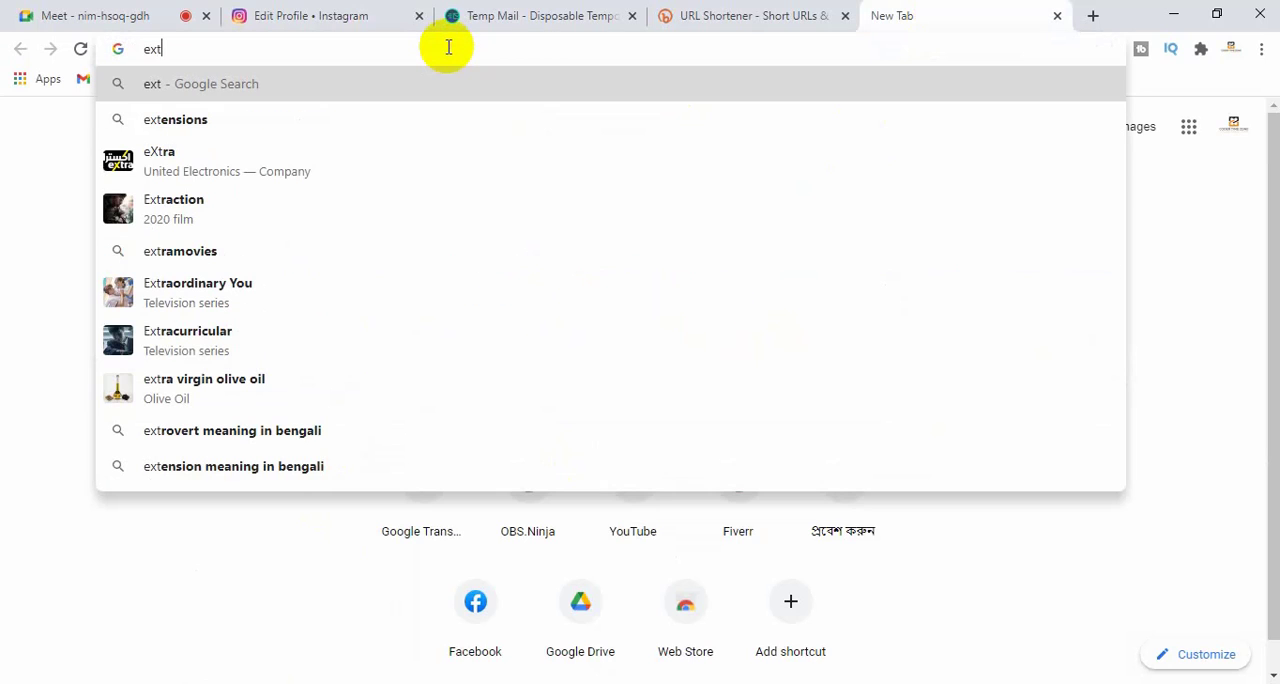
pyautogui.write('ensi')
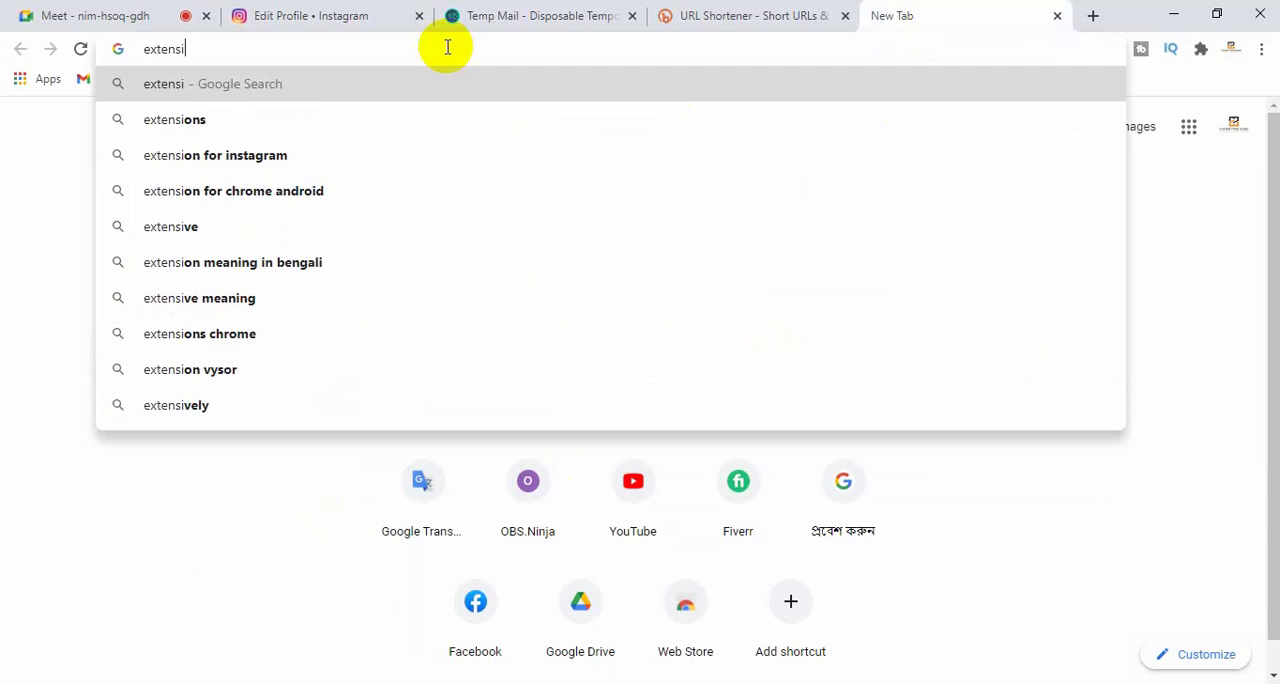
pyautogui.write('on for ')
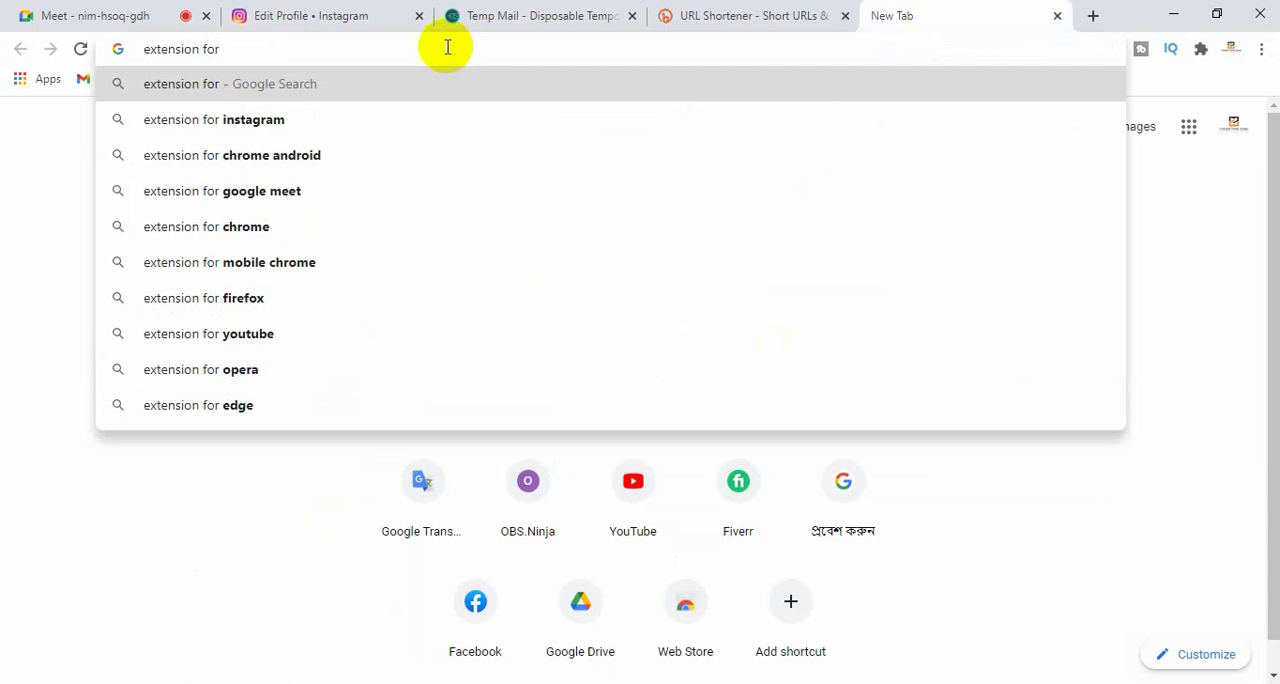
pyautogui.write('instagram')
pyautogui.press('Return')
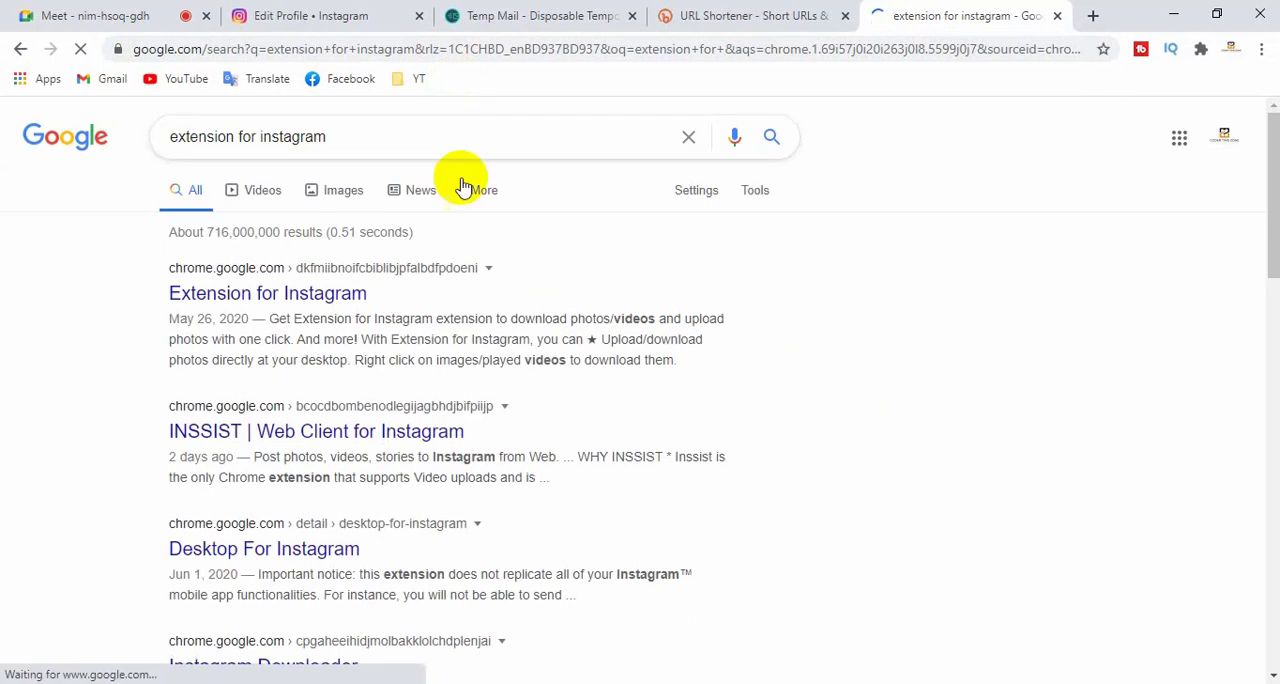
# - Open the Extension for Instagram page in the Chrome Web Store and add the extension to Chrome
pyautogui.click(281, 293)
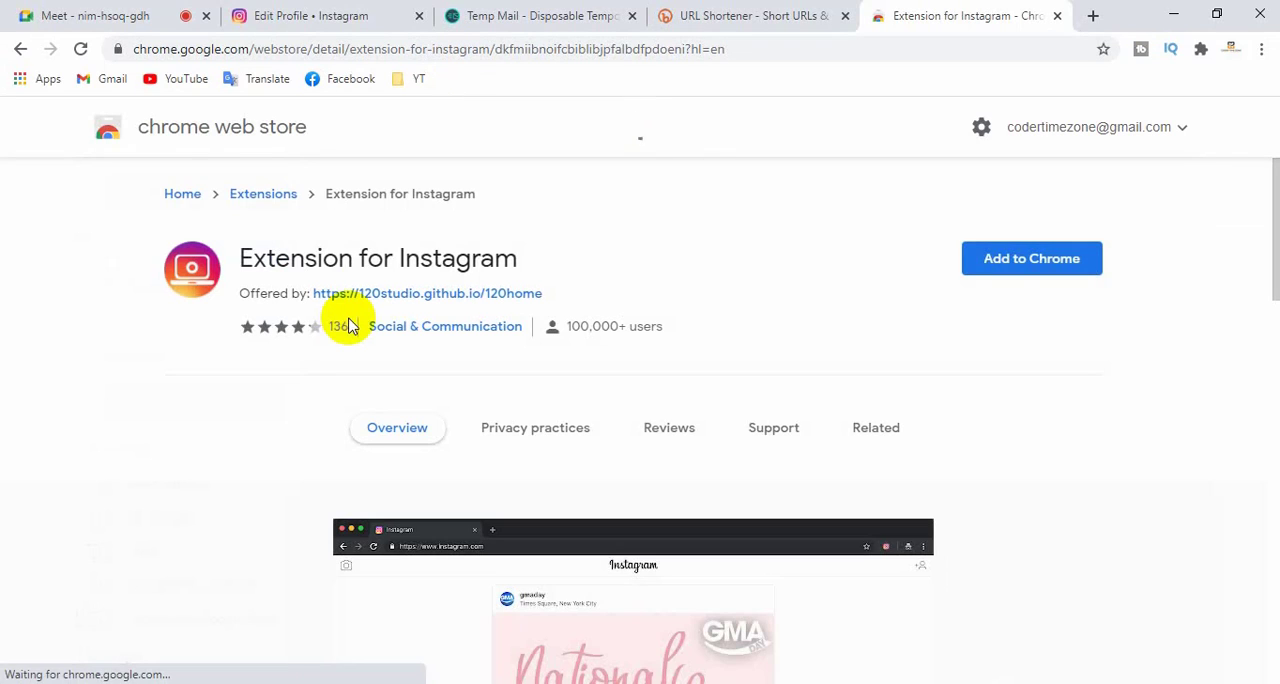
pyautogui.scroll(-5, 768, 385)
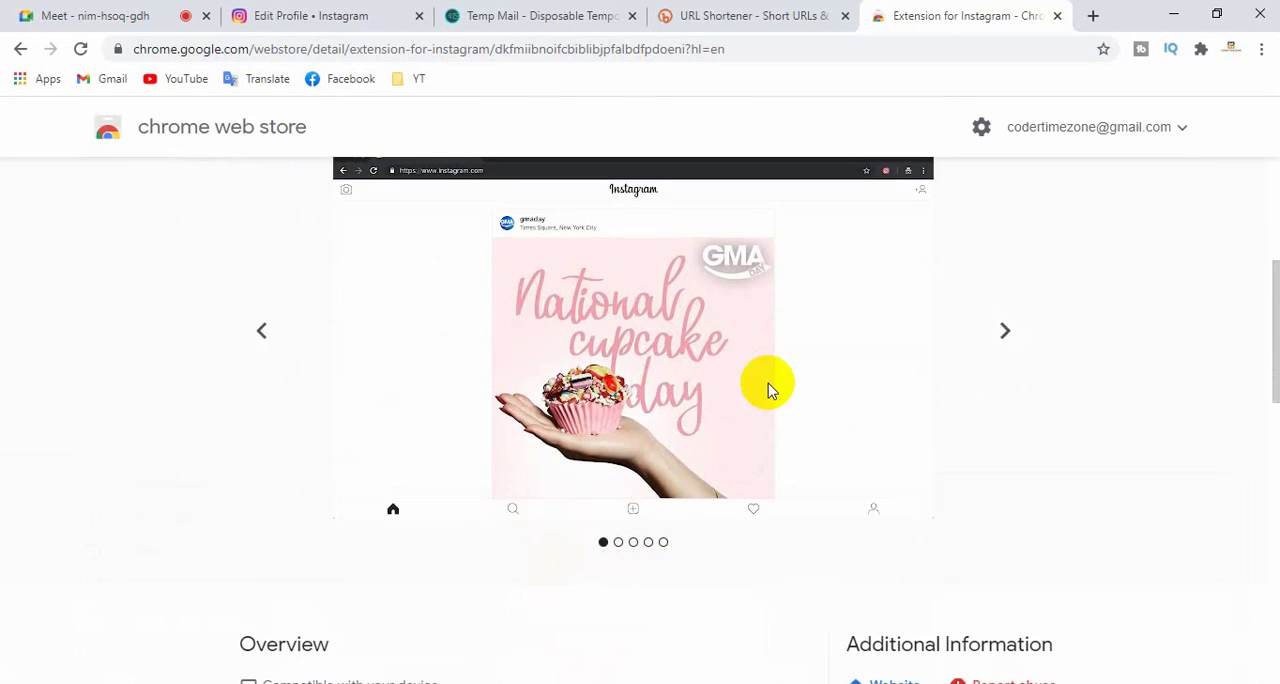
pyautogui.scroll(5, 772, 385)
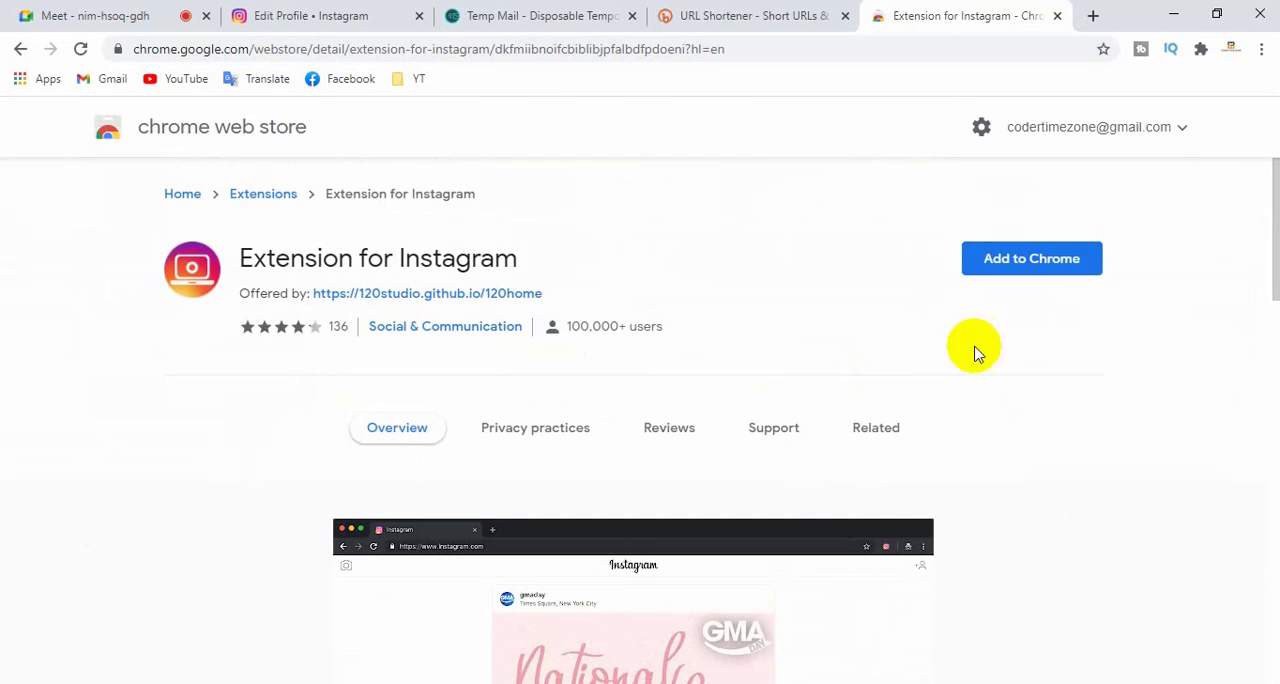
pyautogui.click(1049, 257)
pyautogui.click(697, 234)
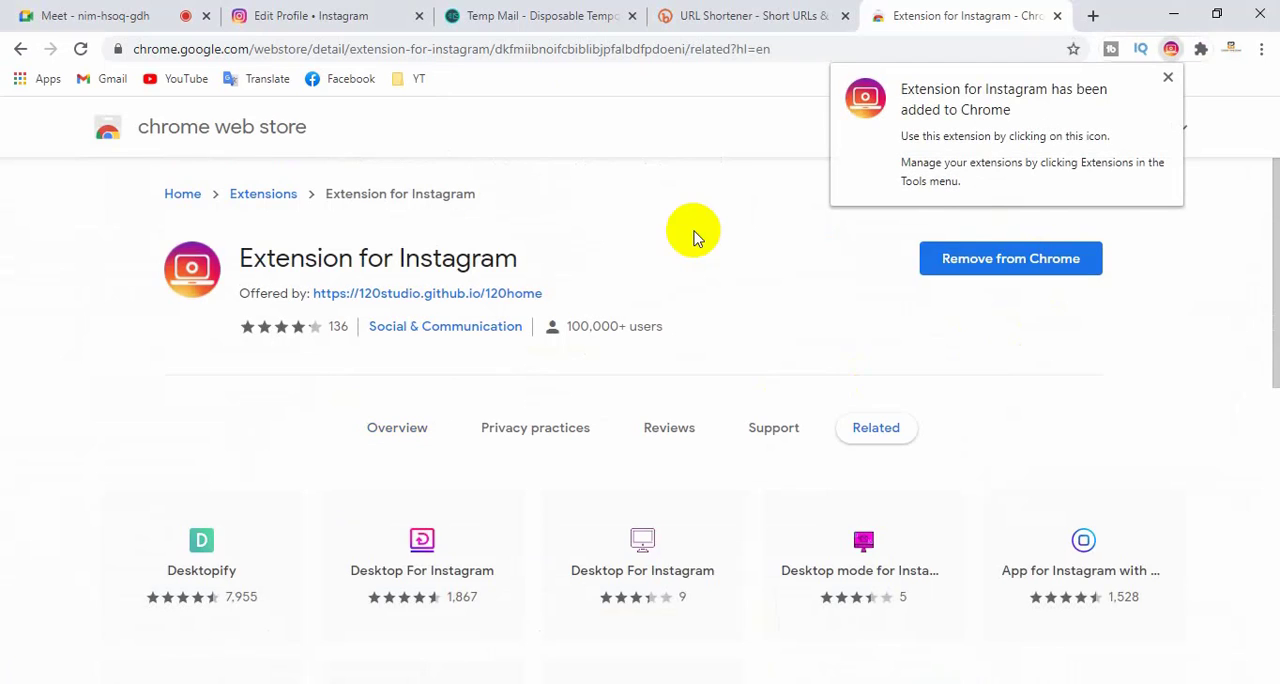
pyautogui.click(733, 258)
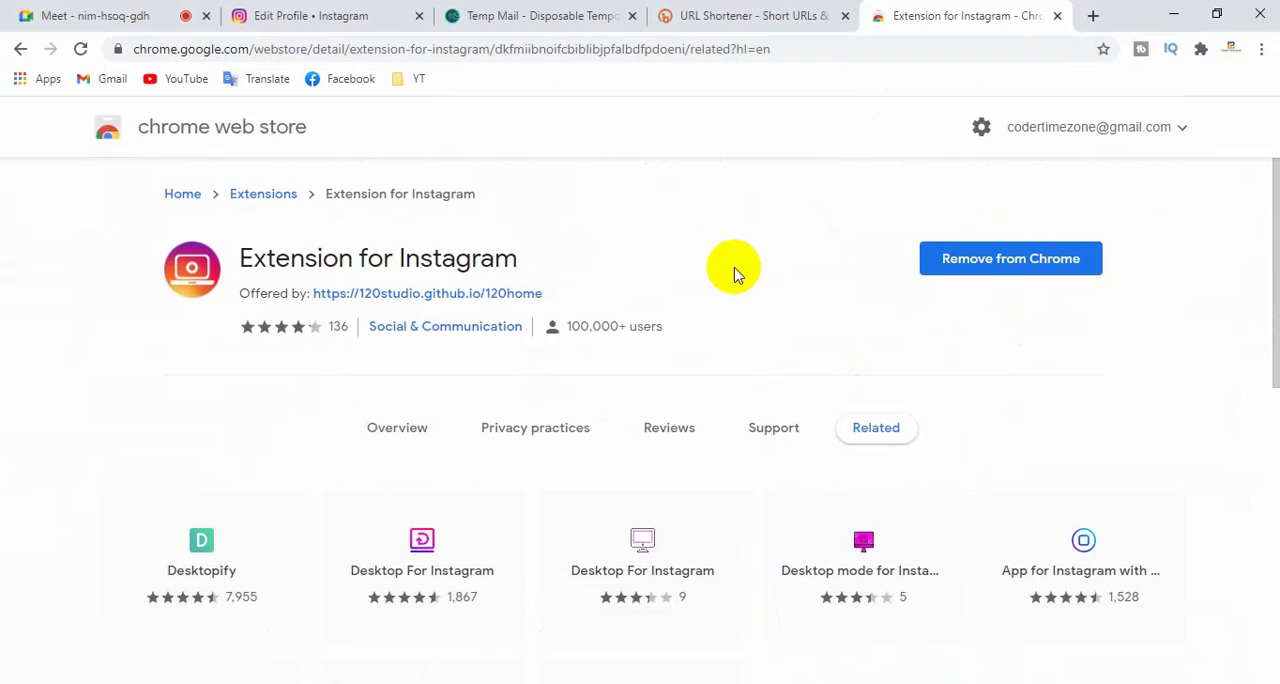
pyautogui.scroll(-1, 734, 271)
pyautogui.scroll(1, 734, 271)
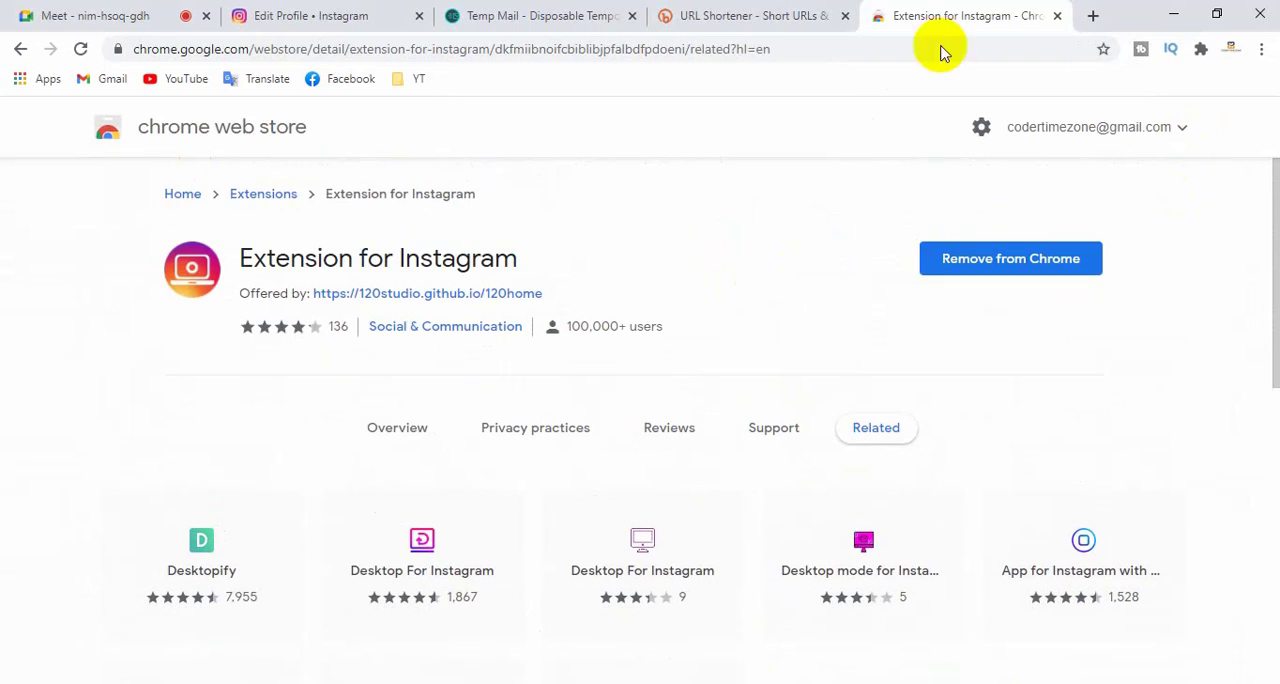
# - Pin Extension for Instagram to the browser toolbar and reload the Instagram Edit Profile page
pyautogui.click(300, 16)
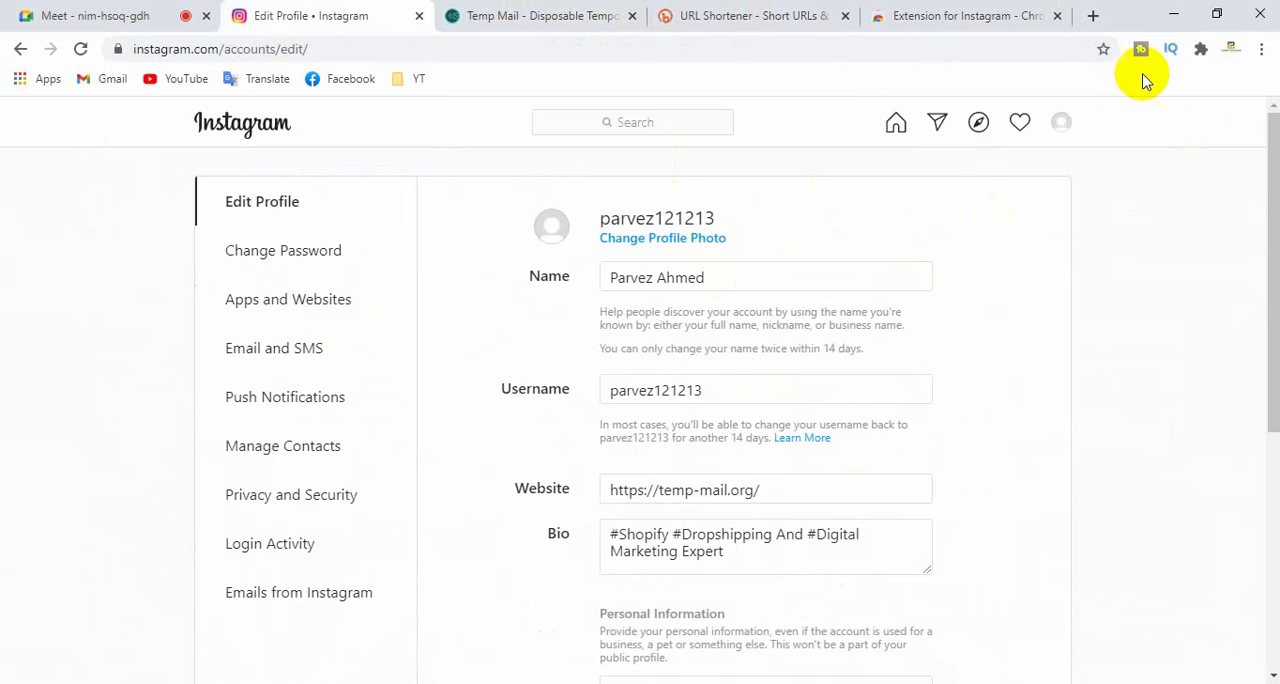
pyautogui.click(1200, 50)
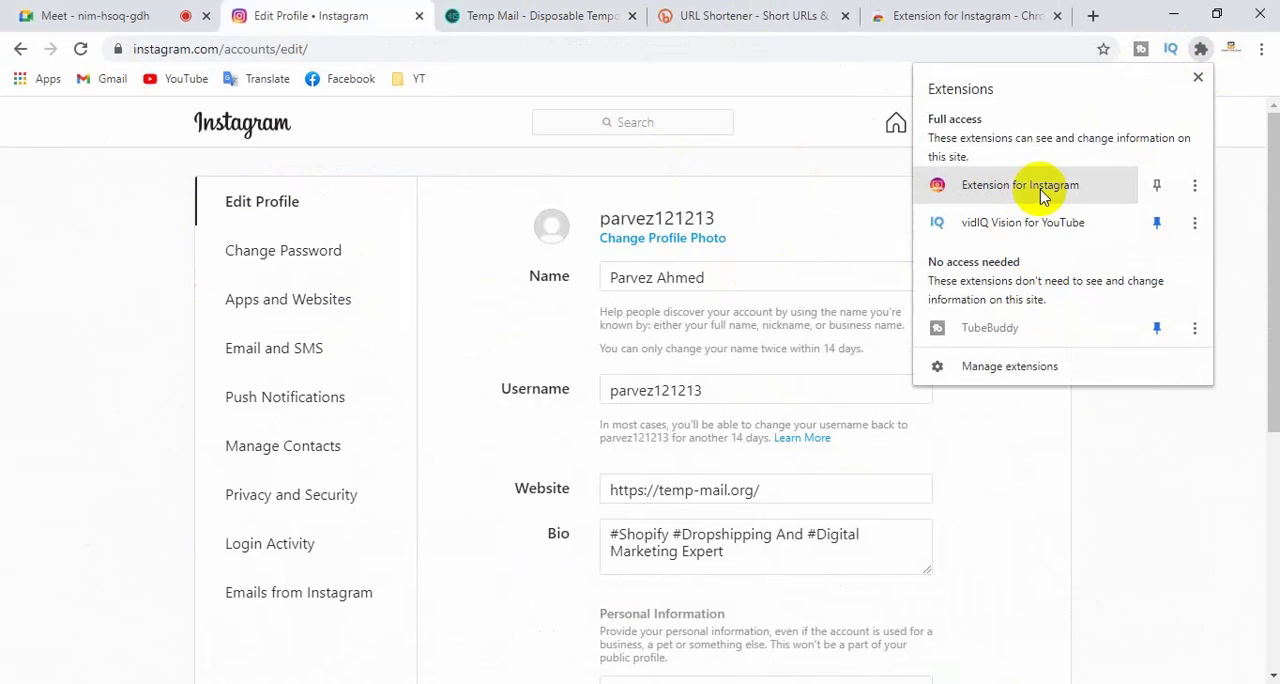
pyautogui.click(1156, 185)
pyautogui.click(1172, 48)
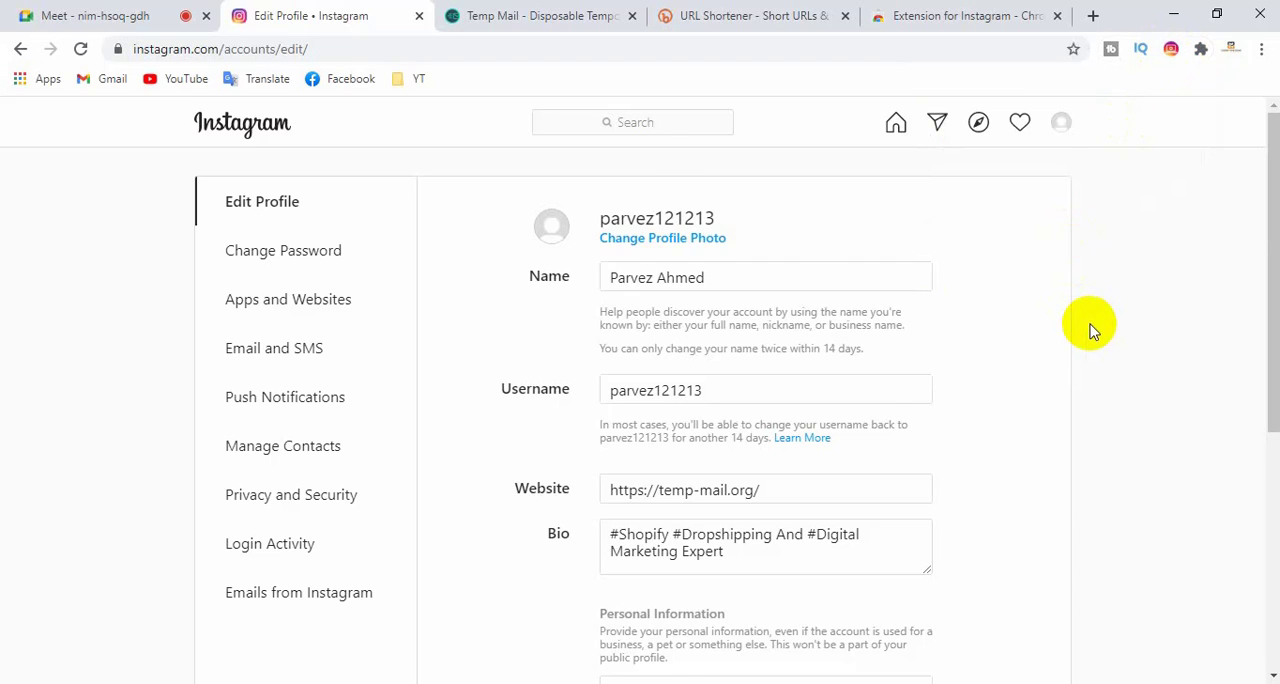
pyautogui.scroll(-3, 1089, 329)
pyautogui.scroll(3, 1095, 323)
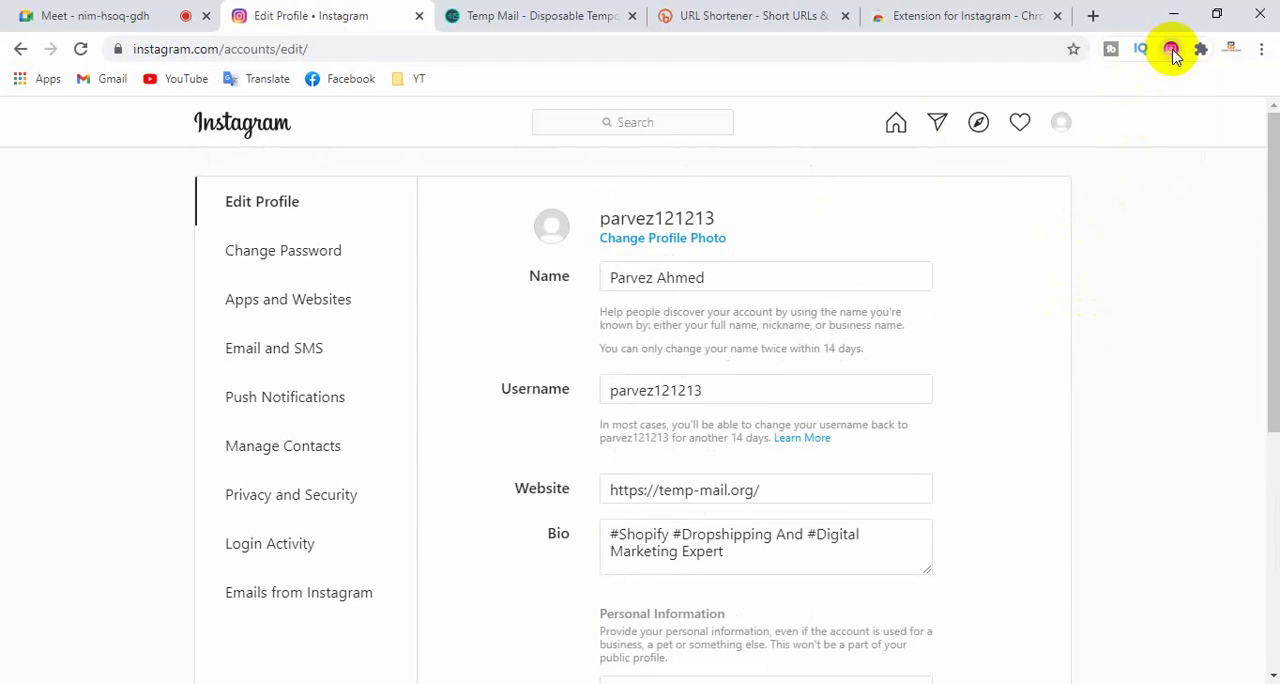
pyautogui.click(80, 48)
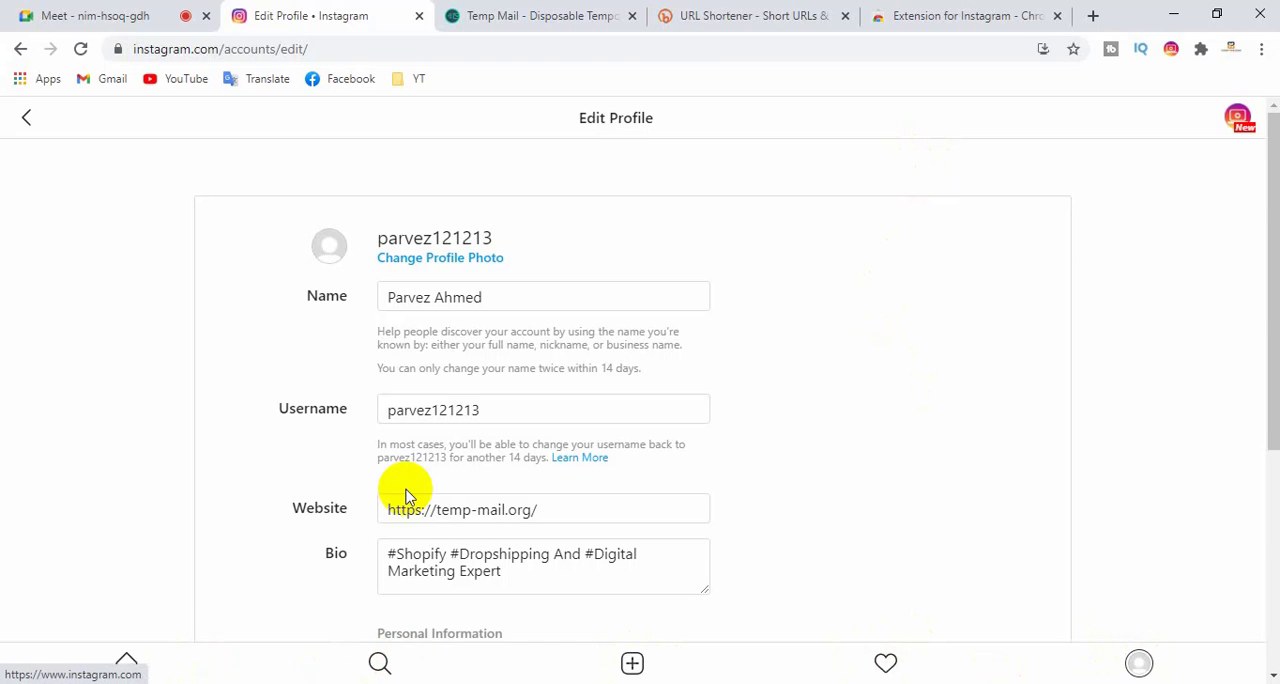
# - Look over the Edit Profile page in the extension's mobile layout, return to the profile, and examine its layout and navigation
pyautogui.scroll(-4, 571, 391)
pyautogui.scroll(4, 571, 385)
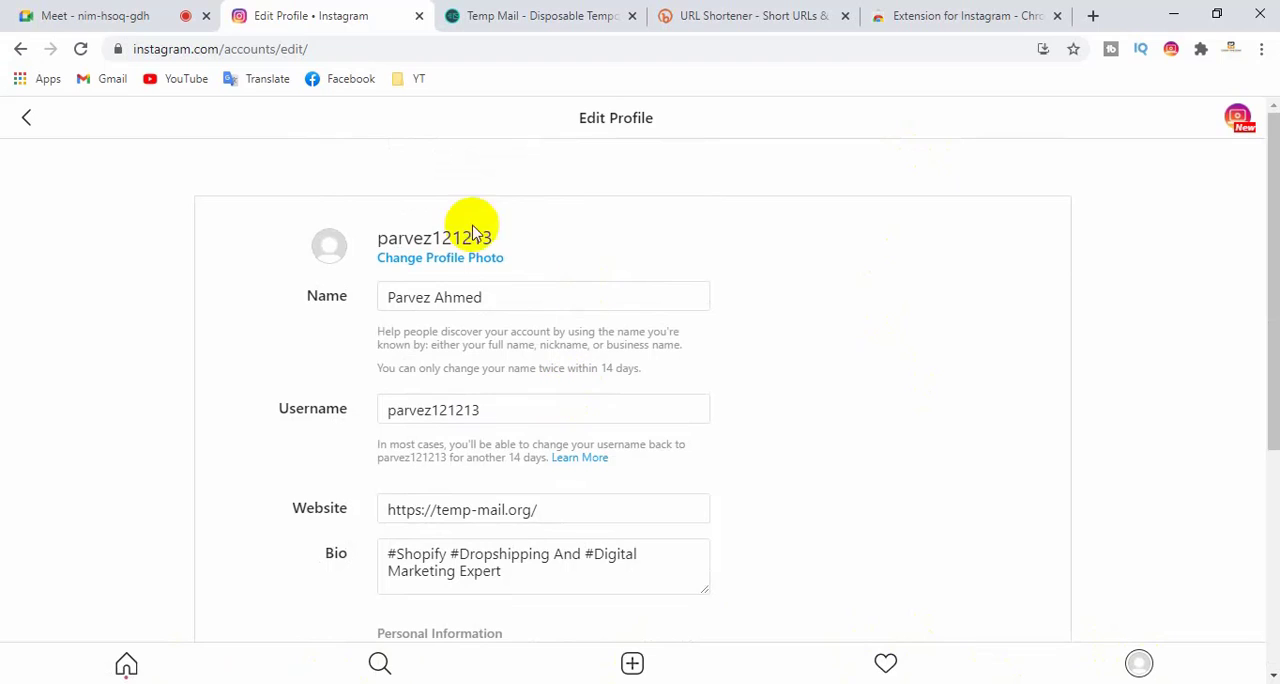
pyautogui.scroll(-4, 437, 391)
pyautogui.click(28, 117)
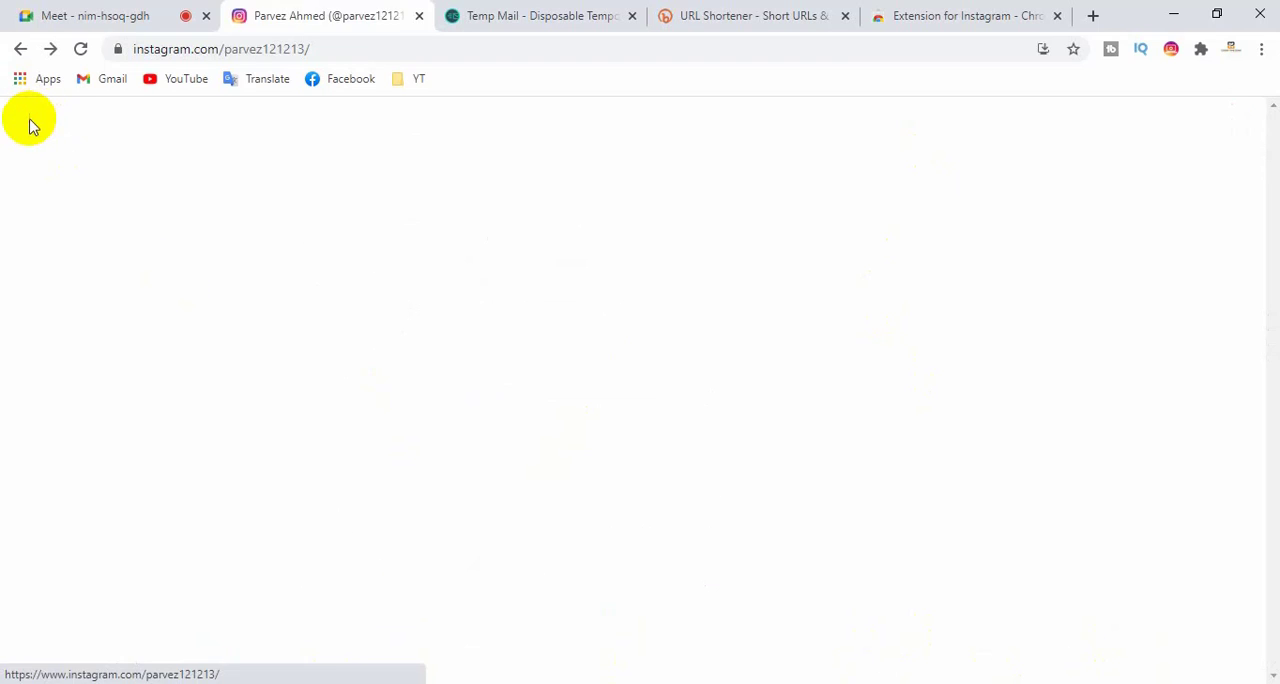
pyautogui.scroll(-1, 320, 390)
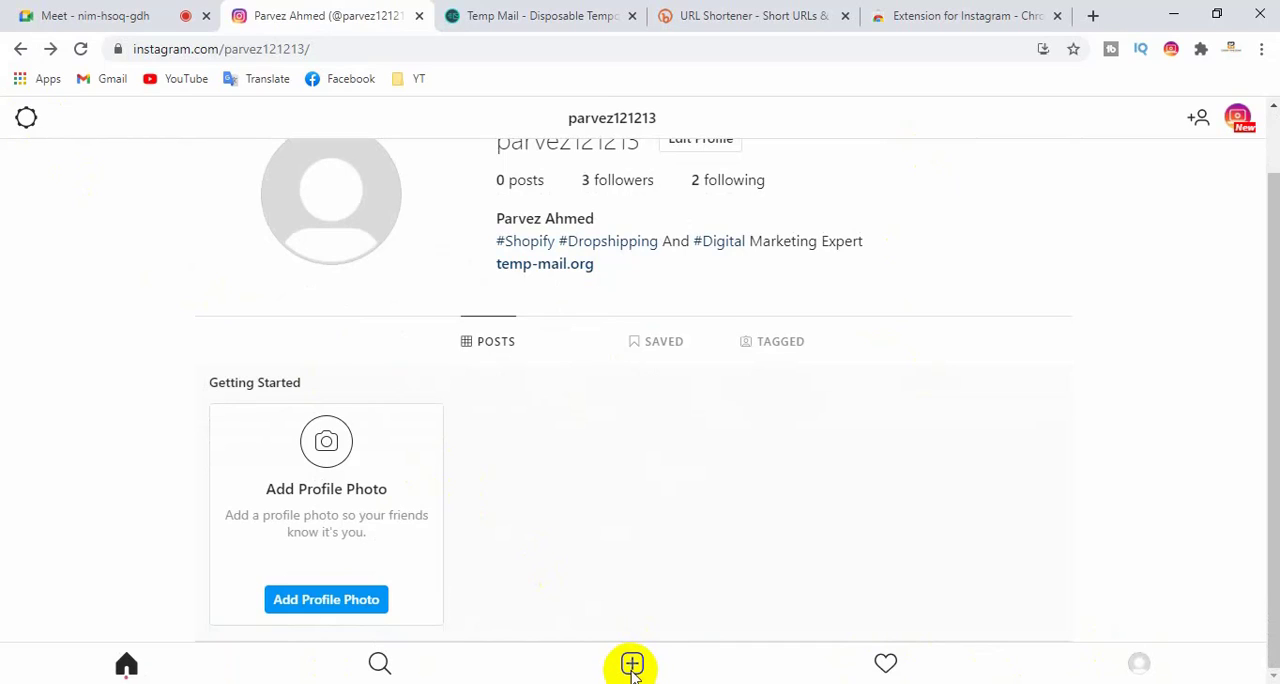
pyautogui.scroll(1, 651, 591)
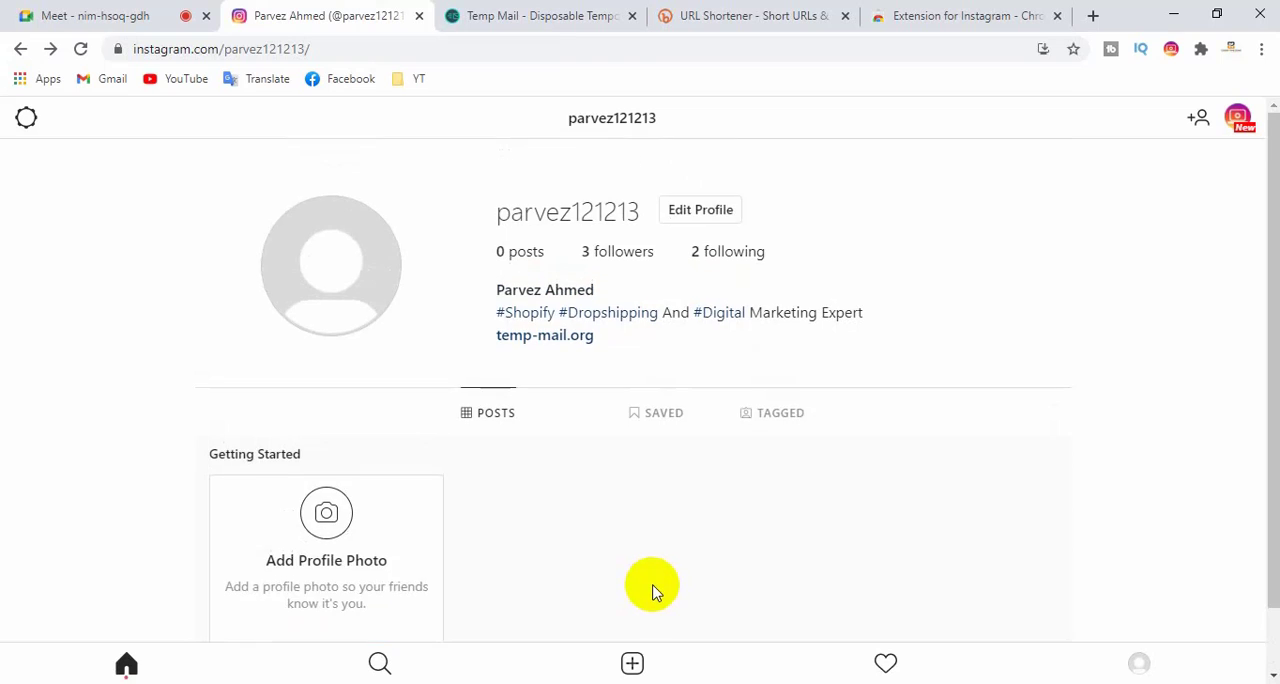
pyautogui.scroll(-1, 591, 426)
pyautogui.scroll(1, 567, 424)
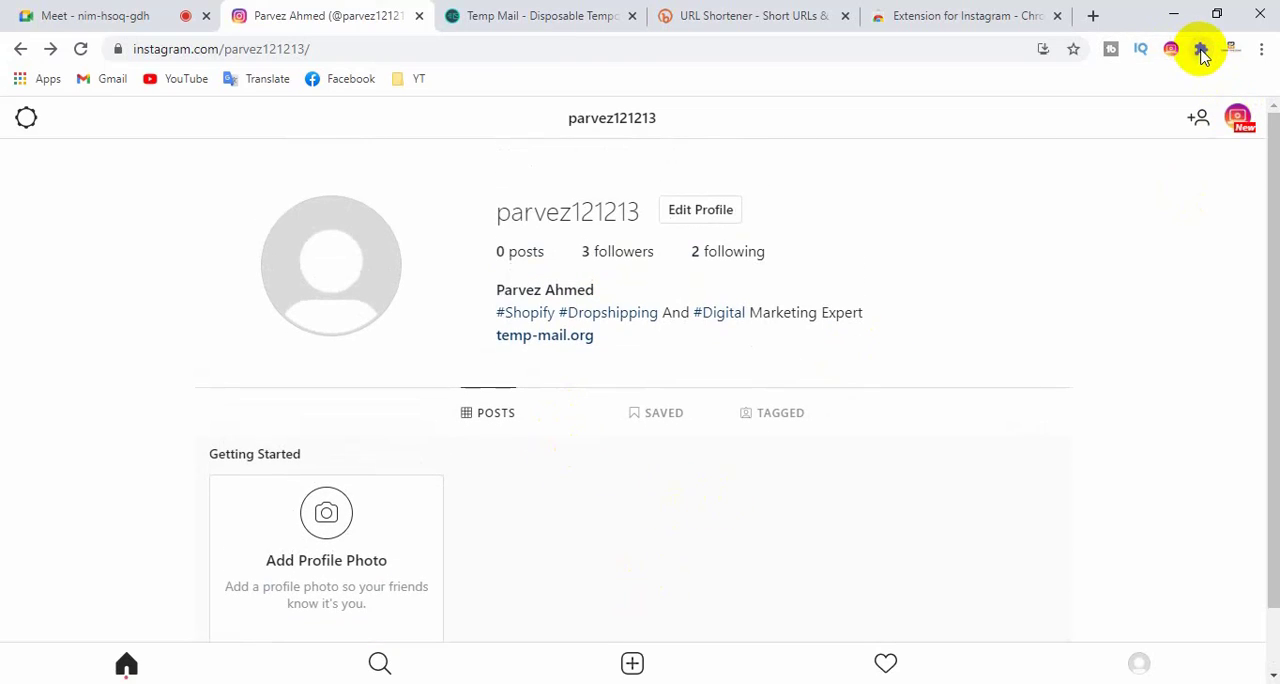
# - Turn off Extension for Instagram on Chrome's Extensions page and reload the Instagram profile
pyautogui.click(1259, 52)
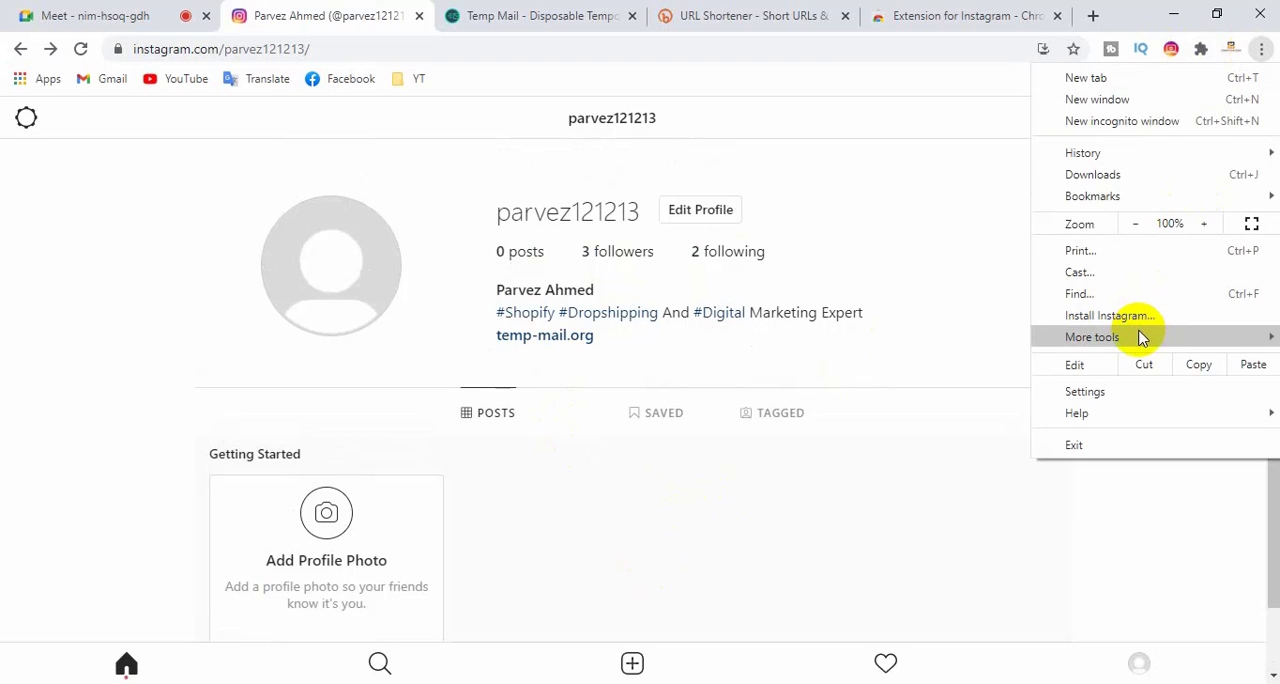
pyautogui.moveTo(1082, 343)
pyautogui.click(860, 411)
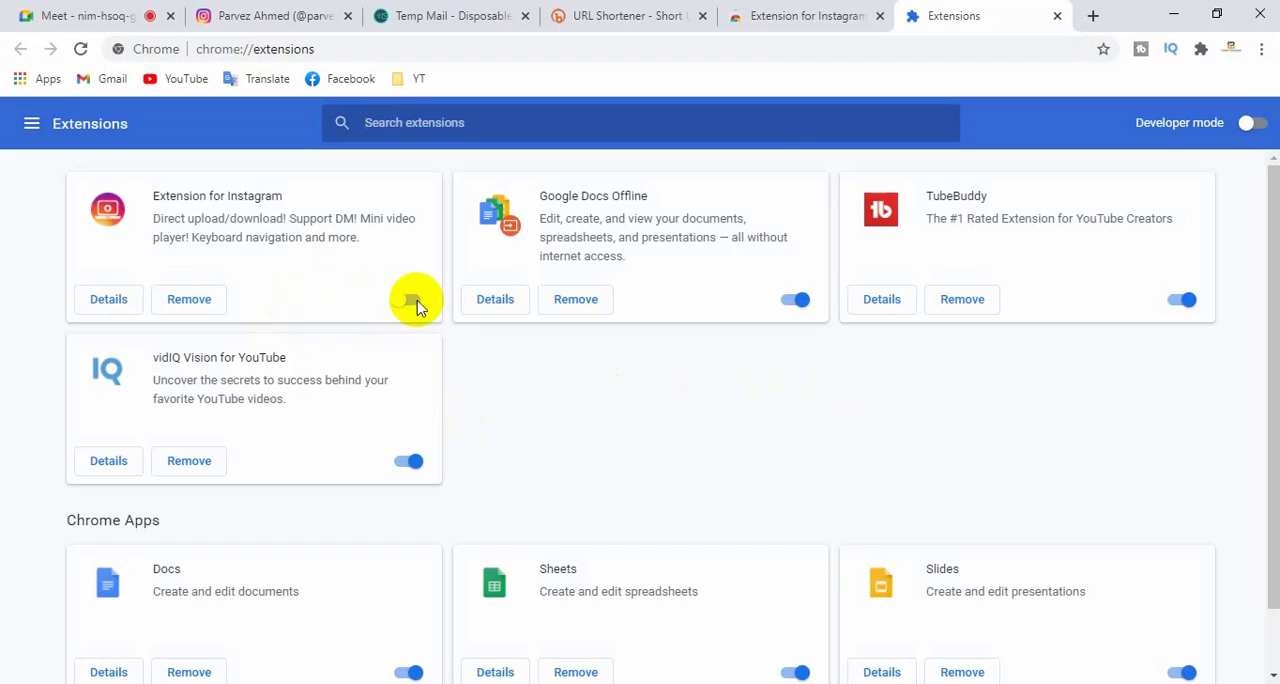
pyautogui.click(356, 12)
pyautogui.rightClick(910, 205)
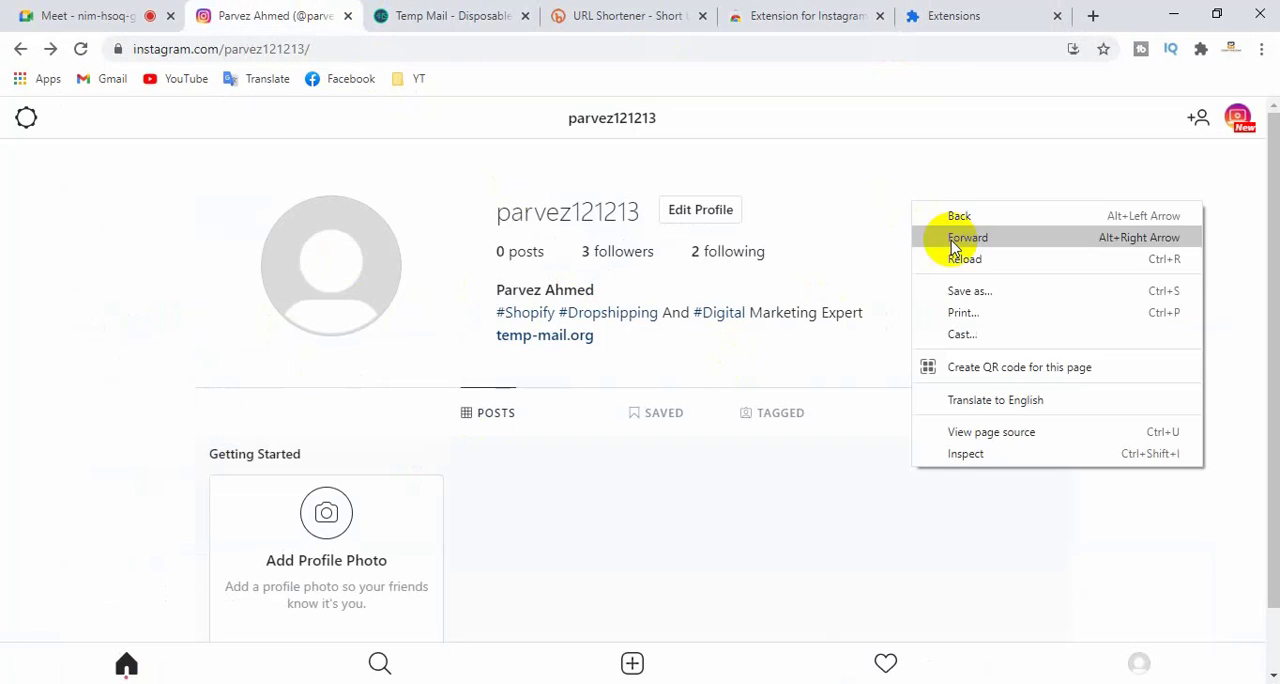
pyautogui.click(960, 259)
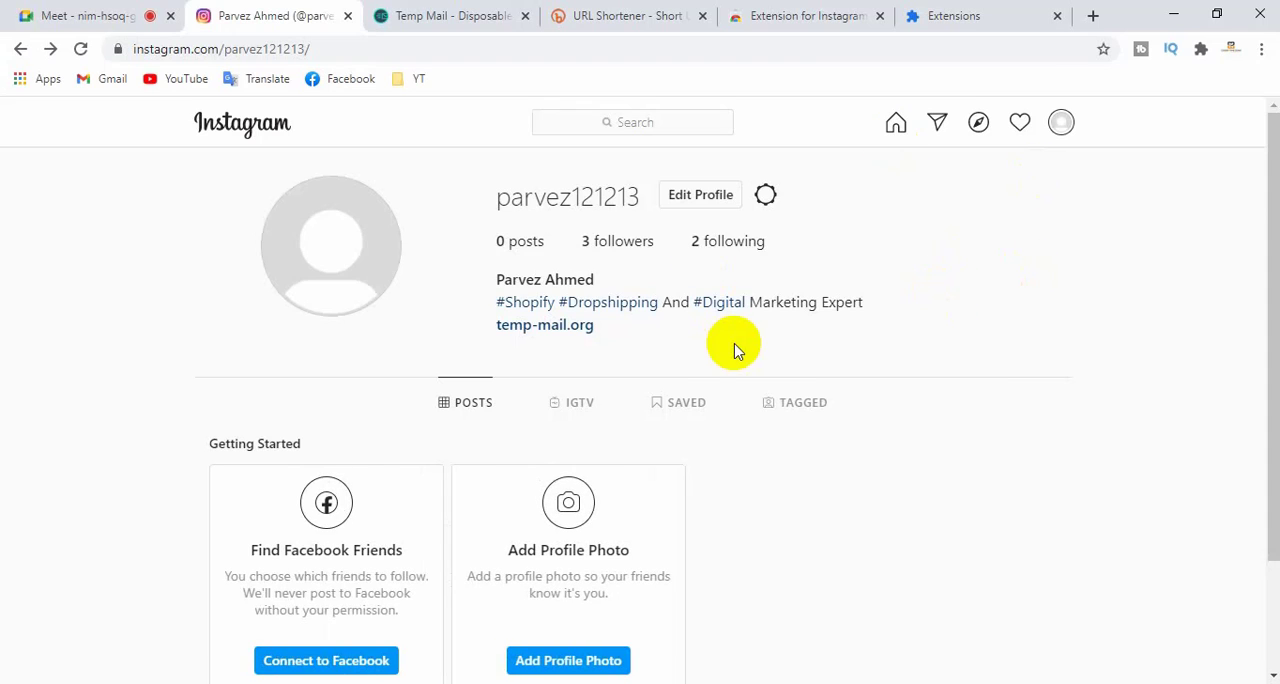
# - Look over the profile in the desktop layout, open the Instagram home feed, and view its stories and suggestions
pyautogui.scroll(-2, 745, 370)
pyautogui.scroll(2, 594, 557)
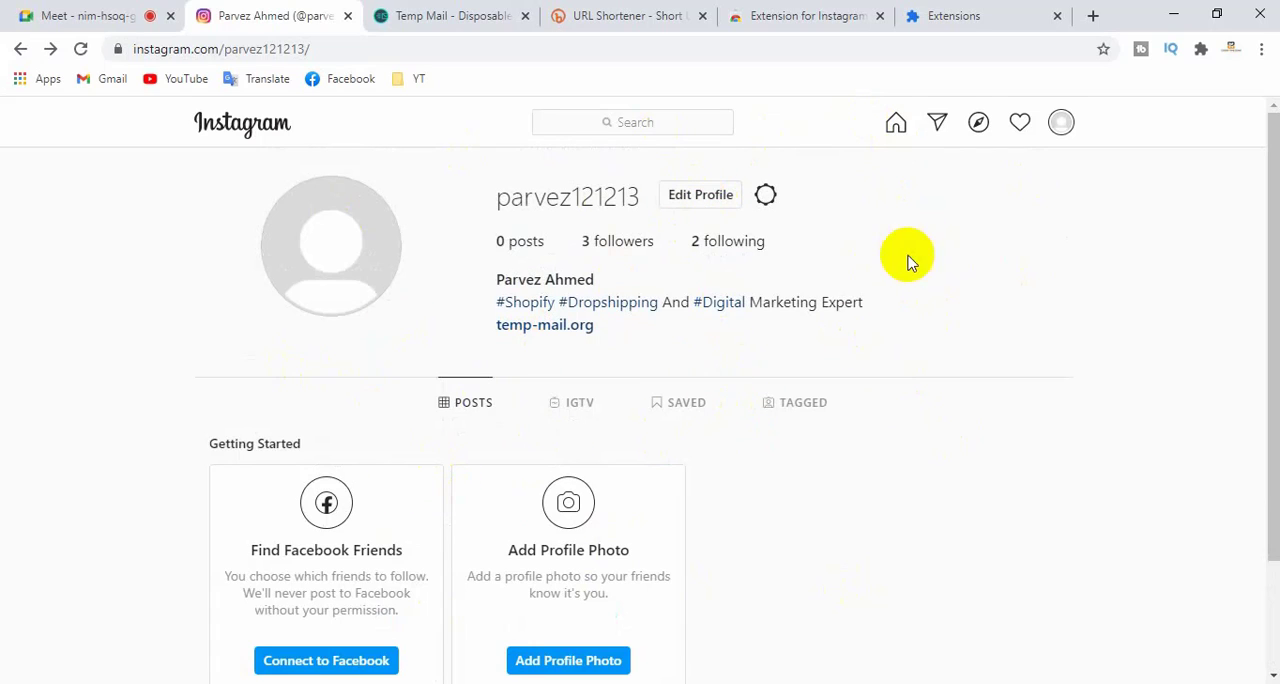
pyautogui.click(896, 124)
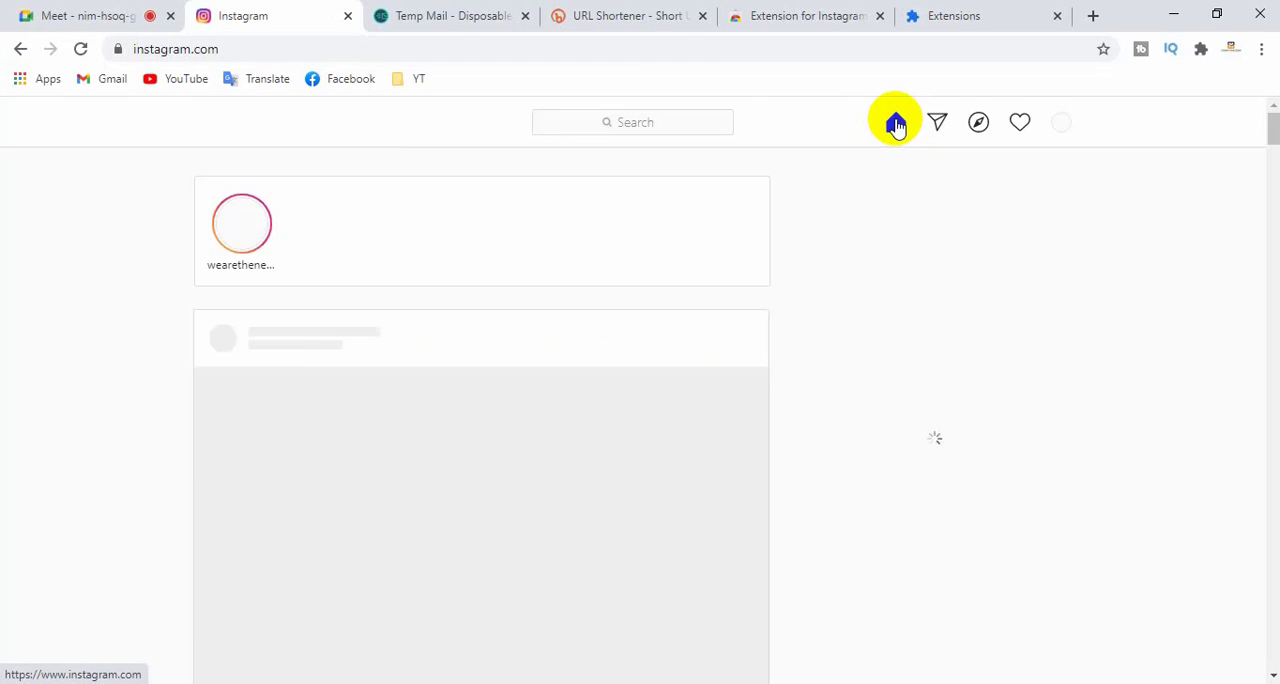
pyautogui.scroll(-3, 857, 372)
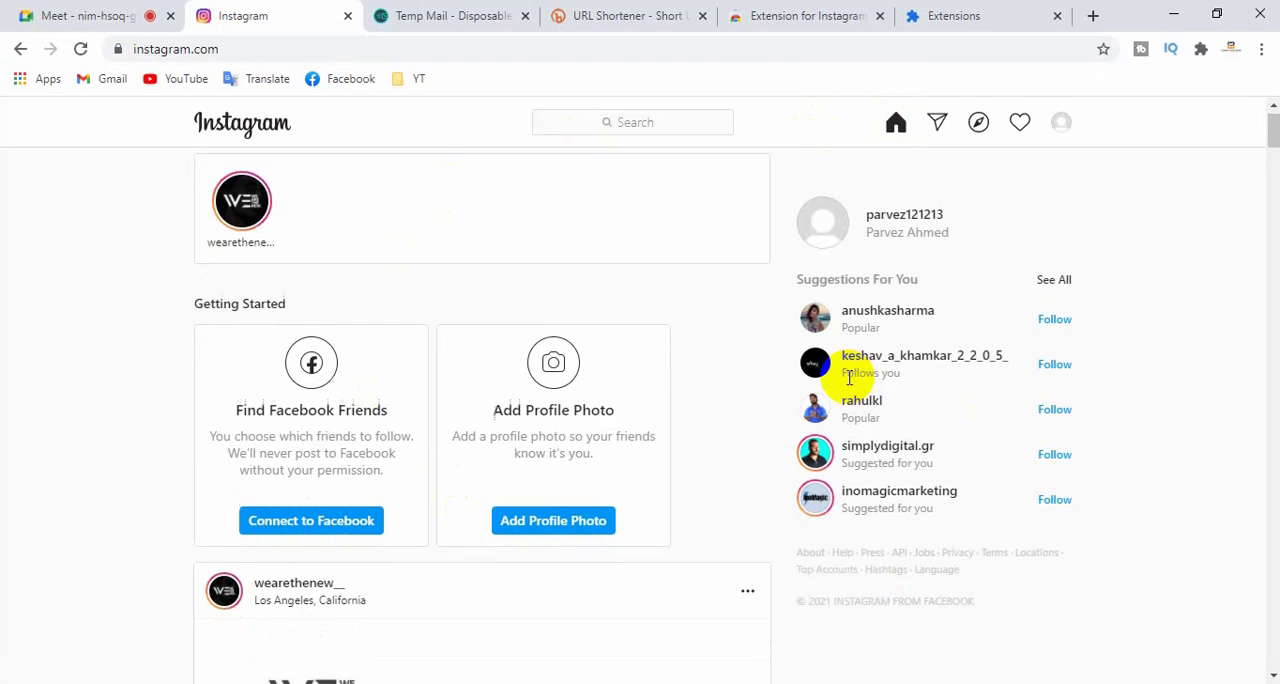
pyautogui.scroll(3, 810, 395)
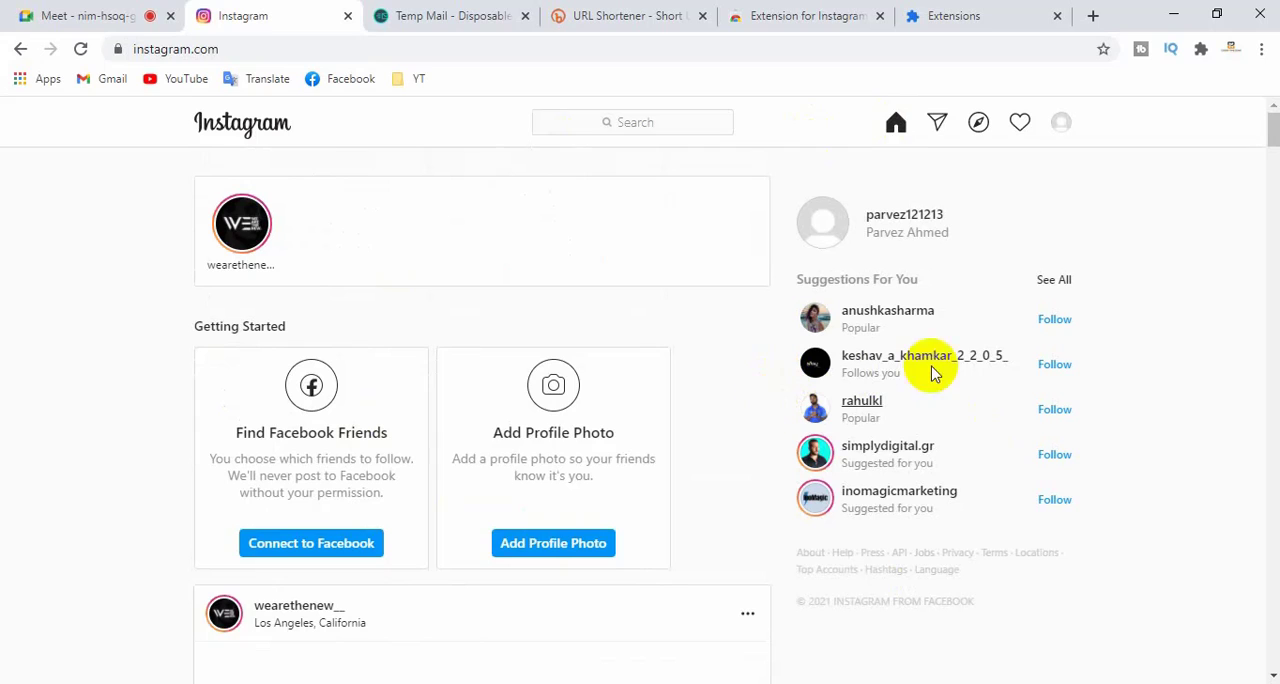
# - Open the developer tools on the Instagram home page and switch to device emulation, with the tools pane narrowed
pyautogui.rightClick(120, 186)
pyautogui.click(108, 225)
pyautogui.rightClick(118, 204)
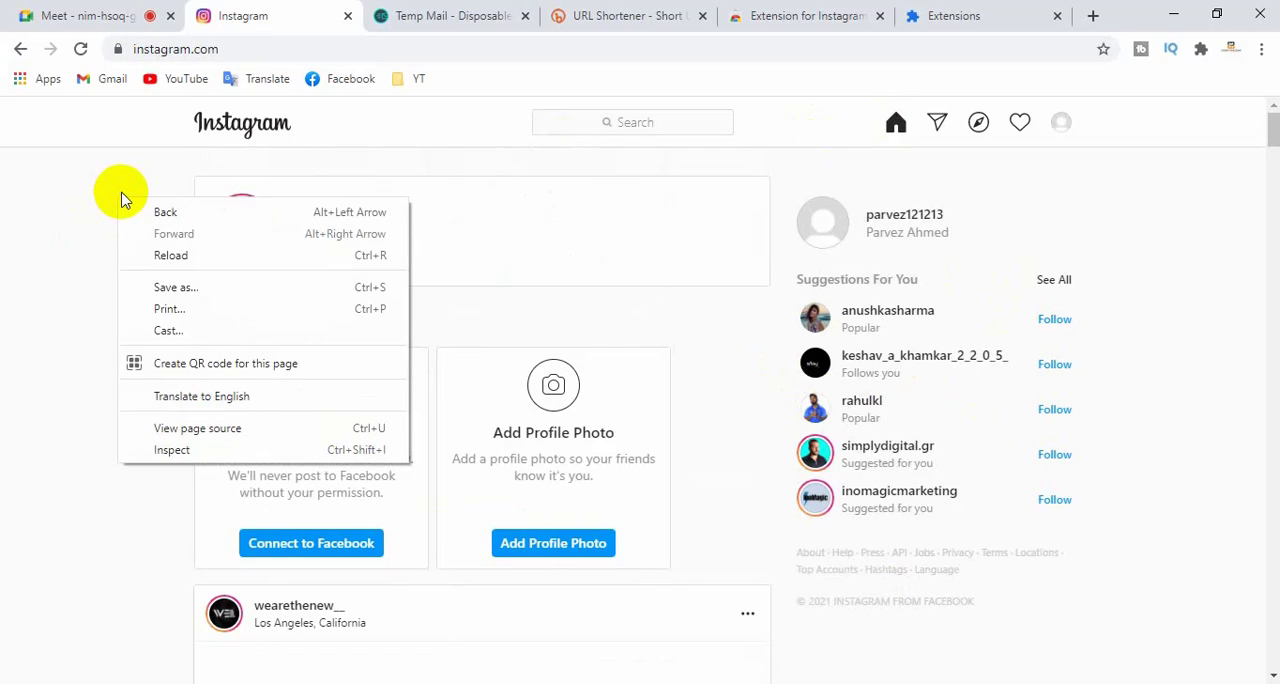
pyautogui.rightClick(87, 215)
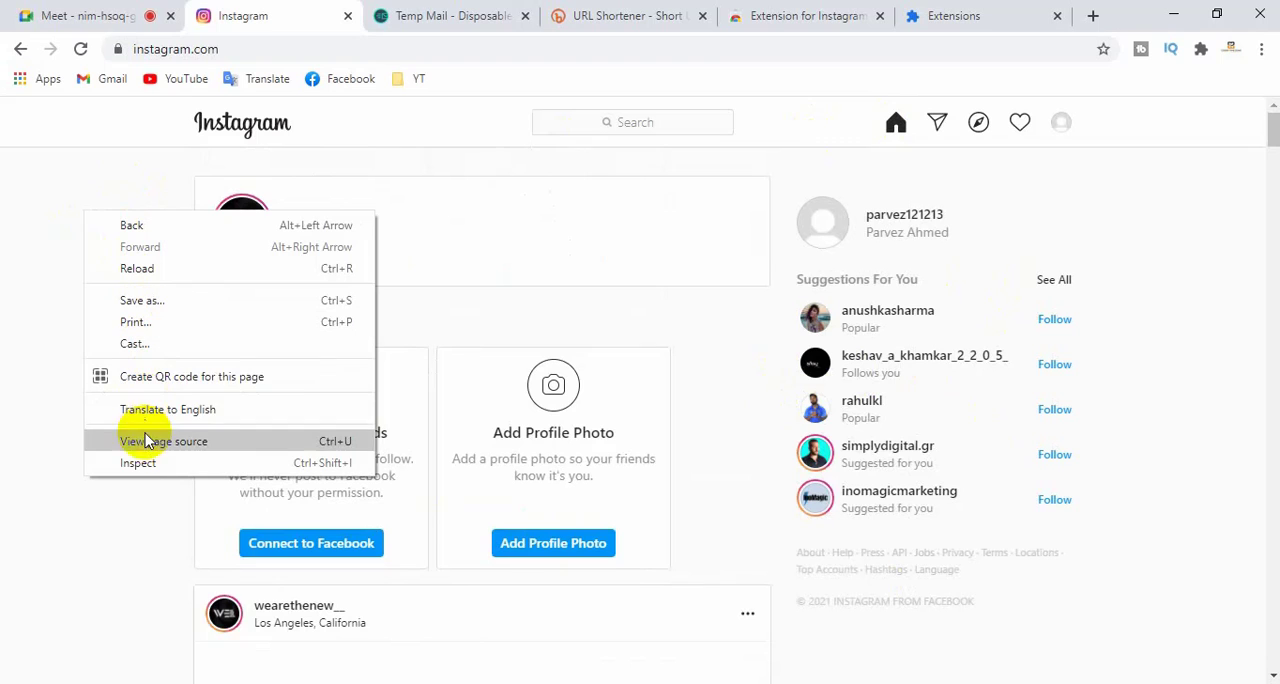
pyautogui.click(149, 467)
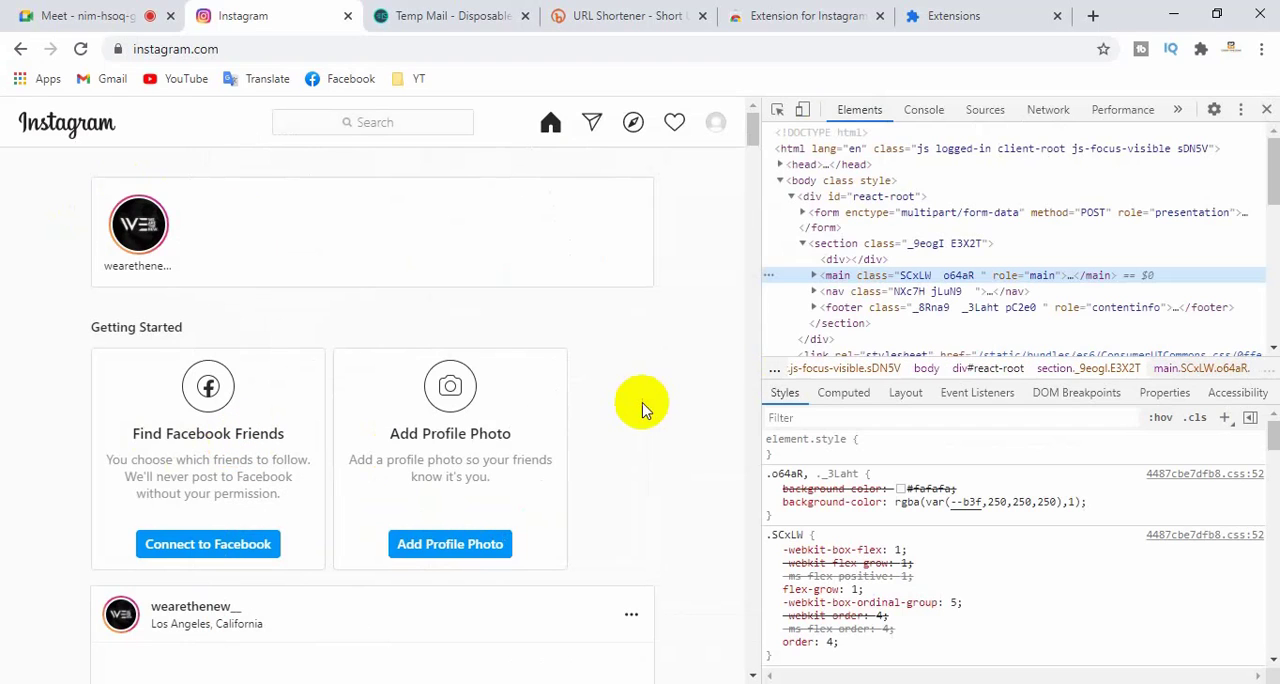
pyautogui.moveTo(761, 260); pyautogui.dragTo(909, 174)
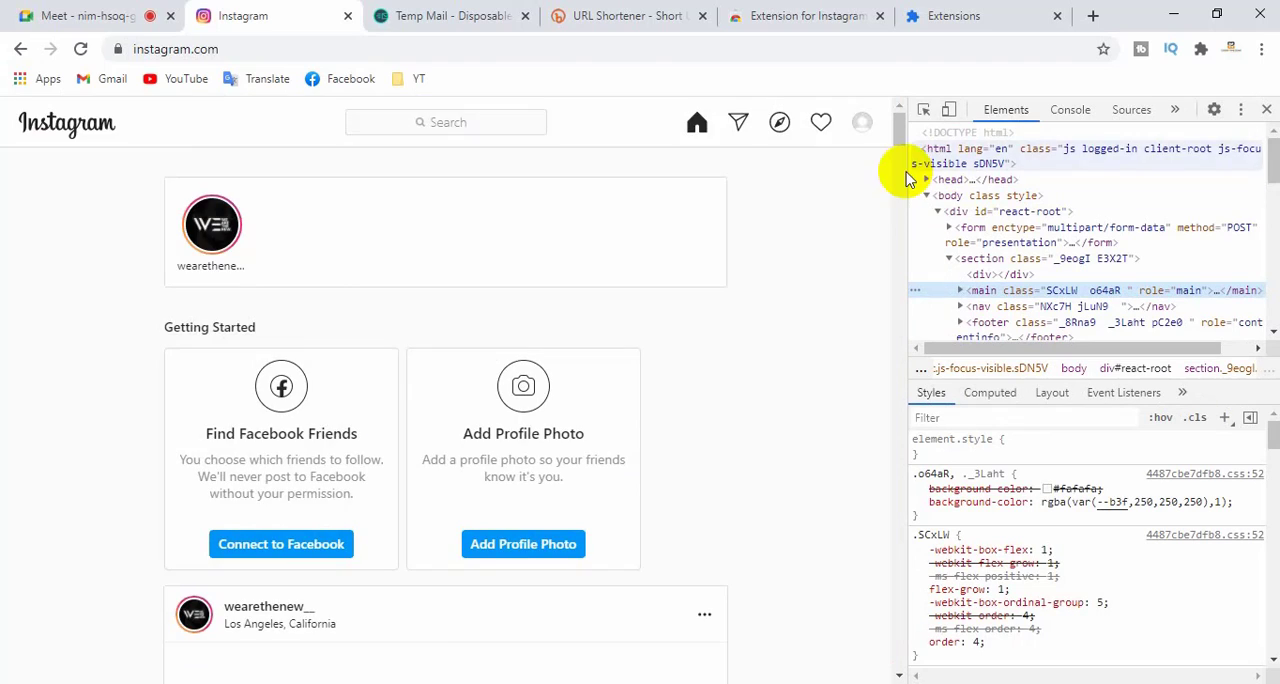
pyautogui.click(951, 112)
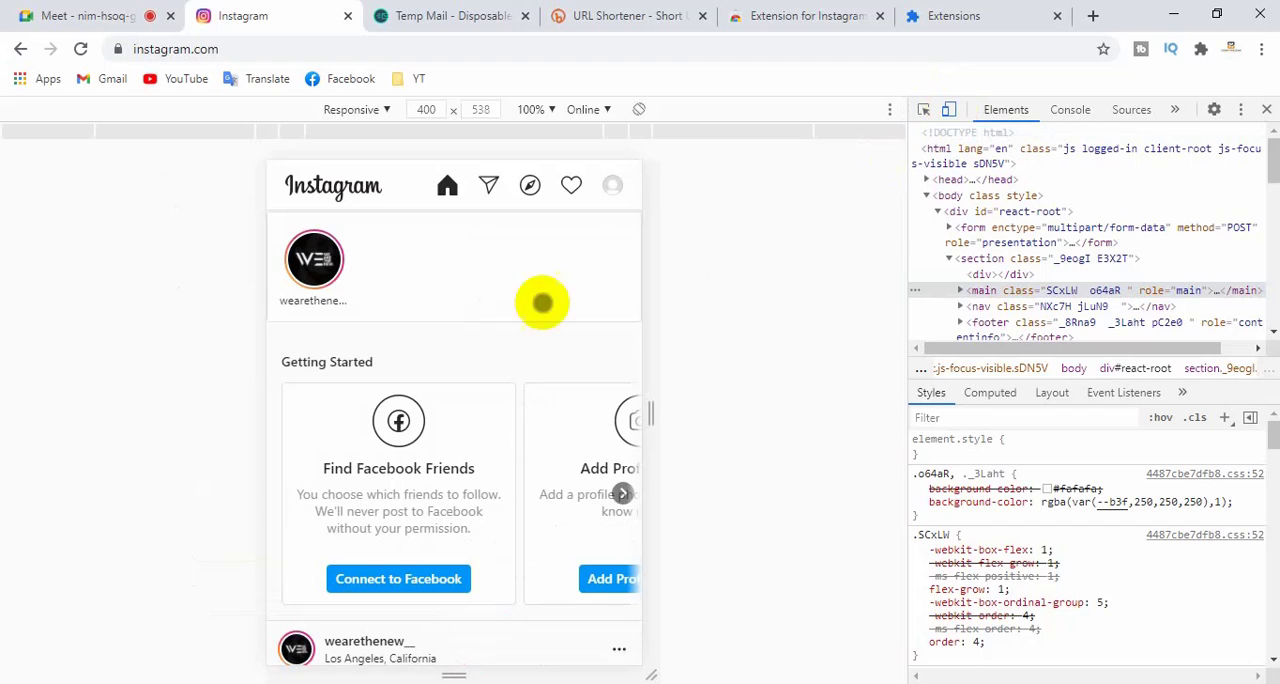
# - Look through the feed's post, comments and suggestions in the 400 x 538 responsive view
pyautogui.scroll(-5, 414, 358)
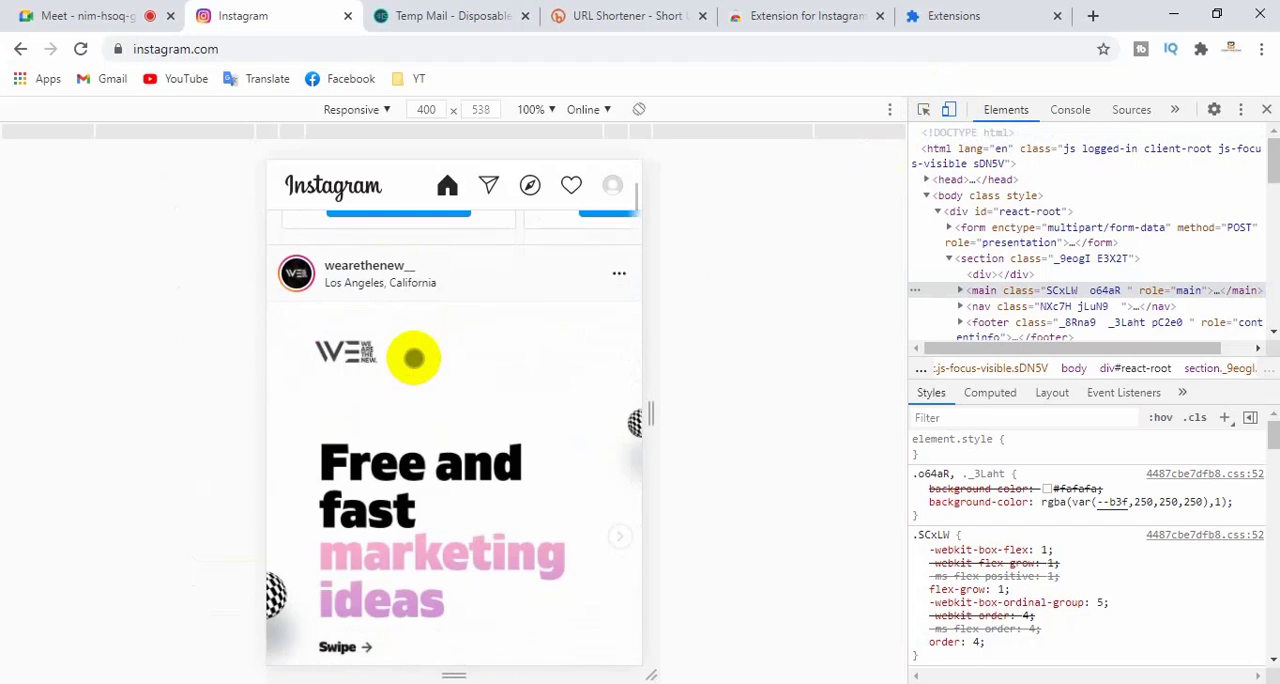
pyautogui.scroll(5, 414, 358)
pyautogui.scroll(-1, 414, 358)
pyautogui.scroll(-5, 414, 356)
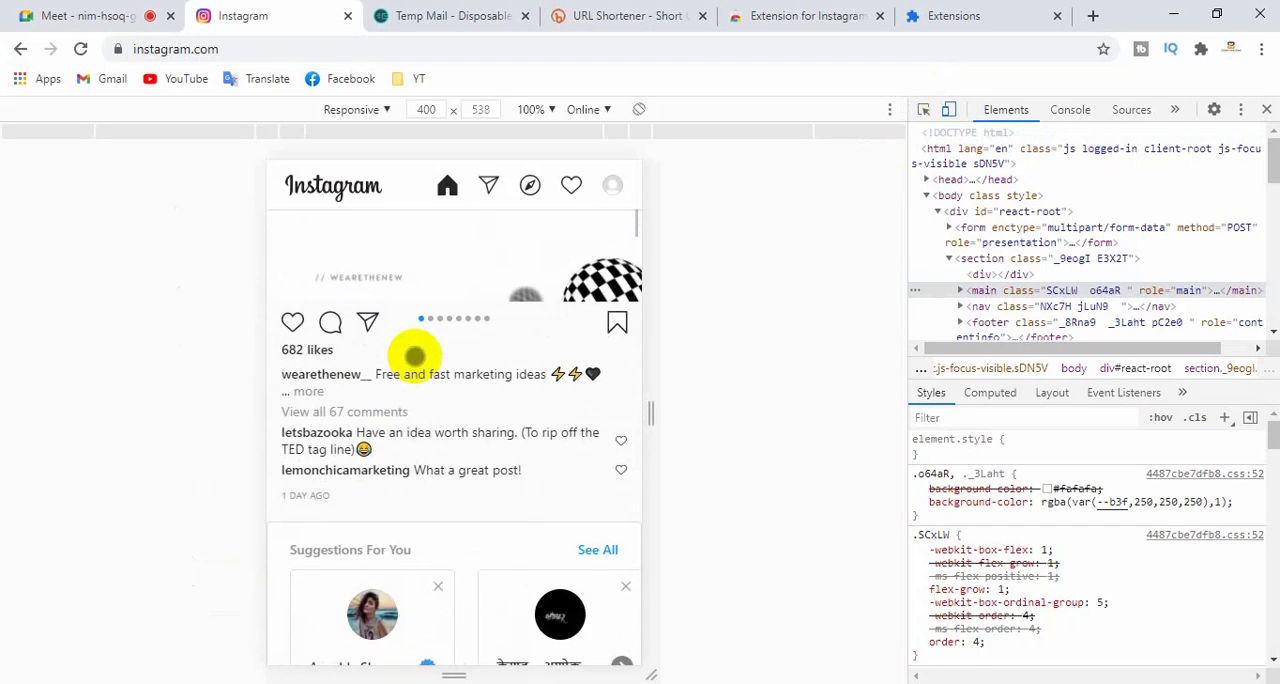
pyautogui.scroll(6, 416, 355)
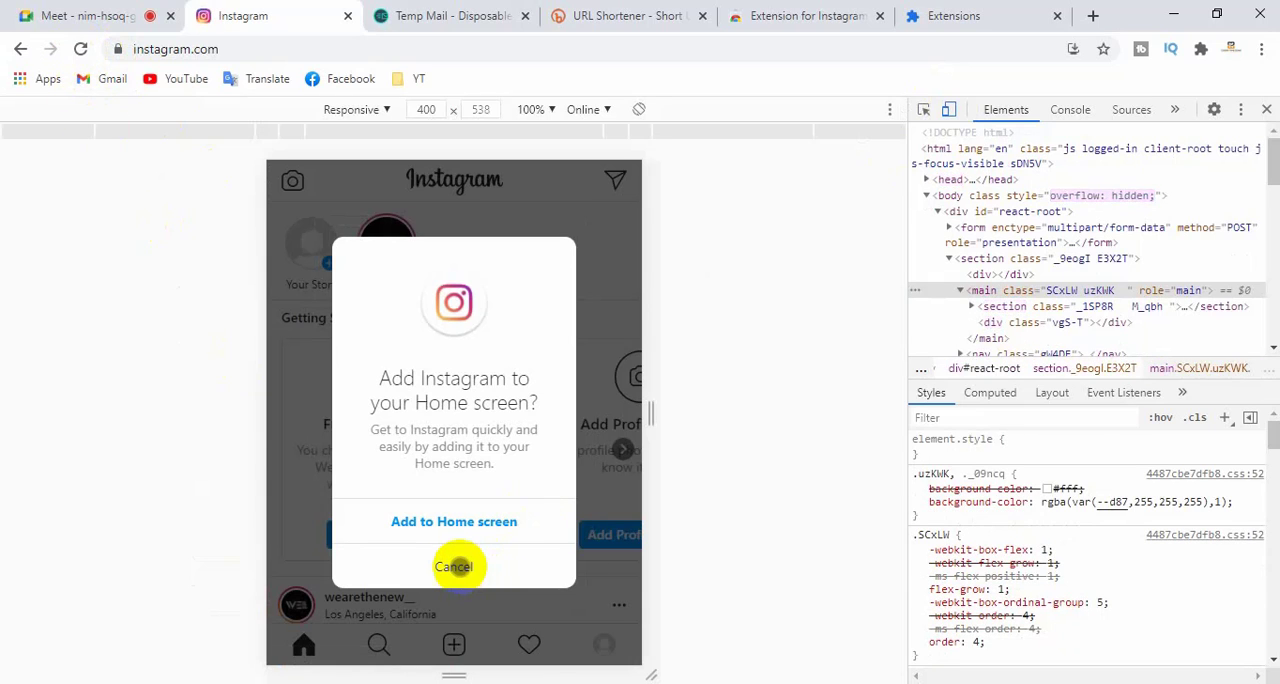
# - Dismiss the offer to add Instagram to the Home screen and look over the mobile feed and its navigation bar
pyautogui.click(454, 566)
pyautogui.scroll(-4, 420, 437)
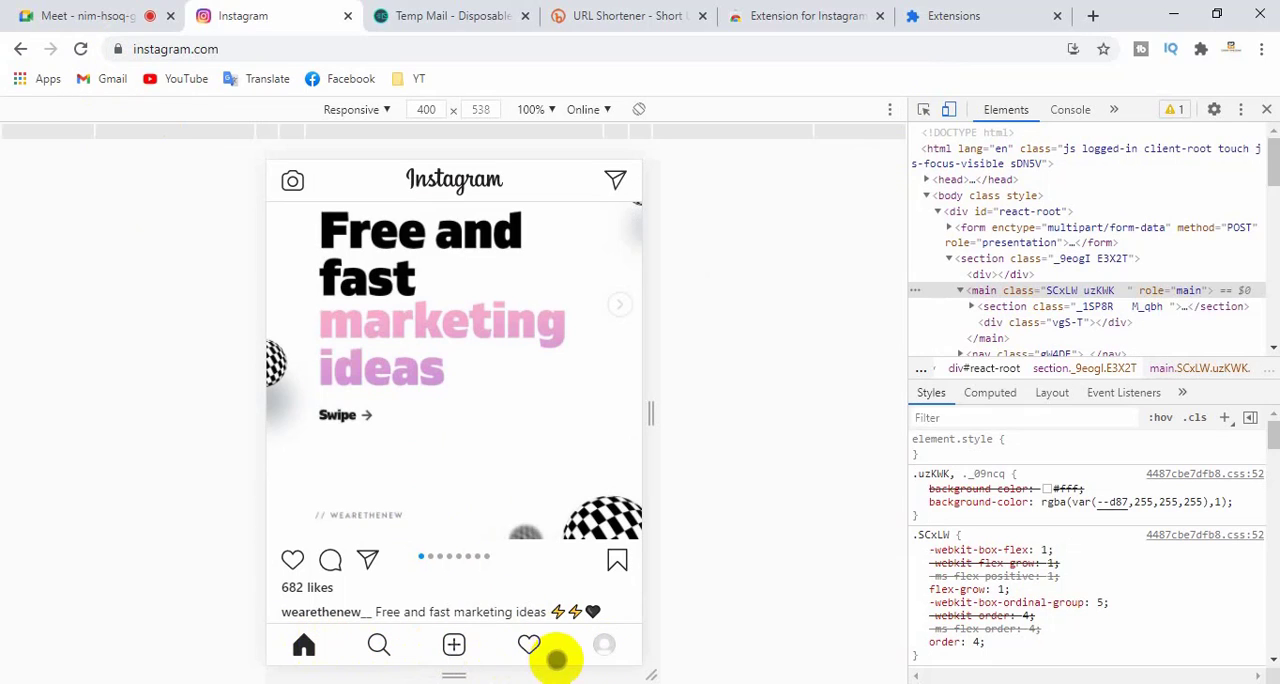
pyautogui.click(318, 632)
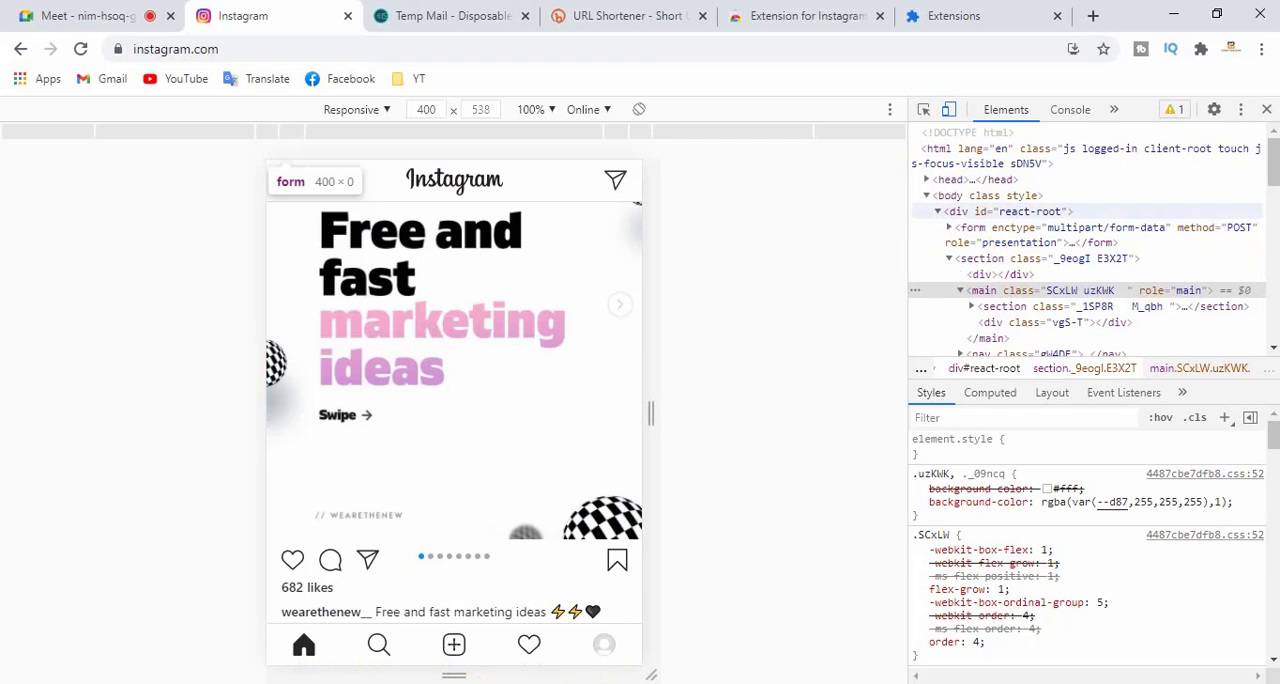
# - Close the developer tools to view the mobile layout at full window width, and reopen them on the same page
pyautogui.click(1268, 112)
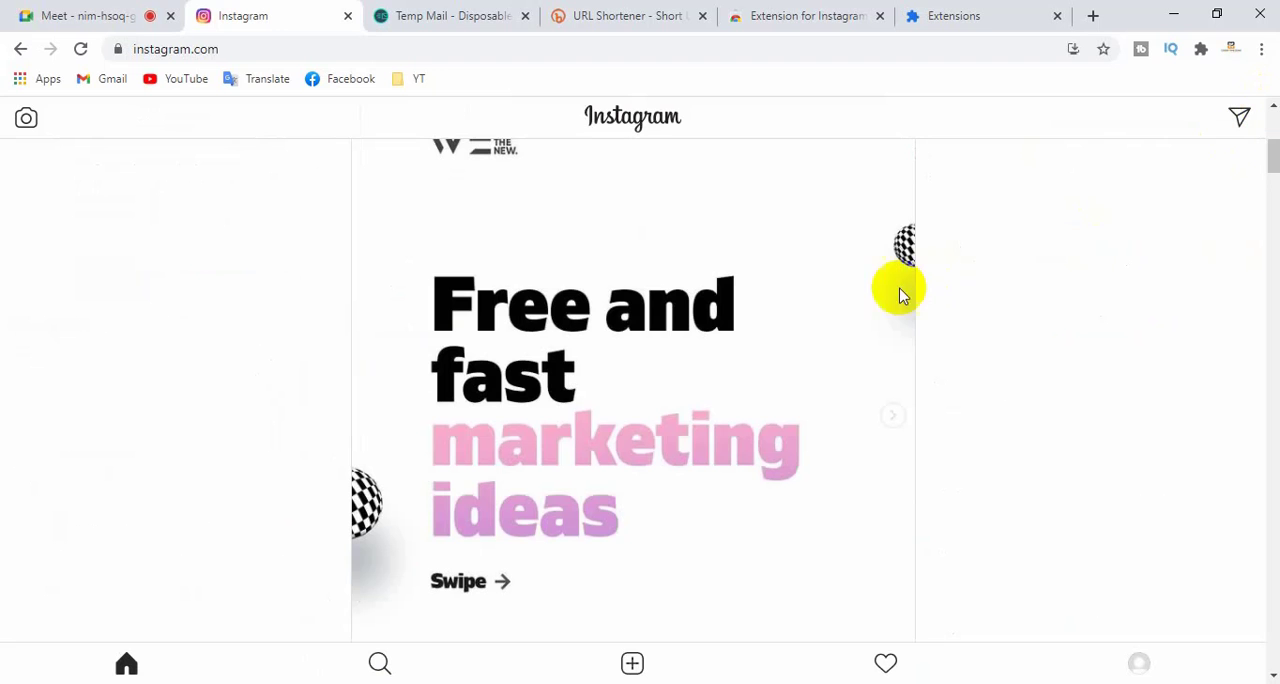
pyautogui.scroll(-5, 620, 349)
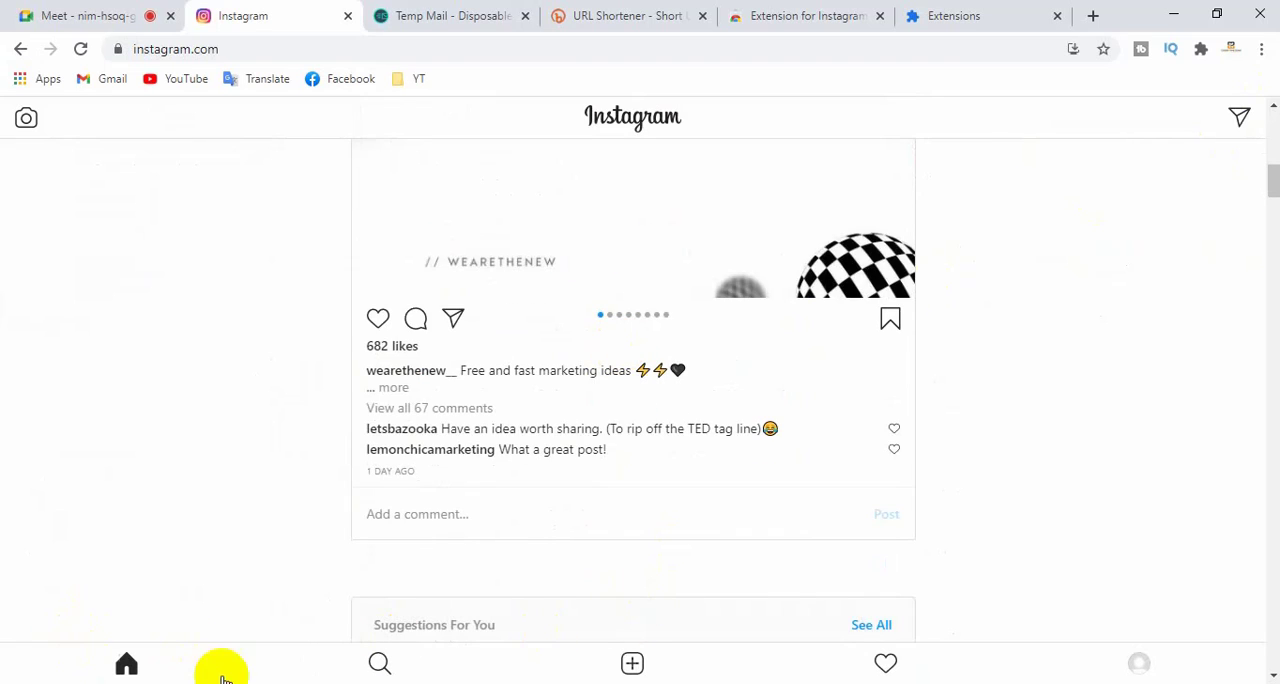
pyautogui.rightClick(1010, 220)
pyautogui.click(977, 566)
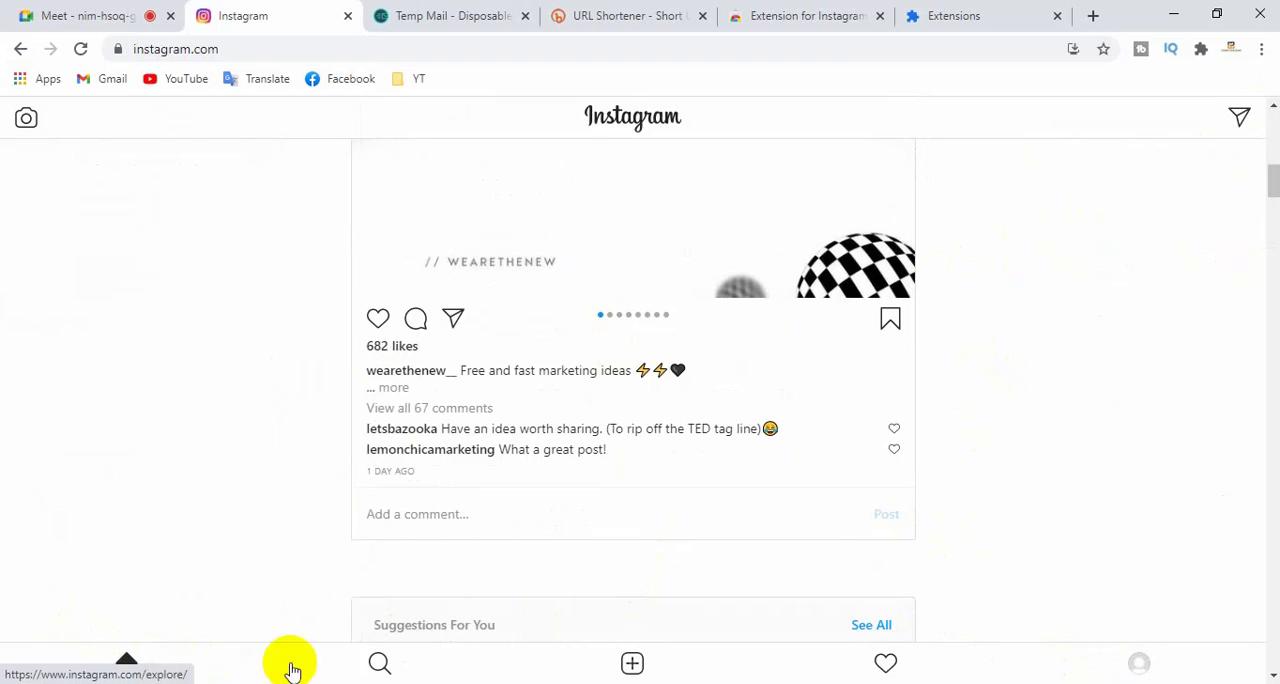
pyautogui.rightClick(1038, 212)
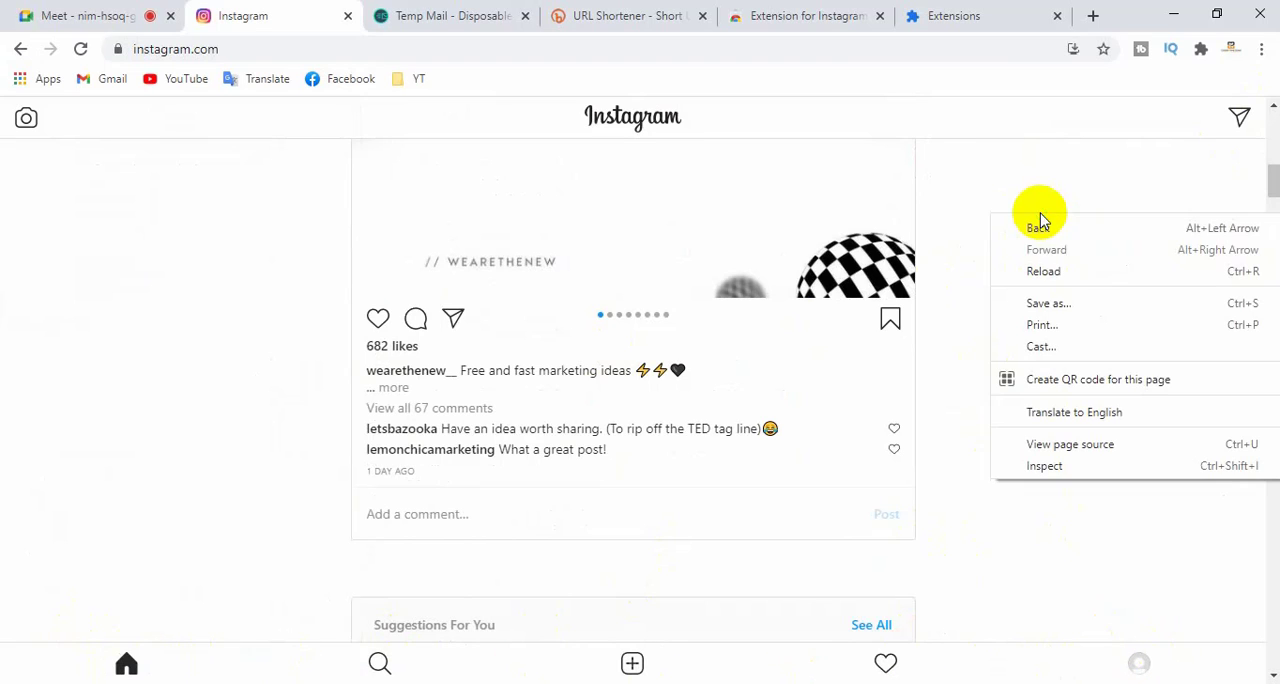
pyautogui.click(1097, 478)
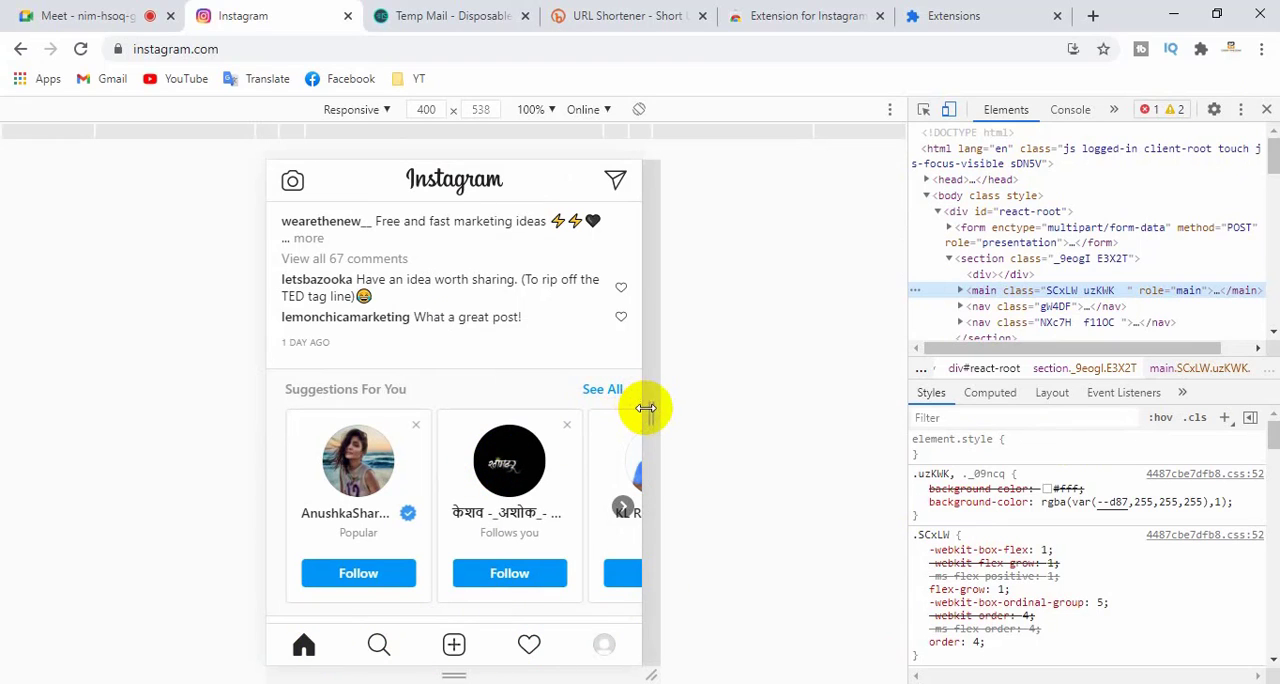
# - Widen the responsive viewport to 446 pixels and view the available device presets without choosing one
pyautogui.moveTo(648, 405); pyautogui.dragTo(673, 416)
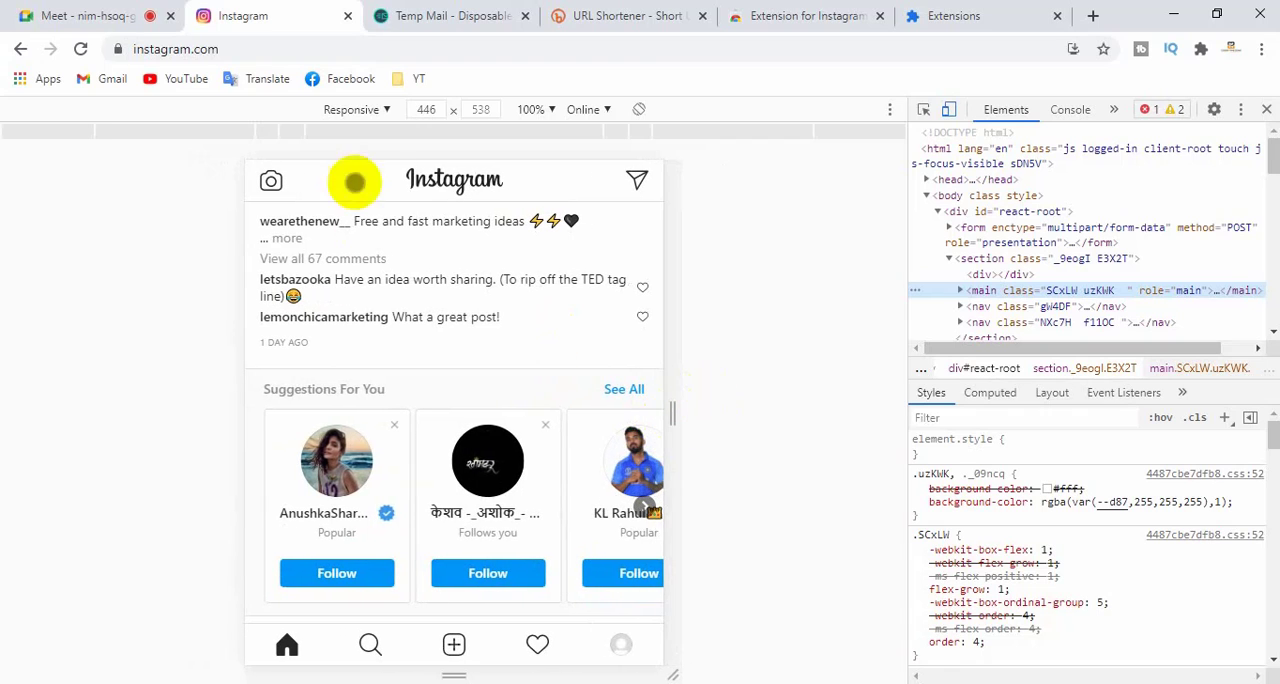
pyautogui.click(388, 110)
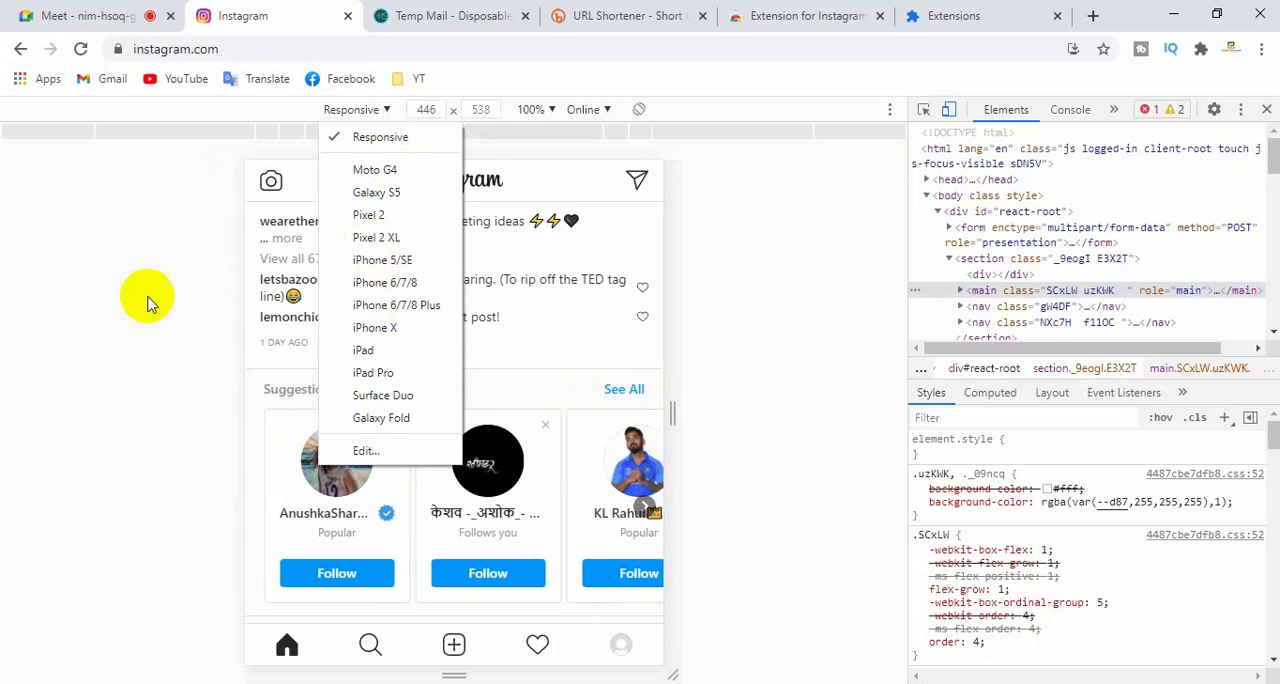
pyautogui.click(148, 296)
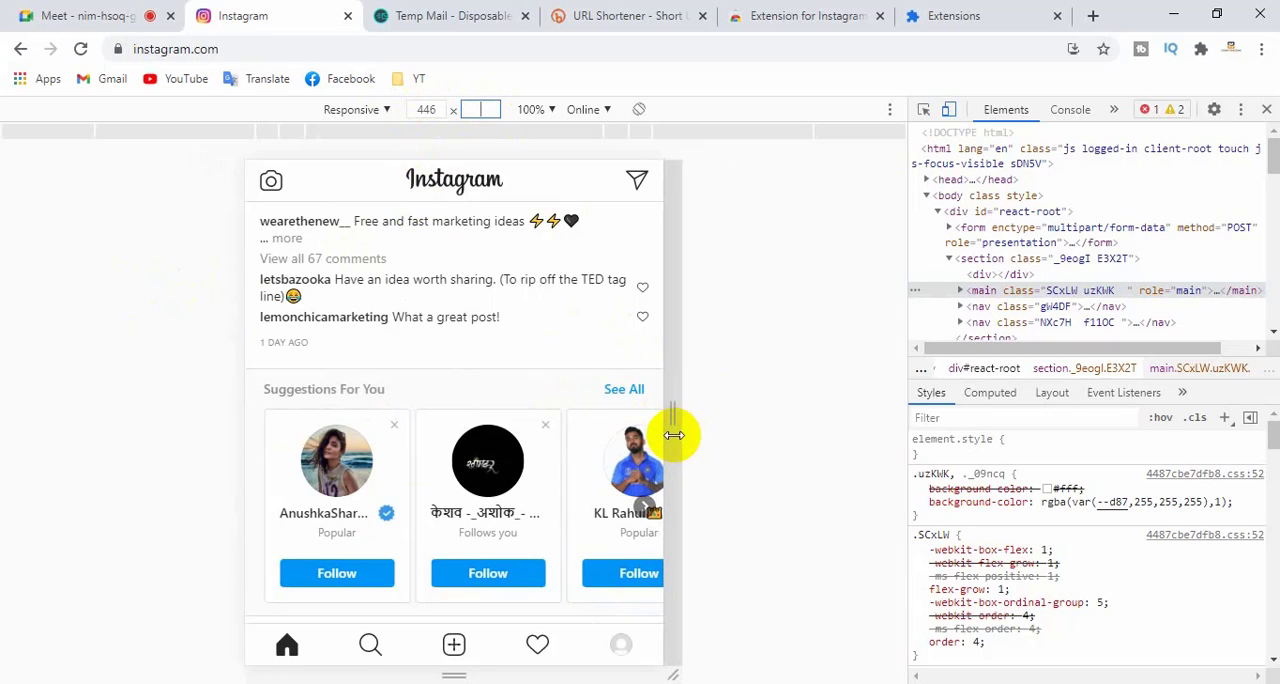
# - Widen the responsive viewport to 578 pixels and look through the mobile feed up to its stories
pyautogui.moveTo(680, 423); pyautogui.dragTo(736, 418)
pyautogui.scroll(-3, 477, 420)
pyautogui.scroll(4, 477, 420)
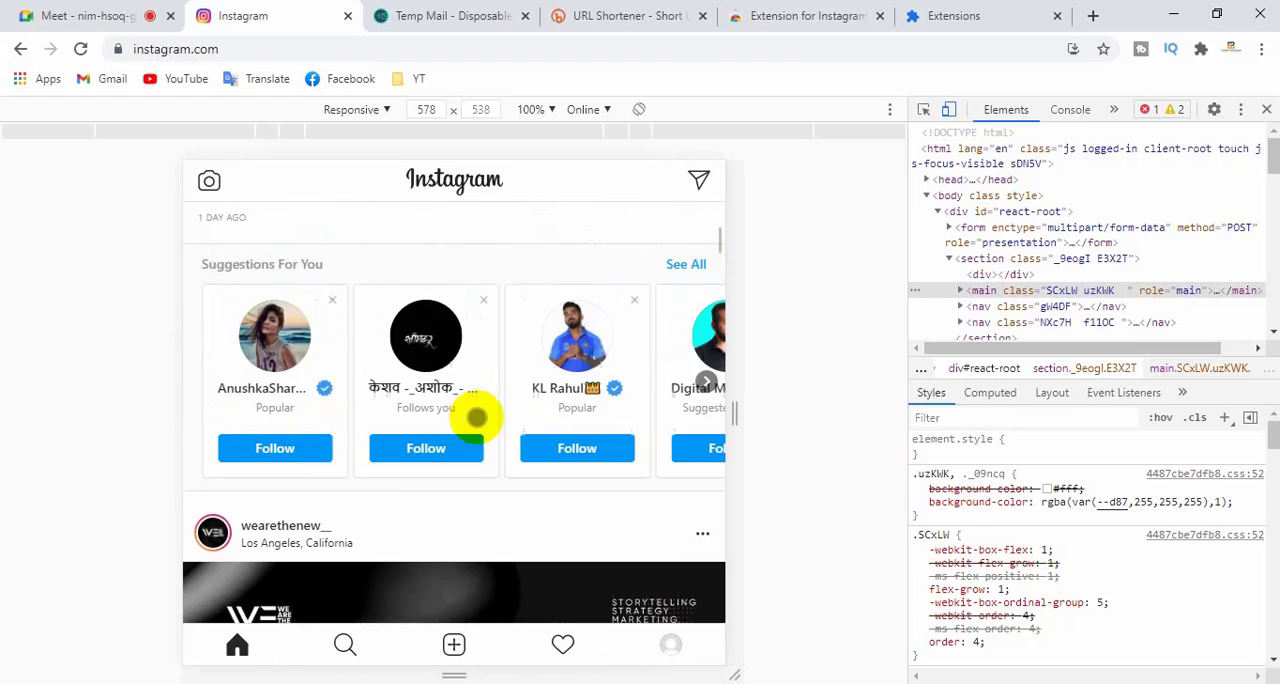
pyautogui.scroll(3, 474, 408)
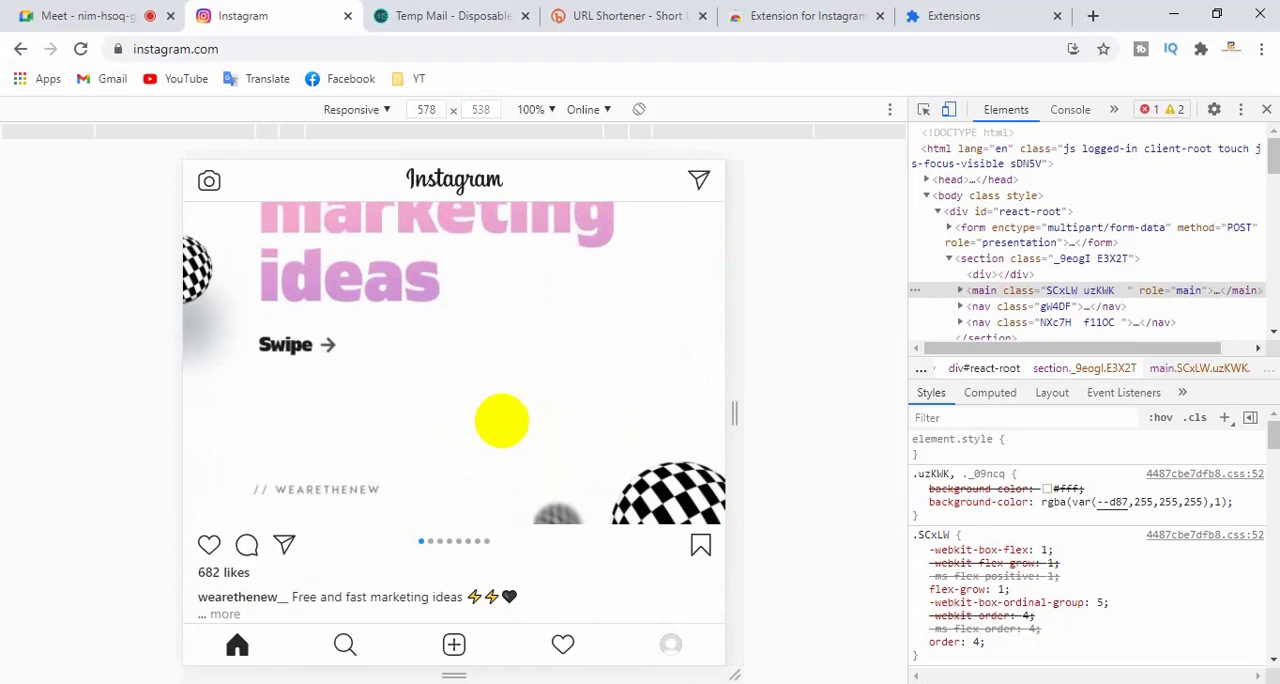
pyautogui.scroll(5, 530, 430)
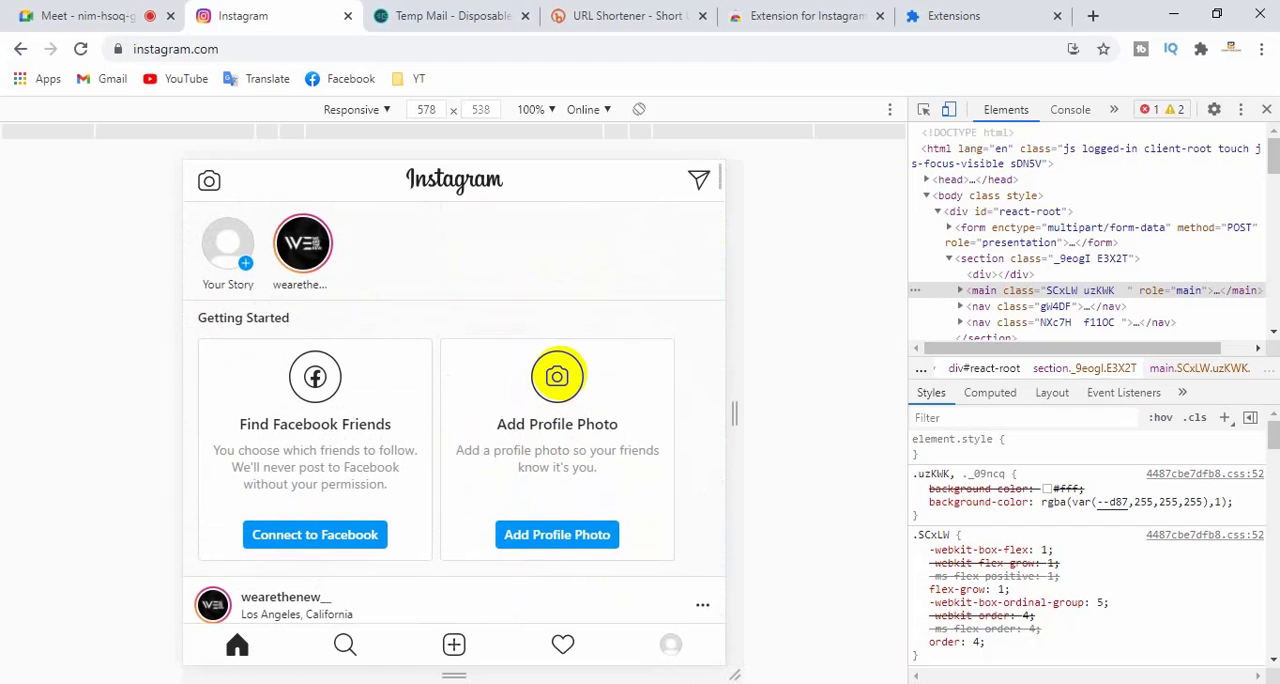
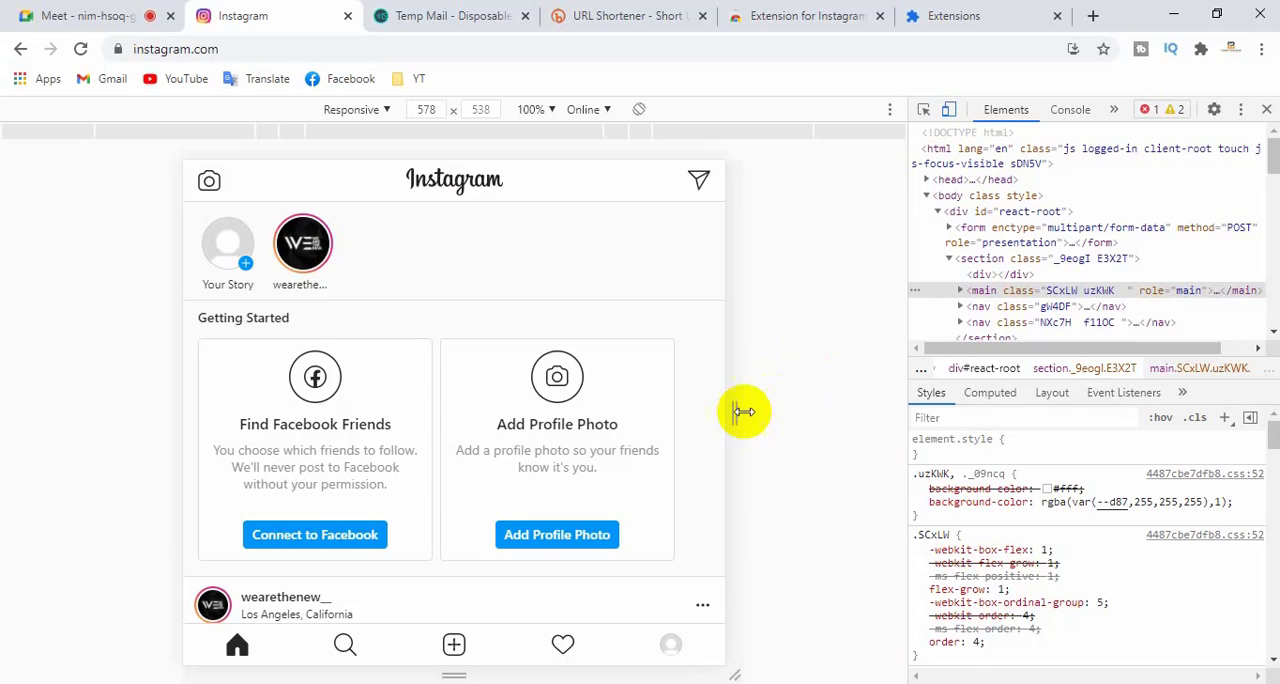
# - Narrow the responsive viewport to 540 pixels and look over the mobile feed at that width
pyautogui.moveTo(737, 411); pyautogui.dragTo(710, 412)
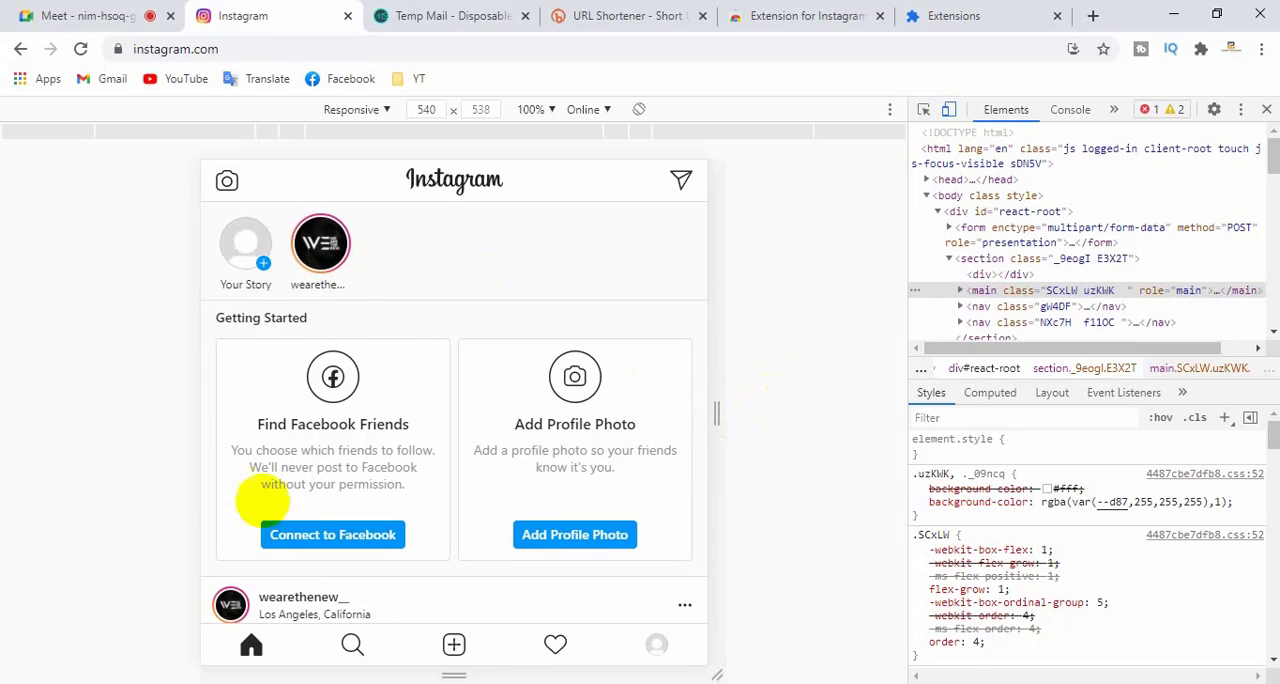
pyautogui.scroll(-3, 449, 472)
pyautogui.scroll(3, 449, 472)
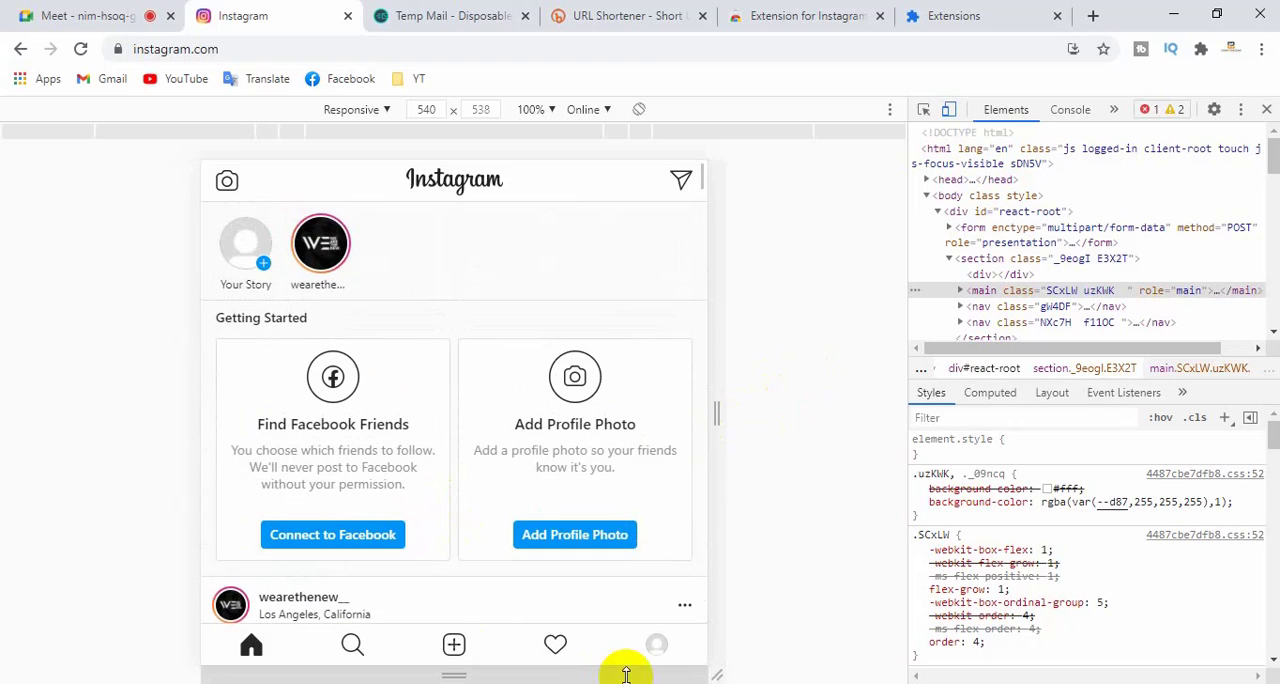
# - Open the account's profile and set logo-1.jpg from the Desktop folder as the profile photo
pyautogui.click(657, 646)
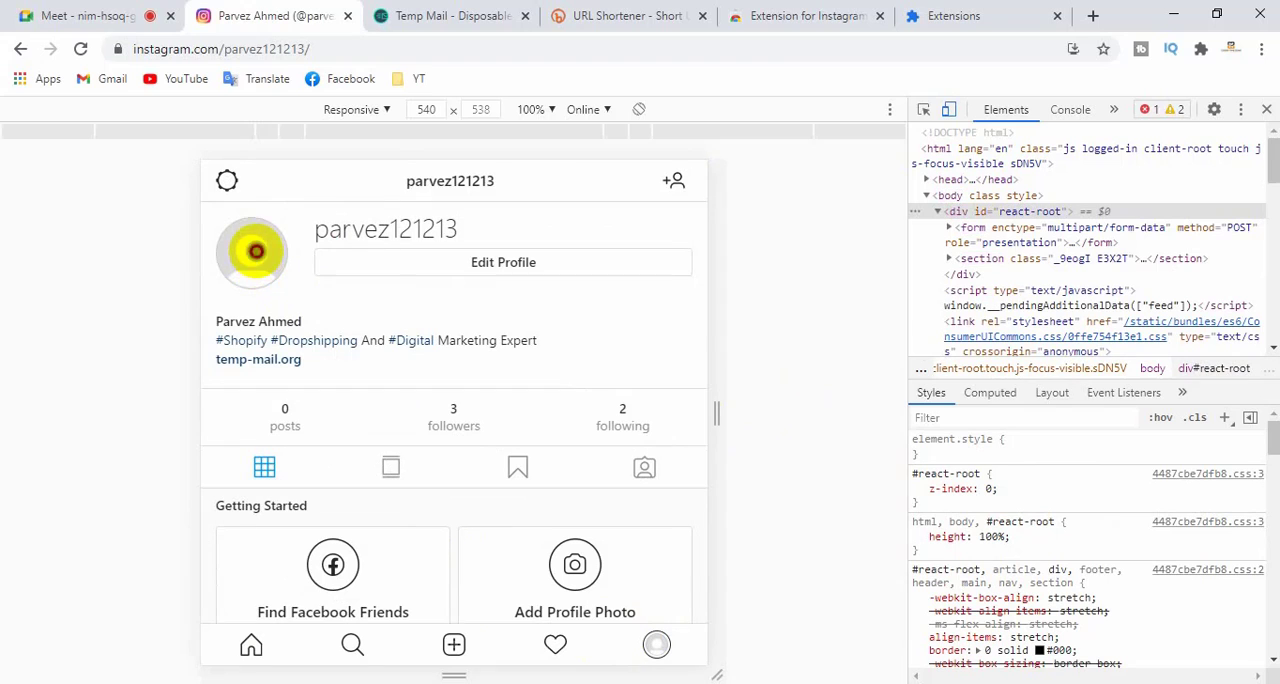
pyautogui.click(256, 251)
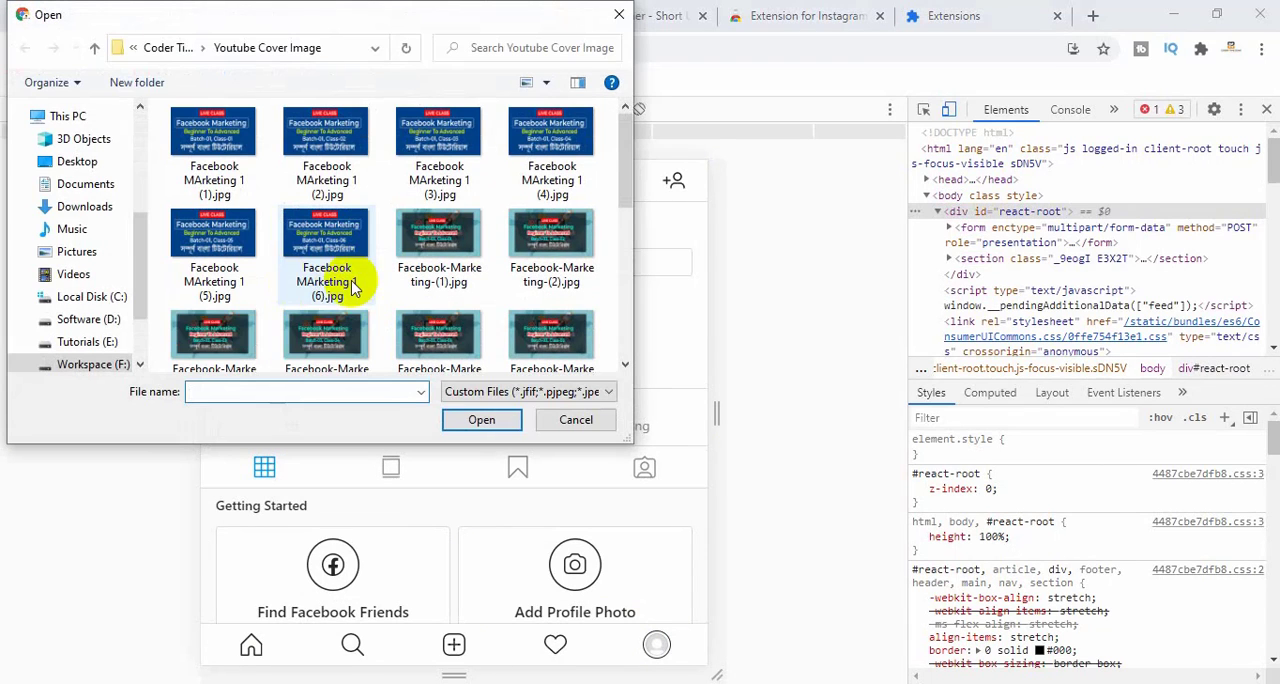
pyautogui.click(75, 162)
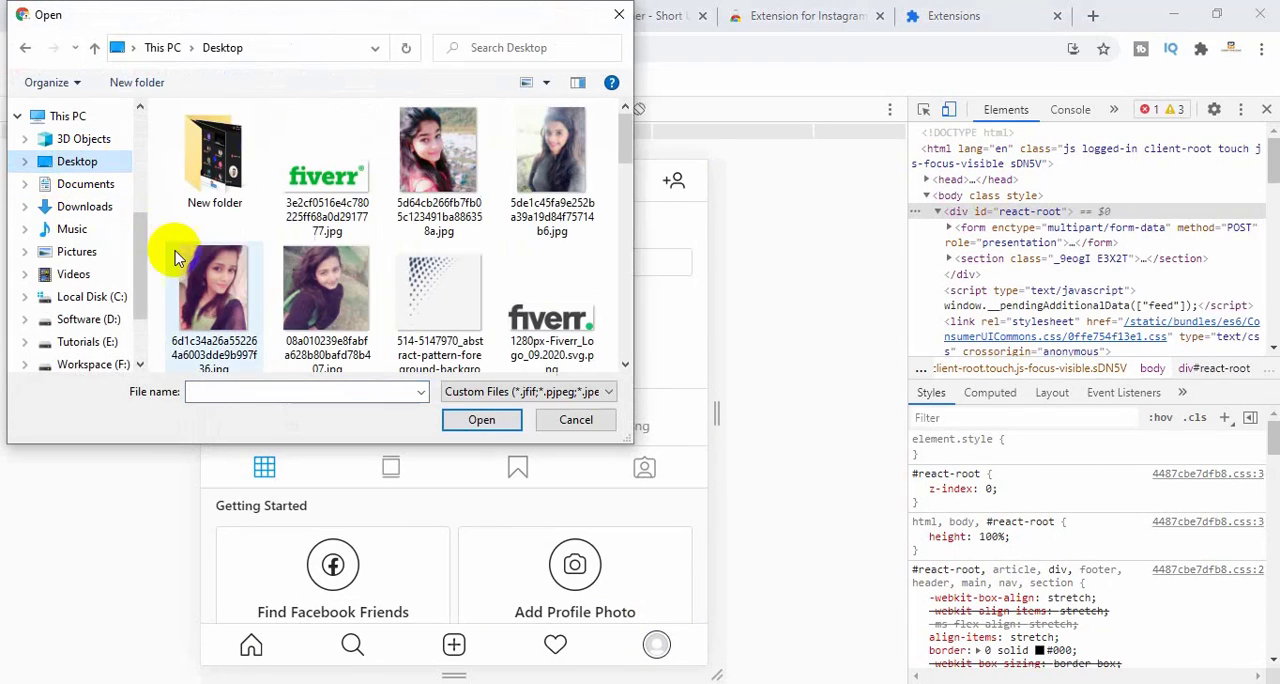
pyautogui.click(440, 289)
pyautogui.scroll(-10, 440, 289)
pyautogui.scroll(4, 447, 298)
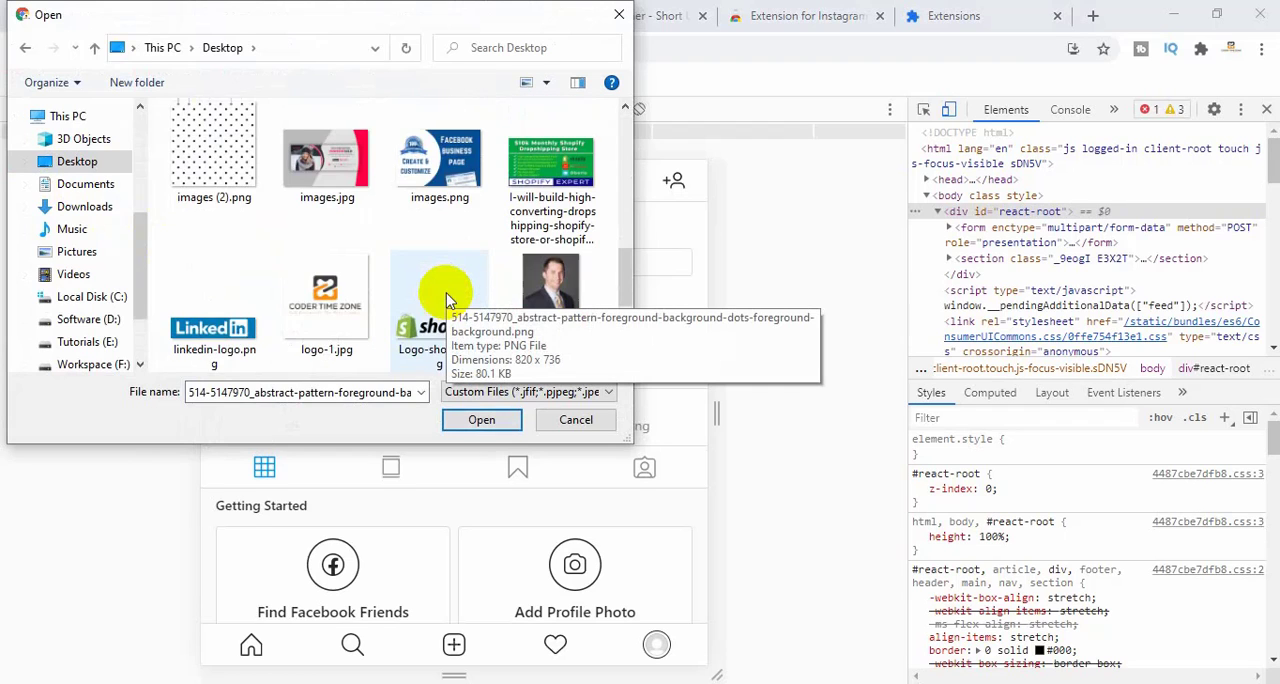
pyautogui.scroll(2, 447, 298)
pyautogui.scroll(-1, 440, 297)
pyautogui.scroll(-3, 440, 295)
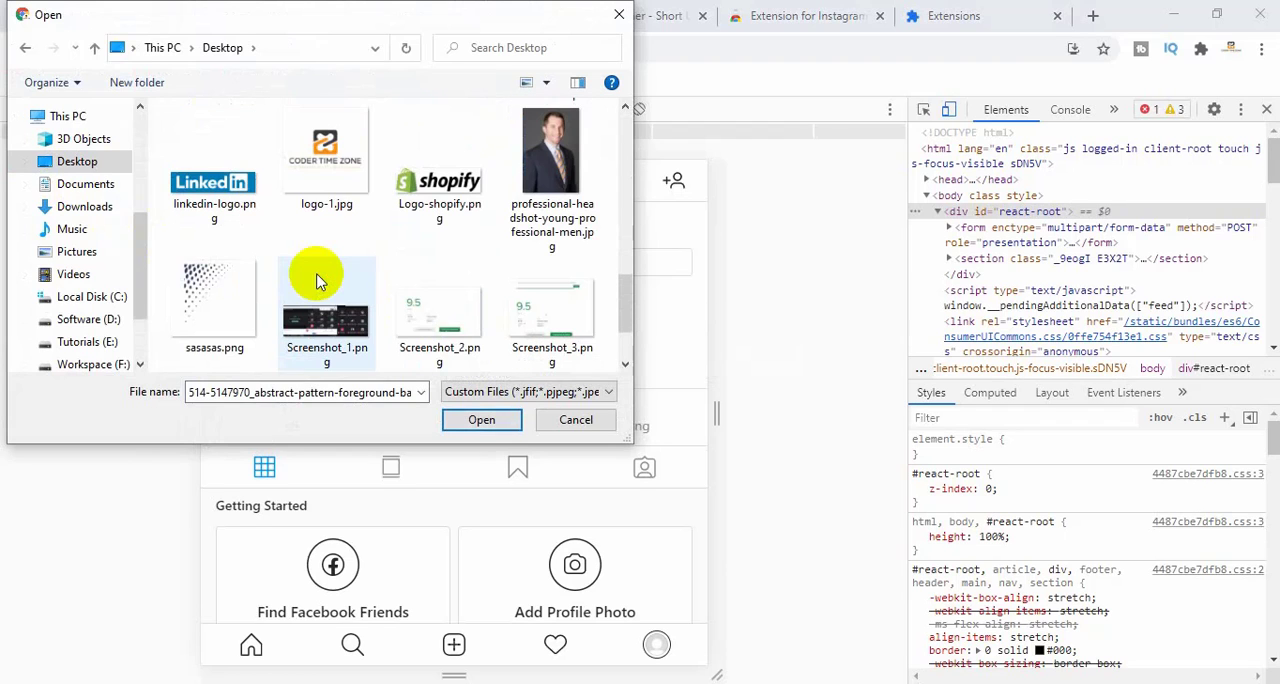
pyautogui.click(327, 160)
pyautogui.click(478, 419)
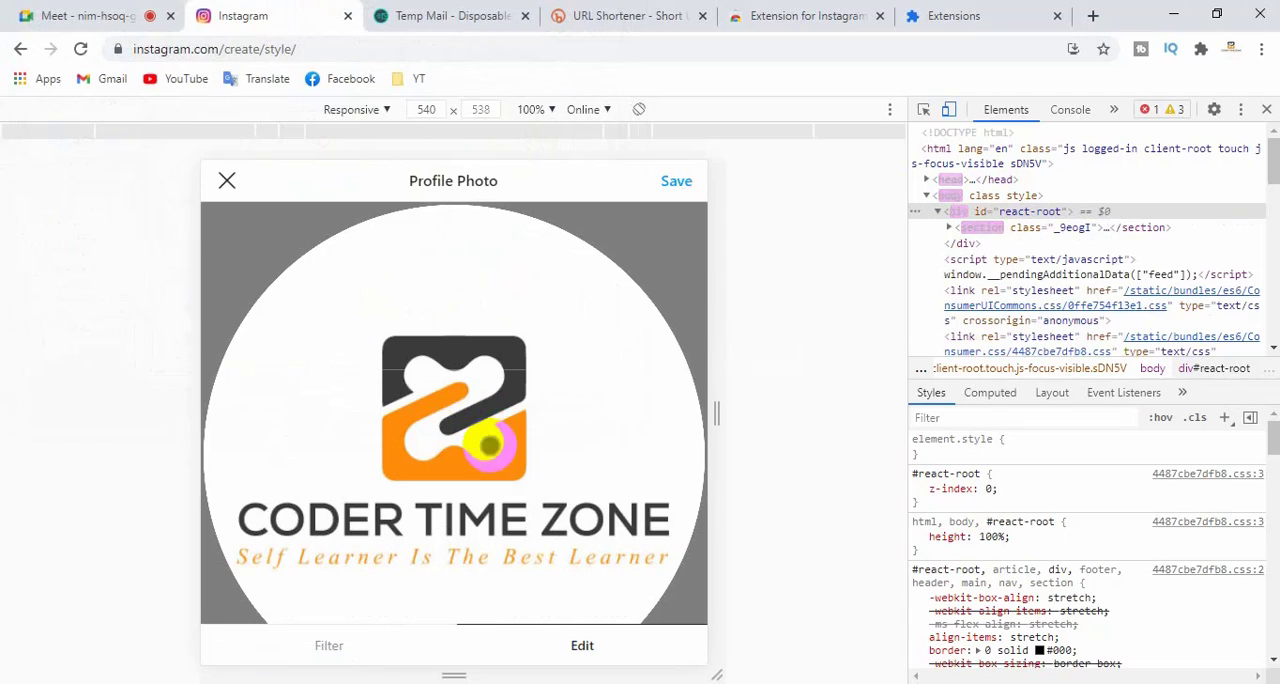
pyautogui.click(676, 181)
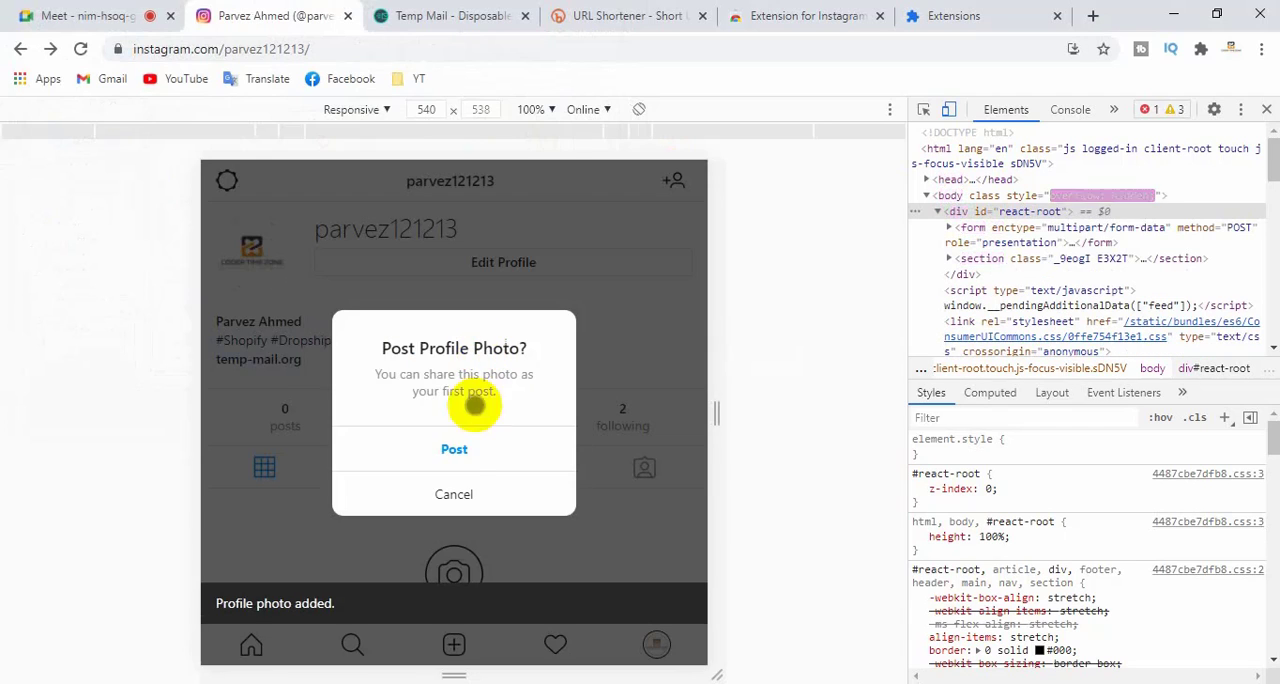
# - Share the profile photo as the account's first post
pyautogui.click(454, 449)
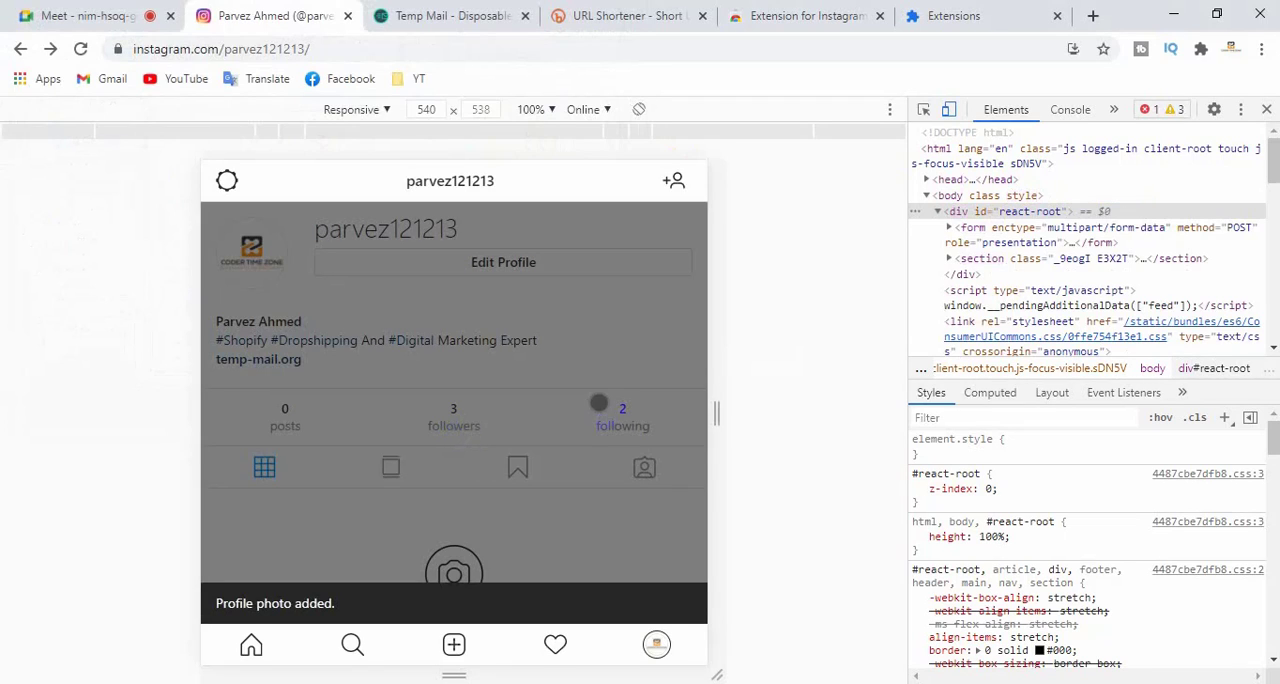
pyautogui.scroll(-2, 679, 431)
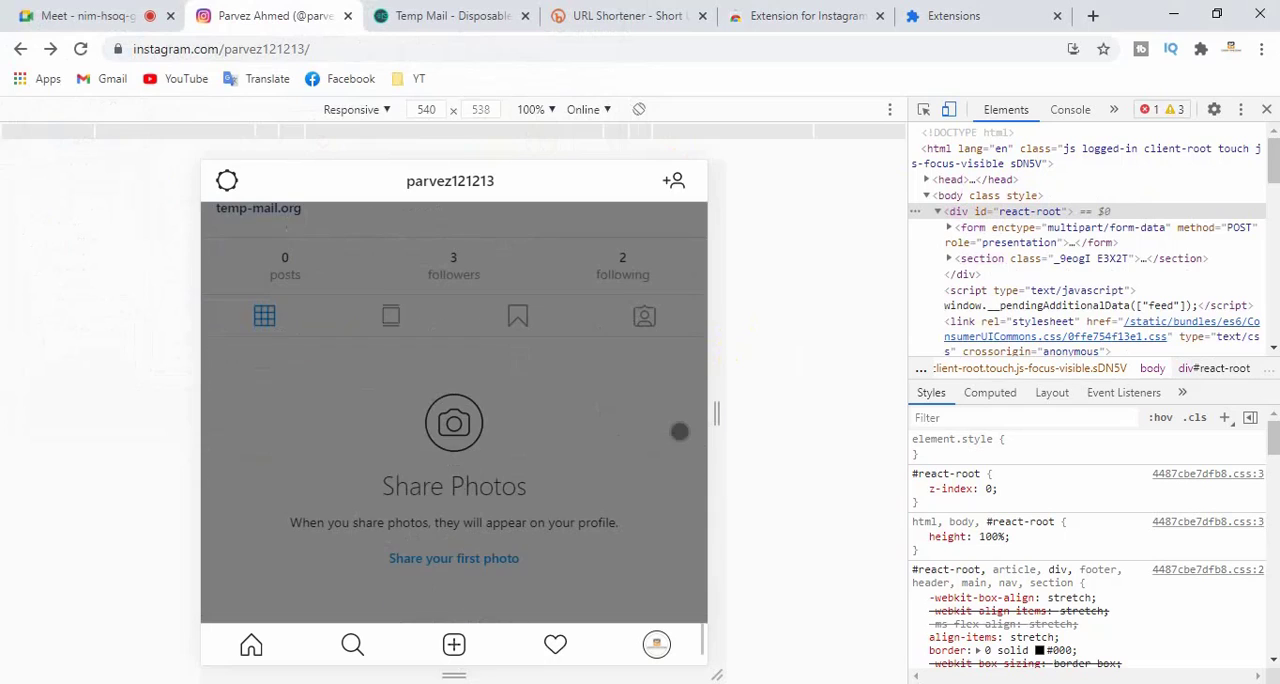
pyautogui.scroll(2, 679, 433)
pyautogui.scroll(-2, 617, 442)
pyautogui.scroll(2, 615, 441)
pyautogui.scroll(-2, 595, 360)
pyautogui.scroll(2, 595, 360)
pyautogui.scroll(-3, 485, 490)
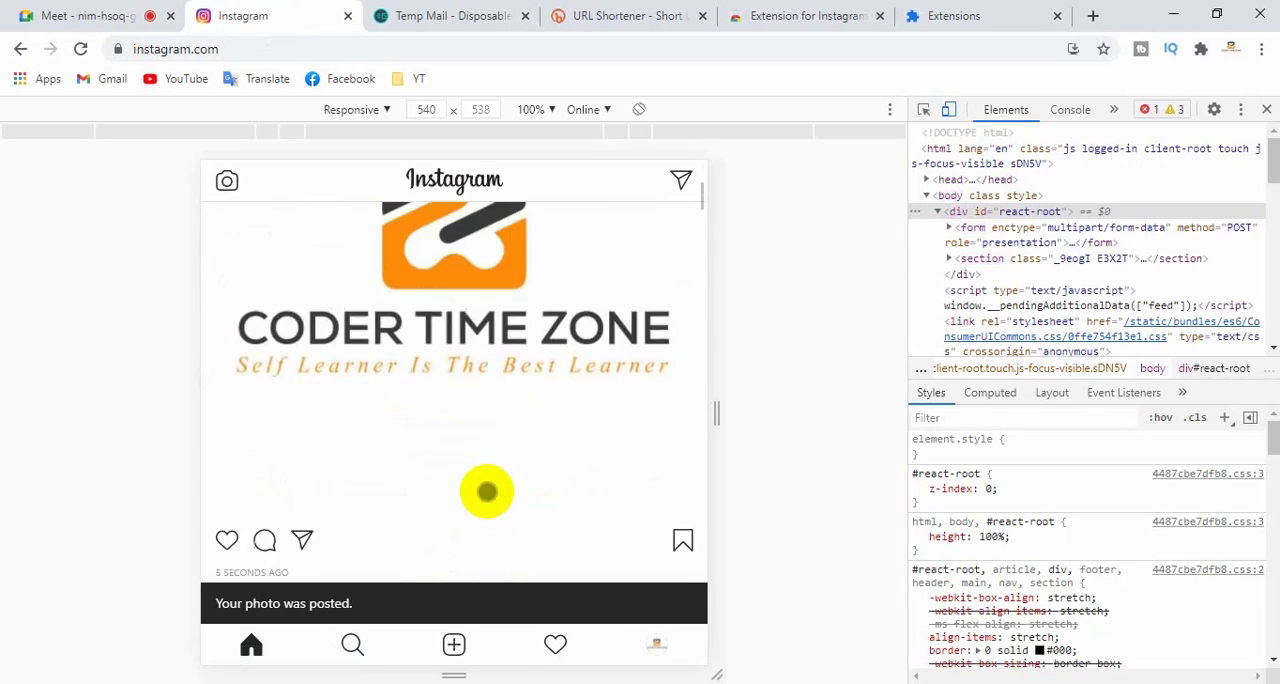
# - Go to the start of the home feed and examine the new logo post and its action icons
pyautogui.scroll(3, 486, 486)
pyautogui.click(250, 648)
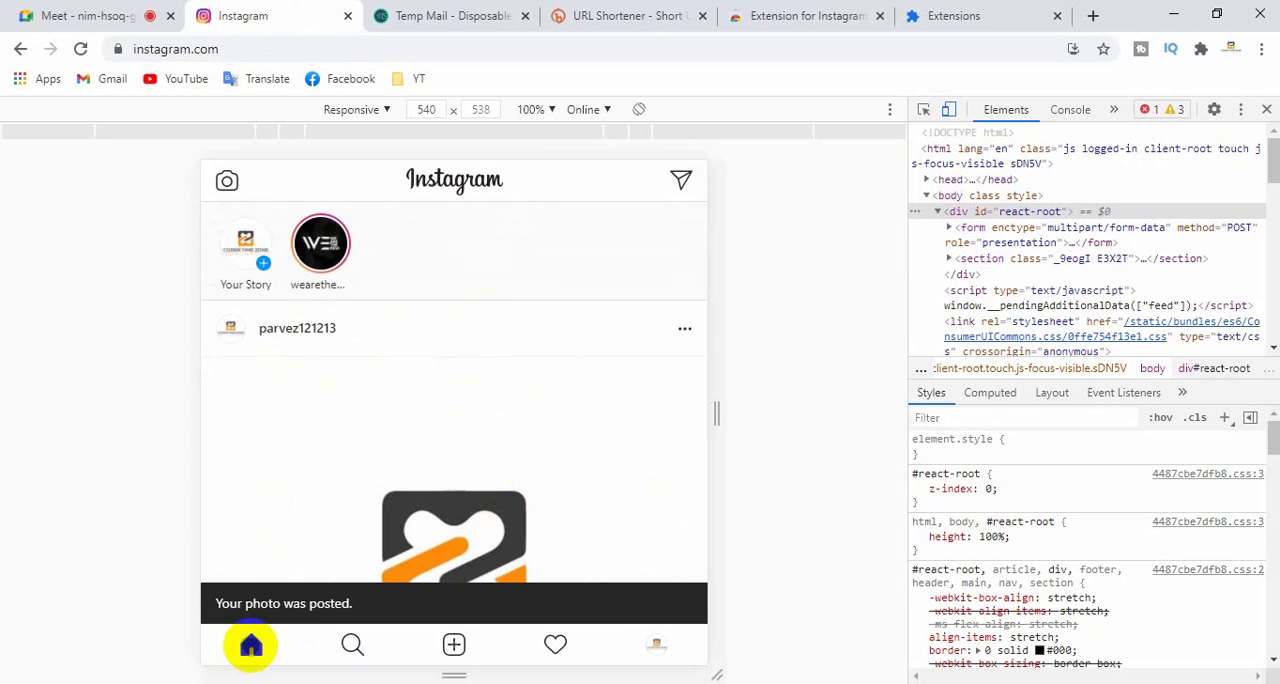
pyautogui.click(250, 646)
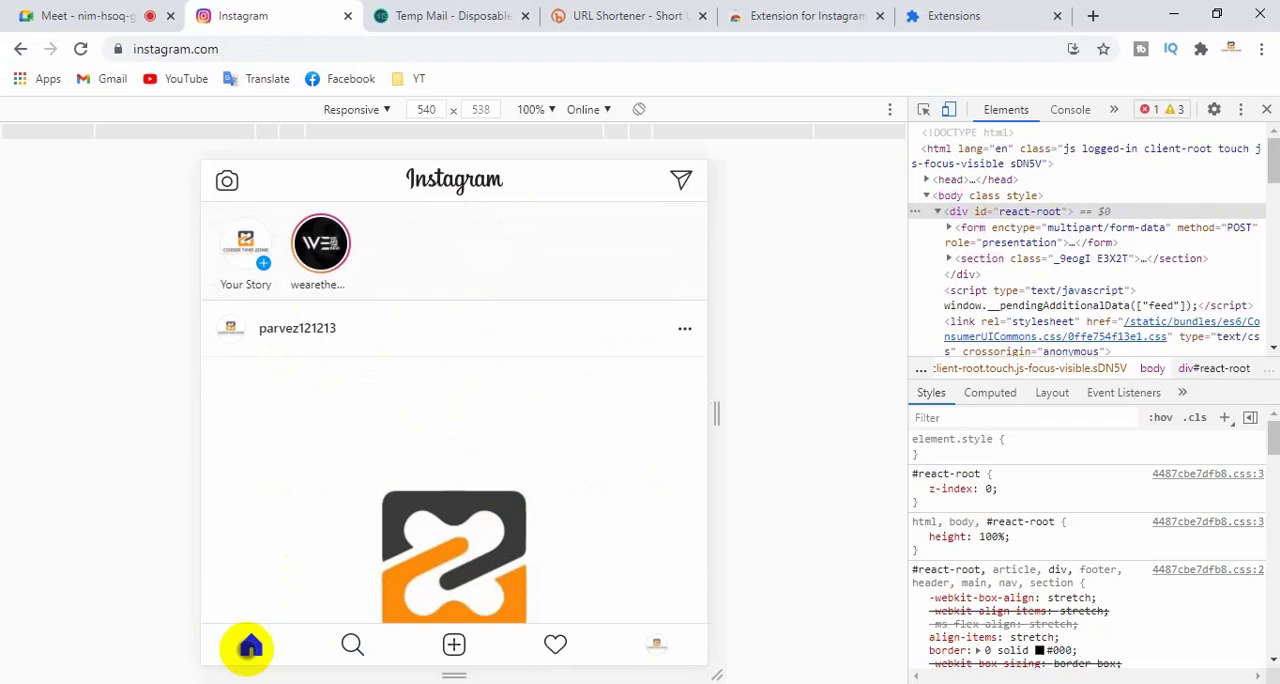
pyautogui.scroll(-8, 423, 537)
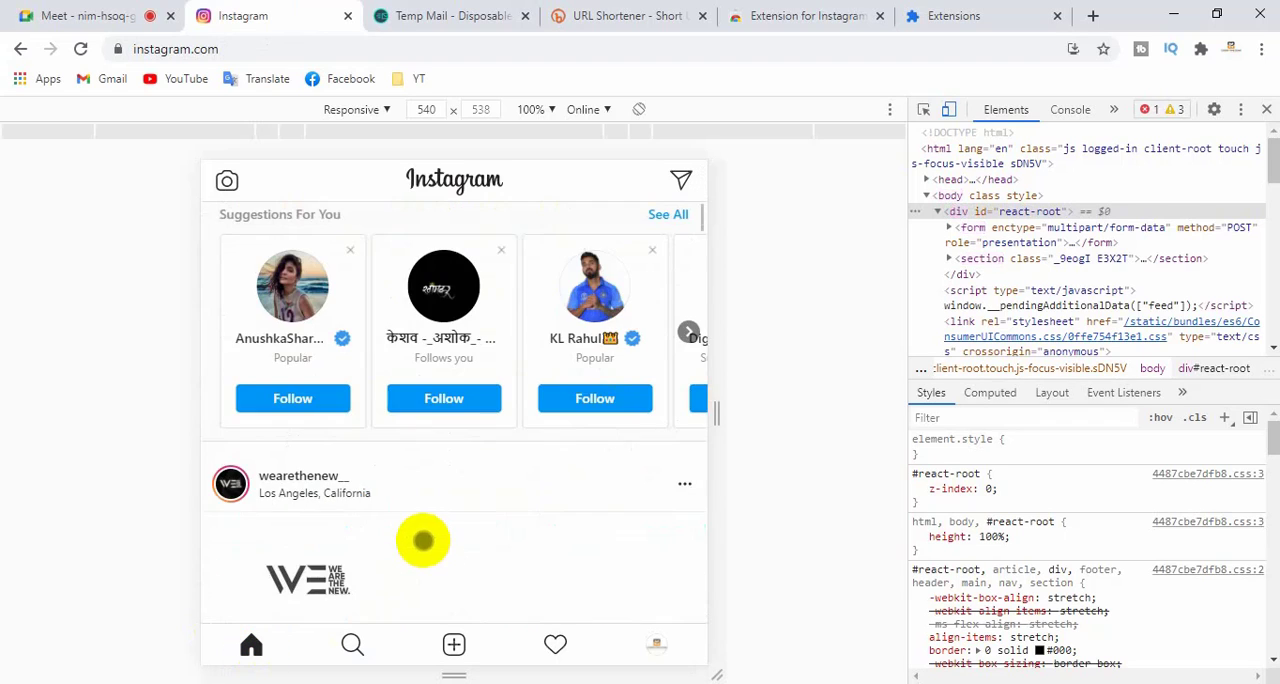
pyautogui.scroll(2, 435, 510)
pyautogui.scroll(1, 432, 482)
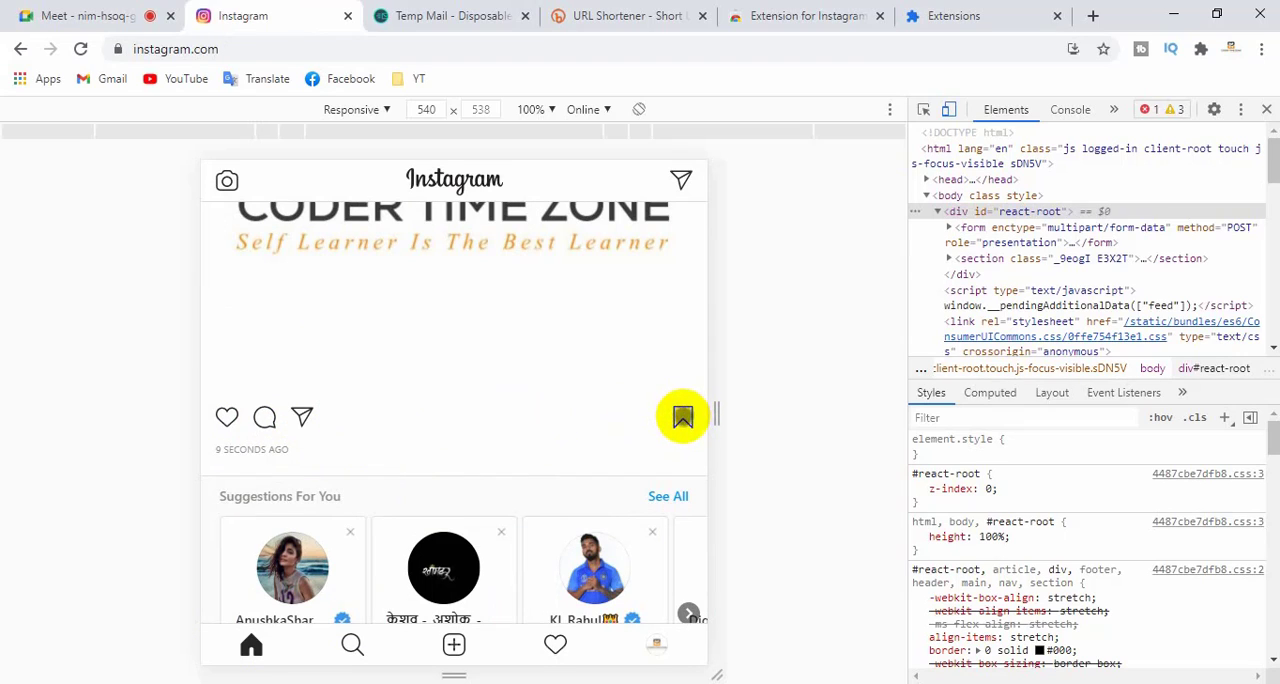
pyautogui.click(683, 417)
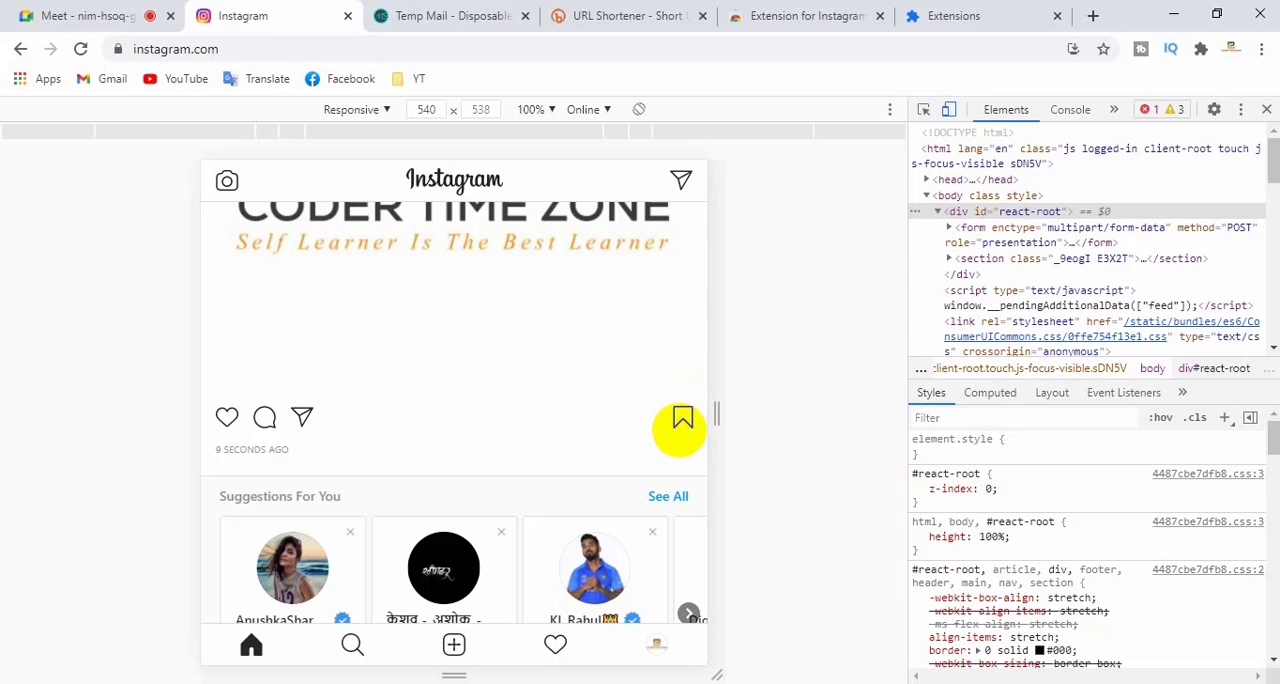
# - Look over the suggested accounts beneath the logo post and return to the post
pyautogui.scroll(-2, 680, 428)
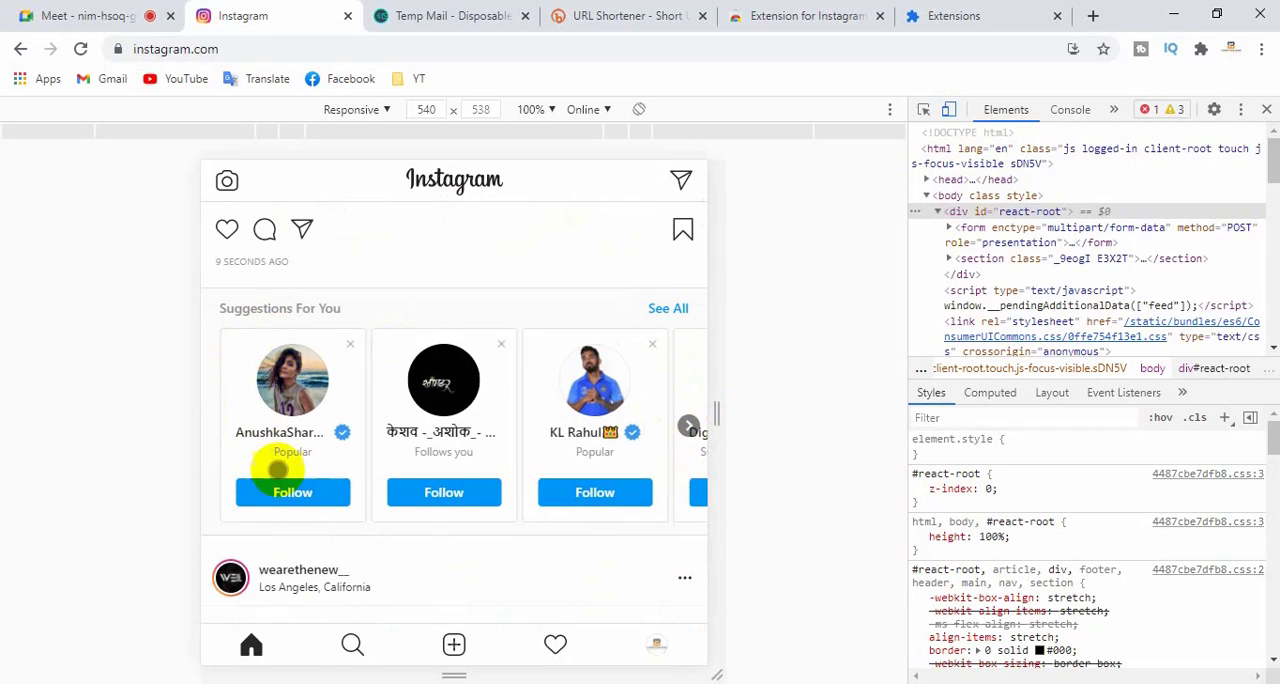
pyautogui.scroll(-1, 293, 382)
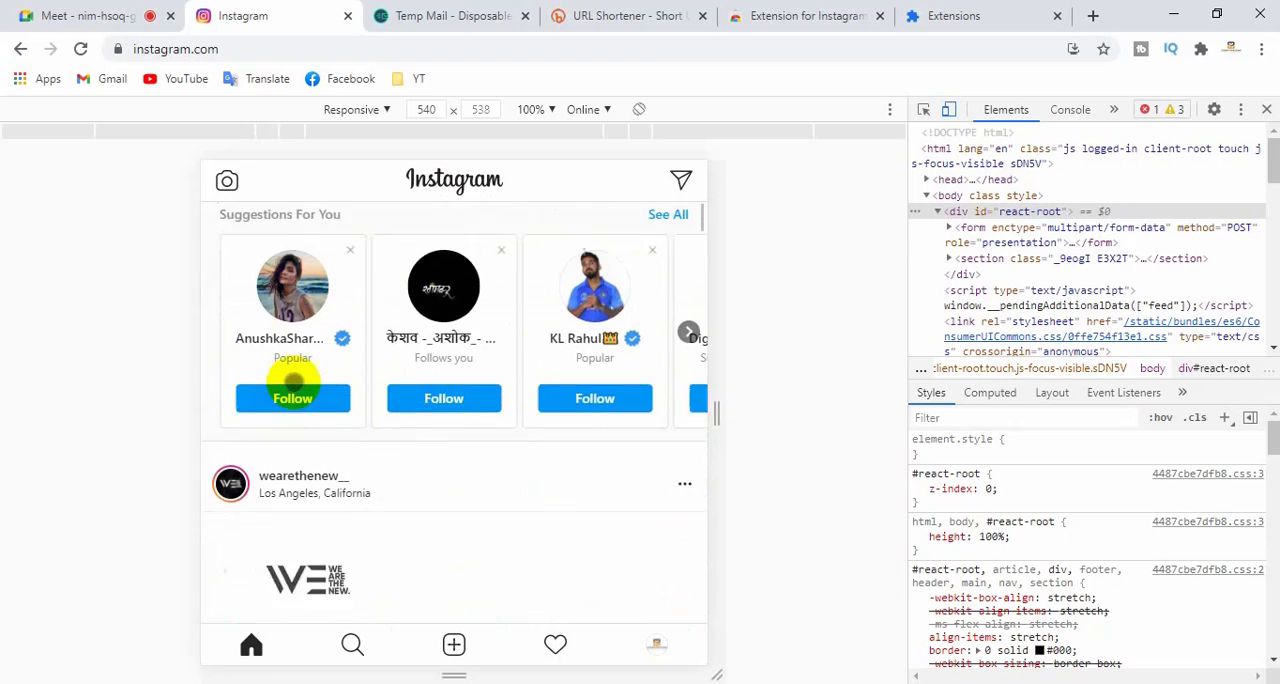
pyautogui.scroll(1, 285, 410)
pyautogui.scroll(3, 400, 378)
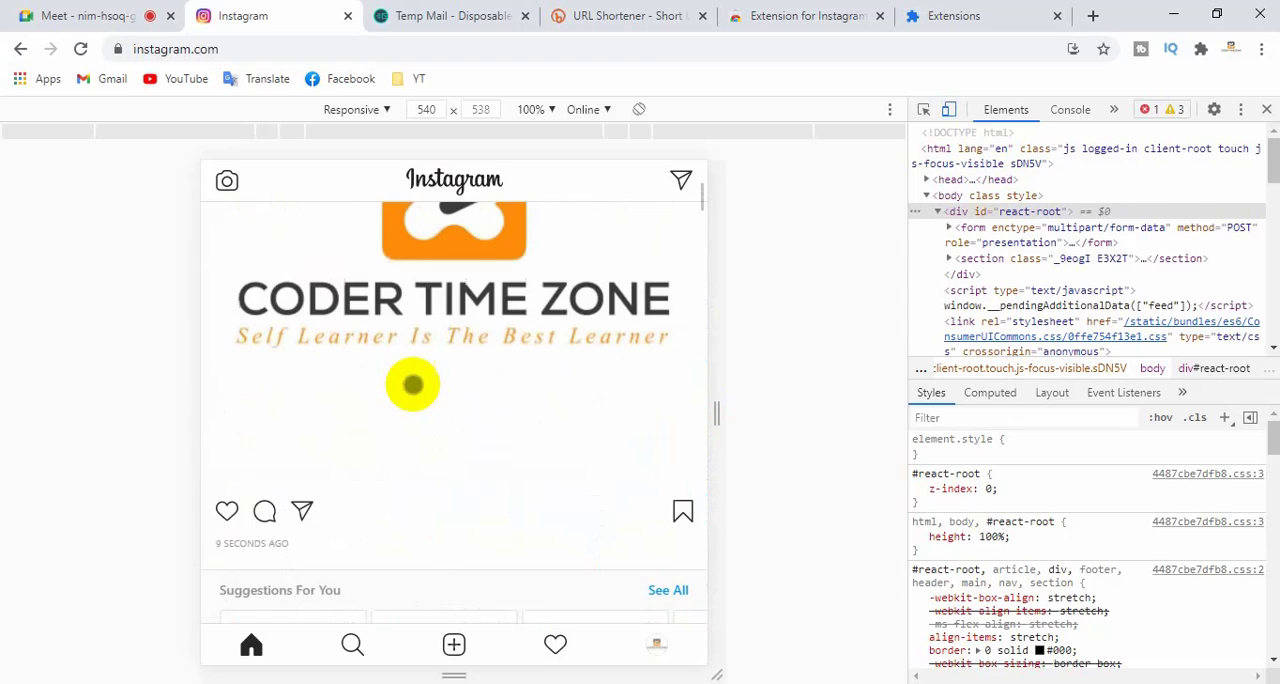
pyautogui.scroll(4, 413, 385)
pyautogui.scroll(-3, 413, 385)
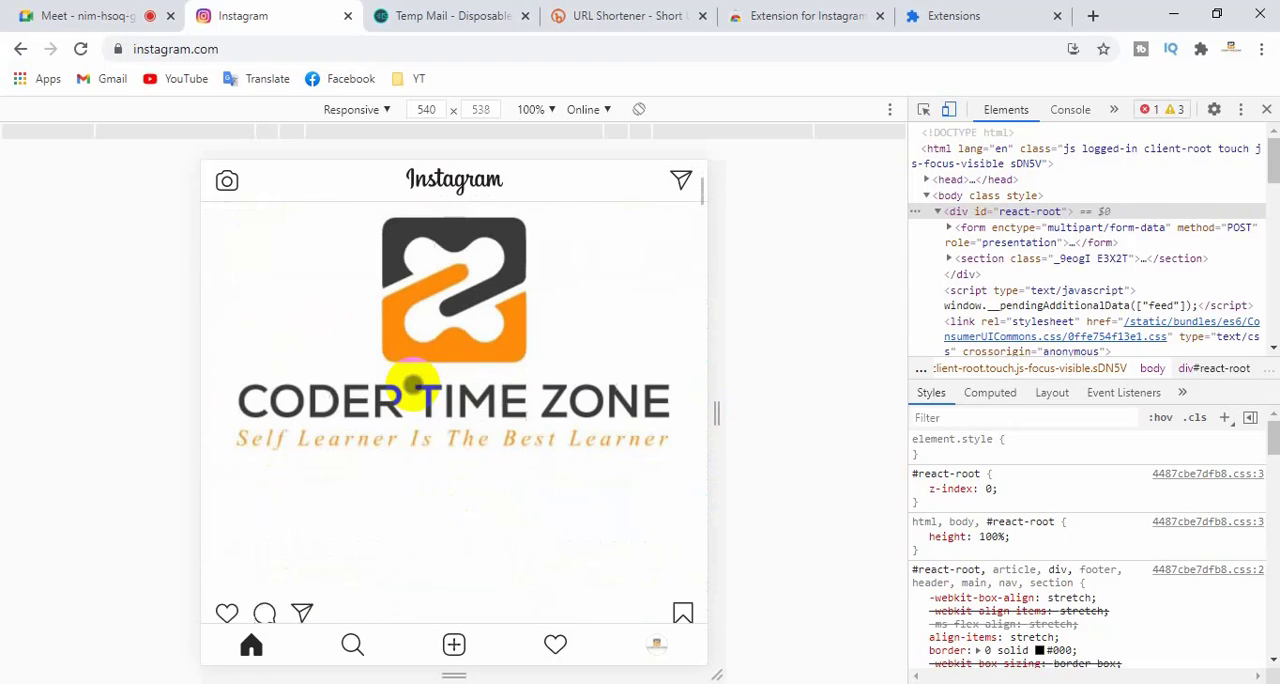
# - Open the Explore page and browse its grid of posts
pyautogui.click(345, 648)
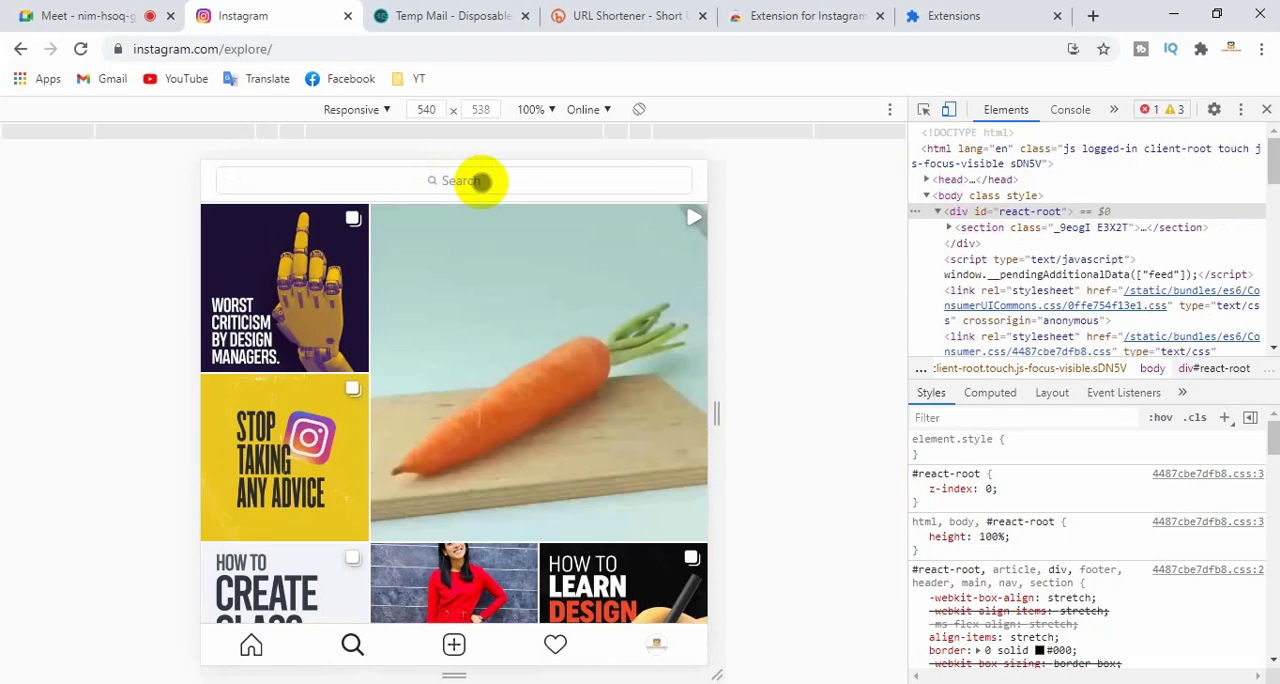
pyautogui.scroll(-5, 390, 380)
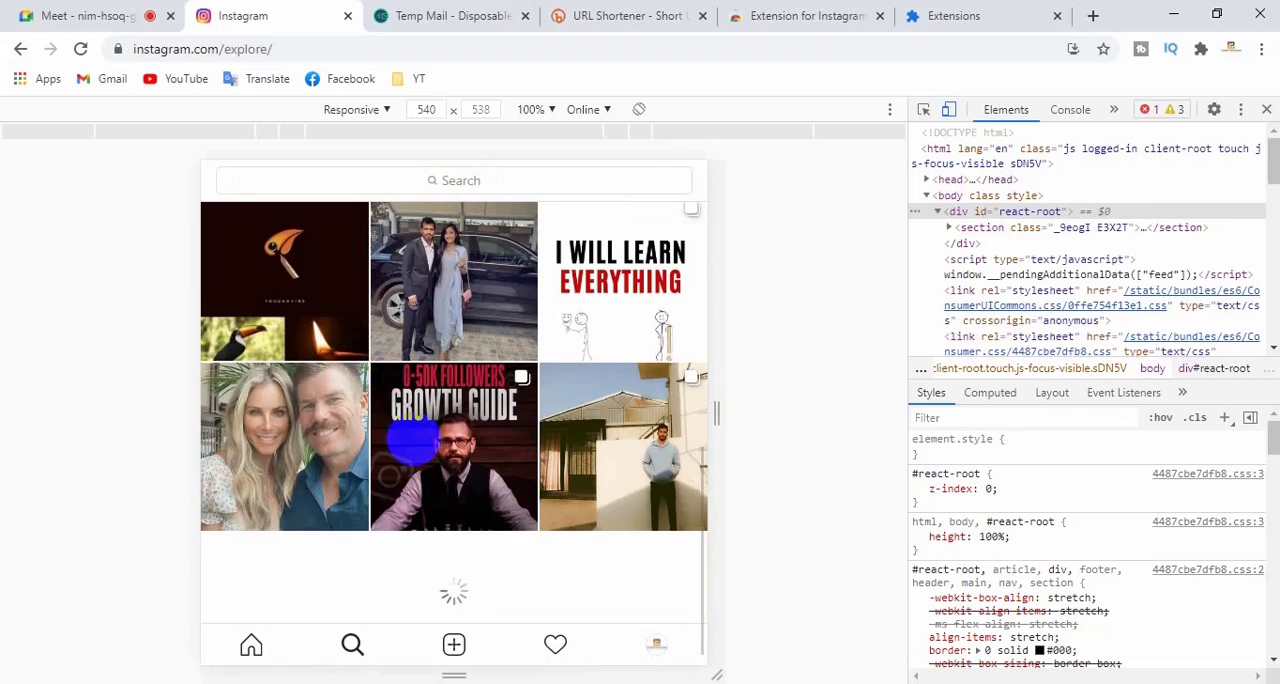
pyautogui.scroll(-5, 420, 450)
# - Return to the home feed and browse the posts from wearethenew__
pyautogui.click(251, 643)
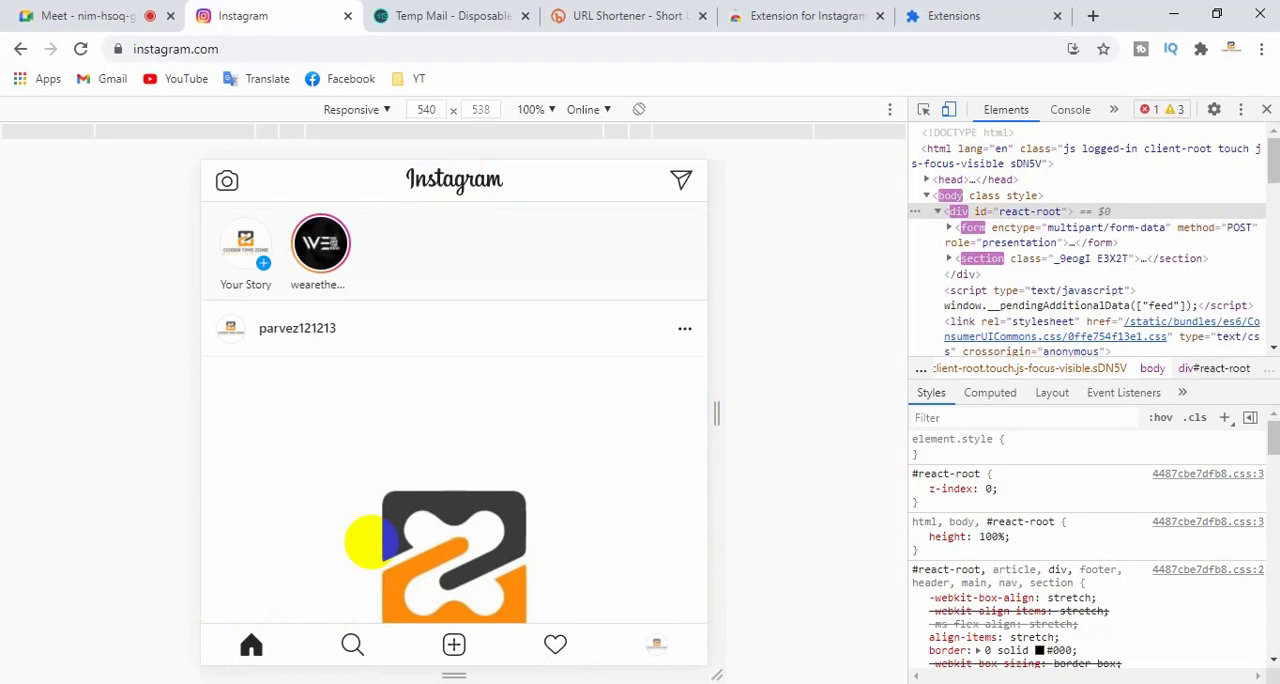
pyautogui.scroll(-10, 383, 443)
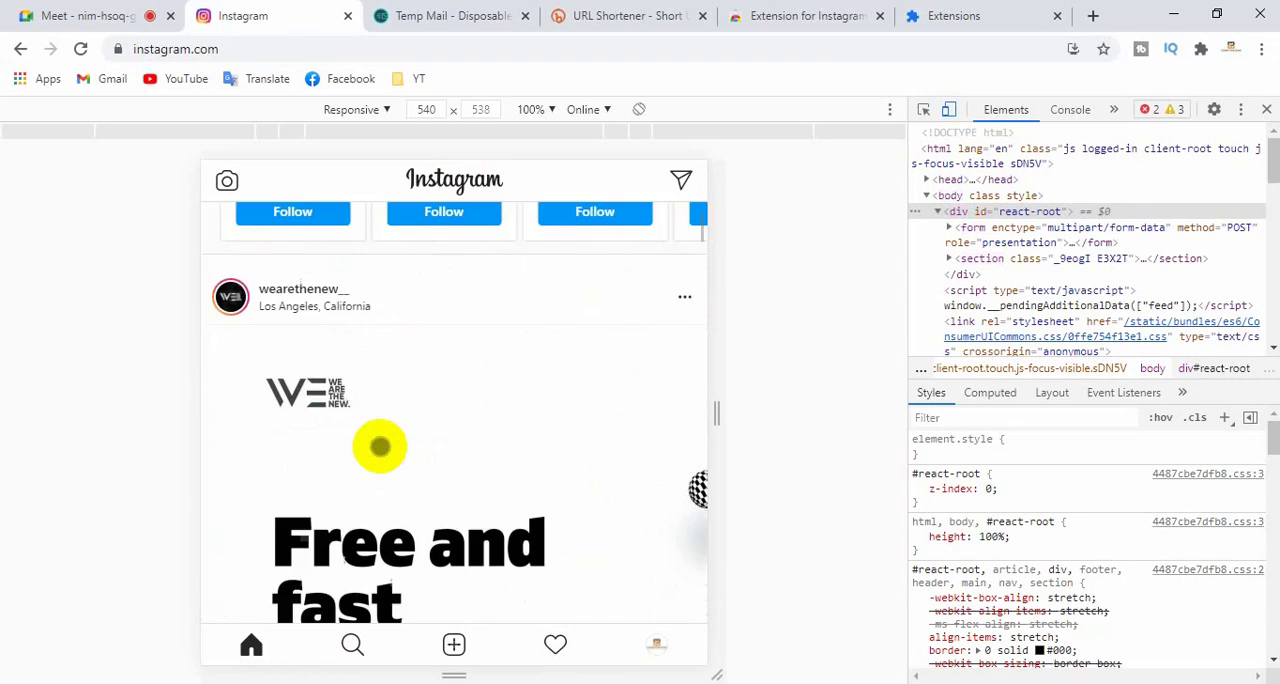
pyautogui.scroll(-6, 380, 446)
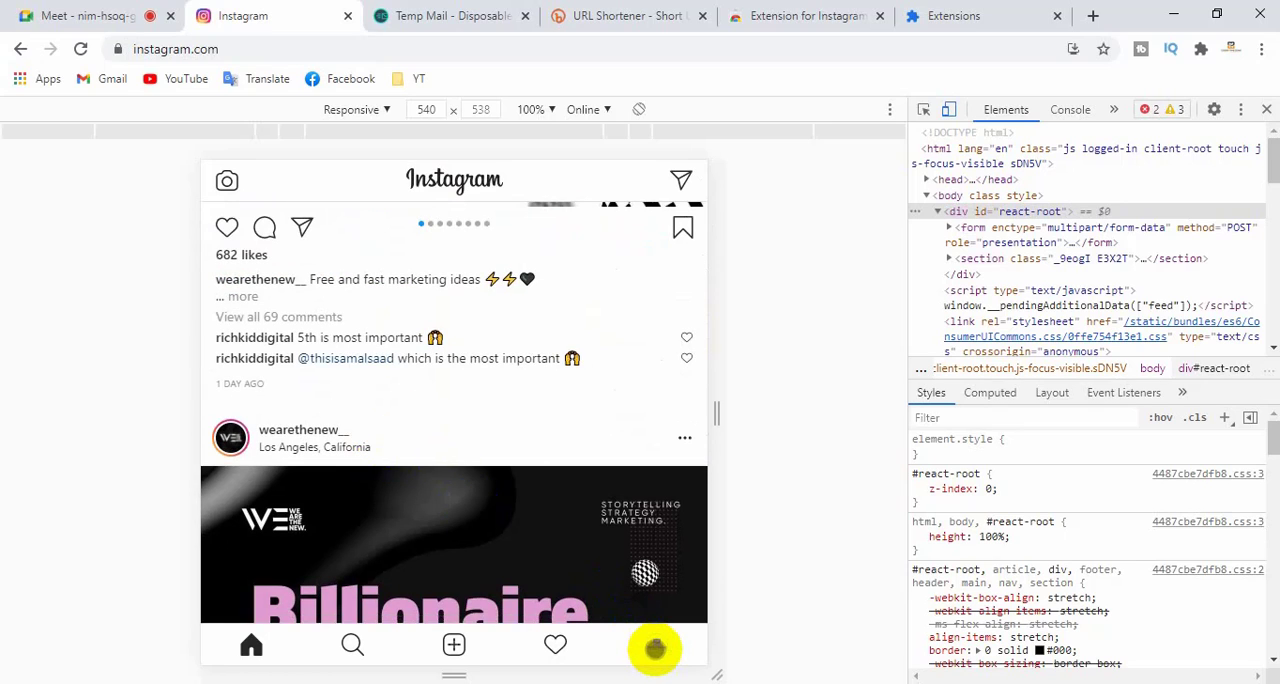
# - Open the account's profile and look over its details and post grid
pyautogui.click(651, 644)
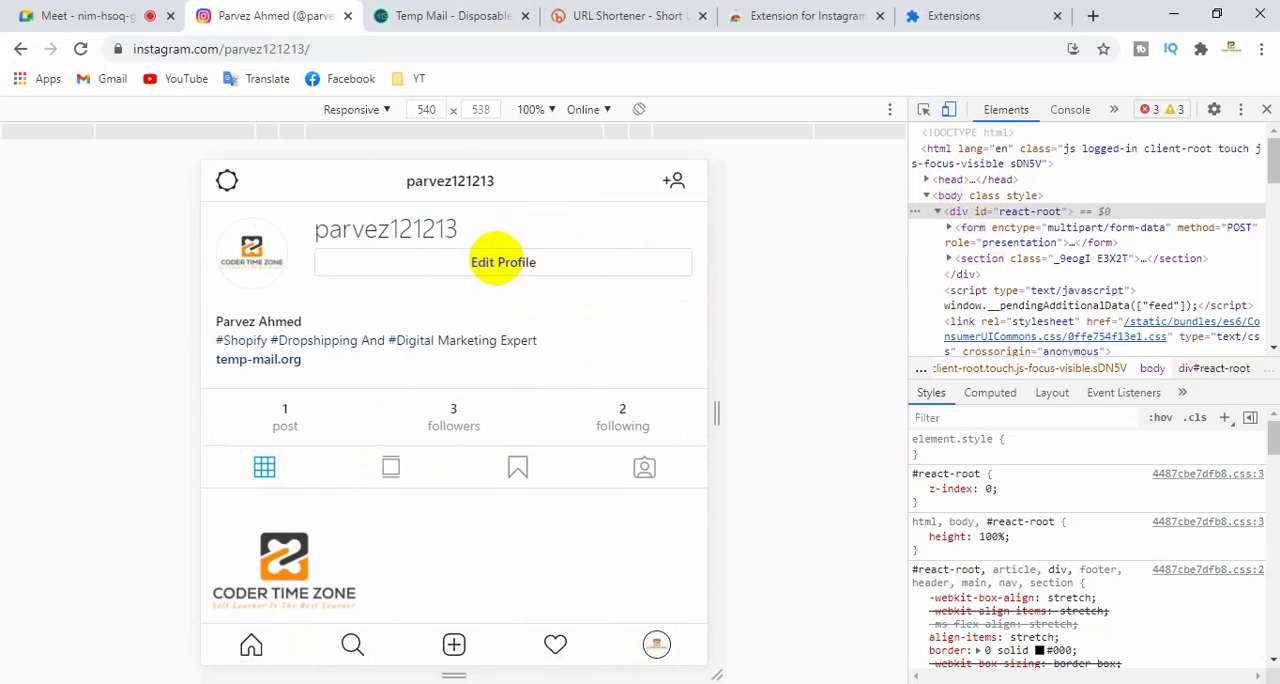
pyautogui.scroll(-1, 643, 465)
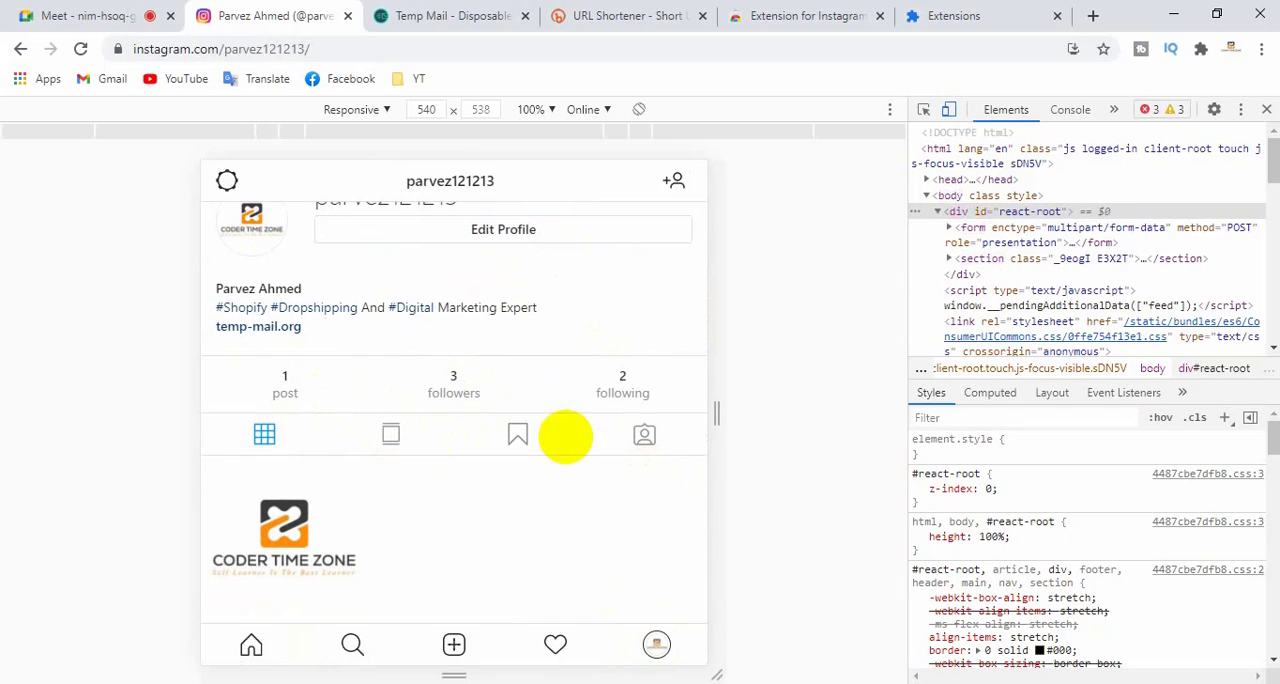
pyautogui.scroll(1, 655, 340)
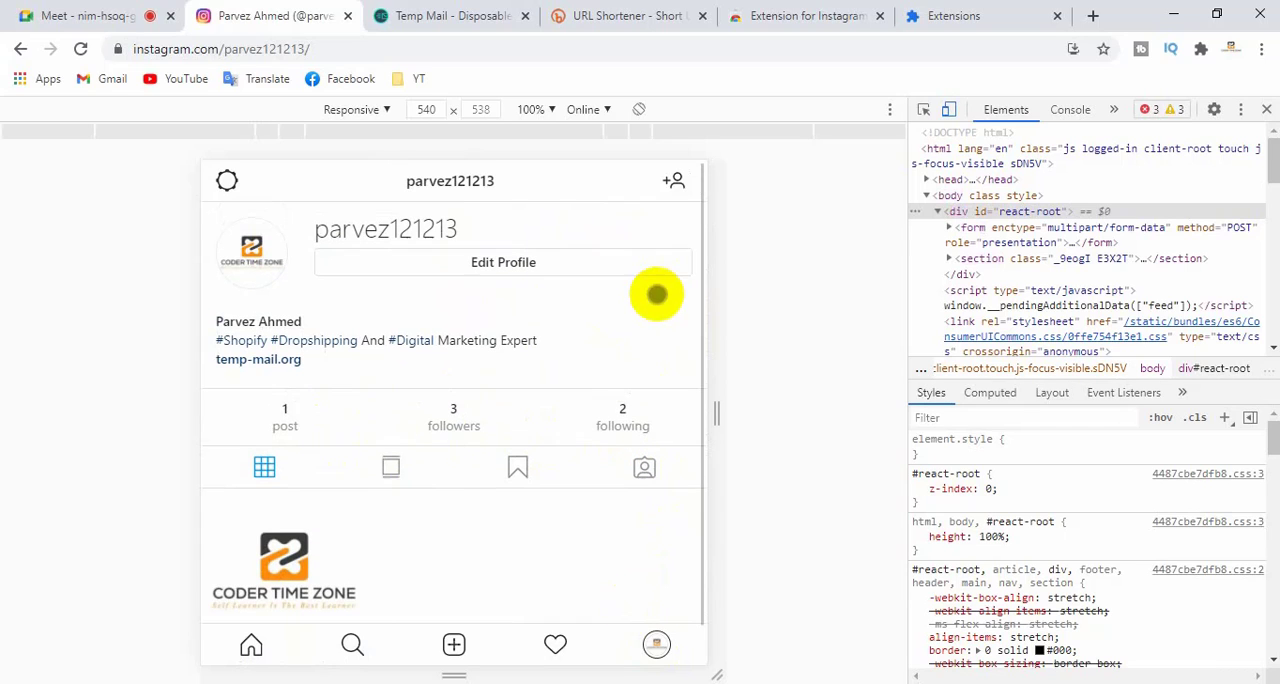
# - Open Discover People from the profile and look through the whole list of suggested accounts
pyautogui.click(673, 183)
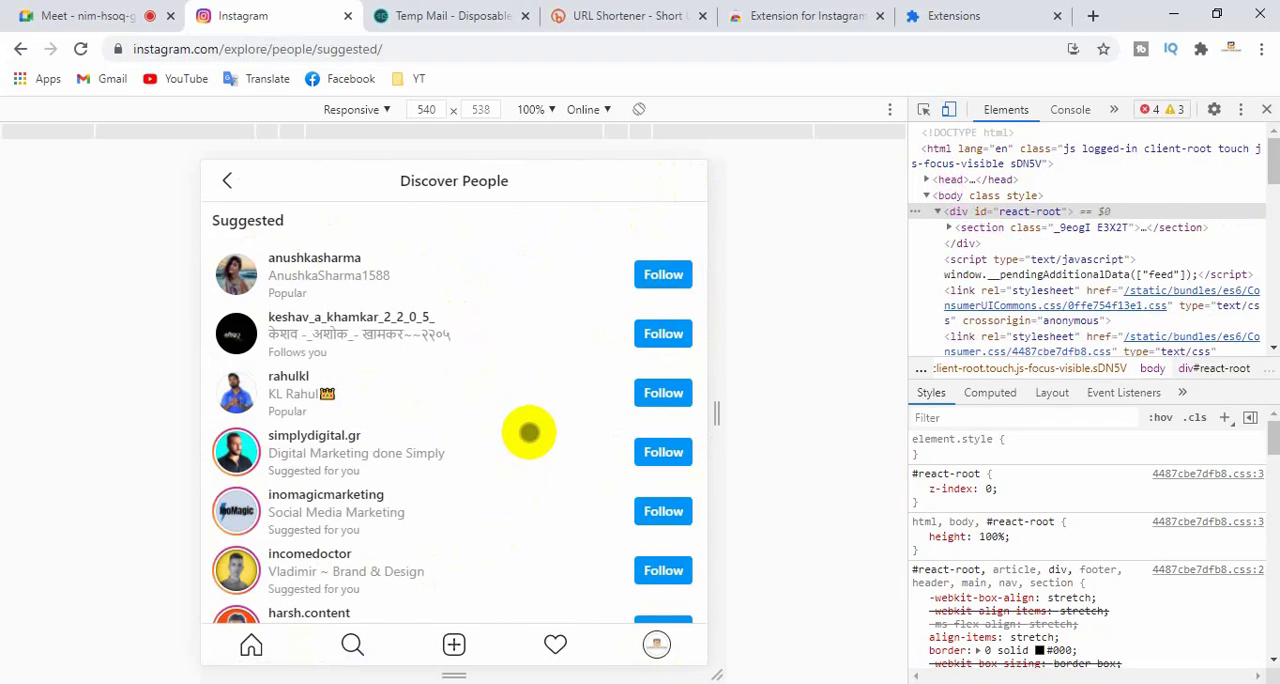
pyautogui.scroll(-2, 529, 432)
pyautogui.scroll(-3, 524, 426)
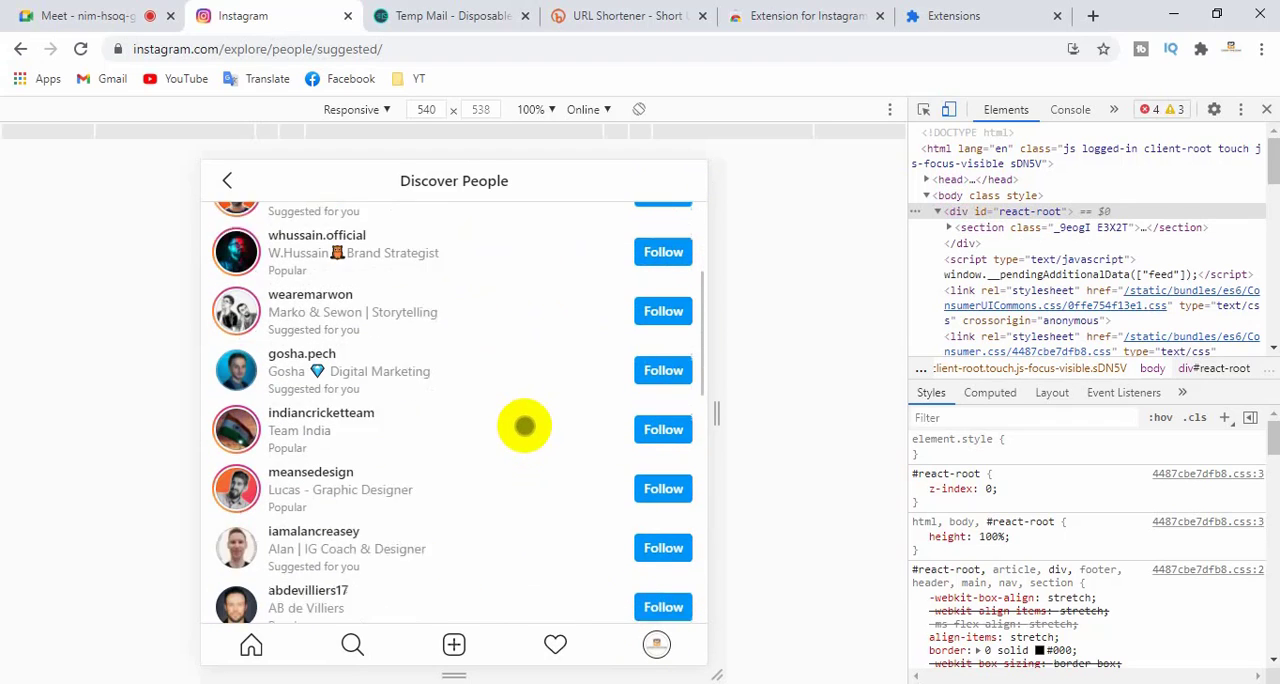
pyautogui.scroll(-4, 320, 462)
pyautogui.scroll(-4, 381, 469)
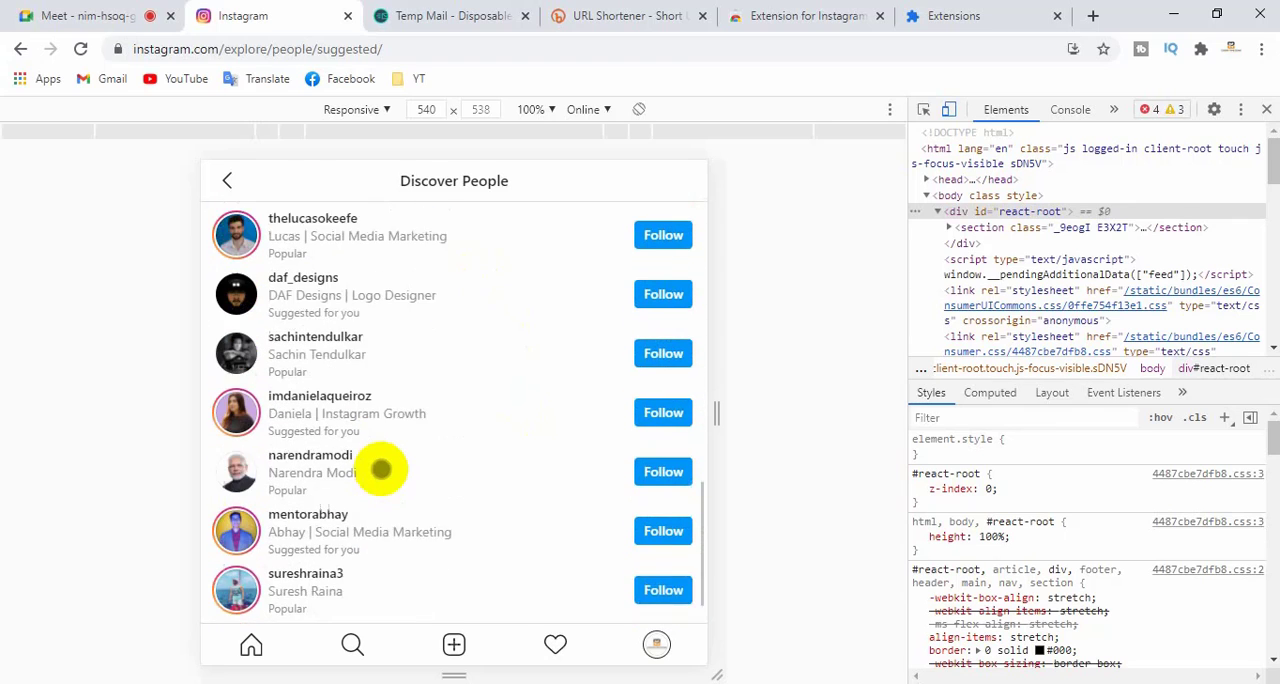
pyautogui.scroll(15, 381, 469)
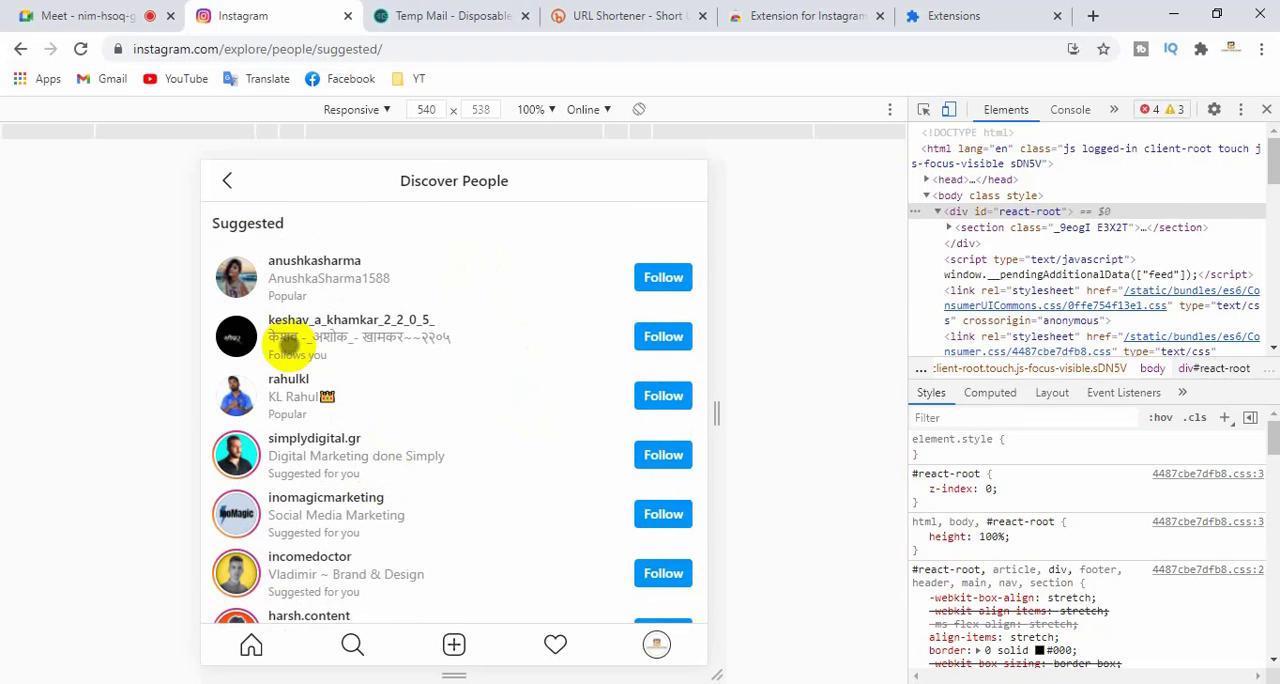
# - Start a new post, browse the Desktop images in the file chooser, and cancel without choosing one
pyautogui.click(455, 646)
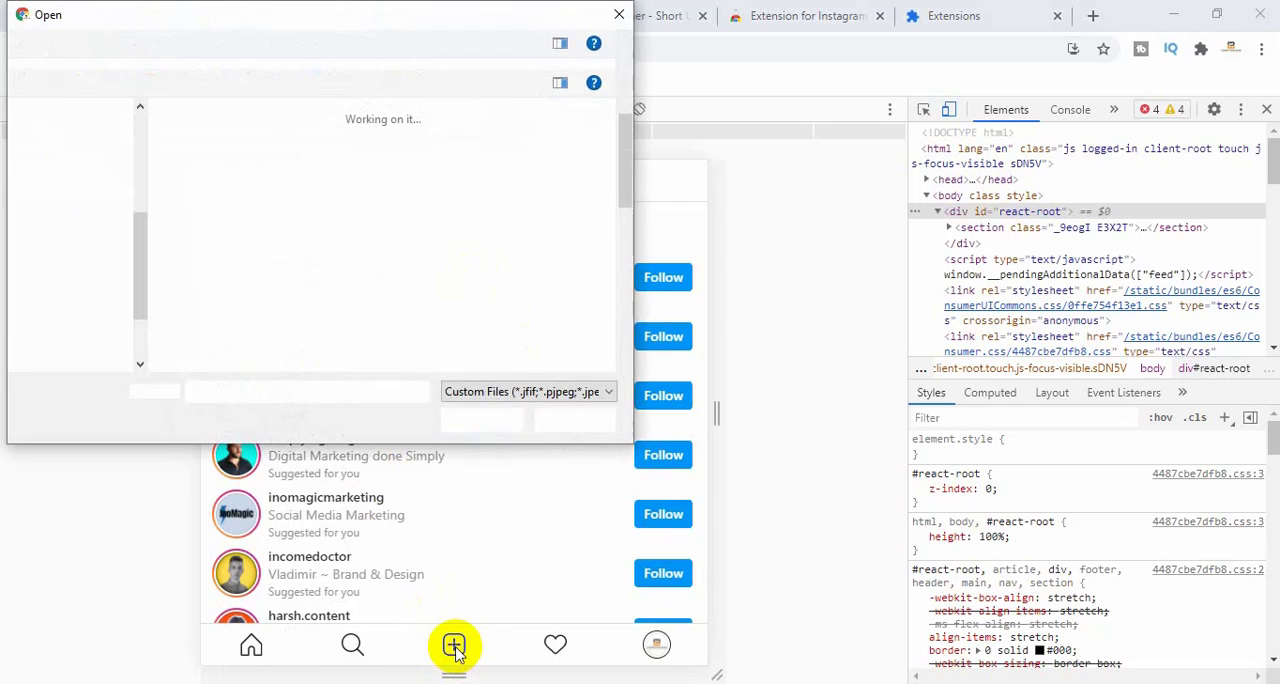
pyautogui.scroll(-2, 357, 286)
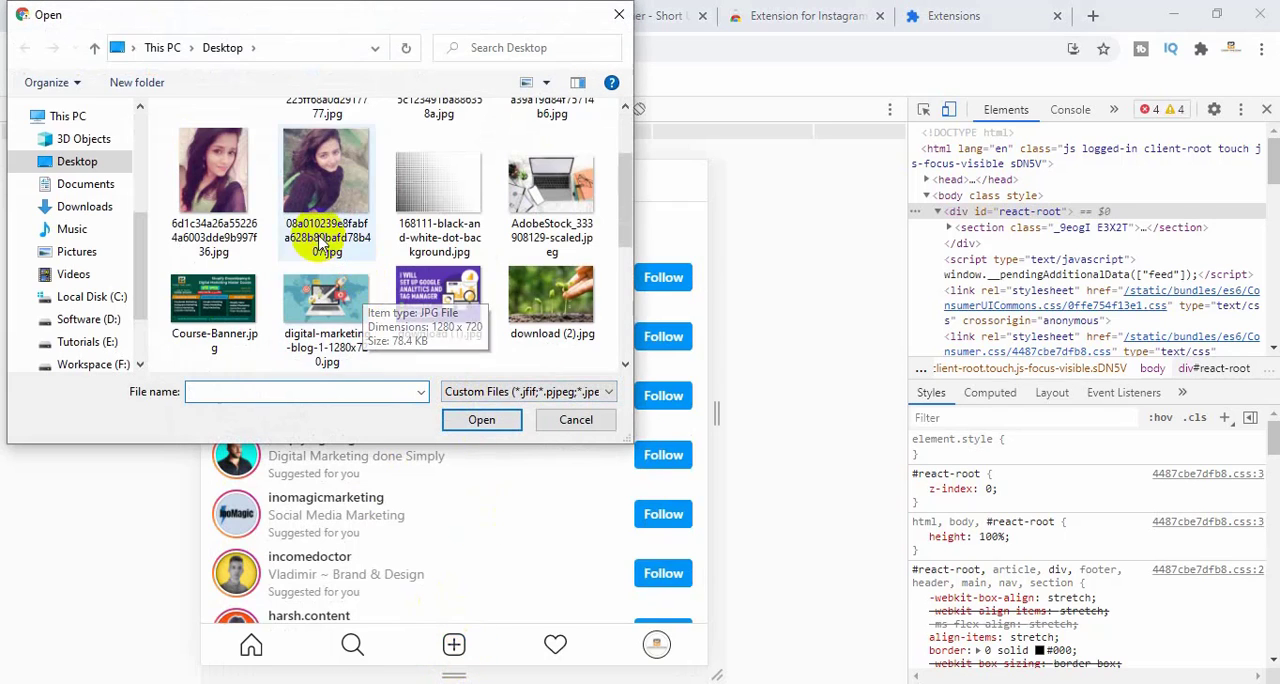
pyautogui.scroll(-3, 300, 260)
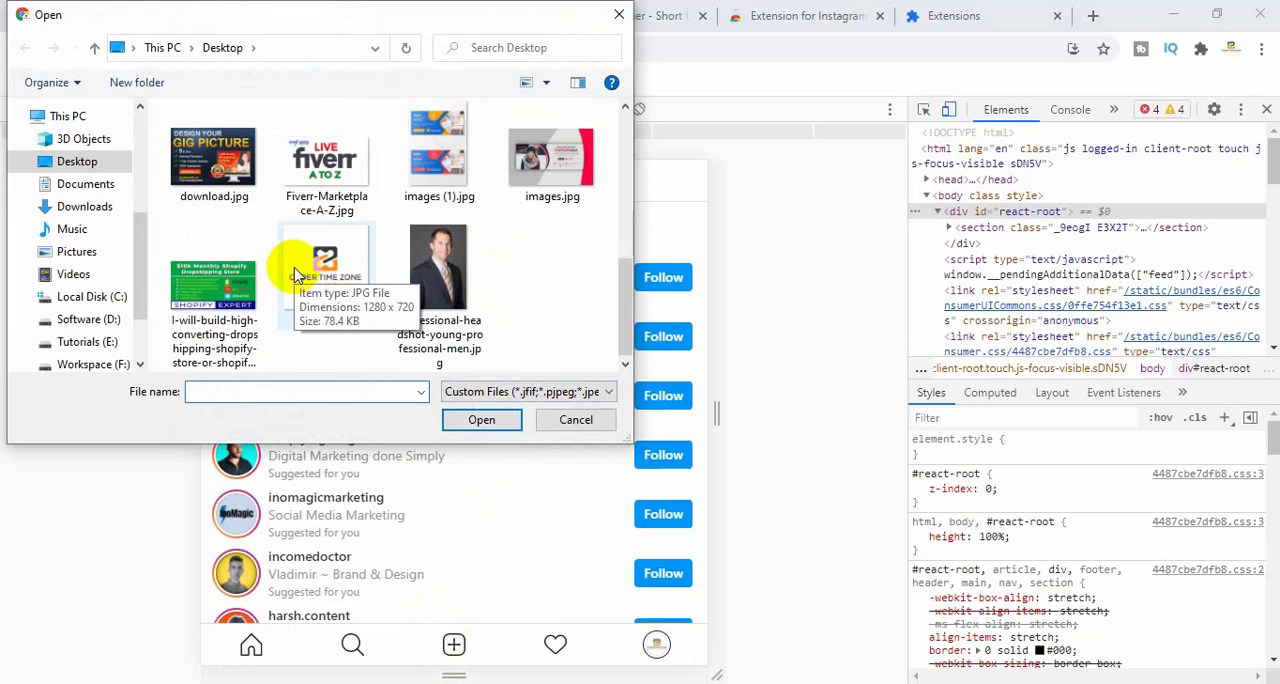
pyautogui.scroll(2, 296, 275)
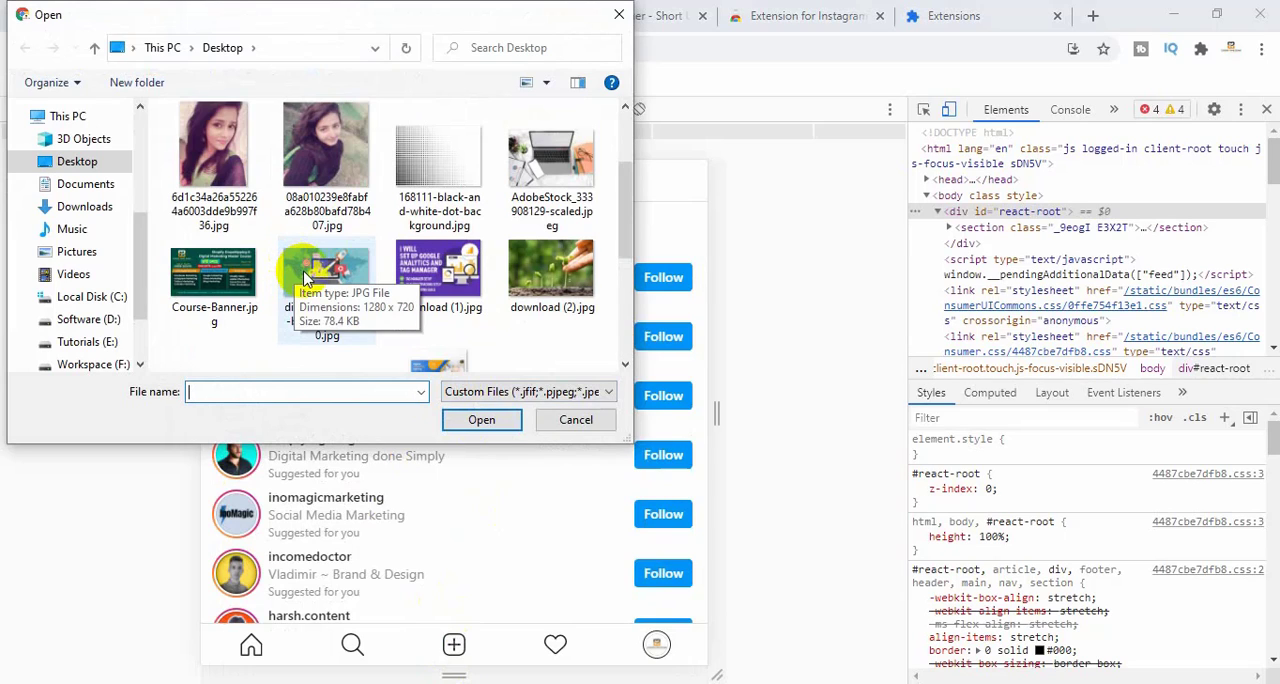
pyautogui.click(576, 420)
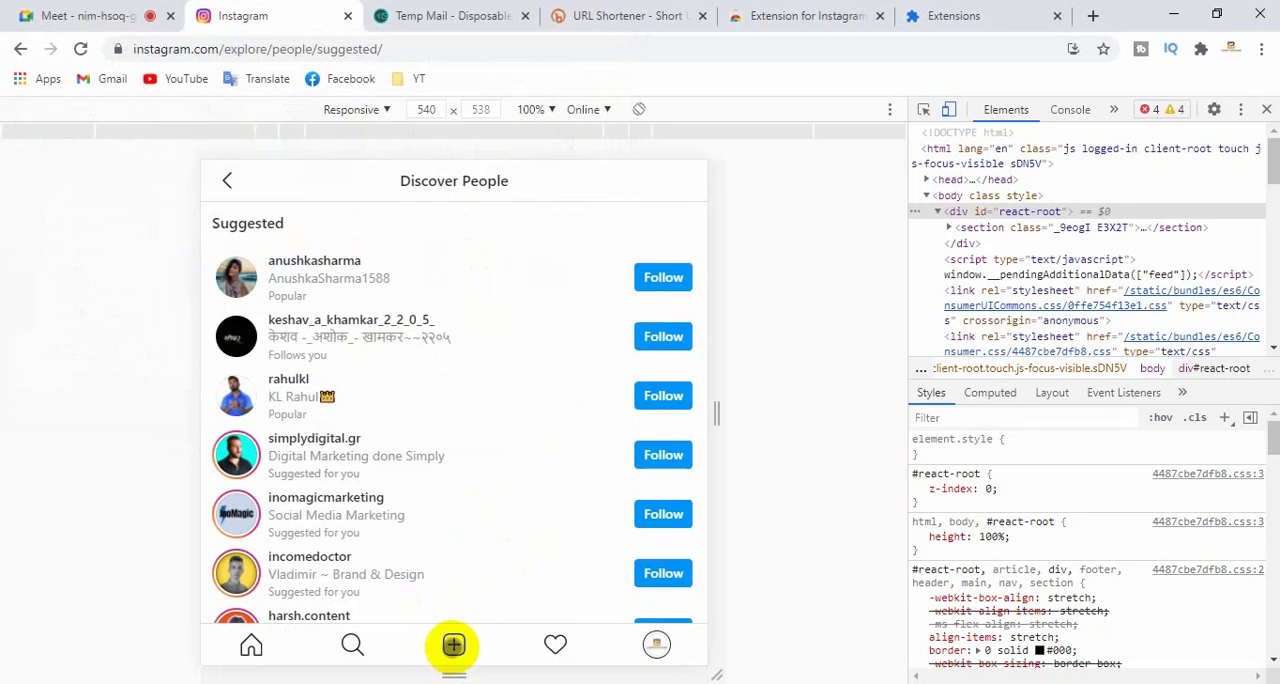
# - Return to the profile, open its Options page and look through the Account, Settings and About entries
pyautogui.click(226, 180)
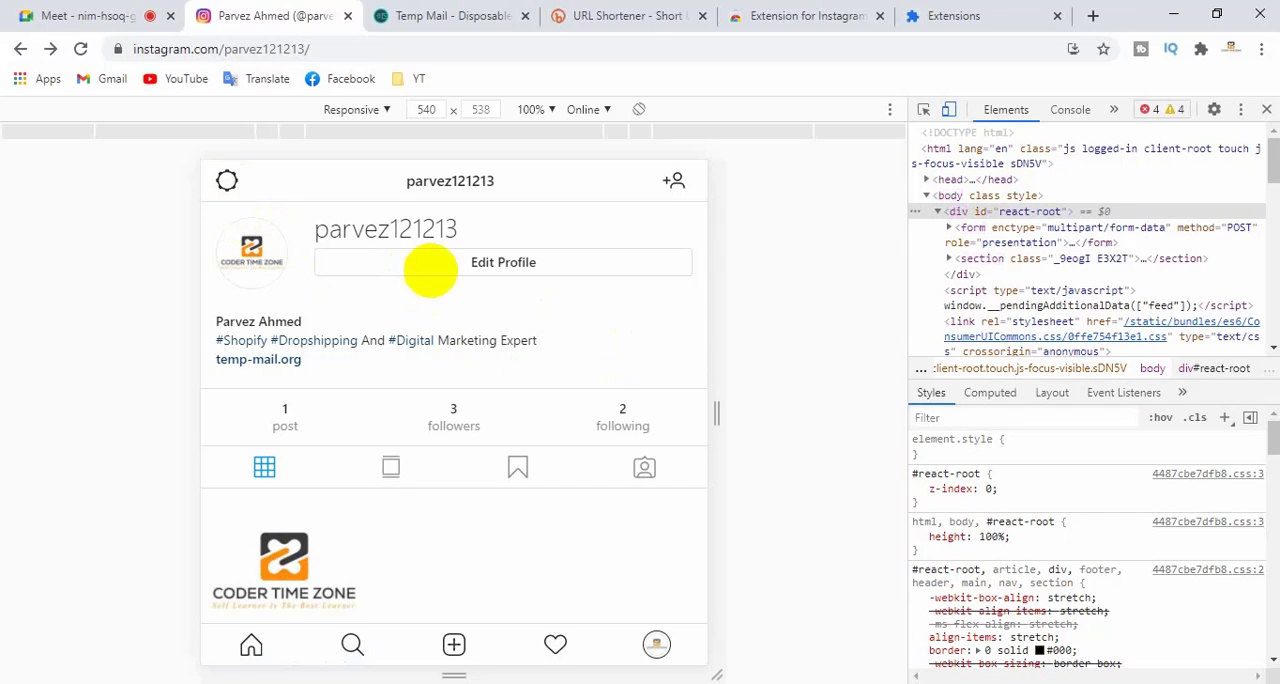
pyautogui.click(226, 180)
pyautogui.scroll(-3, 309, 297)
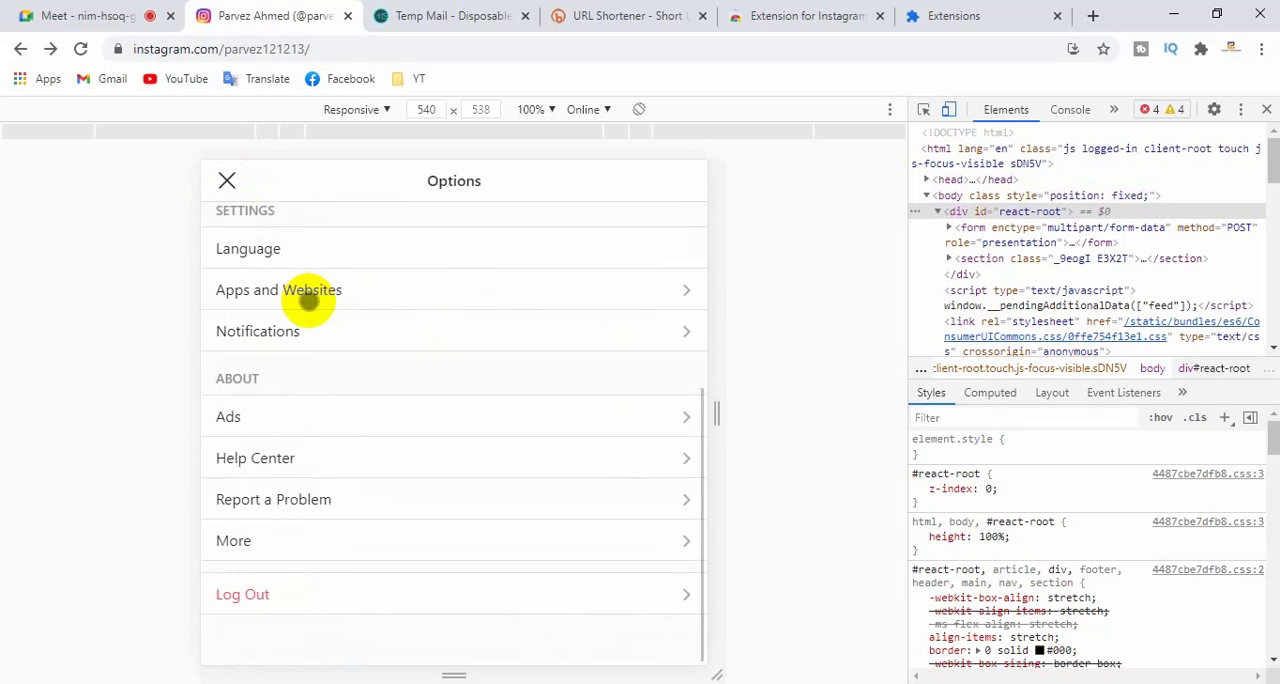
pyautogui.scroll(3, 376, 528)
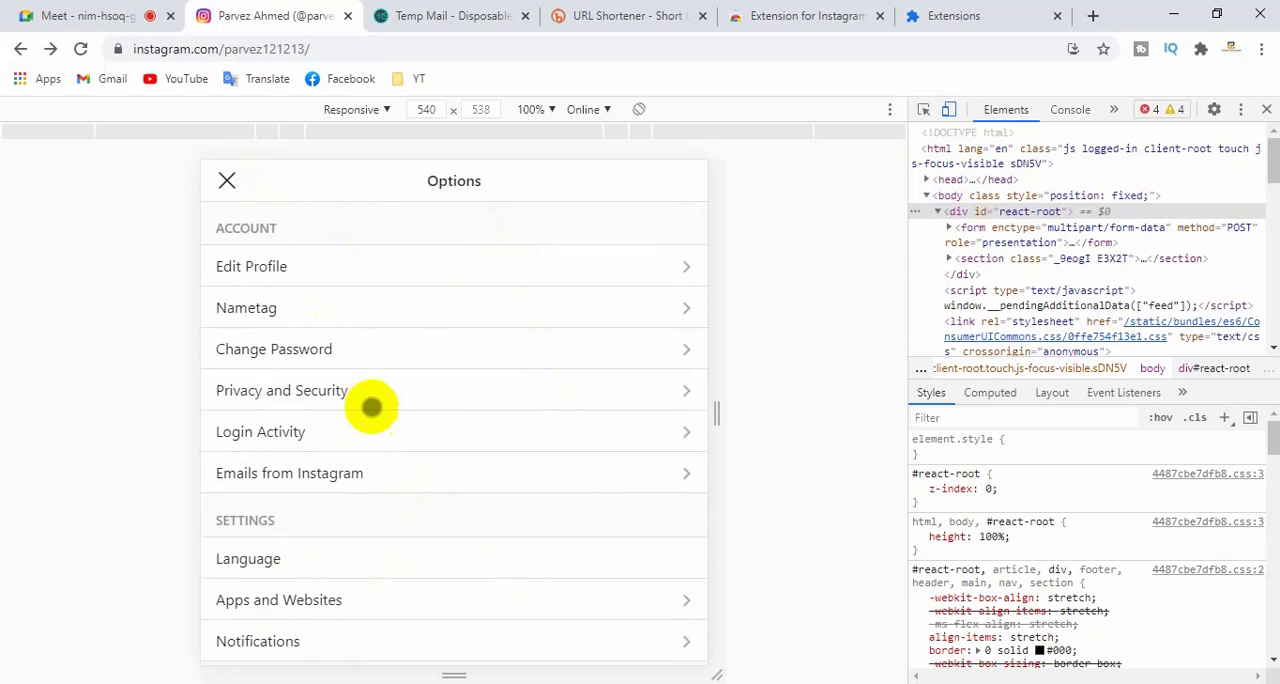
pyautogui.scroll(-2, 396, 411)
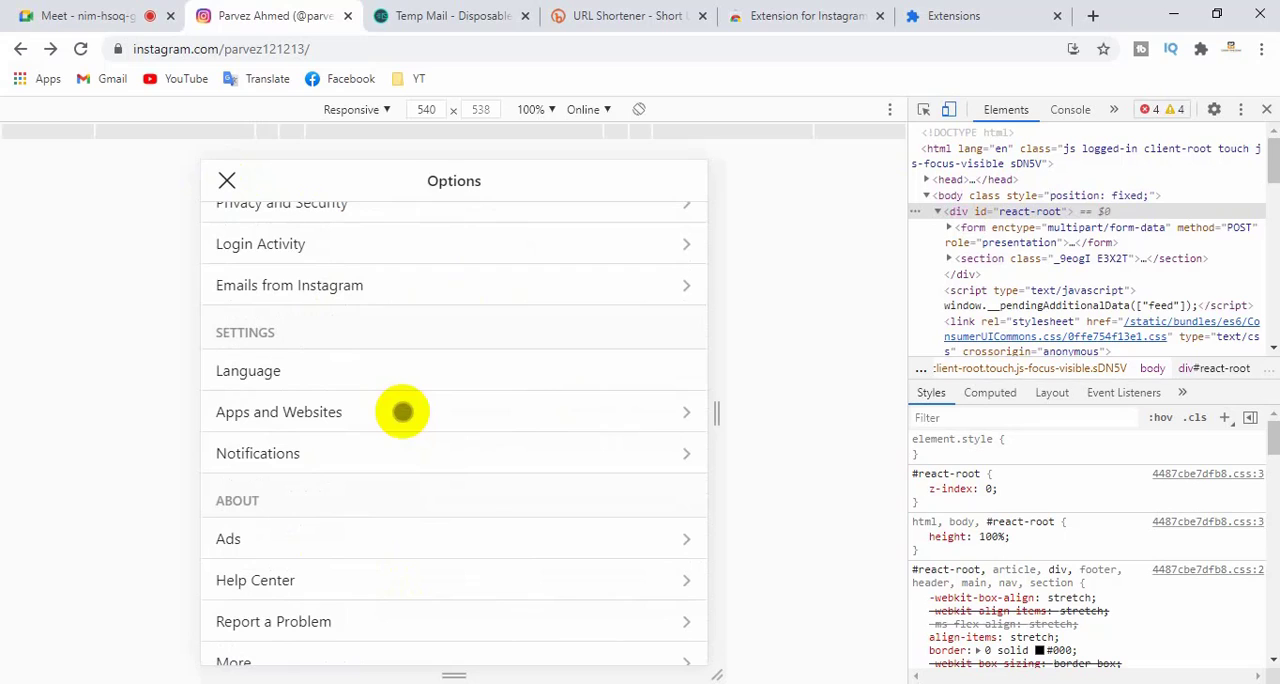
pyautogui.scroll(2, 426, 452)
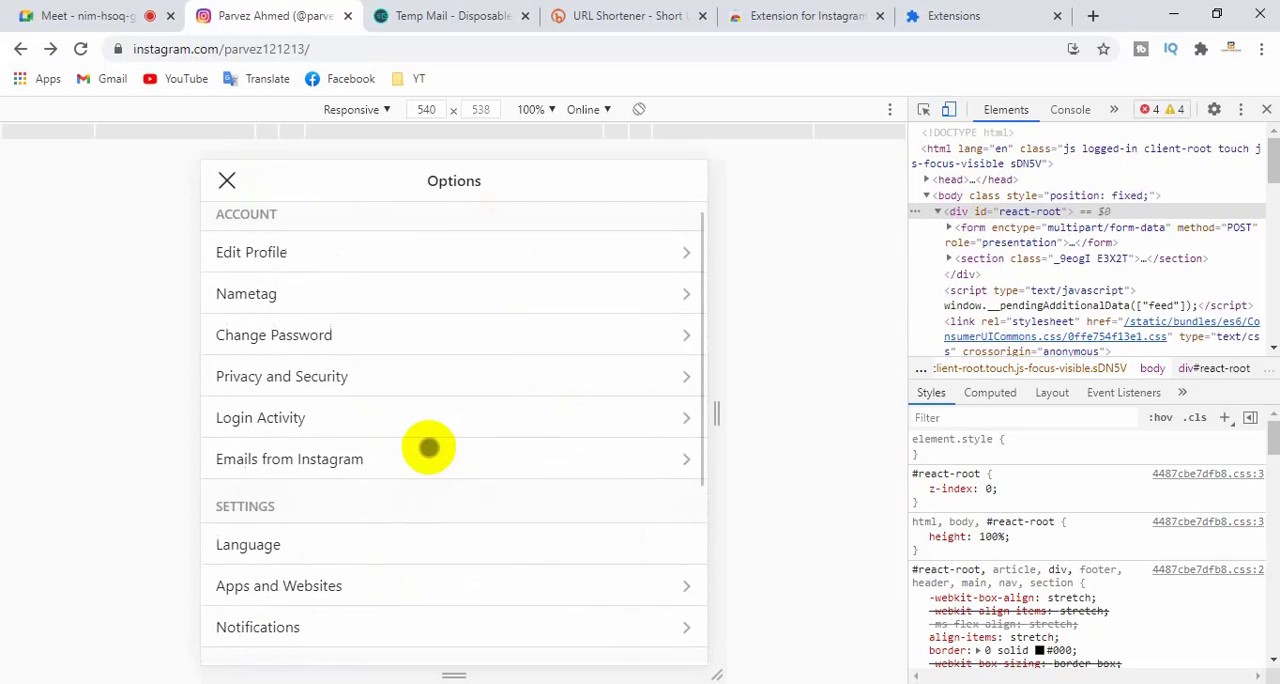
pyautogui.scroll(1, 428, 447)
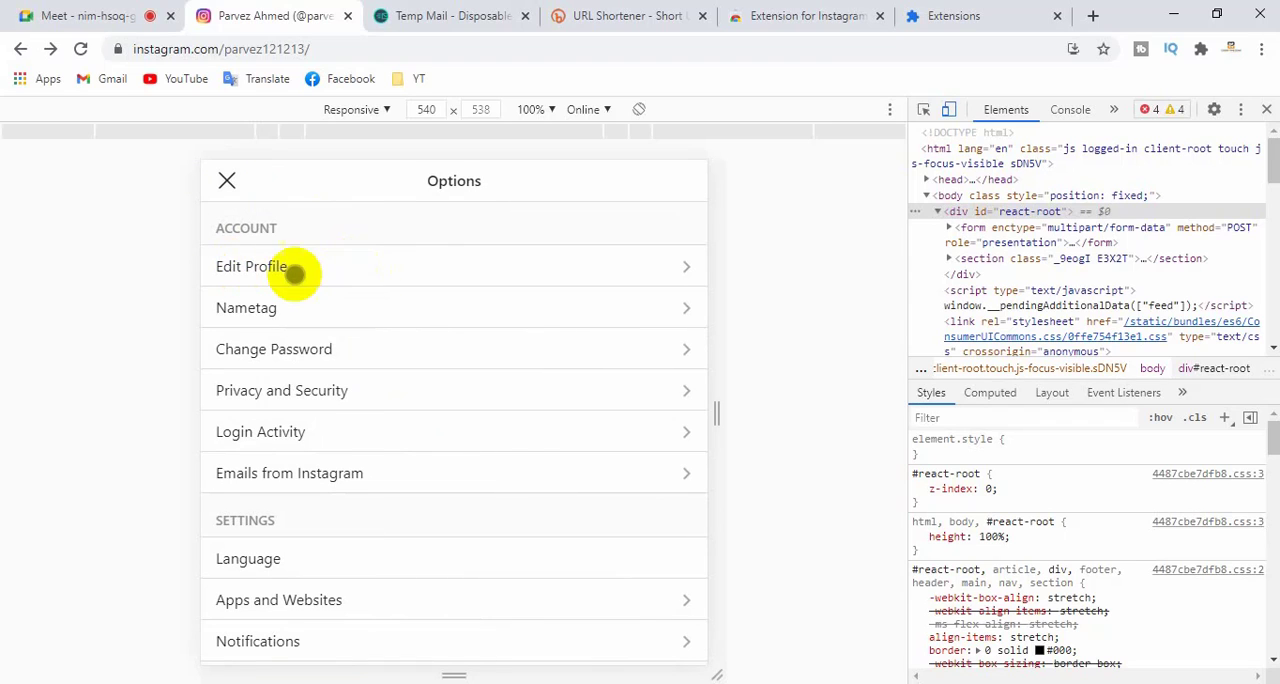
# - View the Edit Profile page and return to the Options list
pyautogui.click(414, 271)
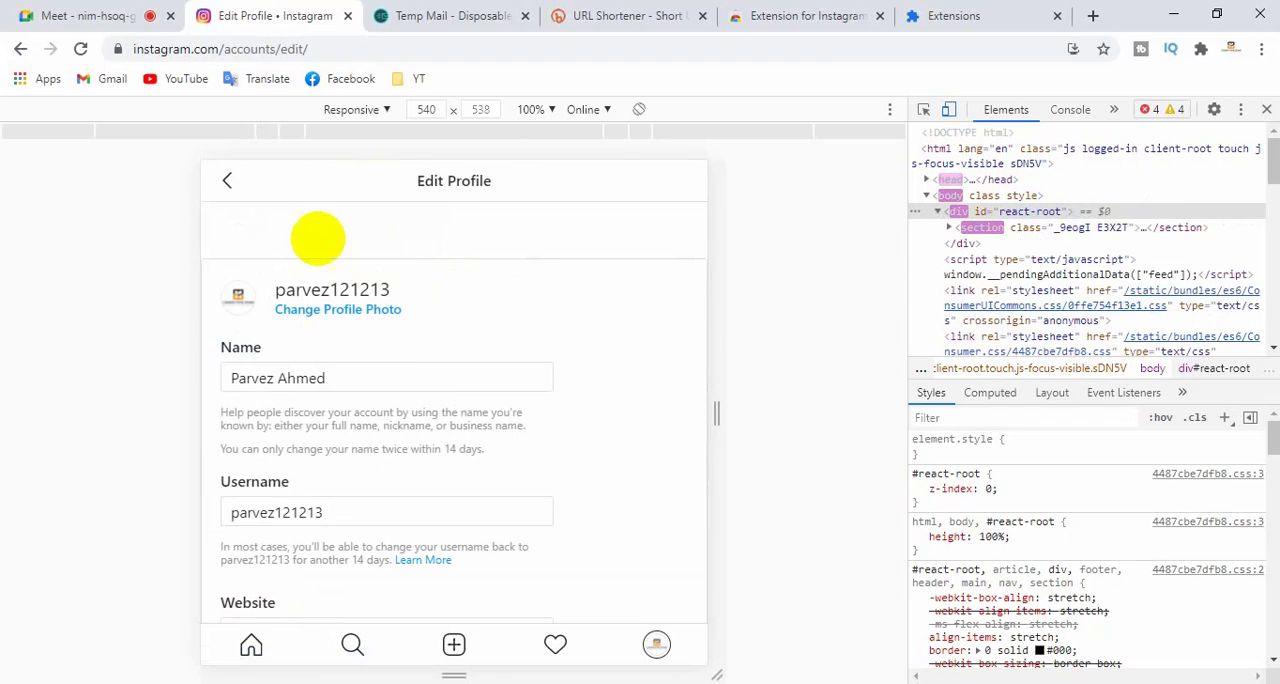
pyautogui.click(222, 179)
pyautogui.click(227, 180)
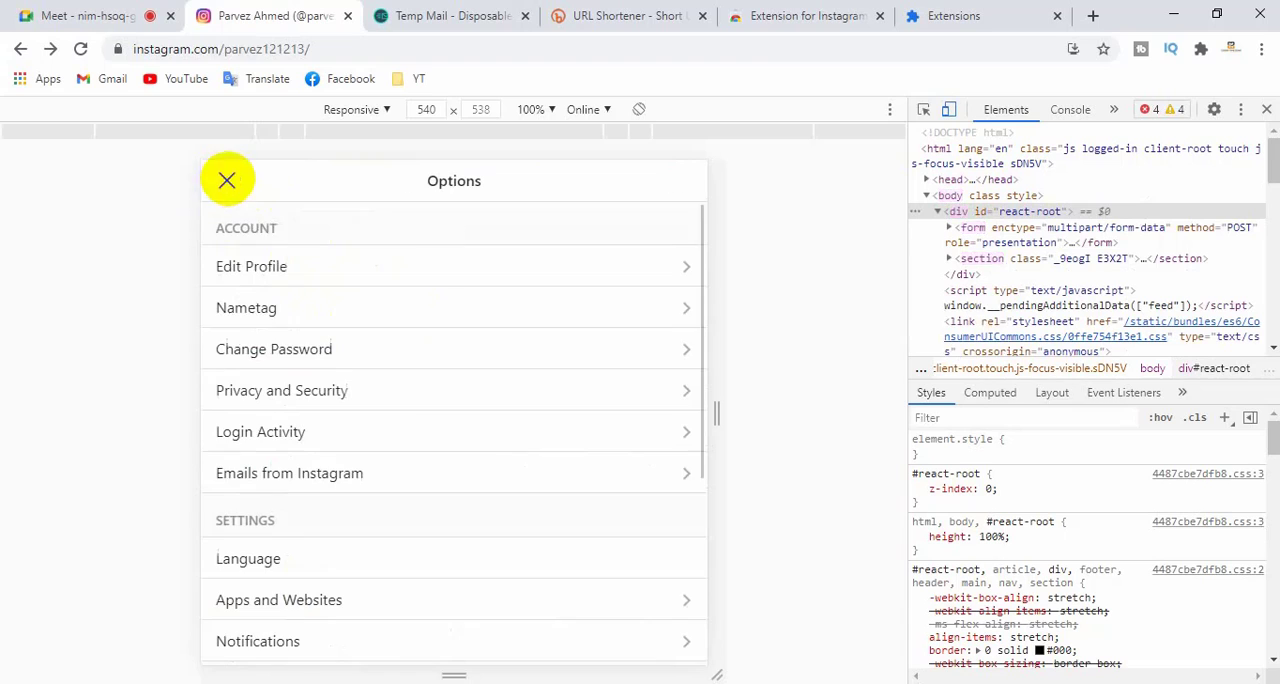
# - Open the Nametag page and examine its scannable code, colour choices, download option and printing advice
pyautogui.click(366, 306)
pyautogui.scroll(-2, 487, 278)
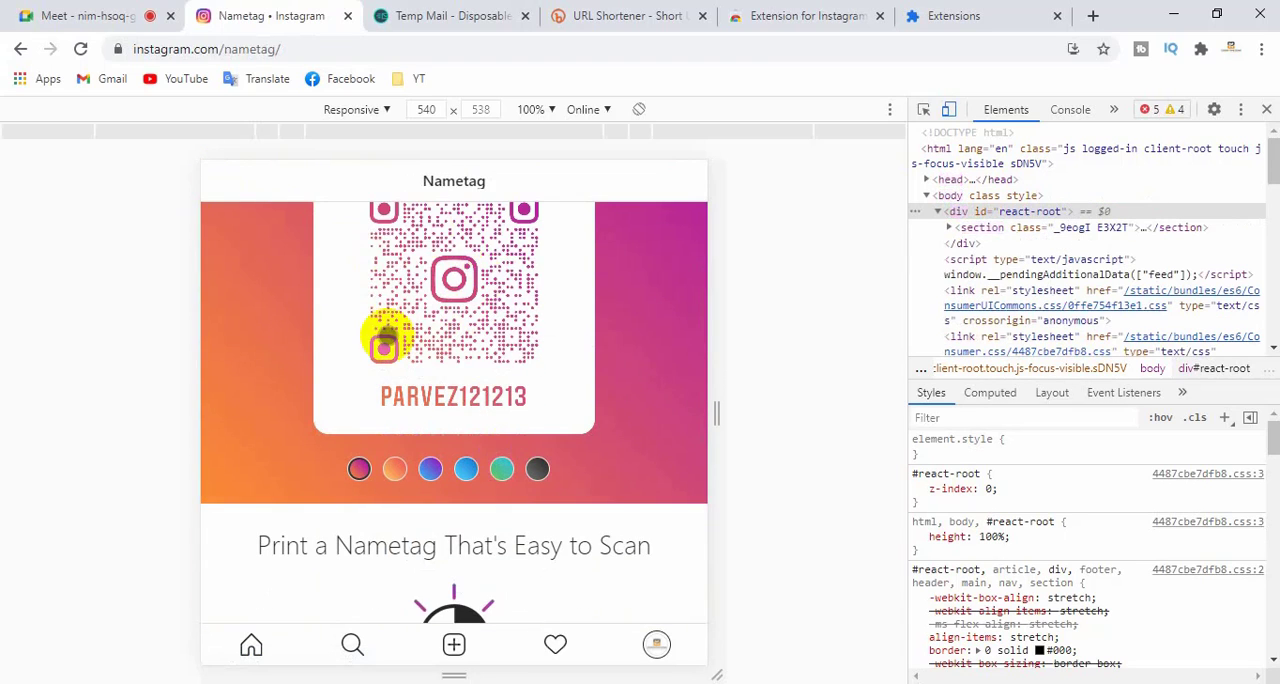
pyautogui.scroll(1, 455, 372)
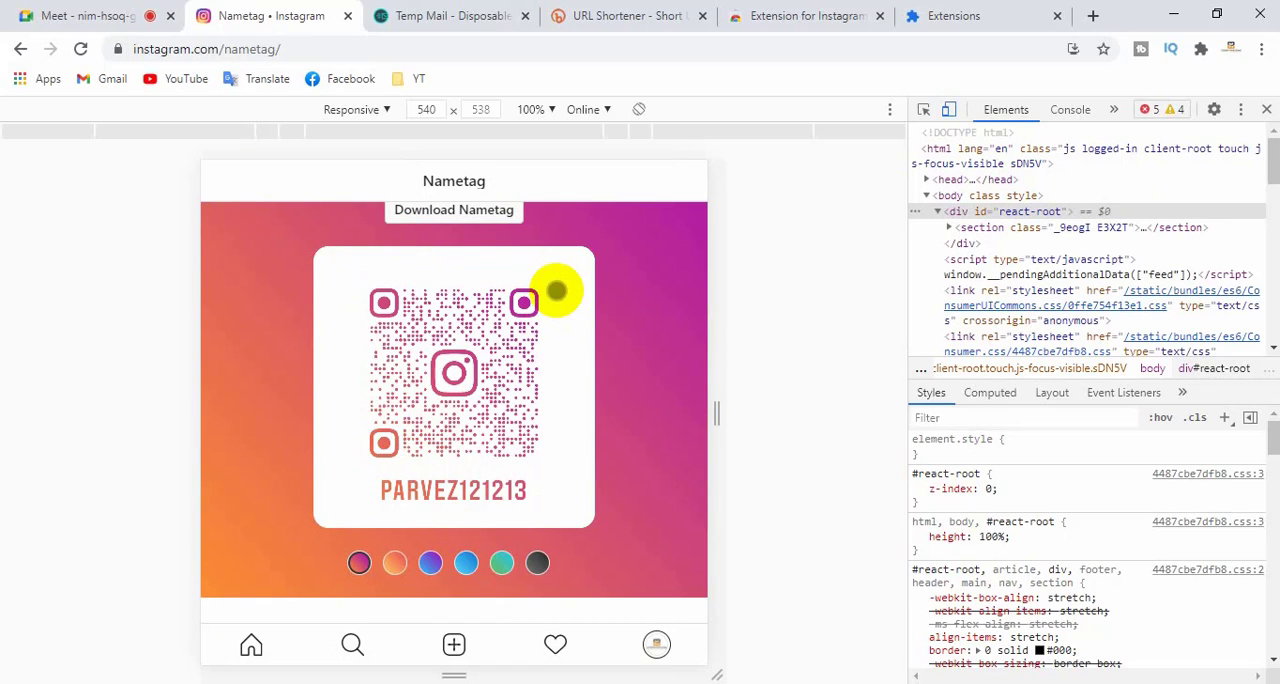
pyautogui.scroll(2, 565, 318)
pyautogui.scroll(-2, 565, 318)
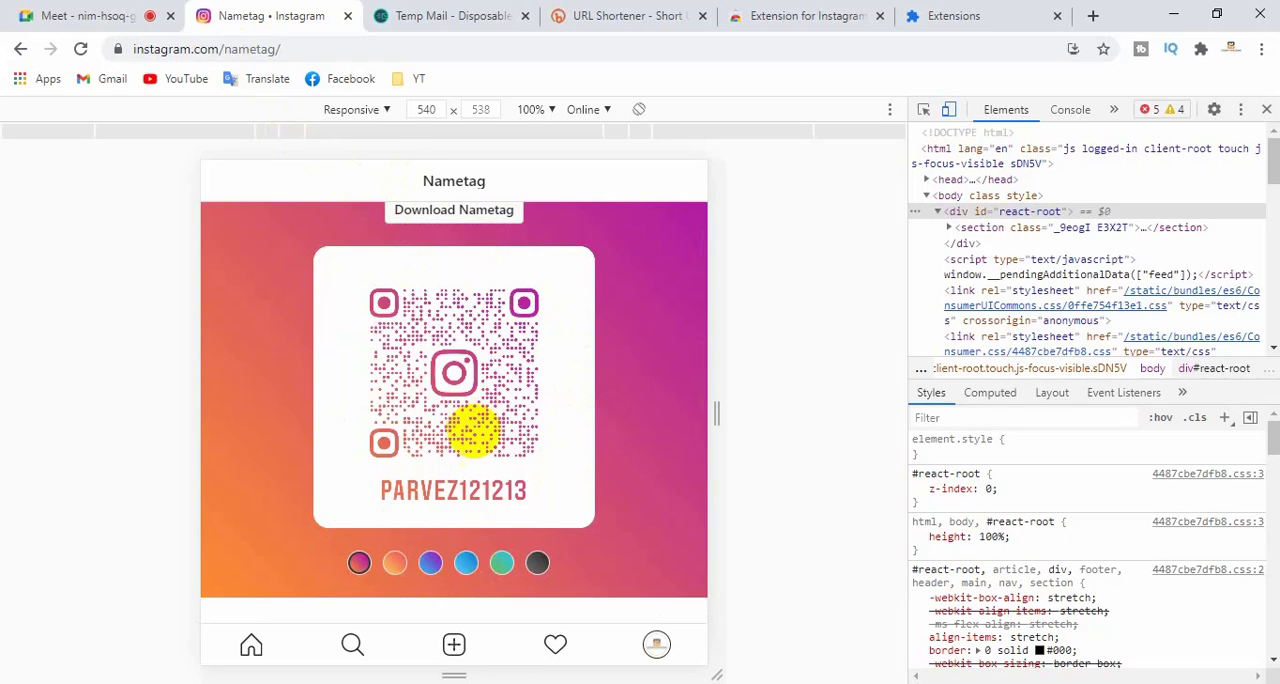
pyautogui.scroll(-5, 473, 430)
pyautogui.scroll(8, 478, 433)
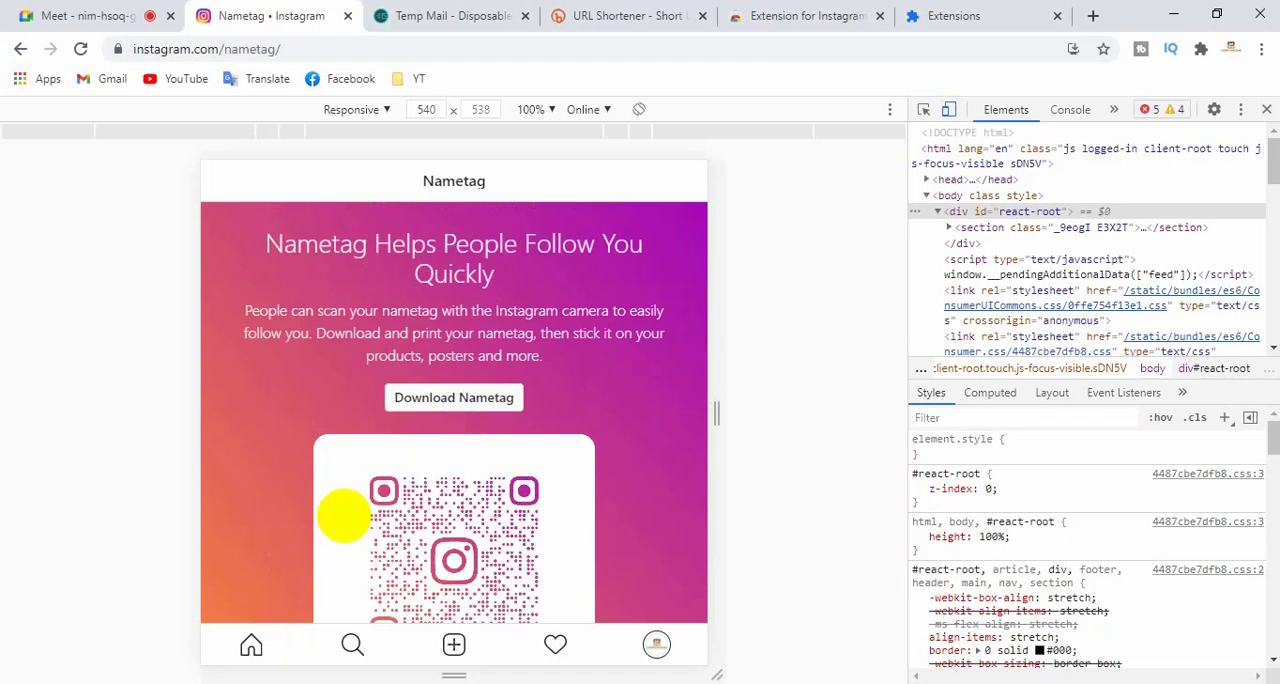
pyautogui.scroll(-4, 350, 510)
pyautogui.scroll(4, 345, 550)
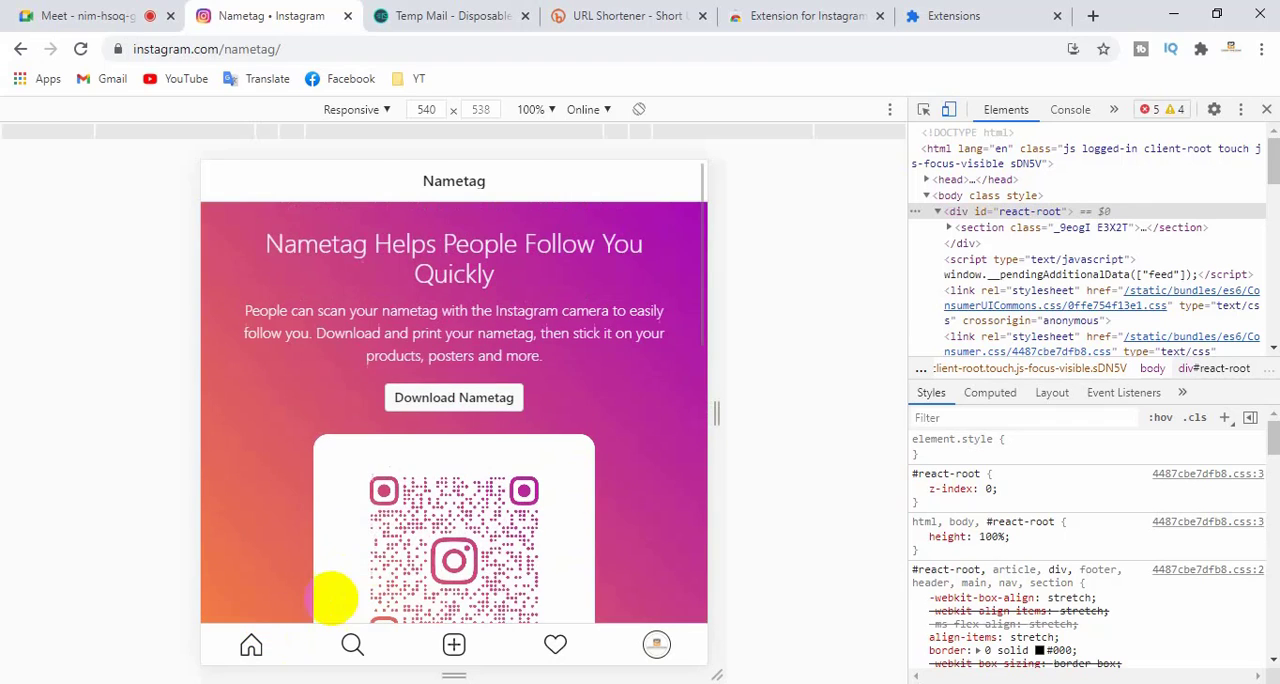
# - Go back to the profile, view the Change Password form from its options, and leave it unfilled
pyautogui.click(251, 645)
pyautogui.click(657, 644)
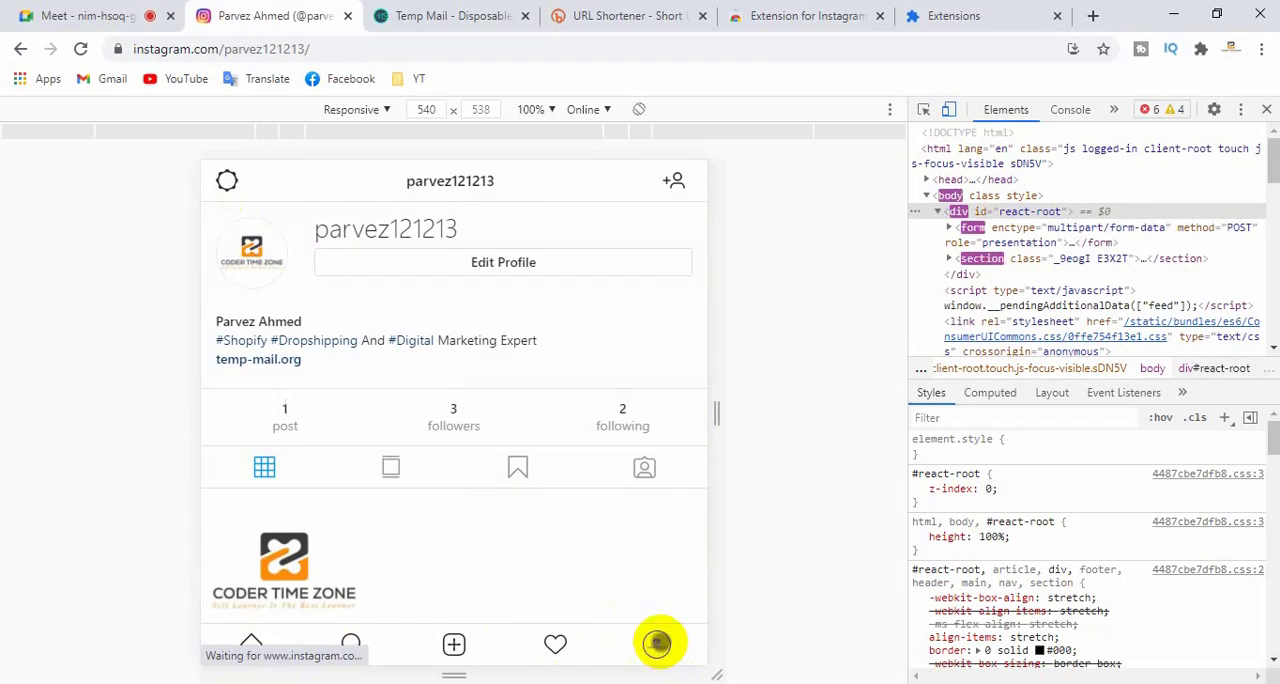
pyautogui.click(226, 181)
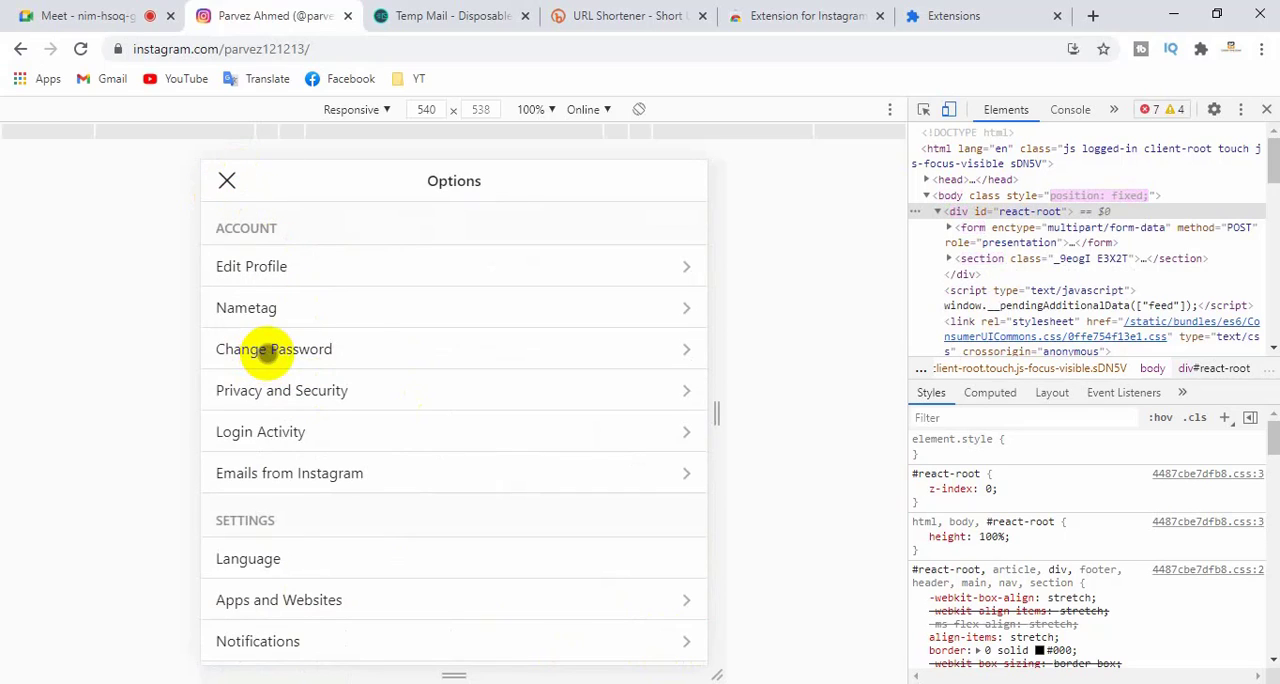
pyautogui.click(491, 350)
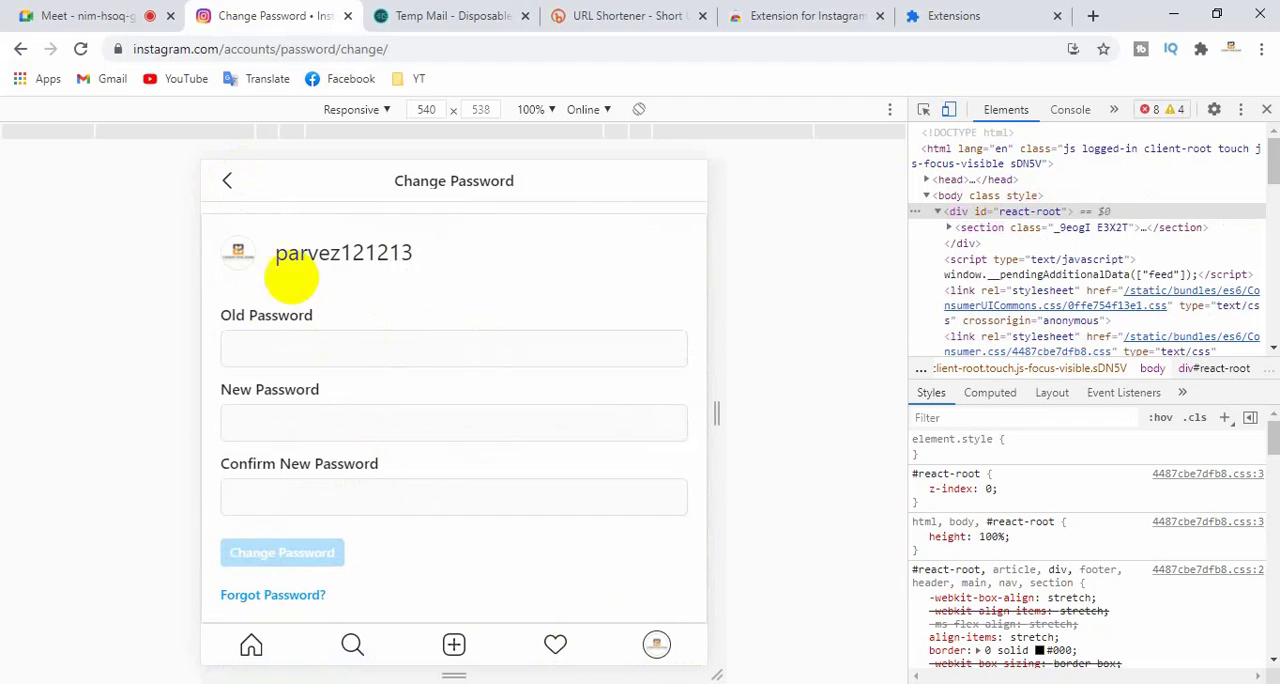
pyautogui.click(224, 181)
# - Open Privacy and Security from the options and review its settings from Account Privacy down to Privacy and Security Help
pyautogui.click(227, 182)
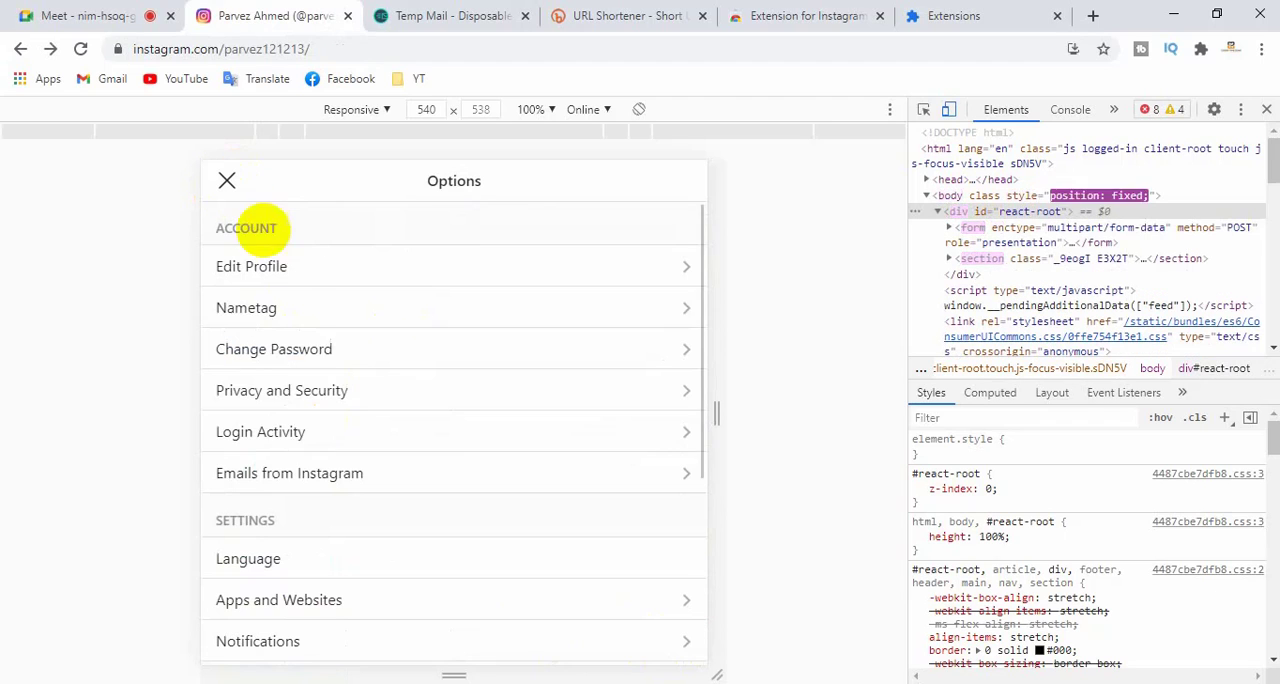
pyautogui.click(245, 390)
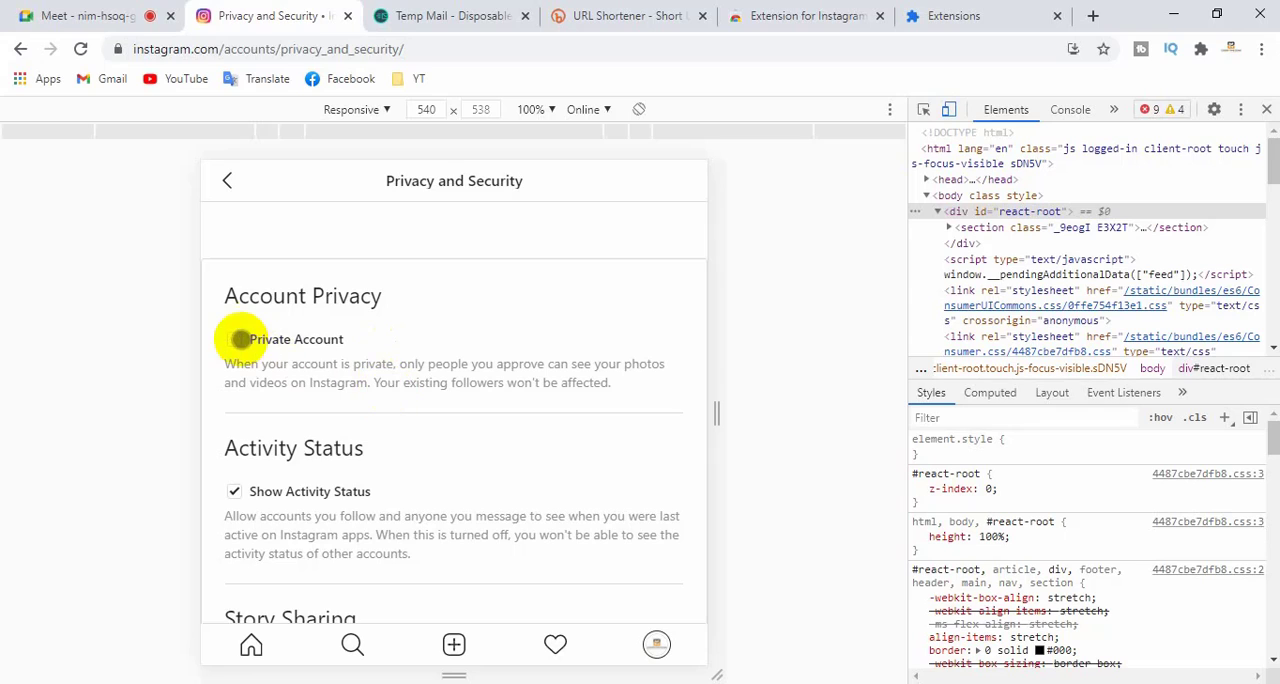
pyautogui.scroll(-4, 366, 371)
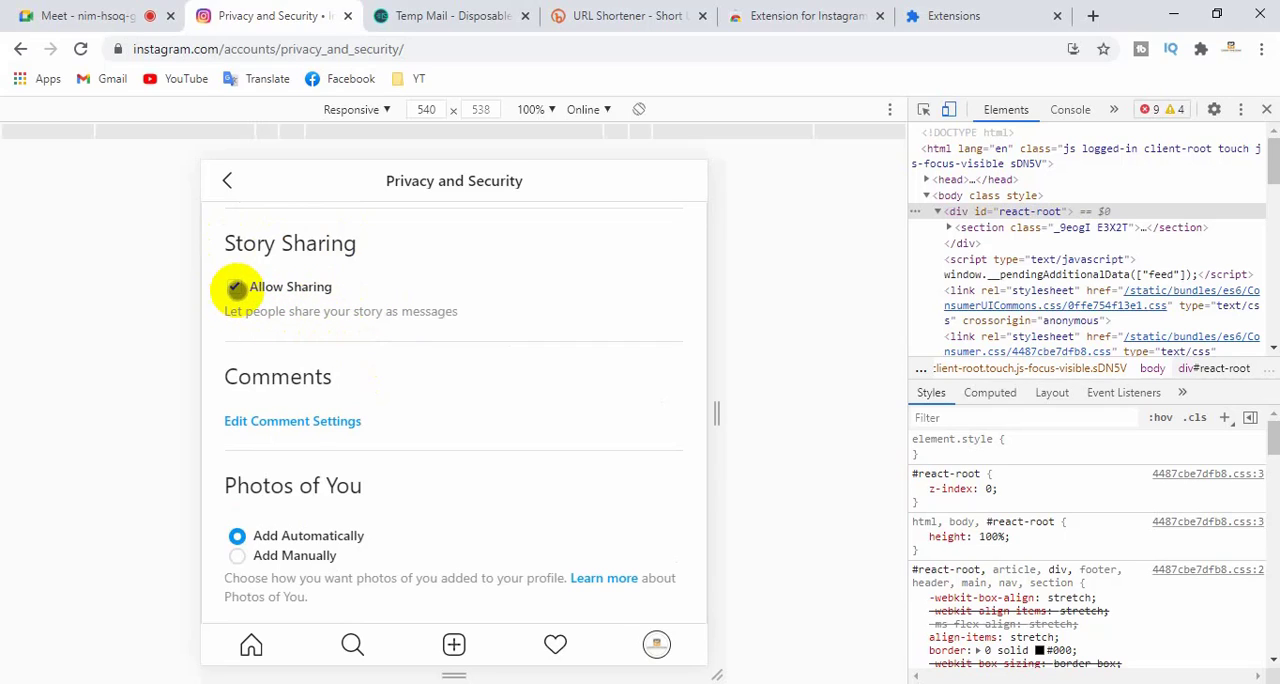
pyautogui.scroll(-2, 391, 364)
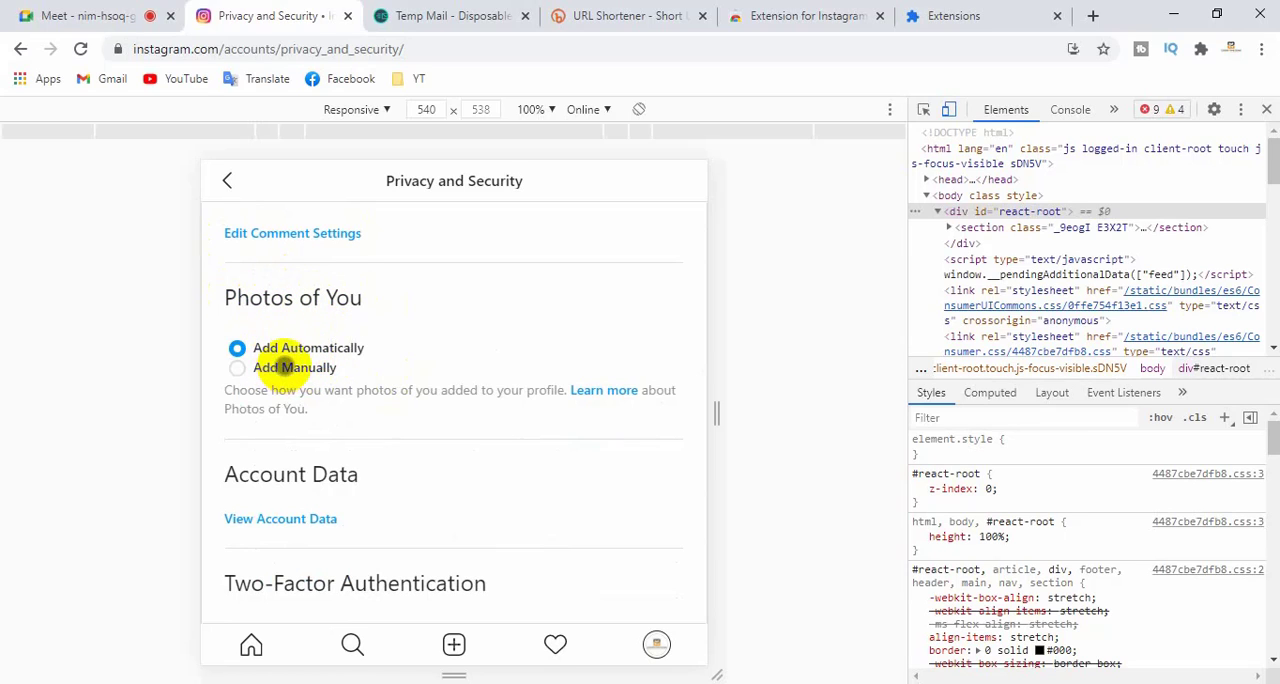
pyautogui.scroll(-3, 414, 420)
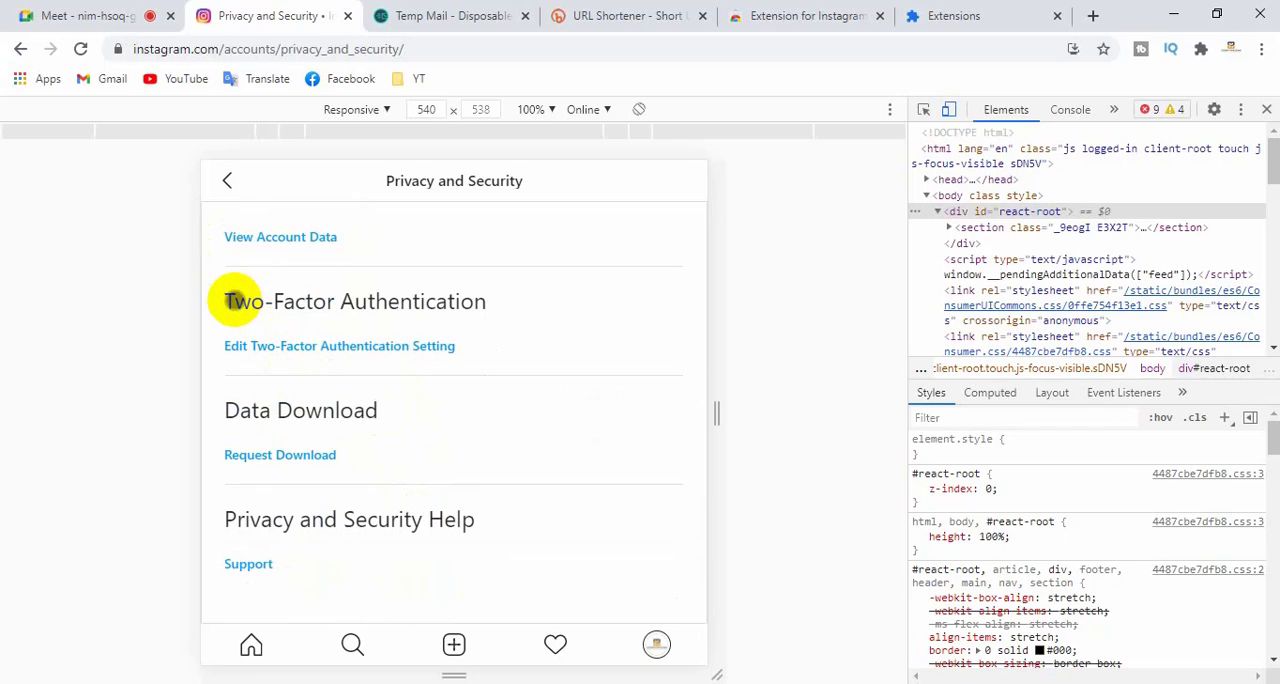
# - Open the Two-Factor Authentication settings, try the text message and authentication app options without turning them on, and return to Privacy and Security
pyautogui.click(362, 346)
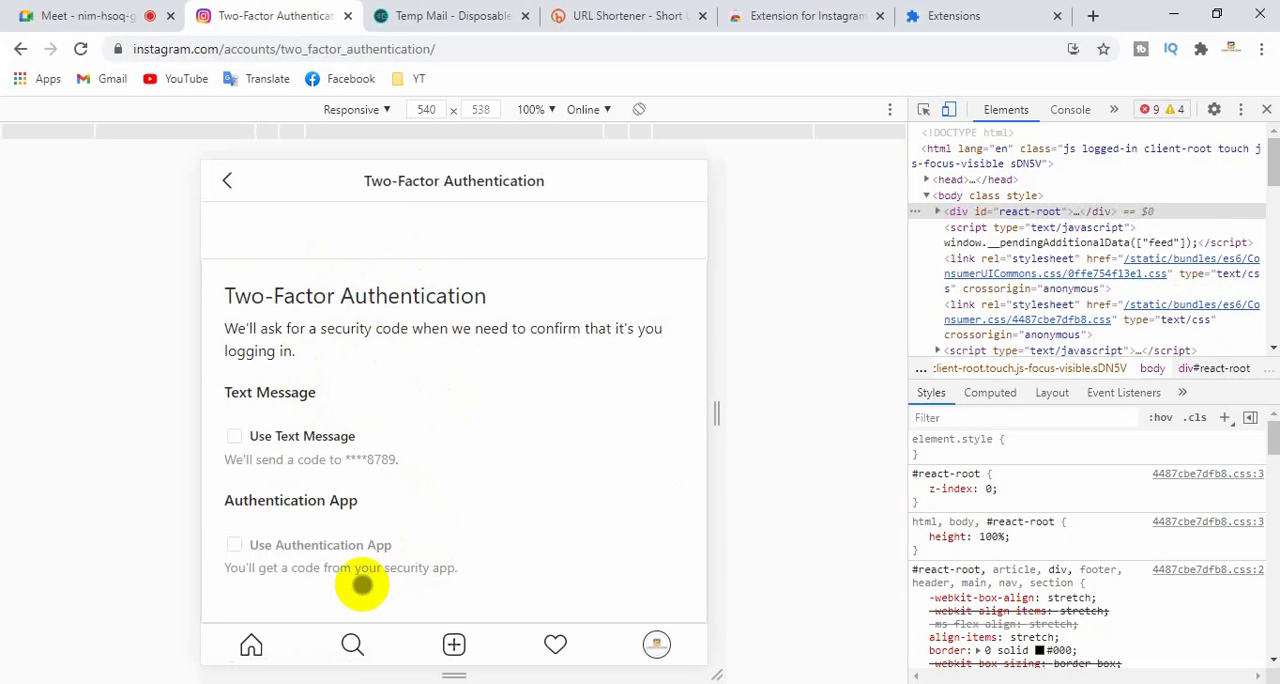
pyautogui.click(245, 436)
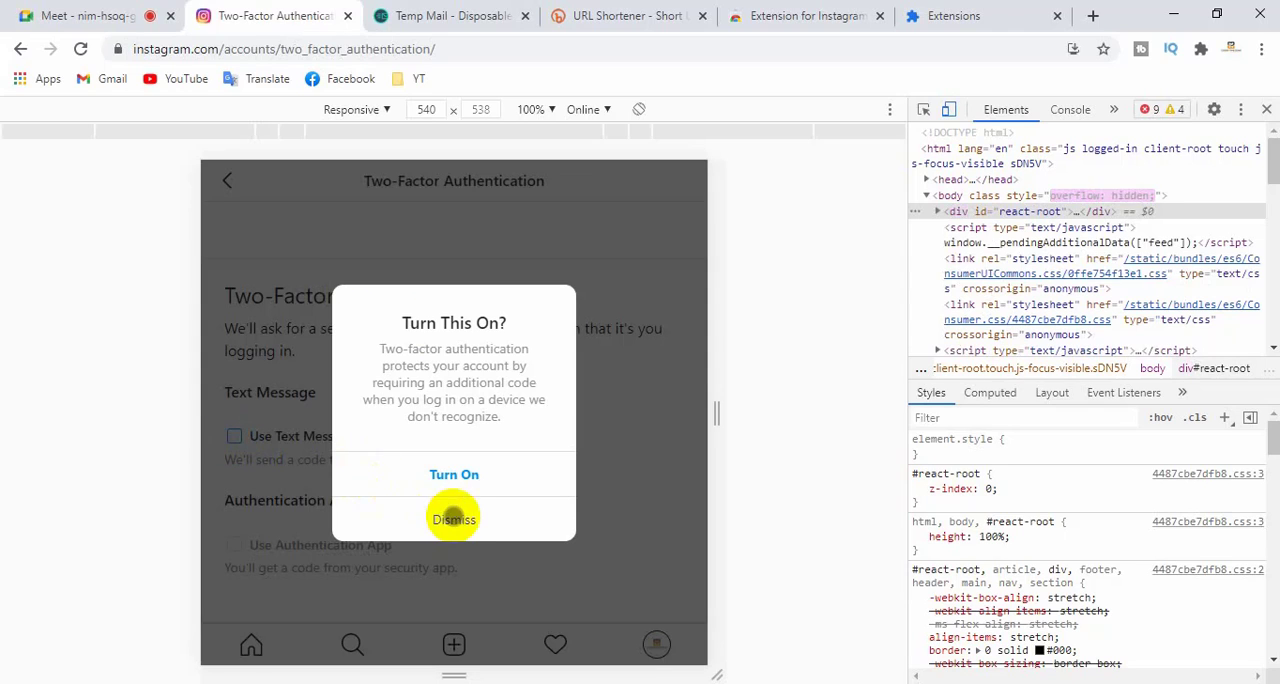
pyautogui.click(451, 517)
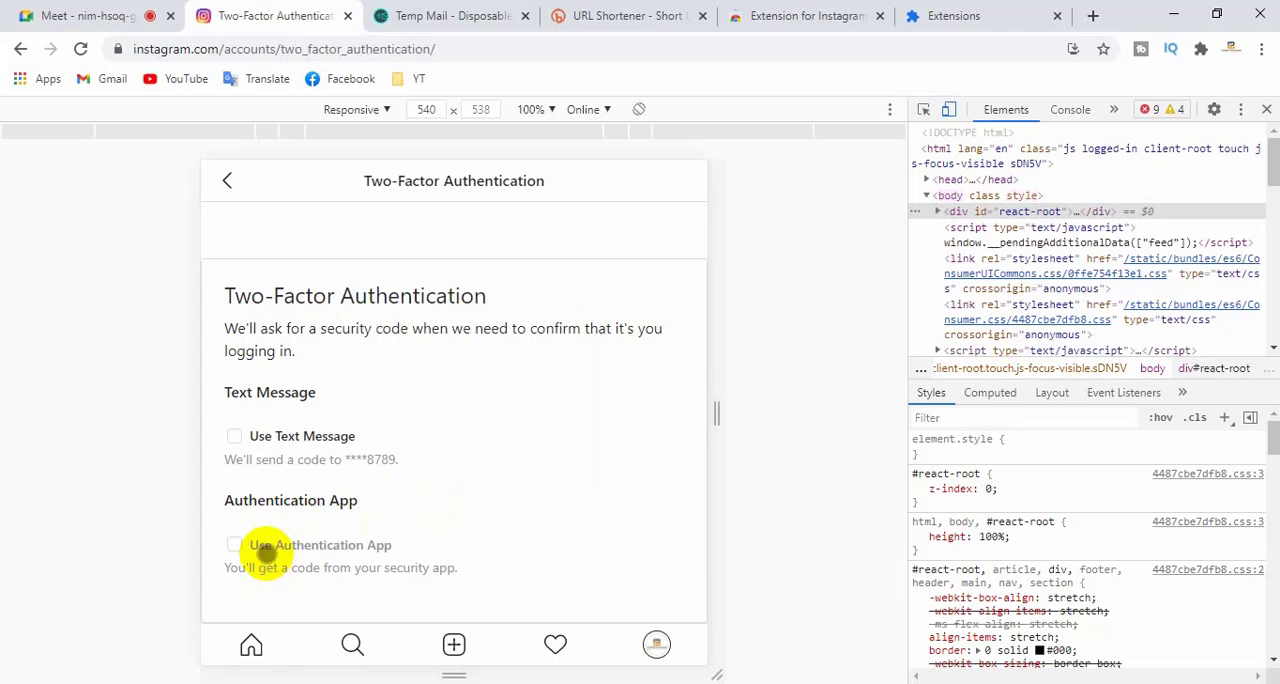
pyautogui.click(240, 437)
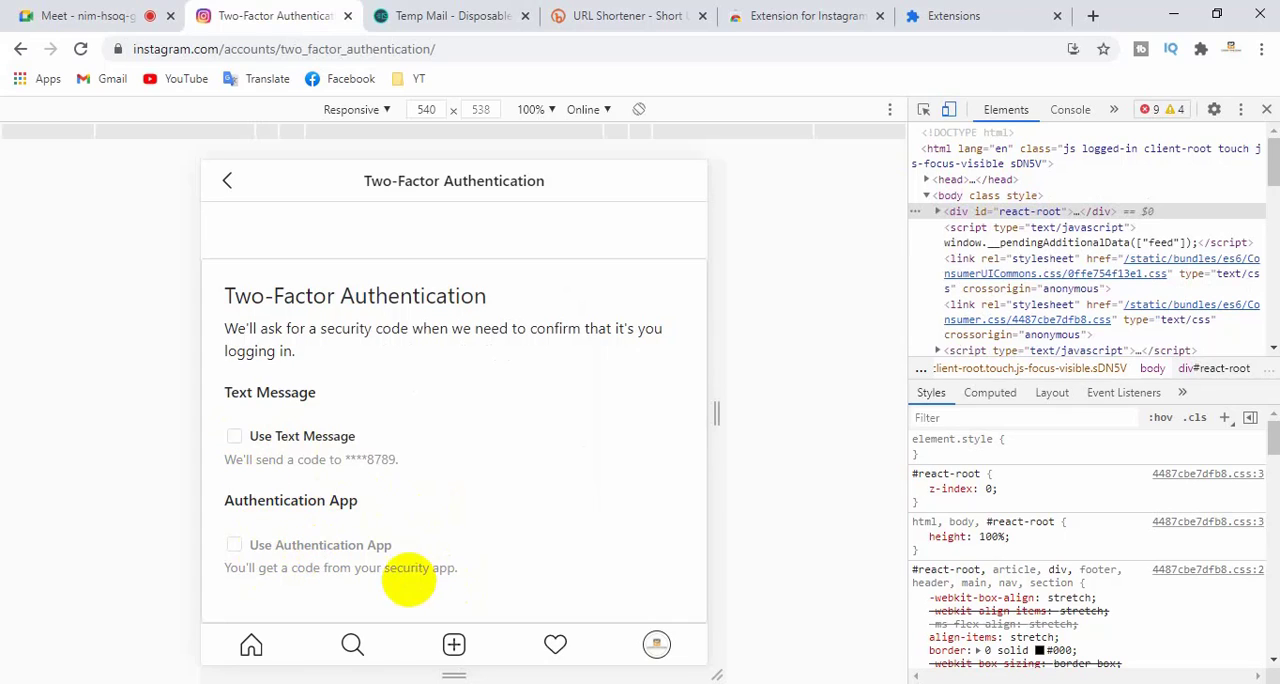
pyautogui.click(233, 543)
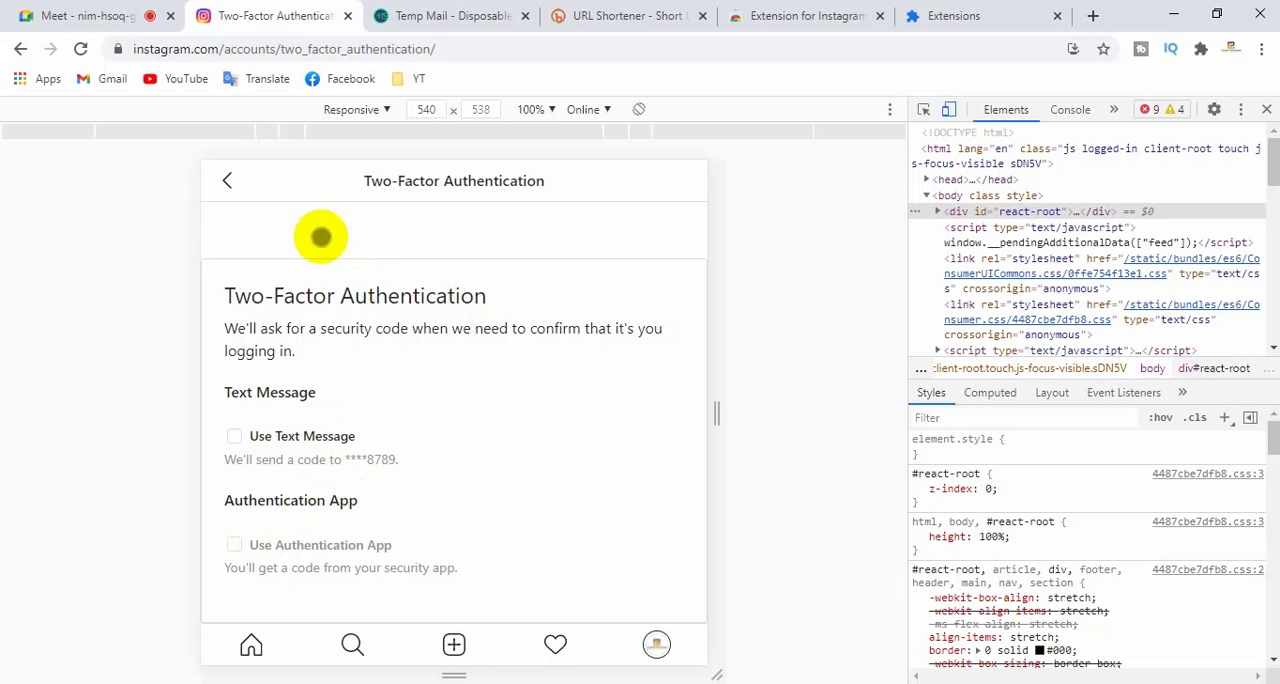
pyautogui.click(227, 181)
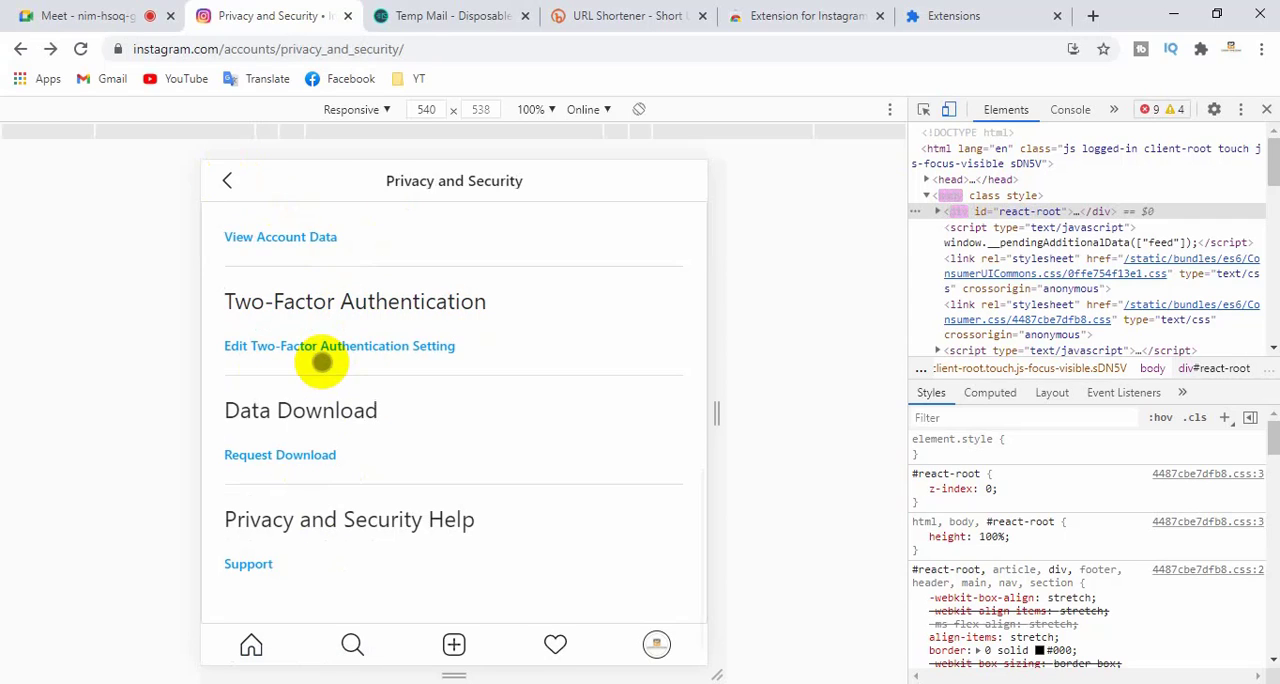
# - Look over the remaining Privacy and Security entries, including Data Download, and return to the profile
pyautogui.scroll(-1, 323, 360)
pyautogui.click(328, 460)
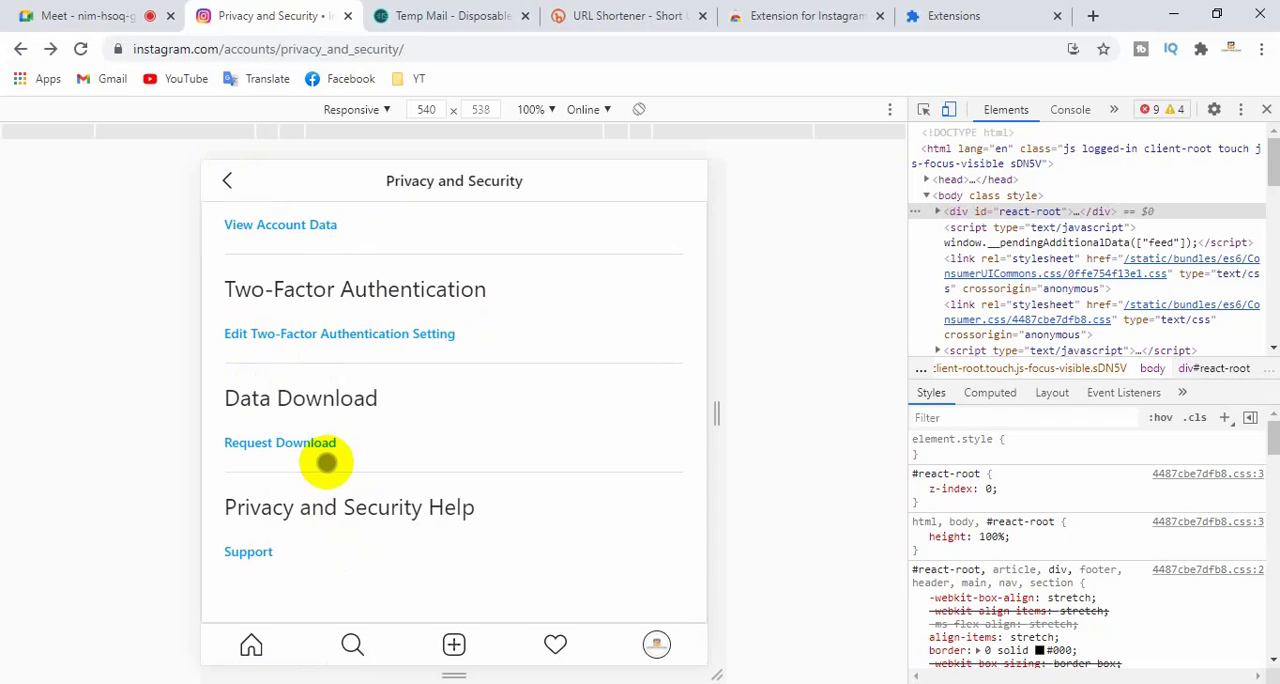
pyautogui.scroll(10, 332, 448)
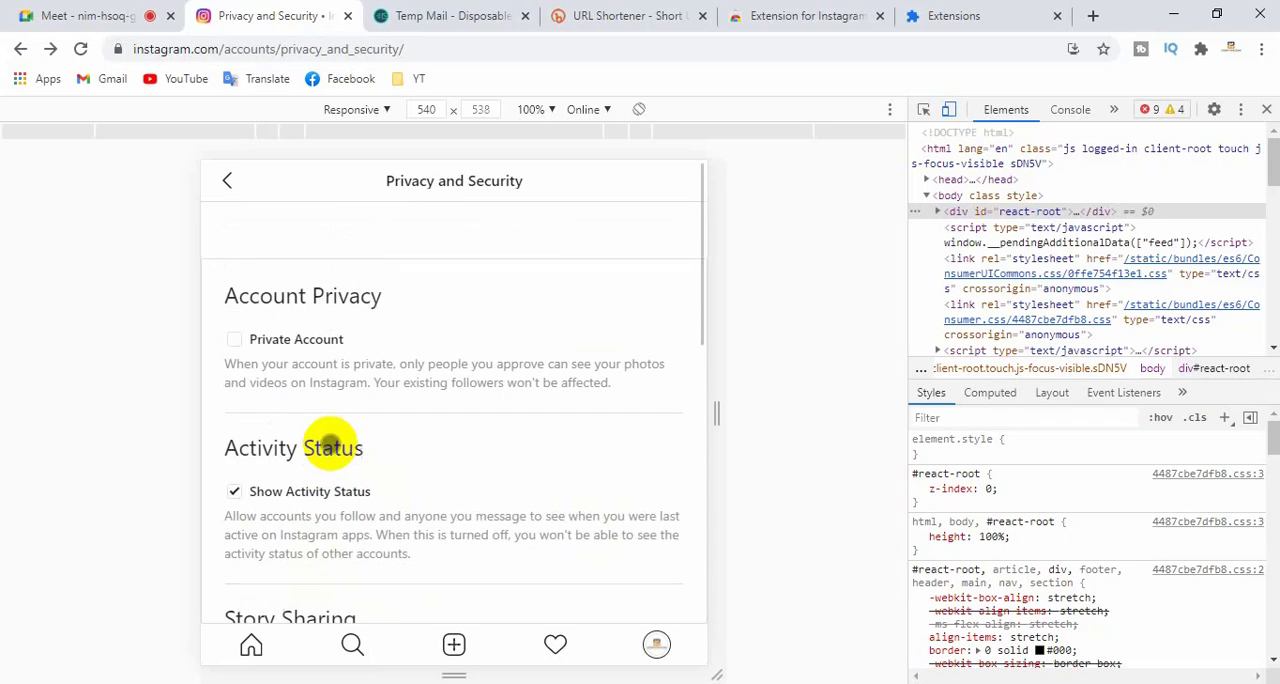
pyautogui.click(229, 181)
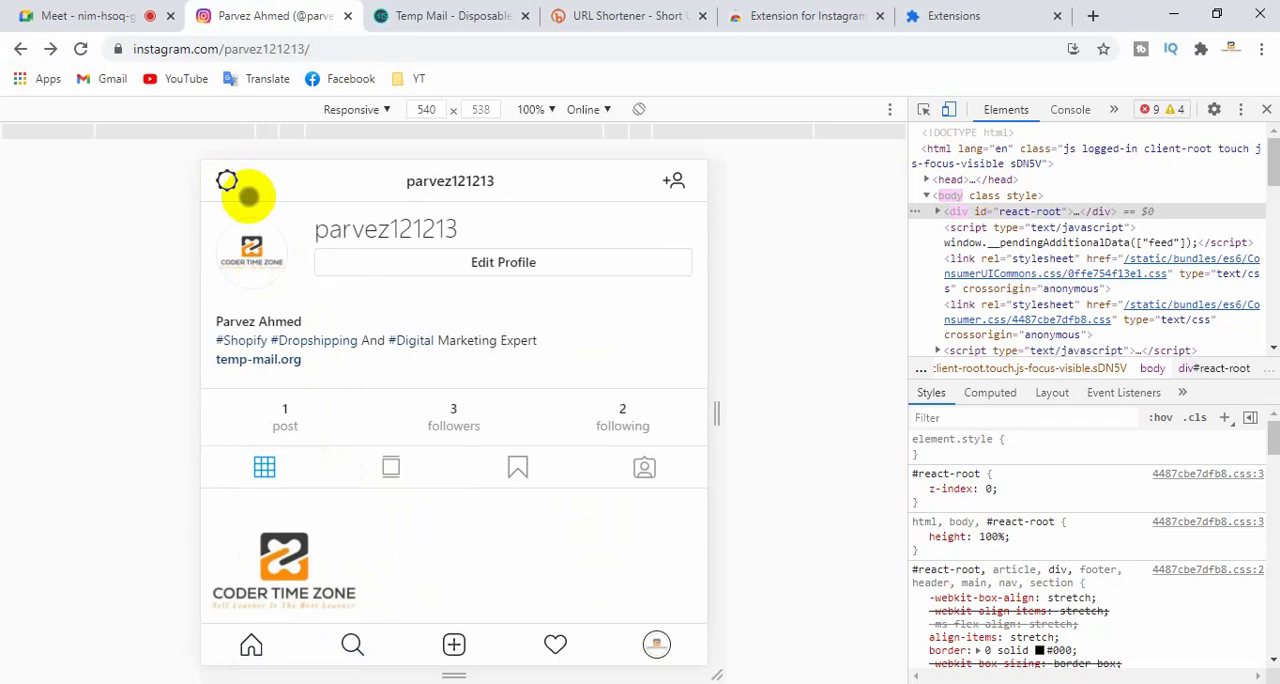
# - View Login Activity and the security list in Emails from Instagram through the profile options, returning to the profile after each
pyautogui.click(227, 182)
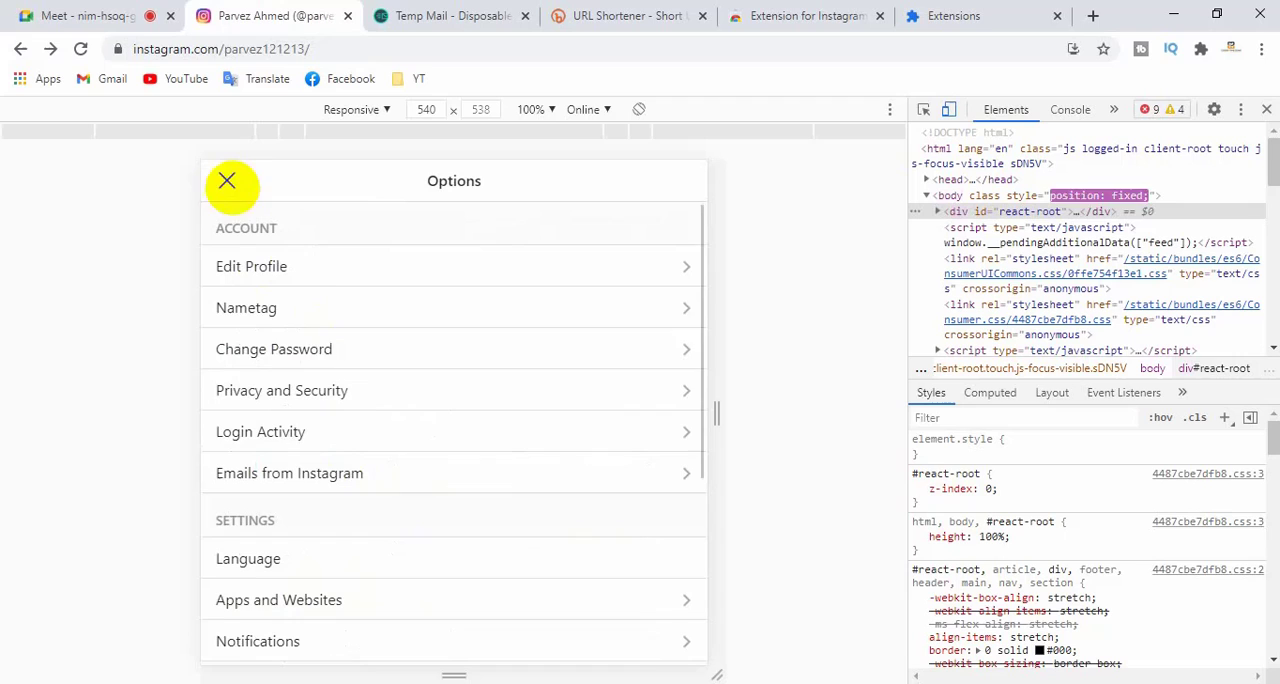
pyautogui.click(251, 441)
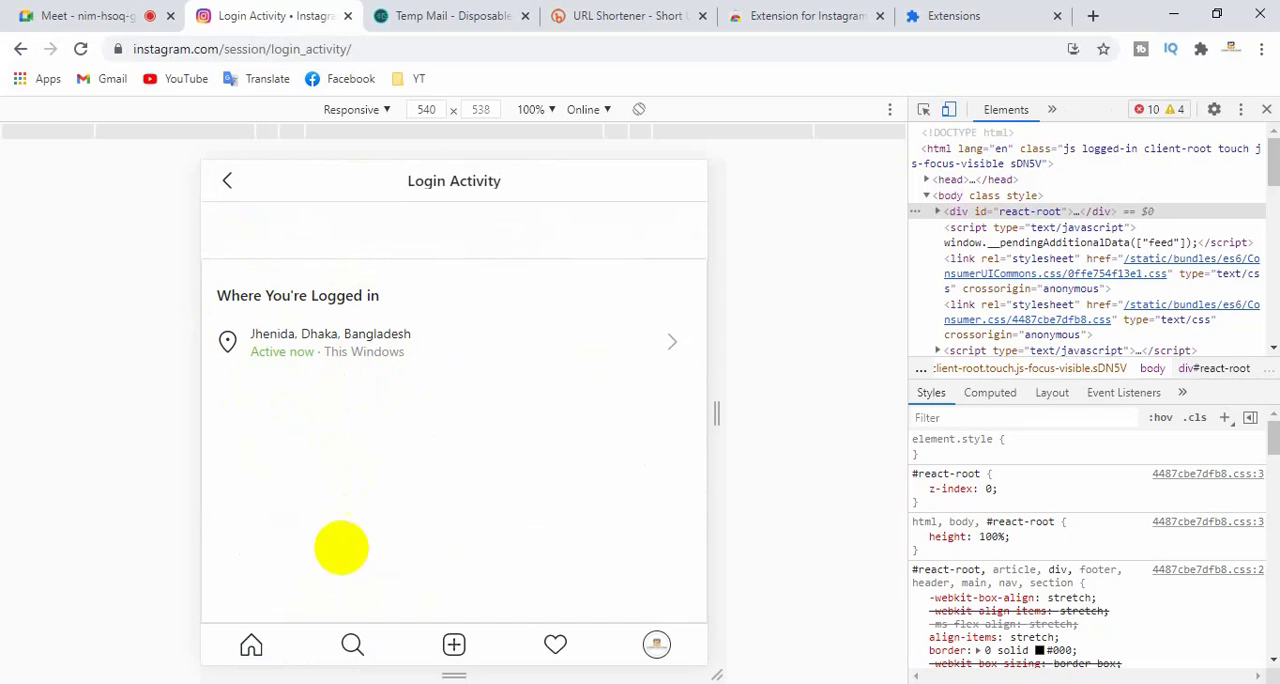
pyautogui.click(226, 179)
pyautogui.click(227, 182)
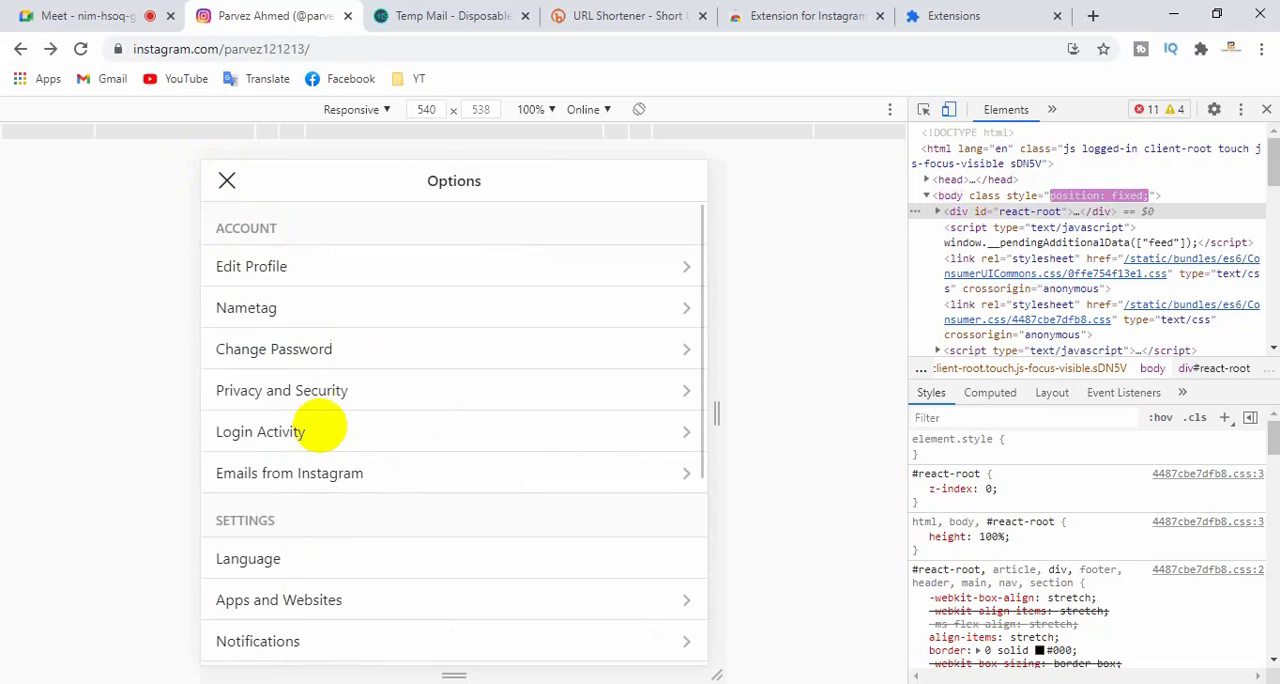
pyautogui.click(297, 474)
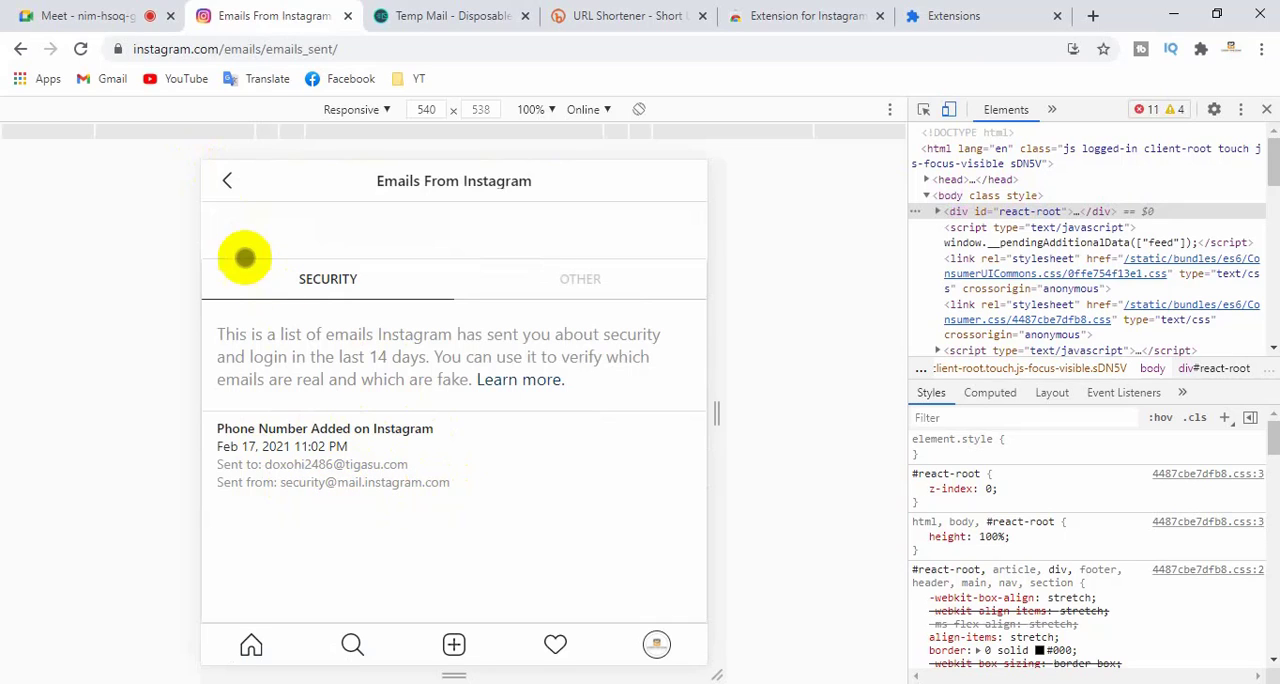
pyautogui.click(227, 180)
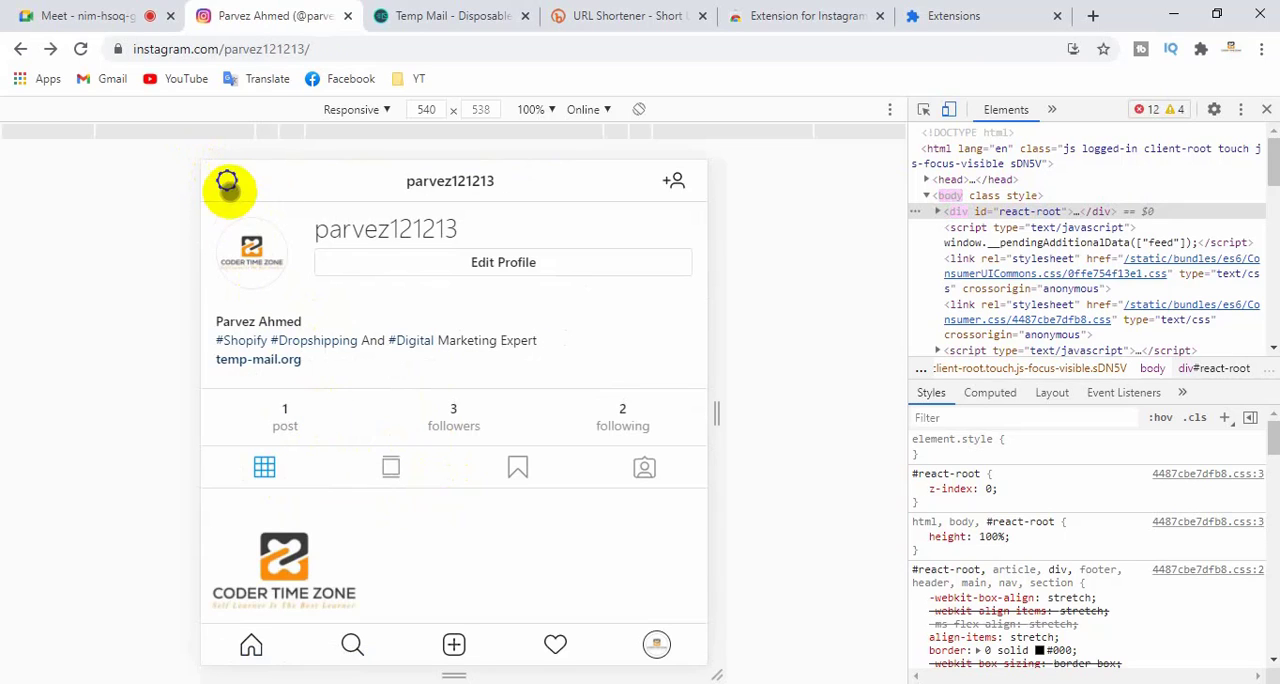
# - Open Apps and Websites from the options, review its Active, Expired and Removed lists, and return to the profile
pyautogui.click(226, 184)
pyautogui.scroll(-2, 313, 477)
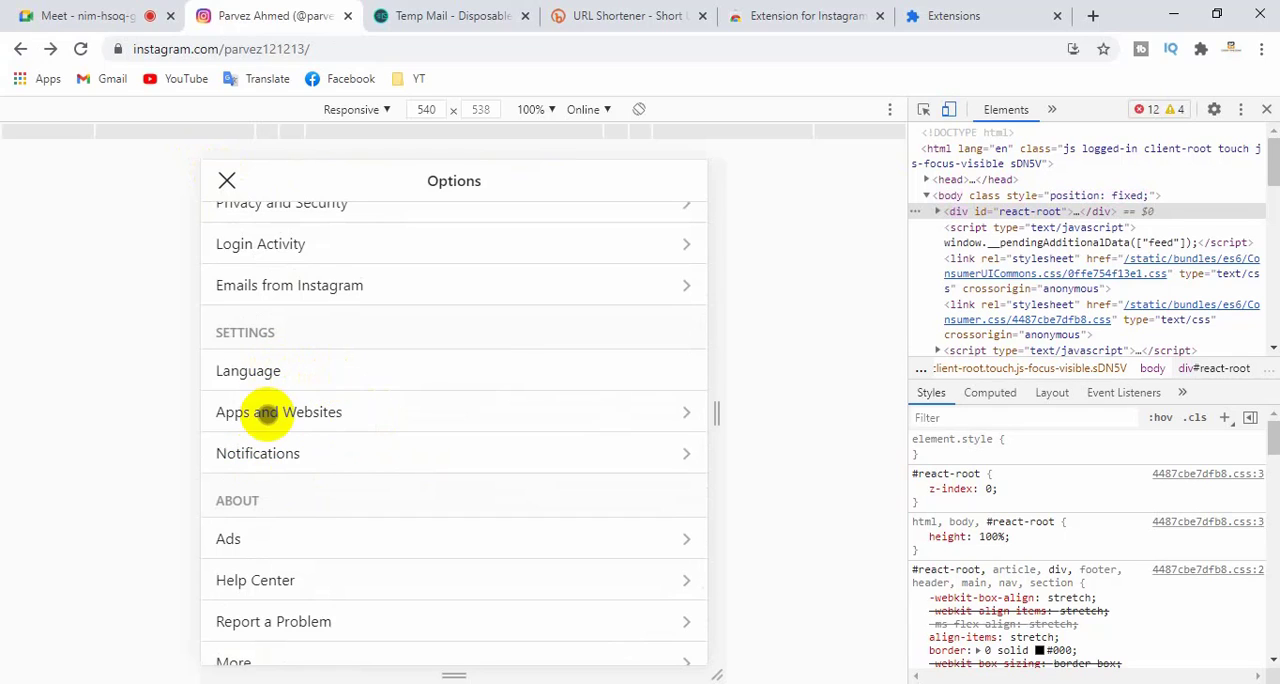
pyautogui.click(360, 412)
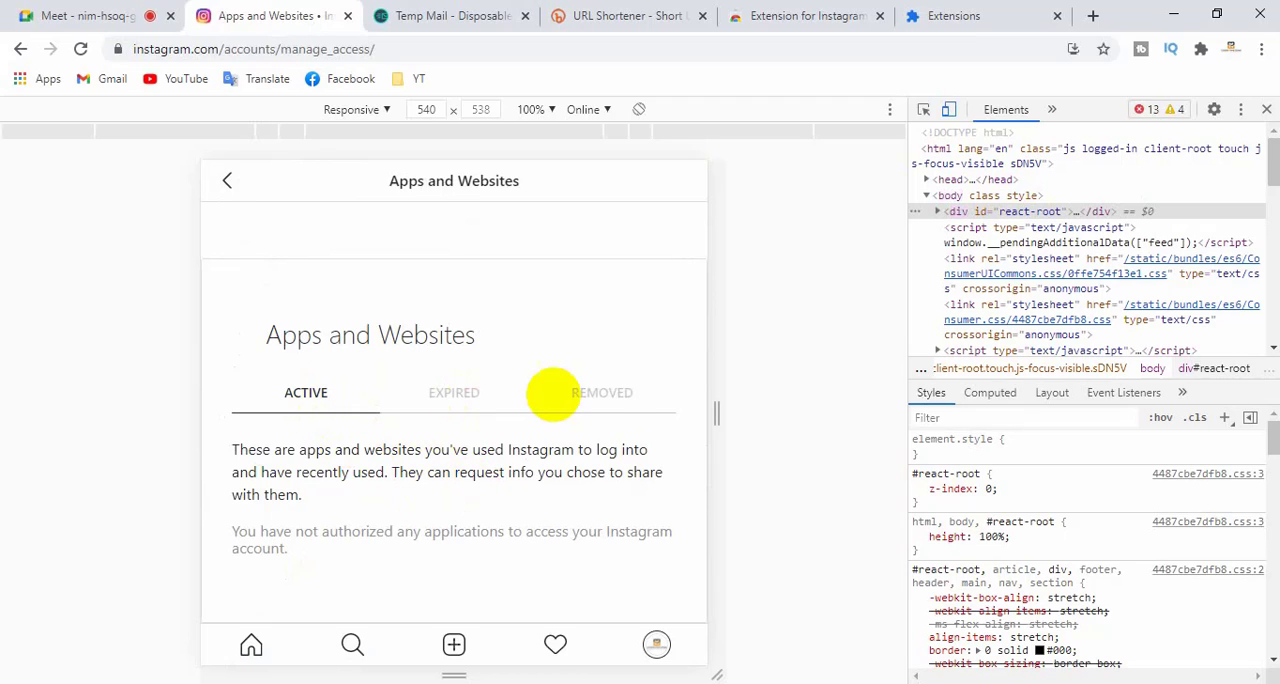
pyautogui.click(612, 392)
pyautogui.click(460, 391)
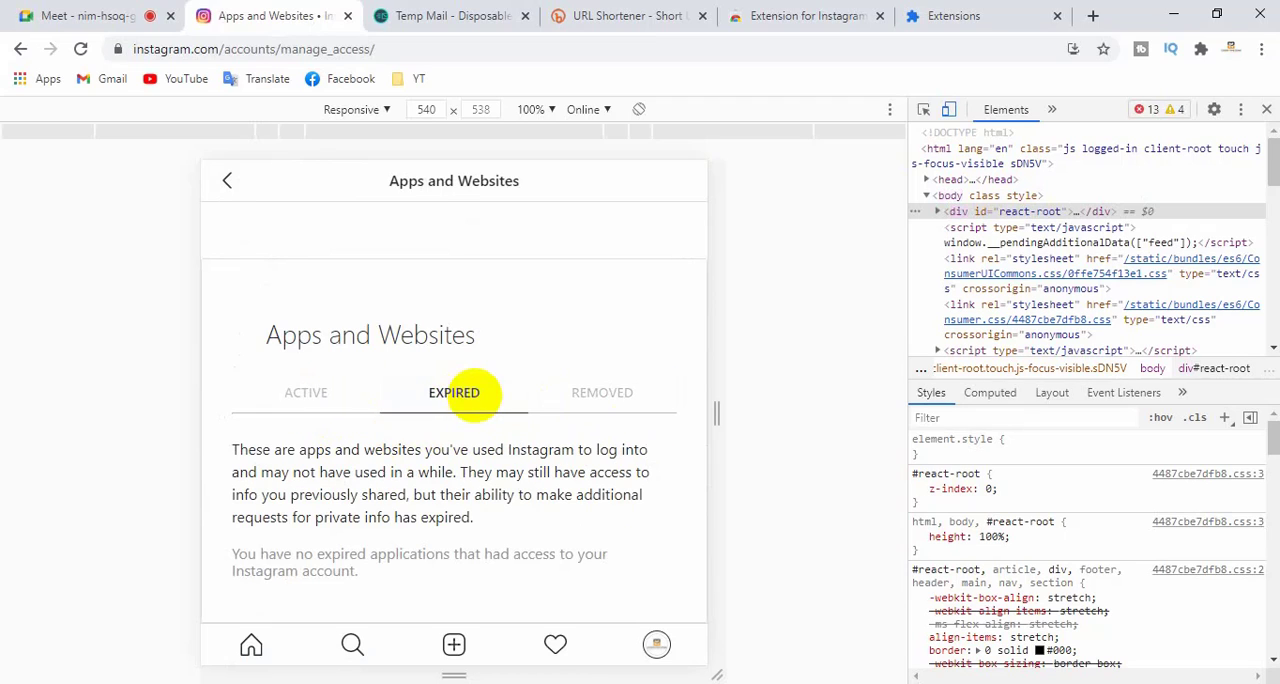
pyautogui.click(618, 403)
pyautogui.click(463, 394)
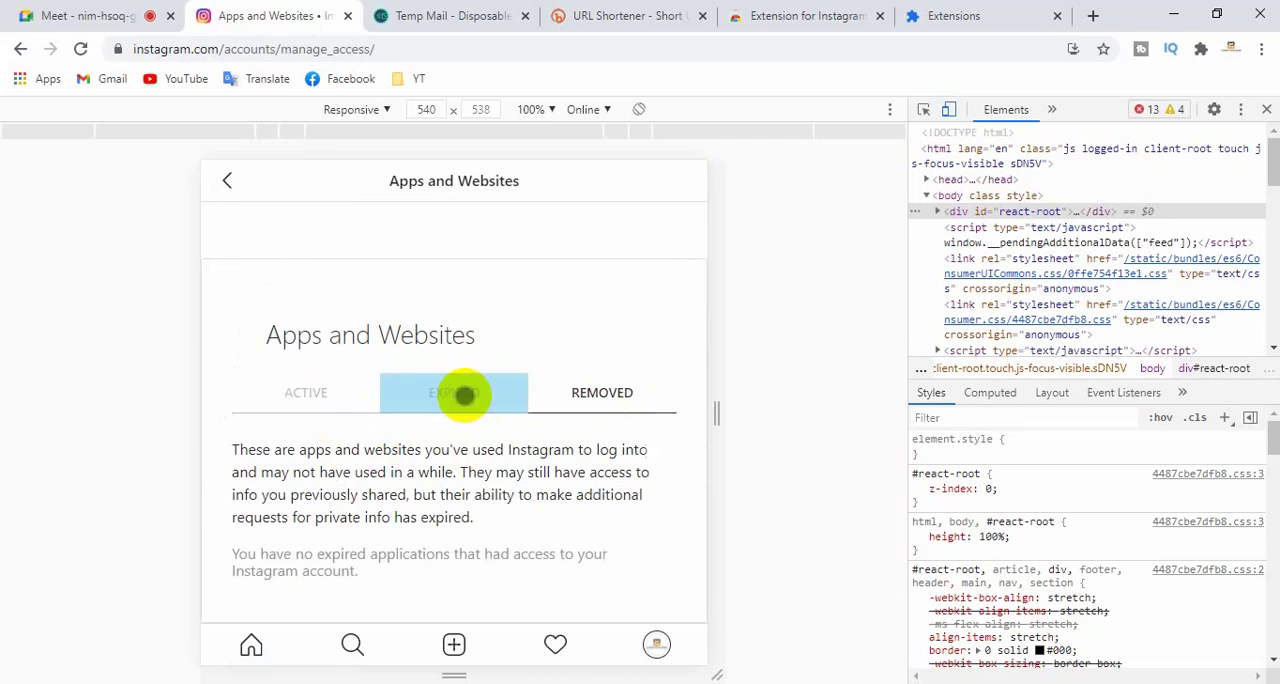
pyautogui.click(628, 397)
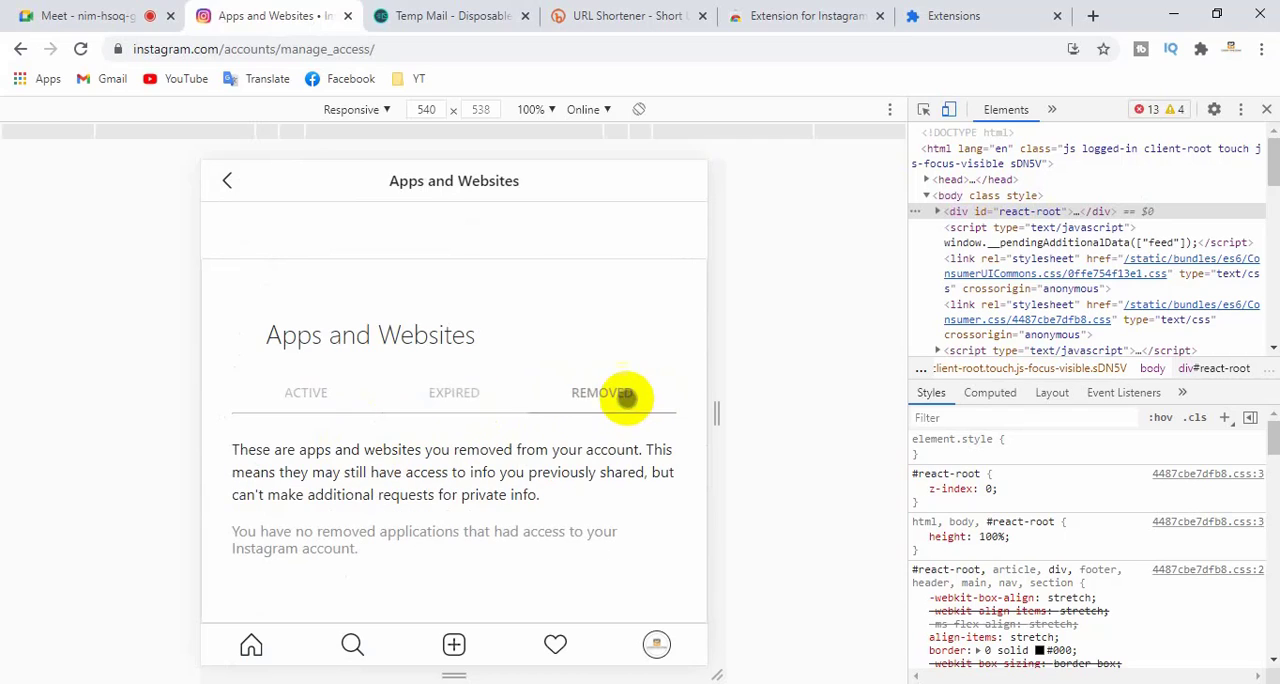
pyautogui.click(477, 397)
pyautogui.click(297, 397)
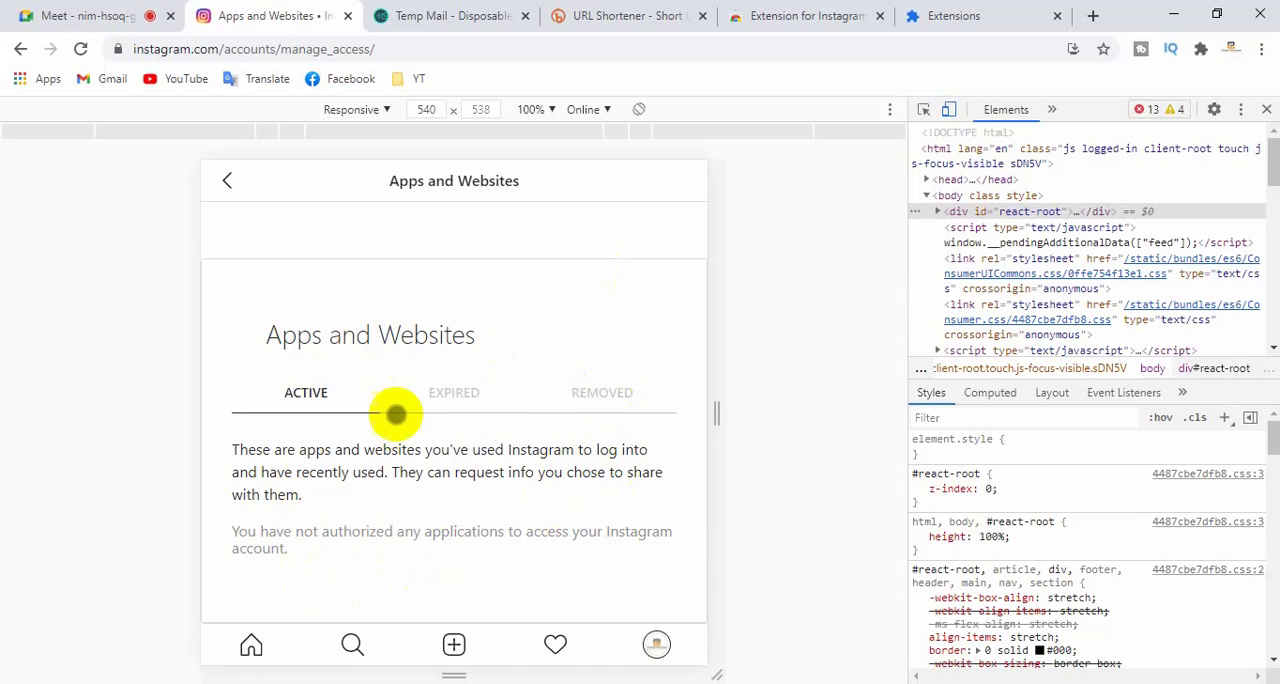
pyautogui.click(227, 180)
# - Open the Notifications settings from the profile options, view the available notification types, and go back to the options list
pyautogui.scroll(-1, 389, 400)
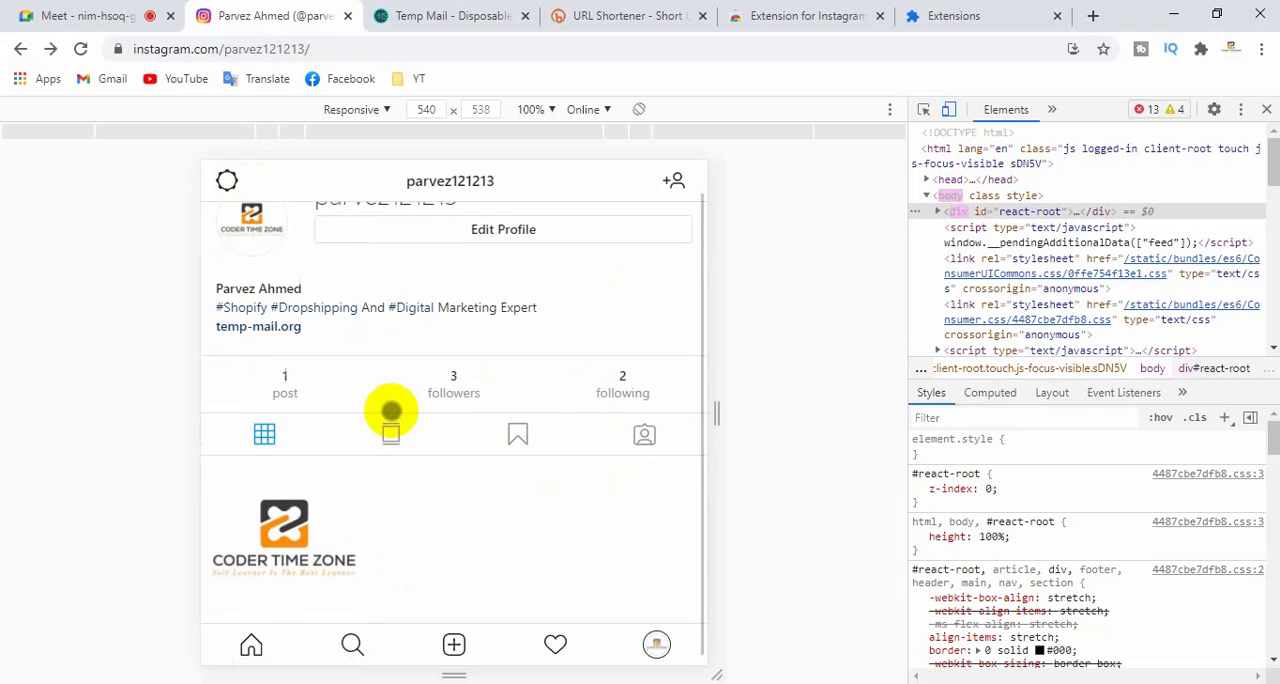
pyautogui.click(226, 178)
pyautogui.scroll(-3, 271, 477)
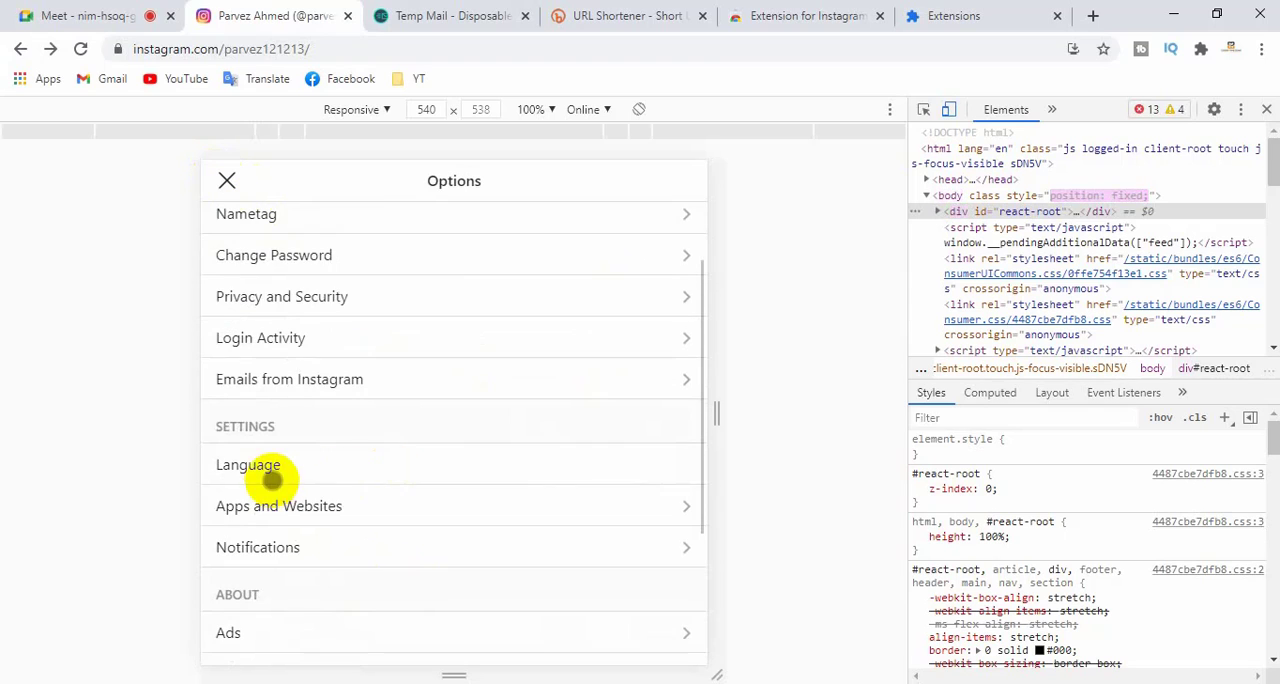
pyautogui.click(268, 360)
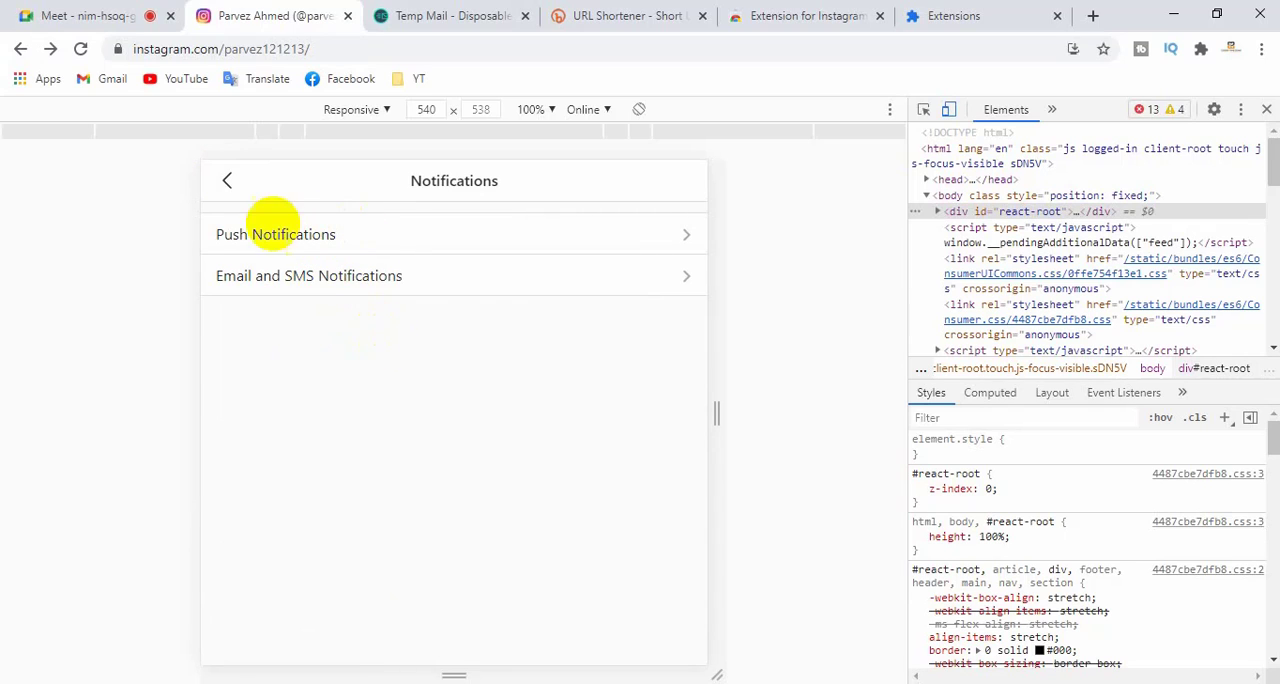
pyautogui.click(228, 180)
# - Look over the options list, open the Help Center, examine its help sections and popular topics, and close it
pyautogui.scroll(-2, 323, 406)
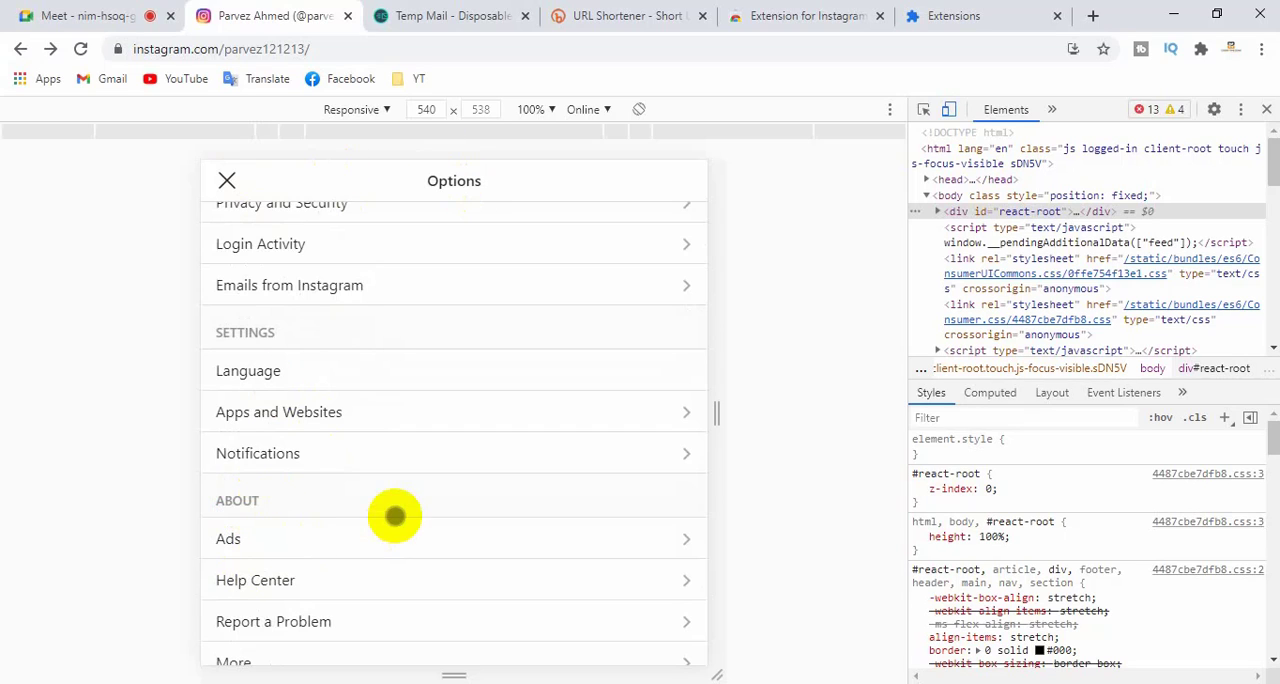
pyautogui.scroll(-2, 394, 514)
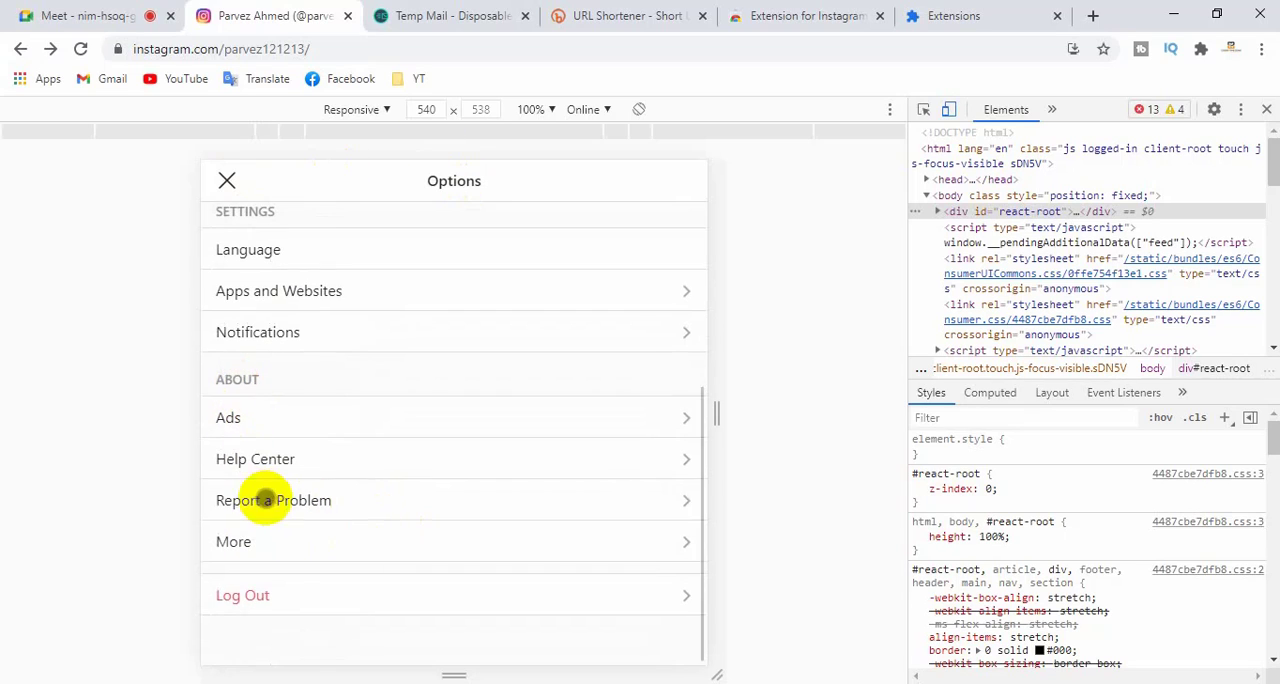
pyautogui.scroll(3, 260, 492)
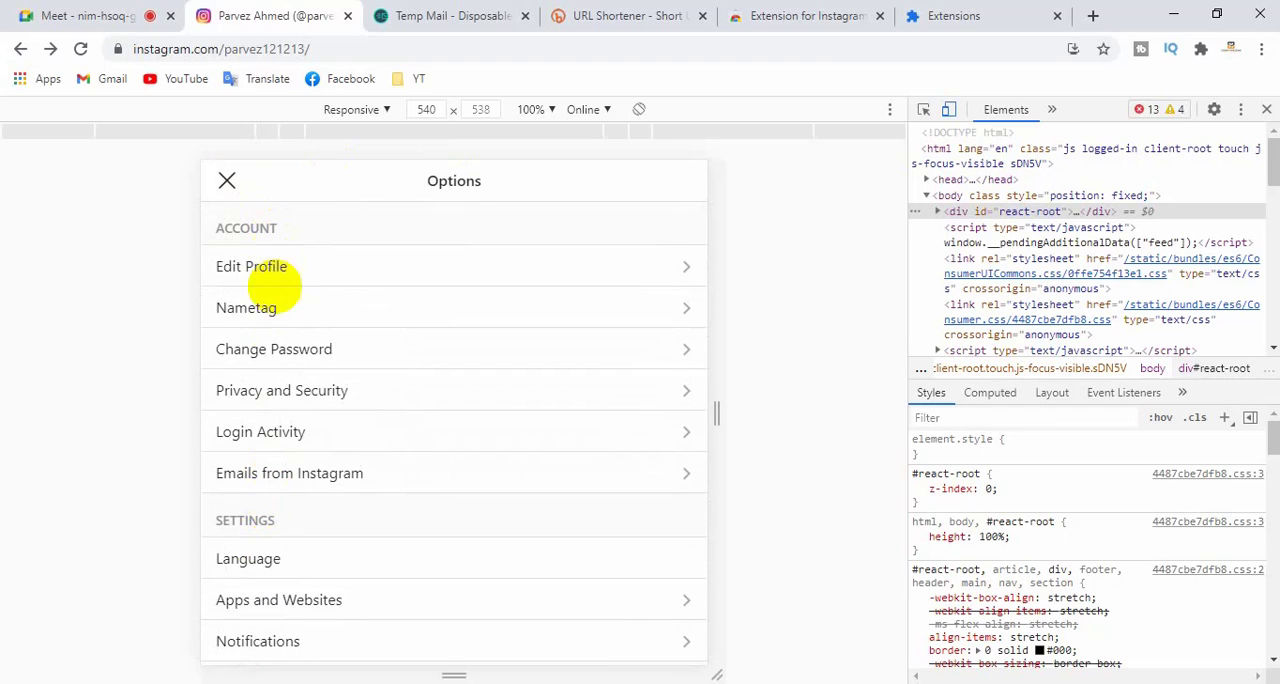
pyautogui.scroll(-2, 283, 495)
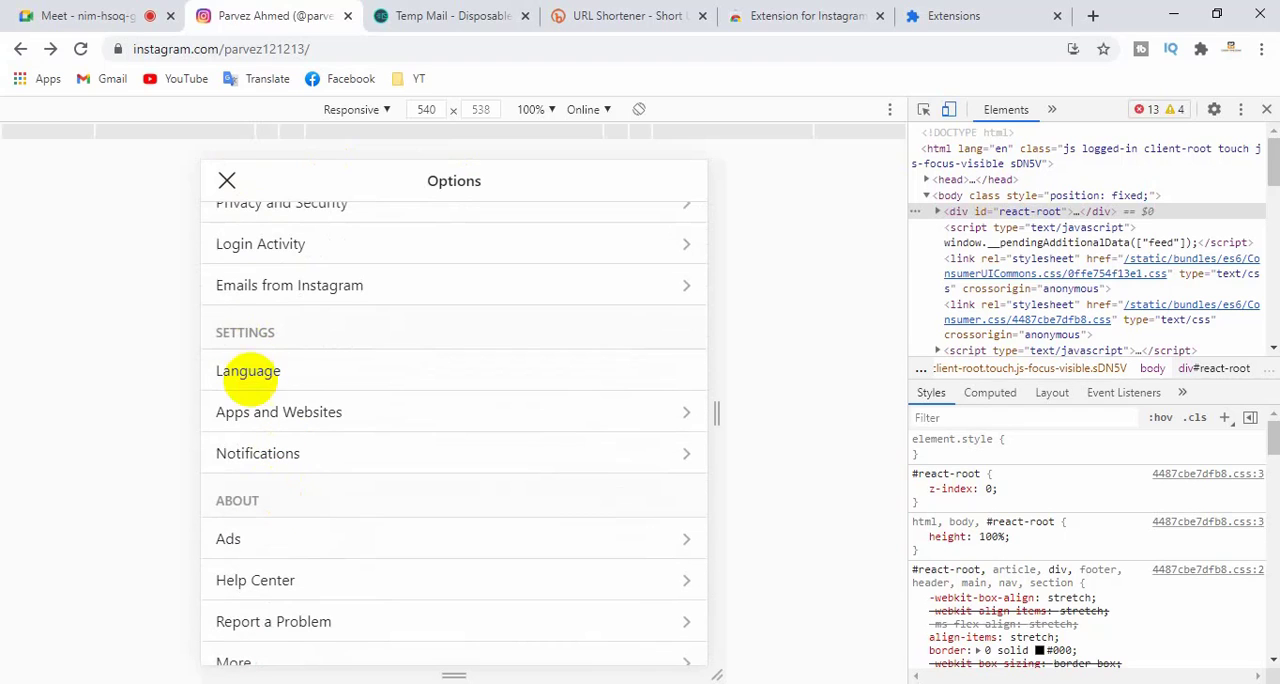
pyautogui.scroll(-2, 265, 450)
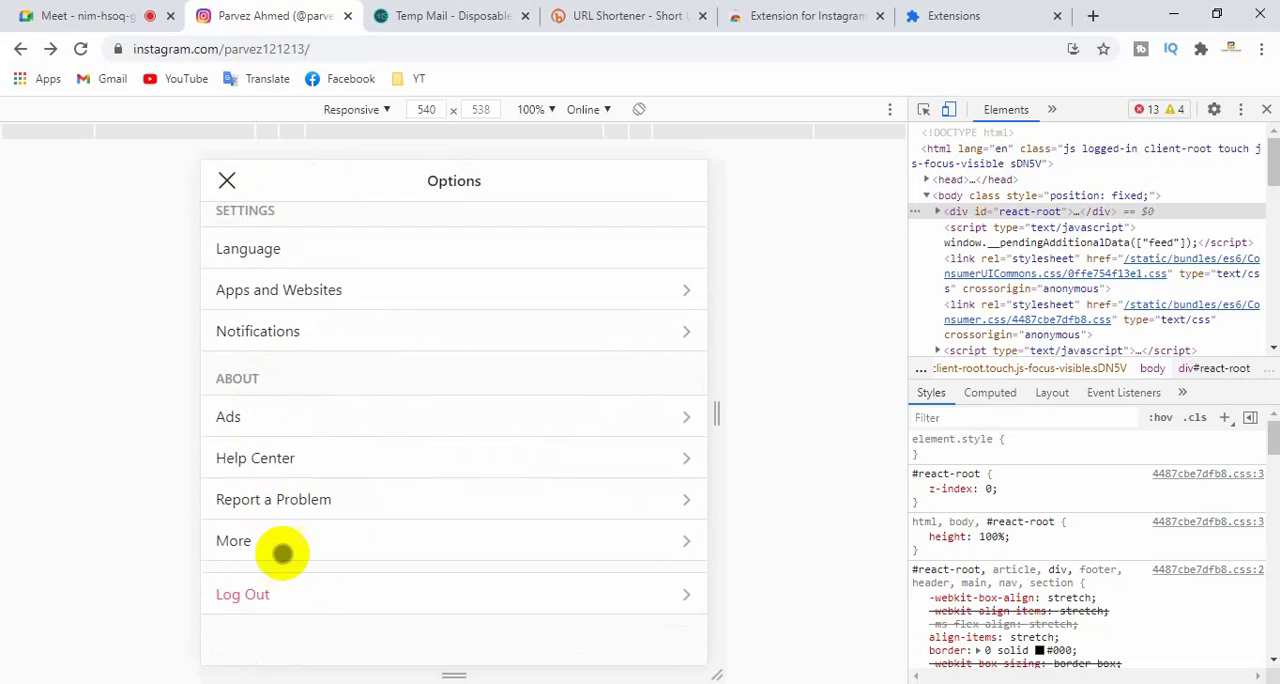
pyautogui.click(279, 462)
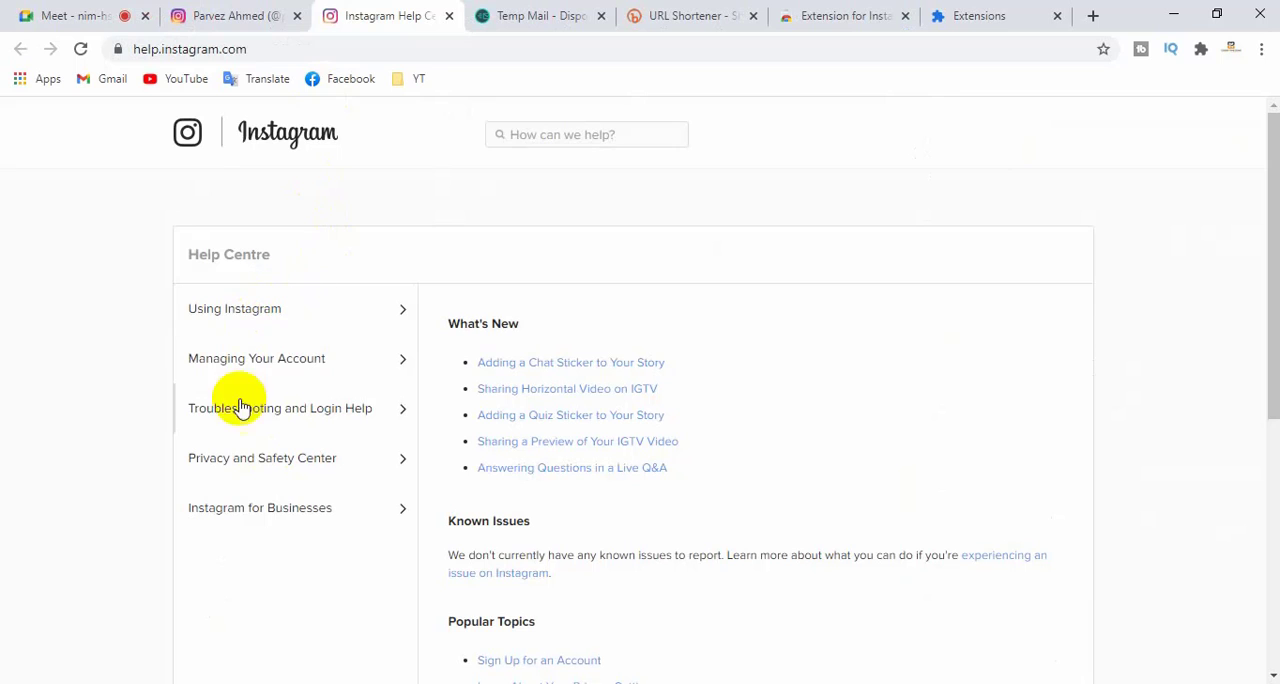
pyautogui.scroll(-1, 538, 456)
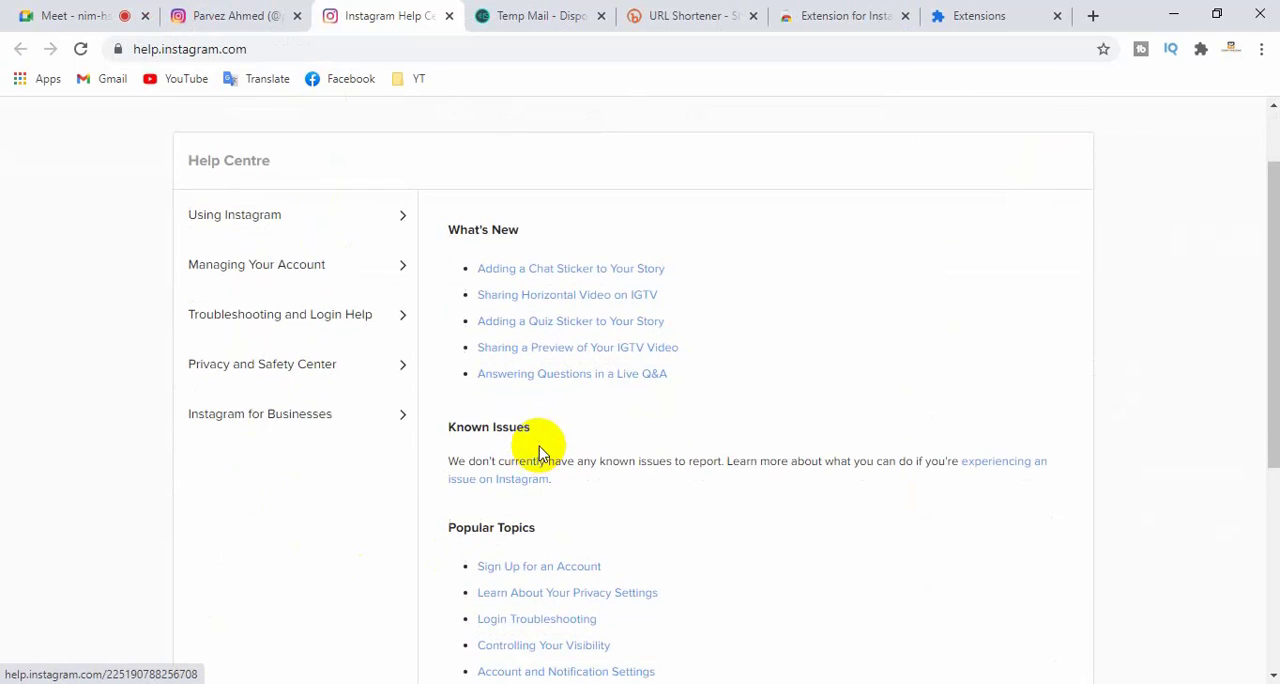
pyautogui.scroll(-4, 539, 453)
pyautogui.scroll(2, 540, 452)
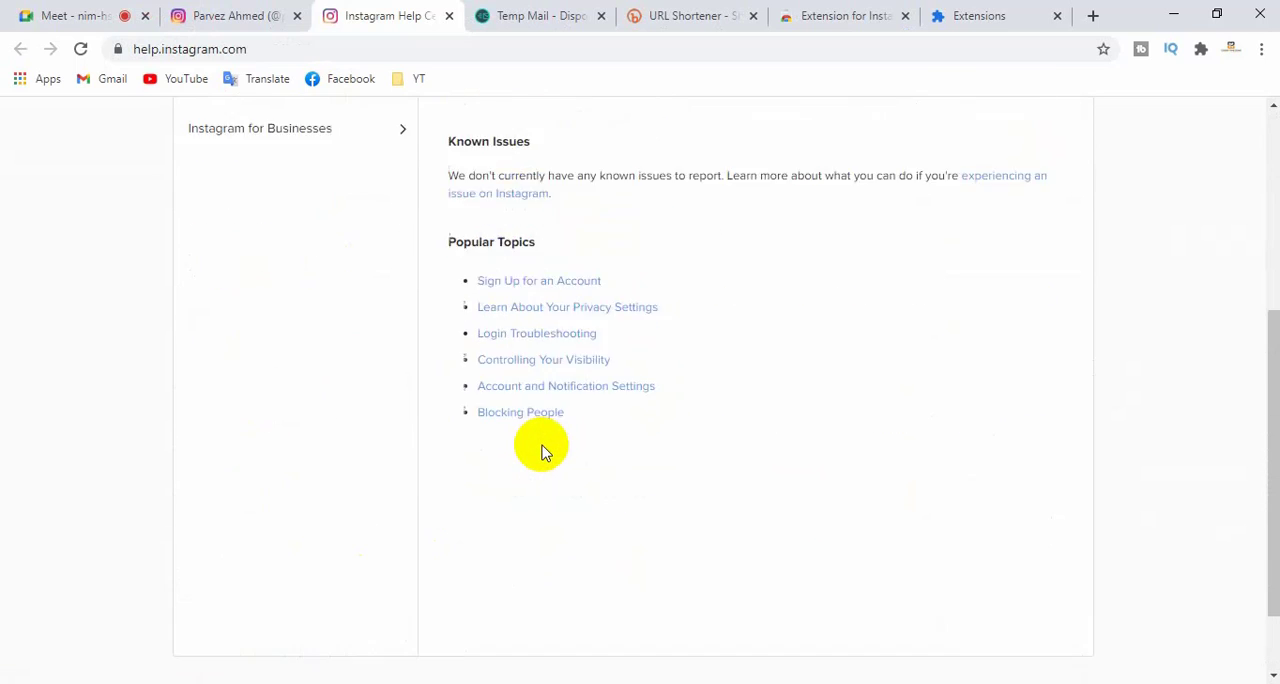
pyautogui.scroll(2, 497, 502)
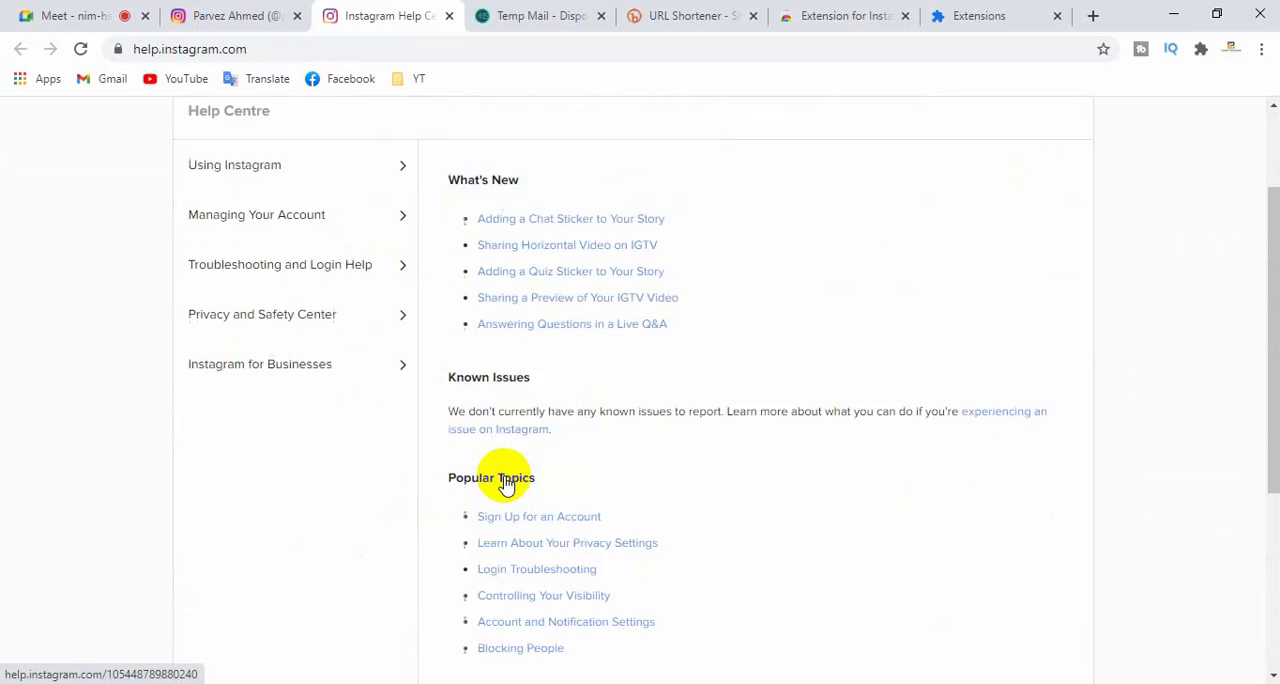
pyautogui.scroll(1, 478, 457)
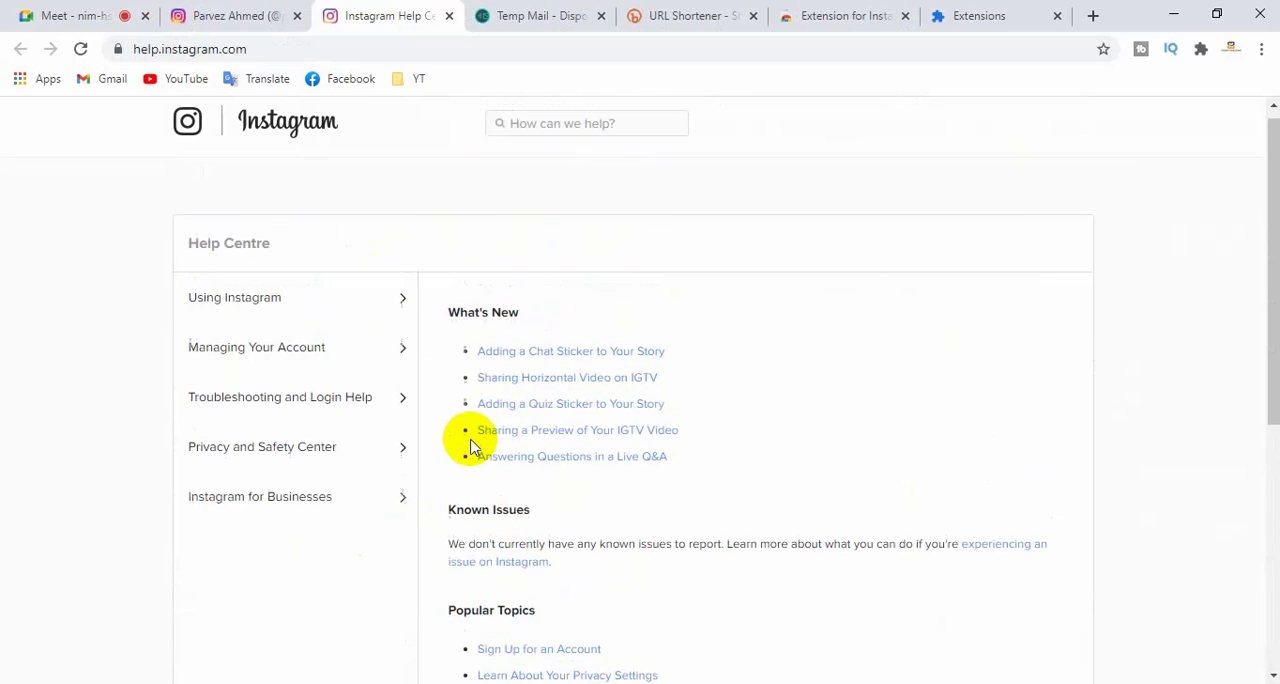
pyautogui.click(449, 16)
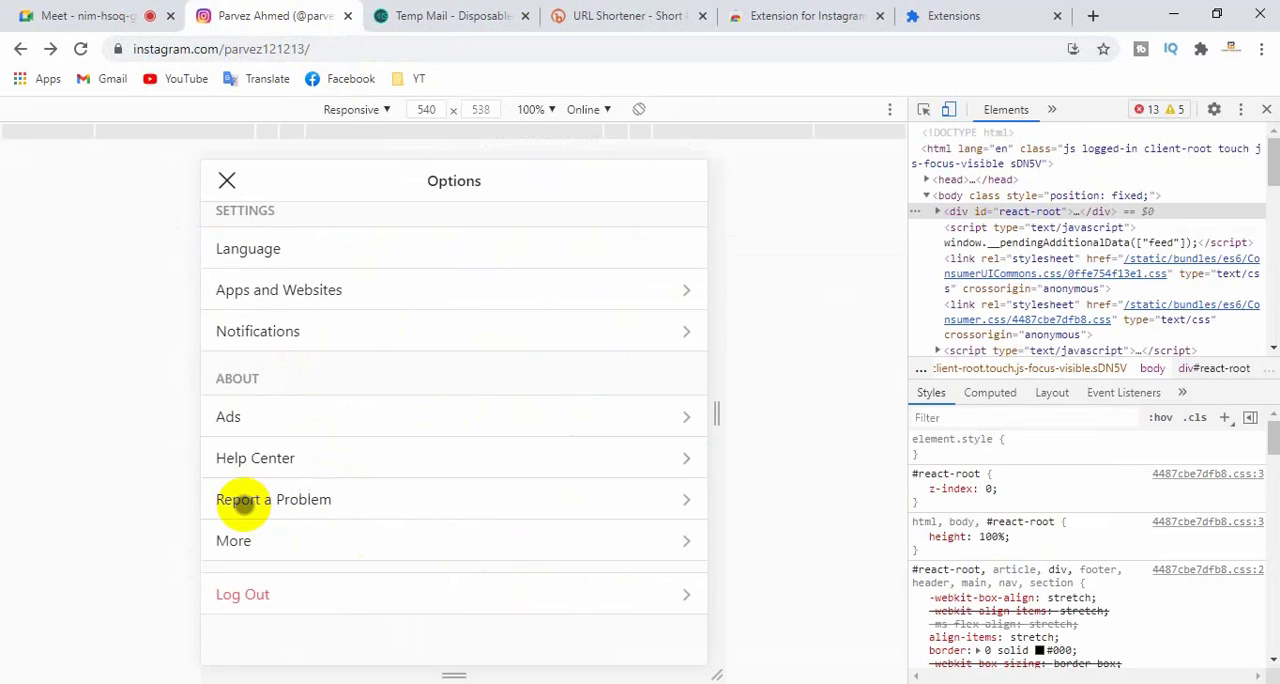
# - View the Report a Problem form, close it without sending a report, and open the More section of the options
pyautogui.click(356, 500)
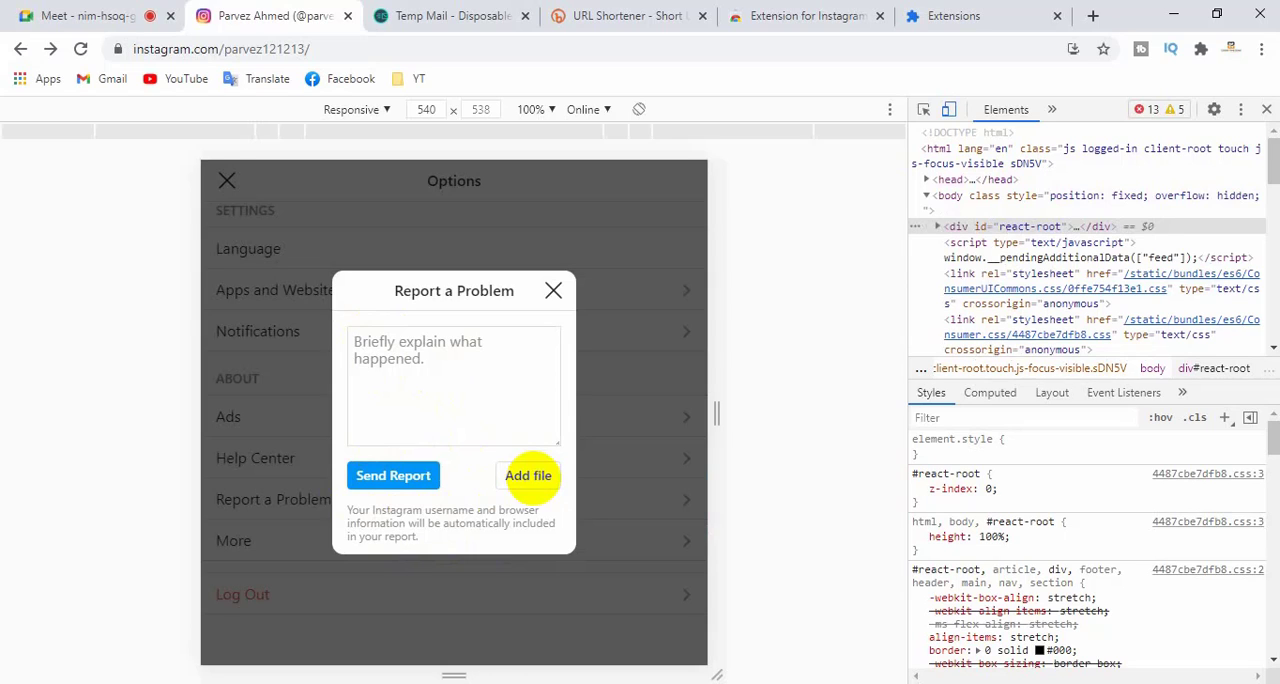
pyautogui.click(553, 290)
pyautogui.click(258, 545)
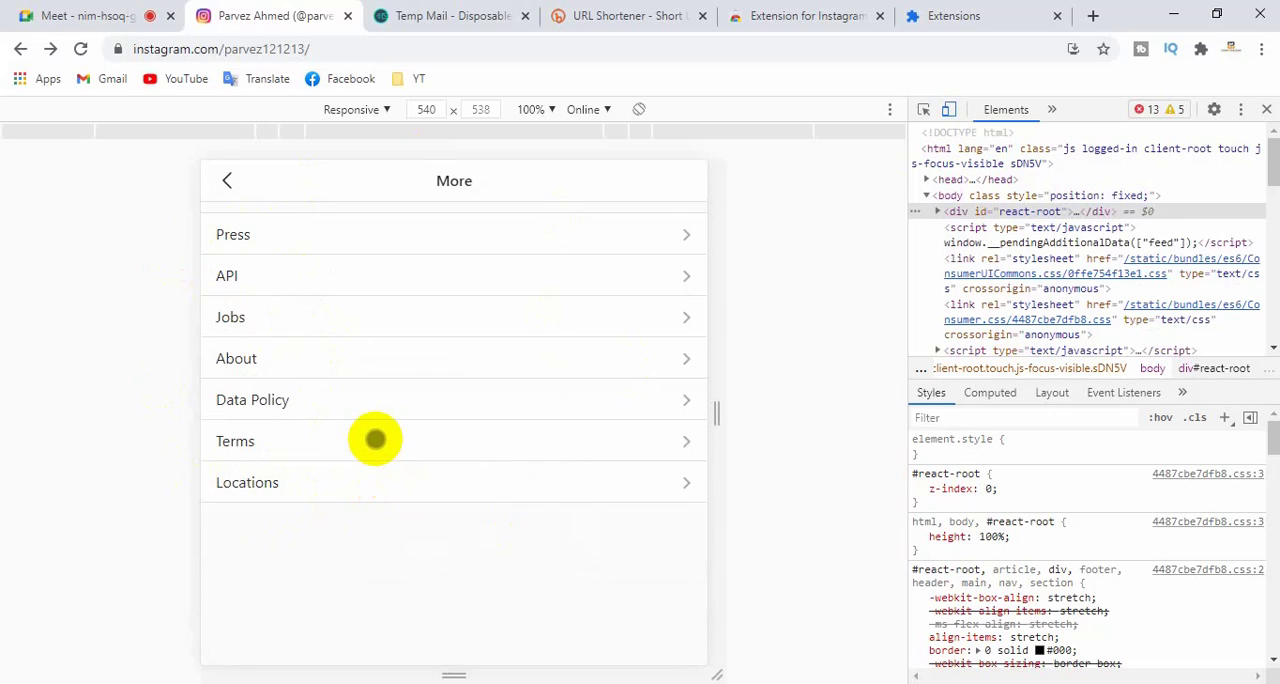
# - Open the Press page from the More section and look through the Instagram blog's article list down to More Articles
pyautogui.click(288, 235)
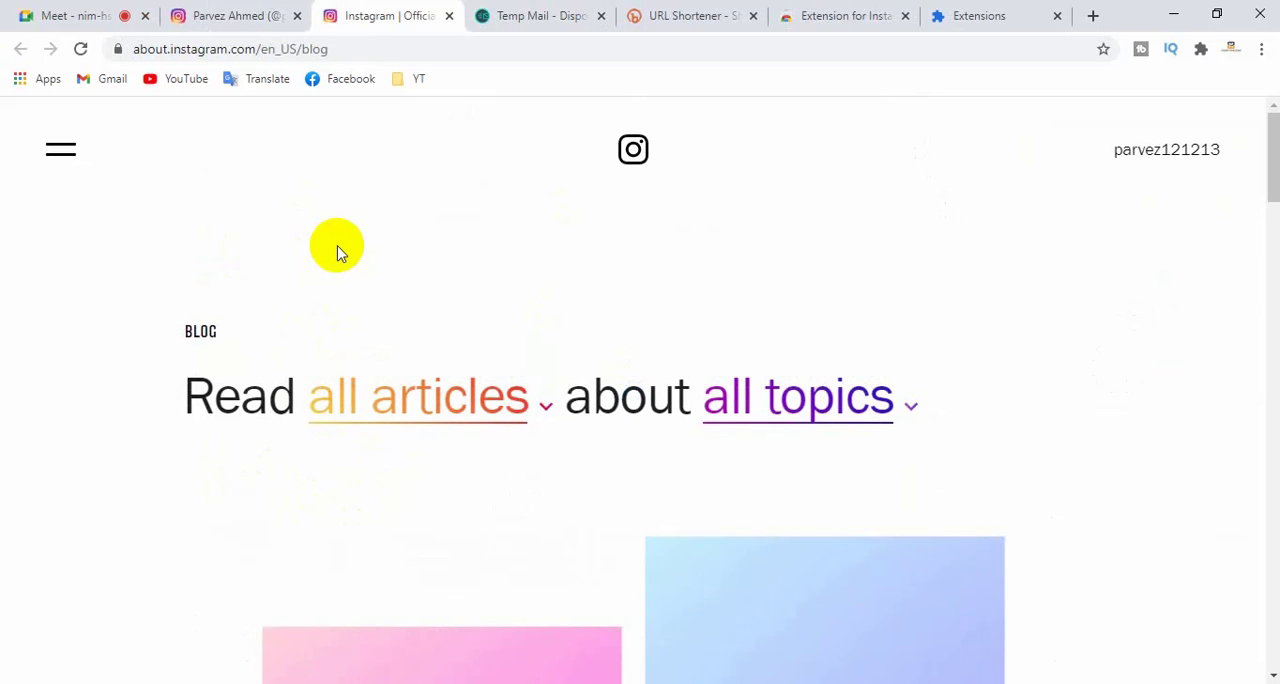
pyautogui.scroll(-4, 420, 365)
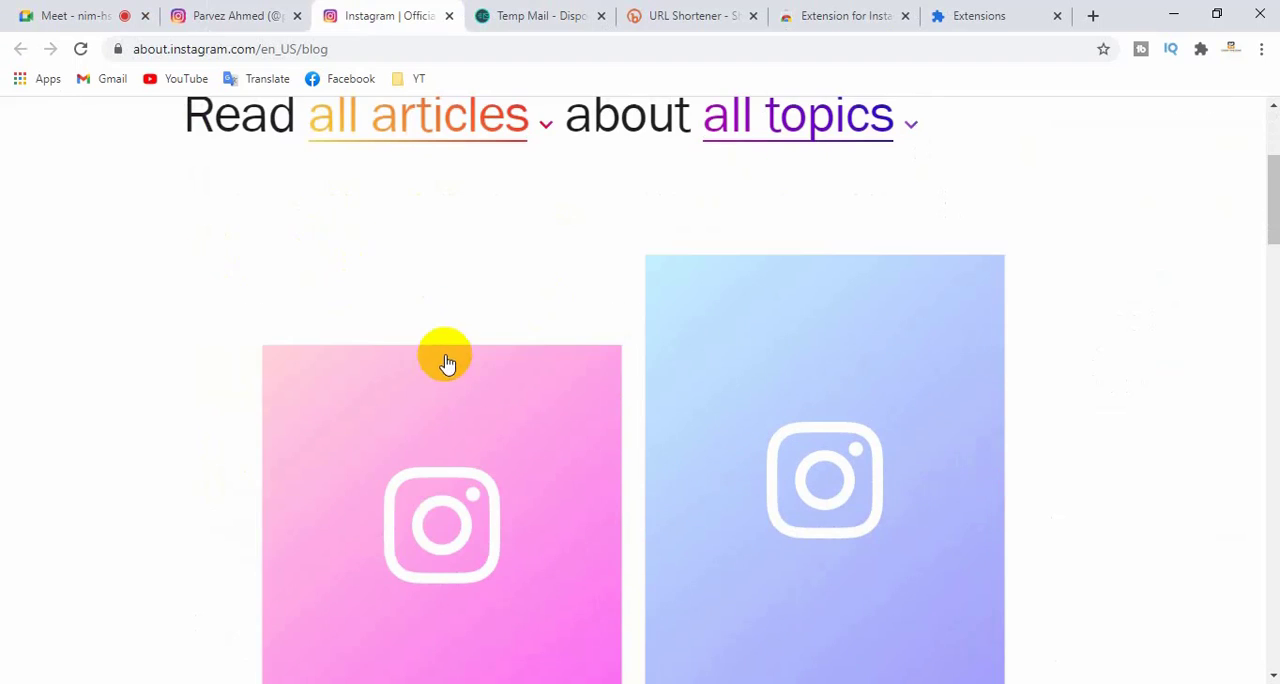
pyautogui.scroll(-4, 442, 362)
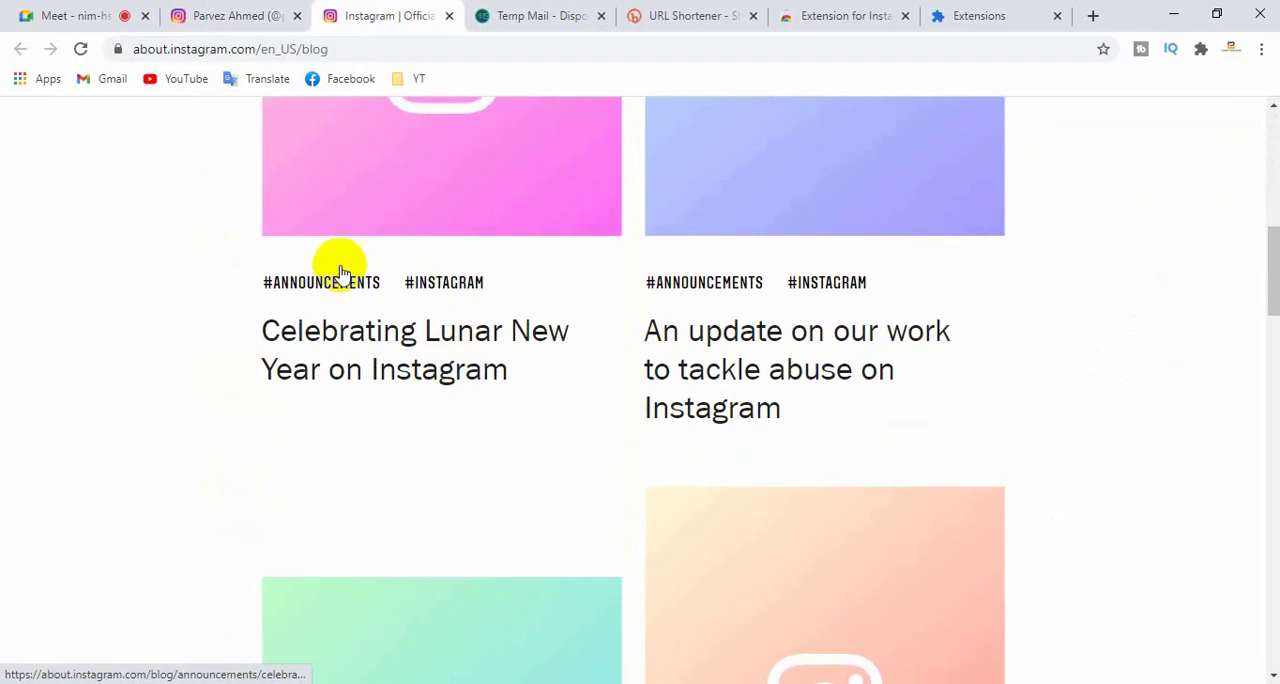
pyautogui.scroll(-3, 660, 425)
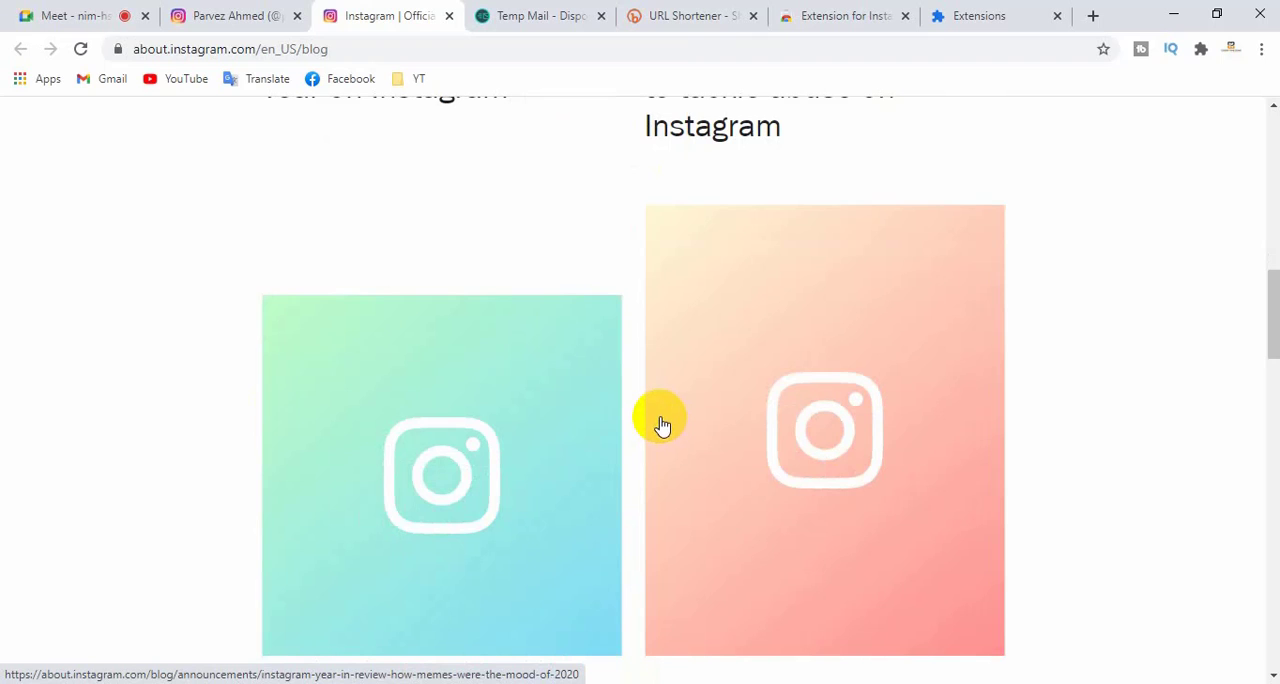
pyautogui.scroll(-6, 660, 425)
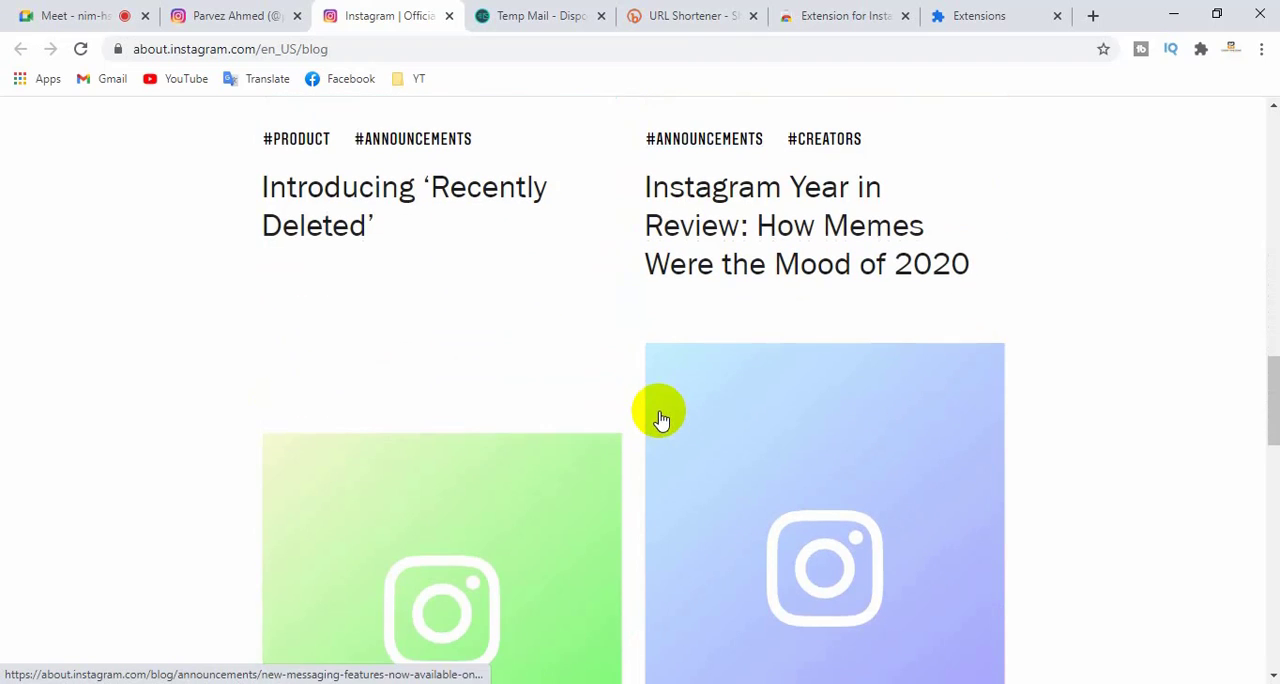
pyautogui.scroll(-6, 643, 377)
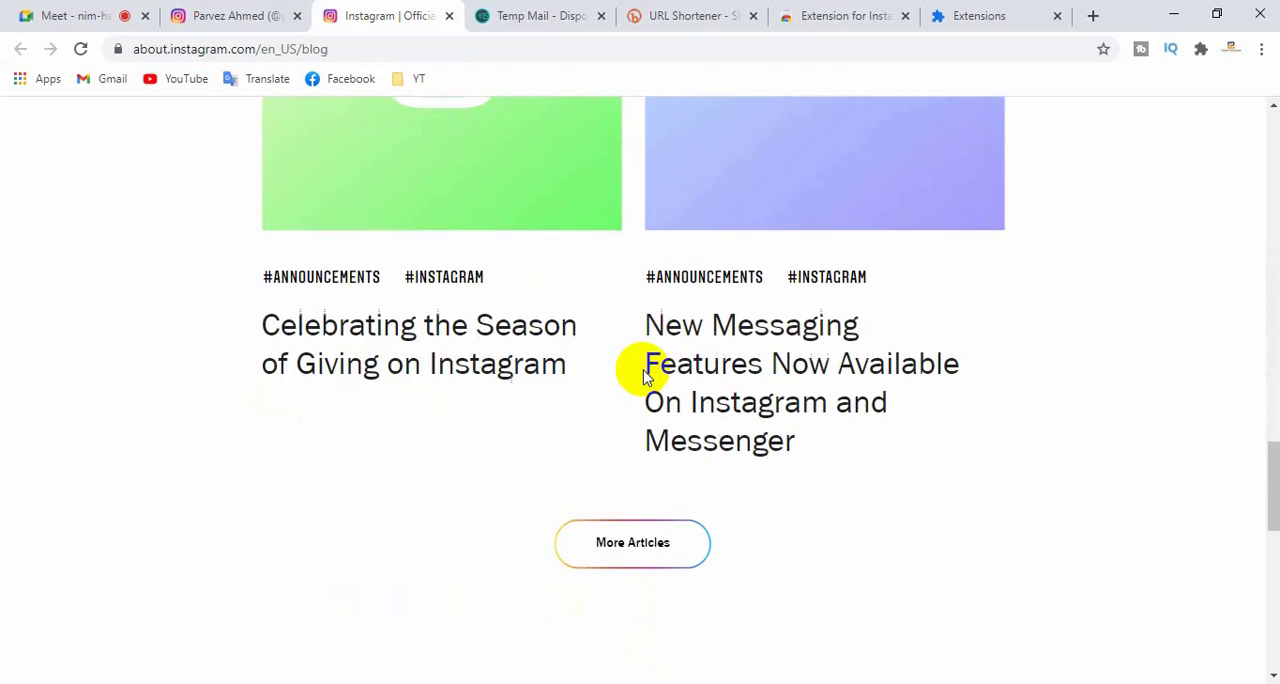
pyautogui.scroll(3, 634, 429)
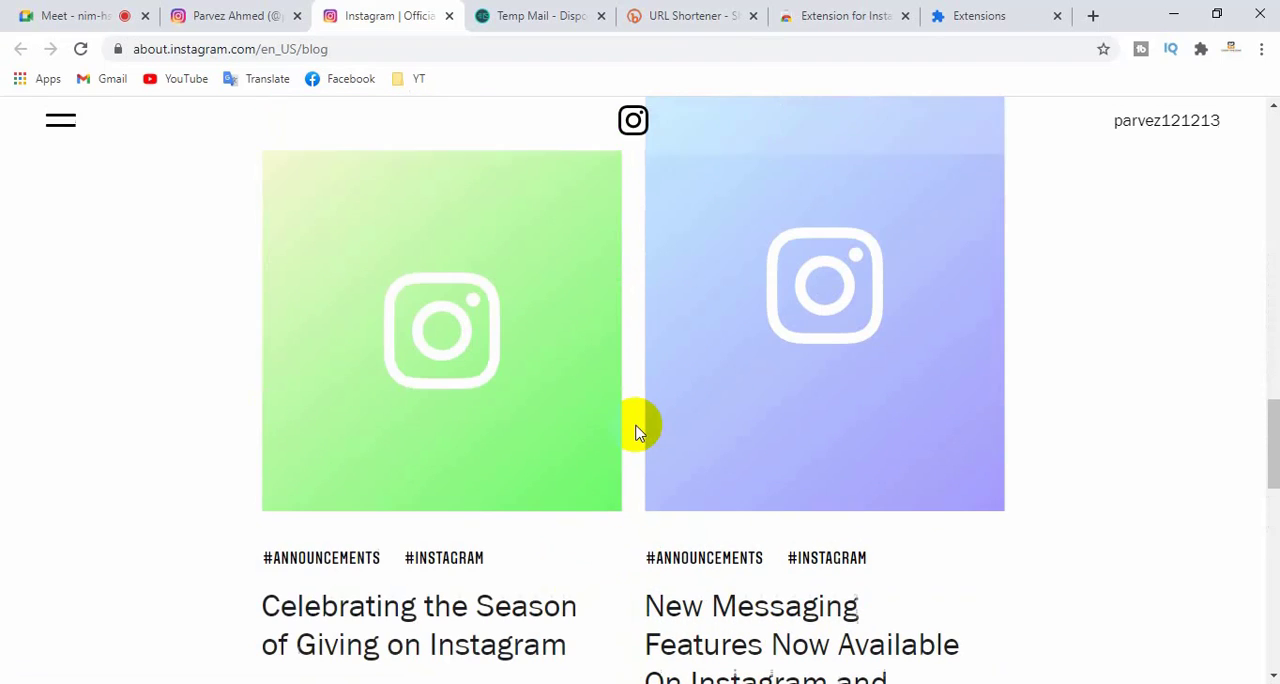
pyautogui.scroll(15, 500, 370)
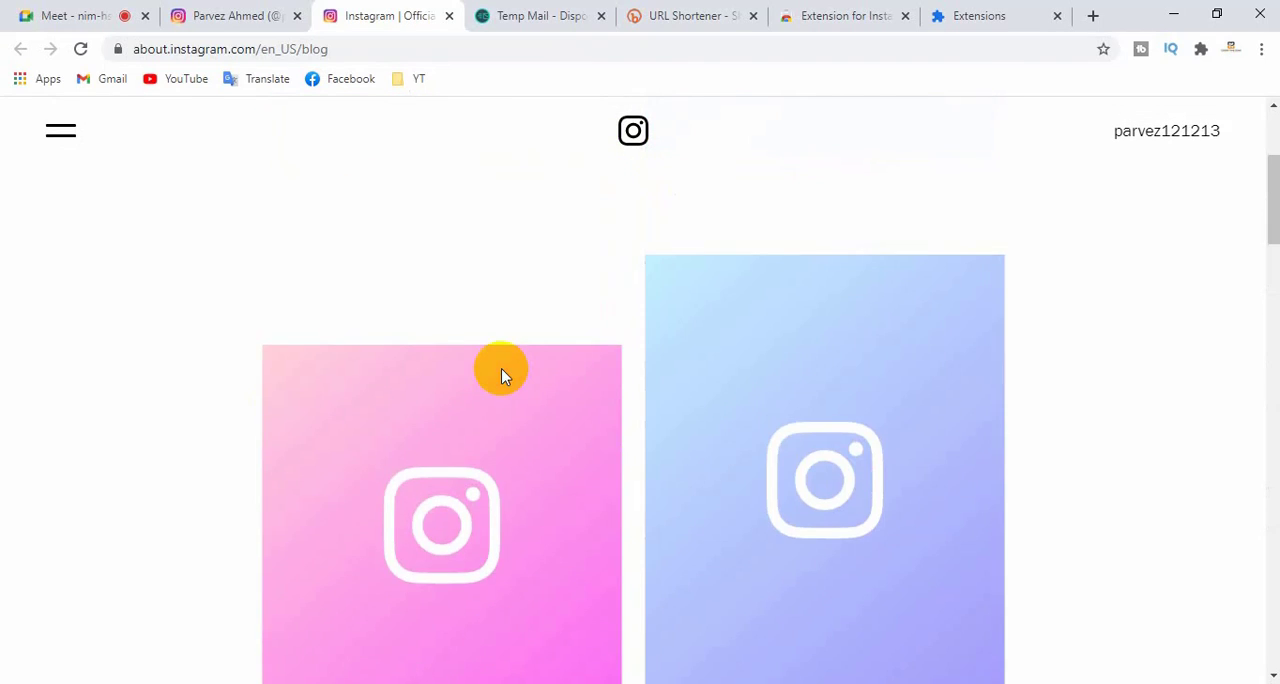
# - Close the Instagram blog, open the API page from the More section, and look over its Update notice
pyautogui.scroll(3, 517, 364)
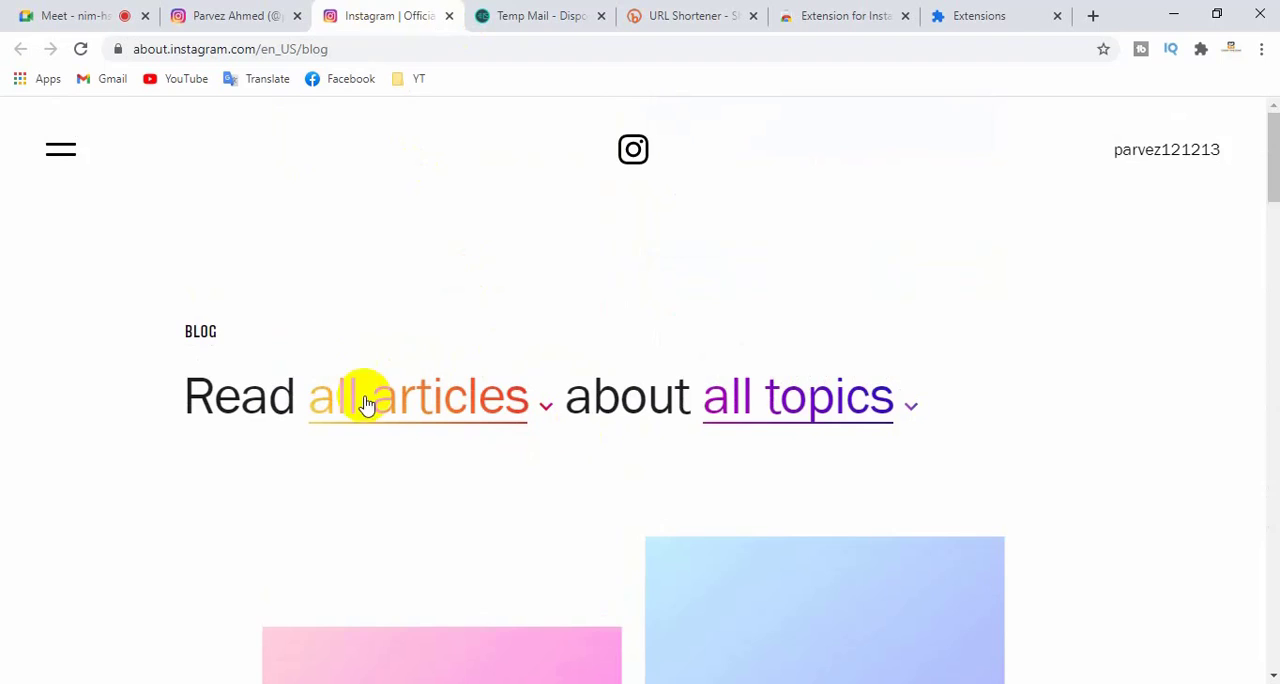
pyautogui.click(449, 20)
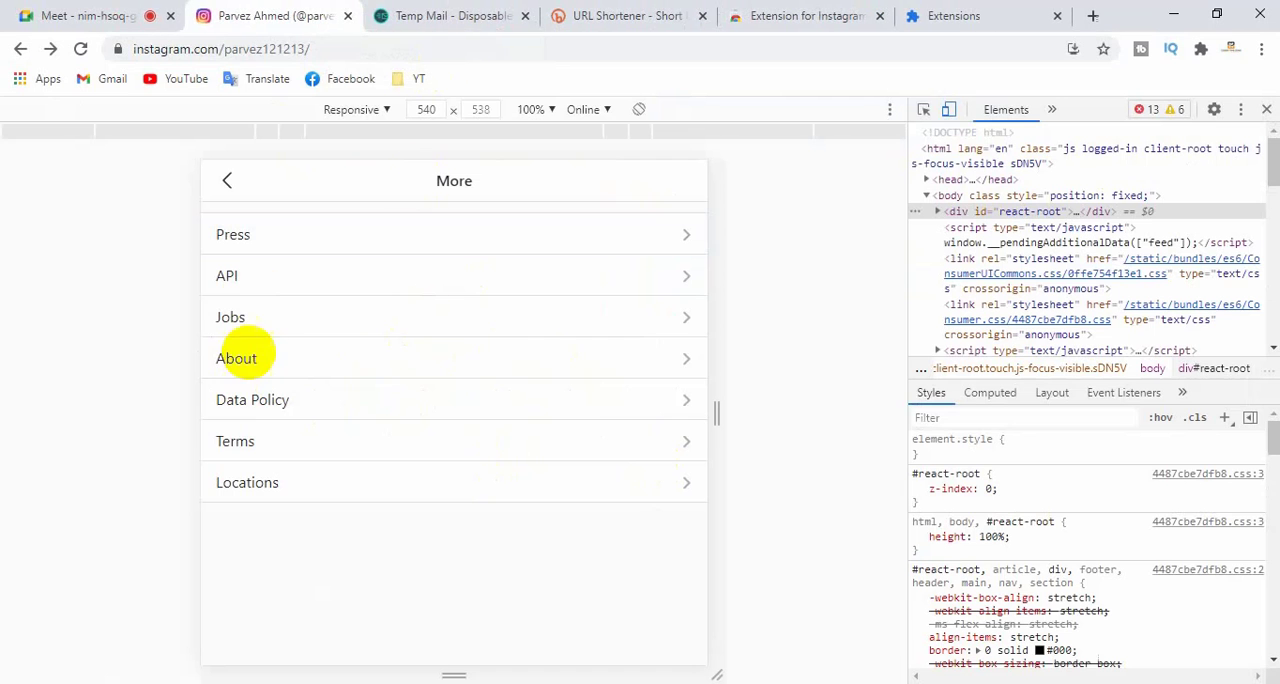
pyautogui.click(251, 275)
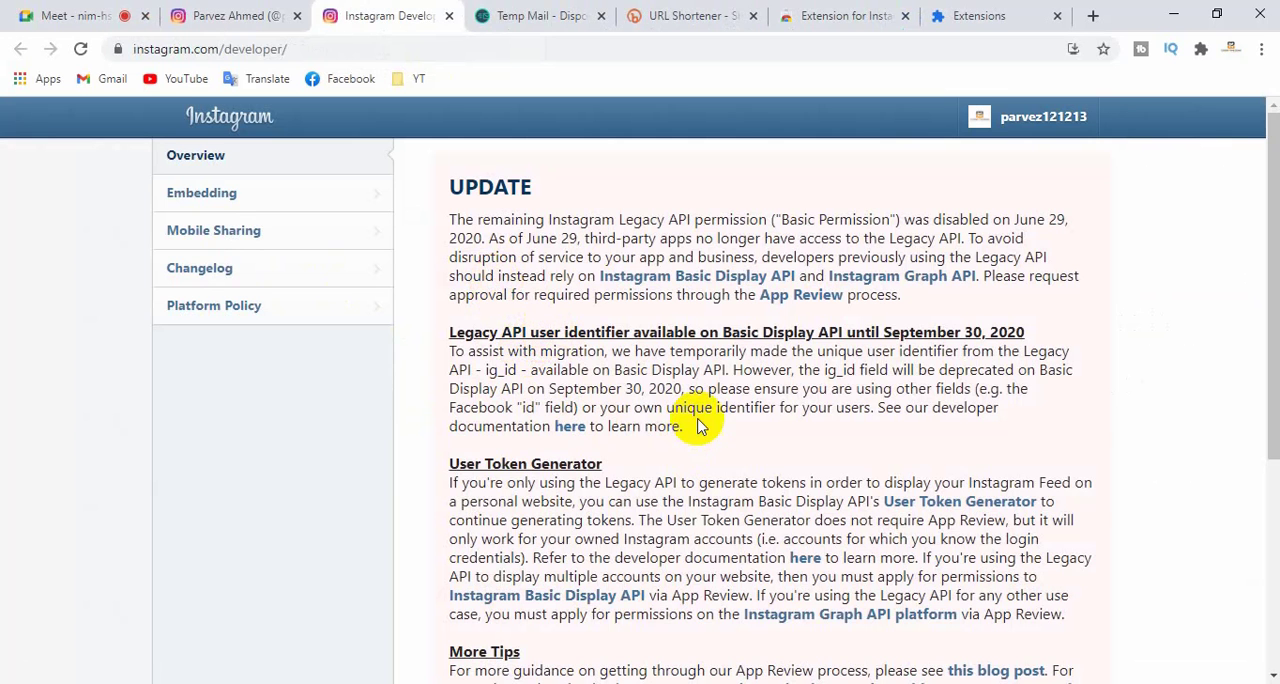
pyautogui.doubleClick(503, 186)
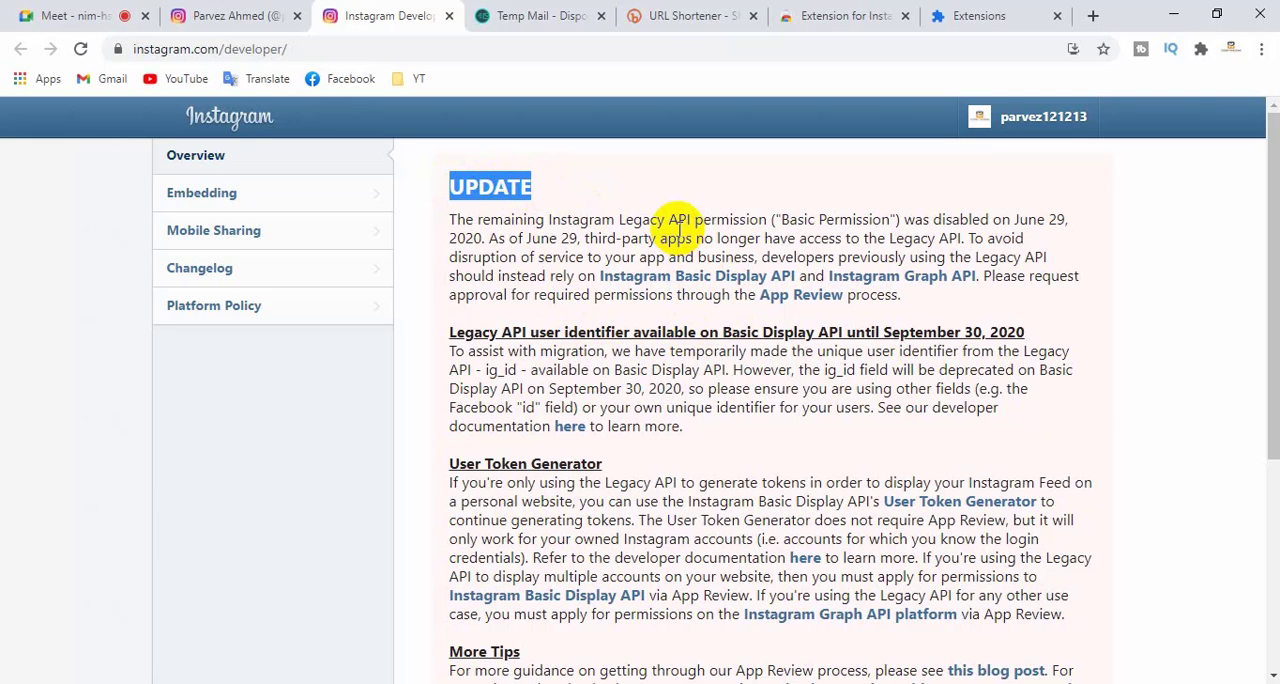
pyautogui.scroll(-2, 720, 265)
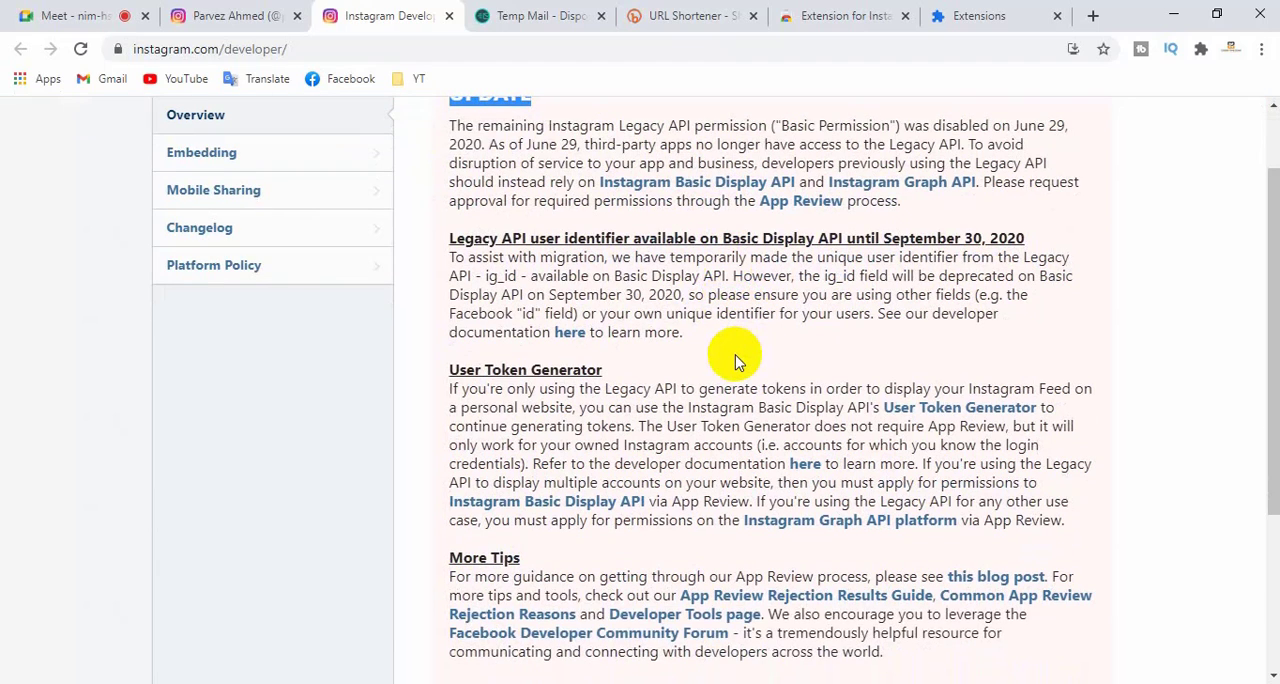
# - Read the User Token Generator and More Tips sections of the developer page and close the page
pyautogui.click(458, 369)
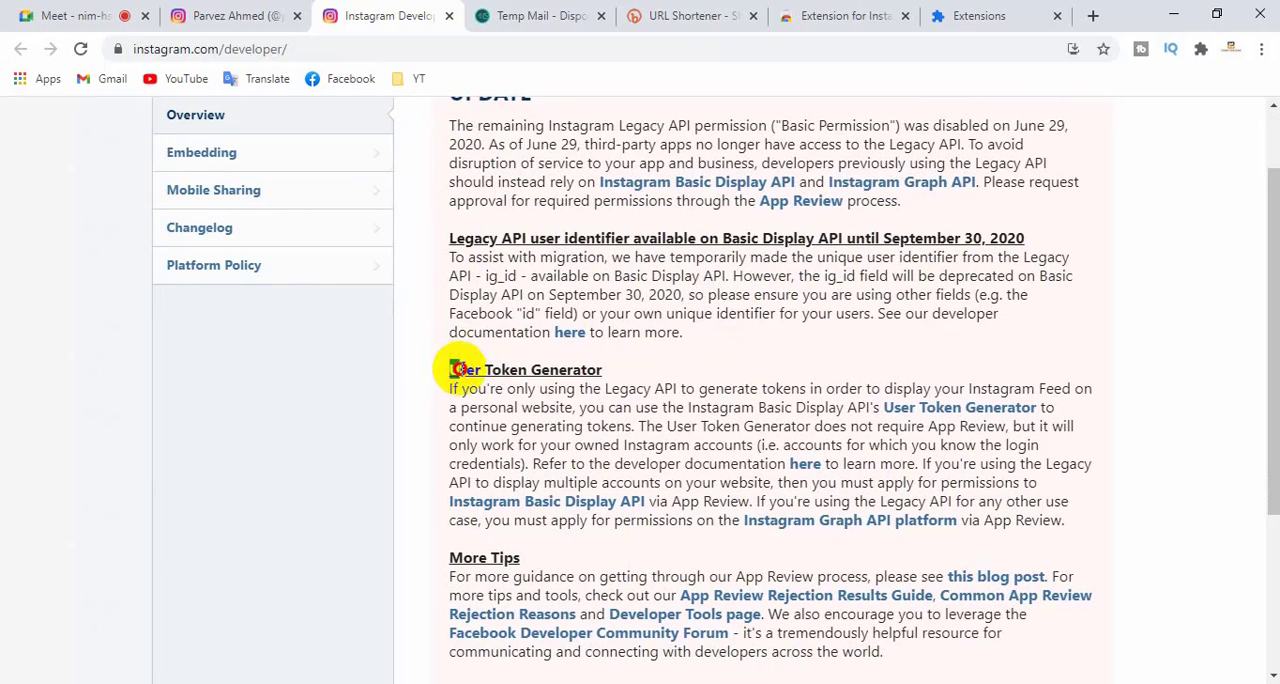
pyautogui.moveTo(458, 369); pyautogui.dragTo(443, 349)
pyautogui.click(640, 366)
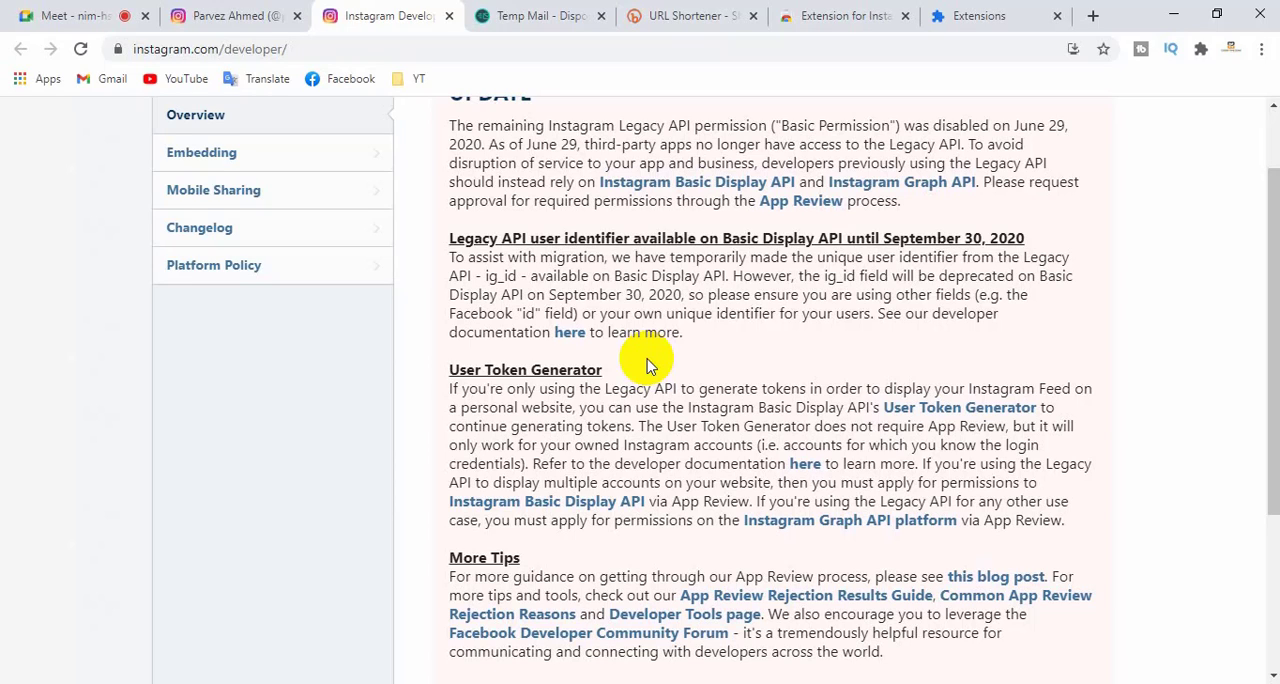
pyautogui.scroll(-1, 670, 345)
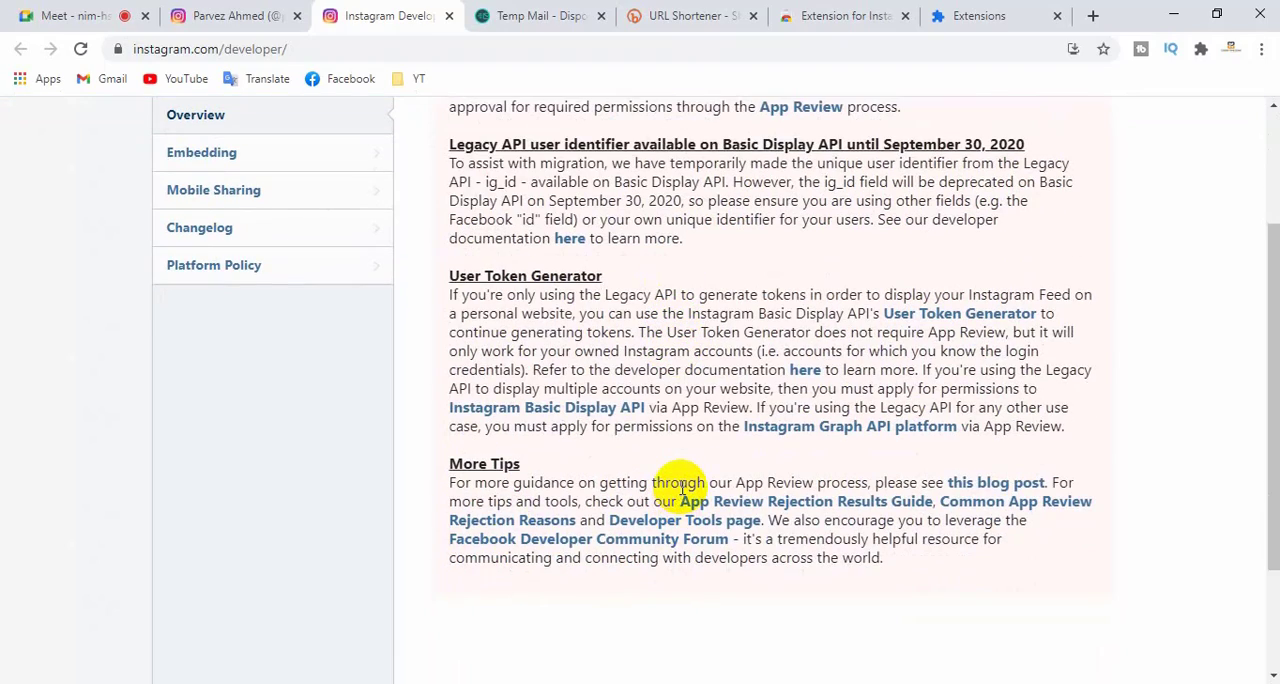
pyautogui.scroll(2, 670, 488)
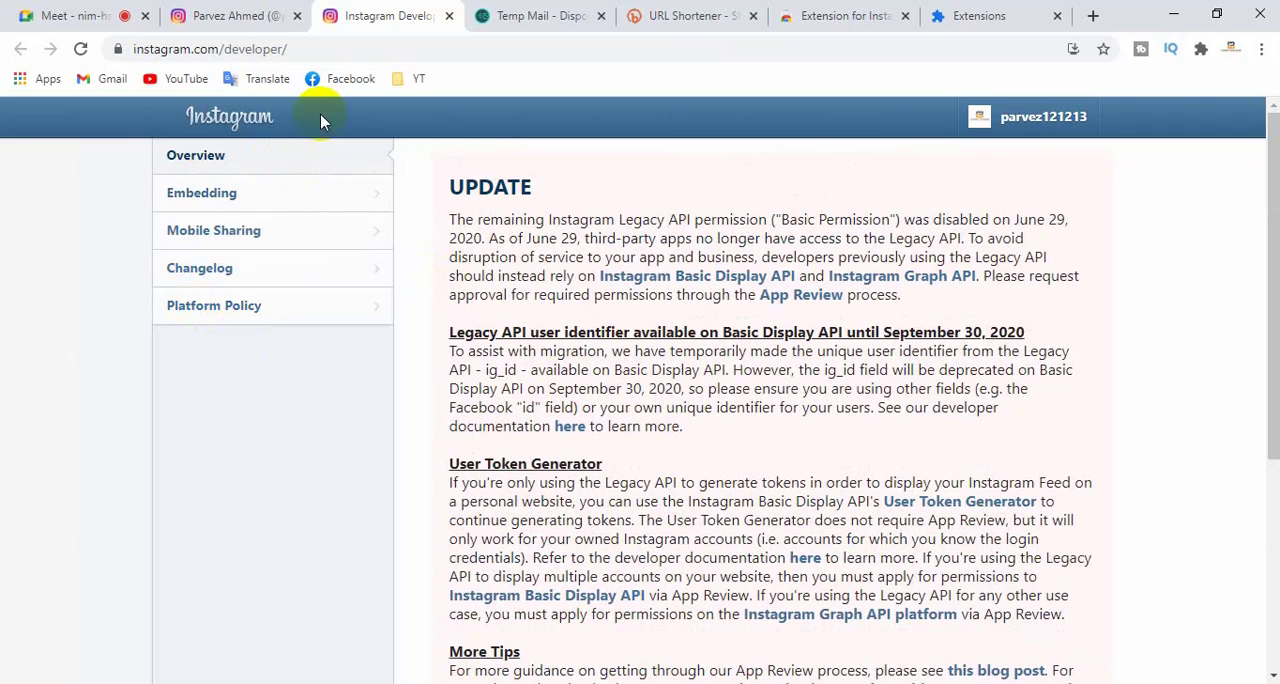
pyautogui.click(450, 18)
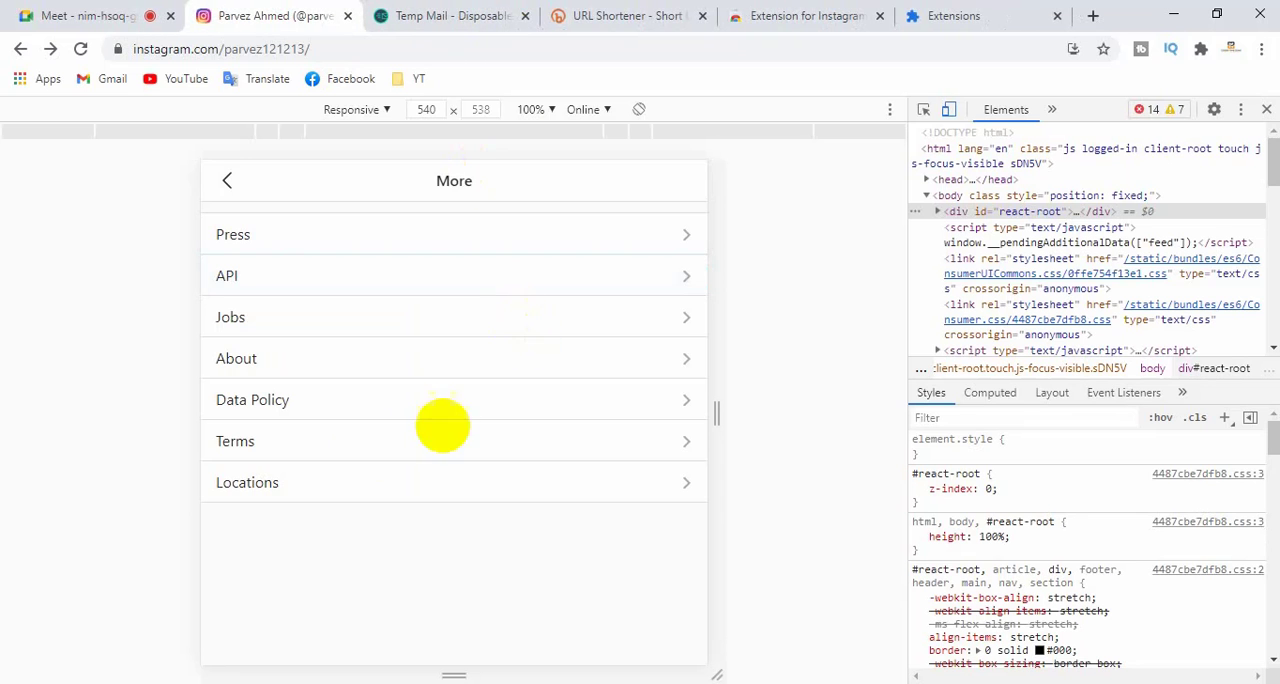
# - Go back from the More section to the options list and open the Ads page under About
pyautogui.click(258, 314)
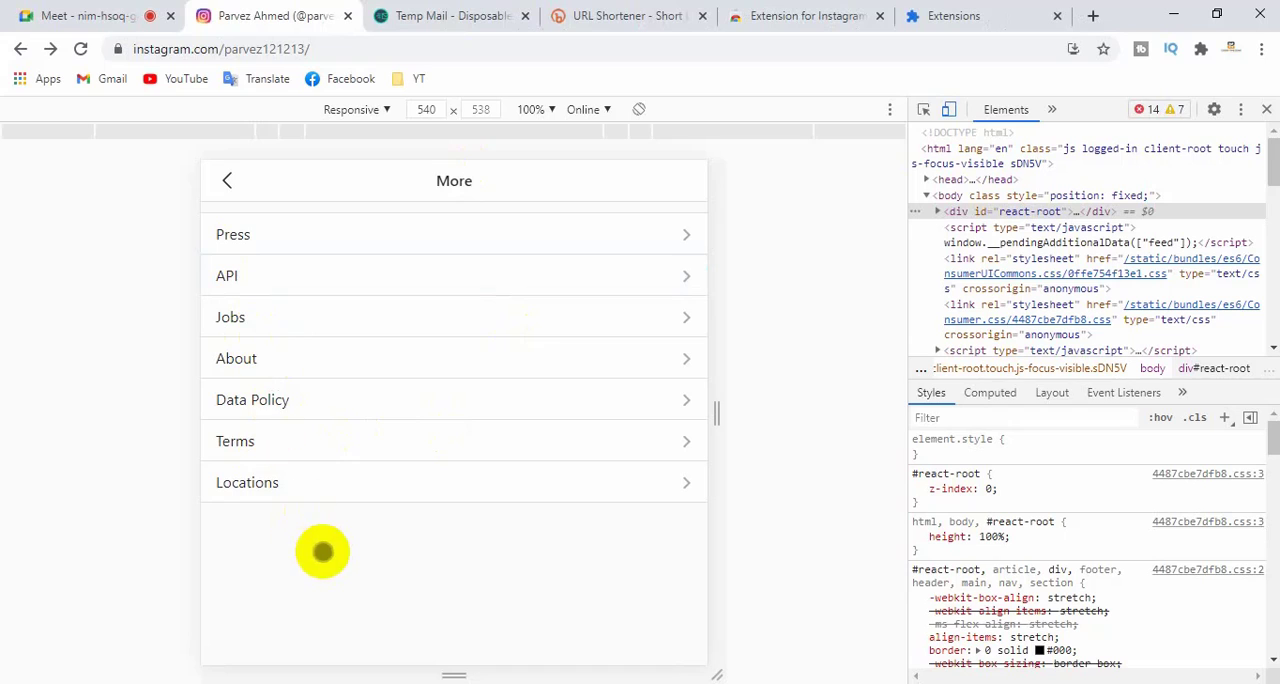
pyautogui.click(228, 179)
pyautogui.scroll(-2, 305, 413)
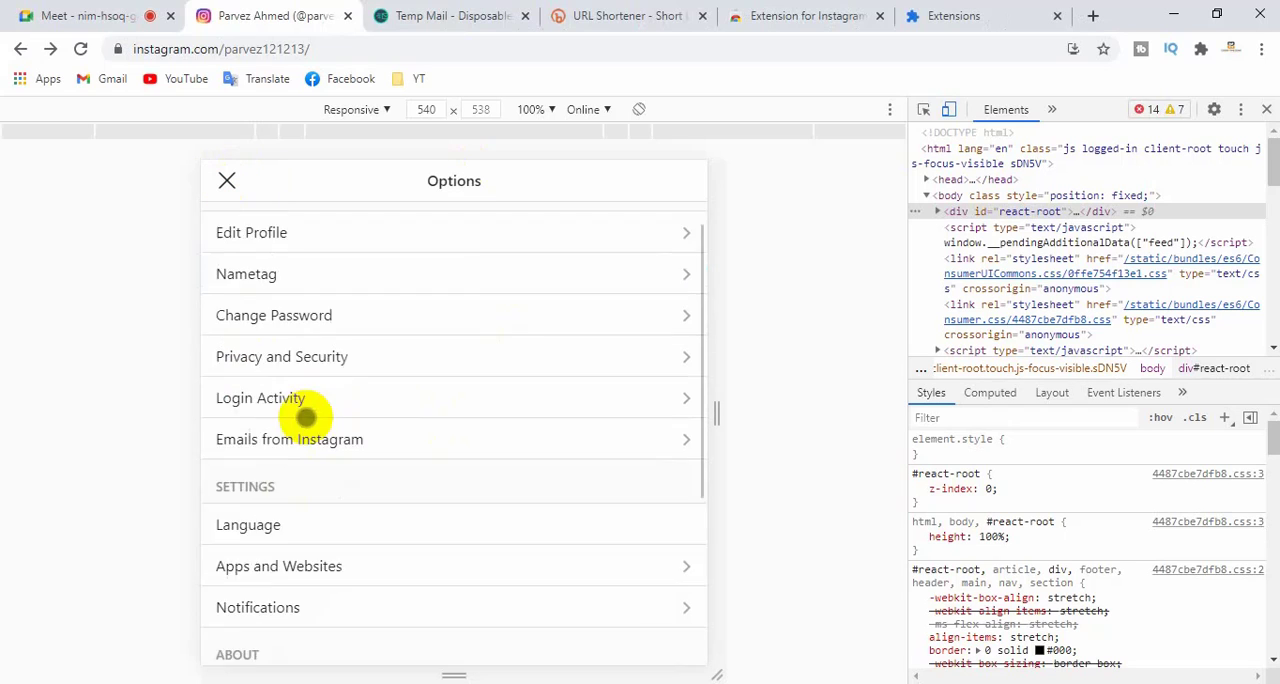
pyautogui.scroll(-1, 318, 413)
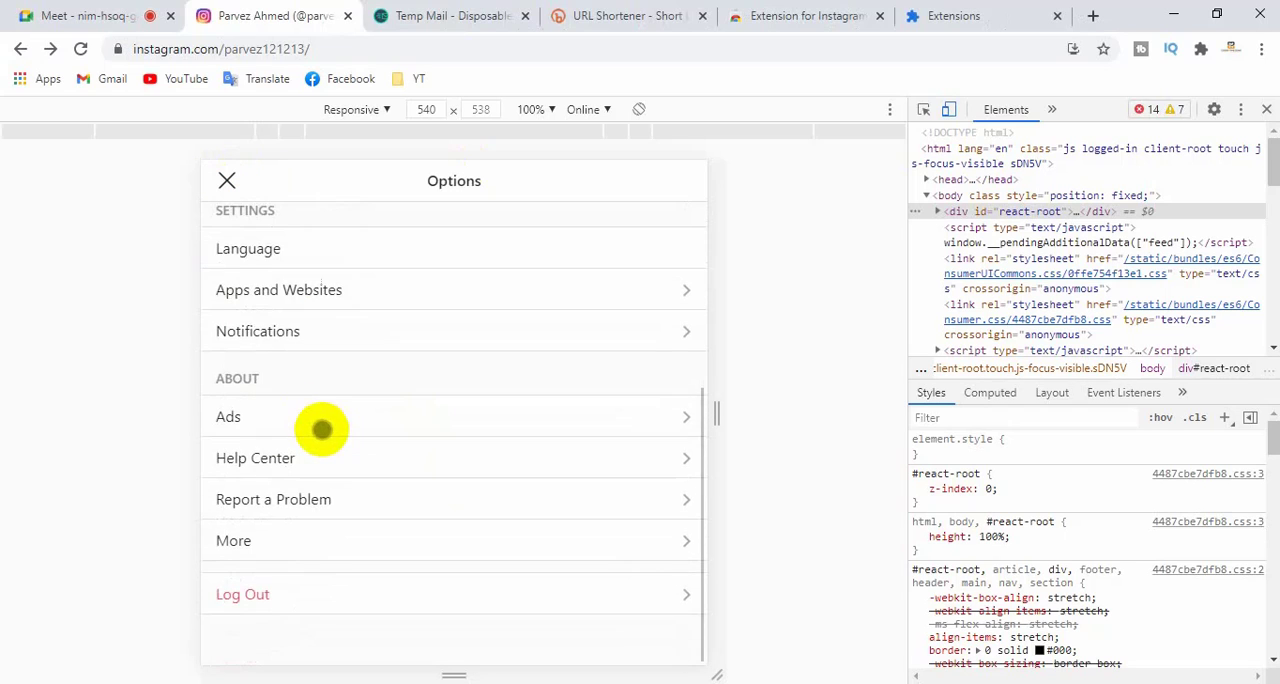
pyautogui.click(245, 416)
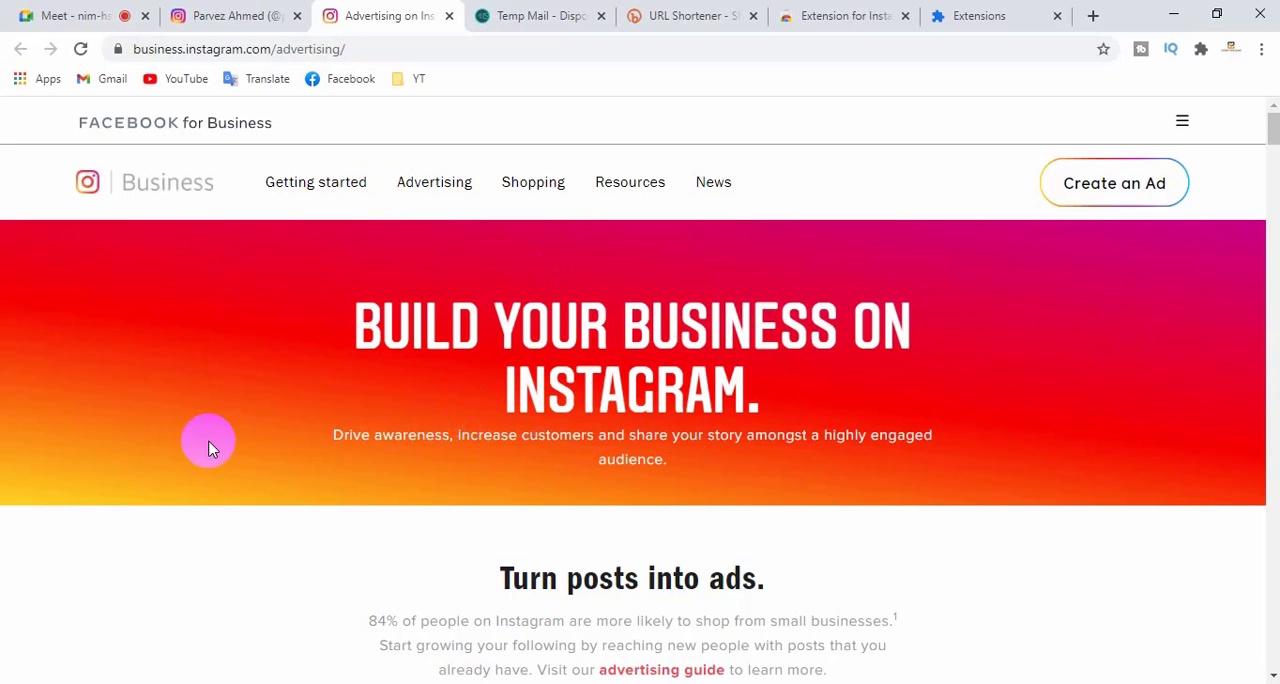
# - Close and reopen the Ads page, start creating an ad from it, and log in to Facebook
pyautogui.click(449, 15)
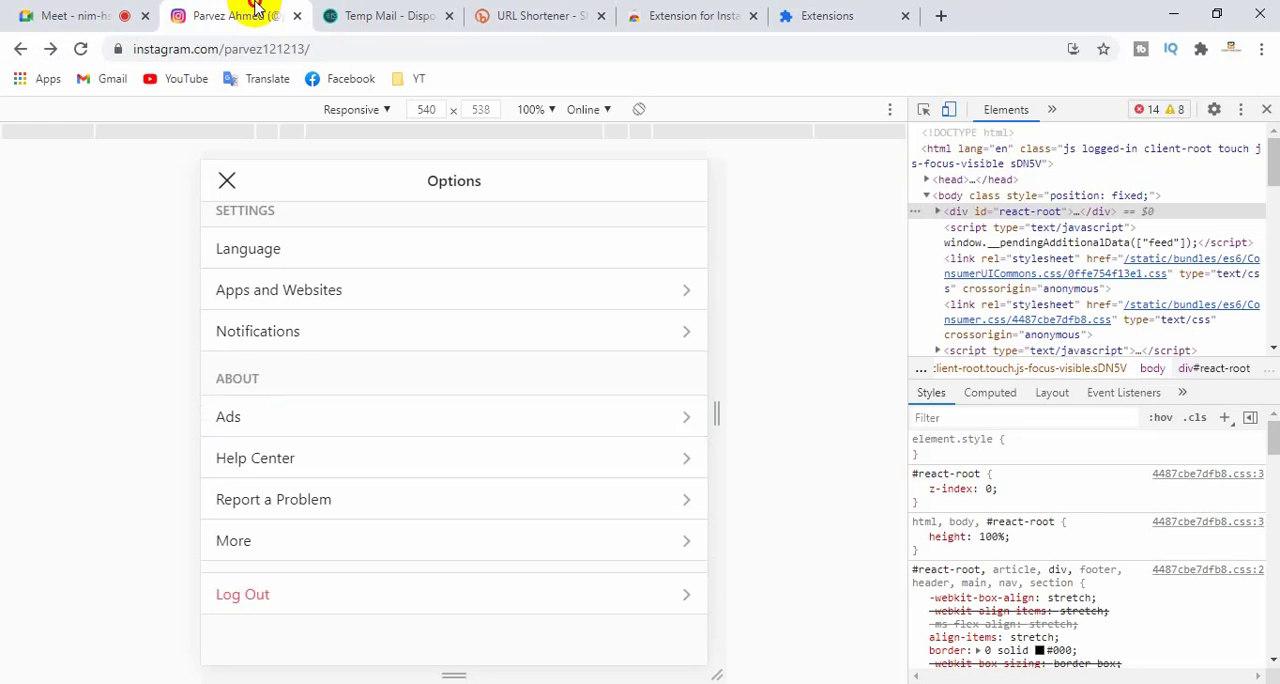
pyautogui.click(254, 428)
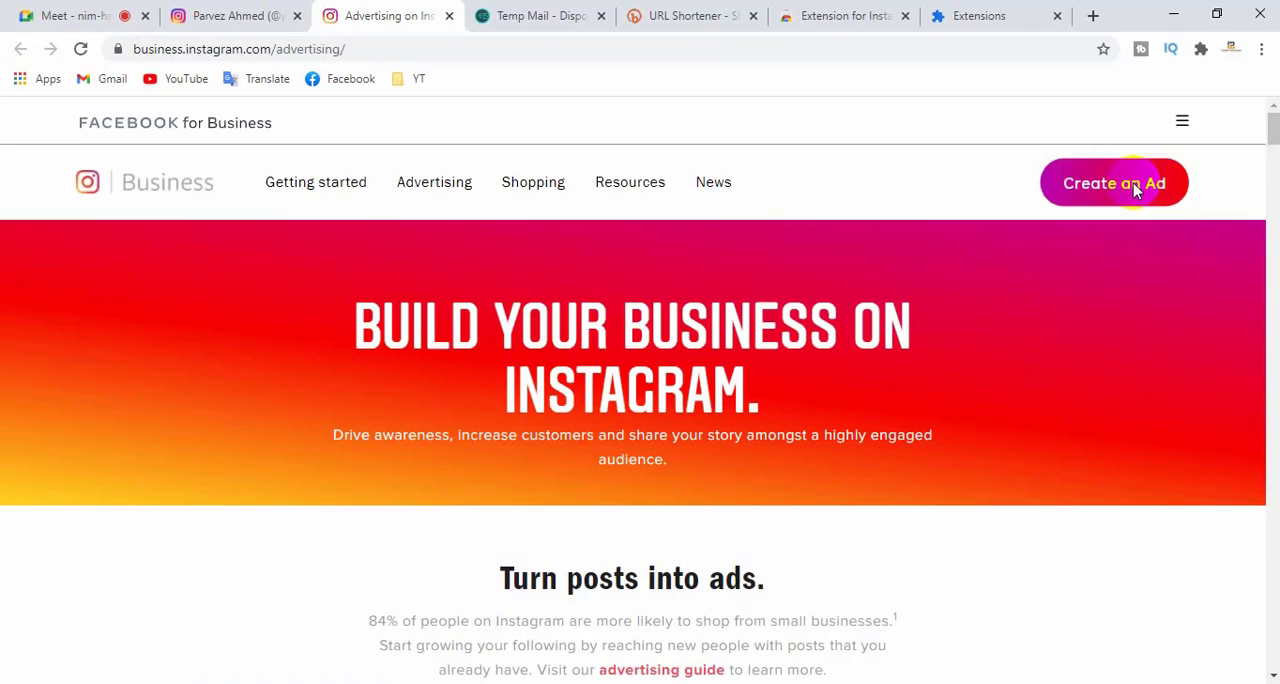
pyautogui.click(1135, 190)
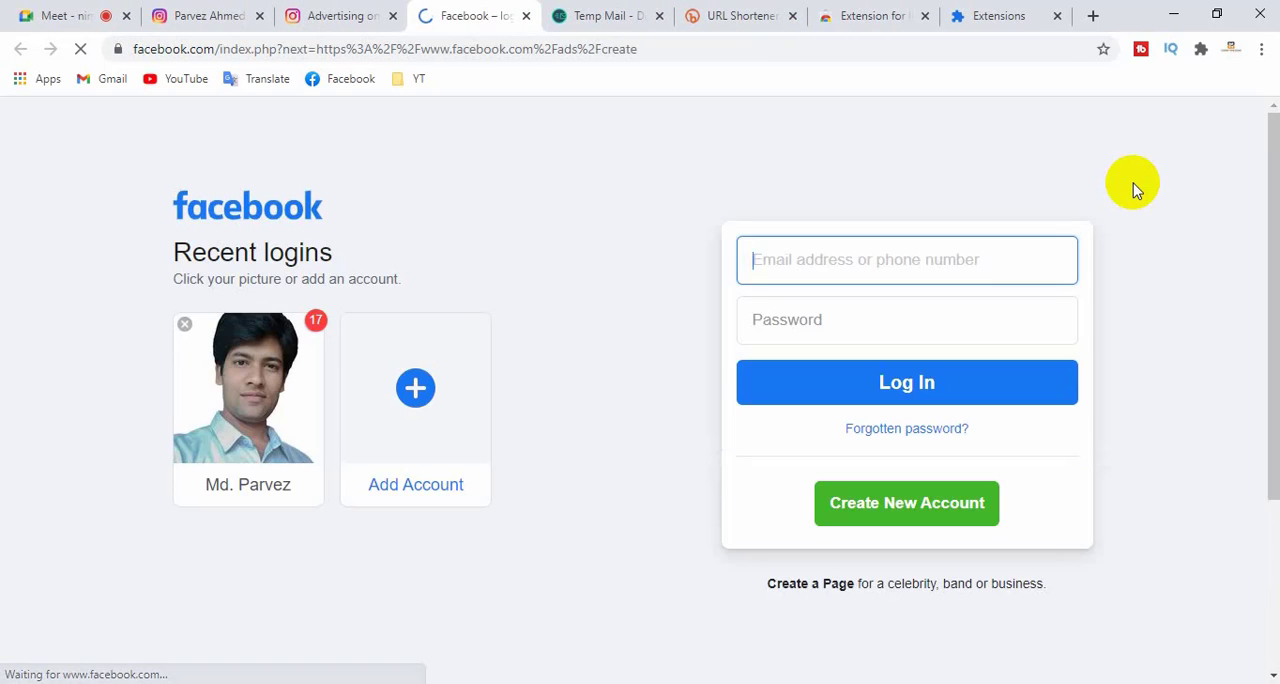
pyautogui.click(893, 385)
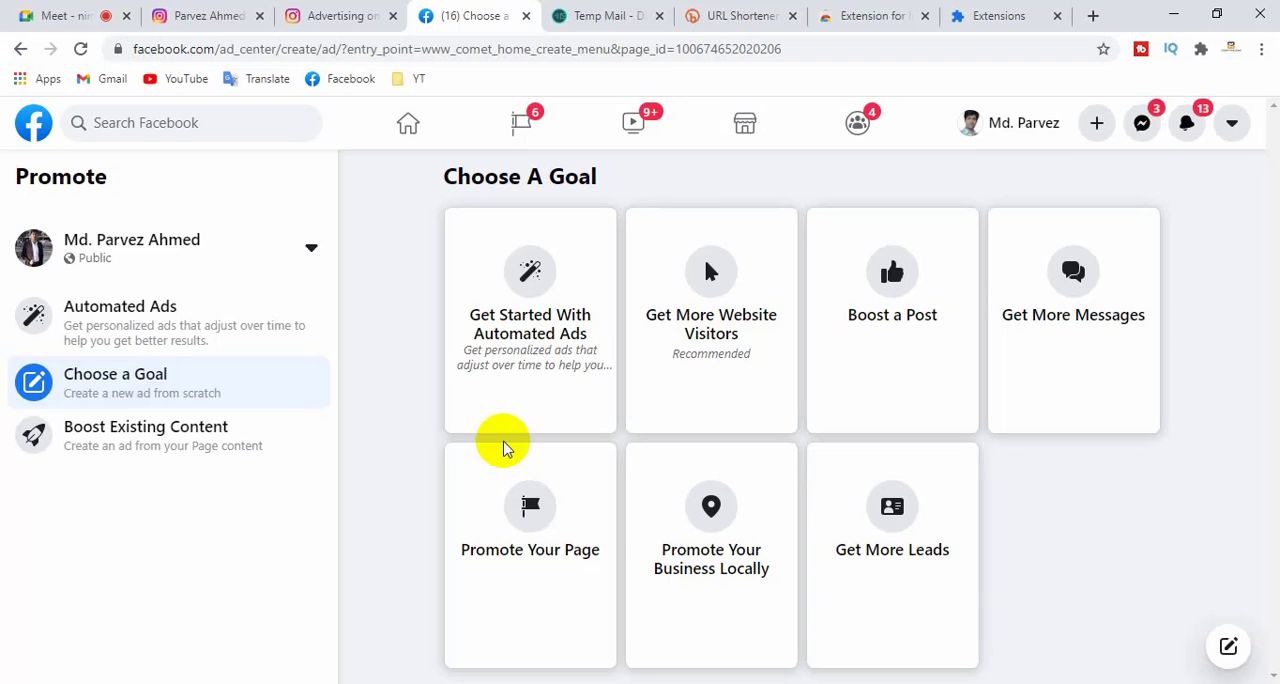
# - Start creating an ad again from the Instagram advertising page and close the duplicate Facebook page
pyautogui.click(330, 12)
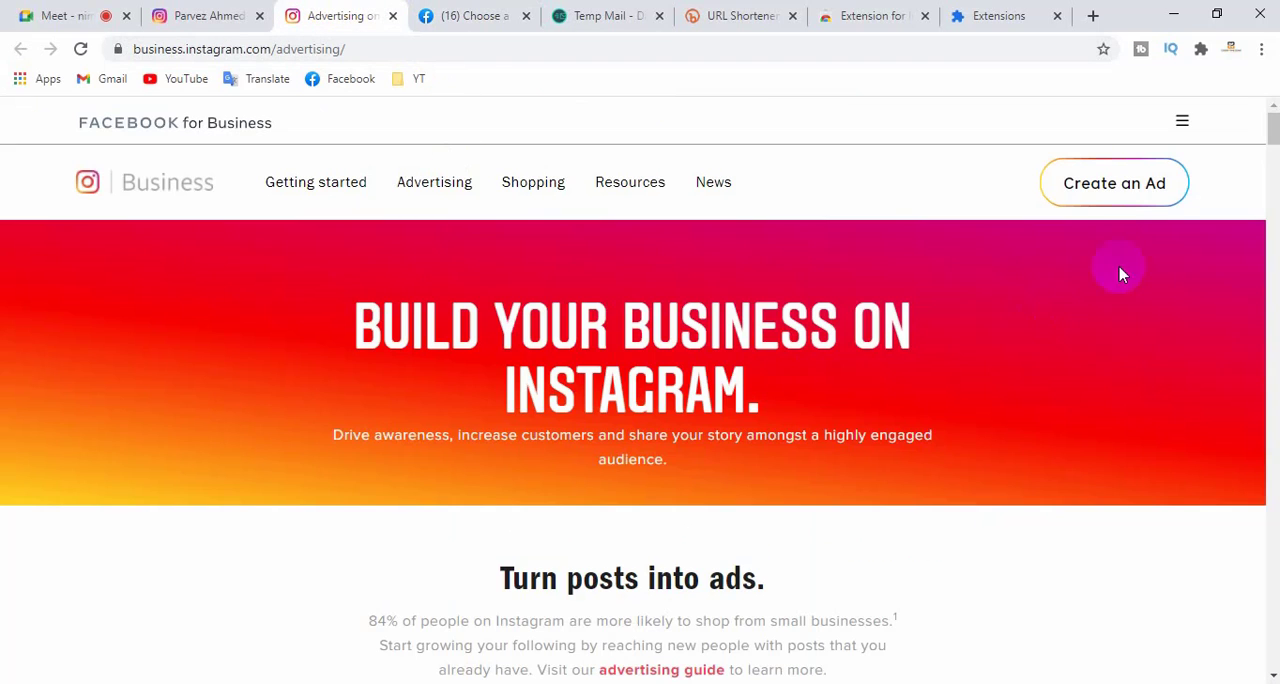
pyautogui.click(1114, 192)
pyautogui.click(583, 17)
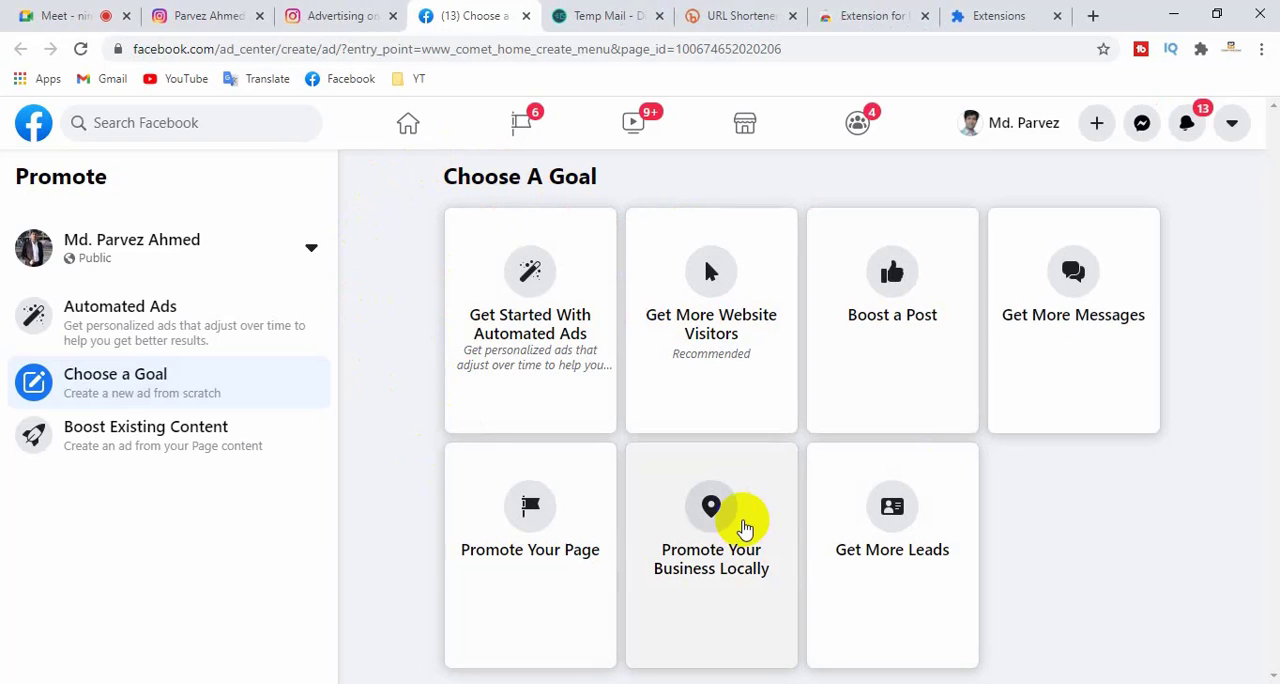
# - Check the Google Meet call, revisit the Instagram advertising page, and return to Facebook's Choose a Goal page
pyautogui.click(57, 12)
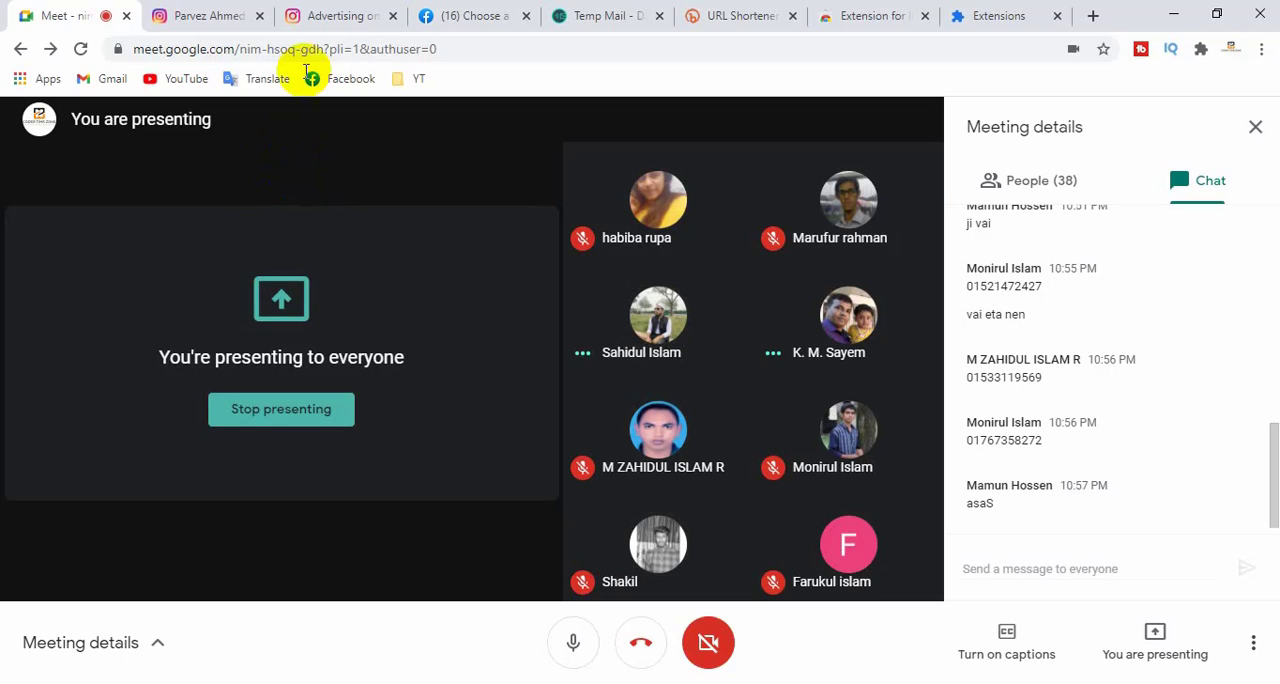
pyautogui.click(333, 14)
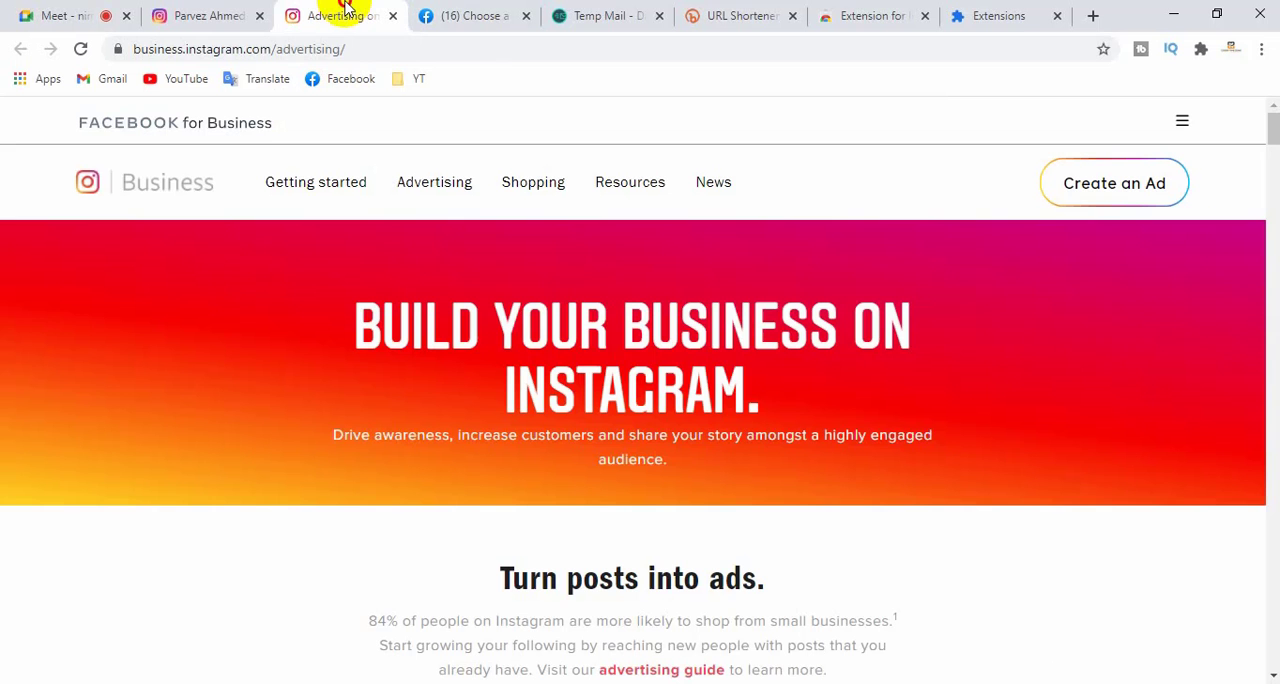
pyautogui.click(484, 17)
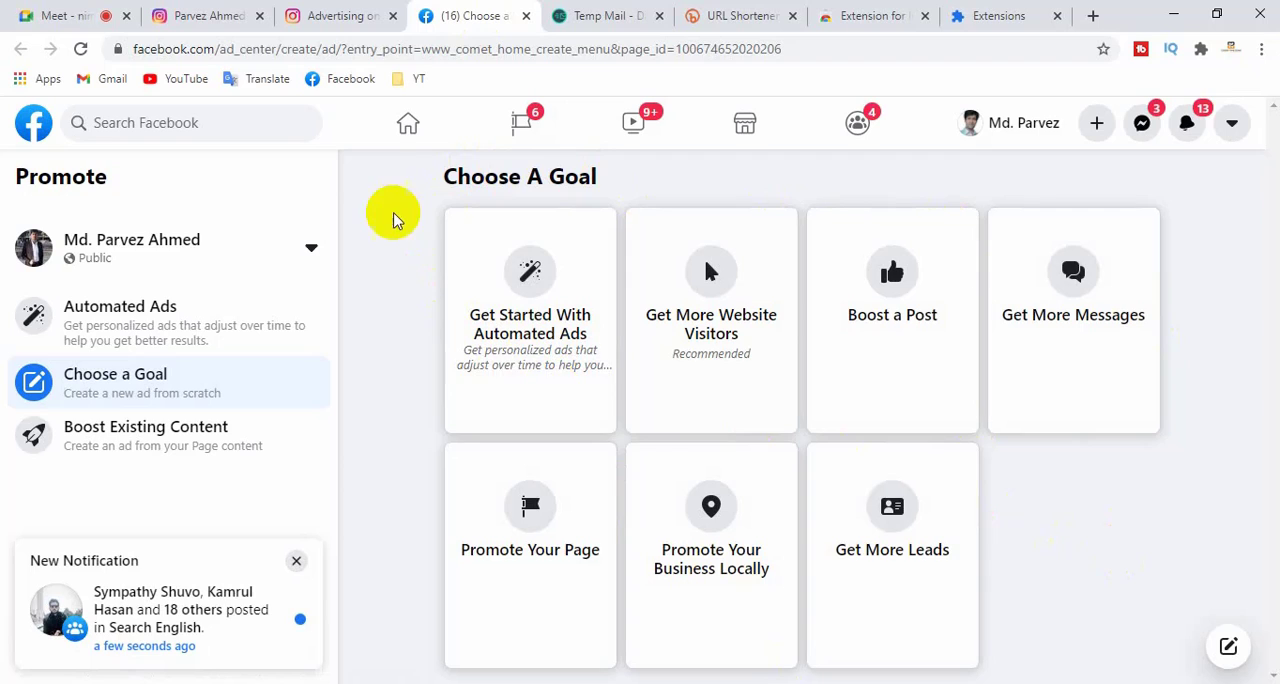
# - Go to Facebook Ads Manager, view the objectives offered for a new campaign, and cancel the campaign creation
pyautogui.moveTo(222, 48); pyautogui.dragTo(1185, 33)
pyautogui.write('ads')
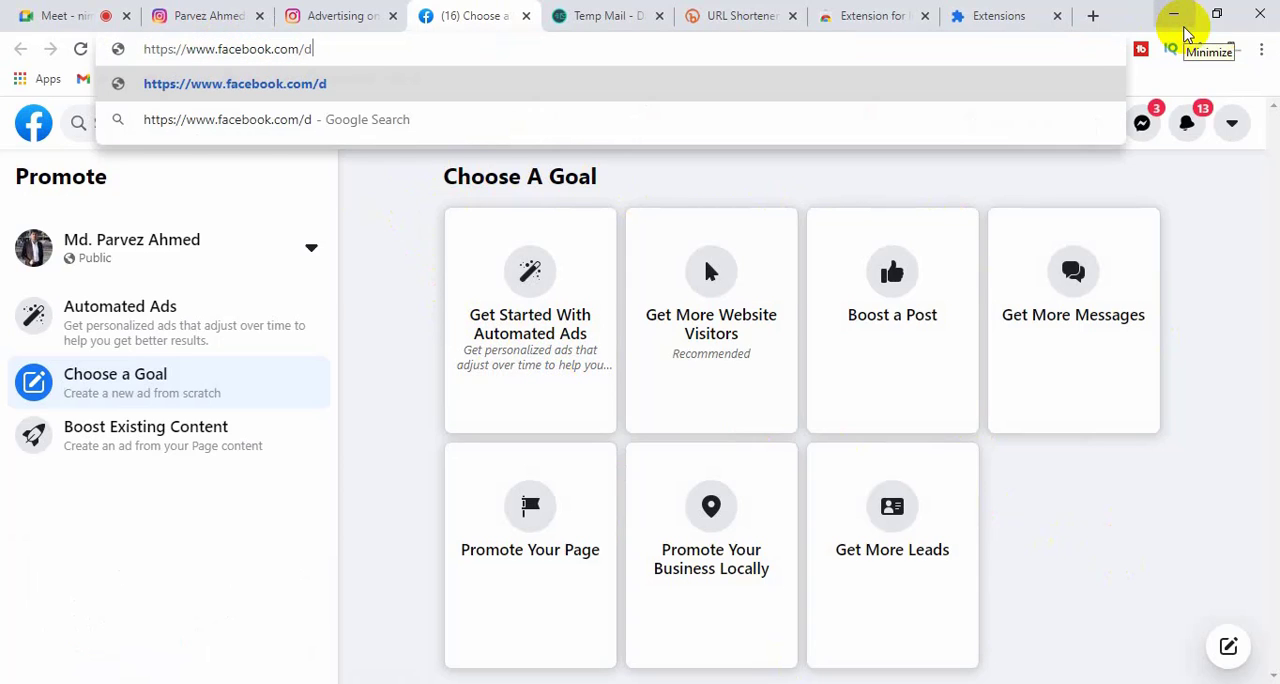
pyautogui.press('Return')
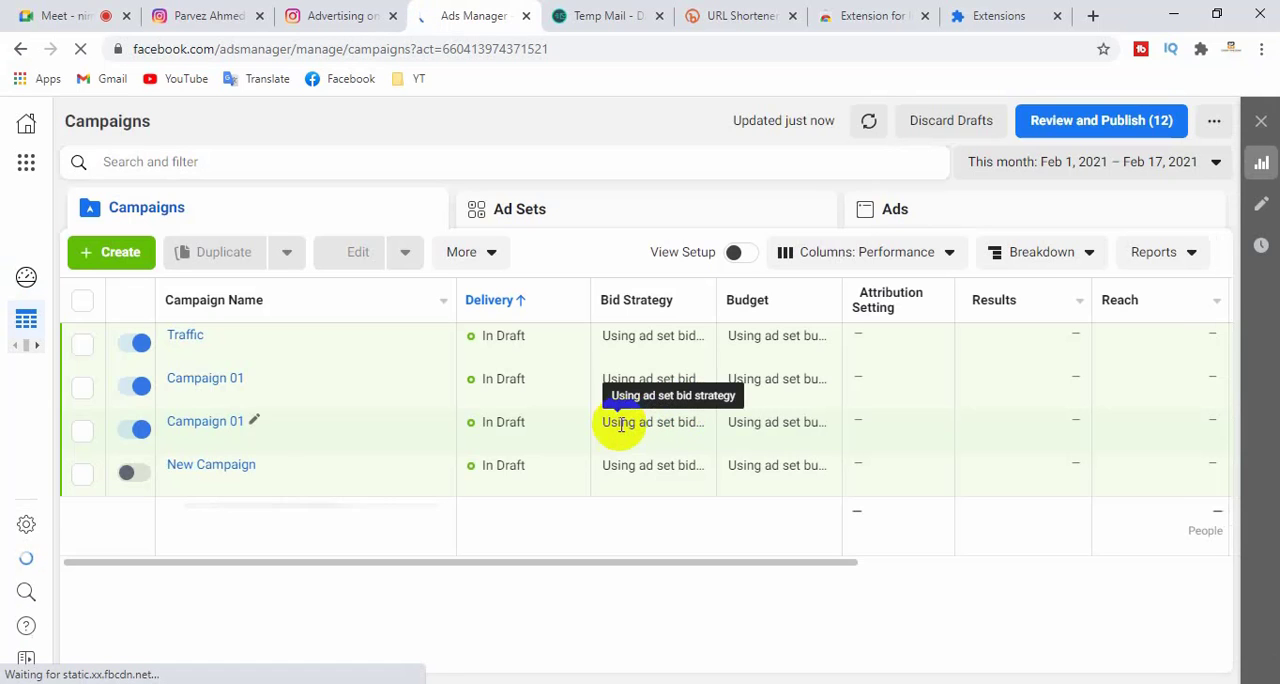
pyautogui.click(121, 255)
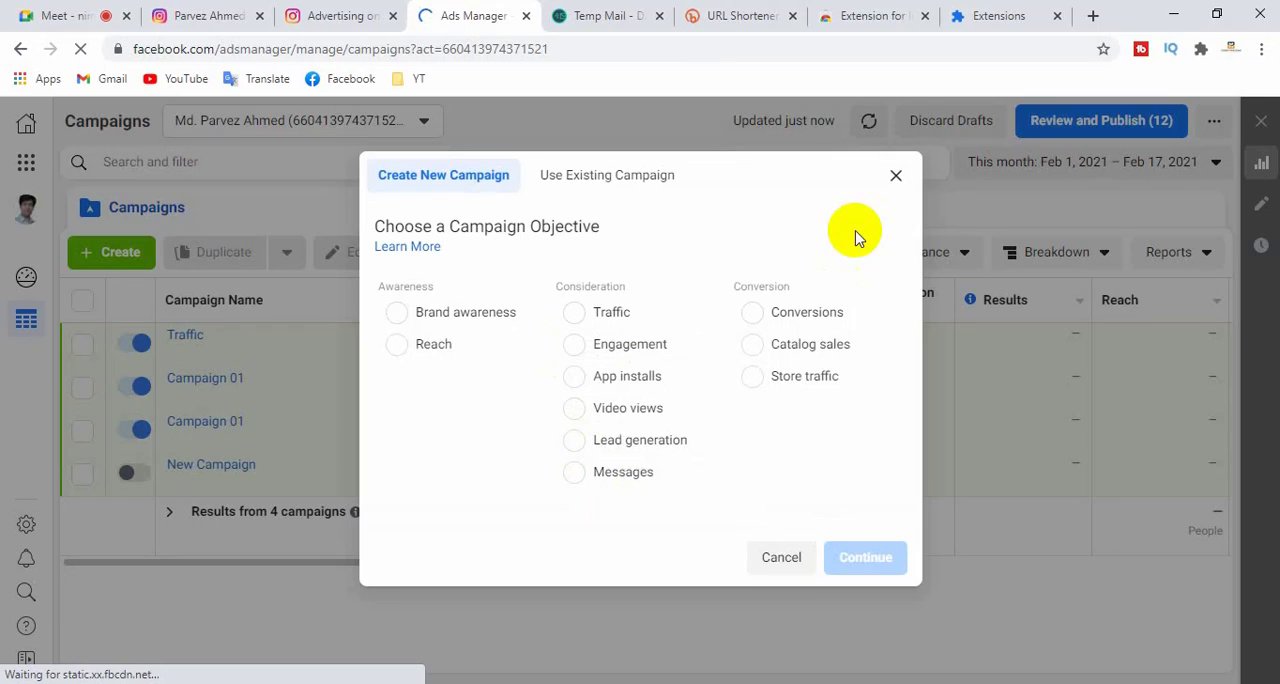
pyautogui.click(896, 175)
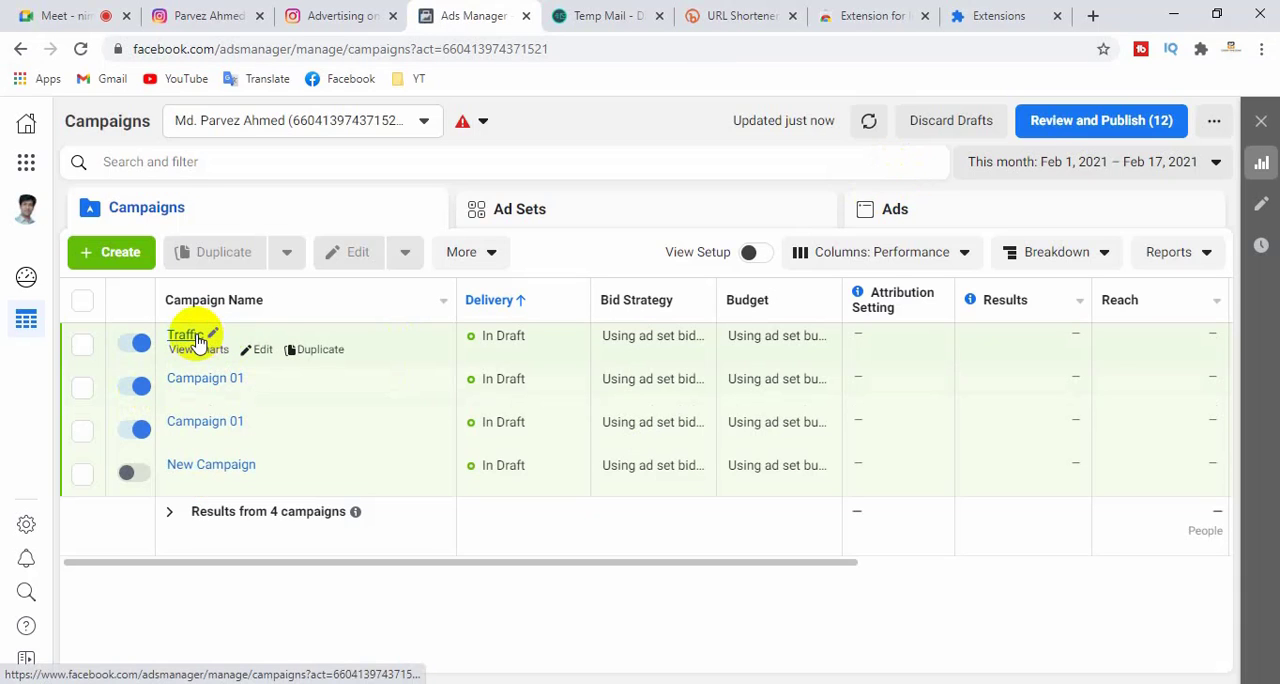
# - Open the Traffic campaign for editing and look through its settings down to Campaign Budget Optimization
pyautogui.click(258, 354)
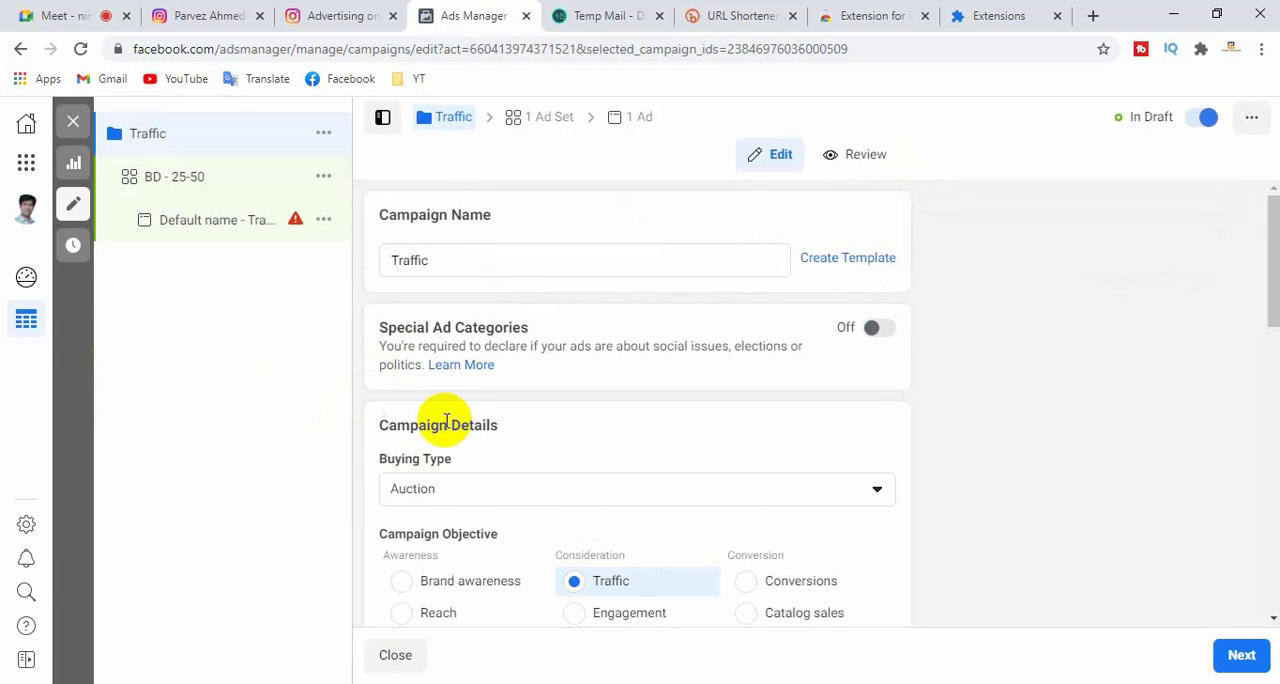
pyautogui.scroll(-5, 455, 425)
pyautogui.scroll(-5, 455, 425)
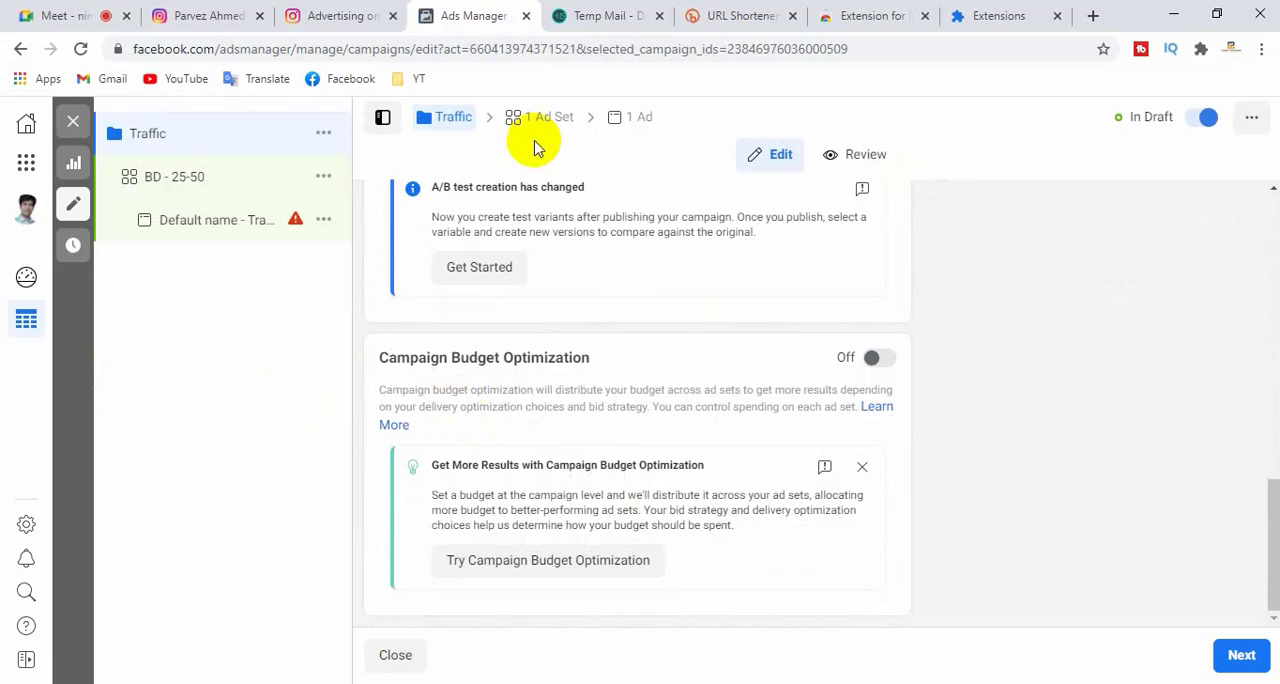
# - Open the BD - 25-50 ad set and look through its traffic, budget, schedule and audience settings down to Placements
pyautogui.click(550, 115)
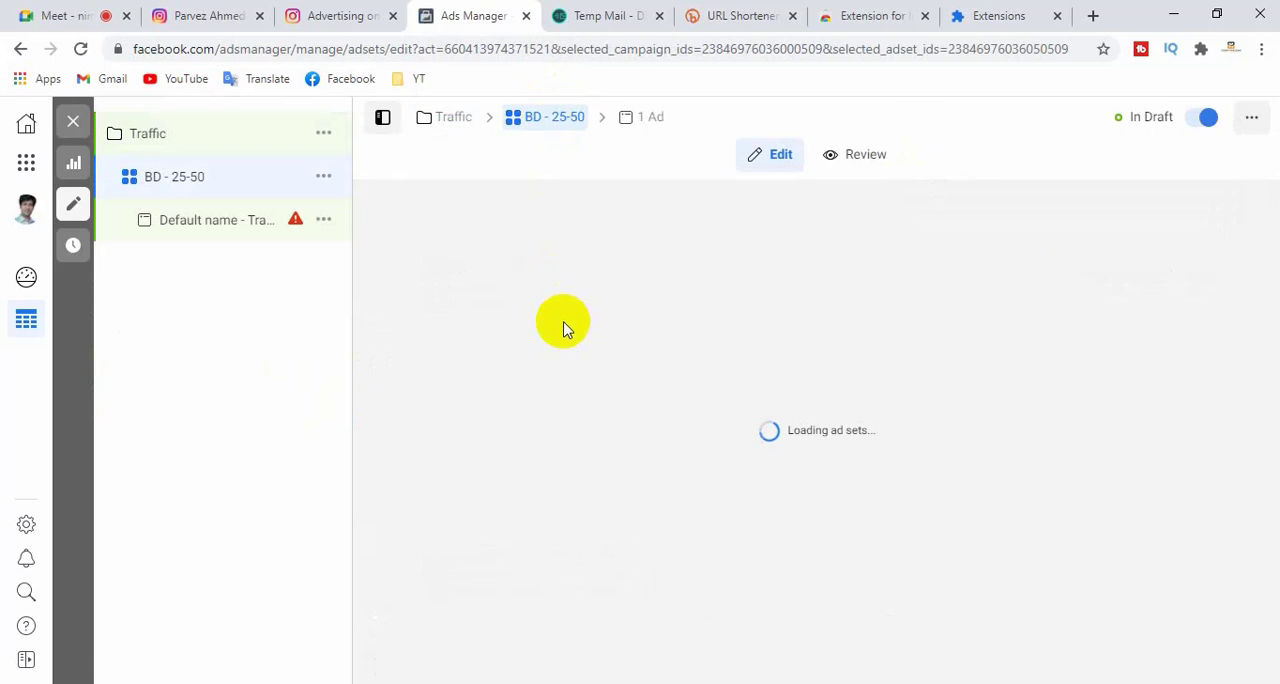
pyautogui.scroll(-1, 531, 360)
pyautogui.scroll(-1, 520, 360)
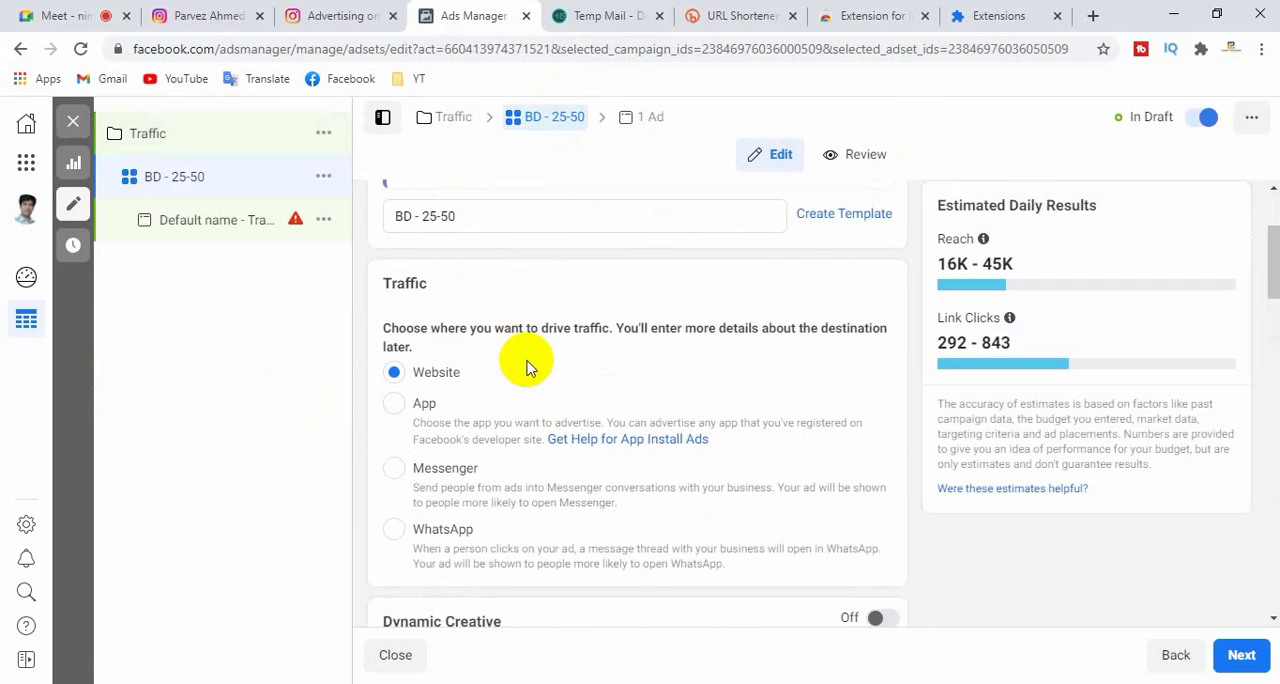
pyautogui.scroll(2, 520, 360)
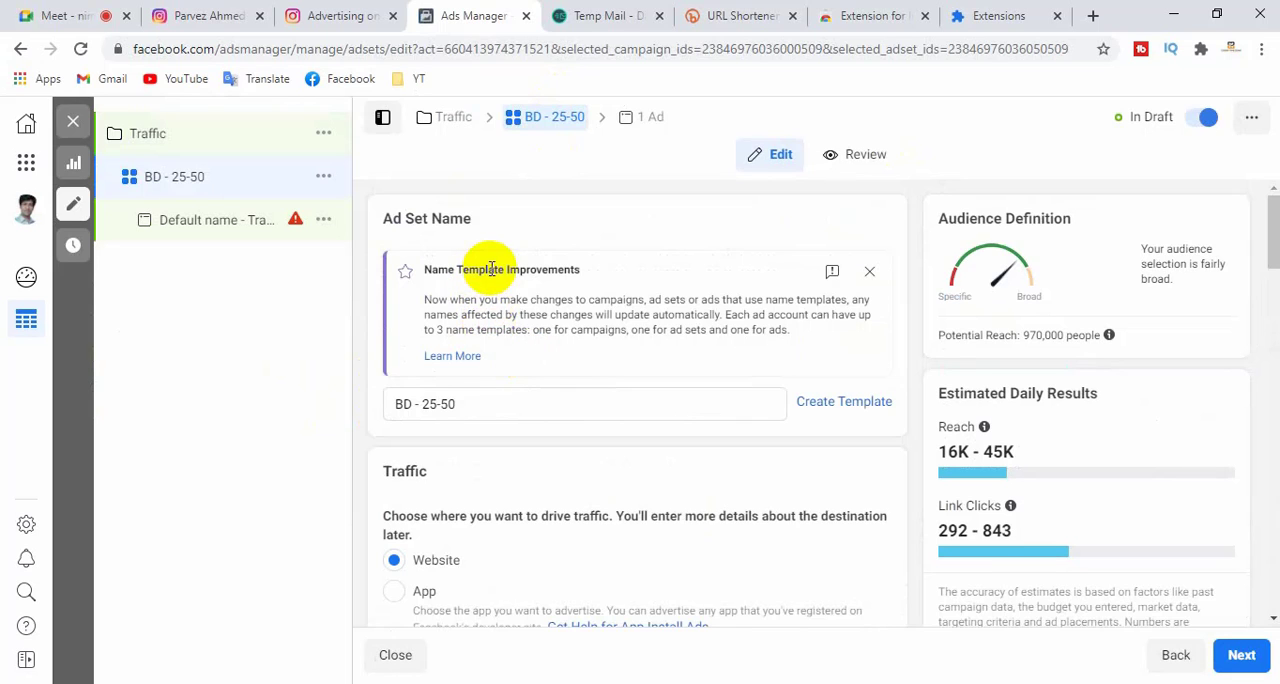
pyautogui.scroll(-3, 488, 270)
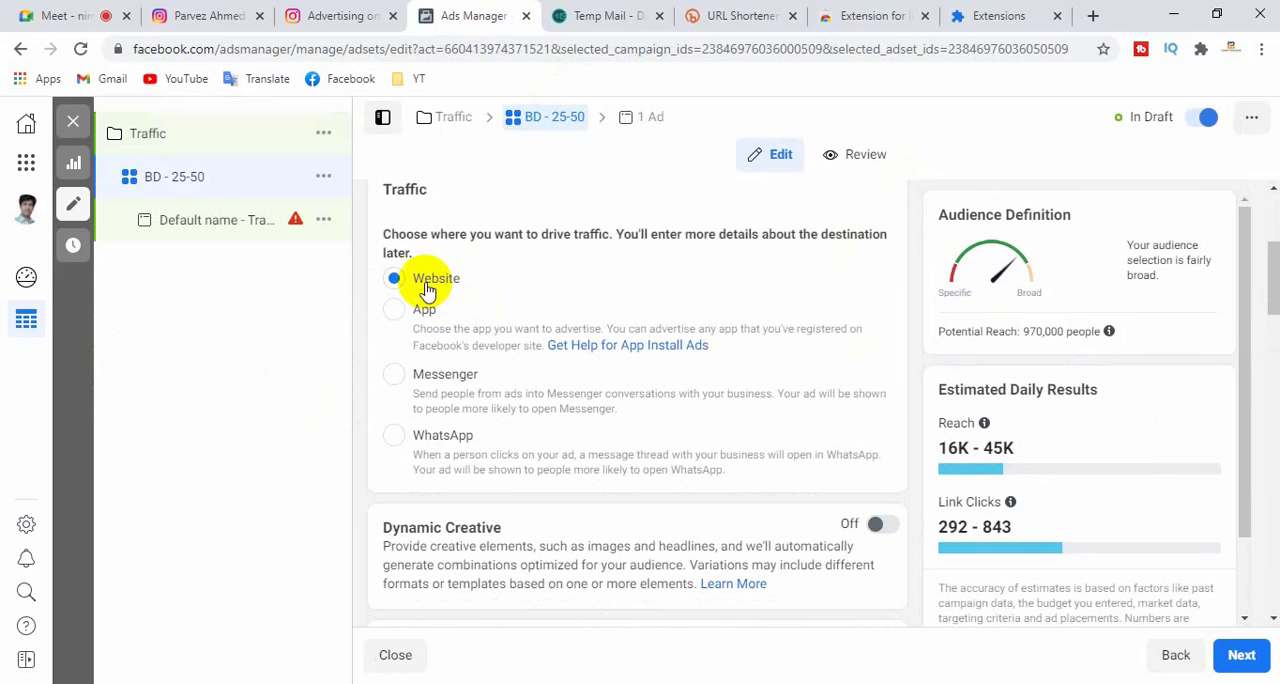
pyautogui.scroll(-2, 468, 340)
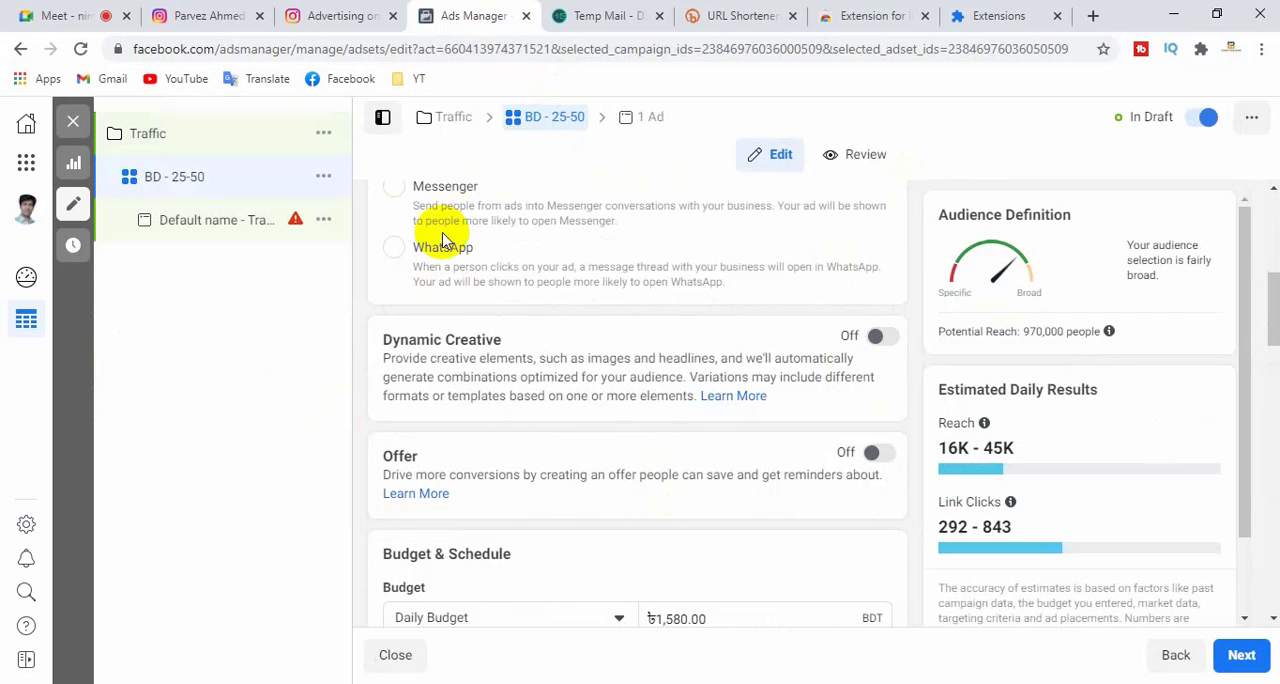
pyautogui.scroll(-1, 520, 405)
pyautogui.scroll(-1, 490, 370)
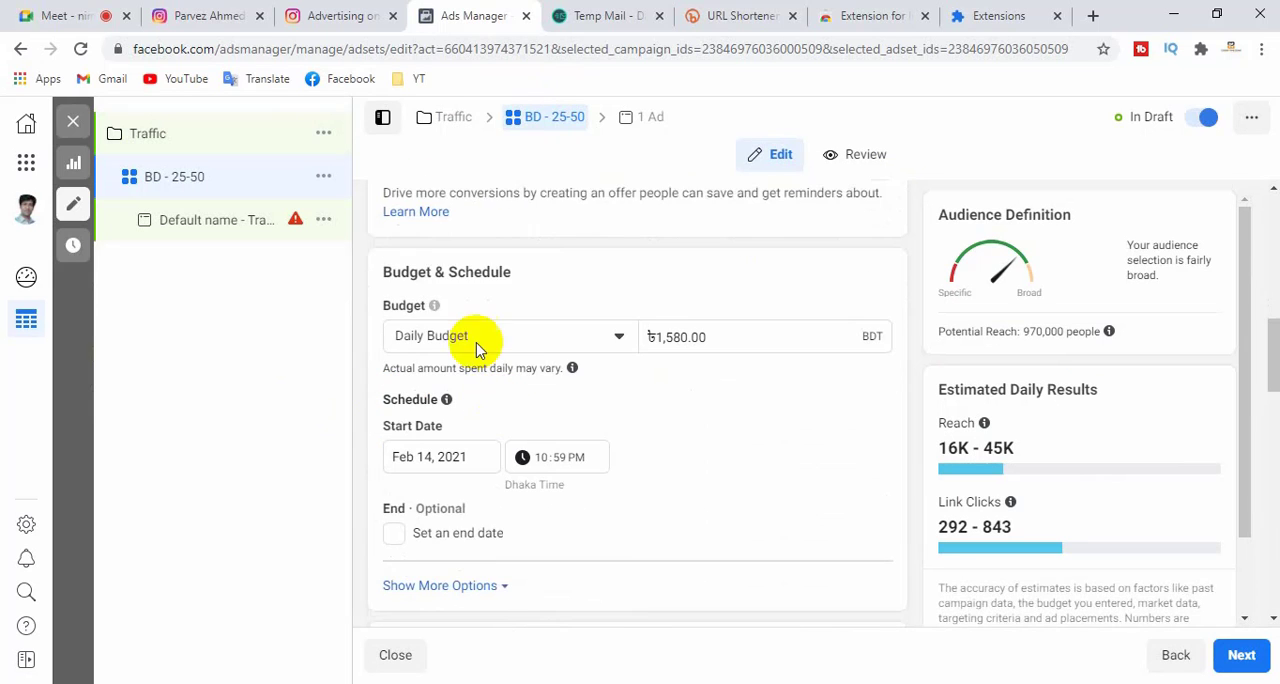
pyautogui.scroll(-2, 570, 383)
pyautogui.scroll(-7, 452, 393)
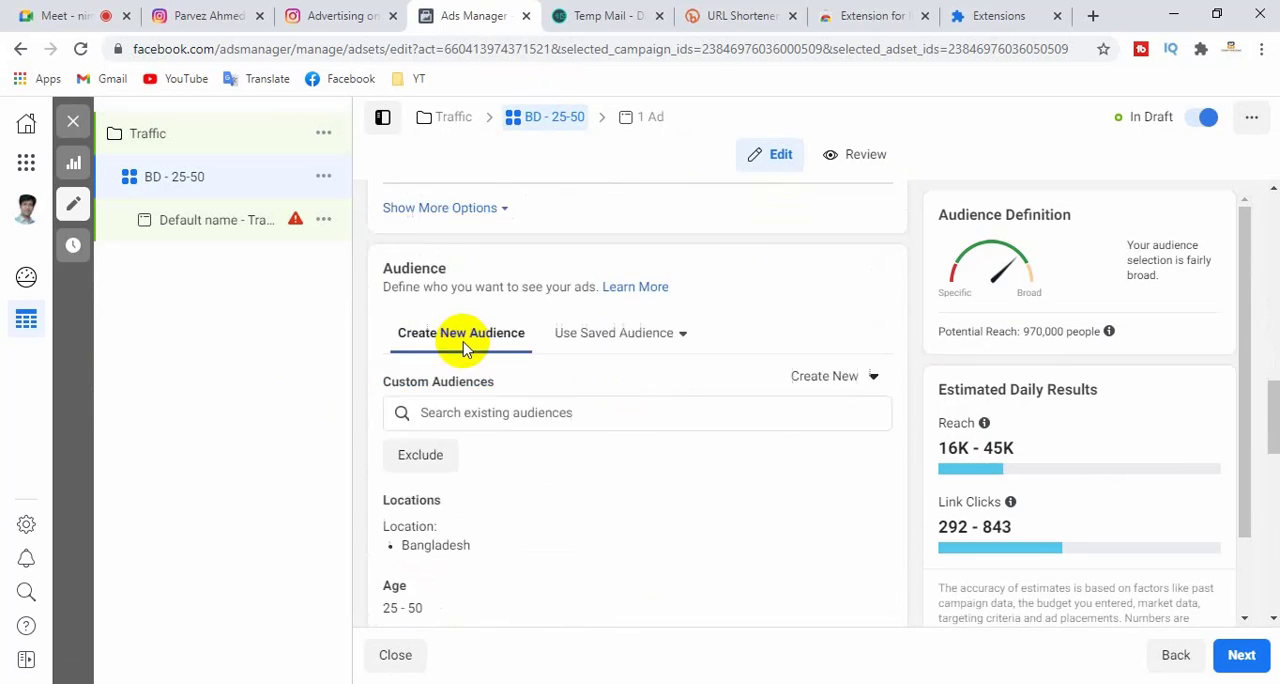
pyautogui.scroll(-4, 566, 365)
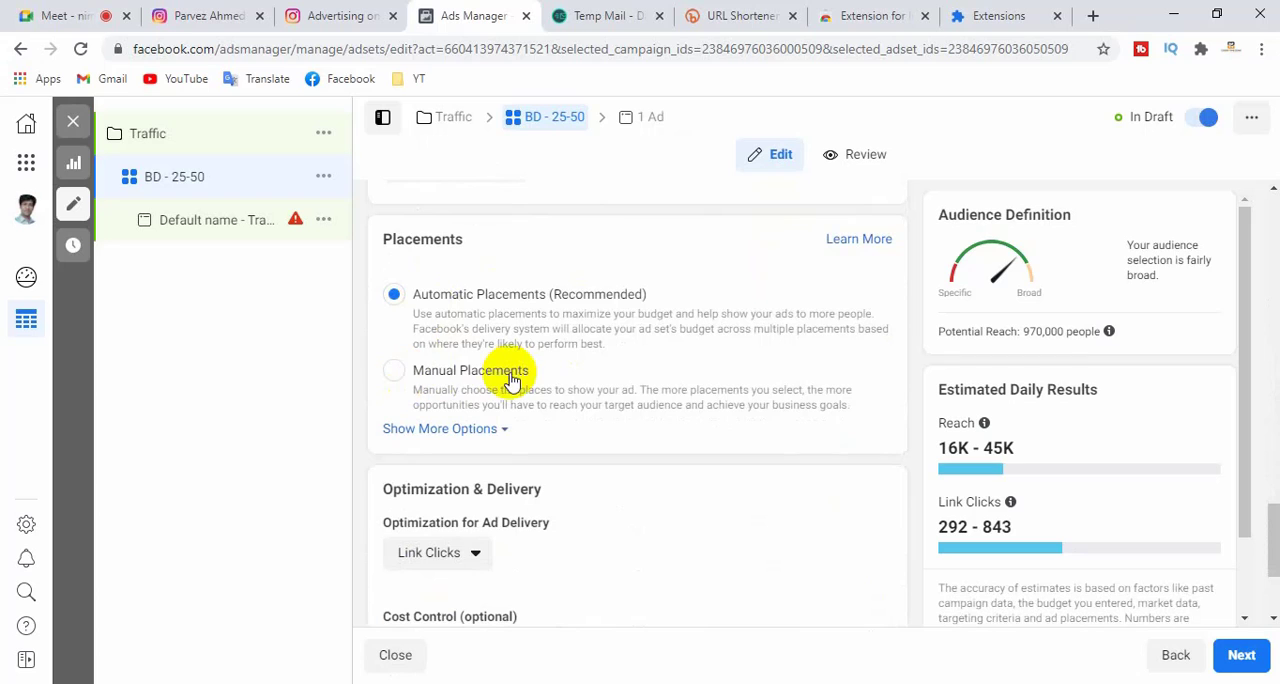
# - Switch the ad set to Manual Placements and deselect Messenger, Audience Network and Facebook, leaving only Instagram as the platform
pyautogui.click(395, 371)
pyautogui.scroll(-3, 611, 346)
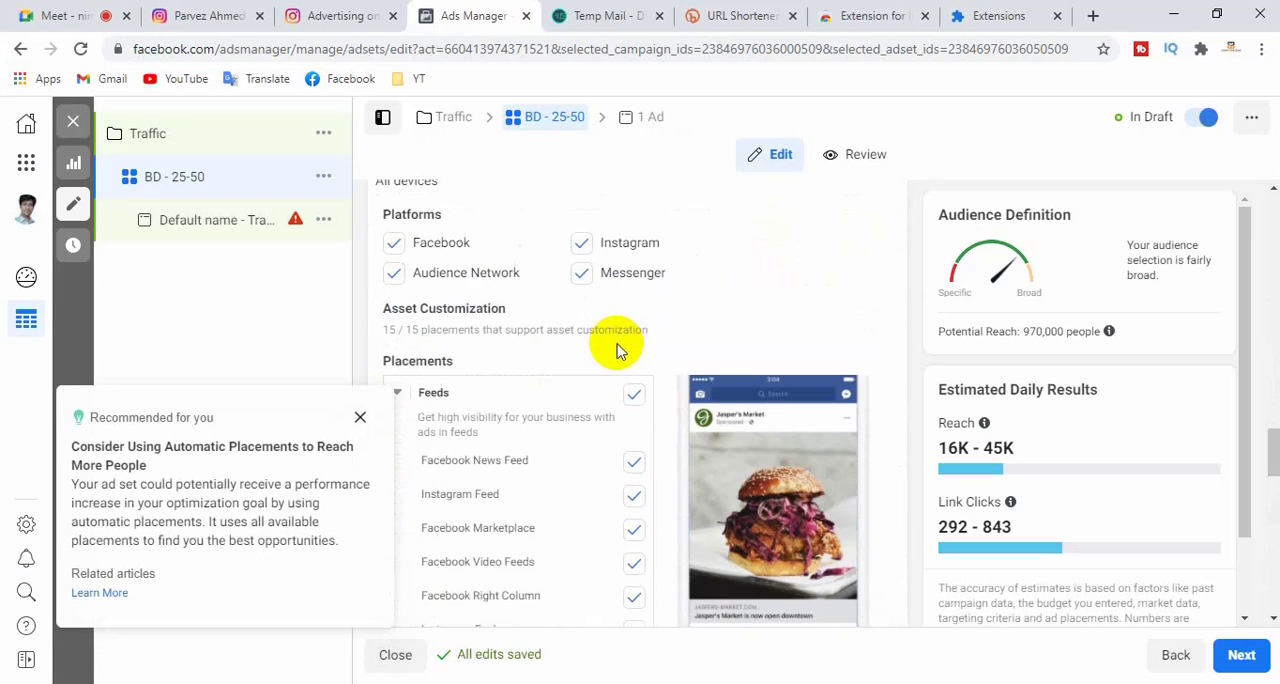
pyautogui.click(394, 244)
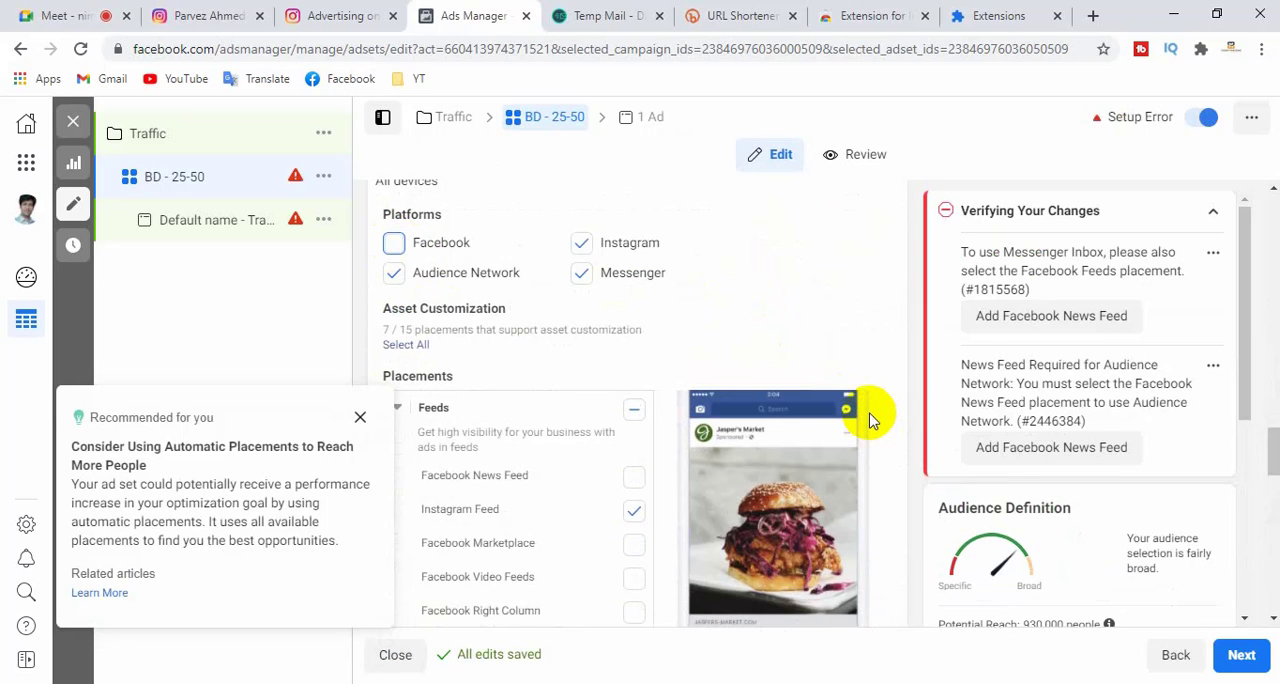
pyautogui.click(394, 243)
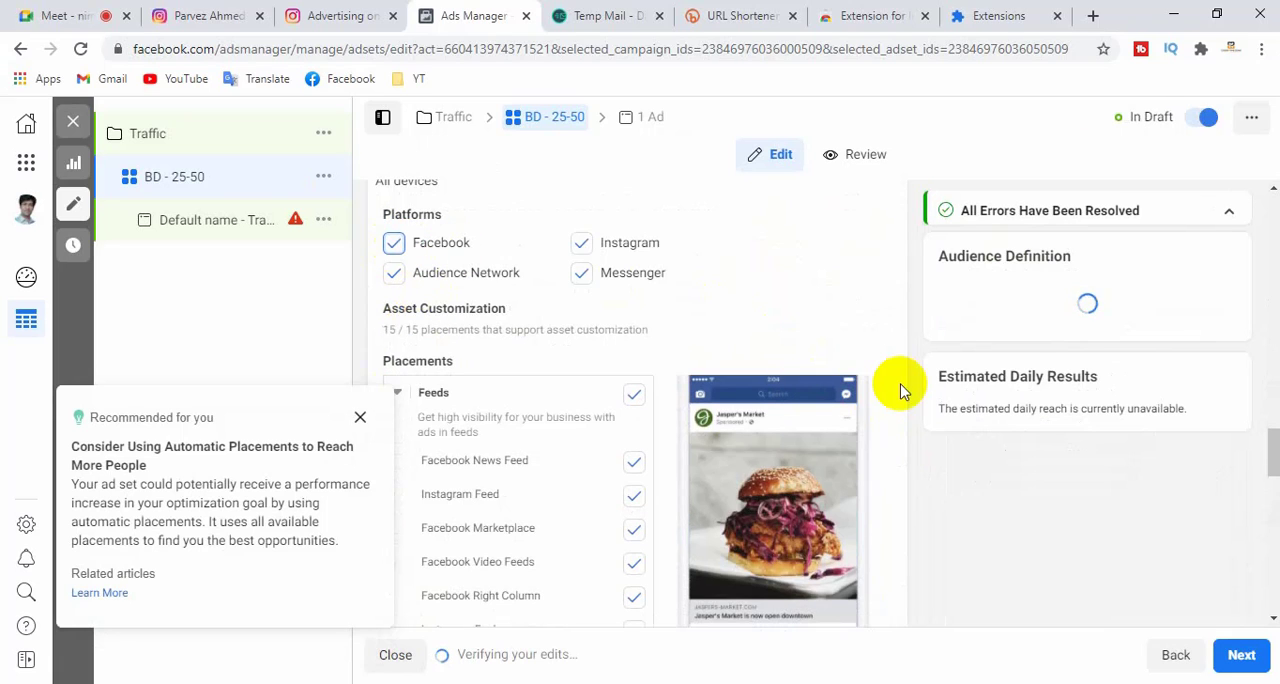
pyautogui.click(583, 274)
pyautogui.click(394, 272)
pyautogui.click(393, 243)
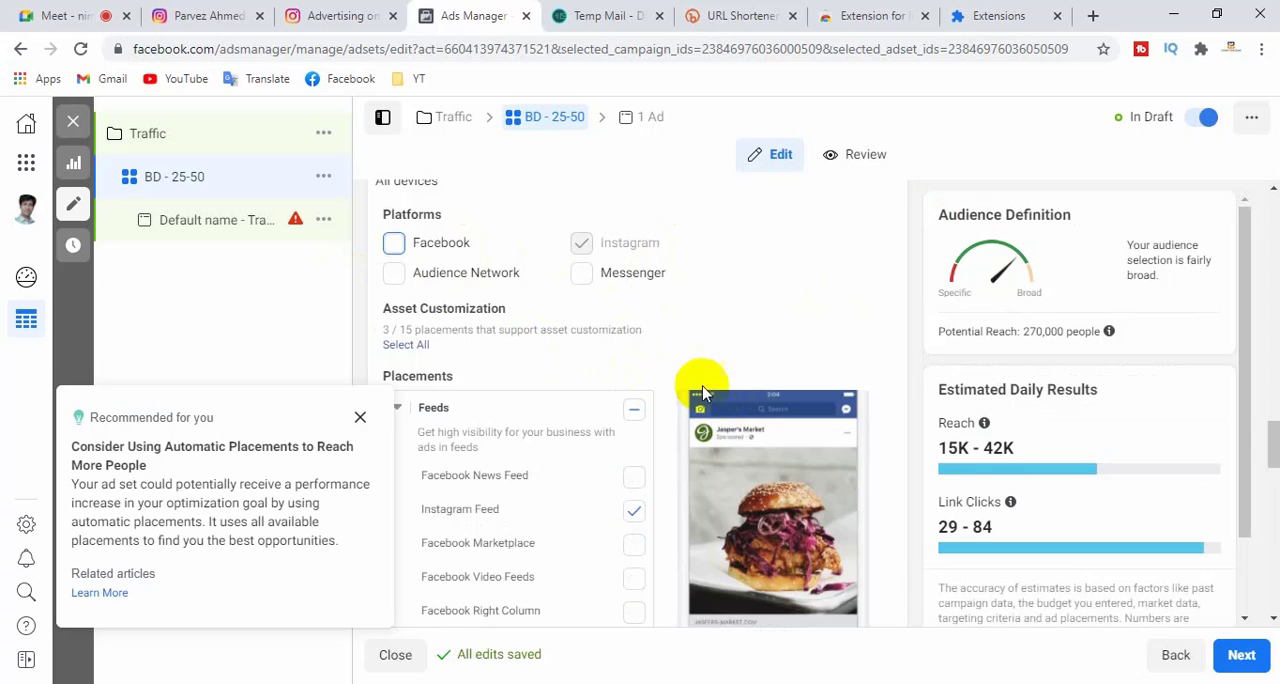
# - Review the Feeds and Stories placements selected for Instagram in the ad set
pyautogui.scroll(6, 710, 390)
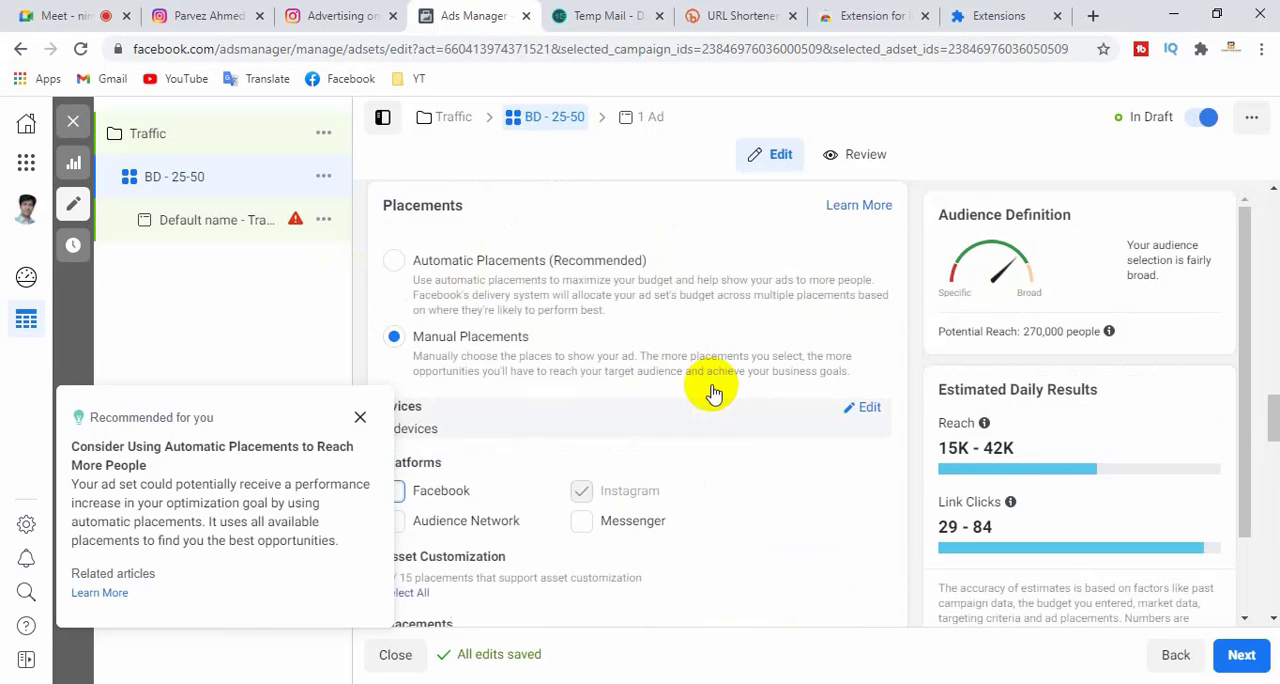
pyautogui.scroll(-5, 716, 392)
pyautogui.scroll(-2, 722, 392)
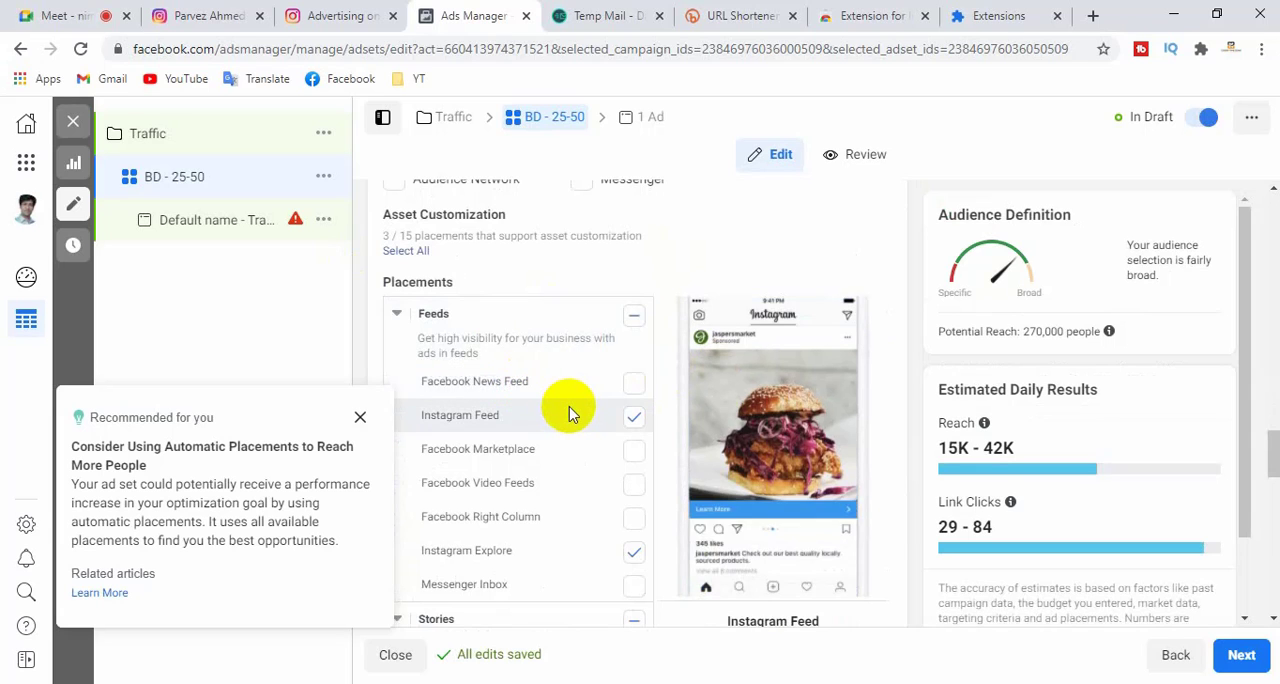
pyautogui.scroll(-2, 570, 415)
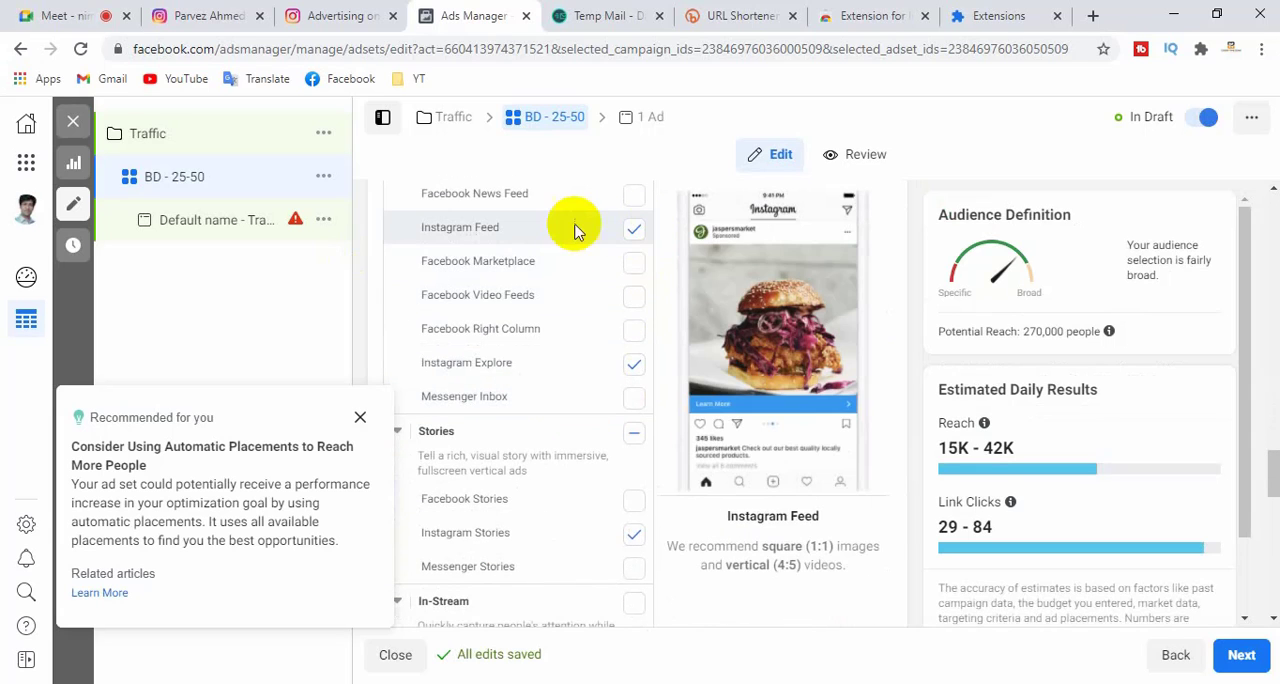
pyautogui.click(634, 364)
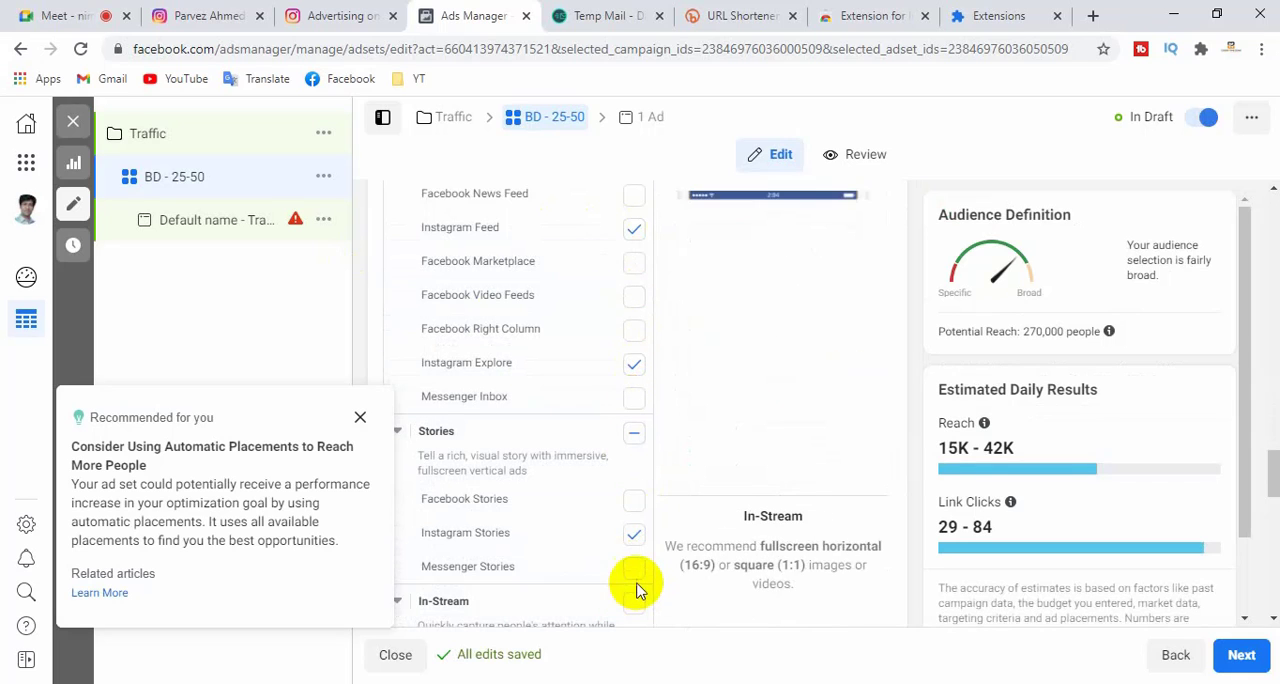
pyautogui.scroll(1, 637, 397)
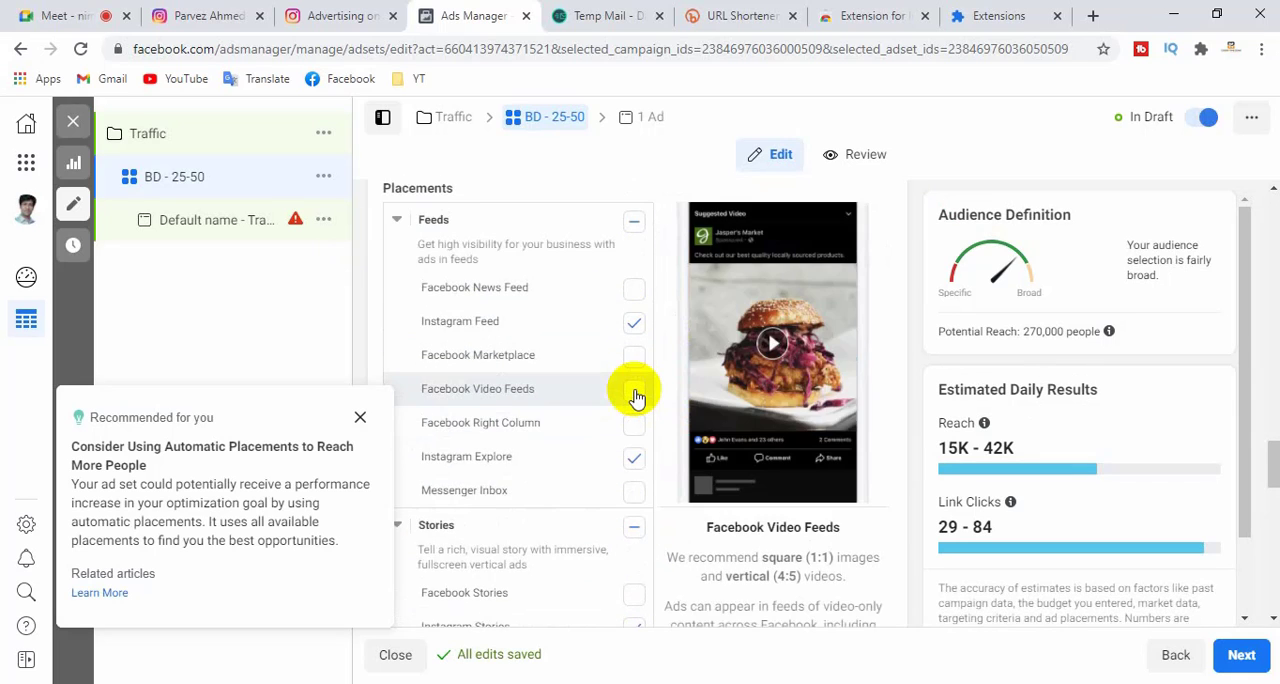
pyautogui.scroll(2, 636, 395)
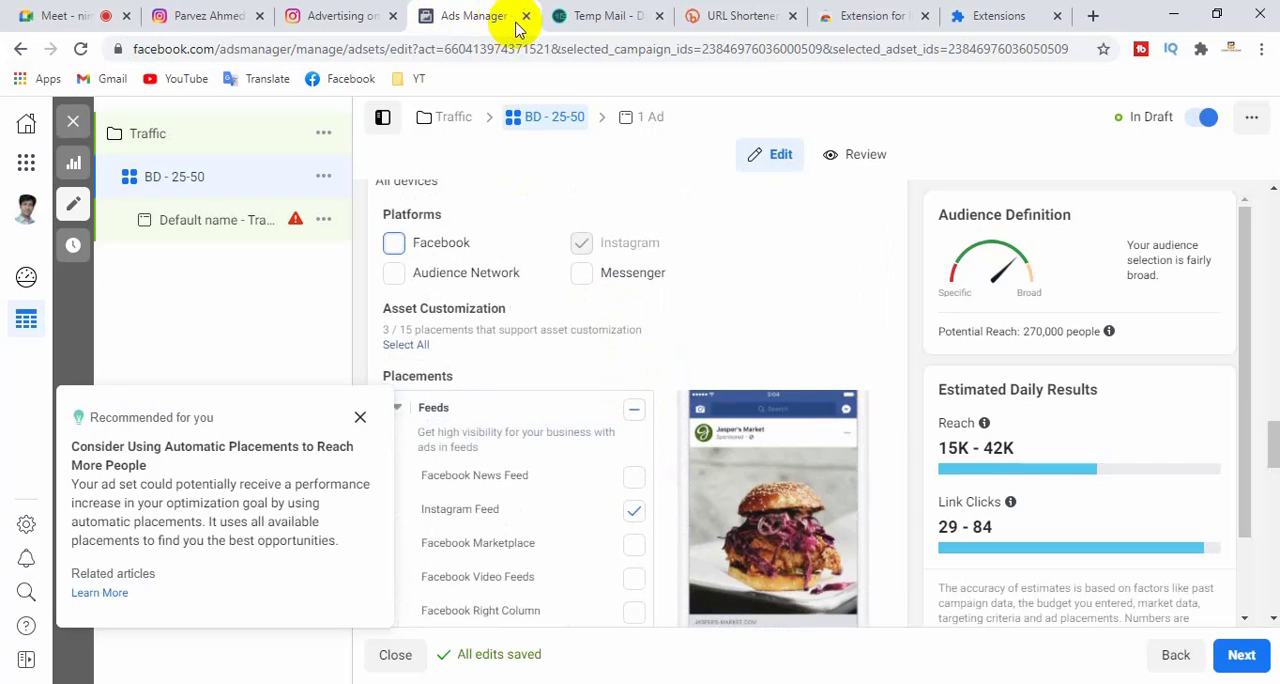
# - Close the Ads Manager and Instagram advertising pages and return to the Instagram account's Options page
pyautogui.click(526, 16)
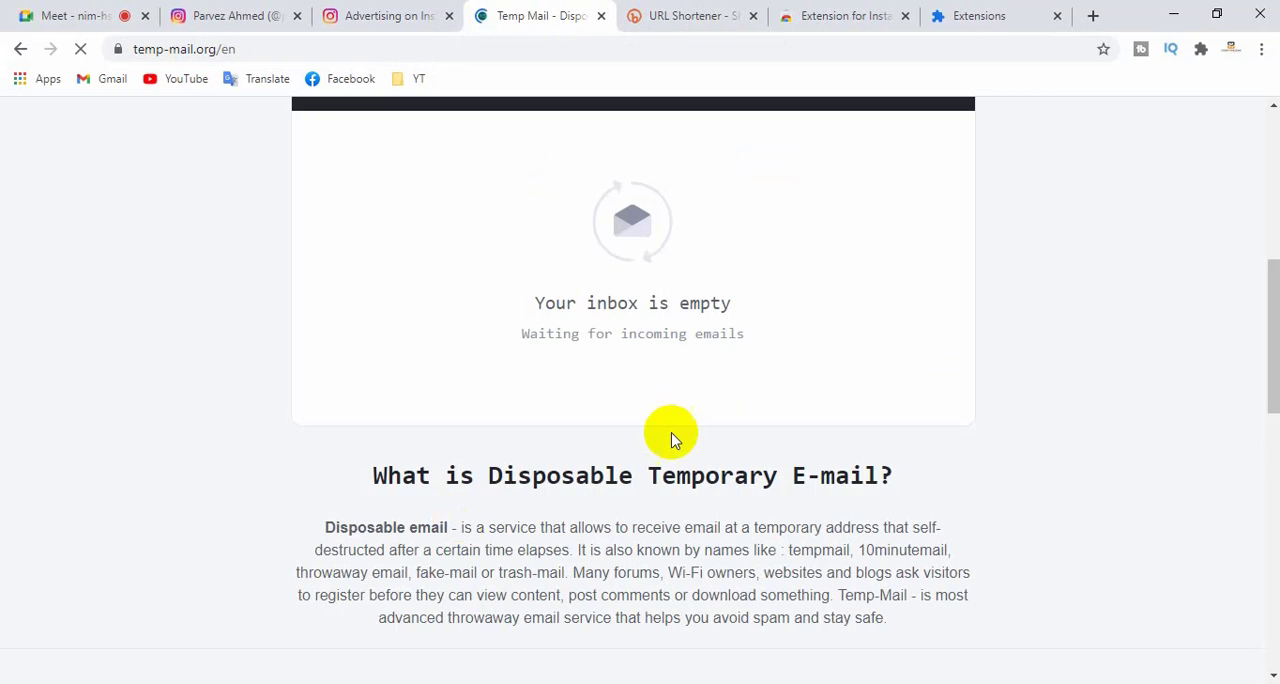
pyautogui.click(419, 8)
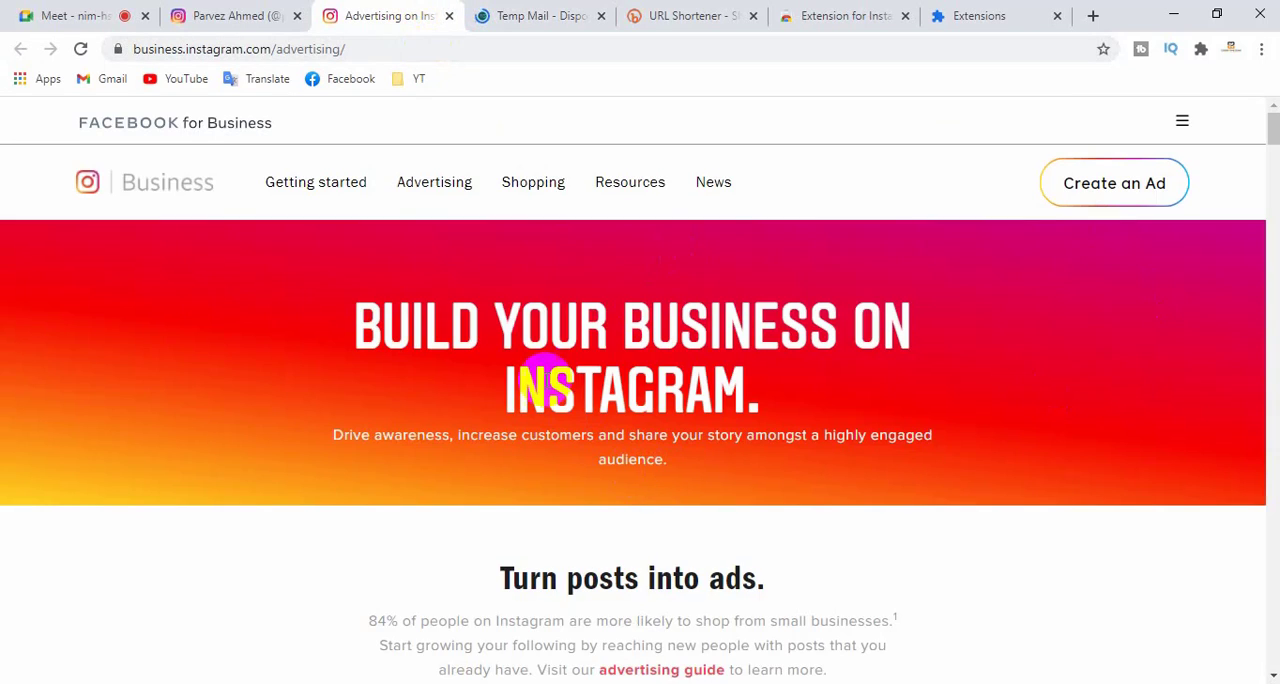
pyautogui.click(447, 17)
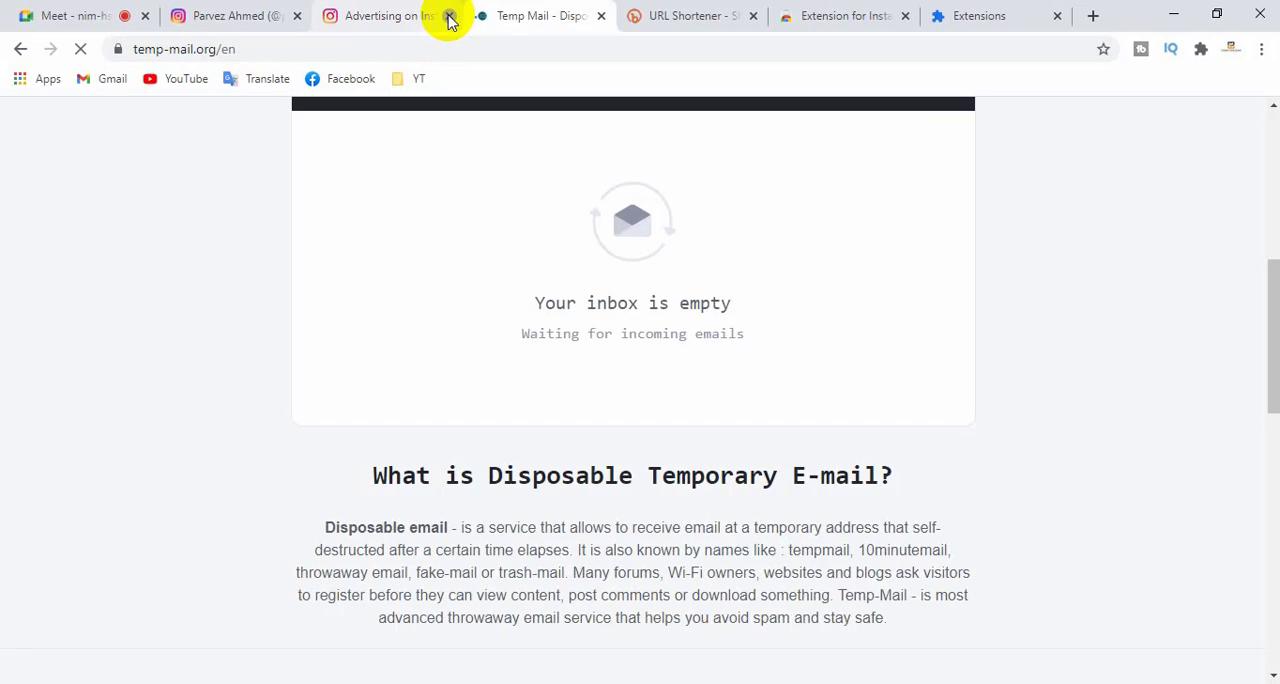
pyautogui.click(212, 20)
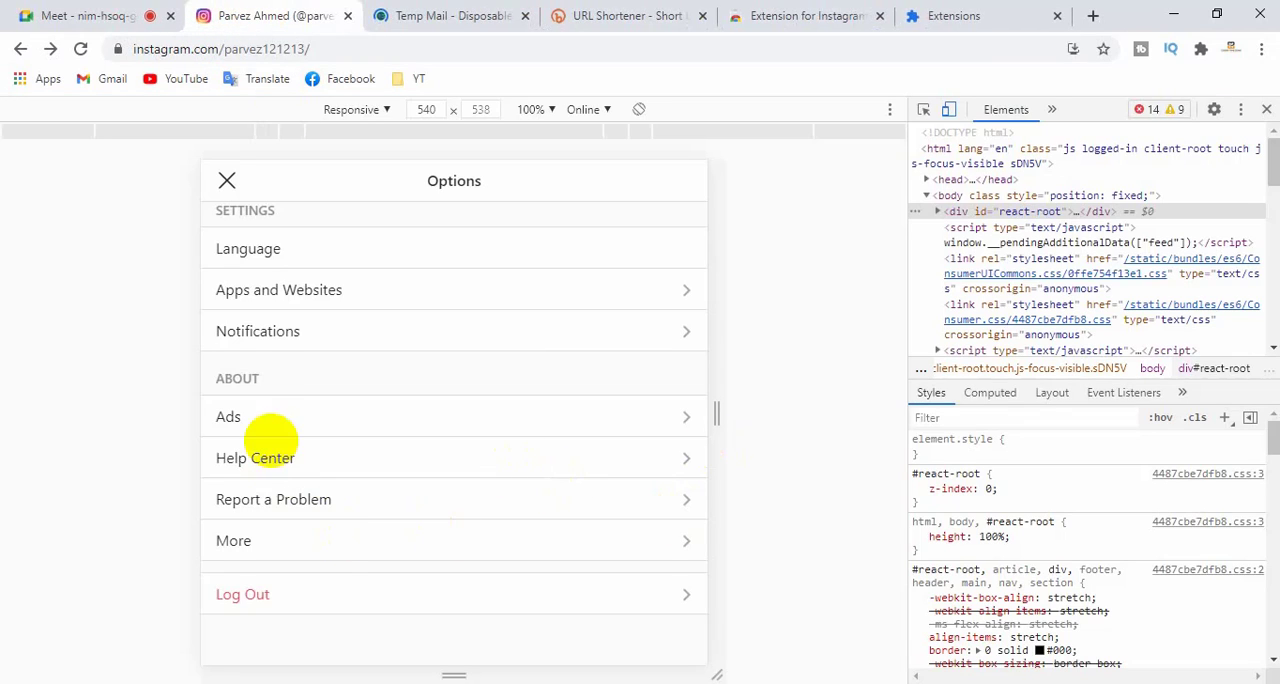
# - Leave the Options page and look over the account's profile and post
pyautogui.scroll(3, 257, 423)
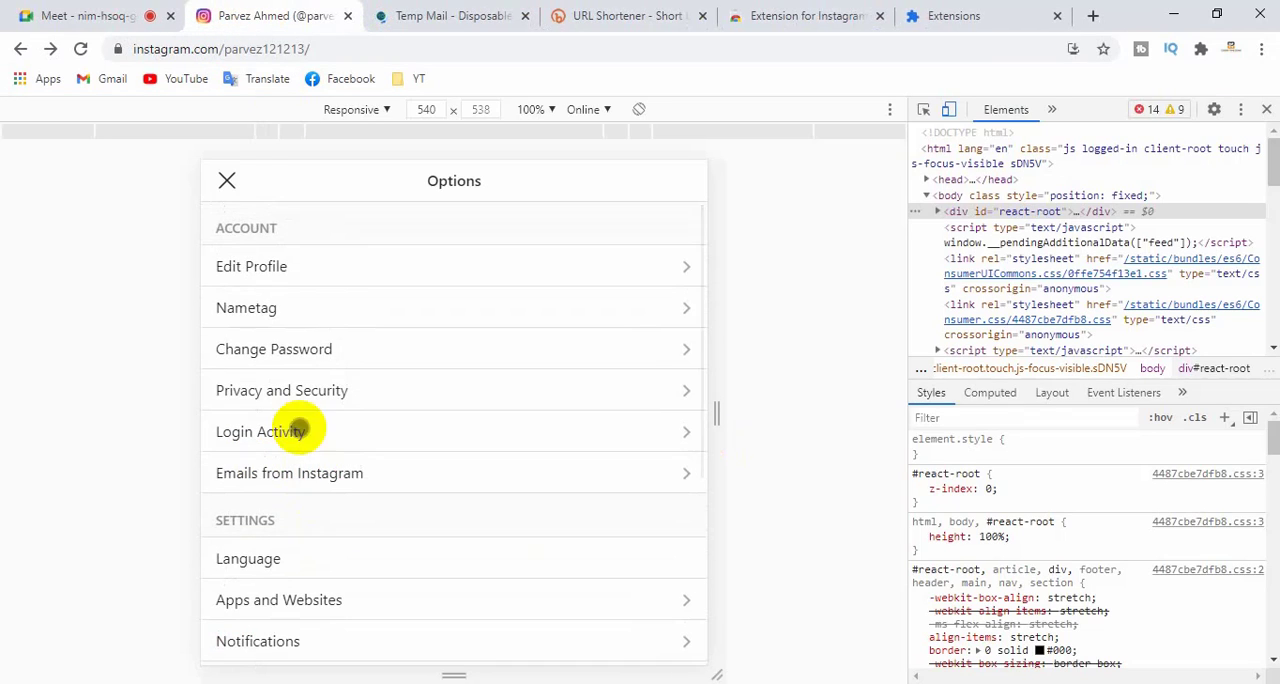
pyautogui.click(227, 180)
pyautogui.scroll(1, 353, 352)
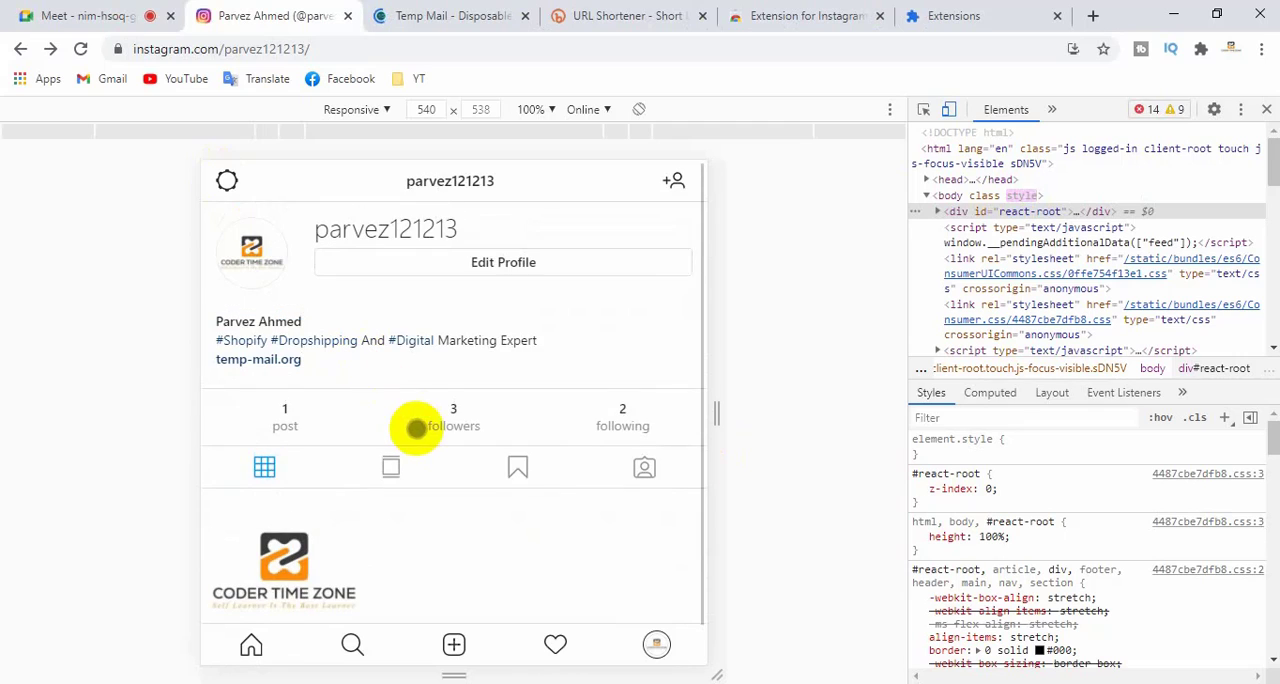
pyautogui.scroll(-1, 409, 379)
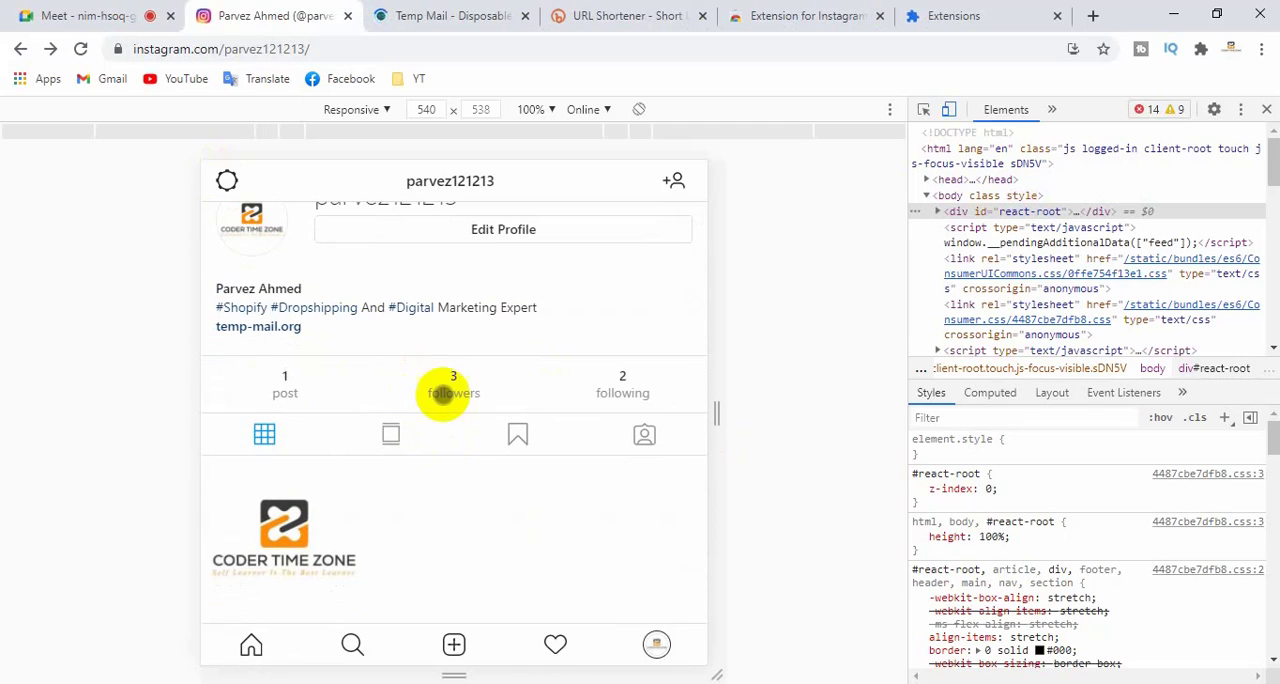
# - Open the Instagram home feed and browse through its stories, posts and follow suggestions
pyautogui.click(251, 645)
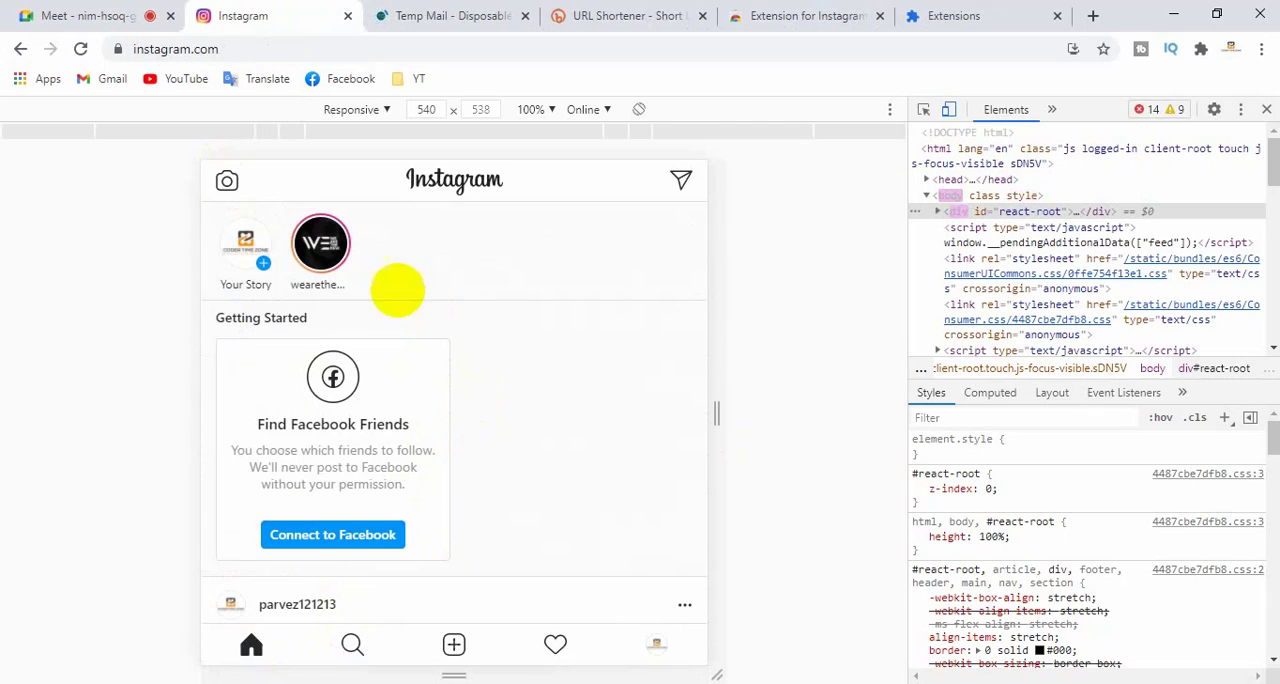
pyautogui.scroll(-2, 394, 500)
pyautogui.scroll(-7, 514, 477)
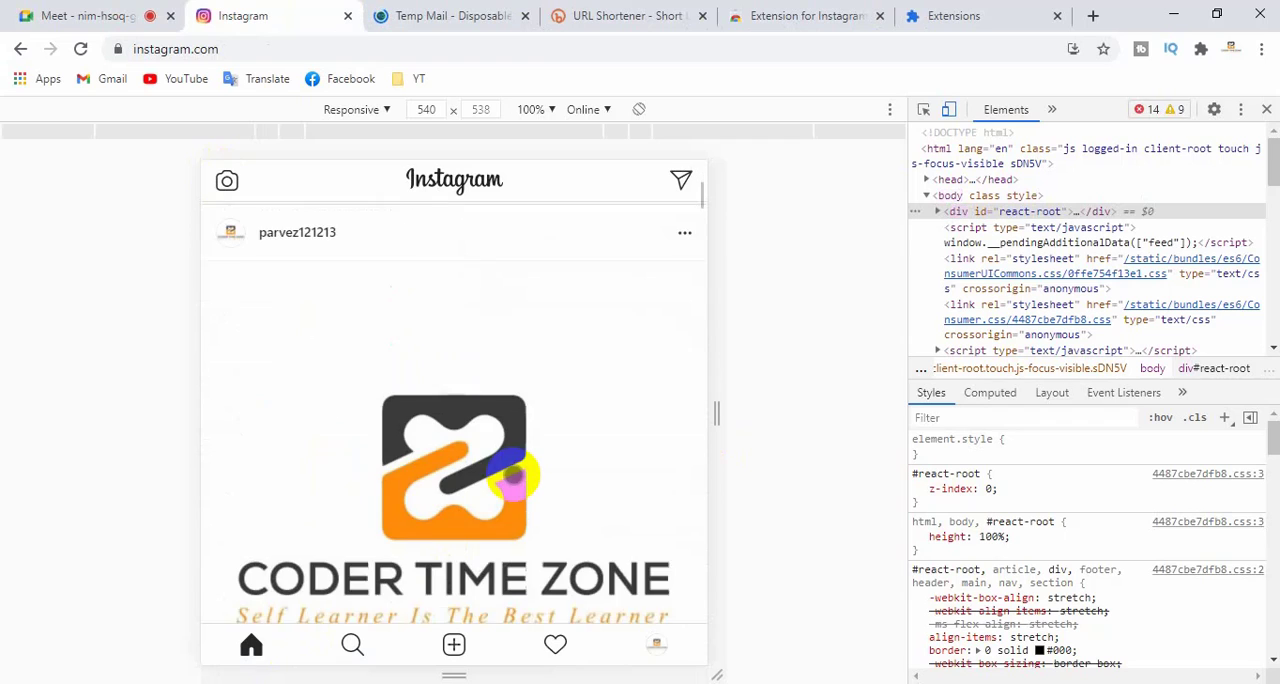
pyautogui.scroll(-3, 516, 477)
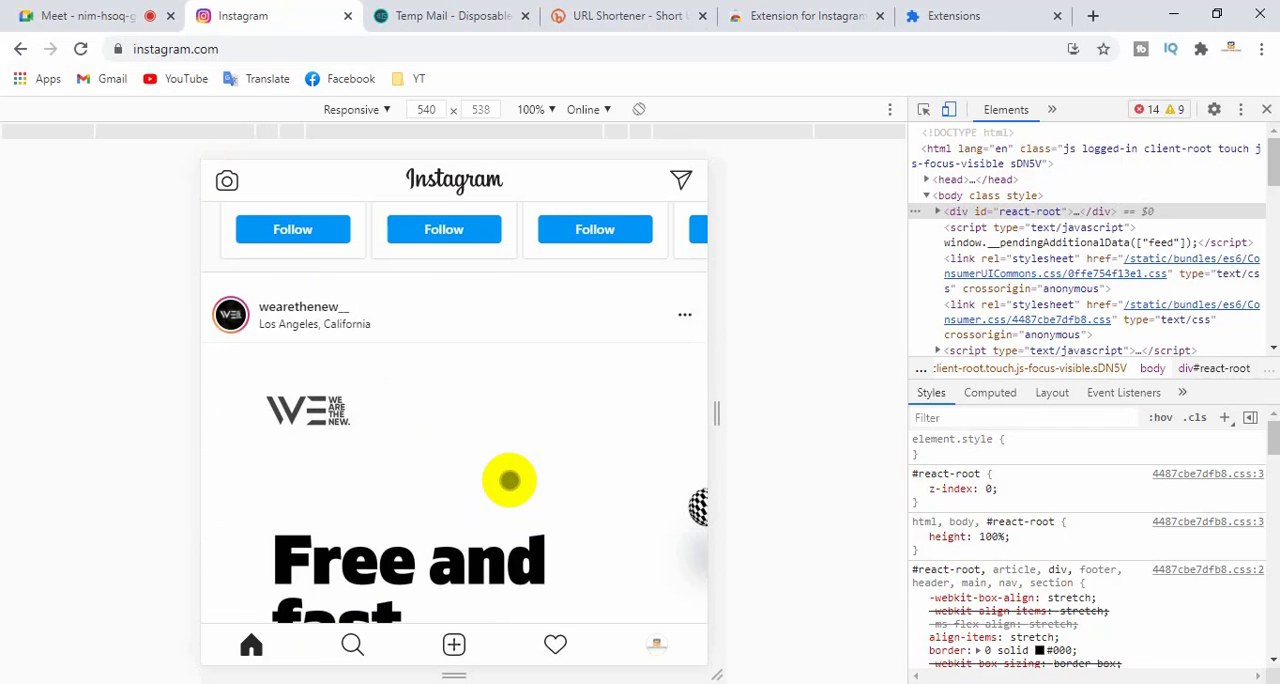
pyautogui.scroll(7, 509, 480)
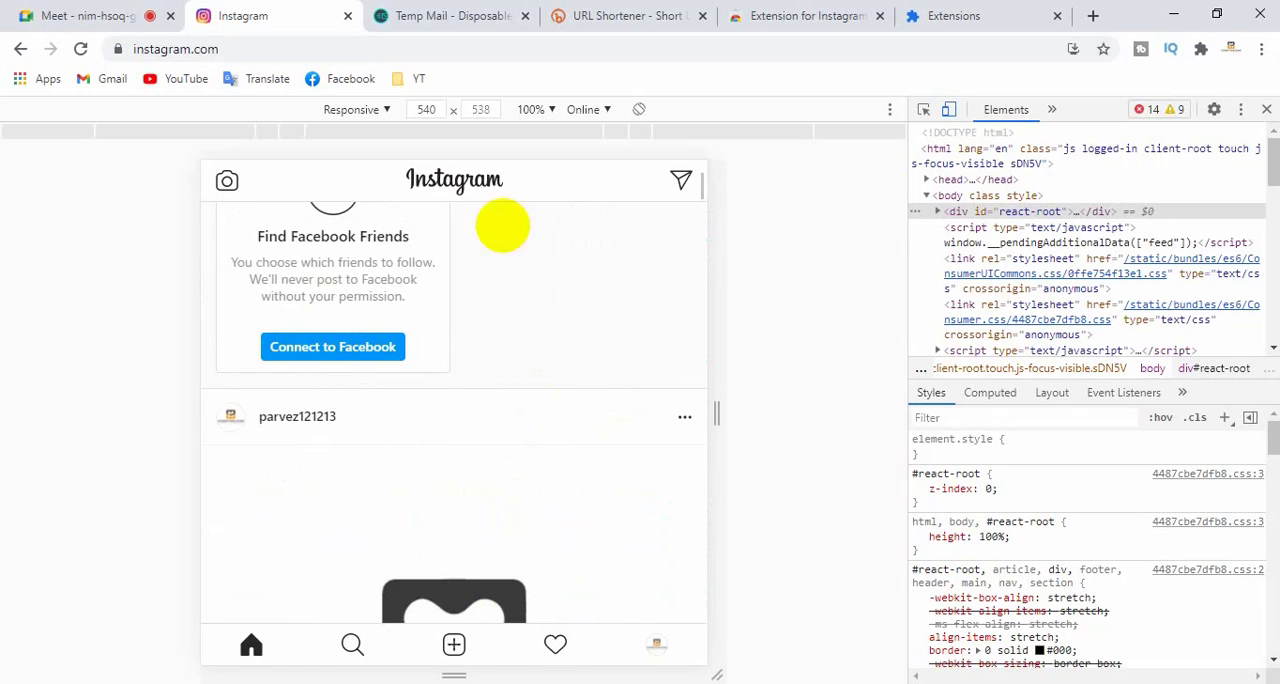
pyautogui.scroll(2, 499, 495)
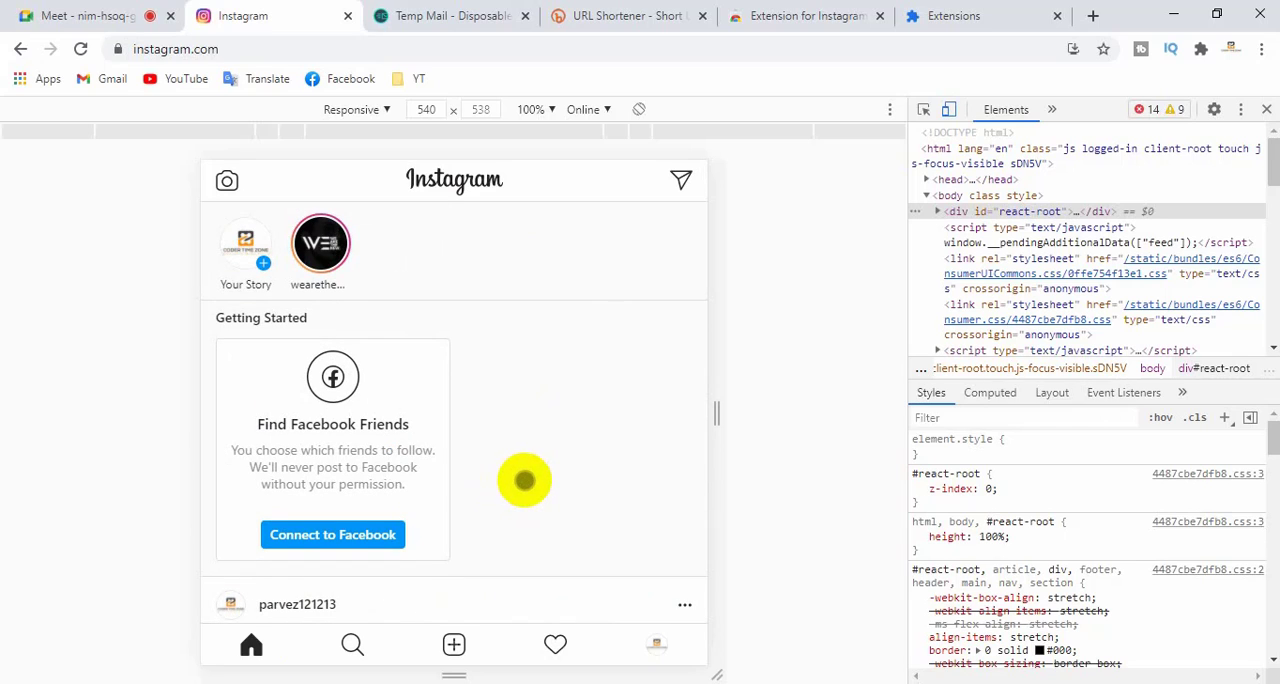
pyautogui.scroll(-2, 522, 481)
pyautogui.scroll(-2, 524, 482)
pyautogui.scroll(4, 529, 490)
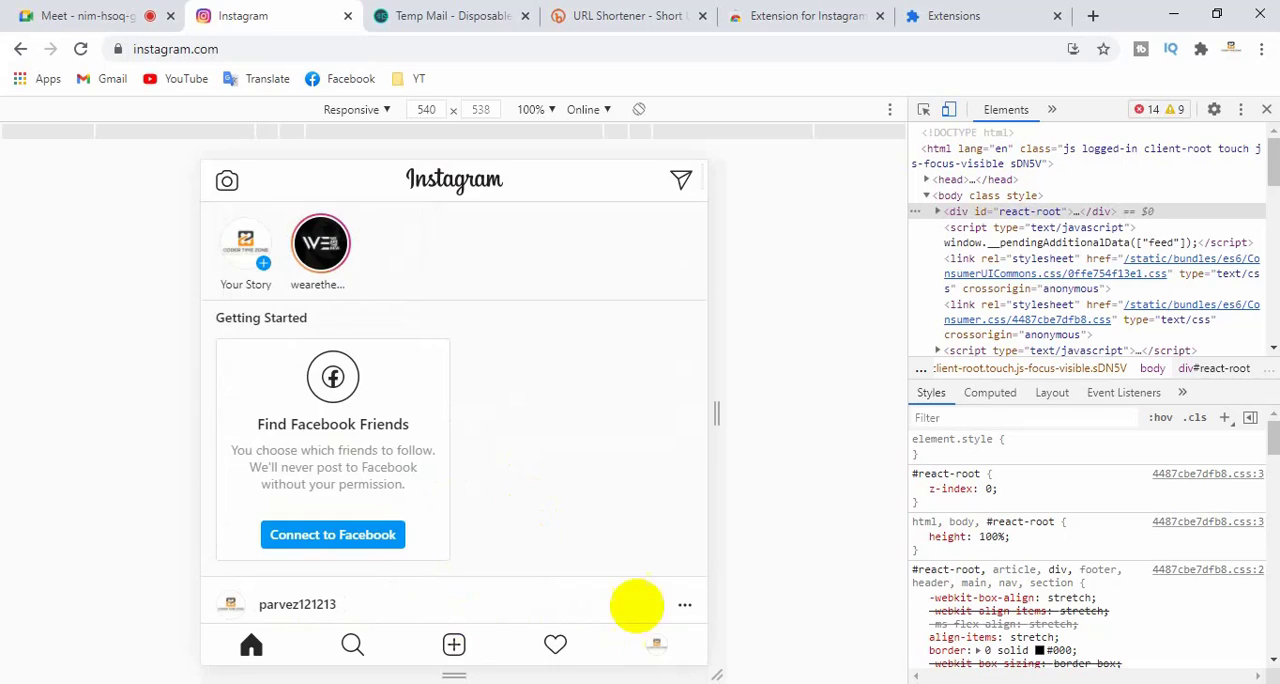
# - Return to the profile, open its Options page and look through the account, settings and about entries
pyautogui.click(656, 645)
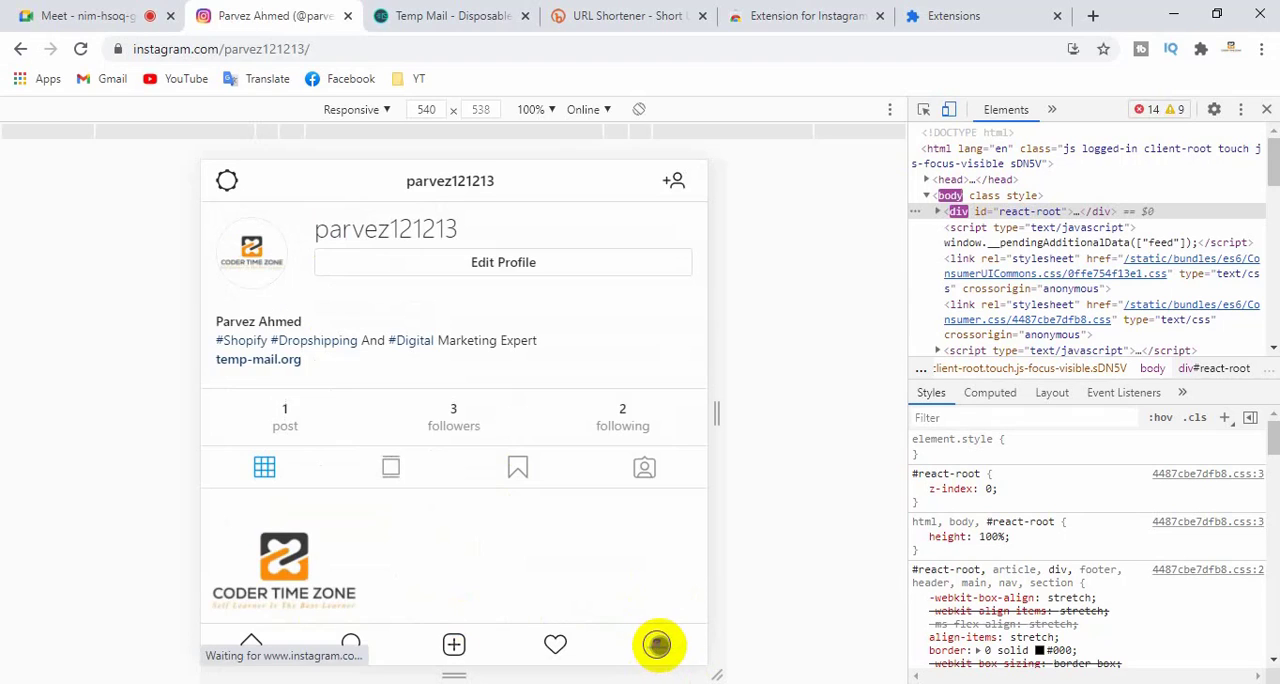
pyautogui.click(226, 180)
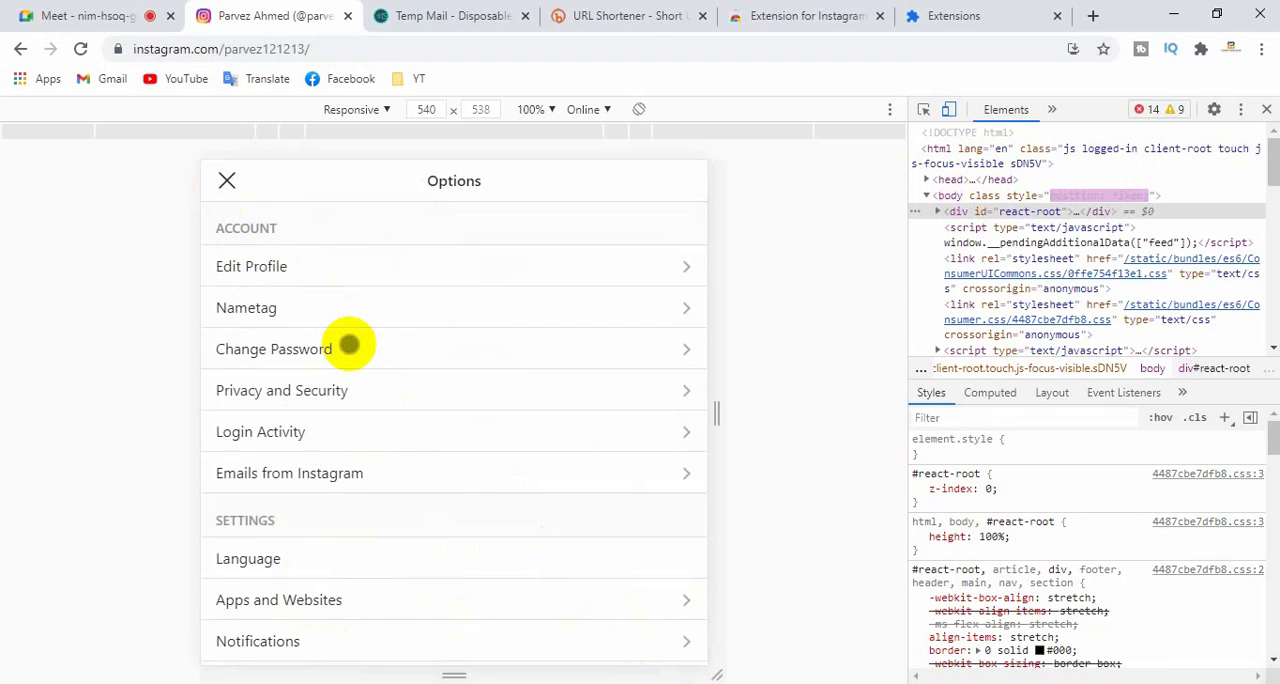
pyautogui.scroll(-3, 349, 346)
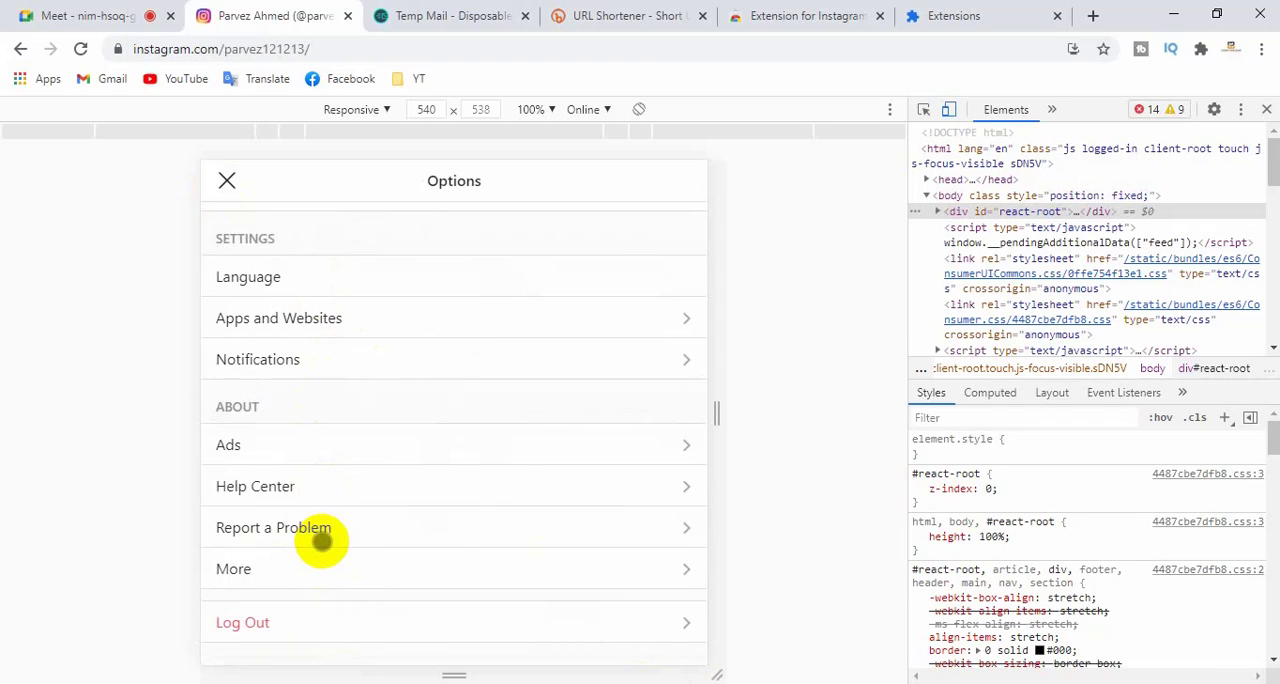
pyautogui.scroll(1, 323, 540)
pyautogui.scroll(5, 323, 540)
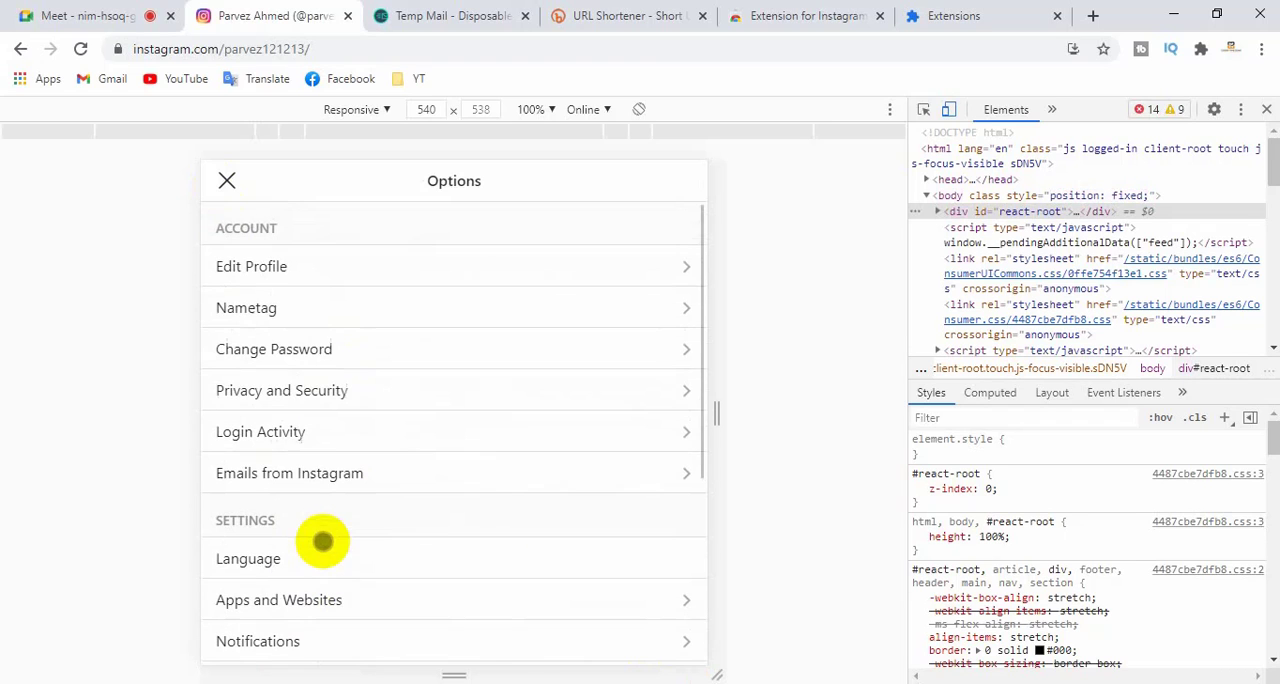
# - Open the account's Edit Profile page, review its personal information and account suggestion settings, and return to the profile
pyautogui.click(297, 268)
pyautogui.scroll(-6, 391, 449)
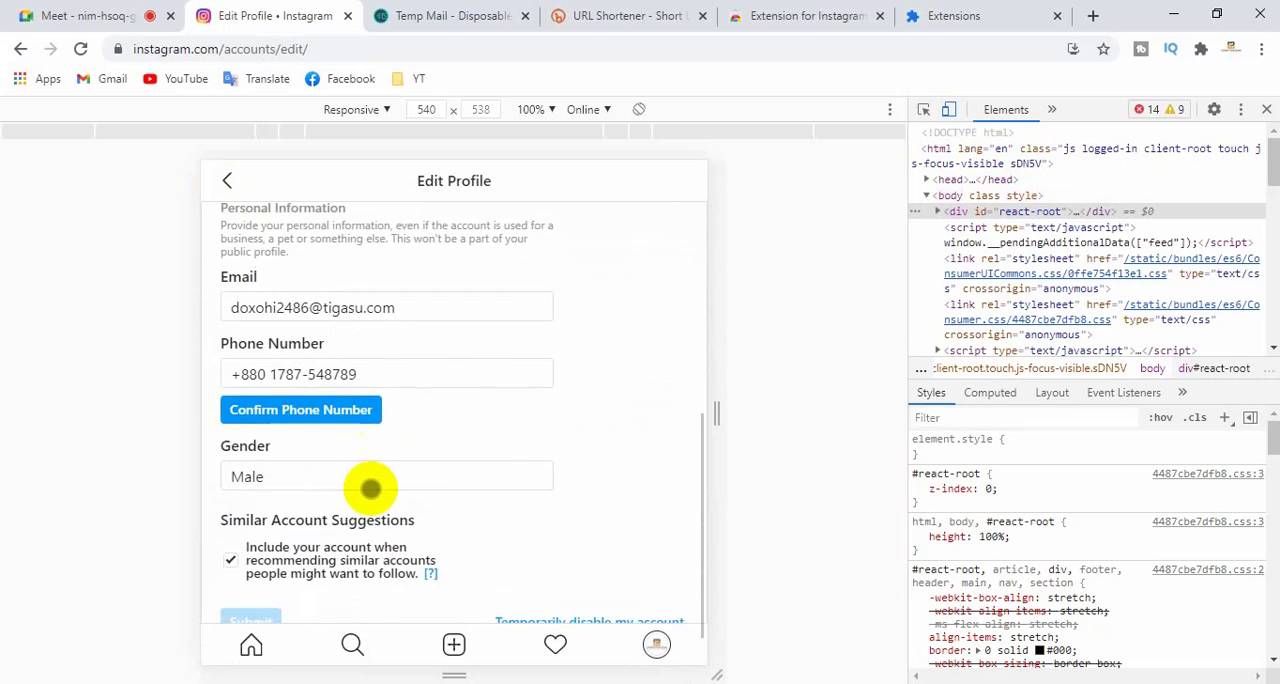
pyautogui.scroll(-1, 386, 530)
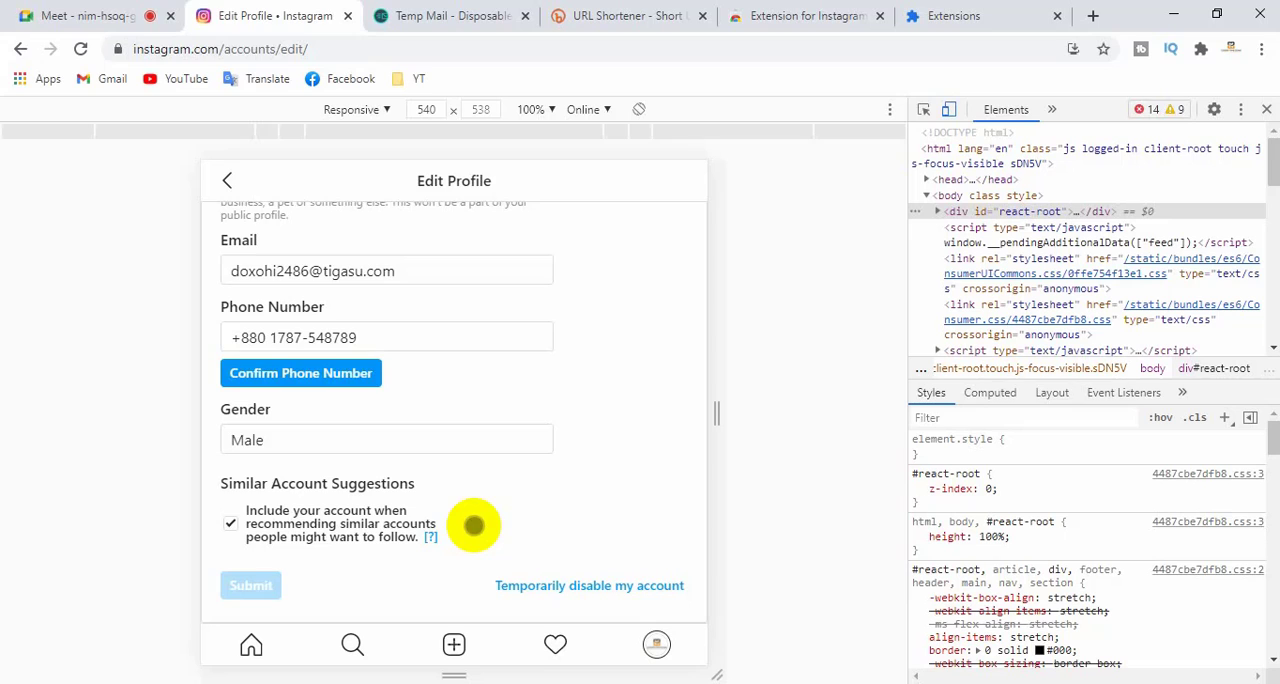
pyautogui.scroll(6, 474, 525)
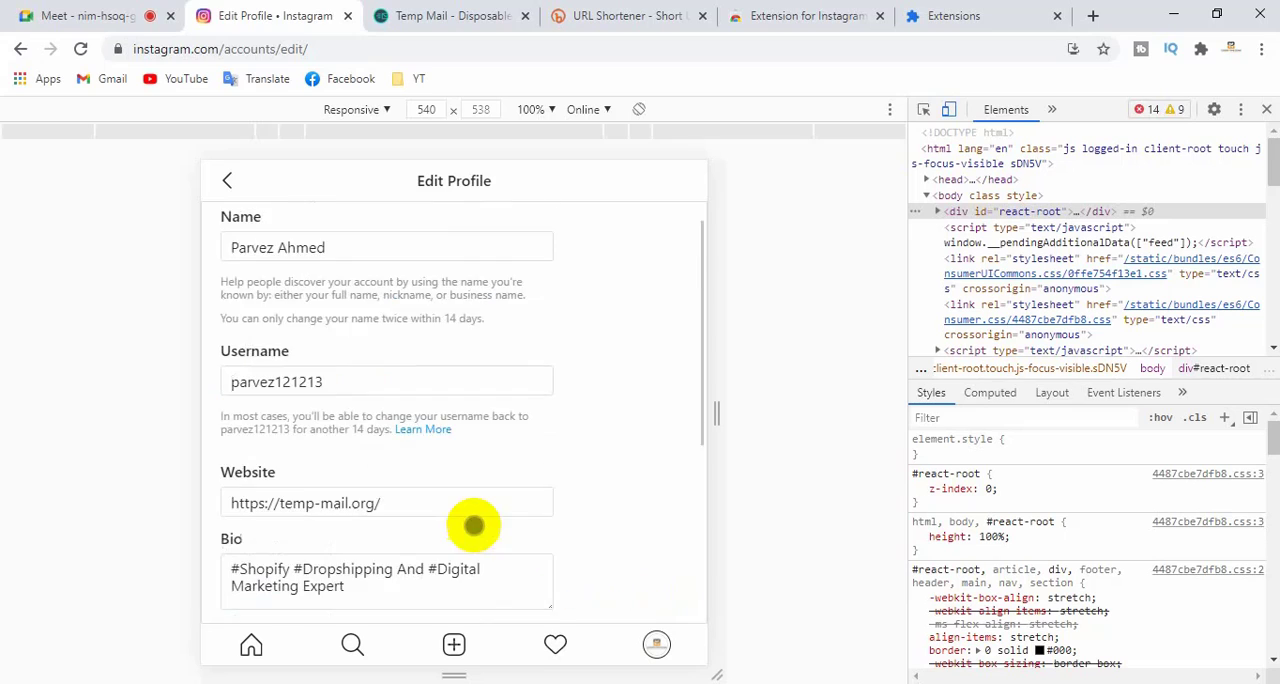
pyautogui.click(222, 178)
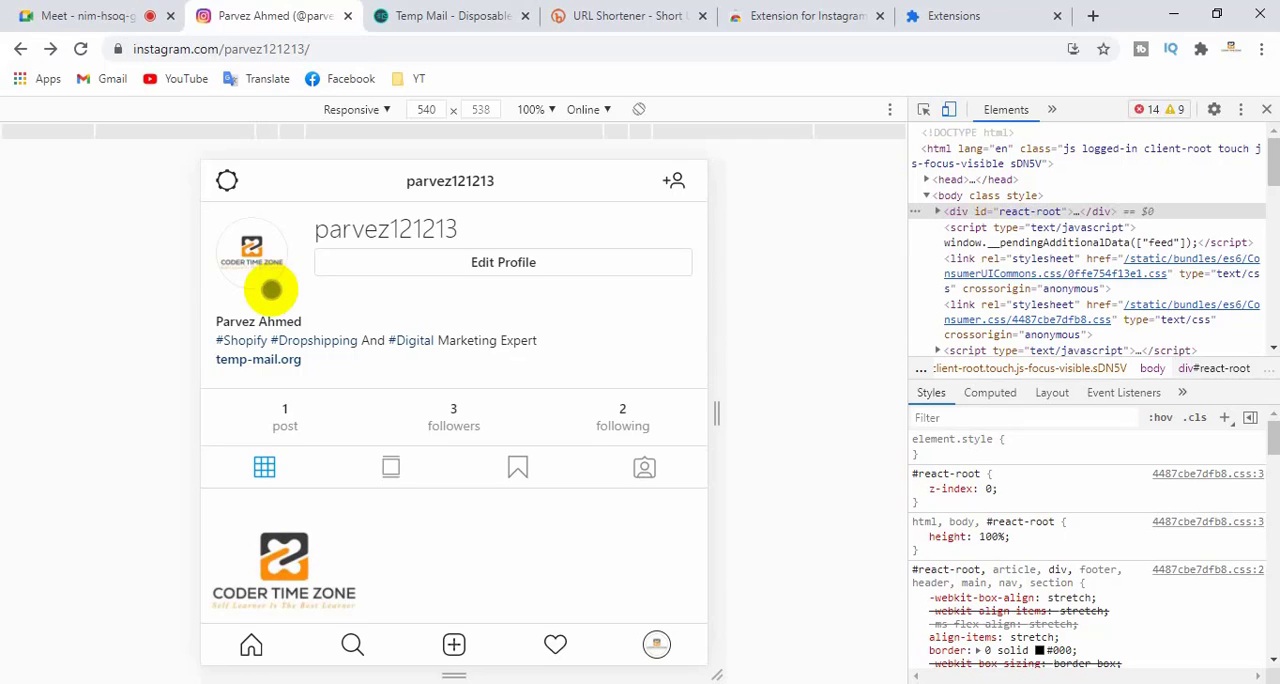
# - Switch to the Chrome Web Store page and search Google from there for "instagram influencer"
pyautogui.click(740, 14)
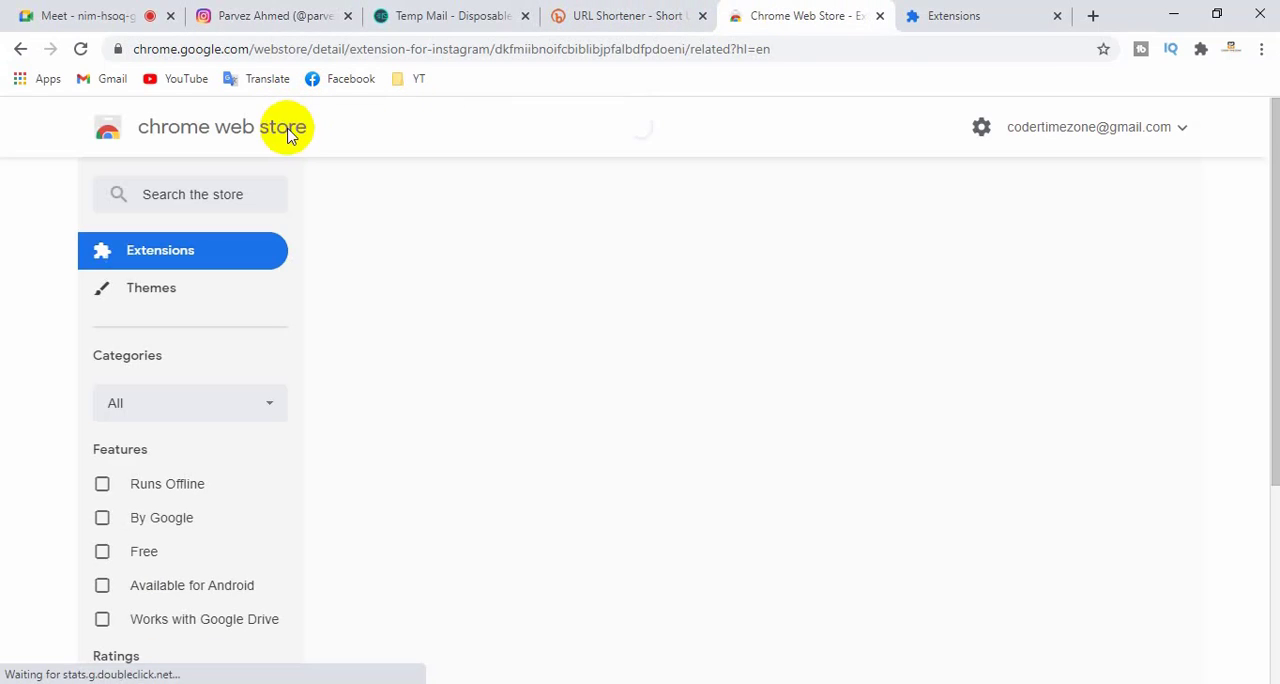
pyautogui.click(328, 62)
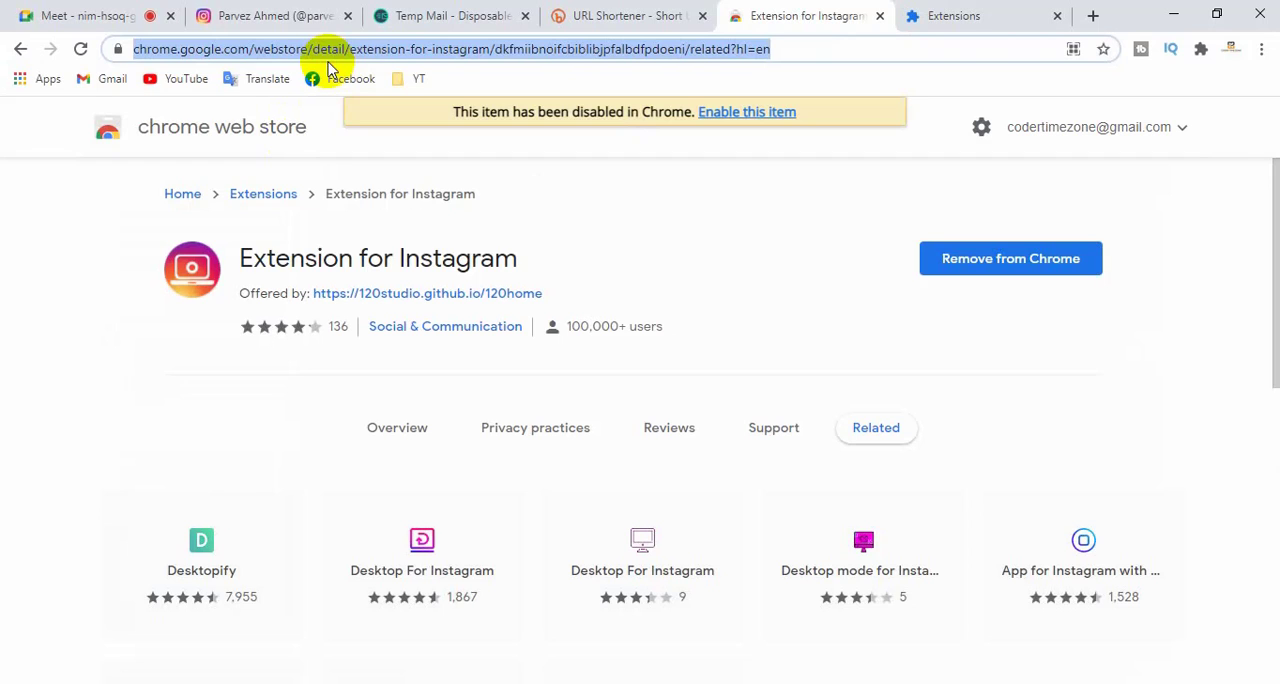
pyautogui.write('instagr')
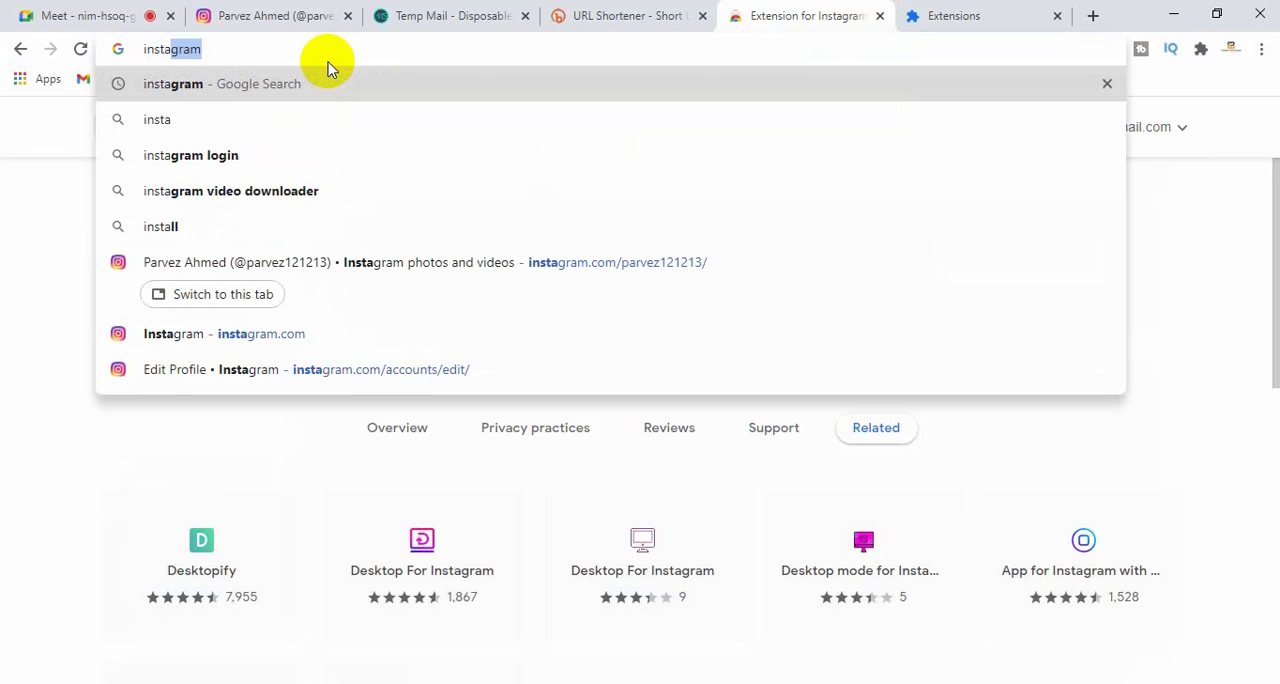
pyautogui.write('a')
pyautogui.write('m ')
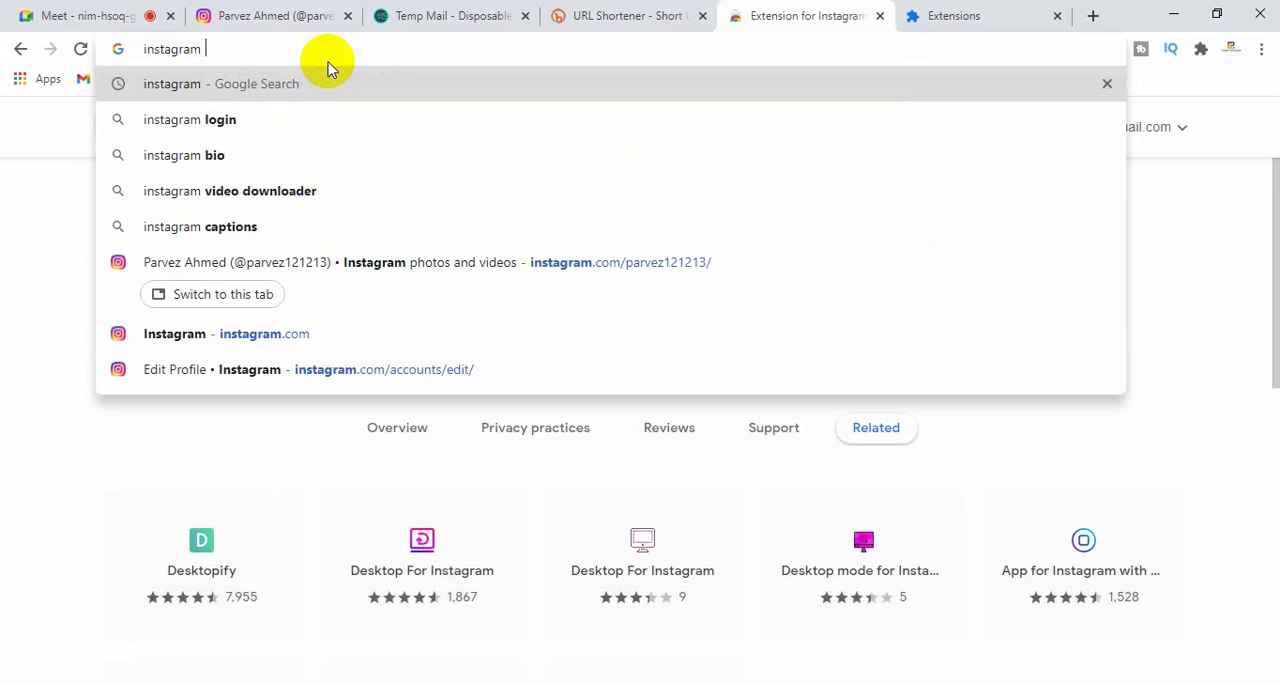
pyautogui.write('influ')
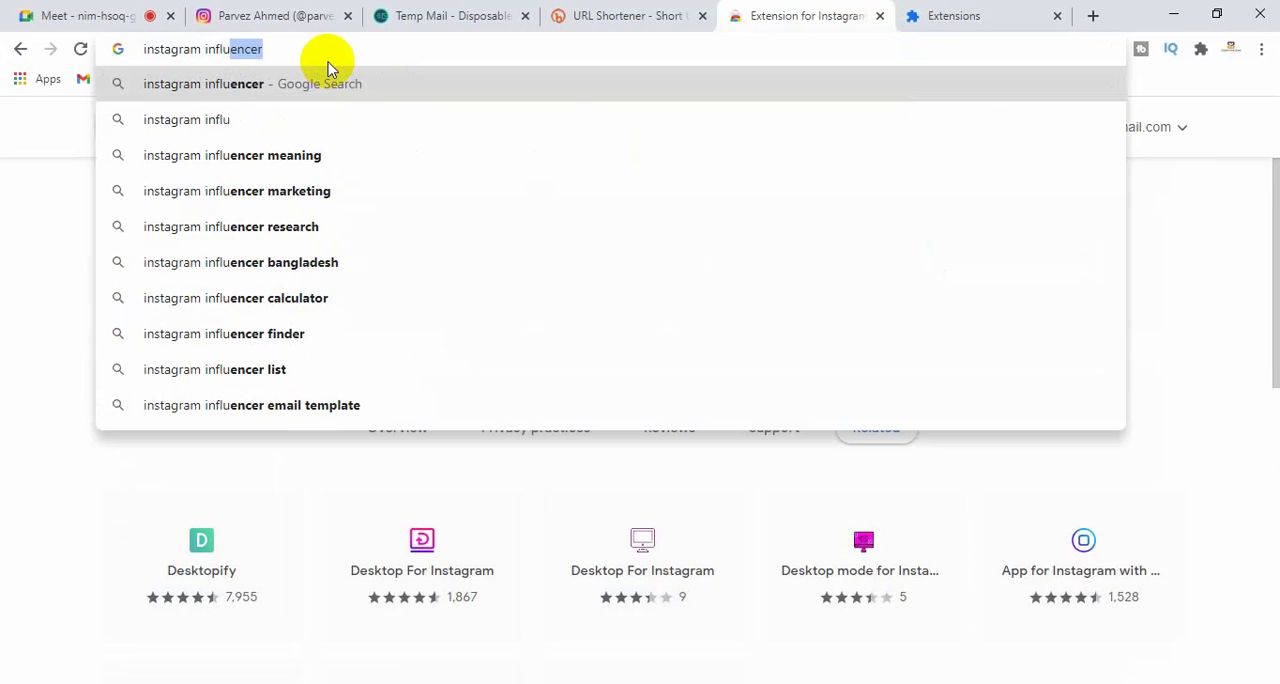
pyautogui.press('Return')
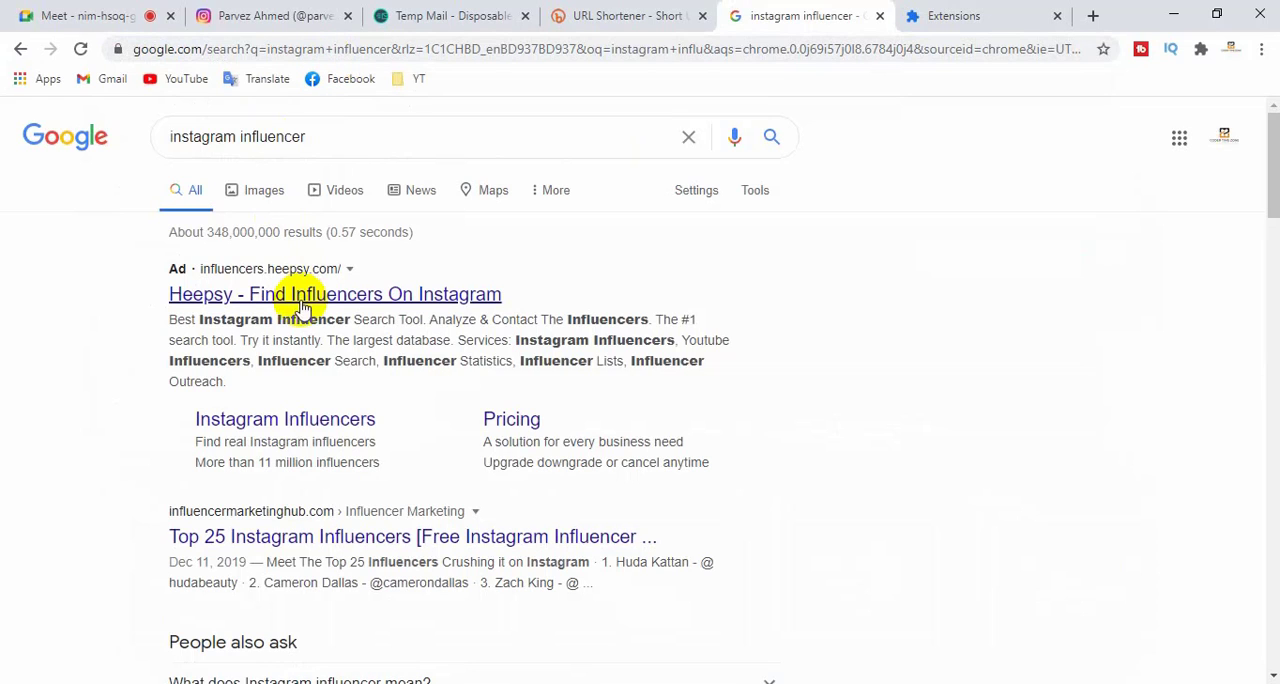
# - Open the Heepsy ad and the Top 25 Instagram Influencers article in new tabs and skim the remaining search results
pyautogui.rightClick(307, 294)
pyautogui.click(335, 304)
pyautogui.scroll(-2, 330, 312)
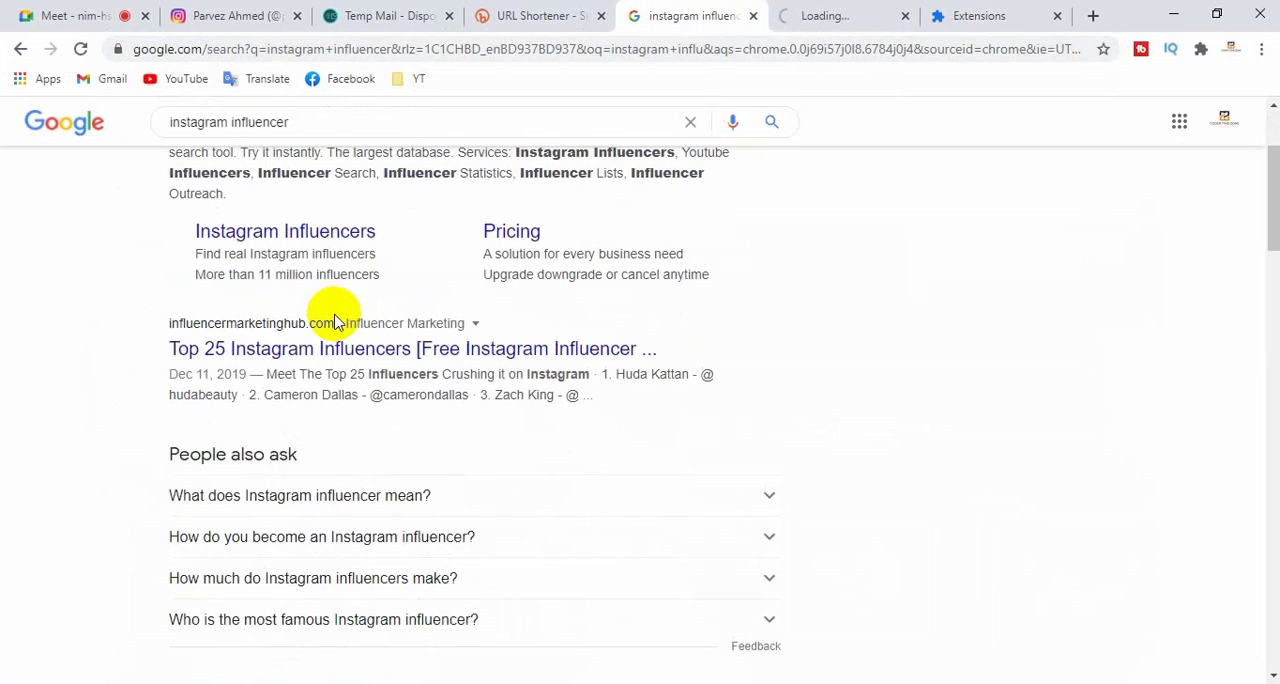
pyautogui.click(293, 352)
pyautogui.rightClick(318, 350)
pyautogui.click(335, 362)
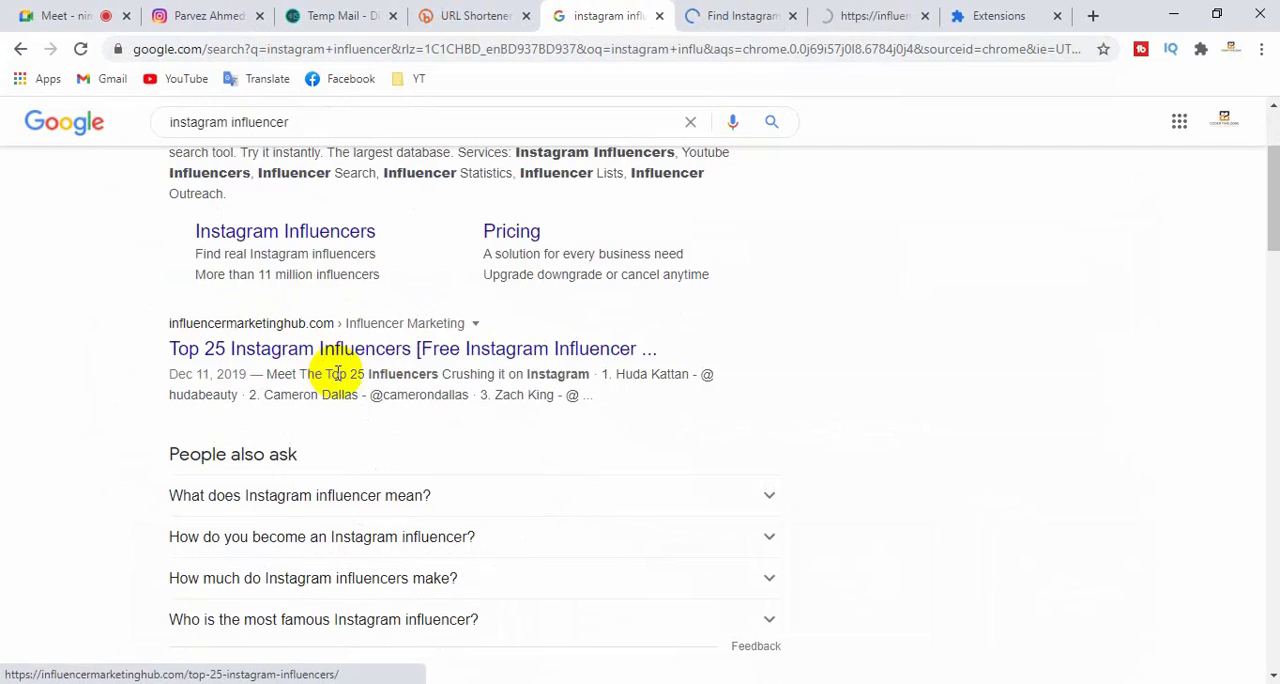
pyautogui.scroll(-4, 357, 372)
pyautogui.scroll(-1, 329, 363)
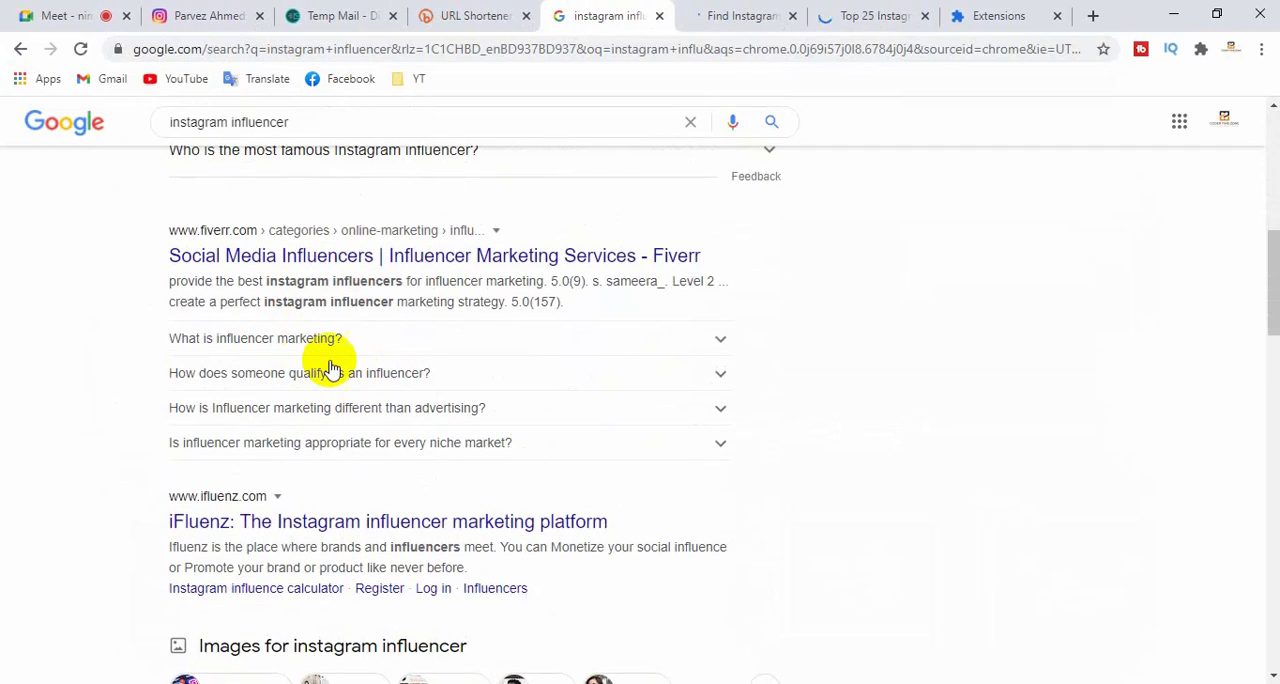
pyautogui.scroll(-2, 337, 363)
# - Look through Heepsy's page on finding Instagram influencers, covering discovery filters, audience metrics, outreach lists and verified influencers
pyautogui.click(698, 20)
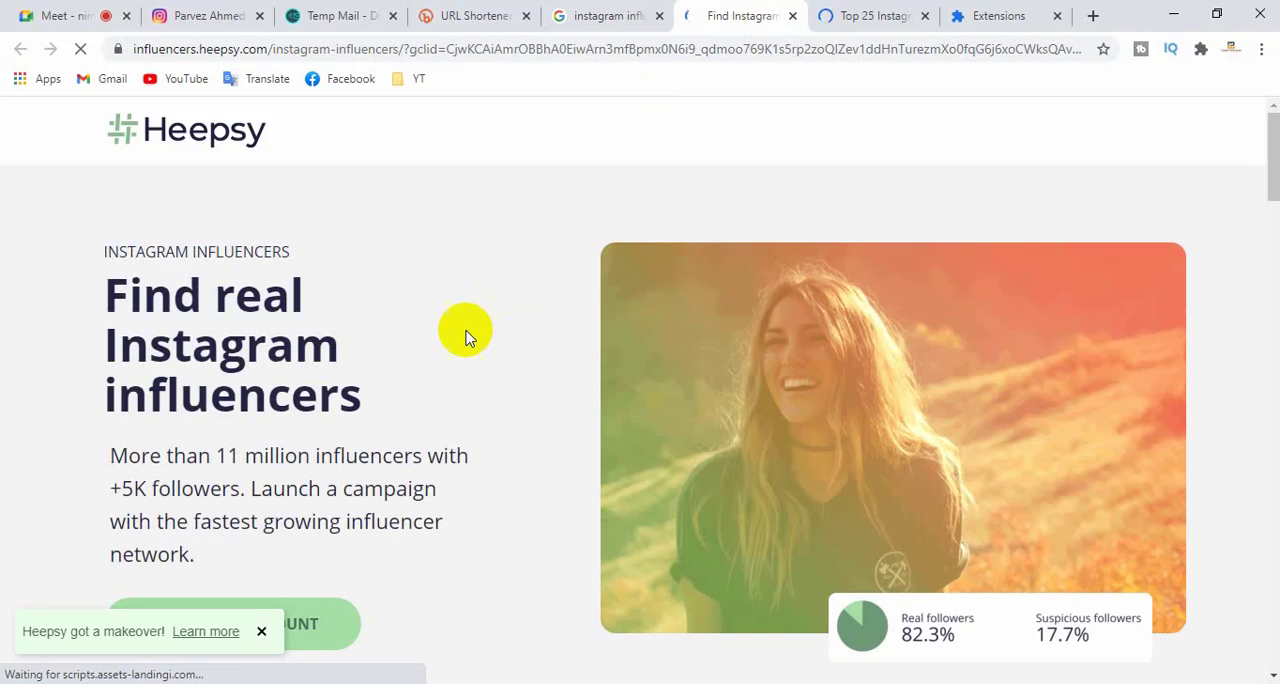
pyautogui.scroll(-3, 465, 333)
pyautogui.scroll(3, 464, 333)
pyautogui.moveTo(272, 131); pyautogui.dragTo(168, 127)
pyautogui.scroll(-1, 575, 356)
pyautogui.scroll(-10, 575, 365)
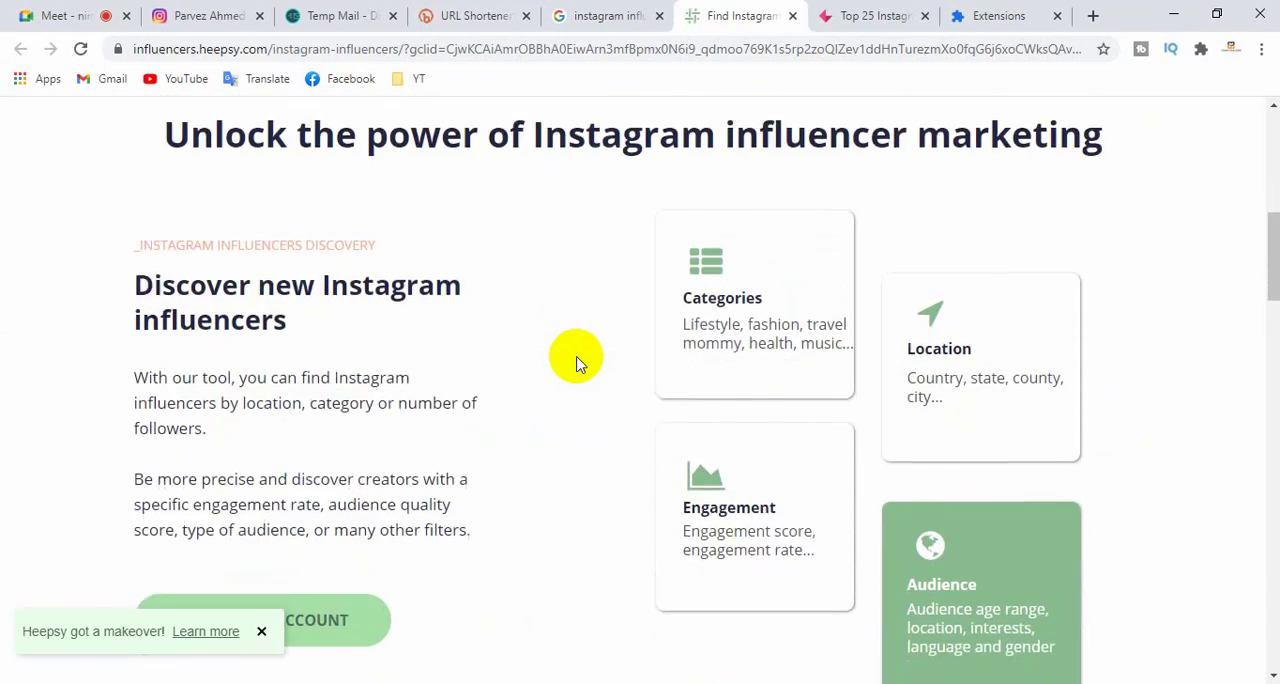
pyautogui.scroll(-4, 573, 374)
pyautogui.scroll(4, 571, 371)
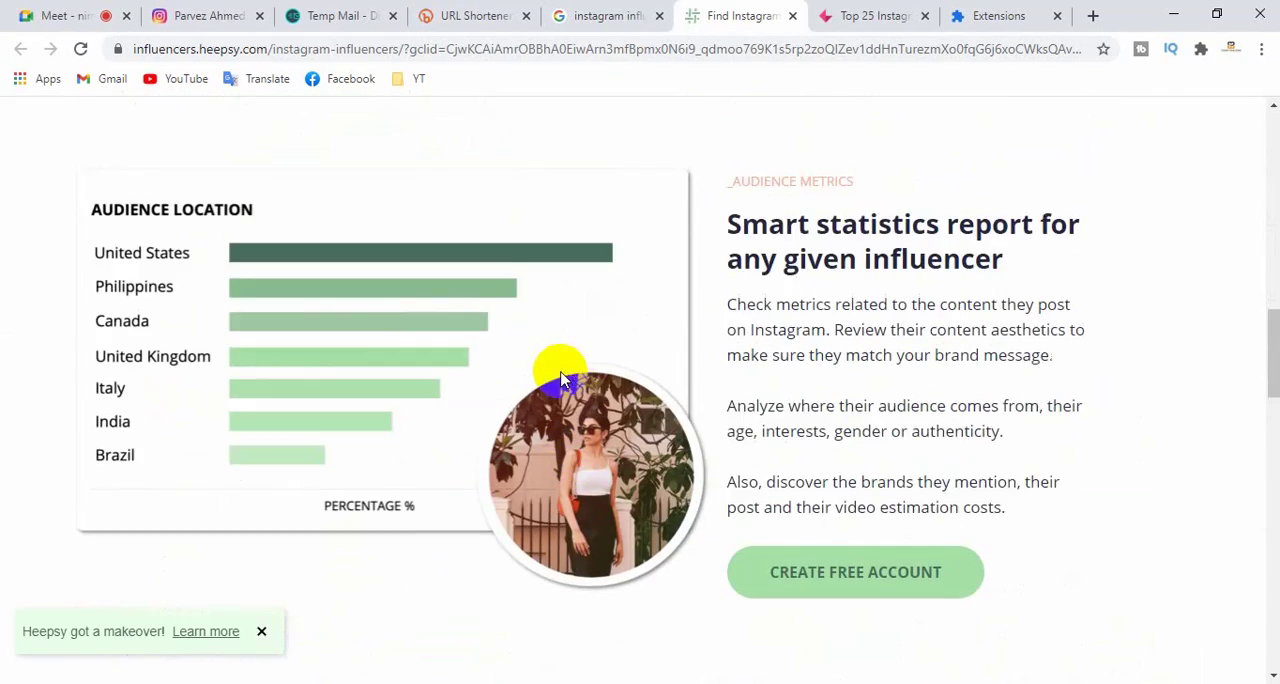
pyautogui.scroll(-6, 545, 364)
pyautogui.scroll(-1, 555, 371)
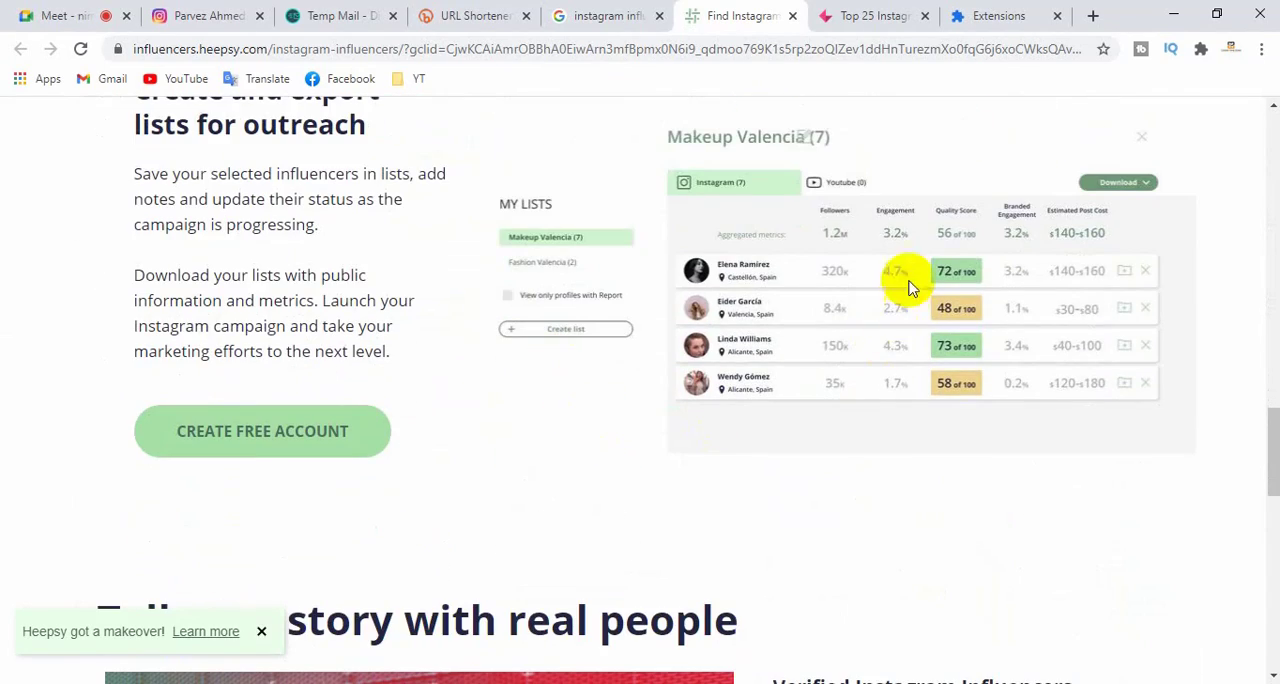
pyautogui.scroll(-7, 714, 409)
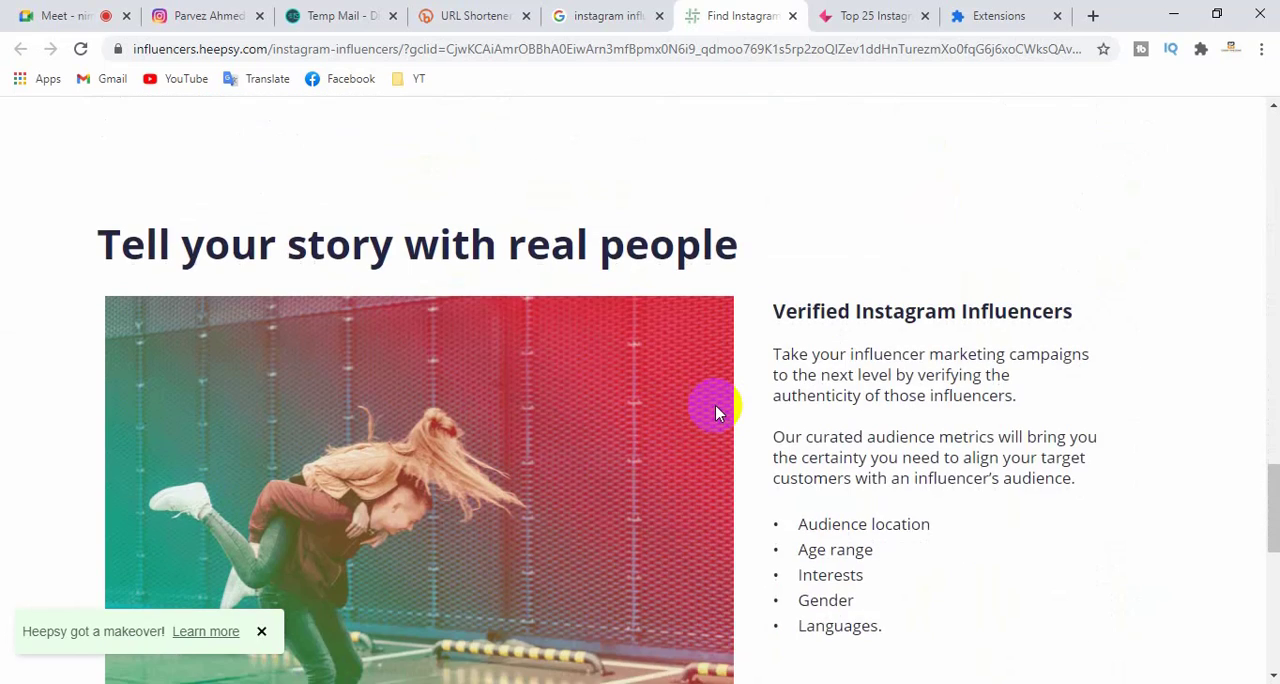
pyautogui.scroll(-5, 705, 405)
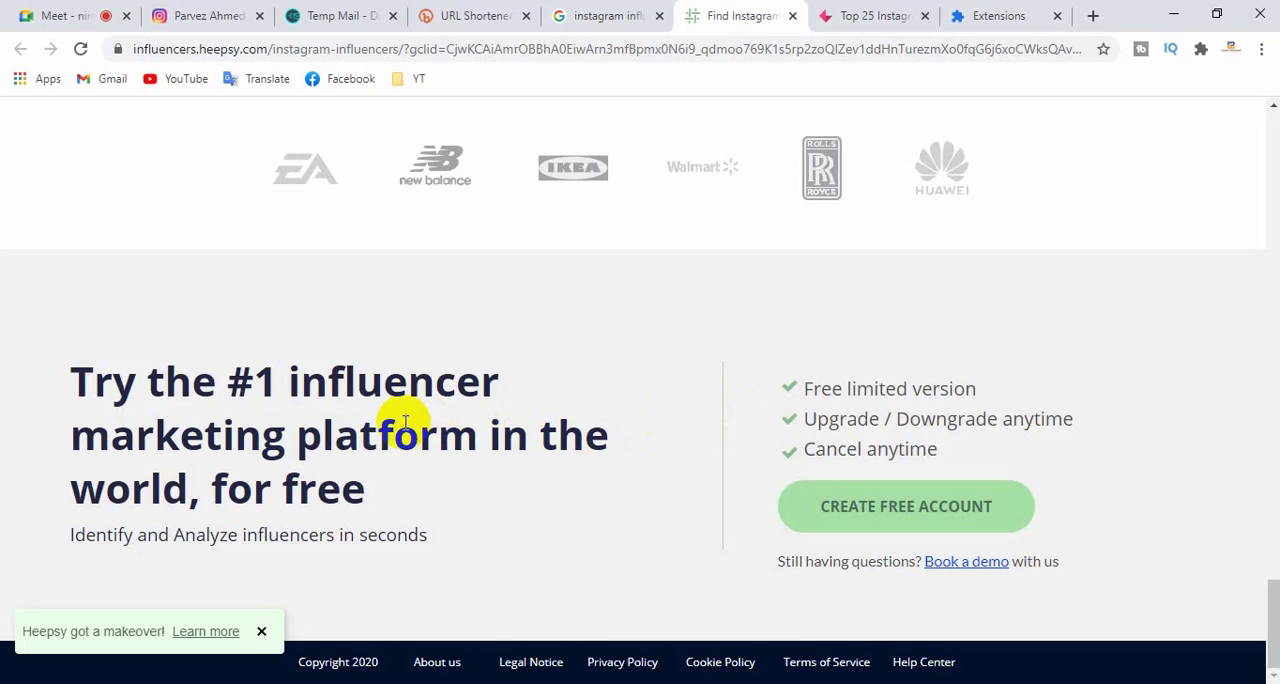
# - Highlight the influencer platform heading at the end of the Heepsy page and review the sections back up to the introduction
pyautogui.moveTo(290, 382); pyautogui.dragTo(500, 393)
pyautogui.click(505, 400)
pyautogui.scroll(4, 500, 417)
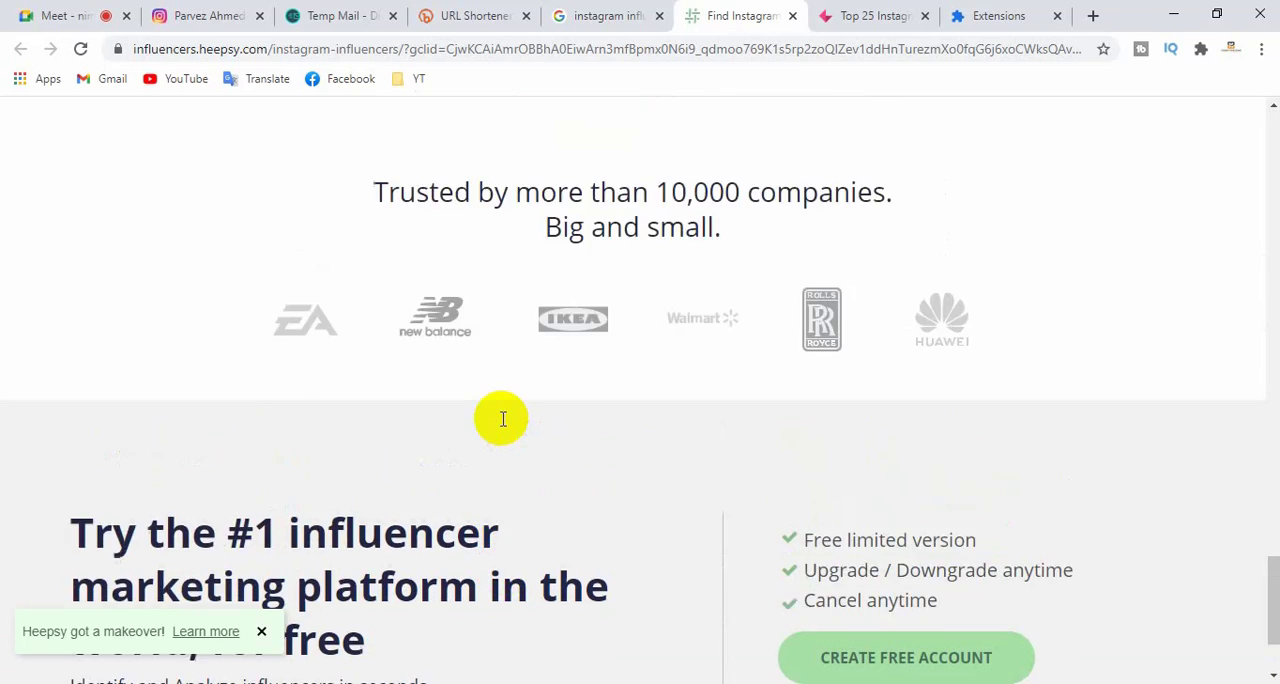
pyautogui.scroll(4, 496, 417)
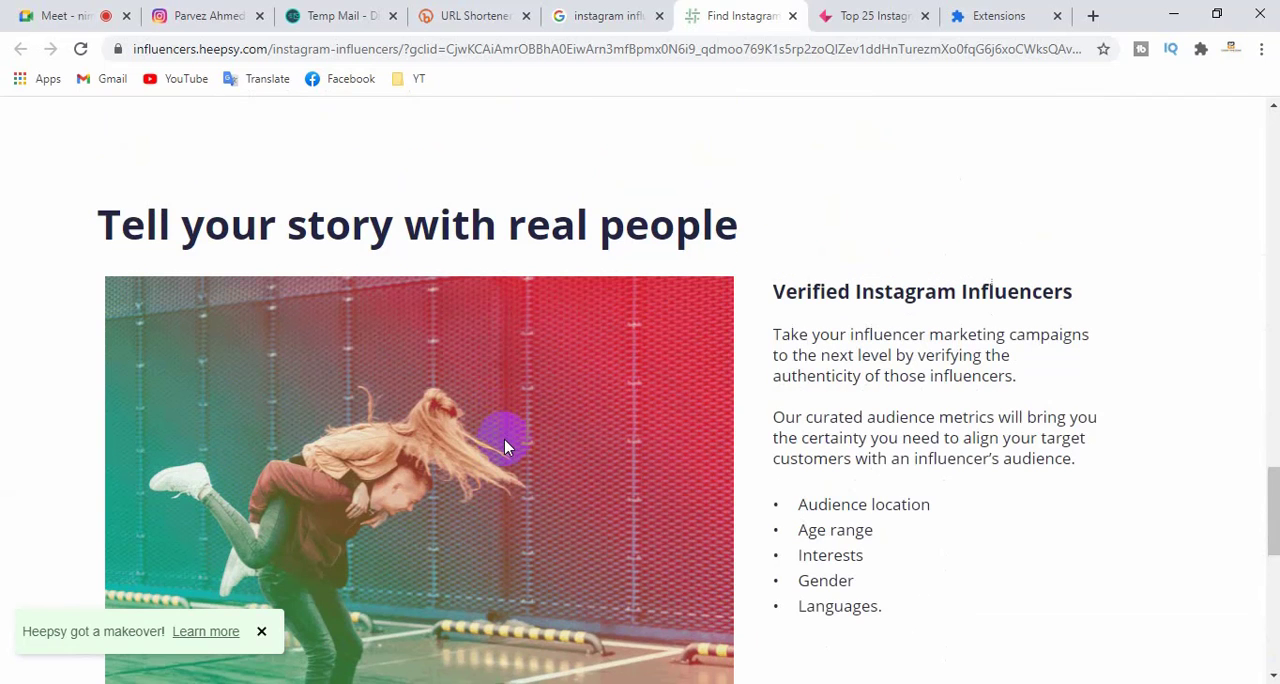
pyautogui.scroll(4, 541, 448)
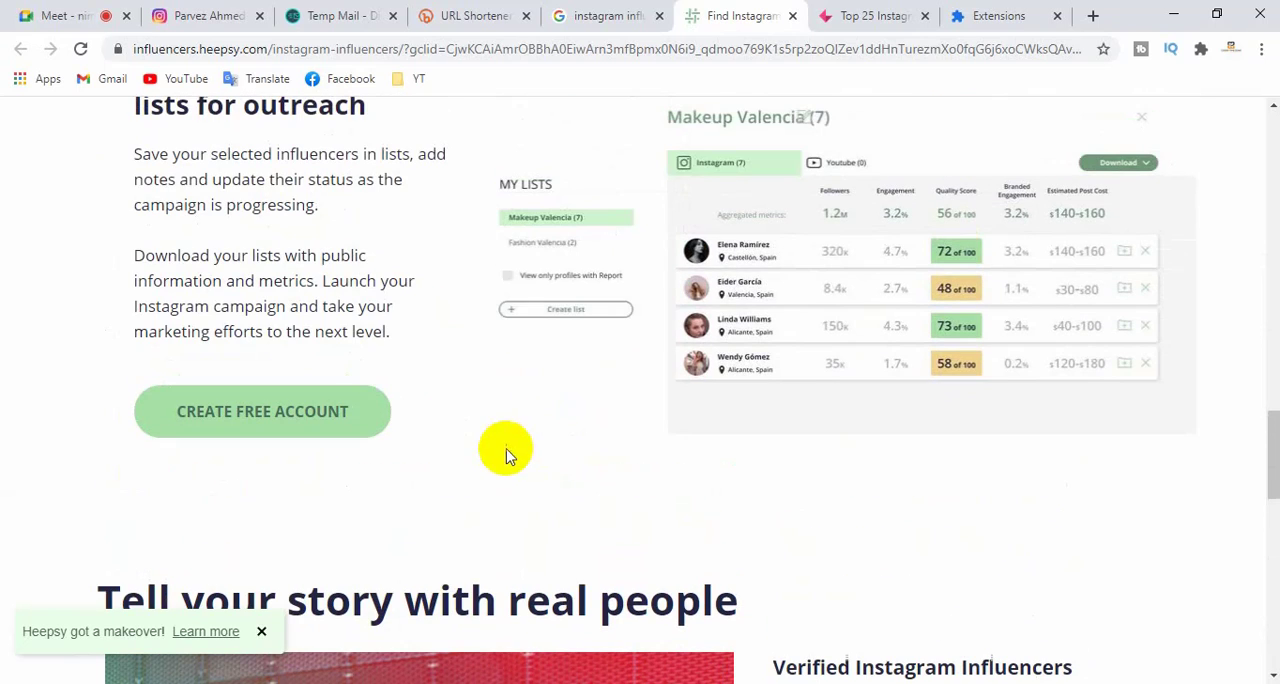
pyautogui.scroll(1, 620, 460)
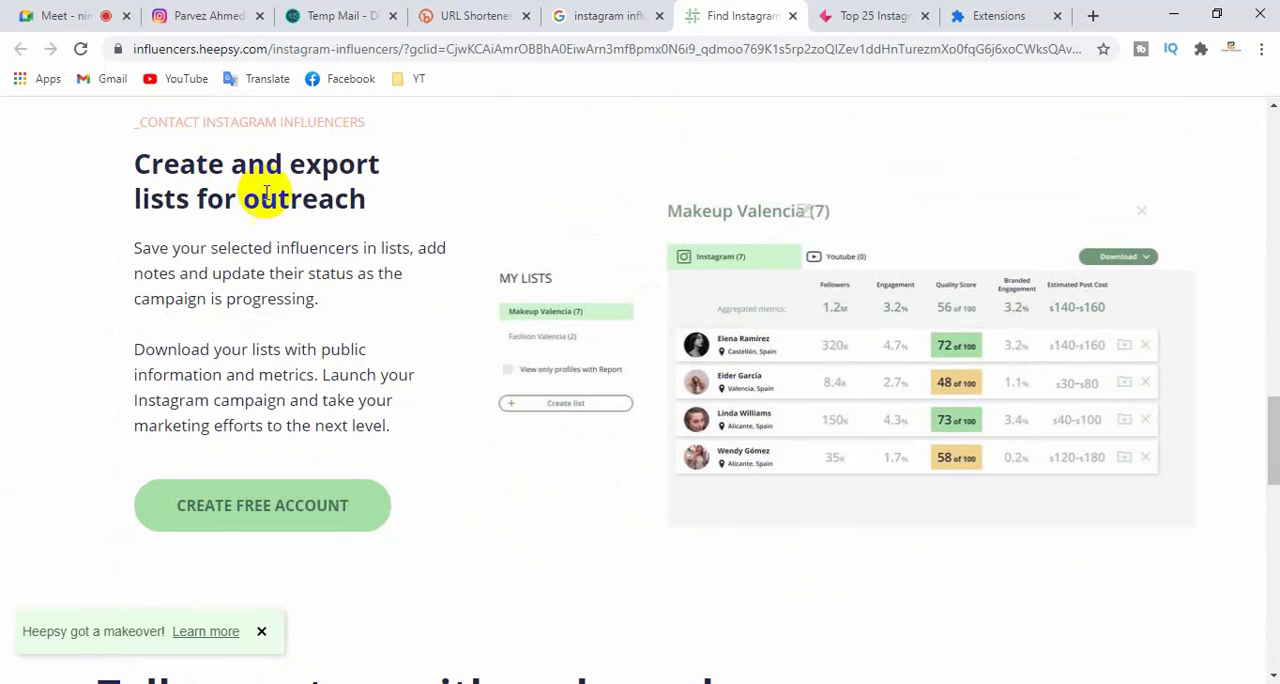
pyautogui.scroll(1, 330, 358)
pyautogui.scroll(1, 330, 360)
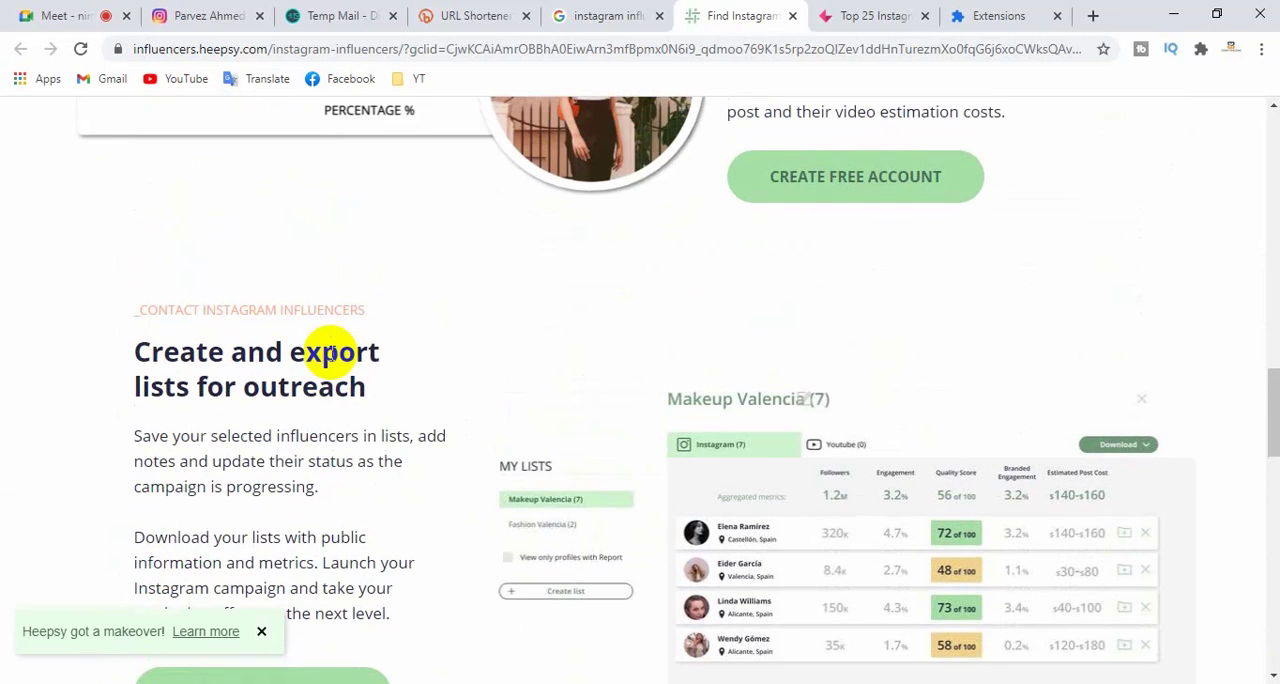
pyautogui.scroll(2, 345, 355)
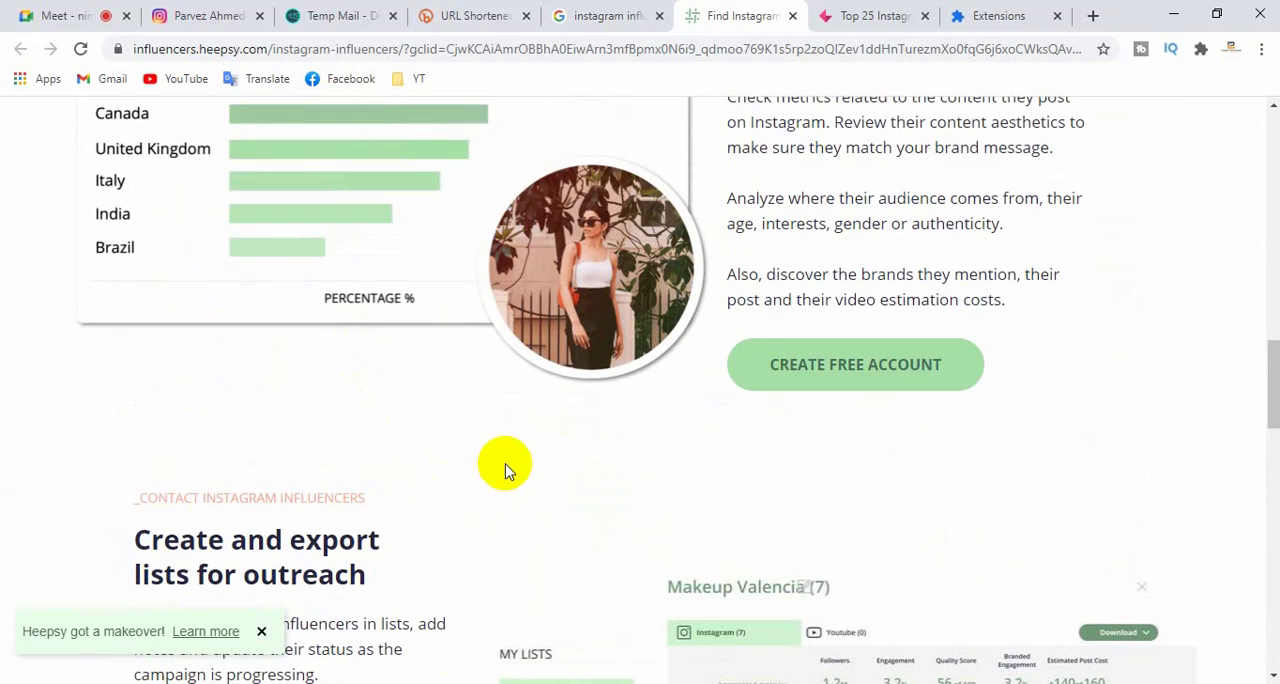
pyautogui.scroll(1, 505, 465)
pyautogui.scroll(5, 503, 467)
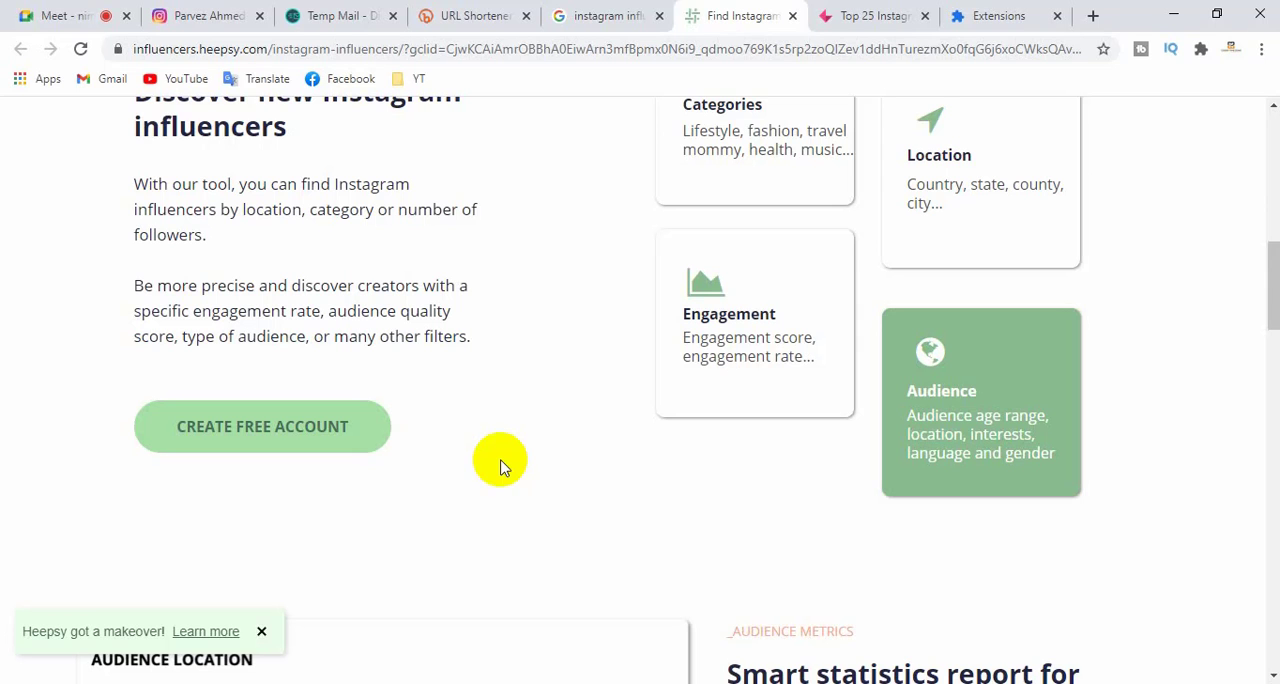
pyautogui.scroll(2, 503, 467)
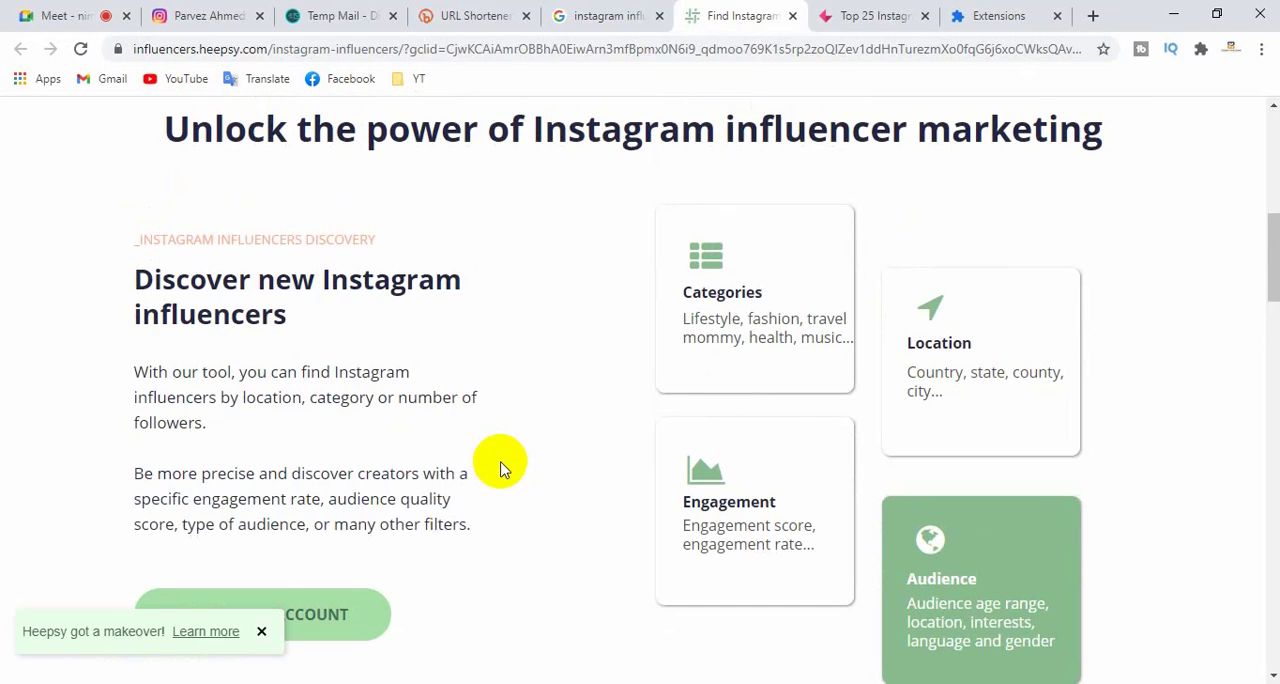
pyautogui.scroll(2, 503, 467)
pyautogui.scroll(2, 503, 467)
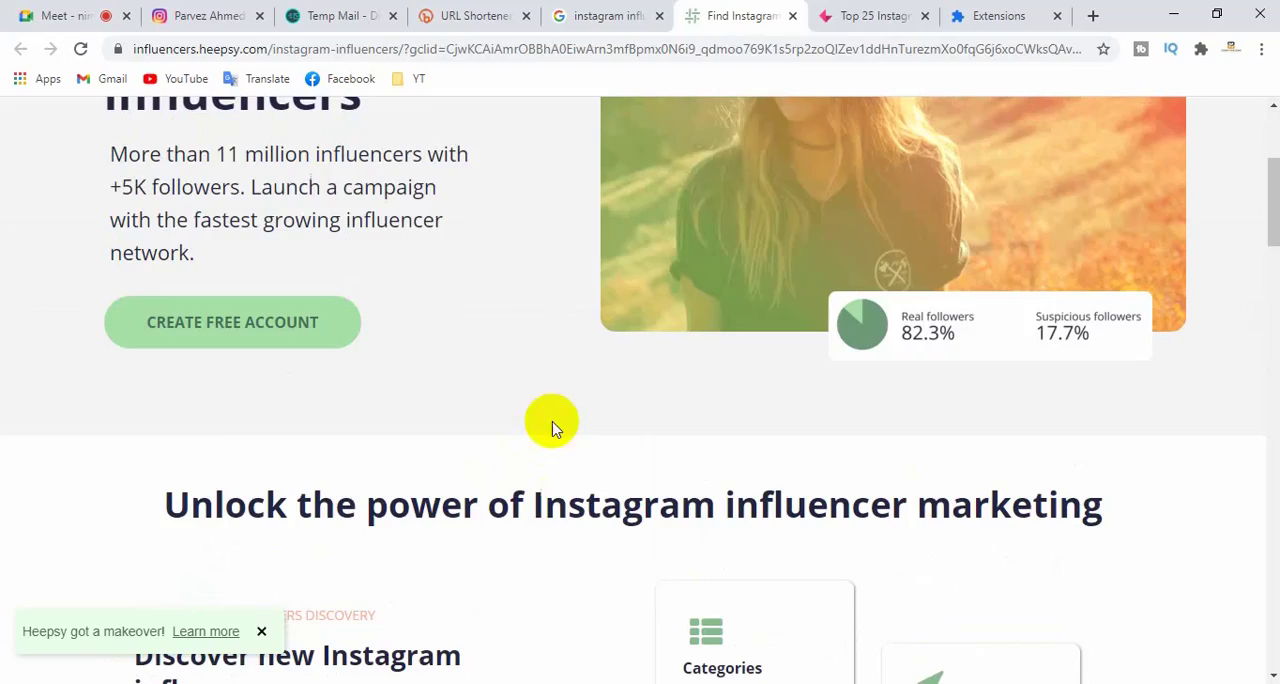
# - Open the Top 25 Instagram Influencers article and examine its ranking by followers, engagement rate and authentic engagement
pyautogui.click(853, 14)
pyautogui.scroll(-6, 400, 423)
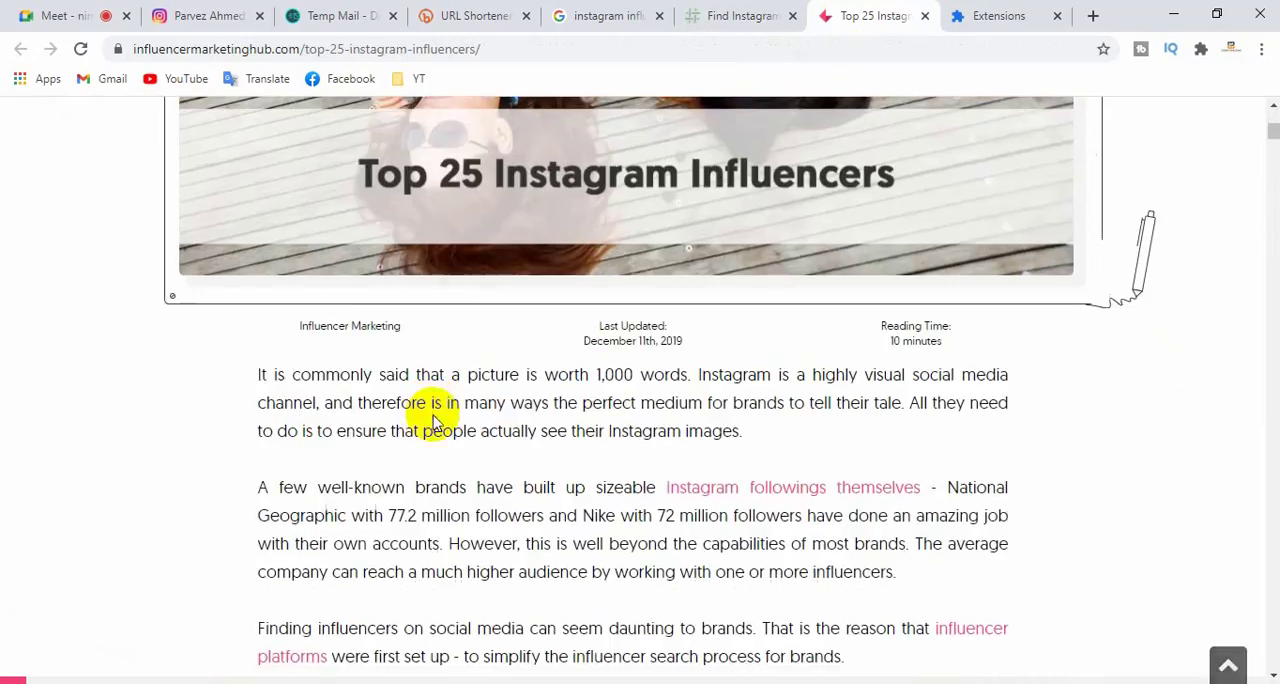
pyautogui.scroll(-4, 432, 423)
pyautogui.scroll(5, 500, 380)
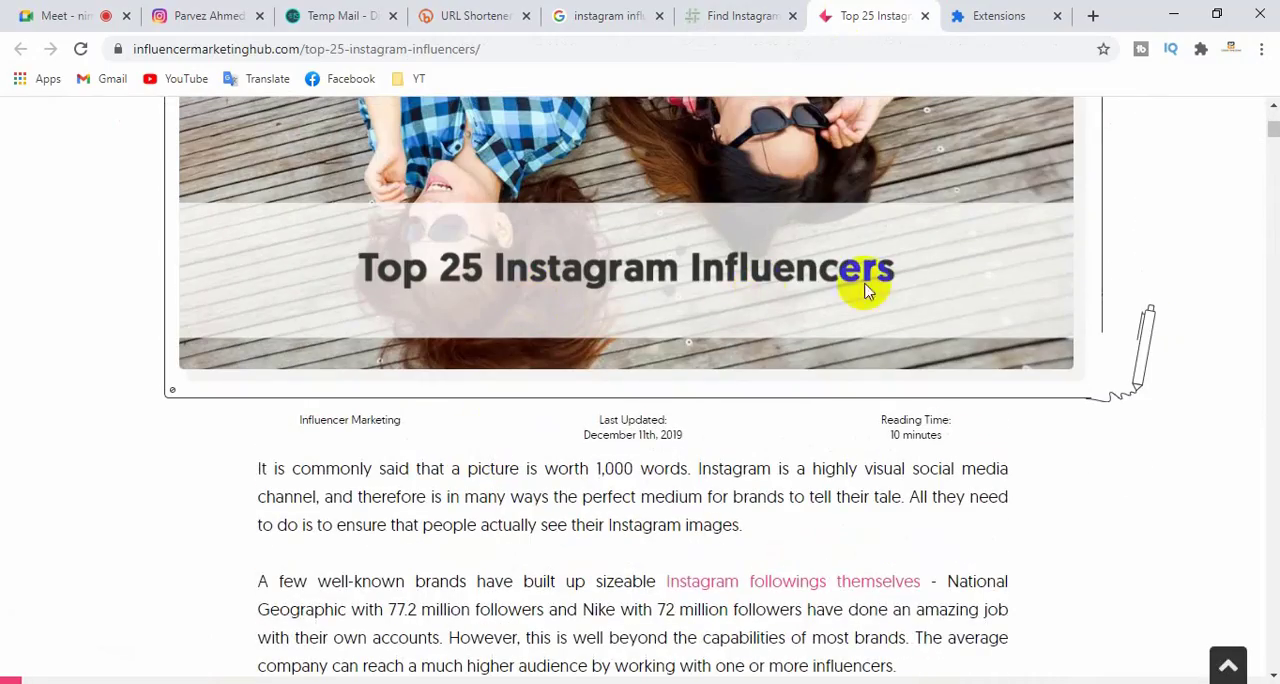
pyautogui.scroll(-10, 700, 480)
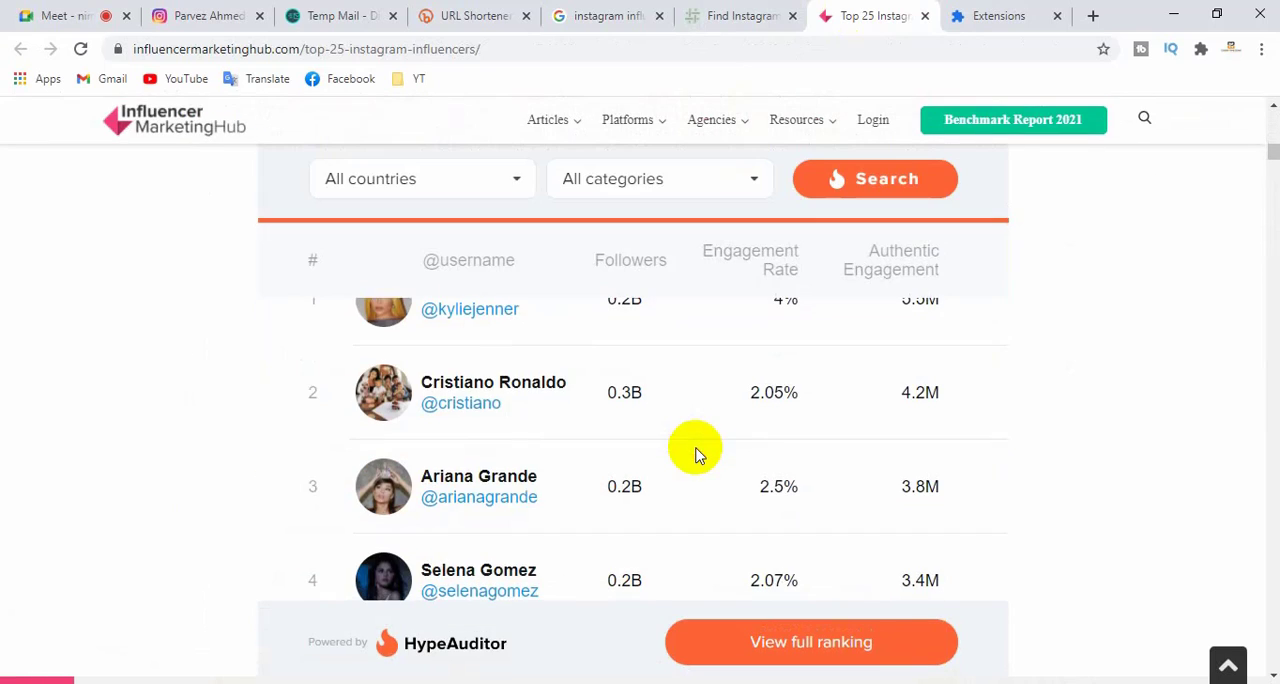
pyautogui.scroll(-10, 697, 453)
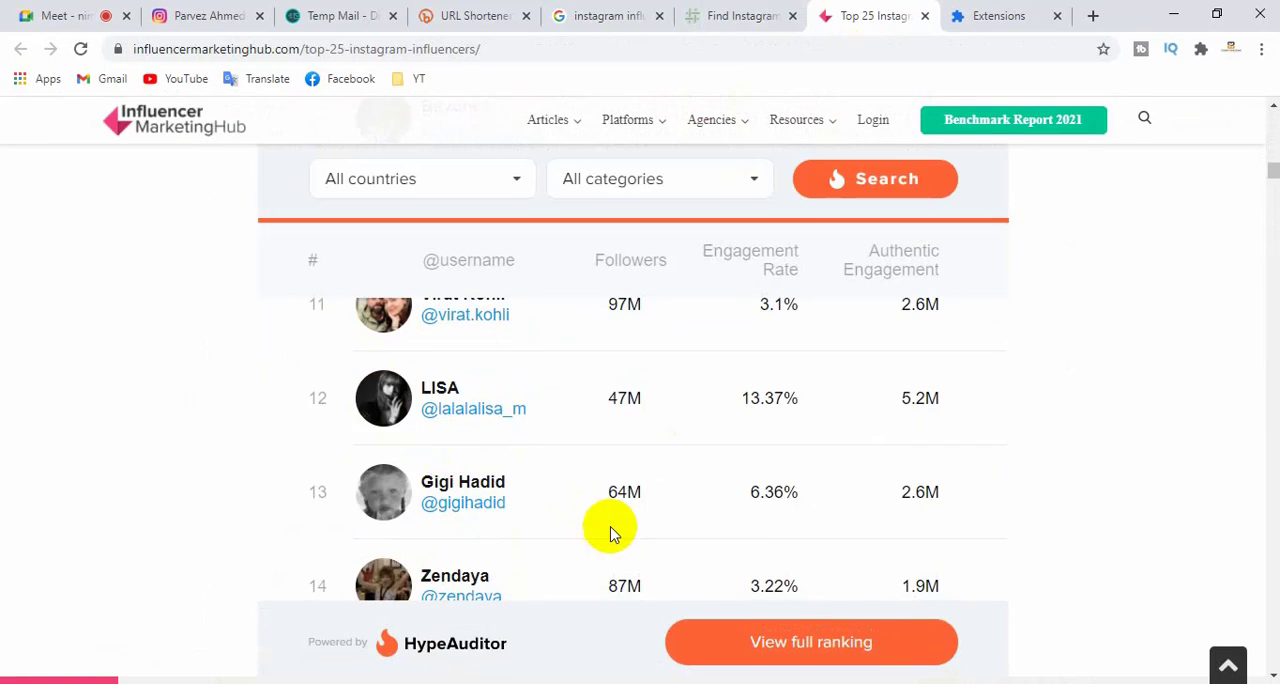
pyautogui.scroll(10, 610, 530)
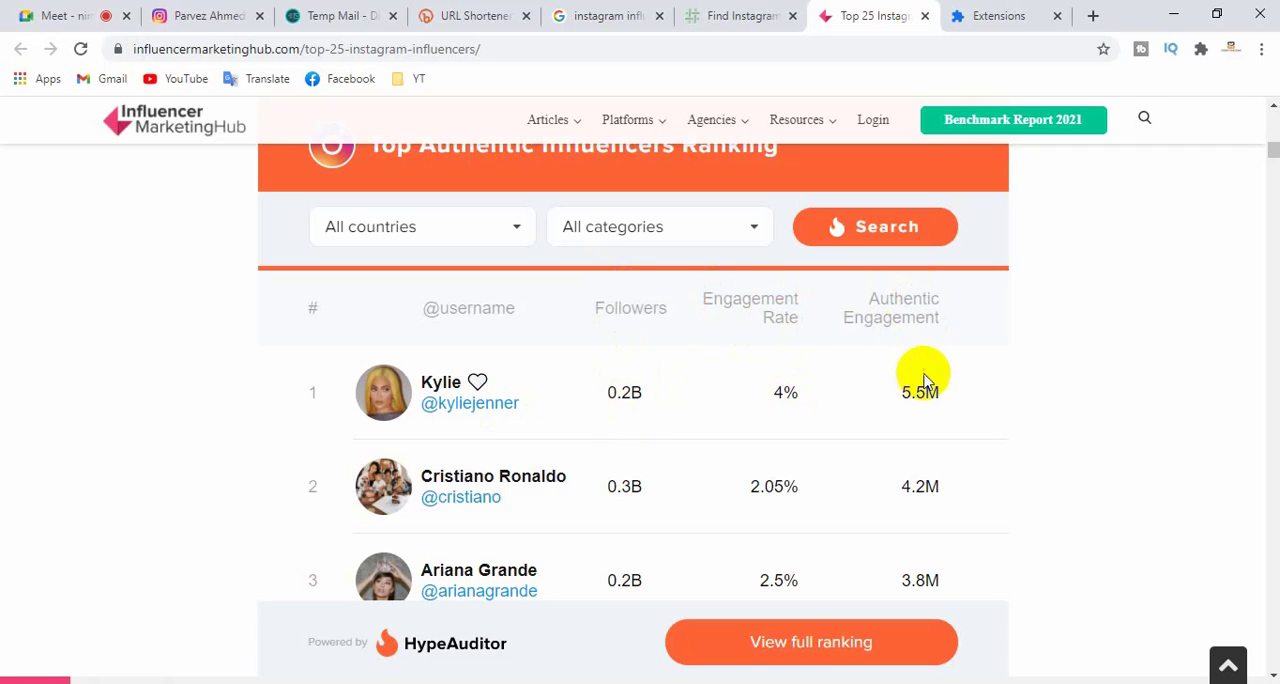
pyautogui.scroll(-5, 923, 455)
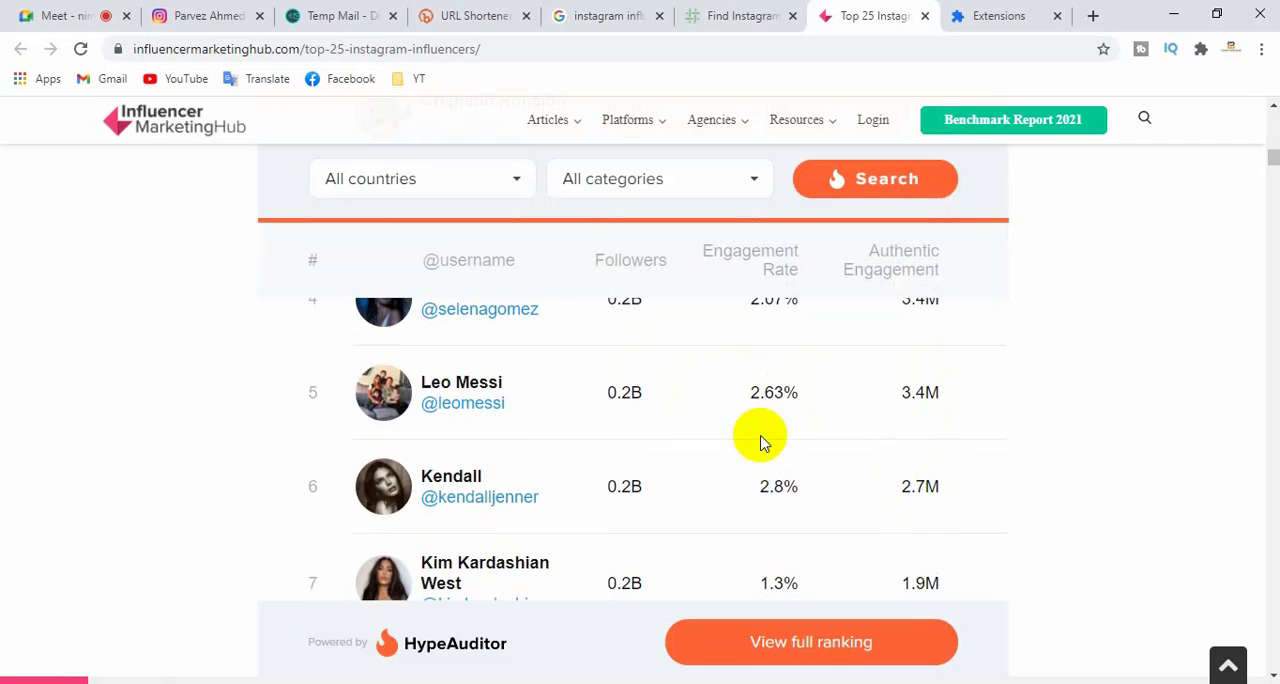
pyautogui.scroll(-10, 721, 457)
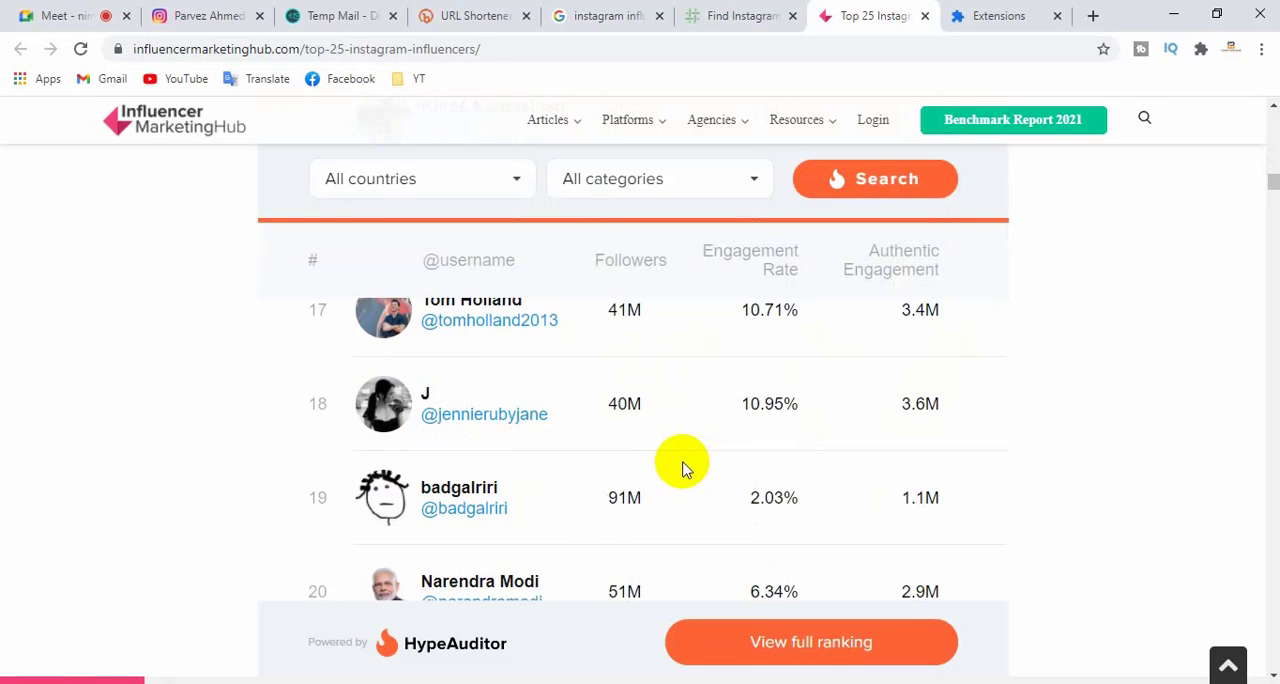
# - Look through the rest of the ranking, the Top 10 Instagrammers by Follower Count chart and the article's first influencer profiles
pyautogui.scroll(-4, 679, 471)
pyautogui.scroll(1, 677, 543)
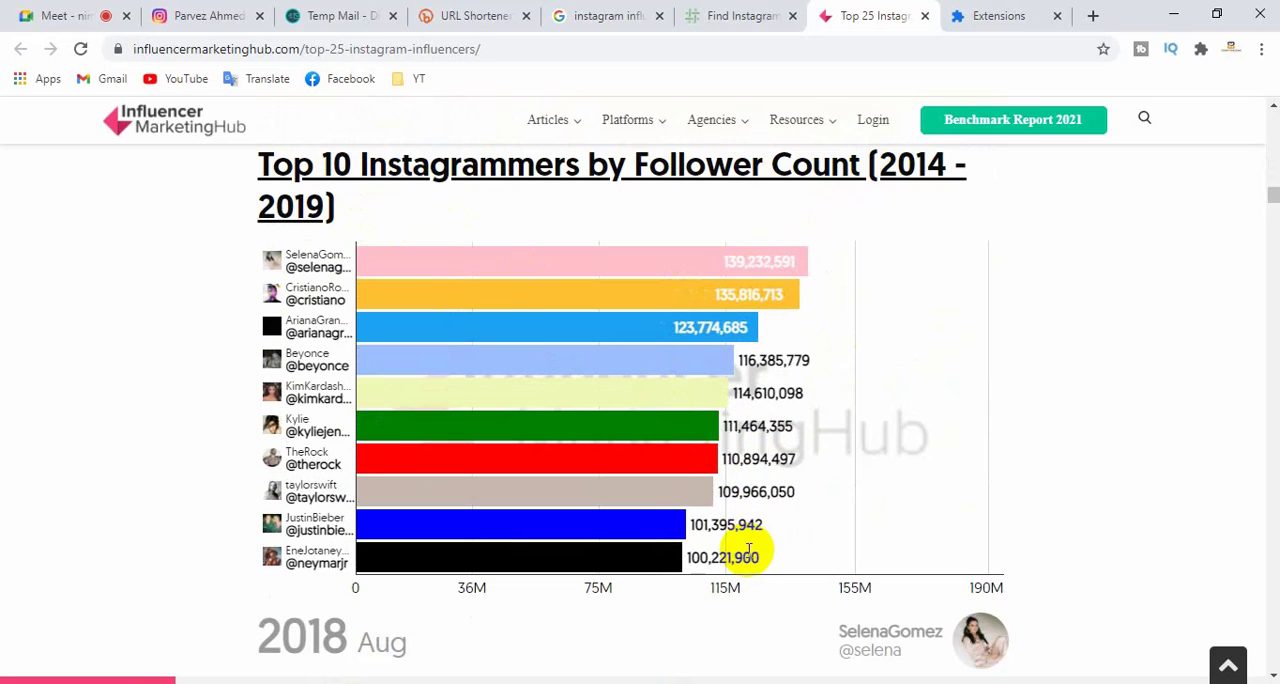
pyautogui.scroll(-1, 750, 546)
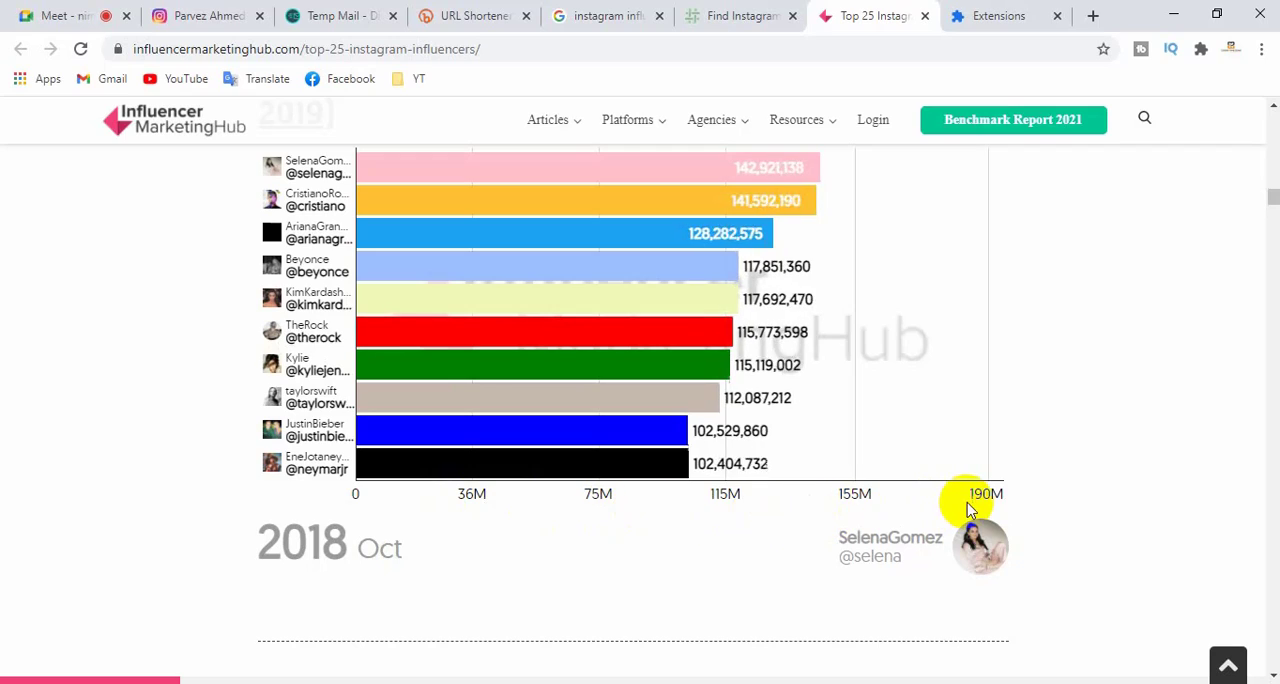
pyautogui.scroll(-14, 811, 510)
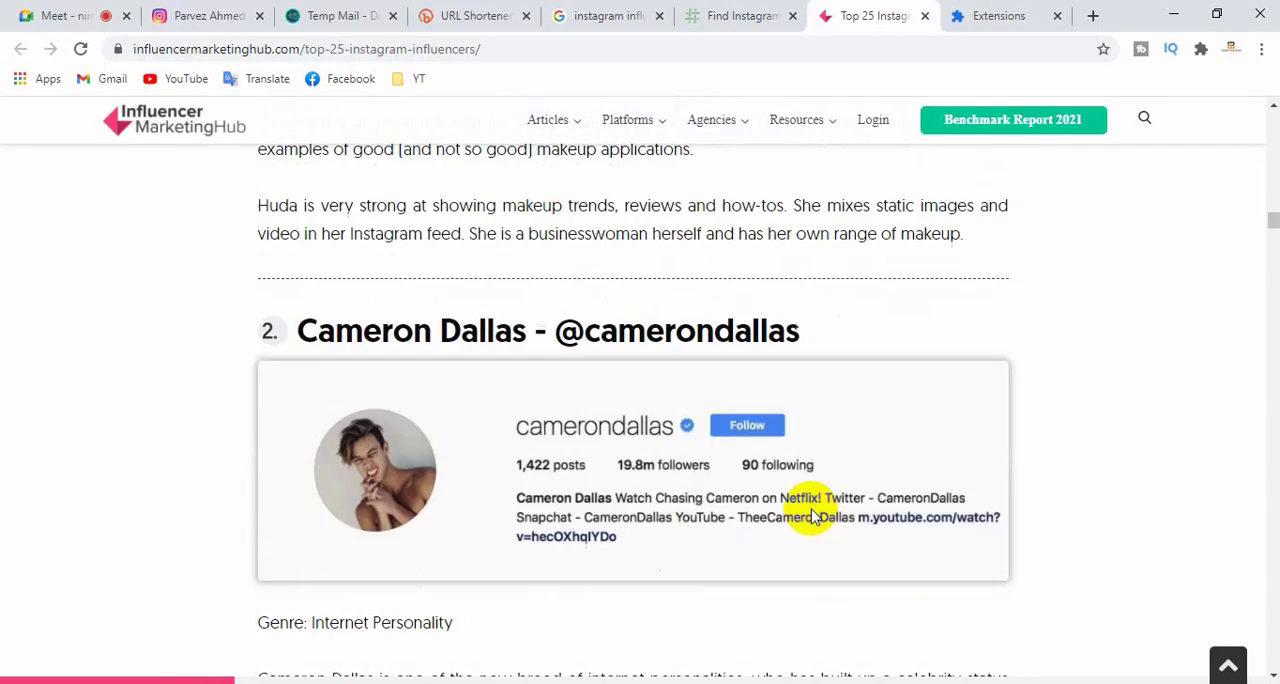
pyautogui.scroll(-3, 809, 510)
pyautogui.scroll(4, 757, 517)
pyautogui.scroll(-2, 737, 503)
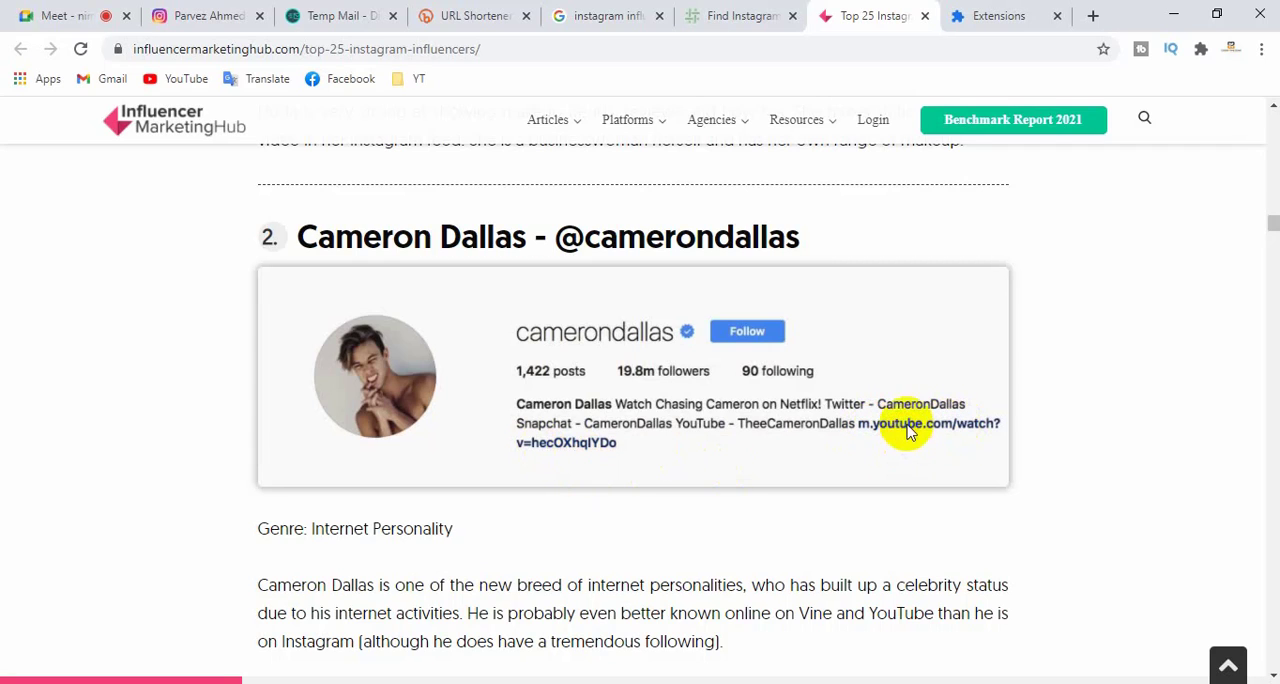
# - Review the article's influencer profiles from number 3 to number 8, including their genres, follower figures and descriptions
pyautogui.scroll(-8, 867, 457)
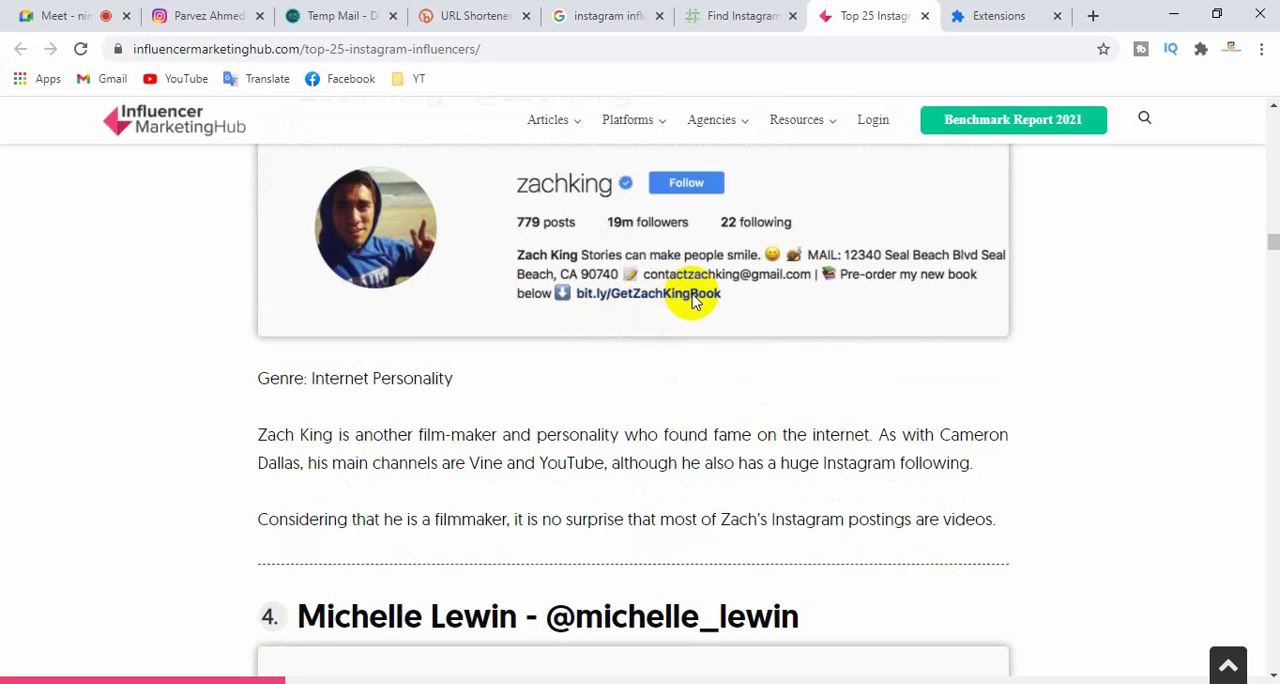
pyautogui.scroll(-5, 703, 323)
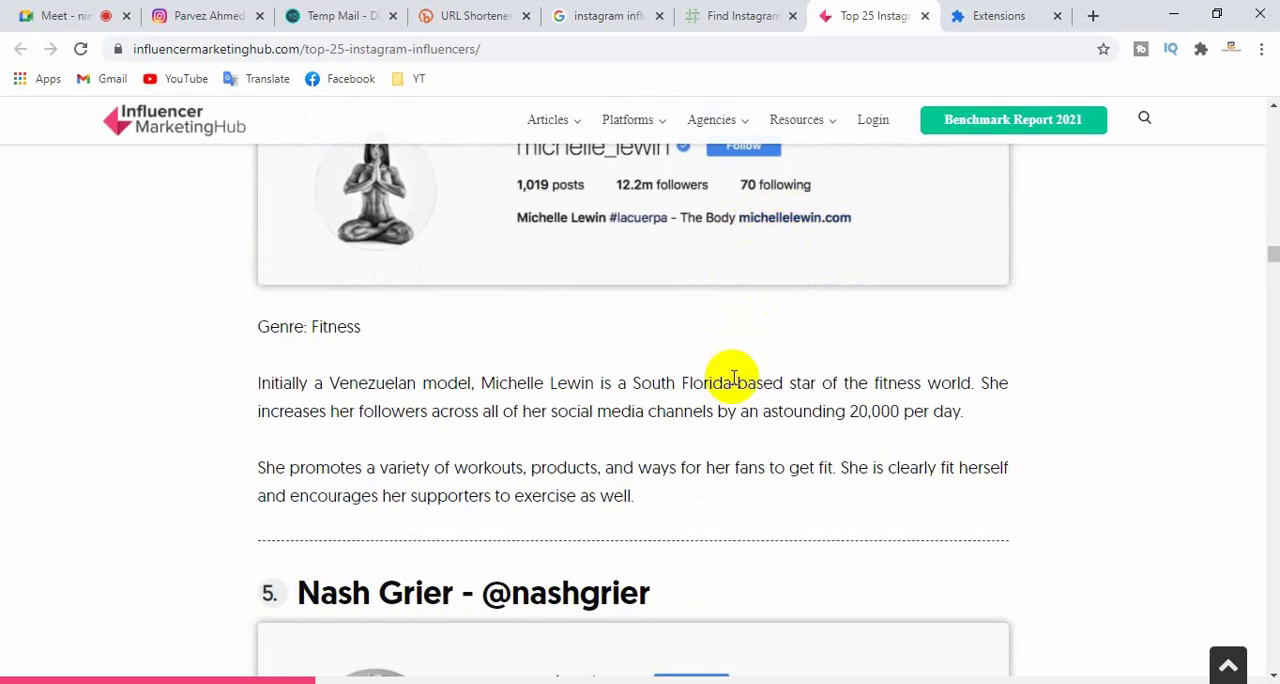
pyautogui.scroll(-5, 733, 385)
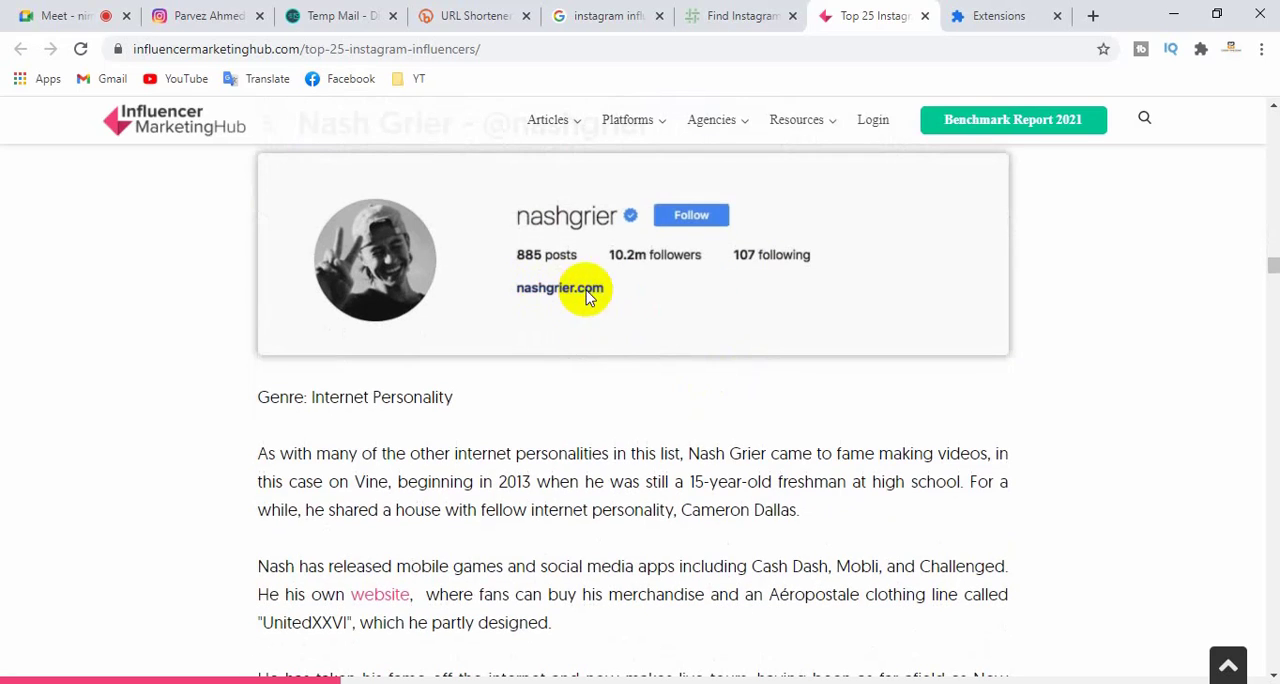
pyautogui.scroll(-5, 609, 323)
pyautogui.scroll(4, 614, 334)
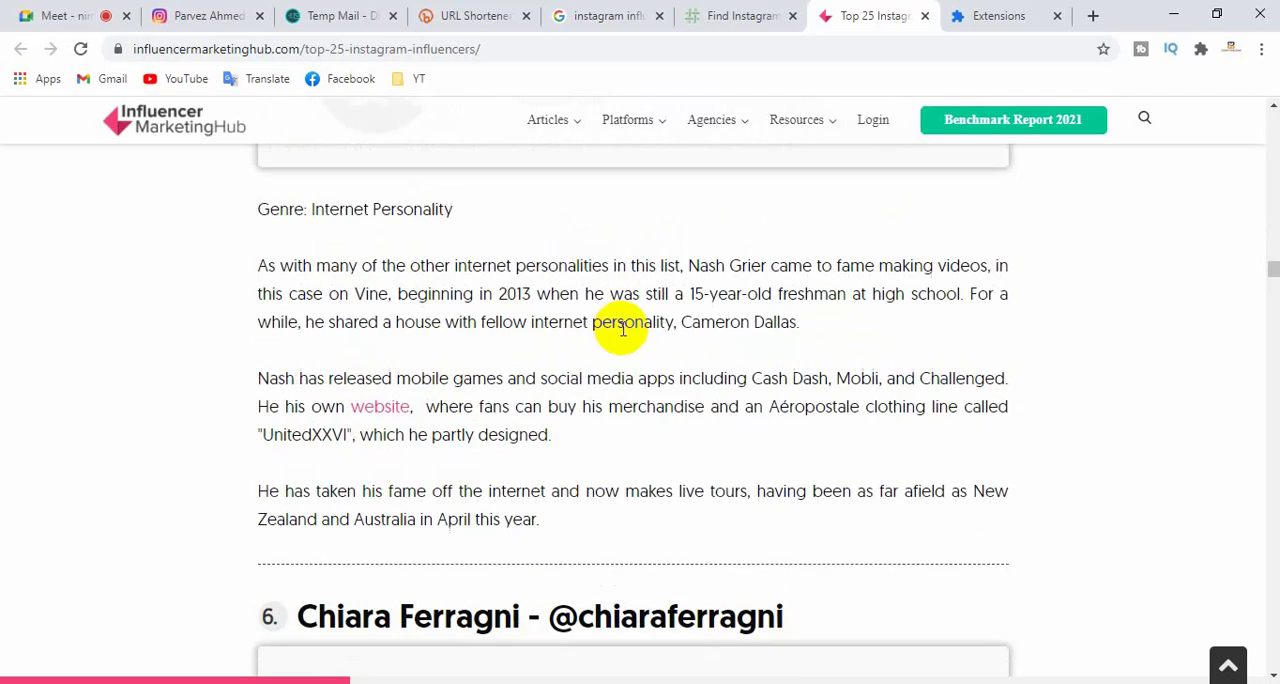
pyautogui.scroll(-6, 643, 449)
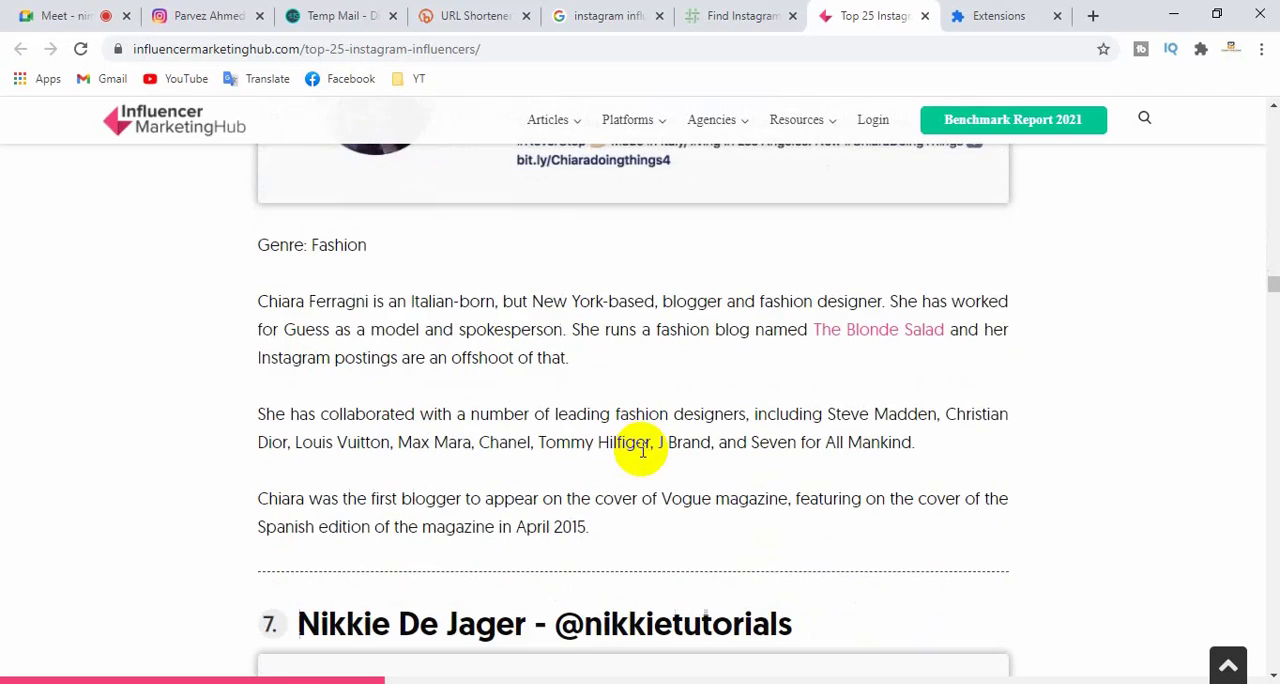
pyautogui.scroll(-3, 643, 449)
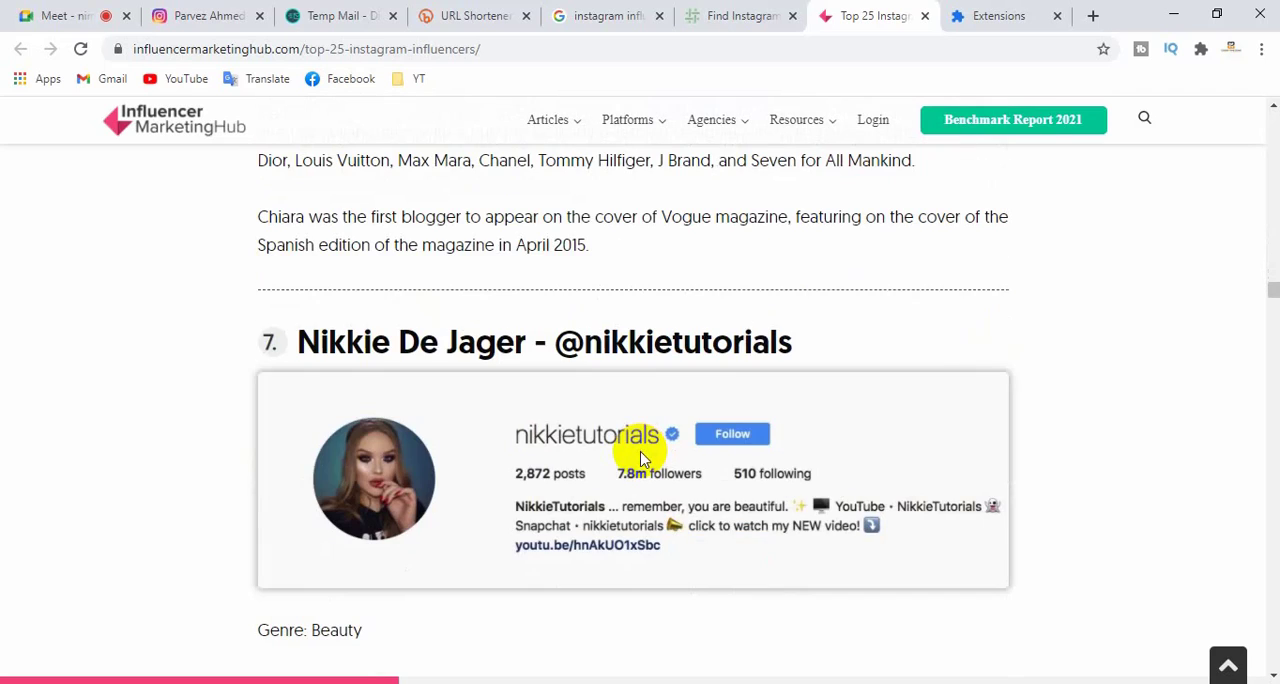
pyautogui.scroll(-10, 643, 458)
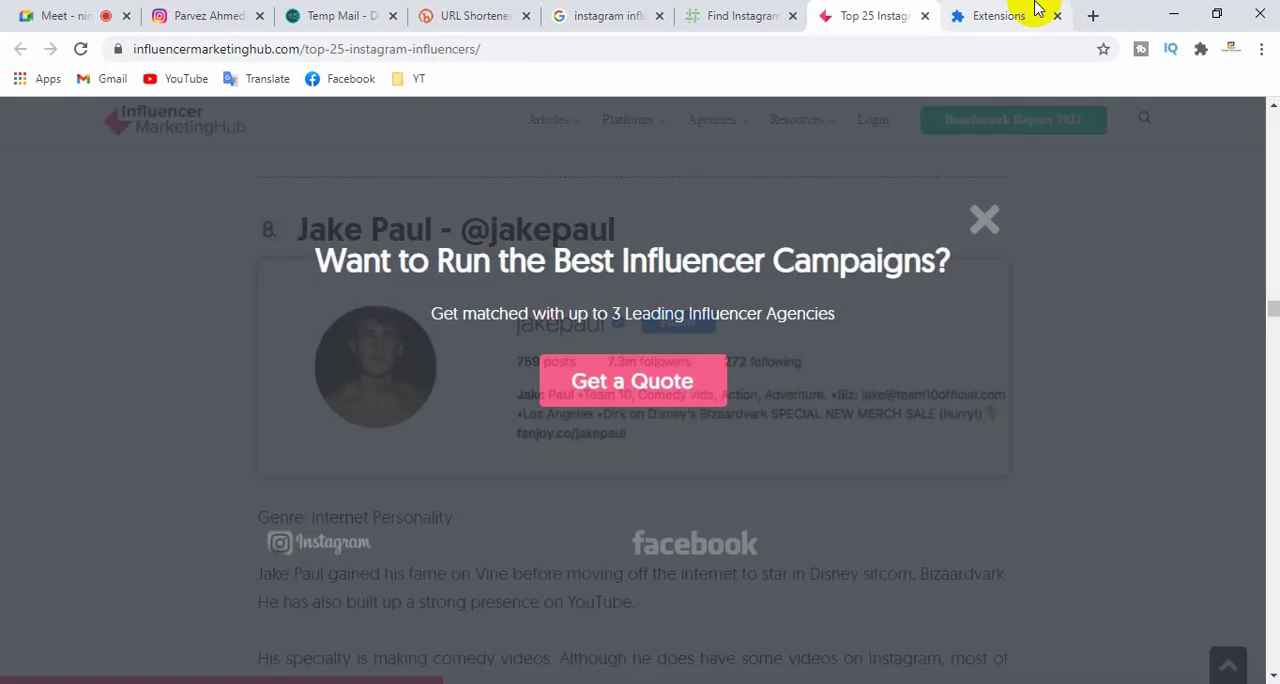
# - Load fiverr.com in place of the Extensions page
pyautogui.click(1030, 12)
pyautogui.click(422, 48)
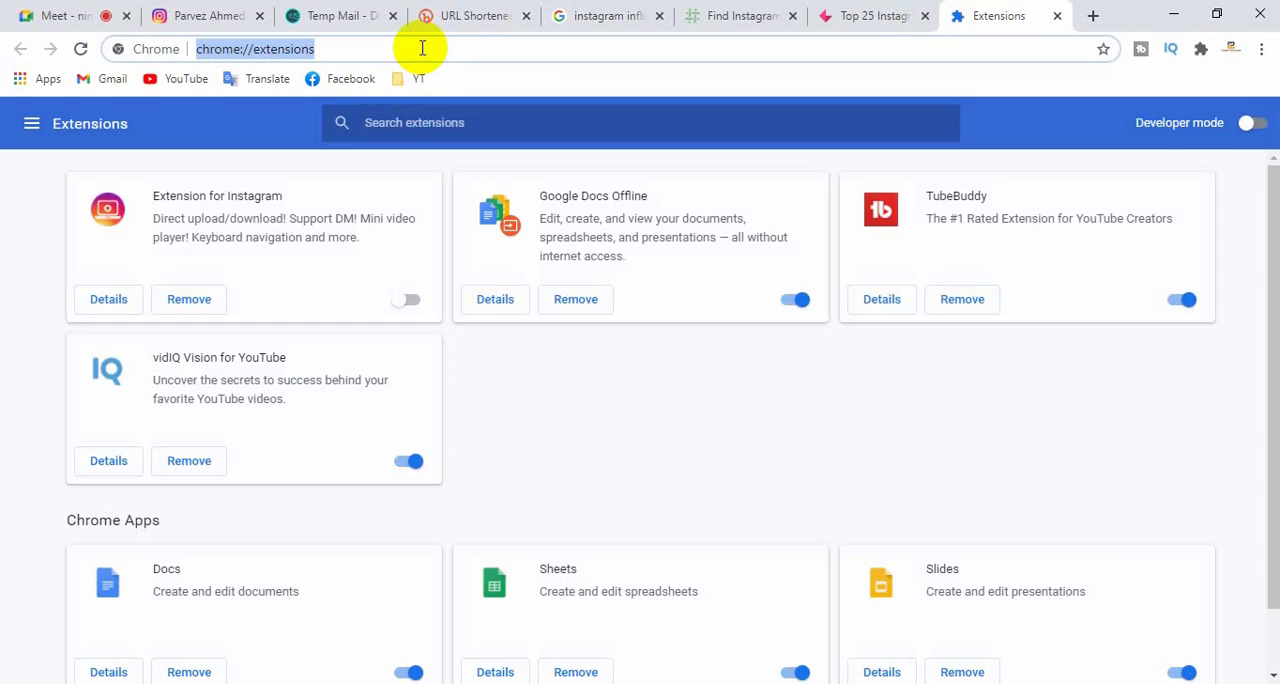
pyautogui.write('fiverr')
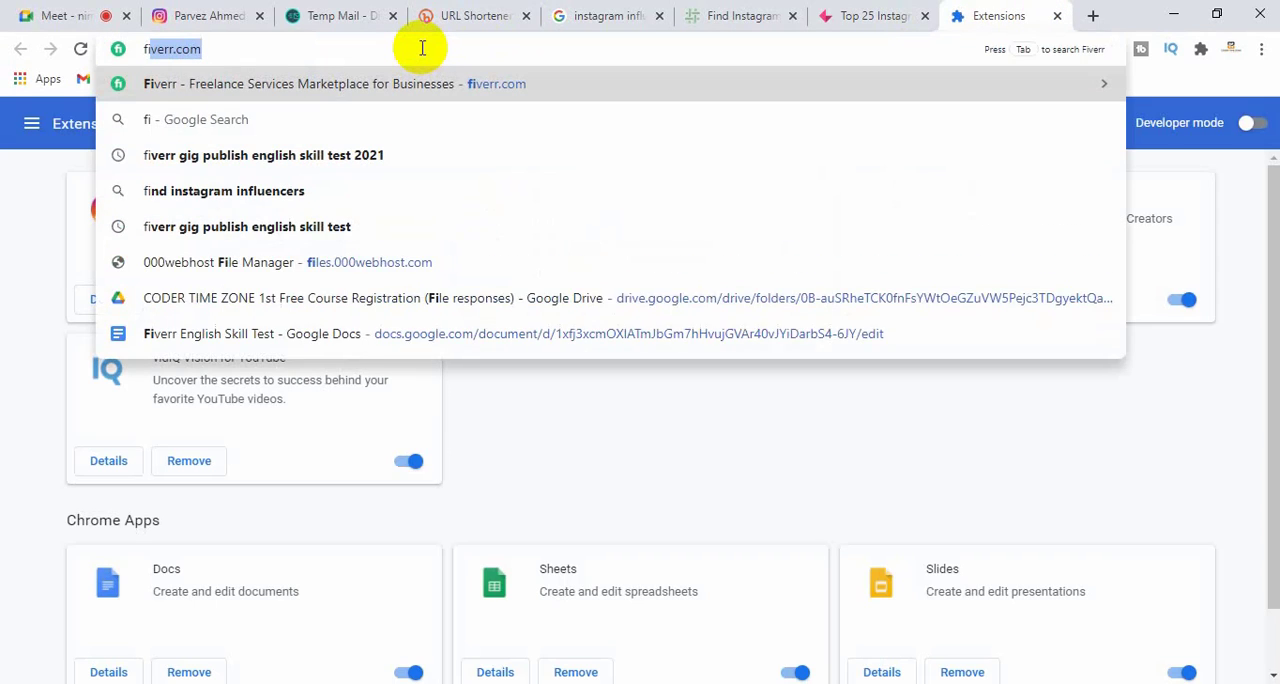
pyautogui.press('Return')
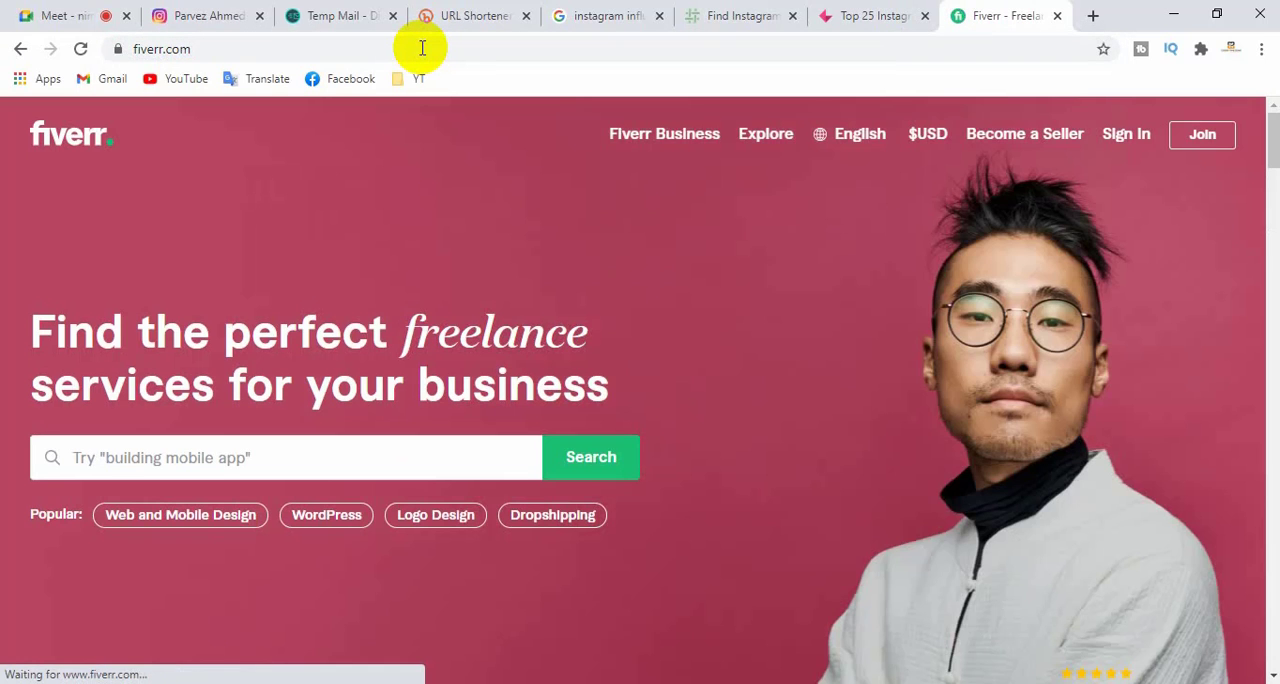
# - Search Fiverr for "instagram influencer" using the suggested service term
pyautogui.click(204, 456)
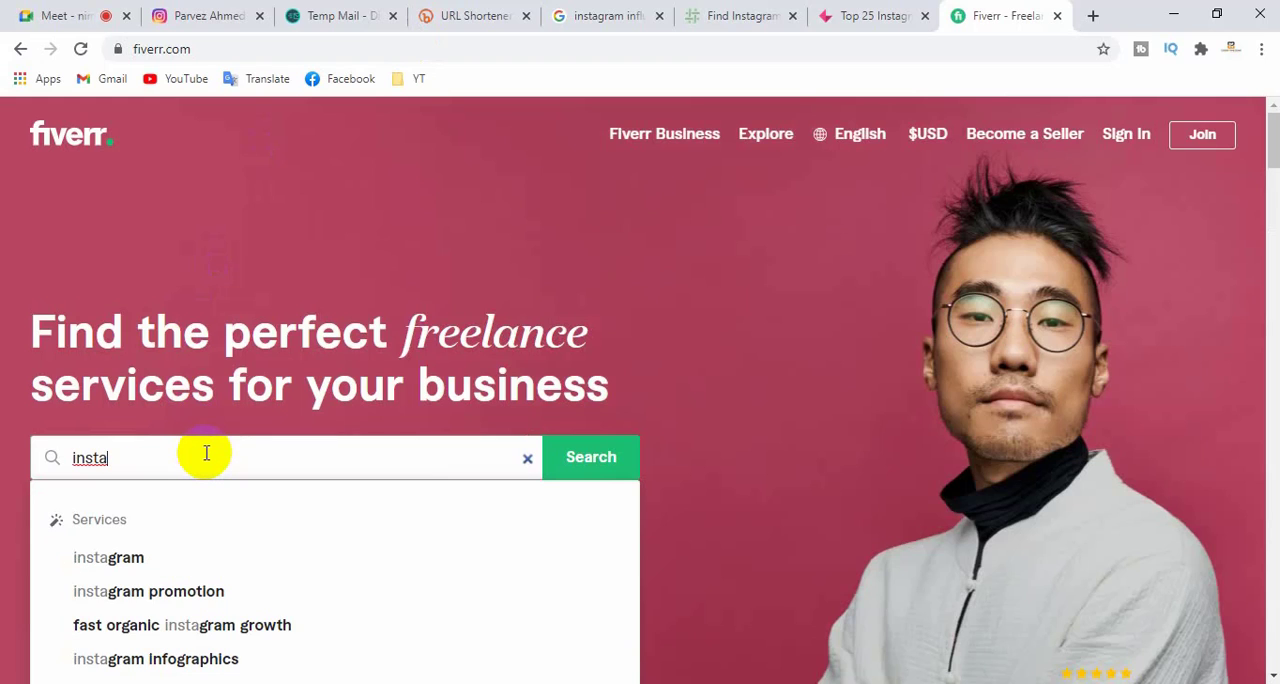
pyautogui.write('instafra')
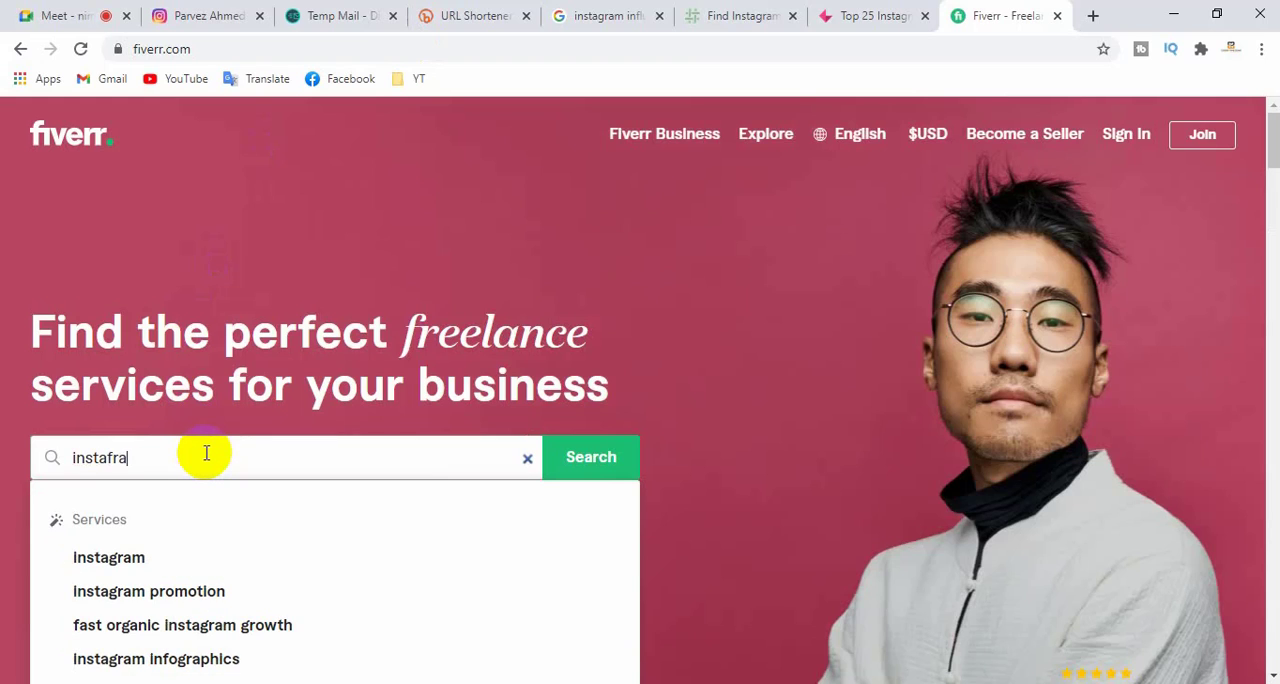
pyautogui.press('BackSpace')
pyautogui.press('BackSpace')
pyautogui.press('BackSpace')
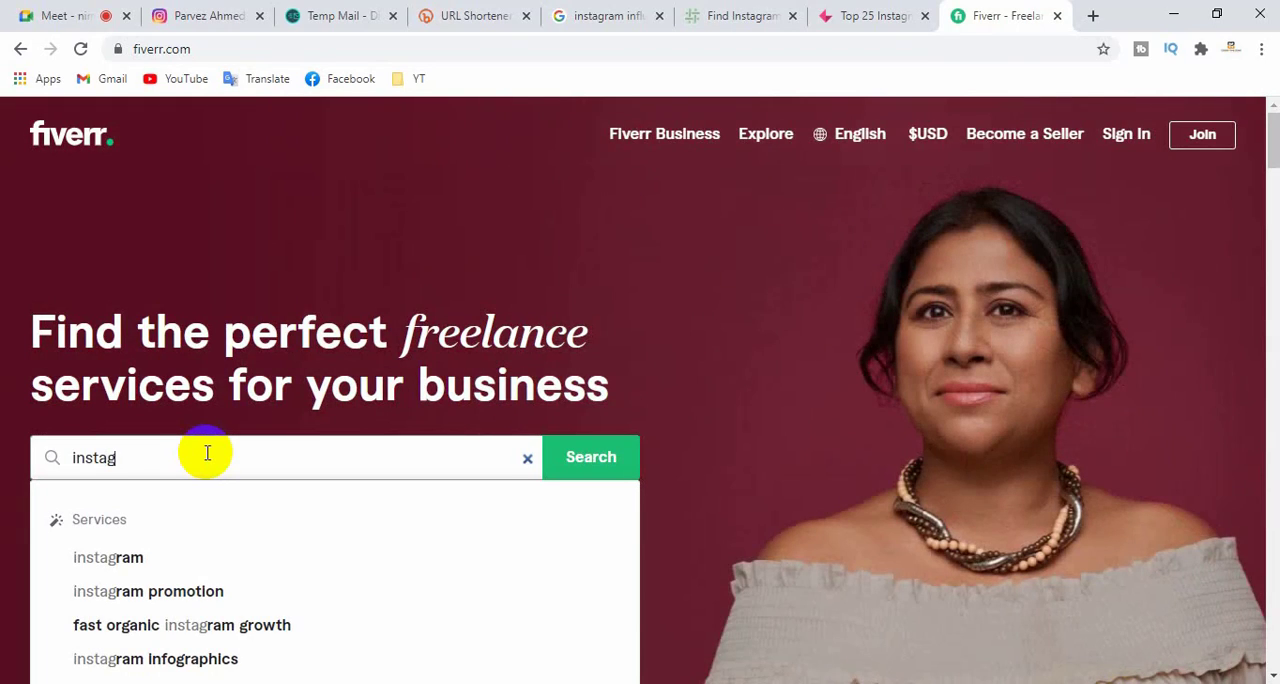
pyautogui.write('gram in')
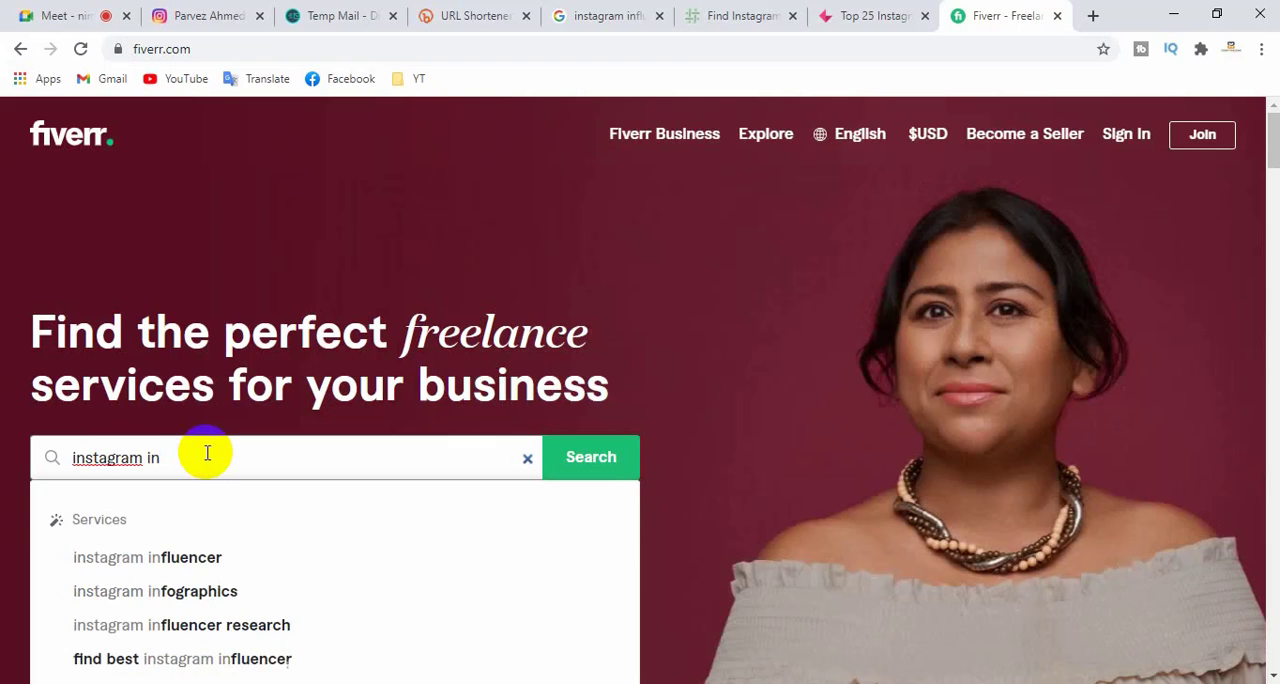
pyautogui.press('Down')
pyautogui.press('Down')
pyautogui.press('Down')
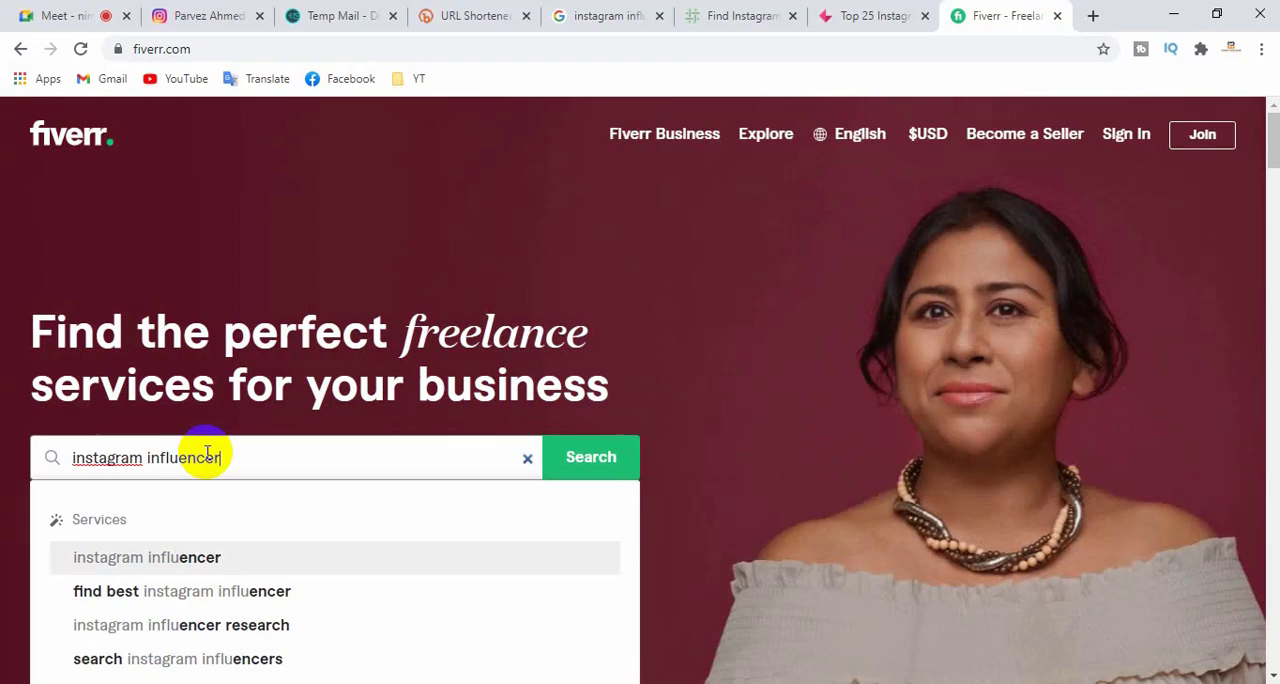
pyautogui.press('Up')
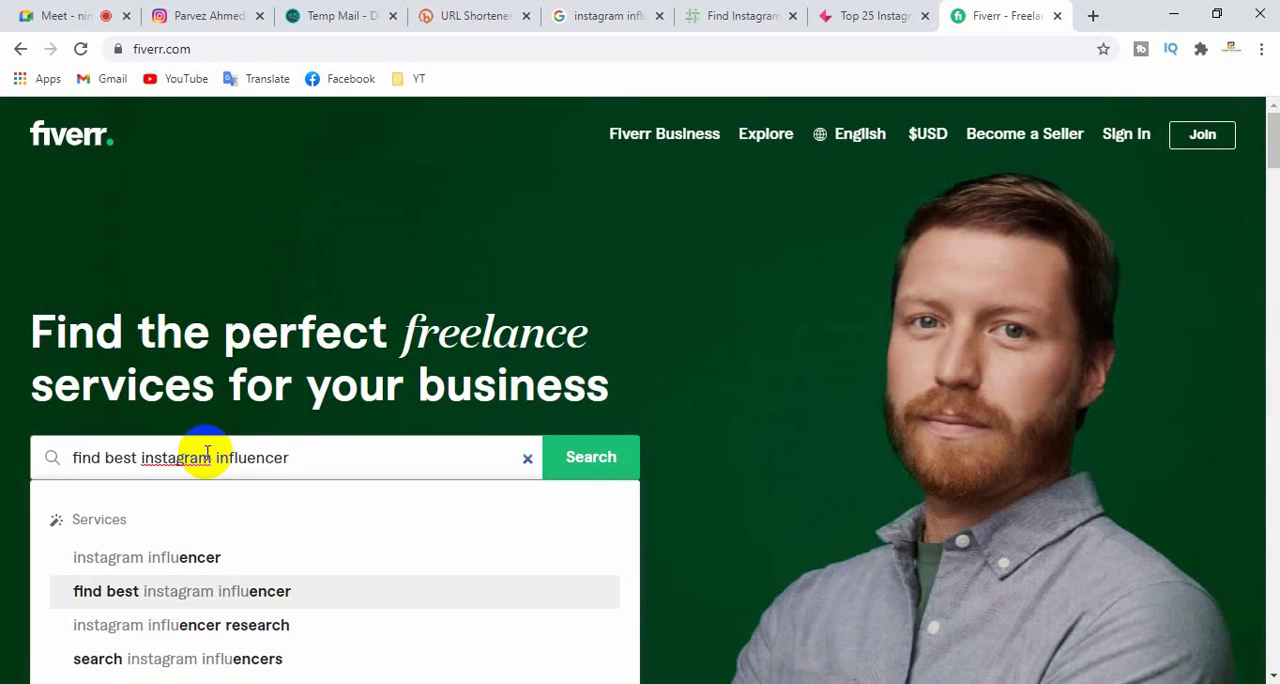
pyautogui.press('Up')
pyautogui.press('Return')
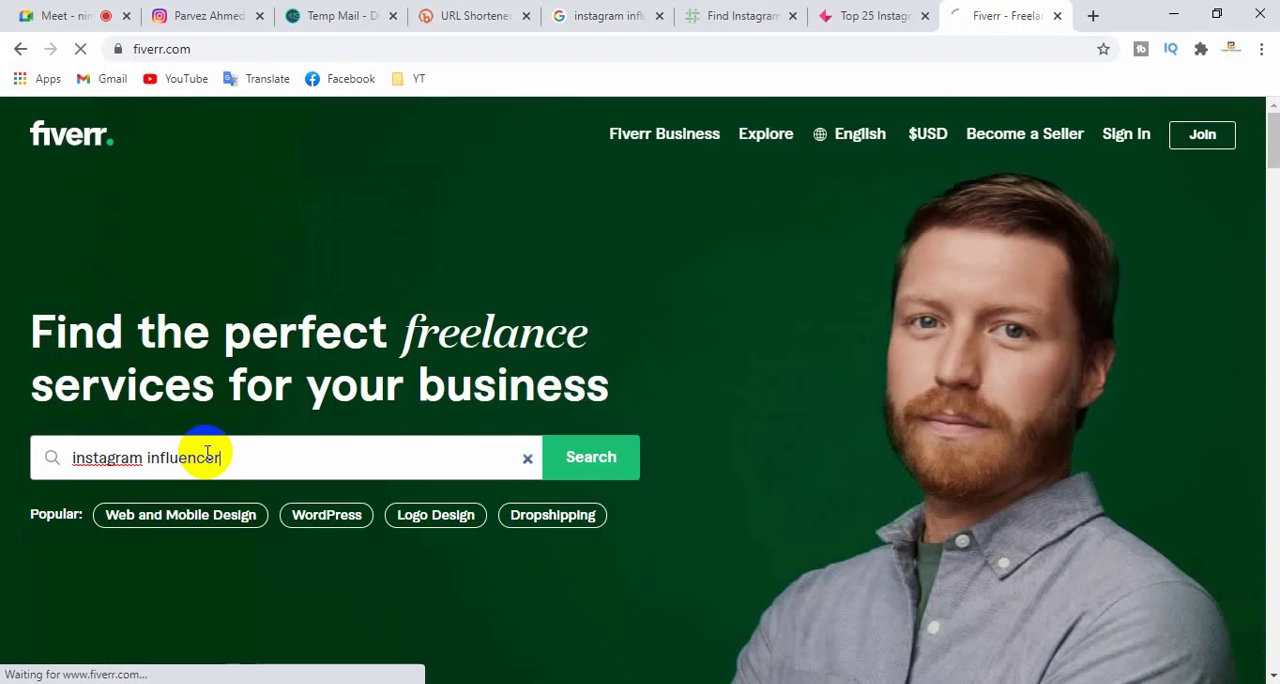
# - Limit the "instagram influencer" results to online sellers
pyautogui.scroll(-3, 530, 390)
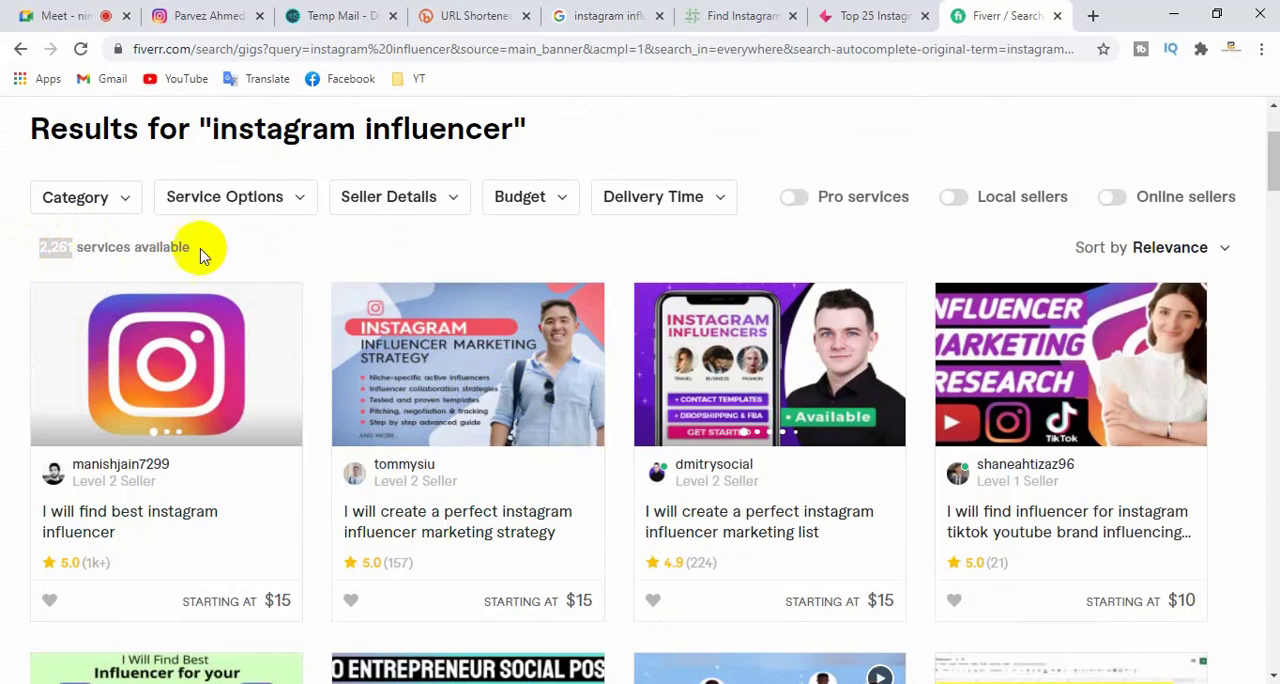
pyautogui.click(1110, 200)
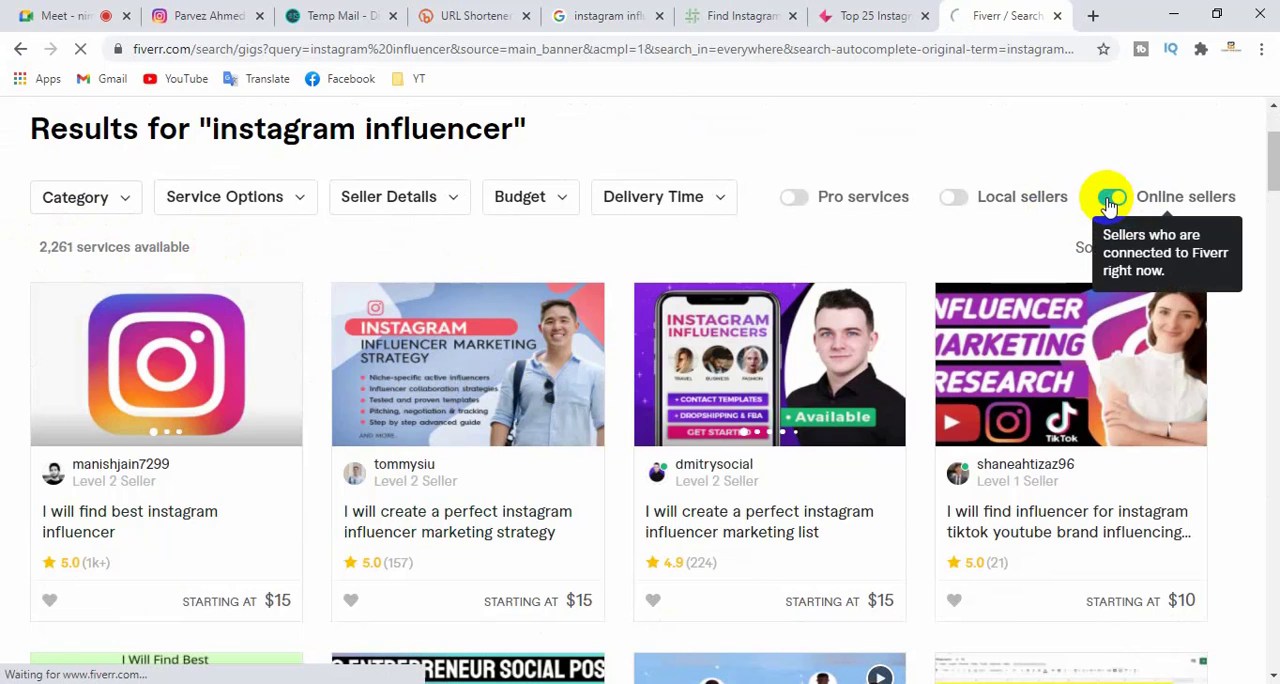
pyautogui.scroll(-3, 55, 440)
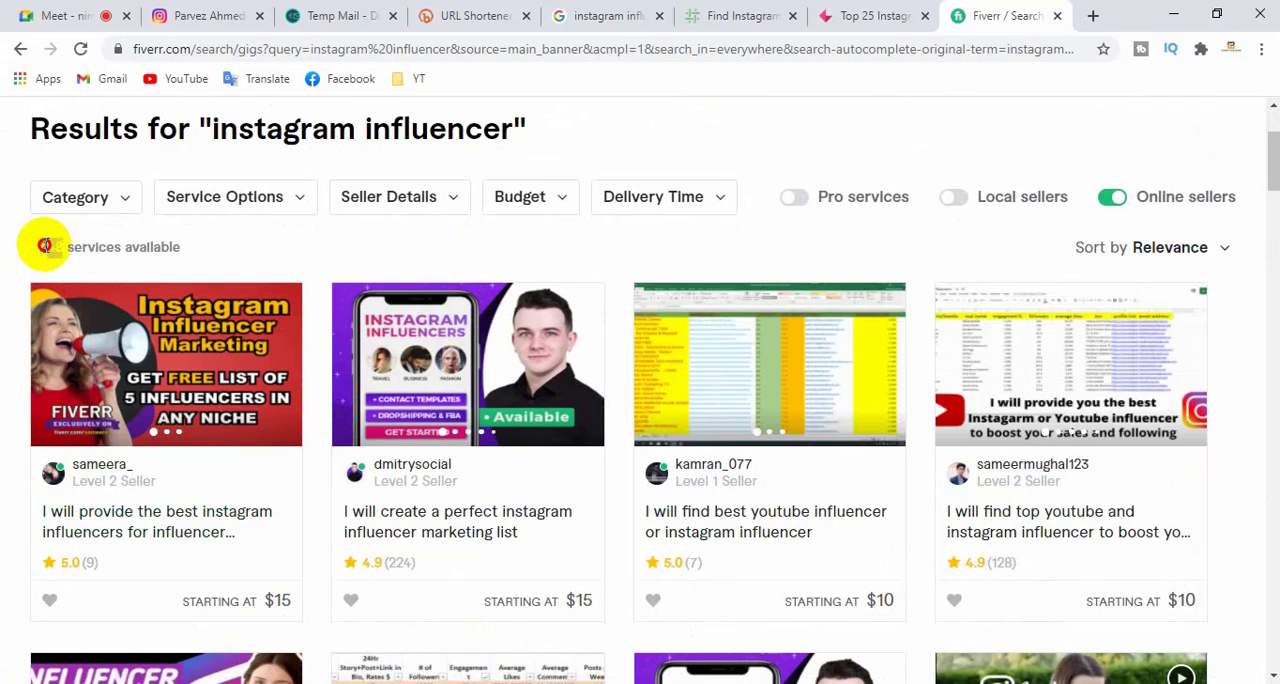
# - Browse the online sellers' influencer research and marketing gigs, comparing their ratings, seller levels and starting prices
pyautogui.scroll(-2, 650, 380)
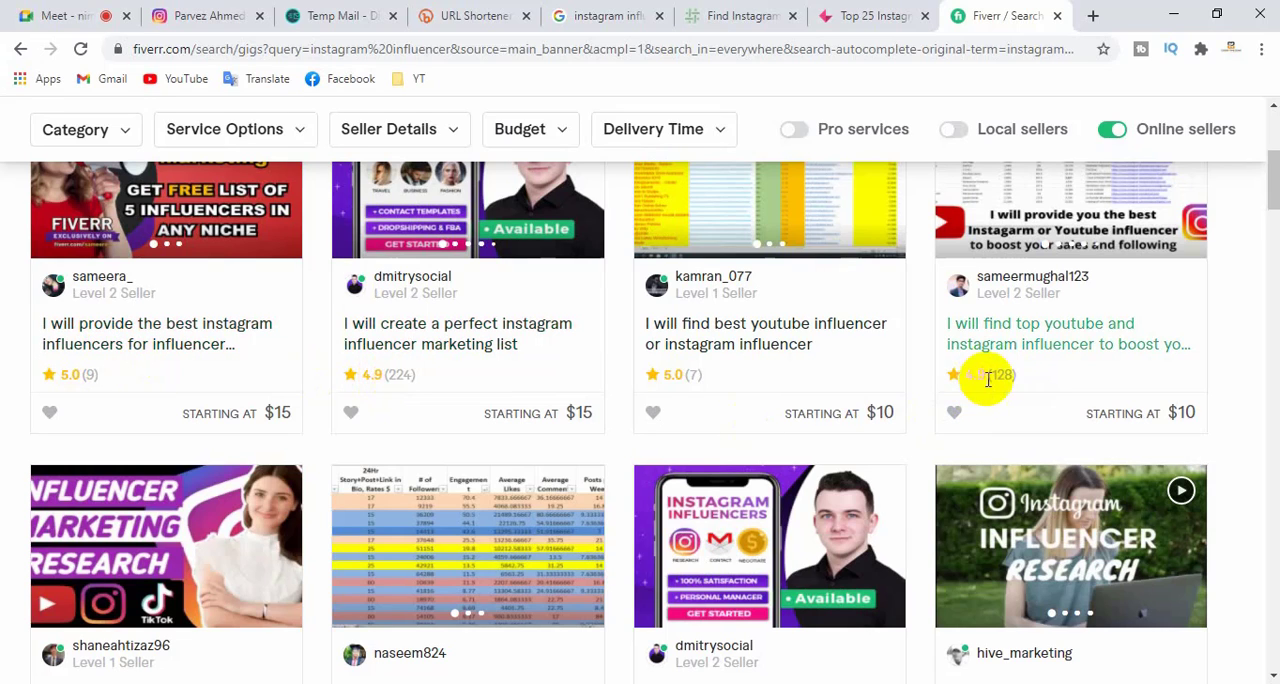
pyautogui.scroll(-2, 995, 385)
pyautogui.scroll(-2, 700, 375)
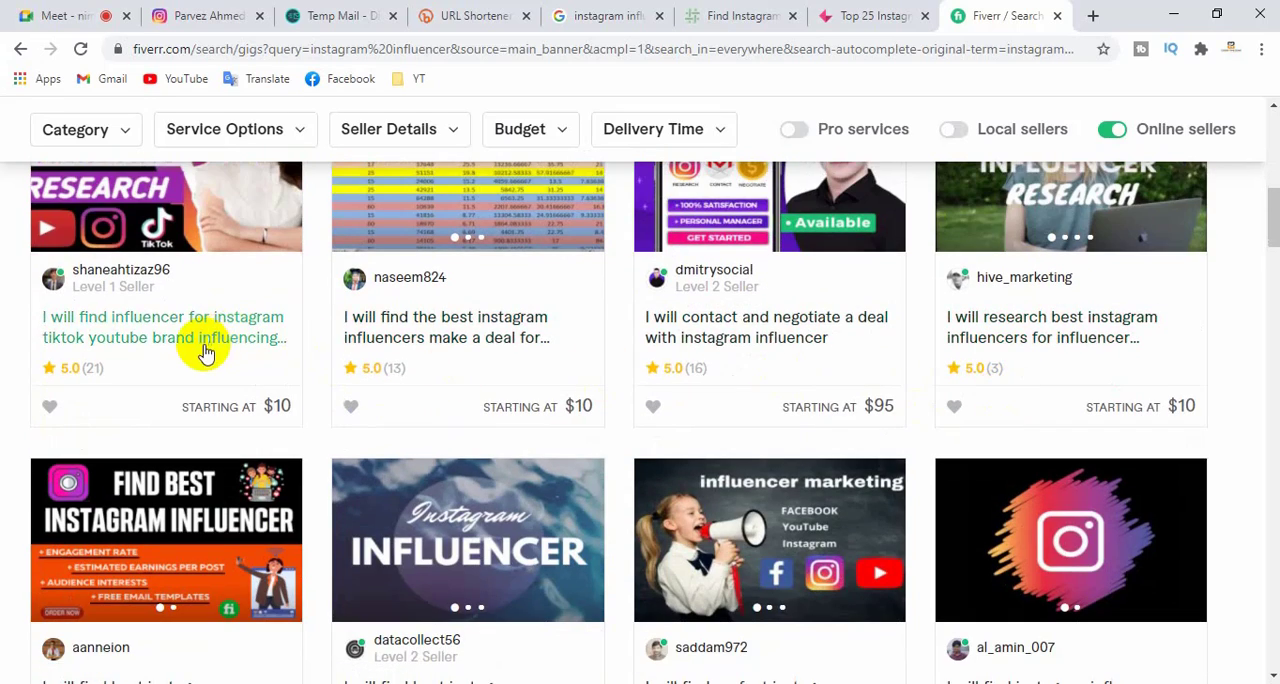
pyautogui.scroll(-1, 203, 342)
pyautogui.scroll(-2, 215, 346)
pyautogui.scroll(-5, 1050, 406)
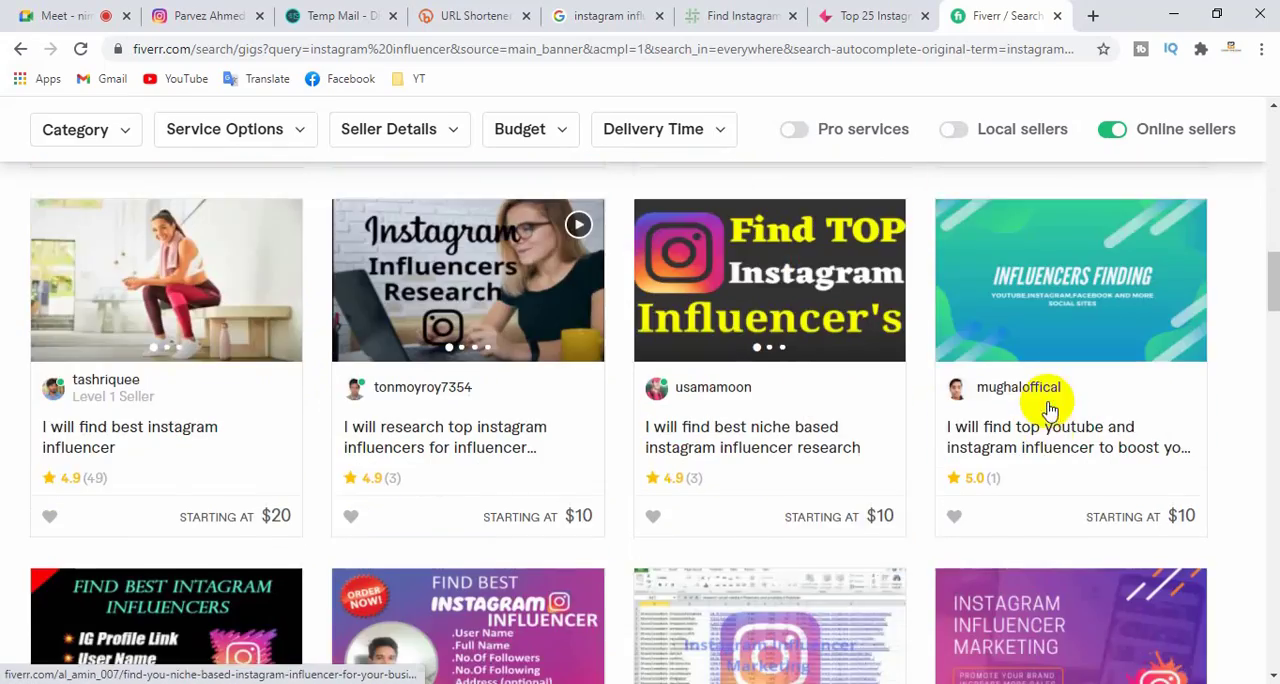
pyautogui.scroll(-1, 1052, 408)
pyautogui.scroll(-5, 791, 424)
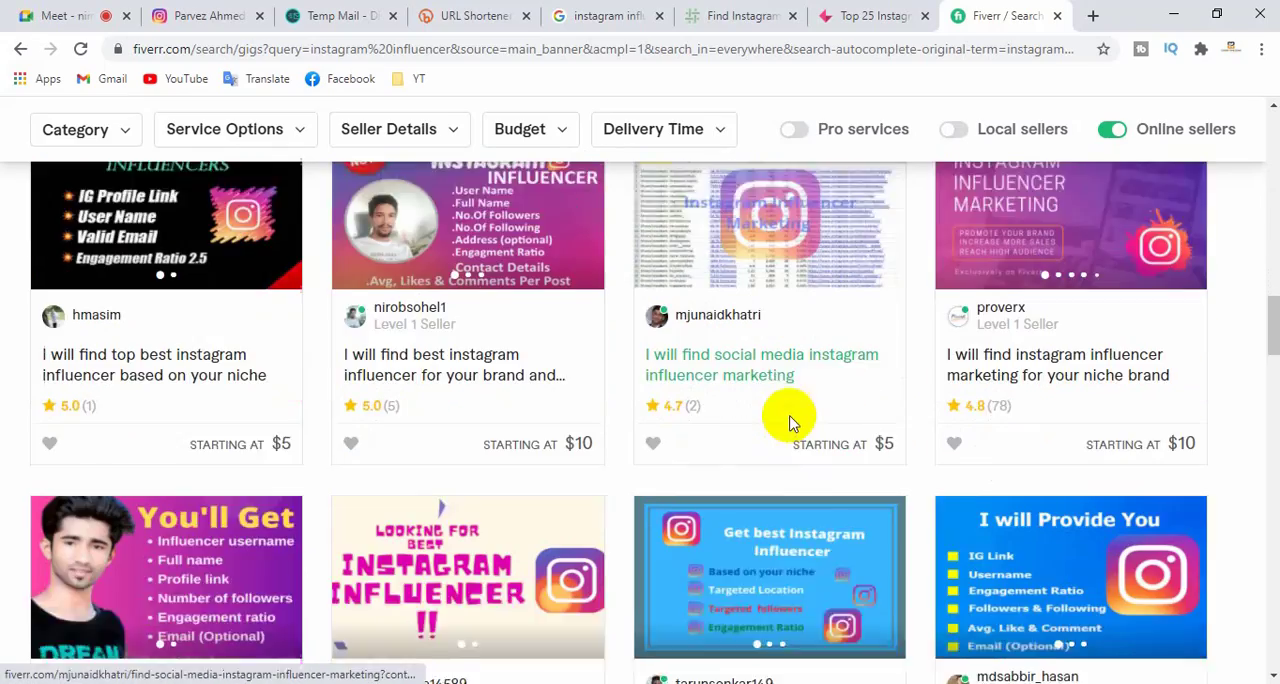
pyautogui.scroll(-3, 791, 421)
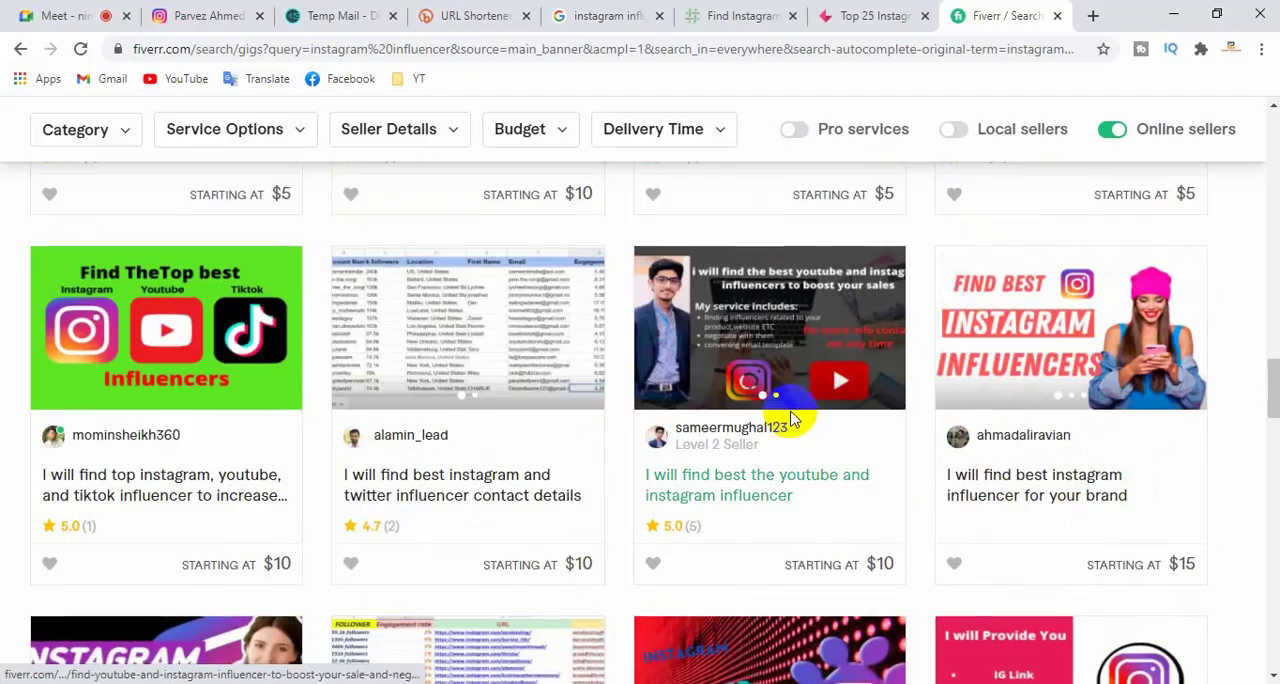
pyautogui.scroll(10, 805, 424)
pyautogui.scroll(6, 808, 428)
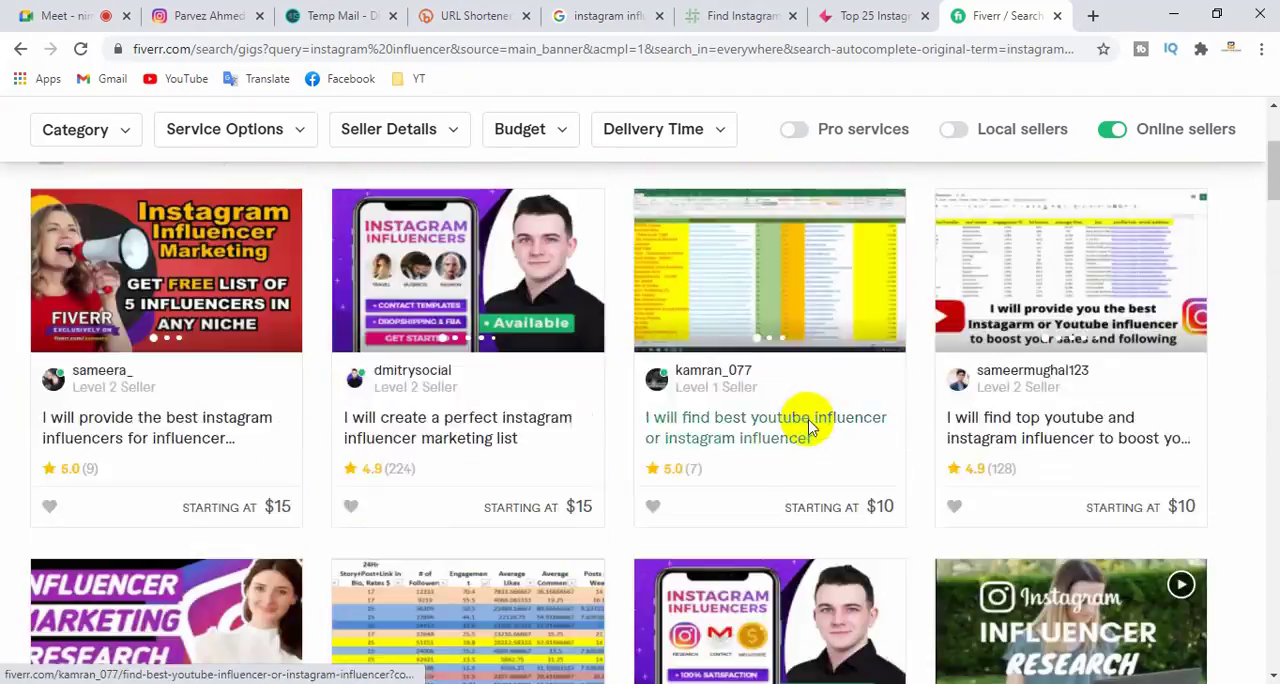
# - Remove the online sellers restriction and look over the first gigs in the full results
pyautogui.click(1113, 386)
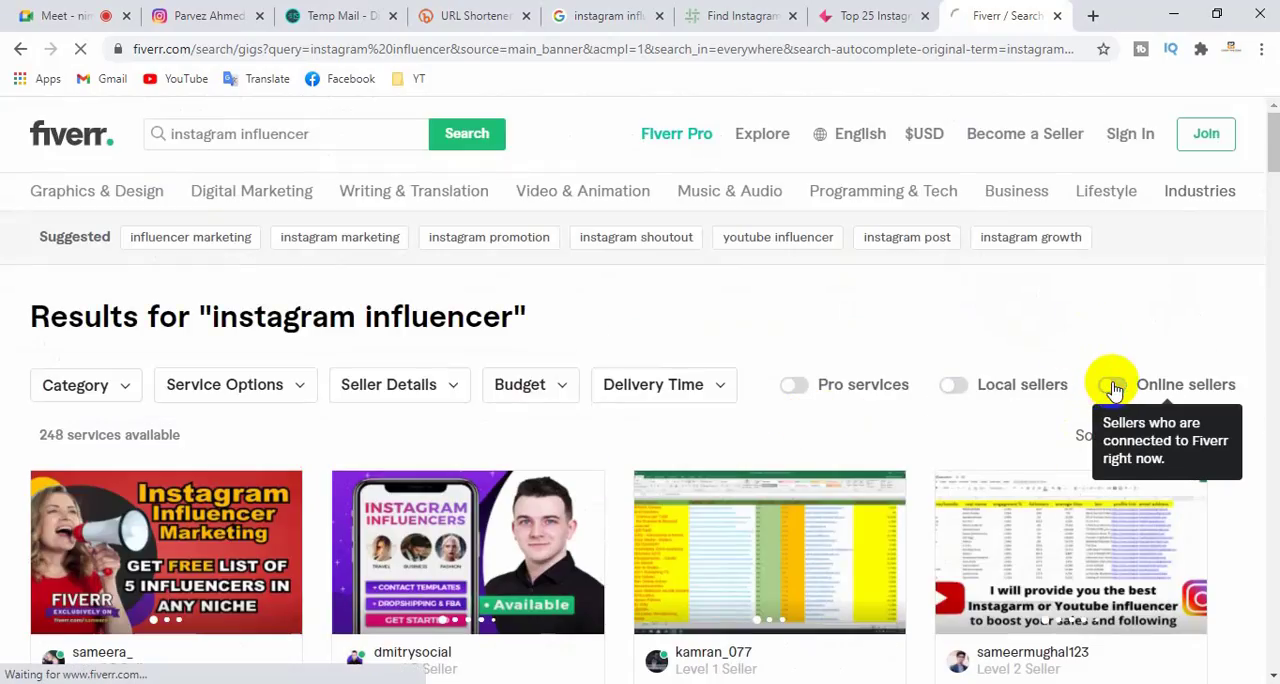
pyautogui.scroll(-1, 335, 556)
pyautogui.scroll(-2, 340, 556)
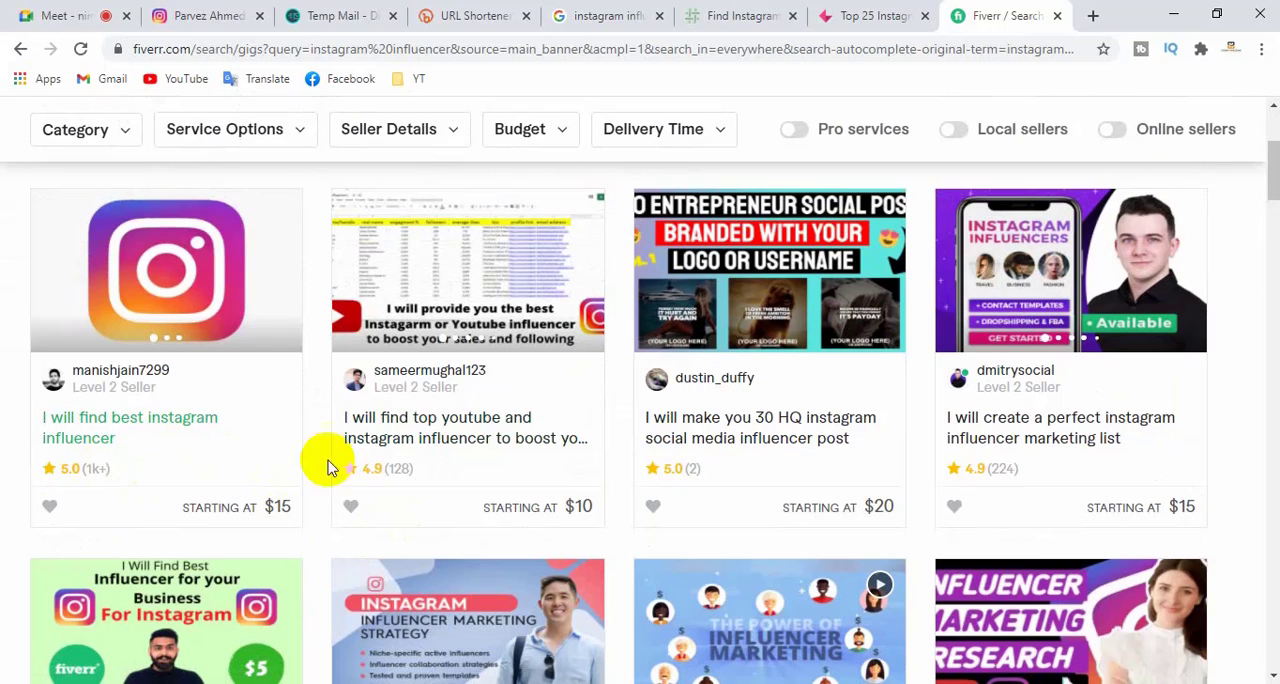
# - Open the first gig, "I will find best instagram influencer", in a new tab and switch to it
pyautogui.rightClick(197, 420)
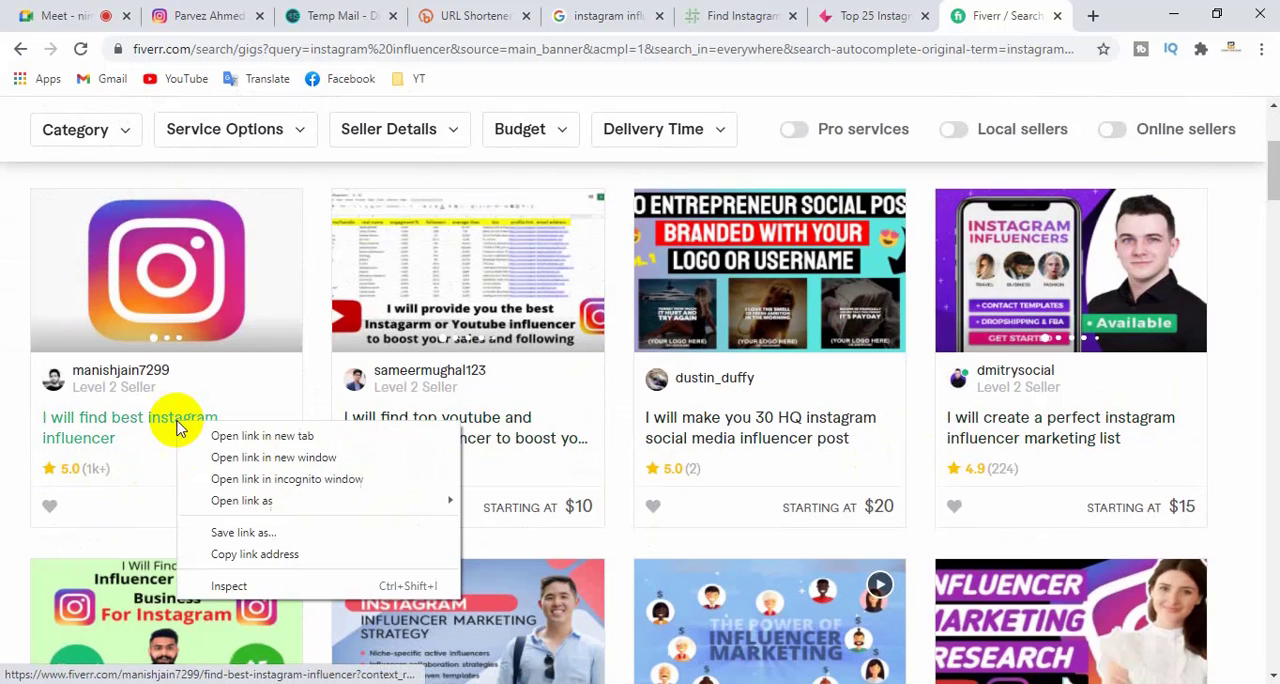
pyautogui.click(205, 434)
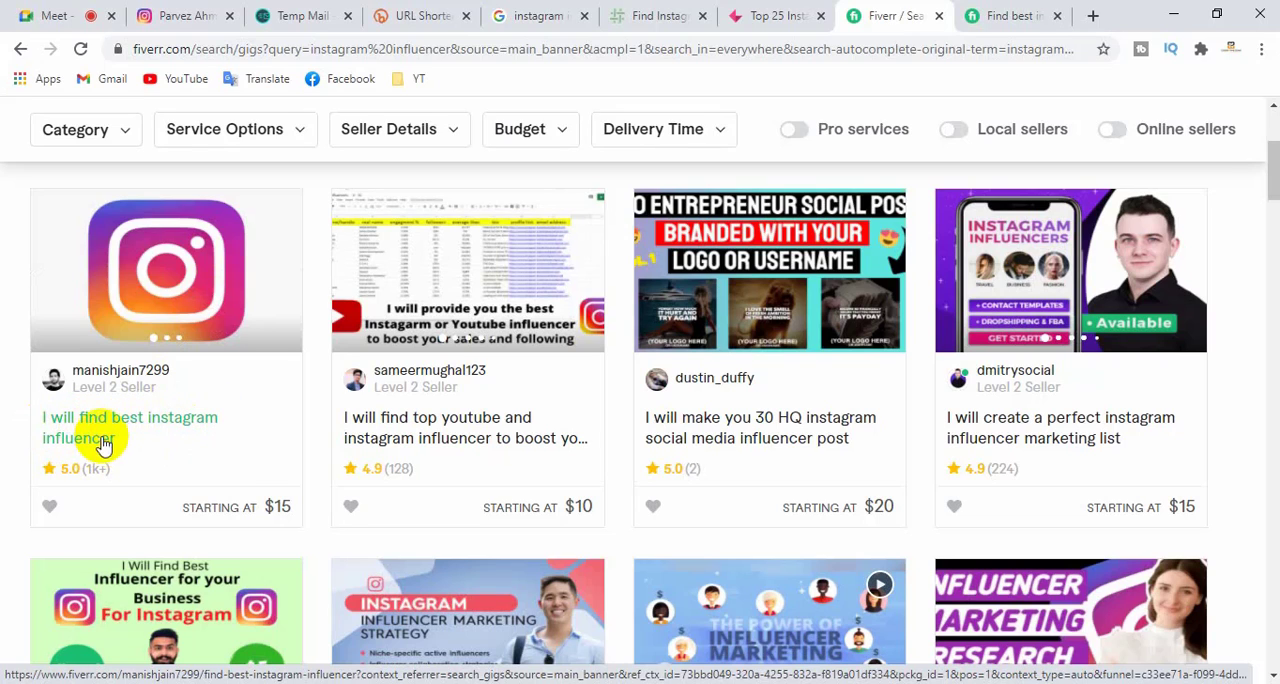
pyautogui.click(1006, 15)
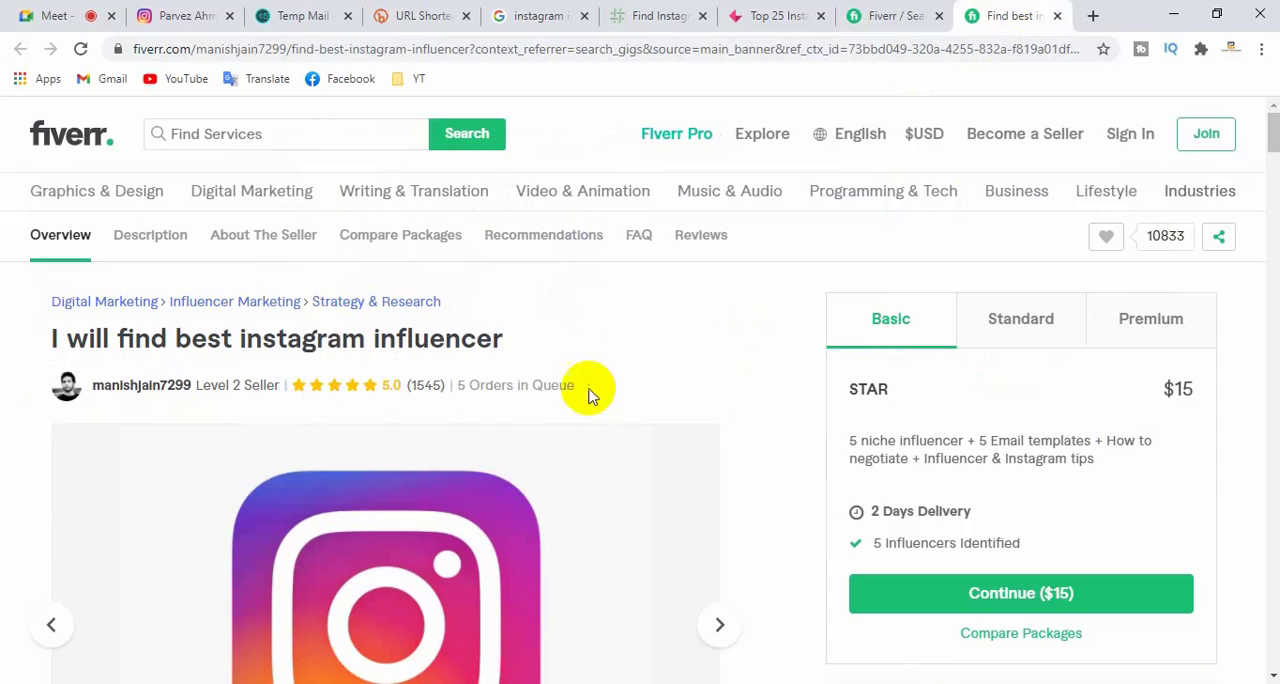
# - Check the gig's Standard and Premium packages, then read through its description down to the seller details
pyautogui.click(1027, 334)
pyautogui.click(1162, 328)
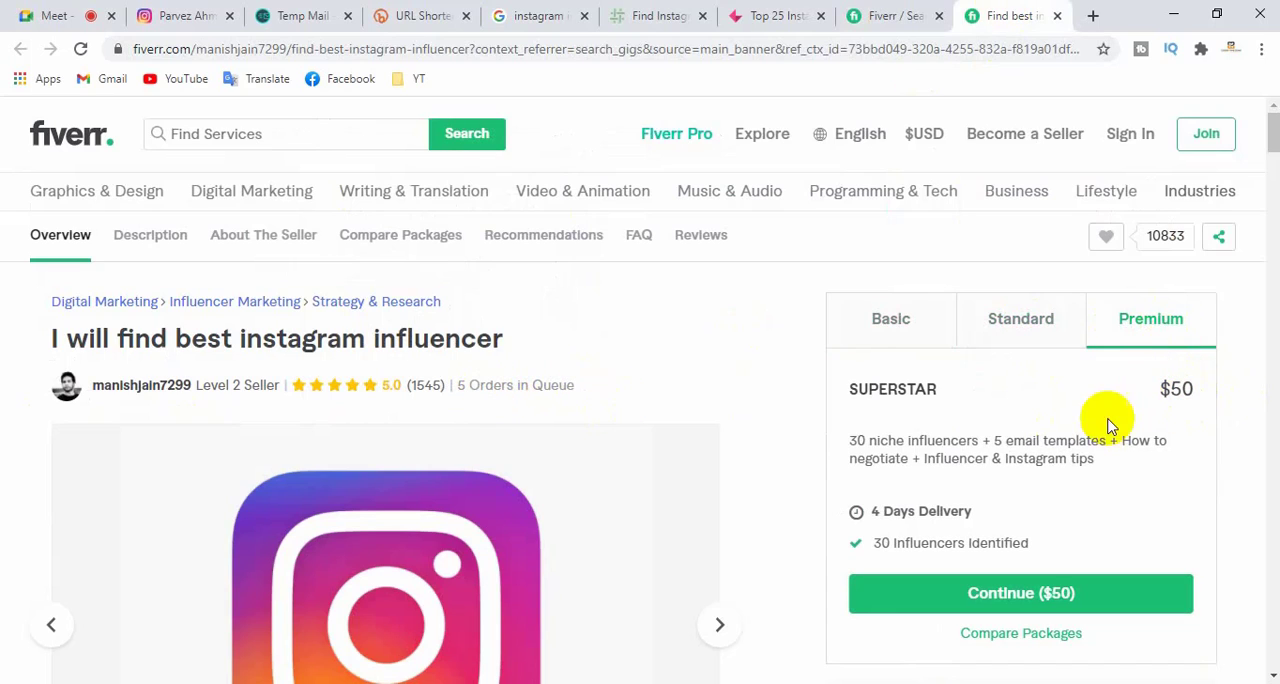
pyautogui.scroll(-1, 732, 440)
pyautogui.scroll(-10, 732, 440)
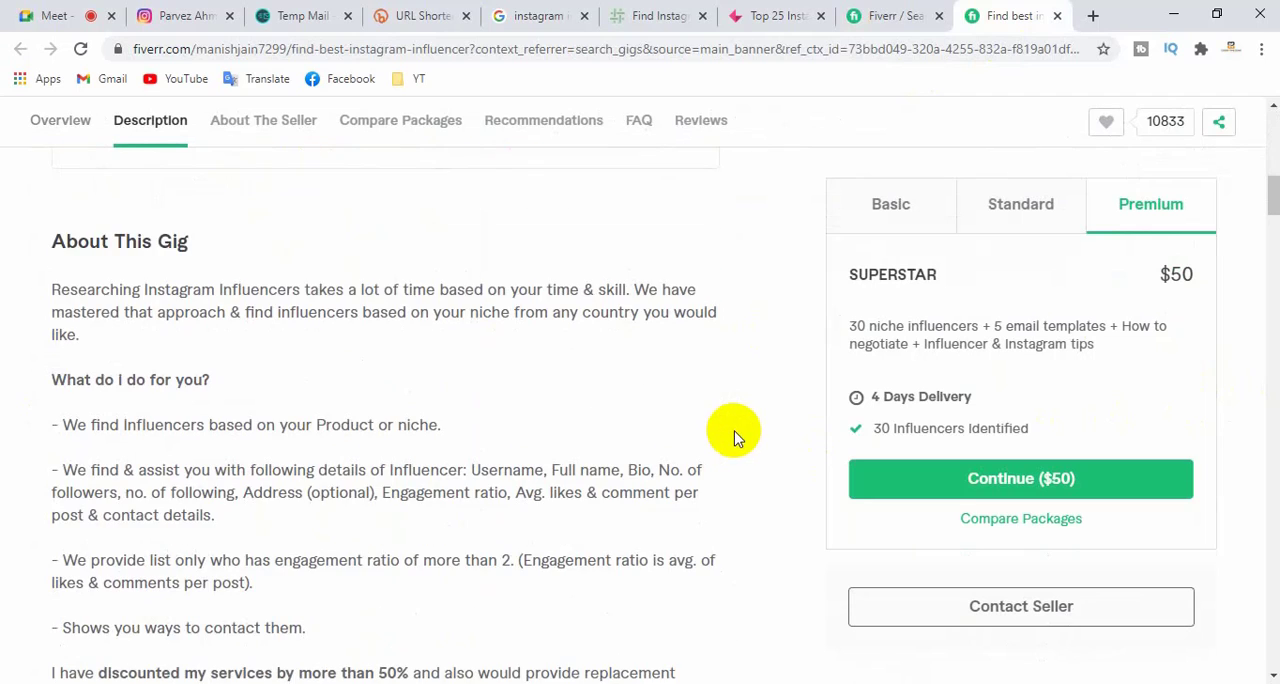
pyautogui.scroll(-3, 560, 366)
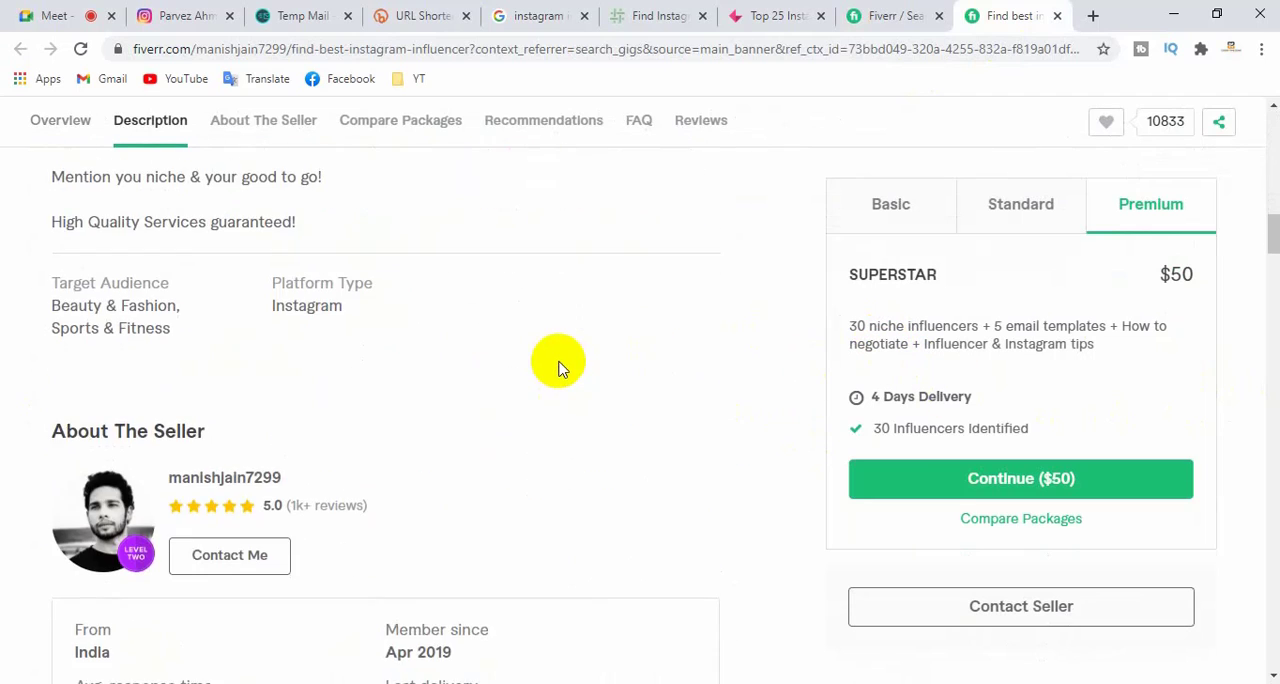
# - Return to the gig's image gallery and flip through its sample influencer list and service details
pyautogui.scroll(4, 560, 367)
pyautogui.scroll(9, 558, 368)
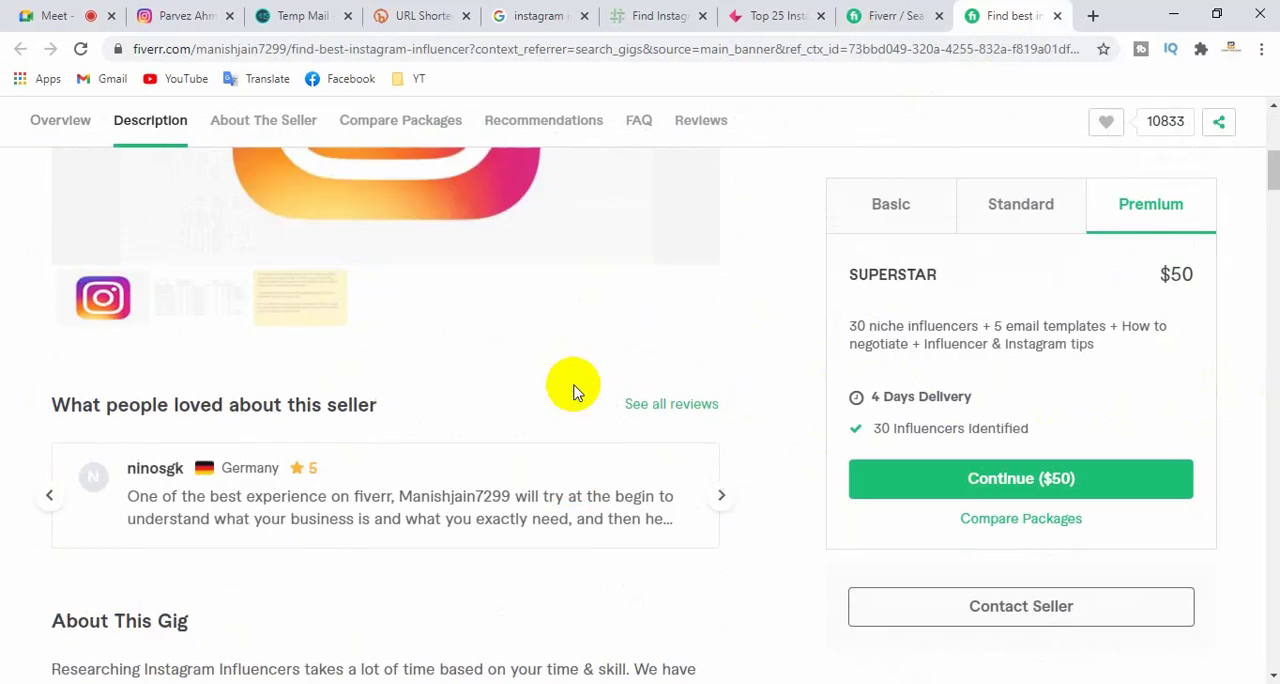
pyautogui.click(724, 345)
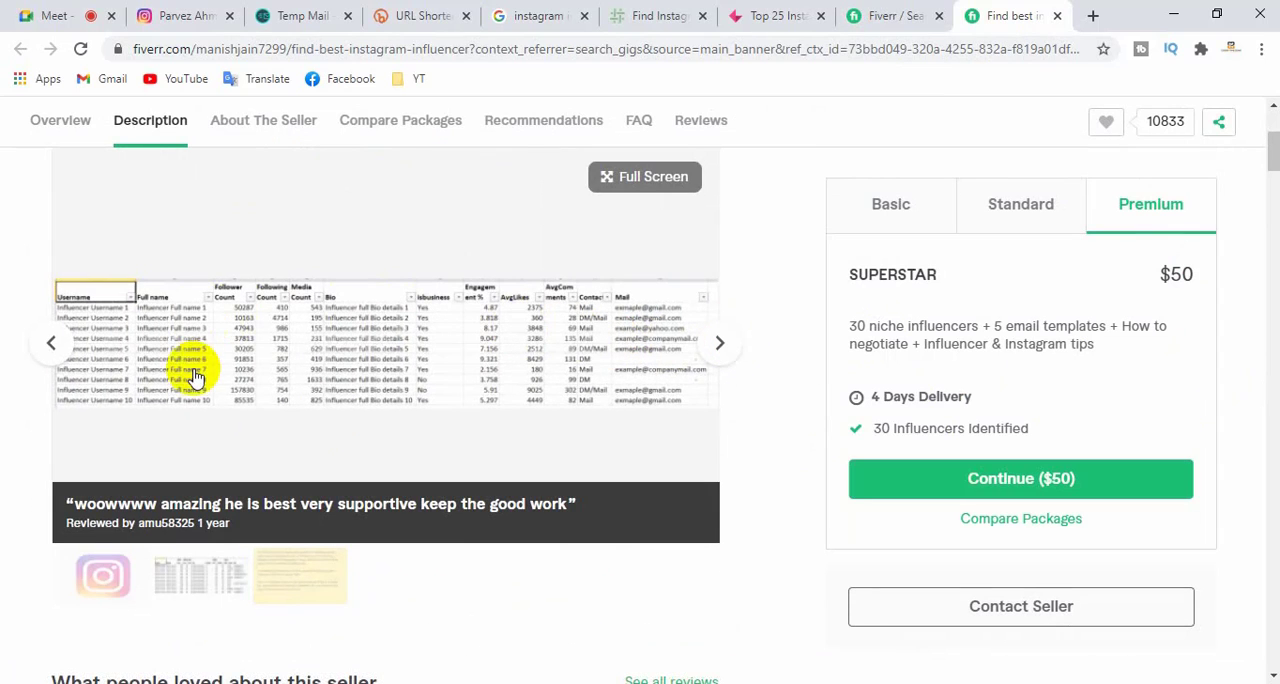
pyautogui.click(724, 345)
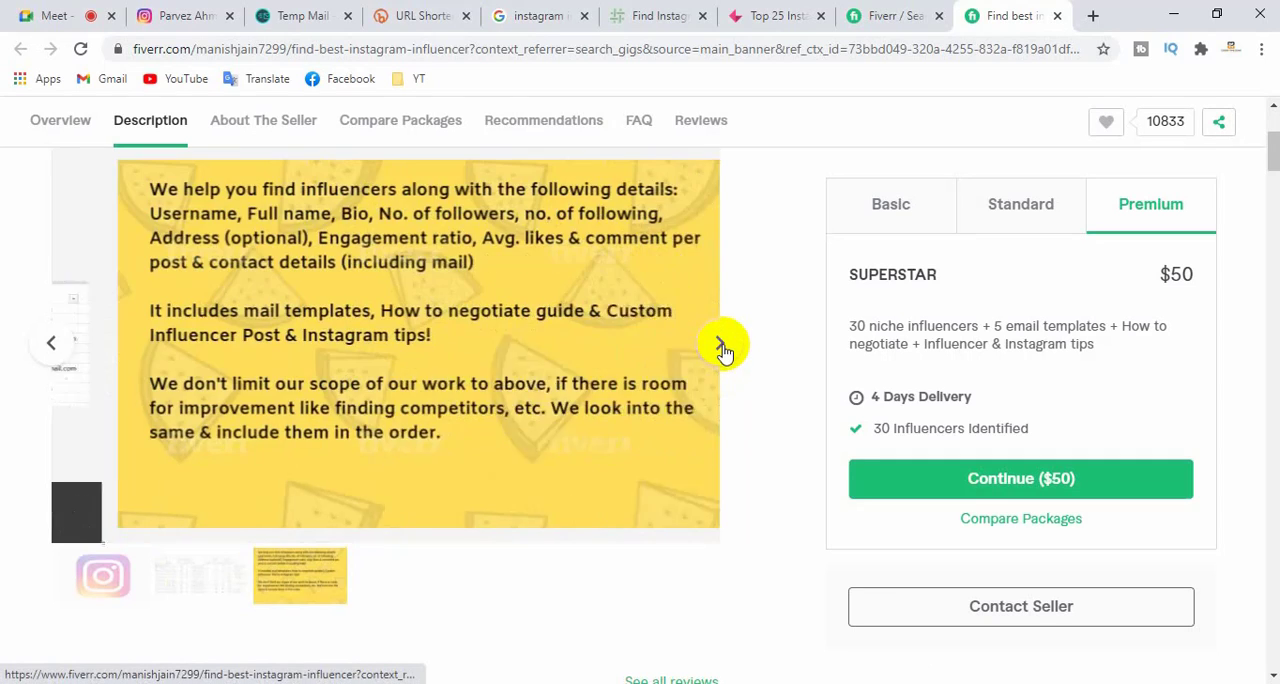
pyautogui.click(724, 345)
pyautogui.click(724, 345)
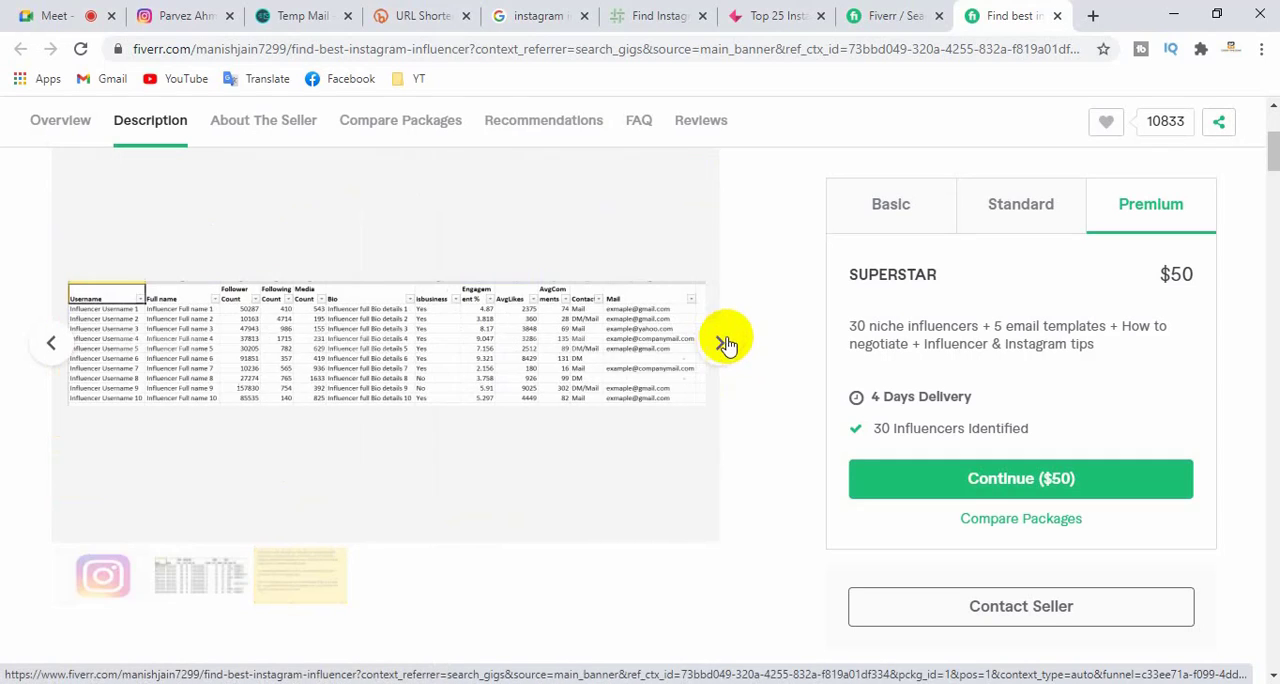
# - Return to the Fiverr search results tab and search for the suggested service "create instagram posts"
pyautogui.click(918, 12)
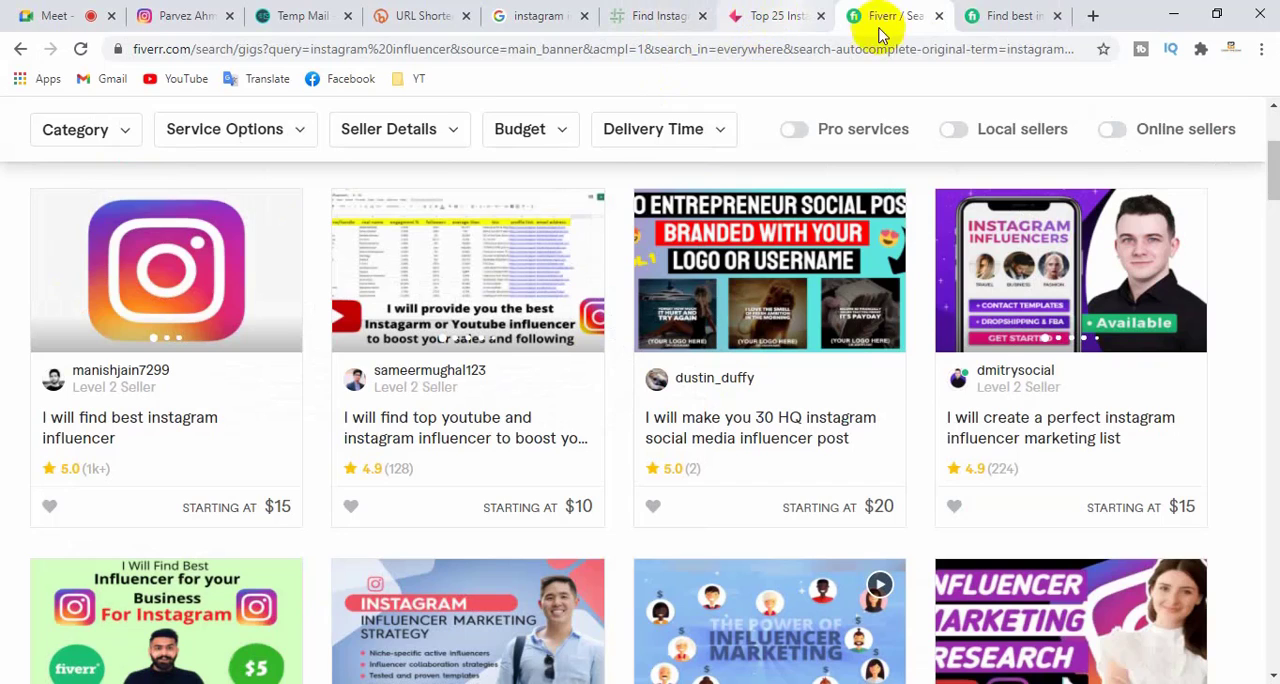
pyautogui.click(988, 18)
pyautogui.click(880, 18)
pyautogui.scroll(2, 395, 263)
pyautogui.scroll(1, 395, 263)
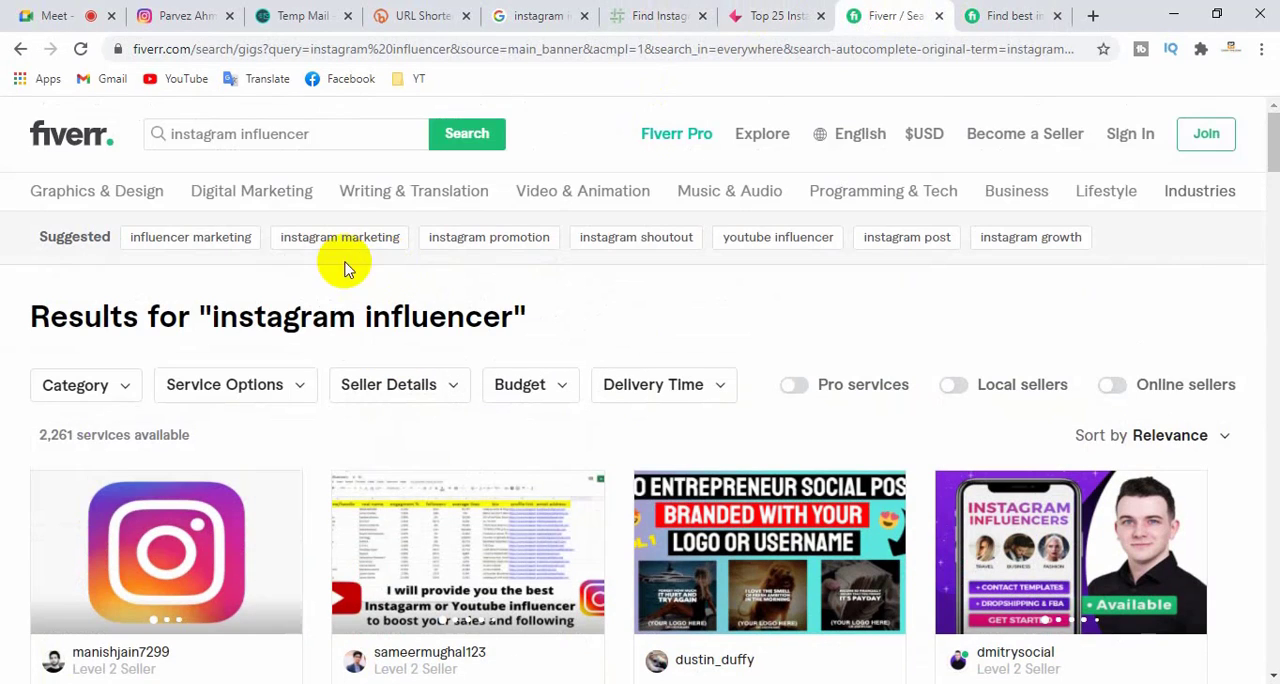
pyautogui.moveTo(309, 131); pyautogui.dragTo(241, 133)
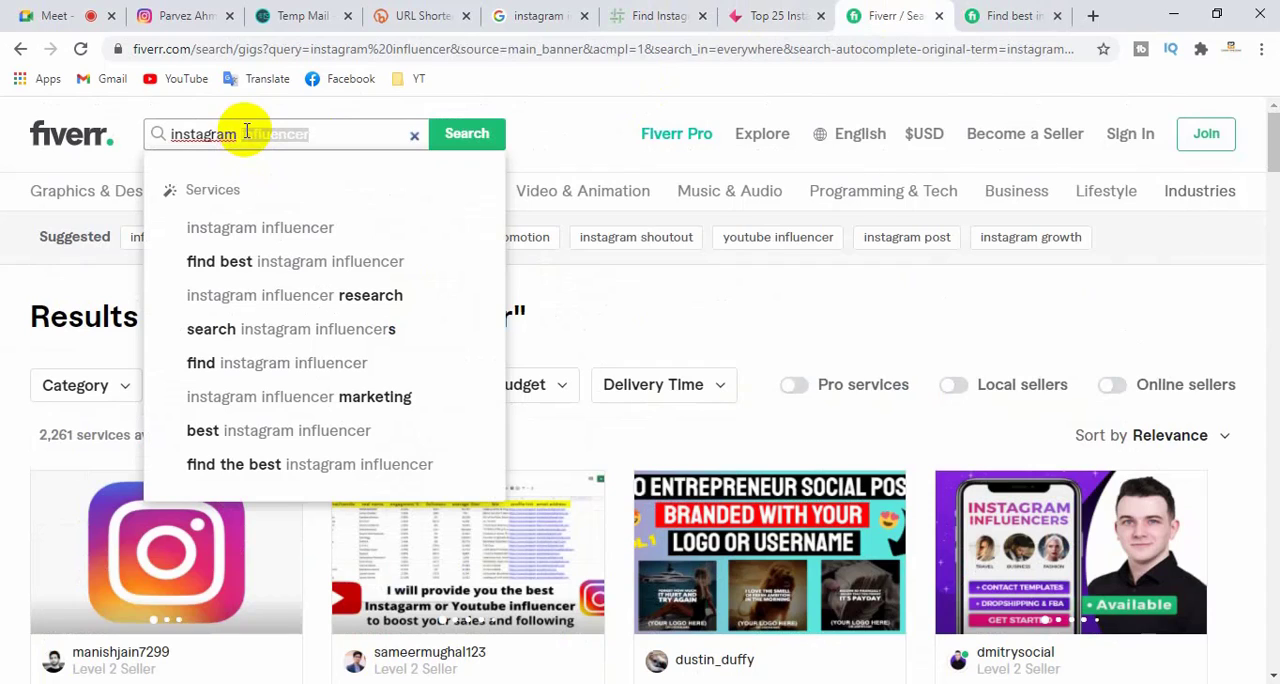
pyautogui.write('post')
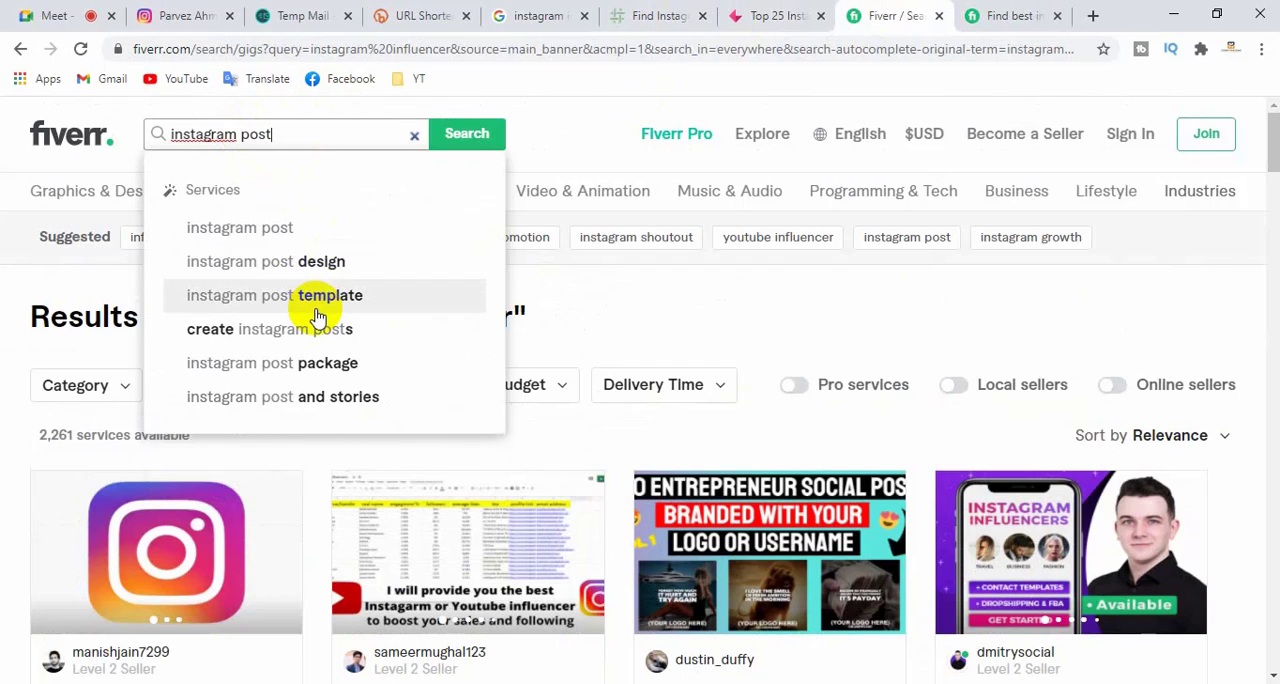
pyautogui.click(287, 331)
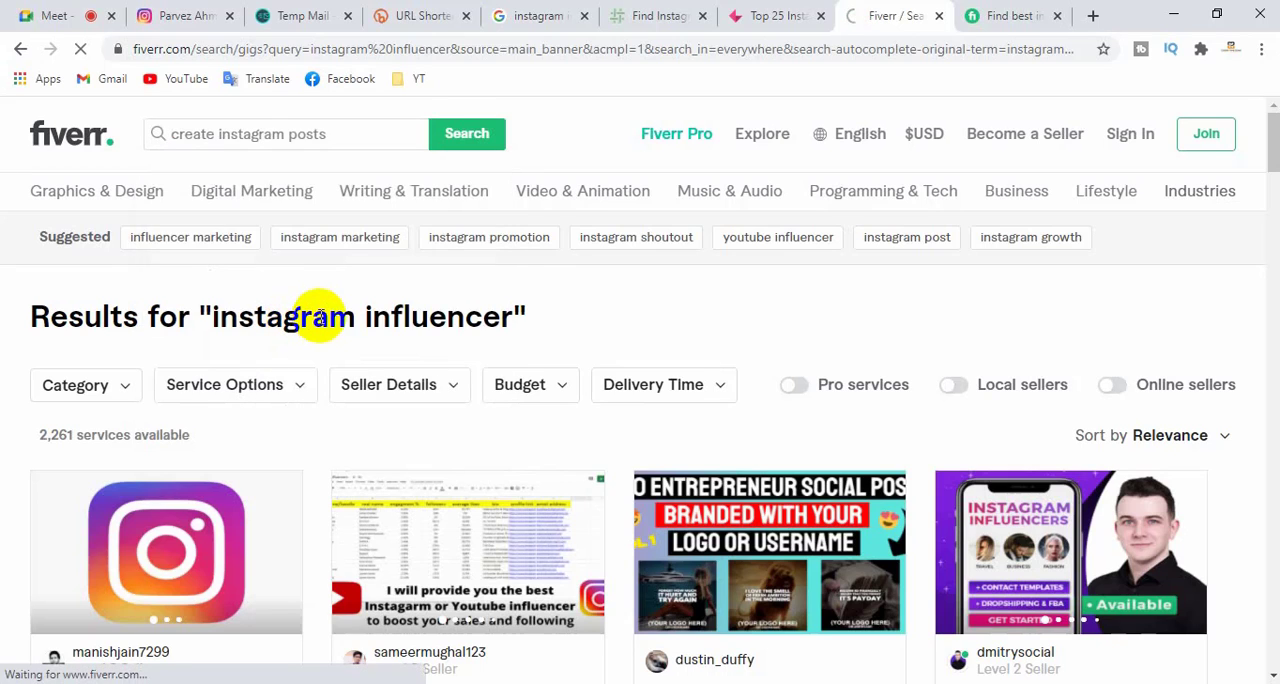
# - Browse the "create instagram posts" gigs, examining the number of available services, sample designs, ratings and starting prices
pyautogui.scroll(-2, 318, 320)
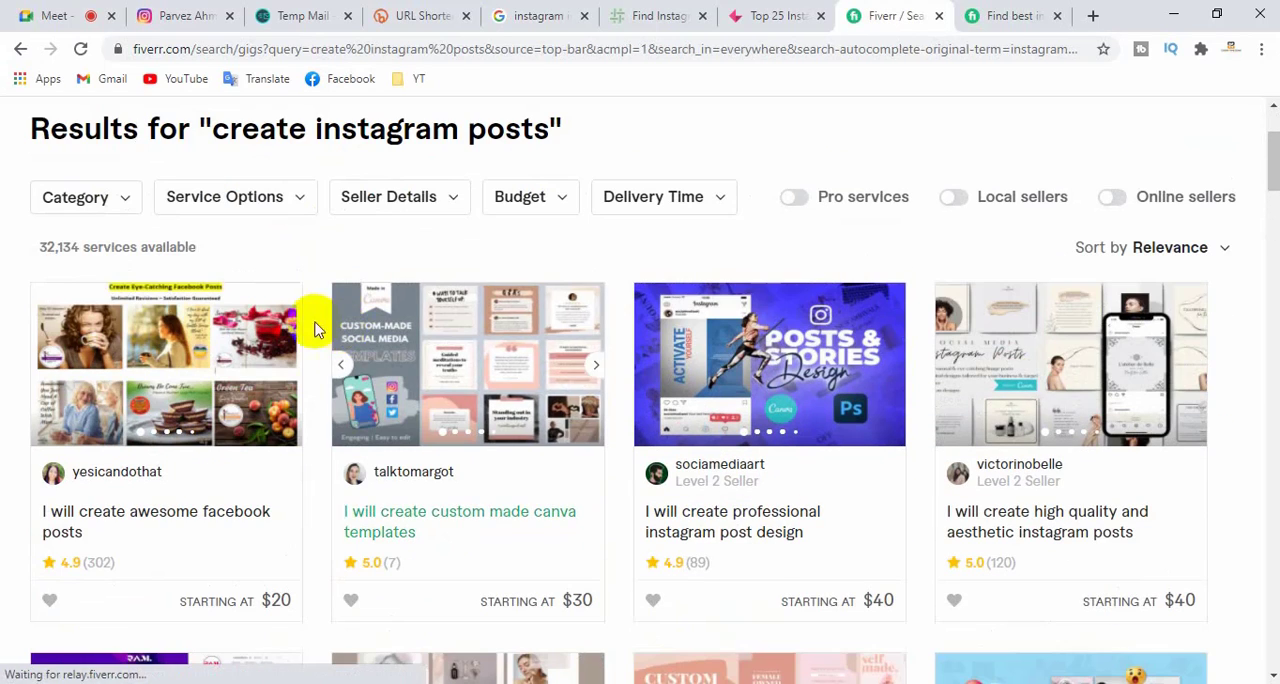
pyautogui.scroll(-2, 272, 352)
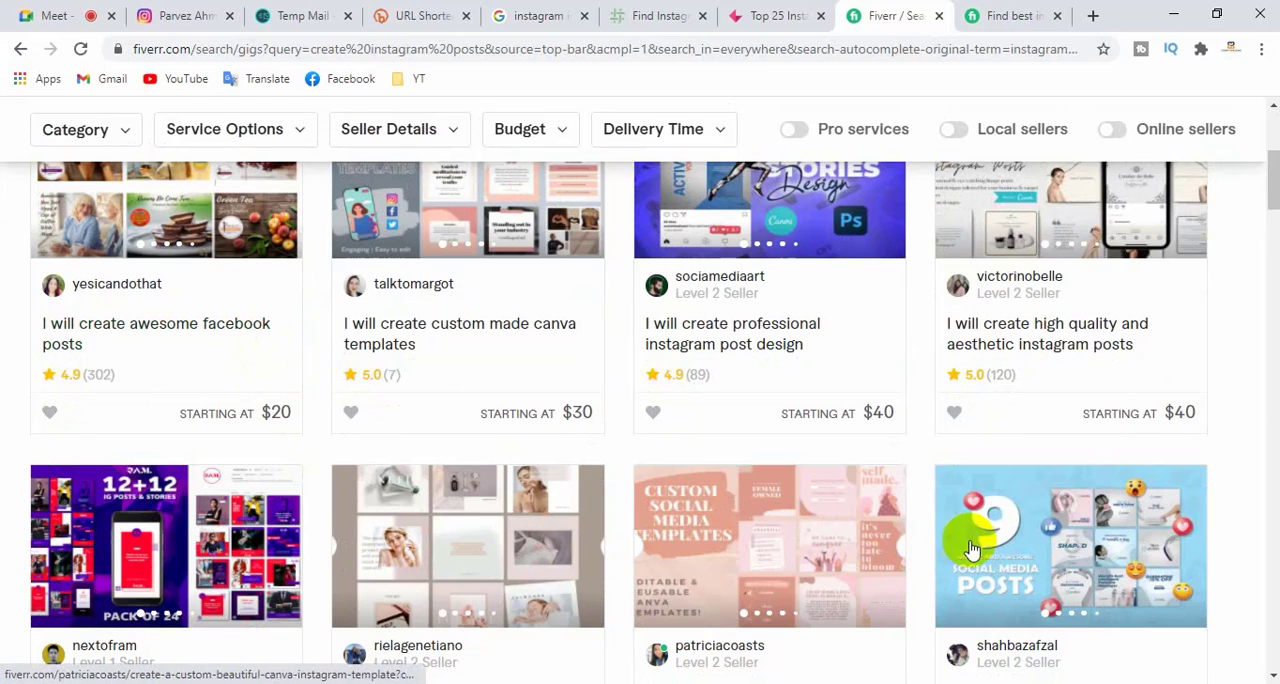
pyautogui.scroll(2, 234, 414)
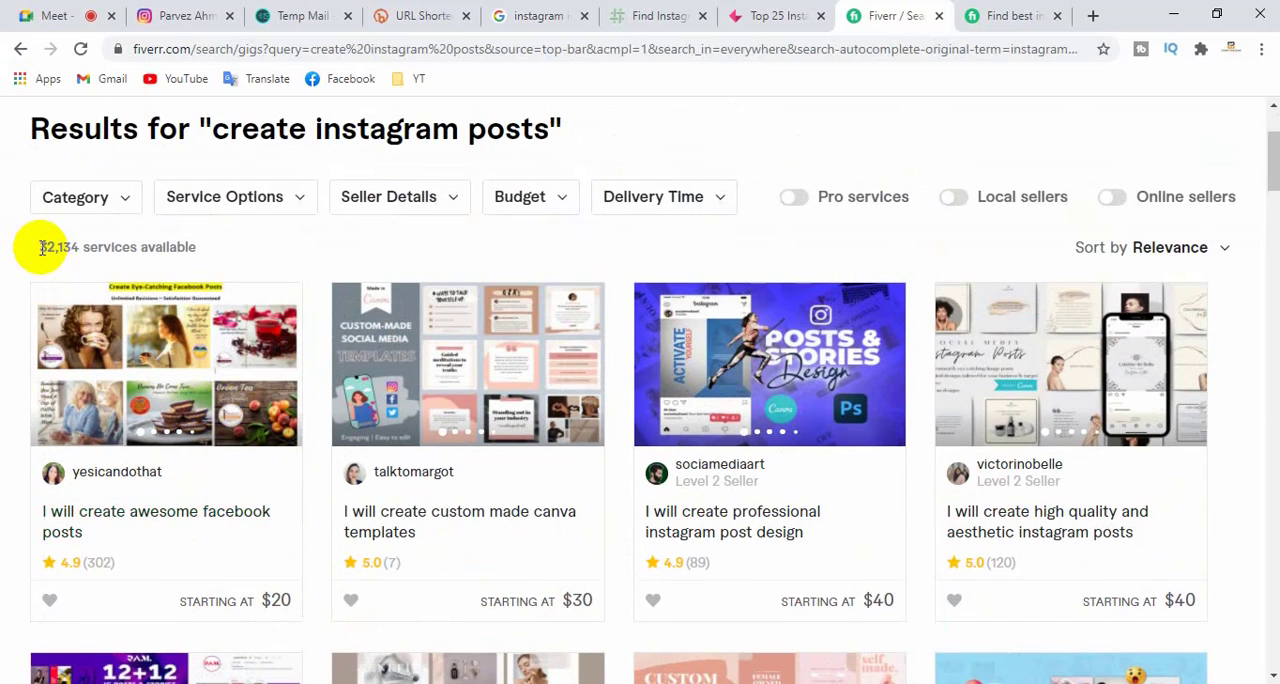
pyautogui.moveTo(40, 247); pyautogui.dragTo(68, 247)
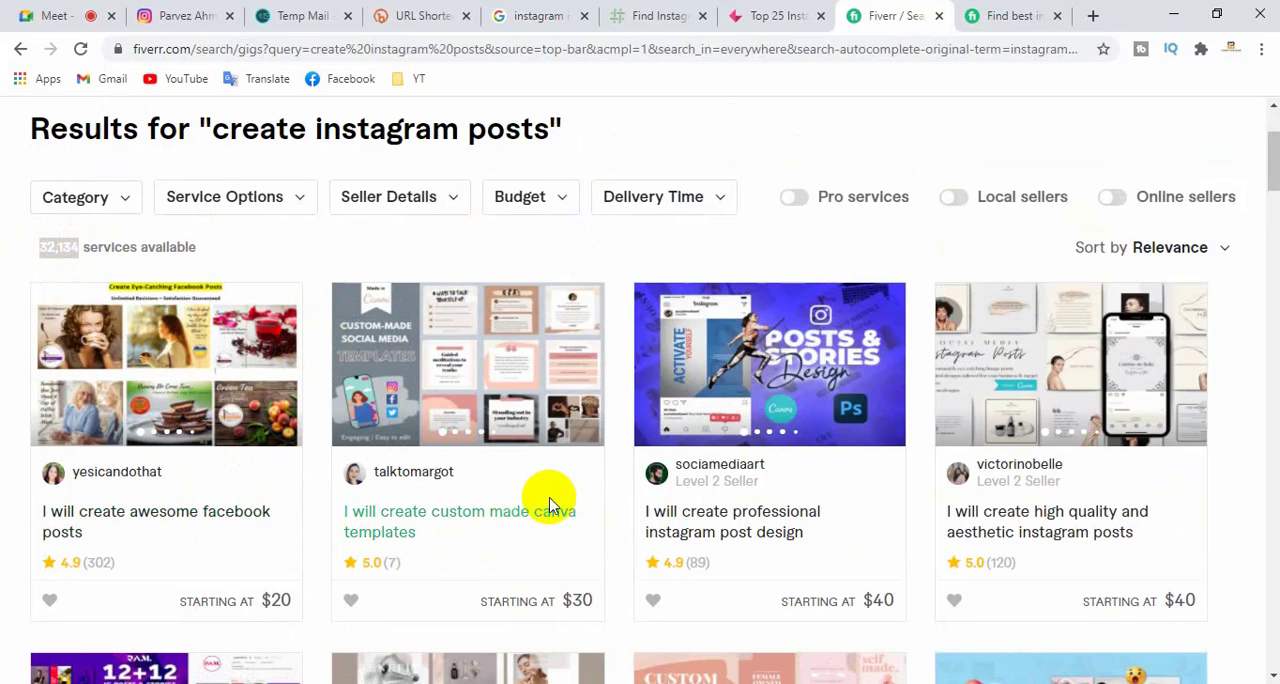
pyautogui.scroll(-5, 563, 560)
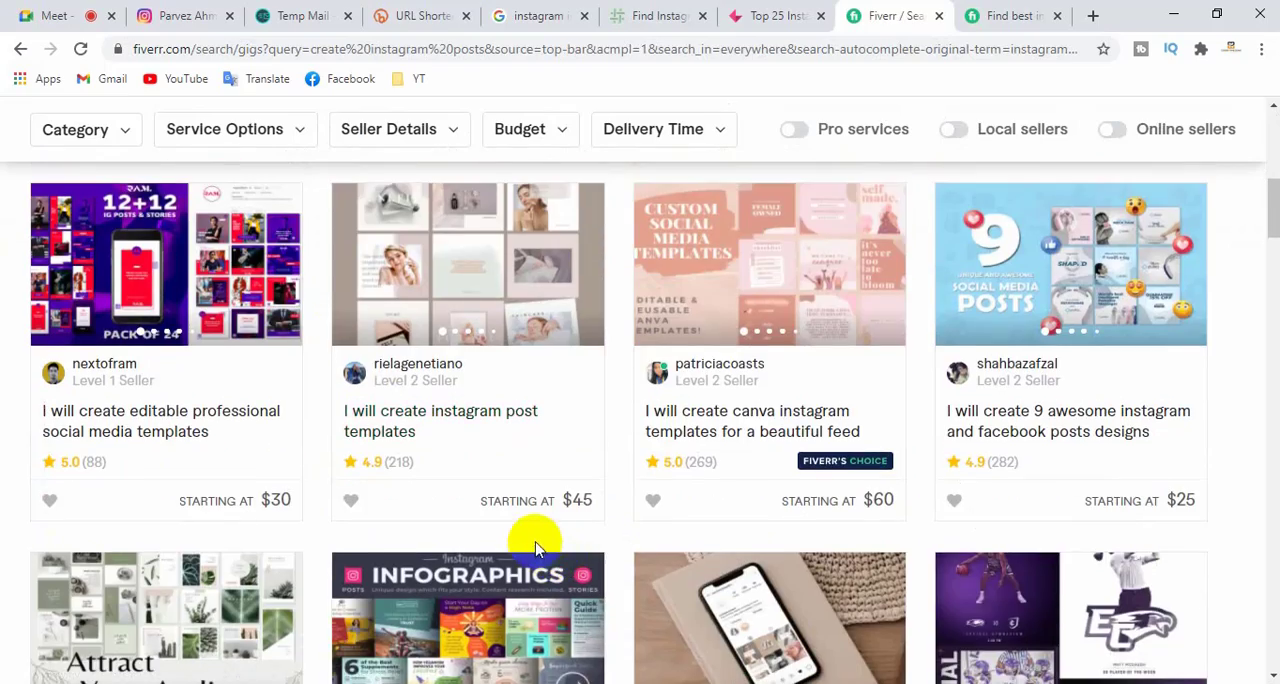
pyautogui.scroll(-8, 535, 545)
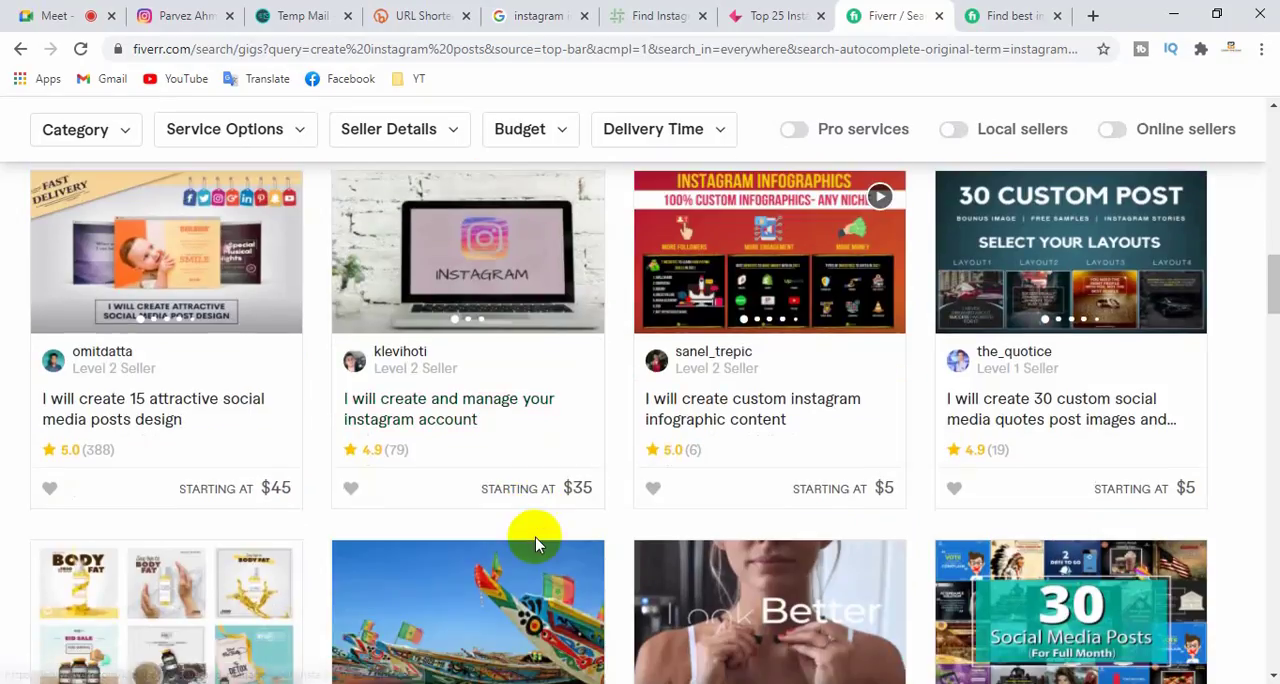
pyautogui.scroll(-3, 535, 545)
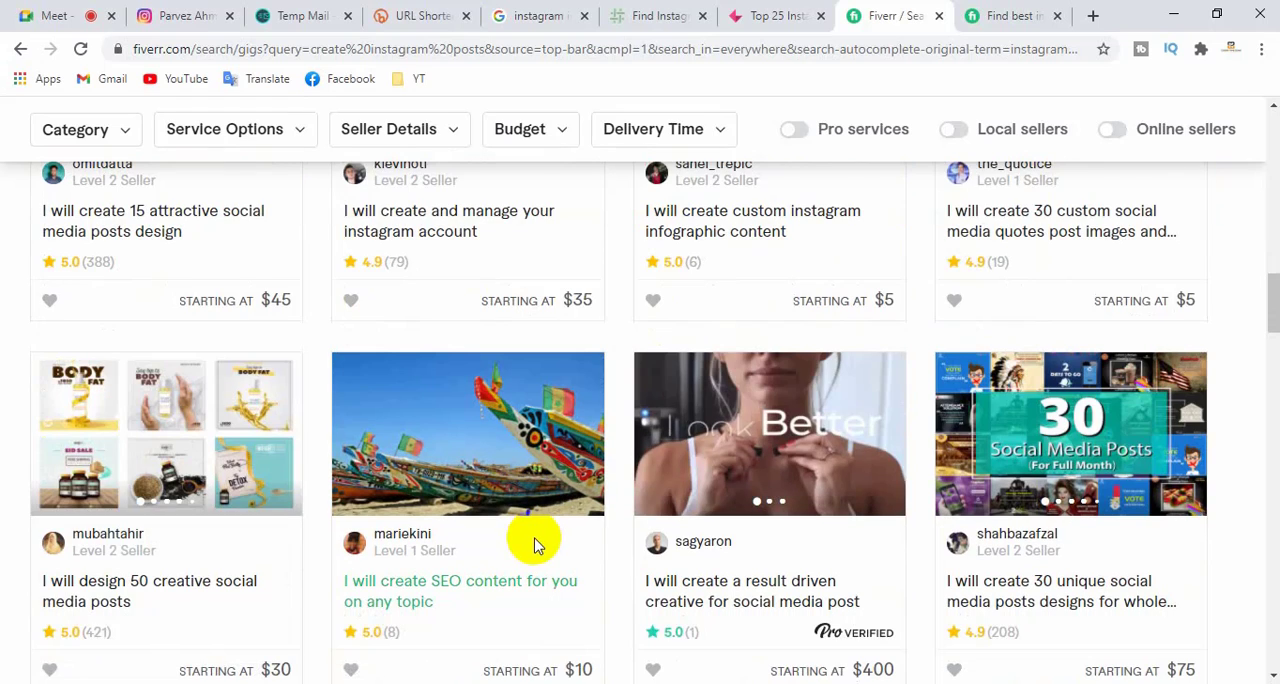
pyautogui.scroll(-8, 540, 540)
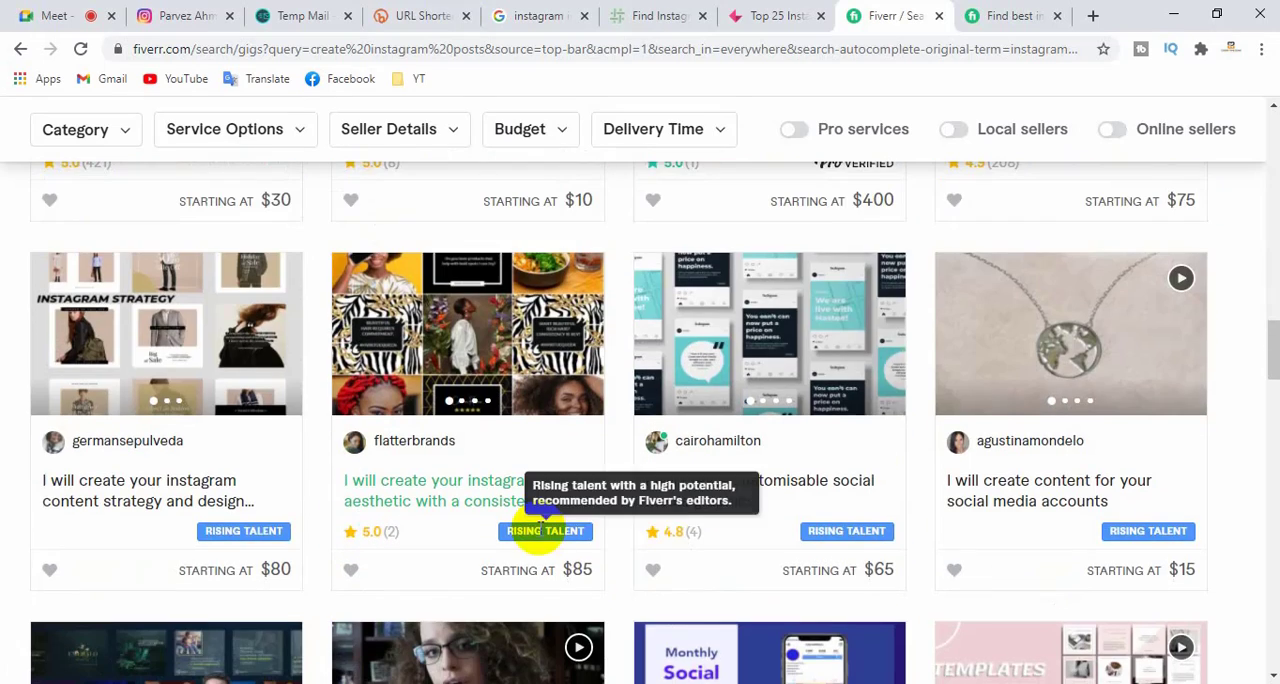
pyautogui.scroll(-3, 545, 531)
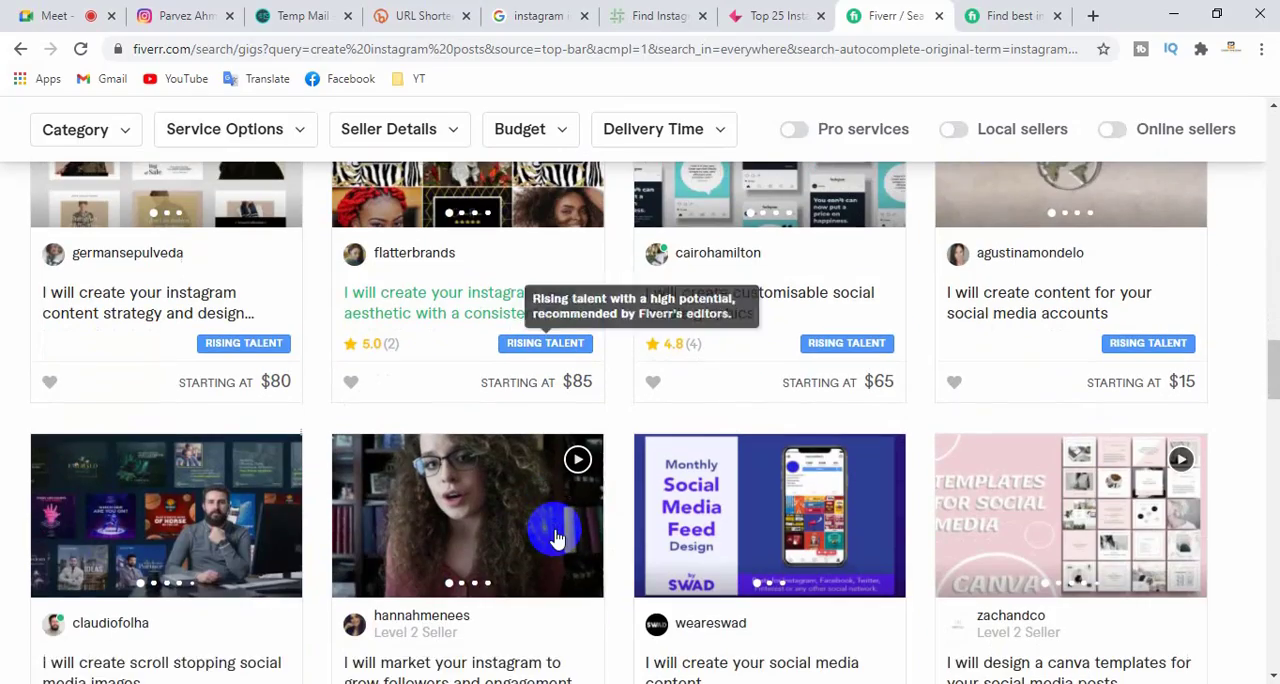
pyautogui.scroll(-20, 551, 528)
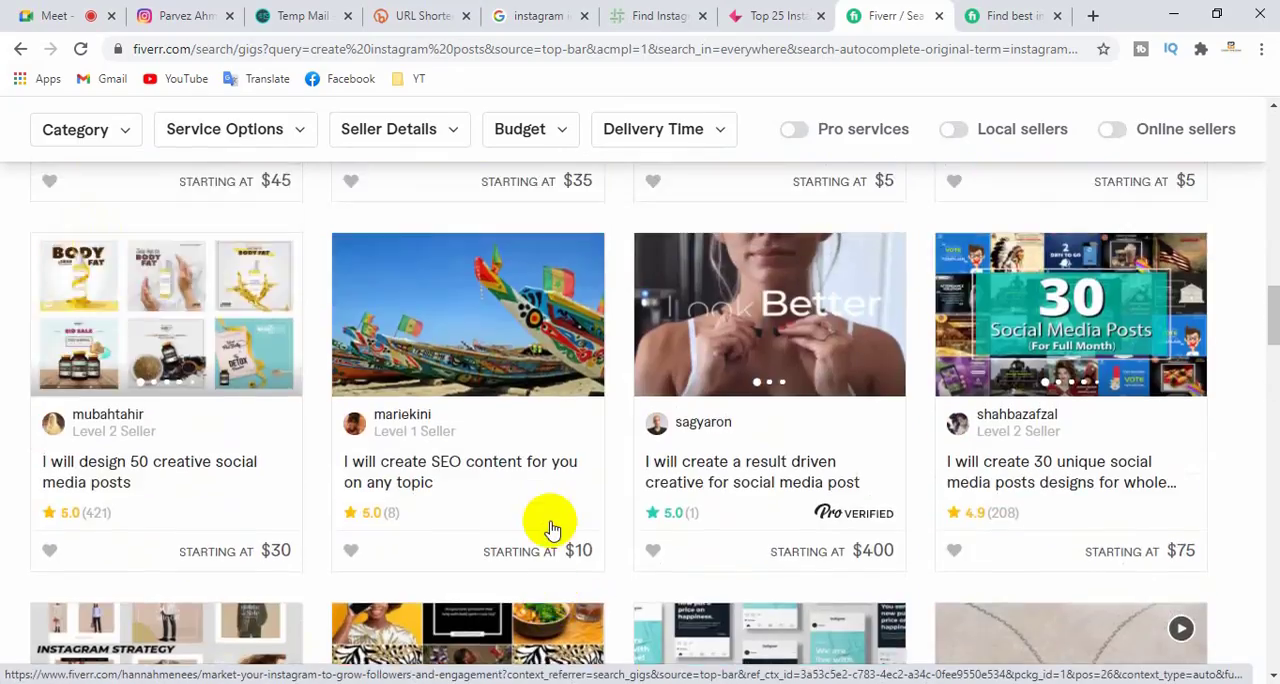
# - Replace the search term and search for the suggested service "instagram hashtag research"
pyautogui.scroll(6, 551, 528)
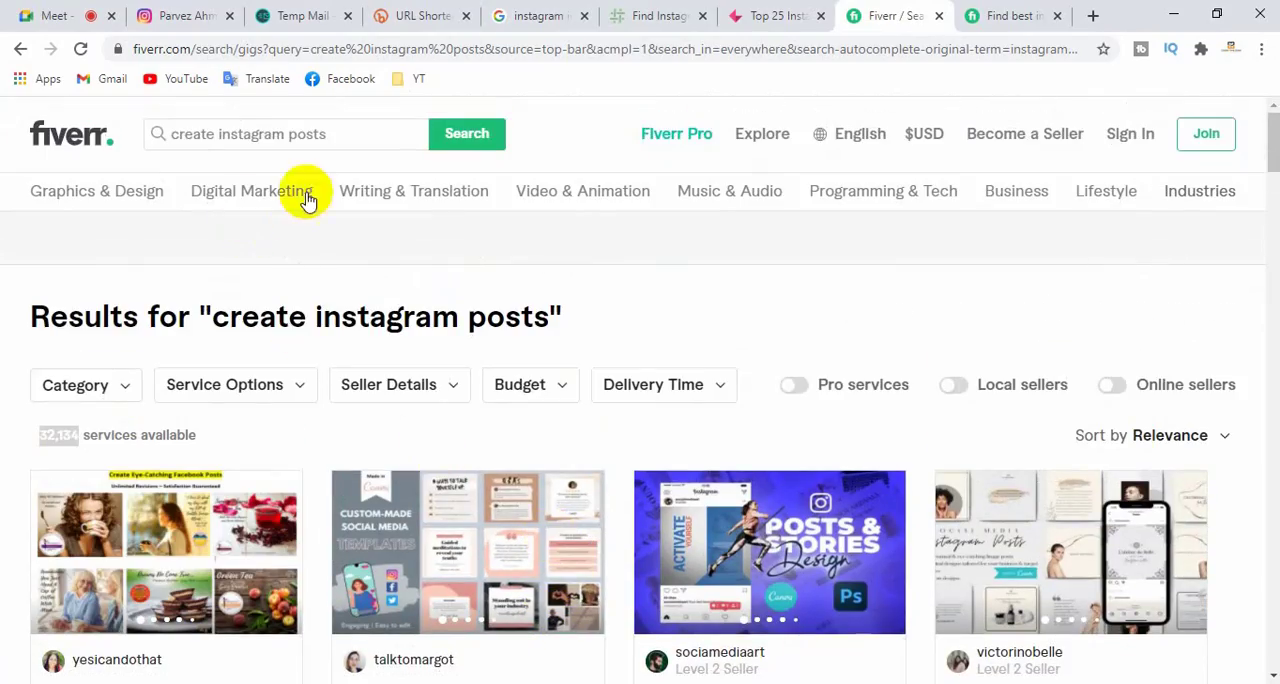
pyautogui.click(182, 134)
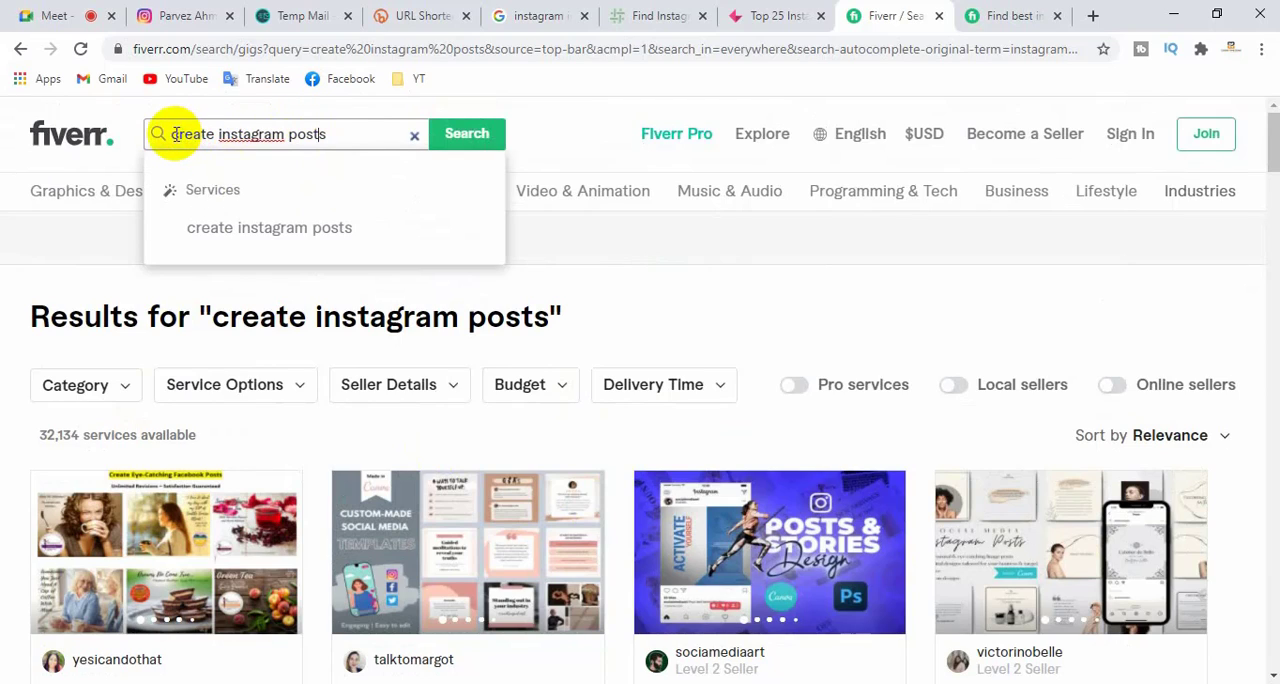
pyautogui.moveTo(175, 134); pyautogui.dragTo(337, 132)
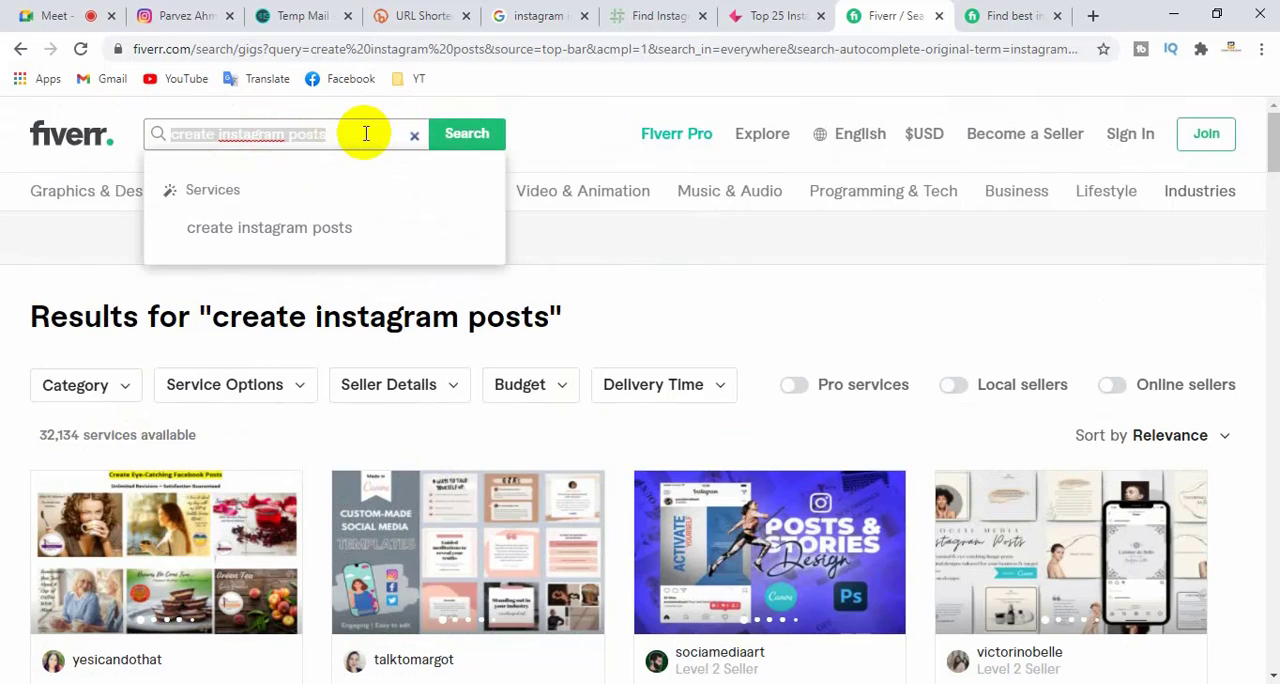
pyautogui.write('in')
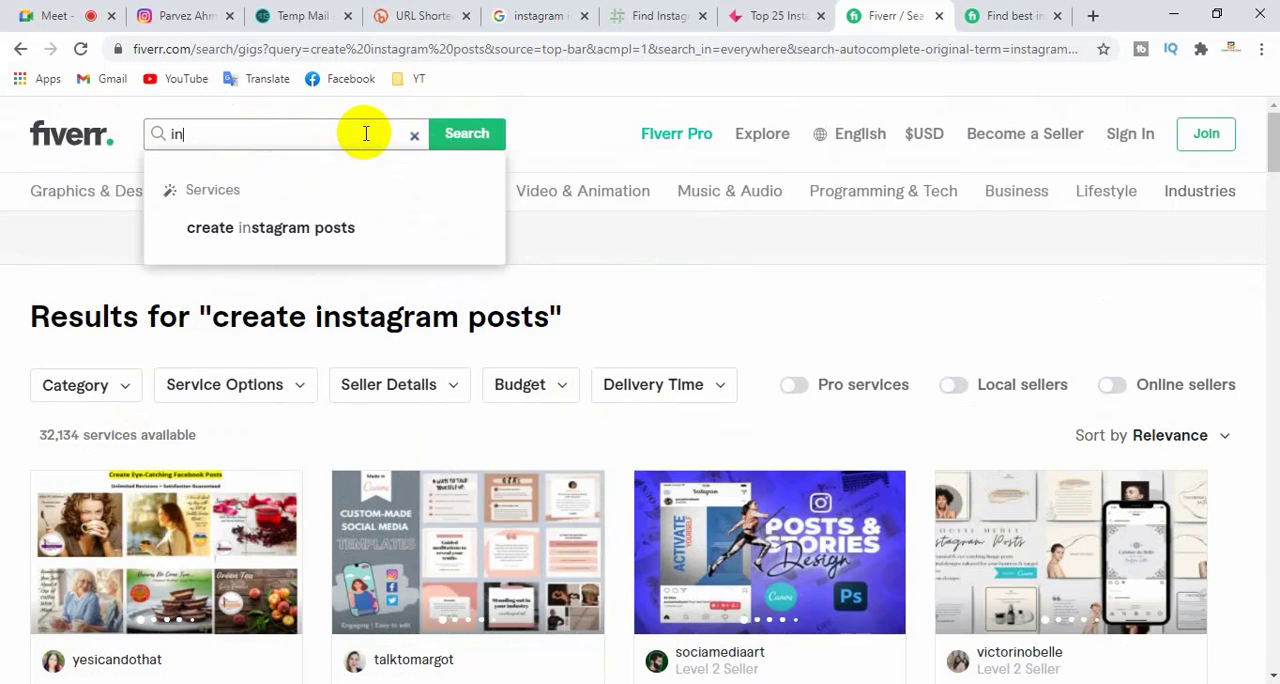
pyautogui.write('stra')
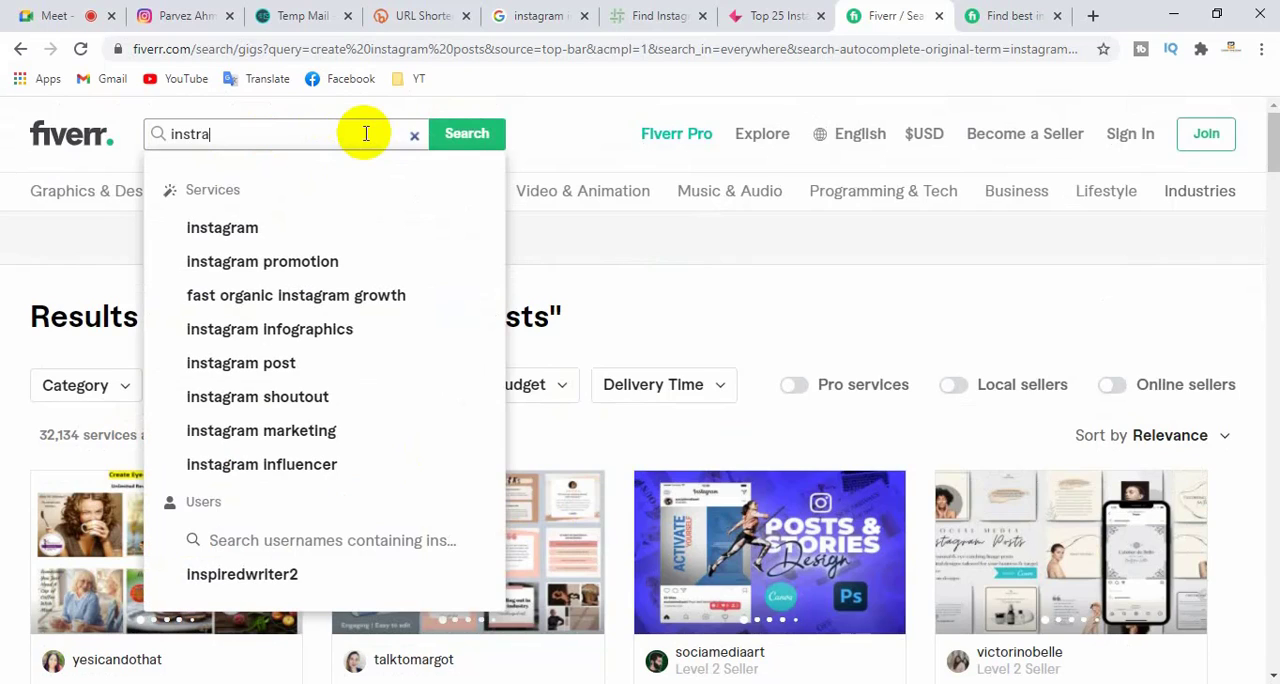
pyautogui.press('BackSpace')
pyautogui.press('BackSpace')
pyautogui.write('agra')
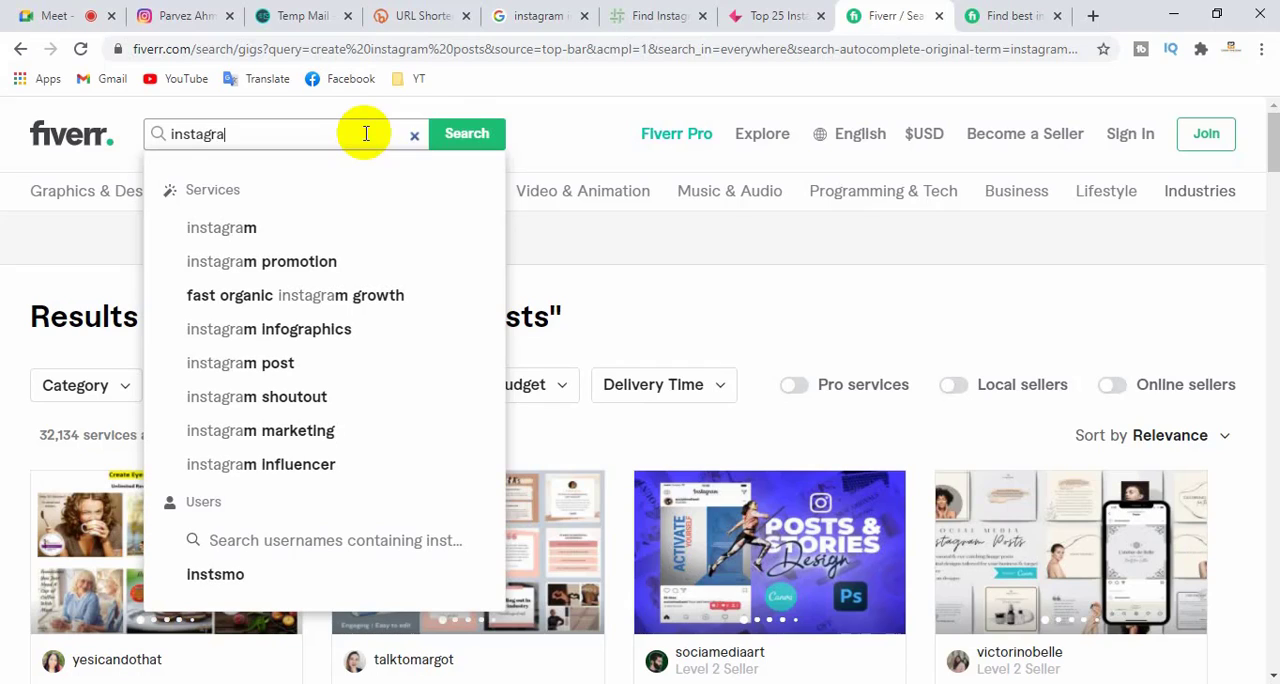
pyautogui.write('m h')
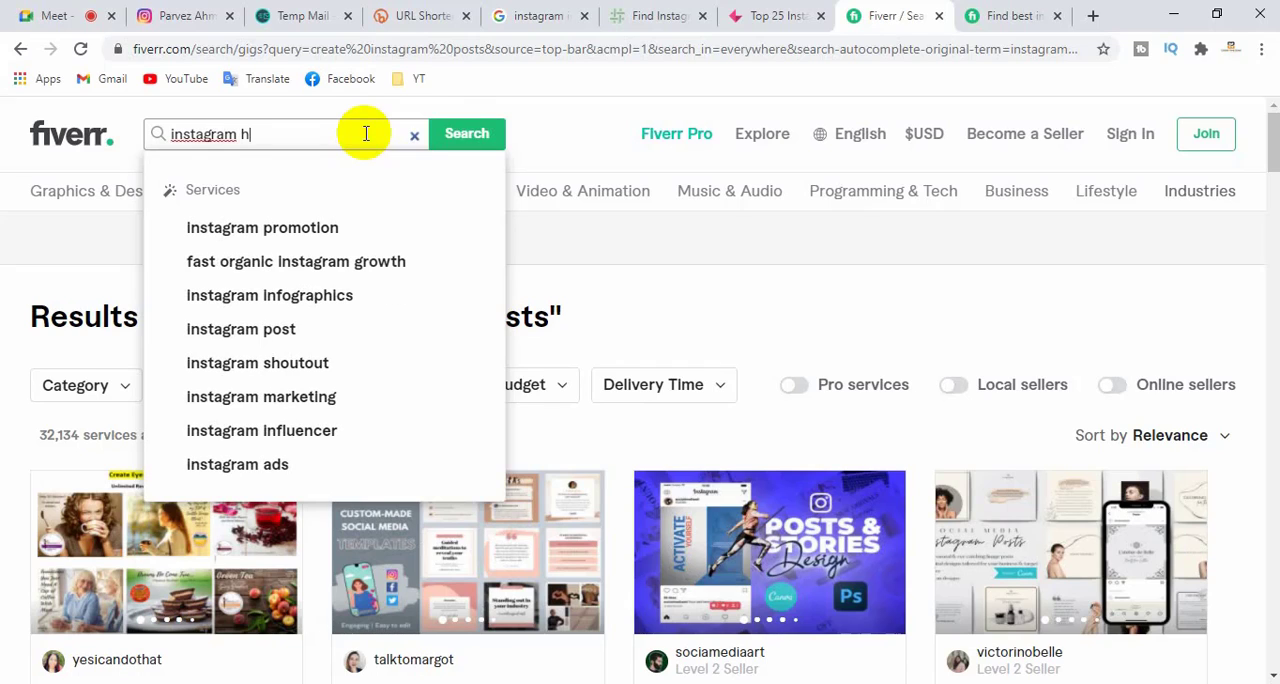
pyautogui.write('sh')
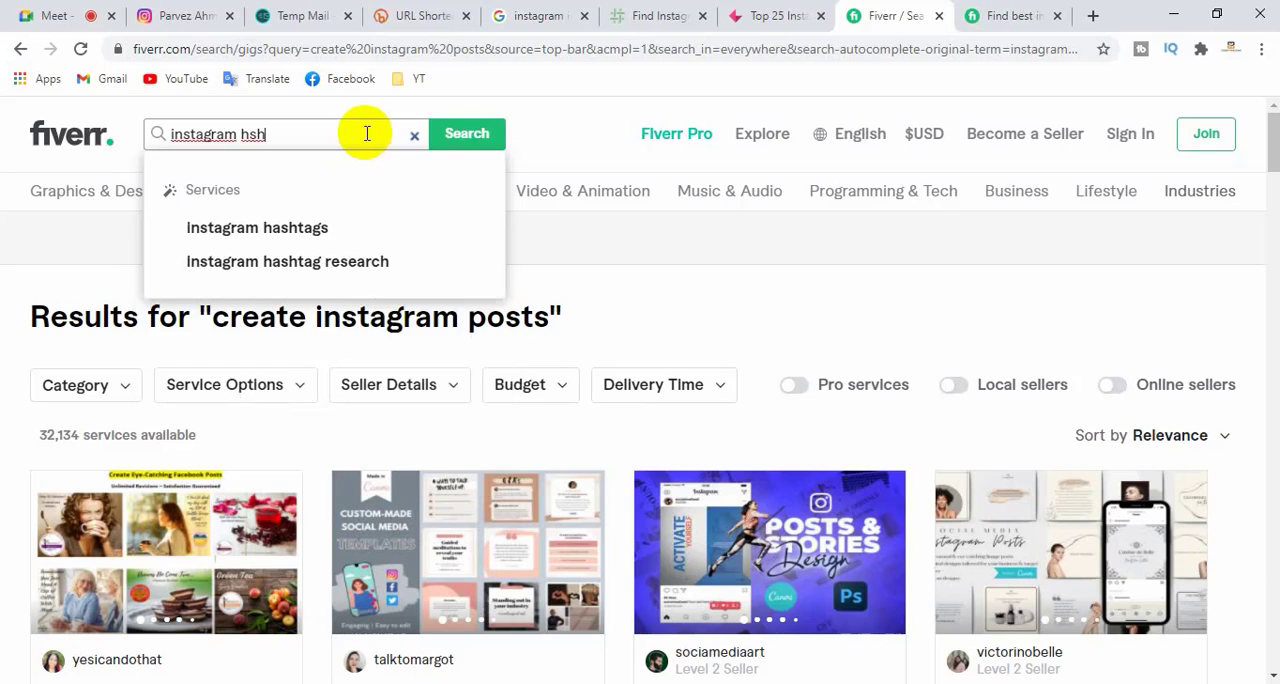
pyautogui.click(330, 261)
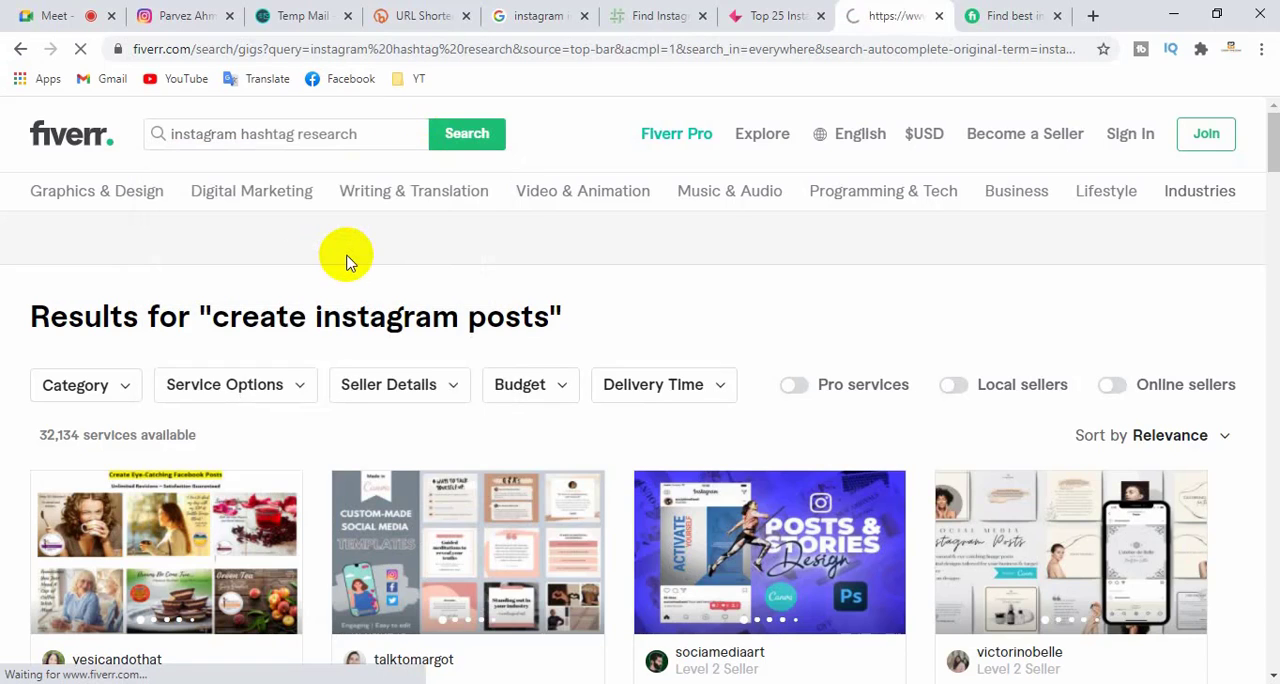
# - Browse the hashtag research gigs, comparing their ratings, review numbers, seller levels and starting prices
pyautogui.scroll(-2, 365, 295)
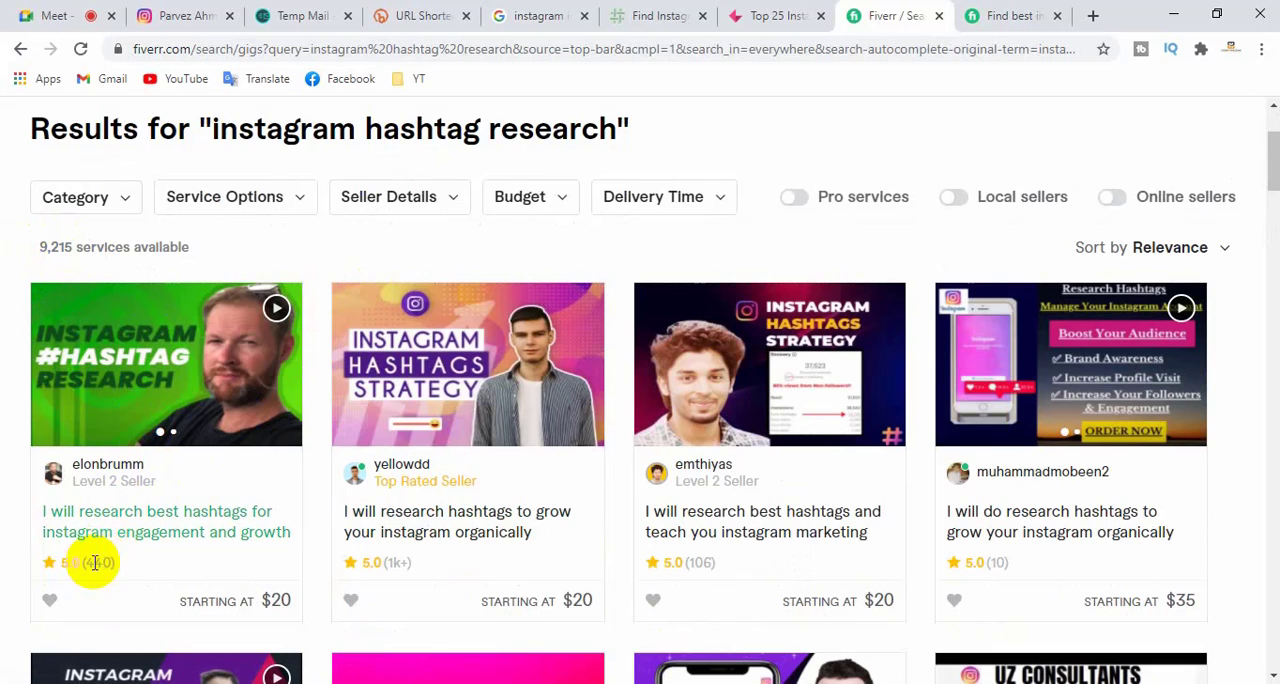
pyautogui.scroll(-2, 995, 552)
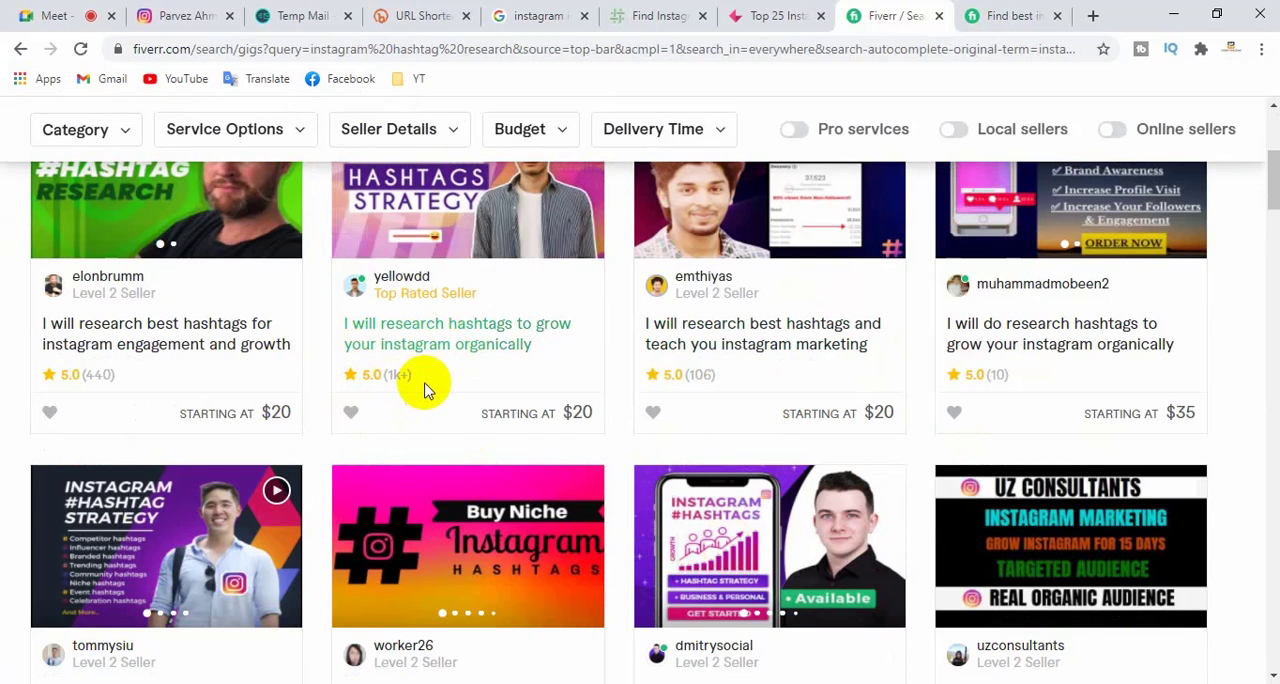
pyautogui.scroll(-1, 423, 382)
pyautogui.scroll(-1, 423, 395)
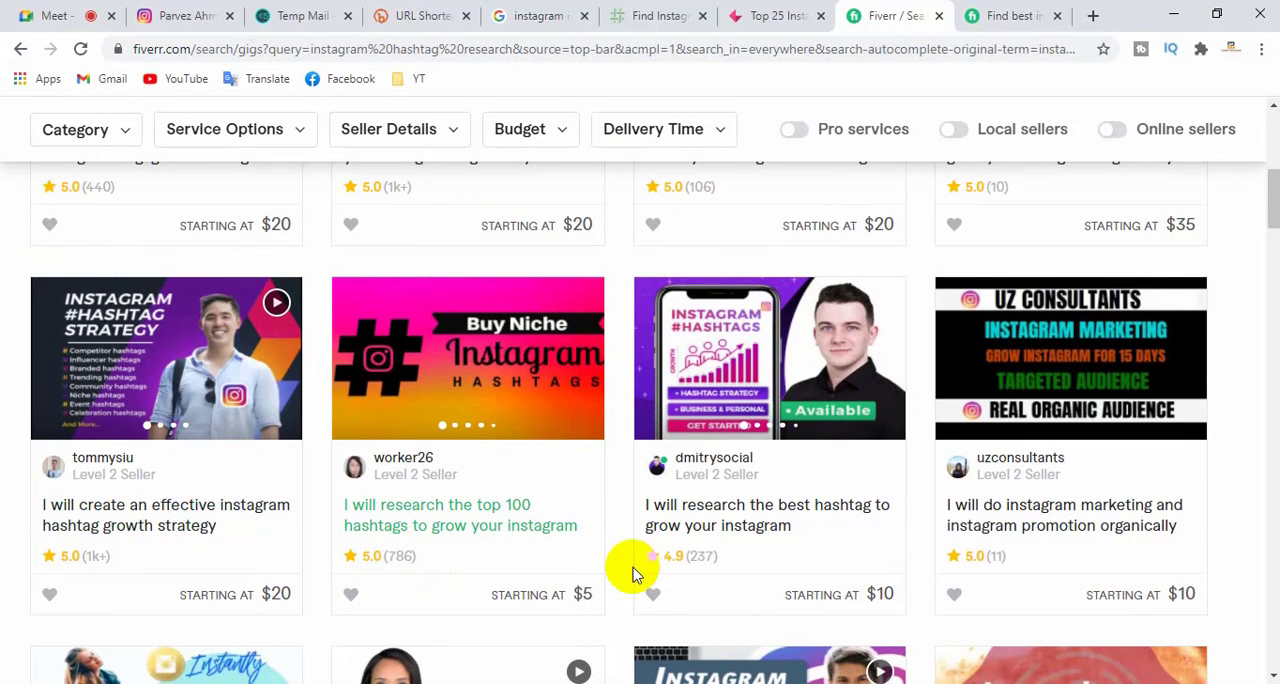
pyautogui.scroll(-3, 950, 560)
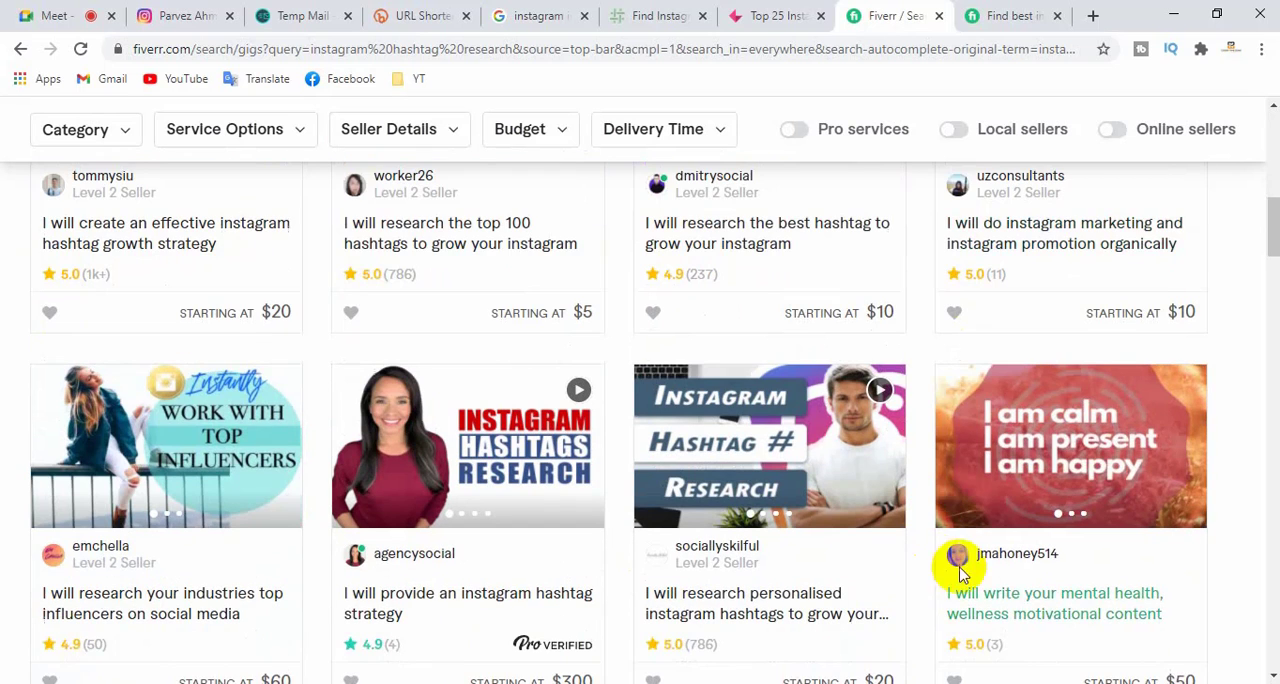
# - Examine further gigs down the "instagram hashtag research" results, and return to the first listings to review their seller levels and prices
pyautogui.scroll(-2, 1037, 554)
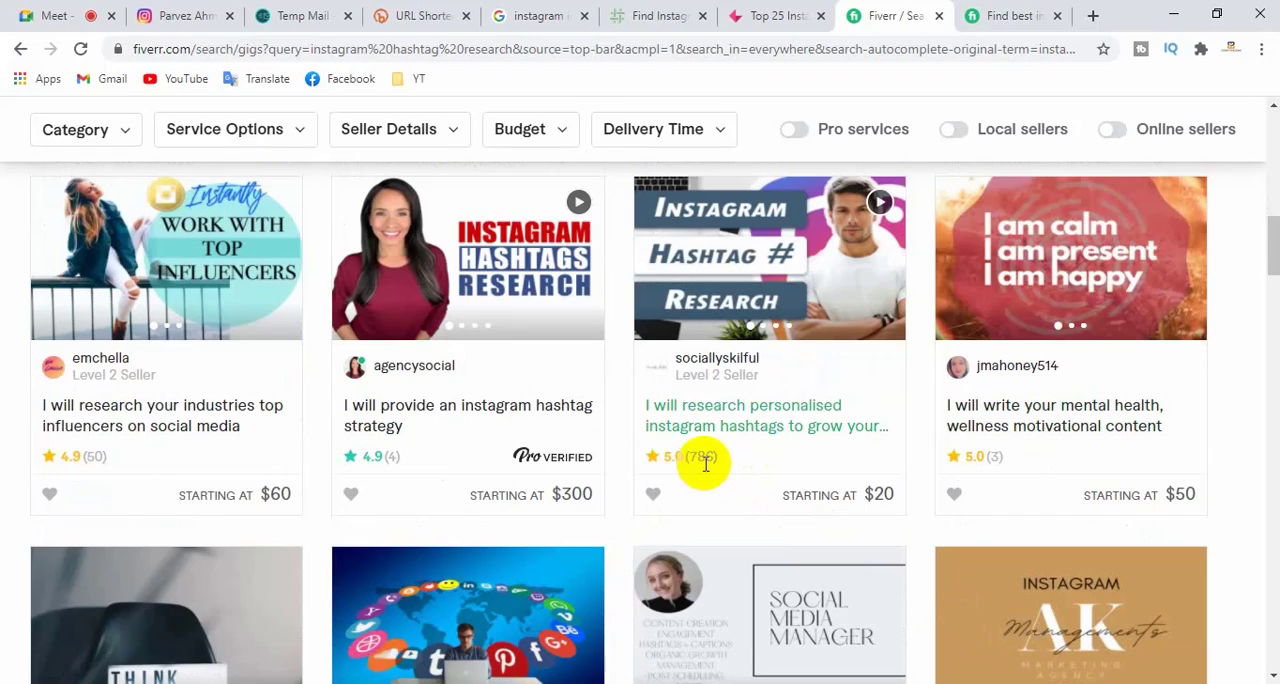
pyautogui.scroll(-5, 157, 458)
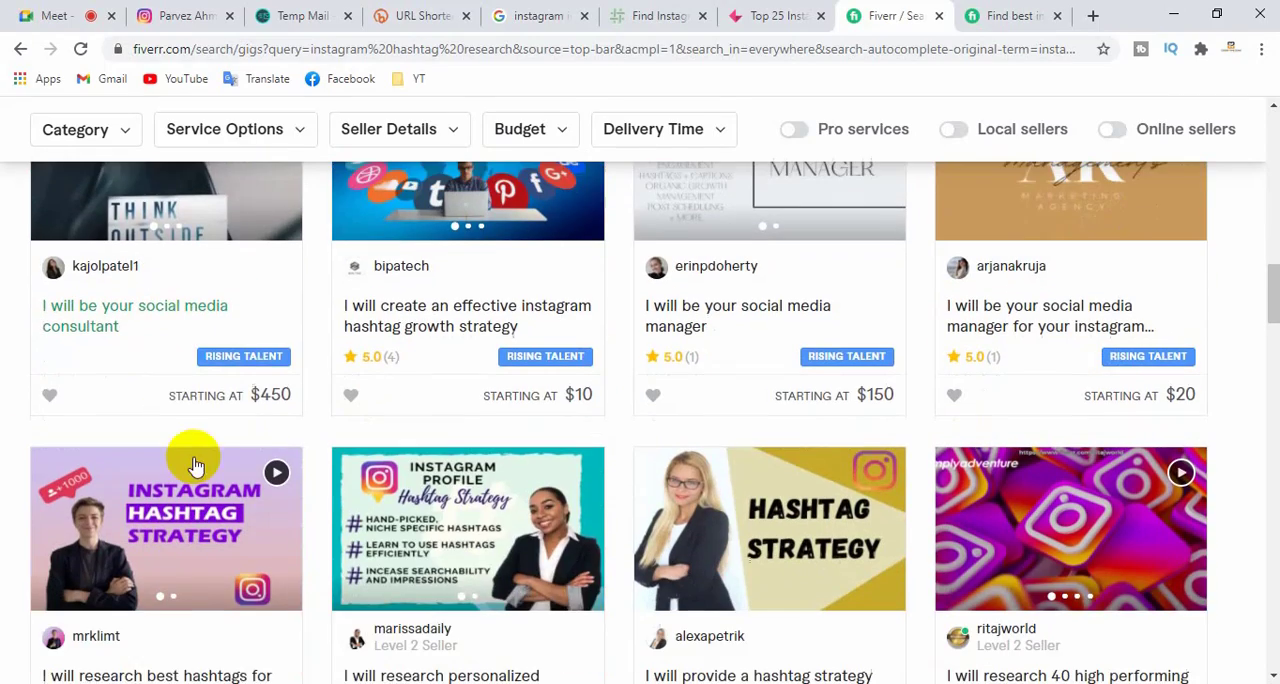
pyautogui.scroll(13, 248, 470)
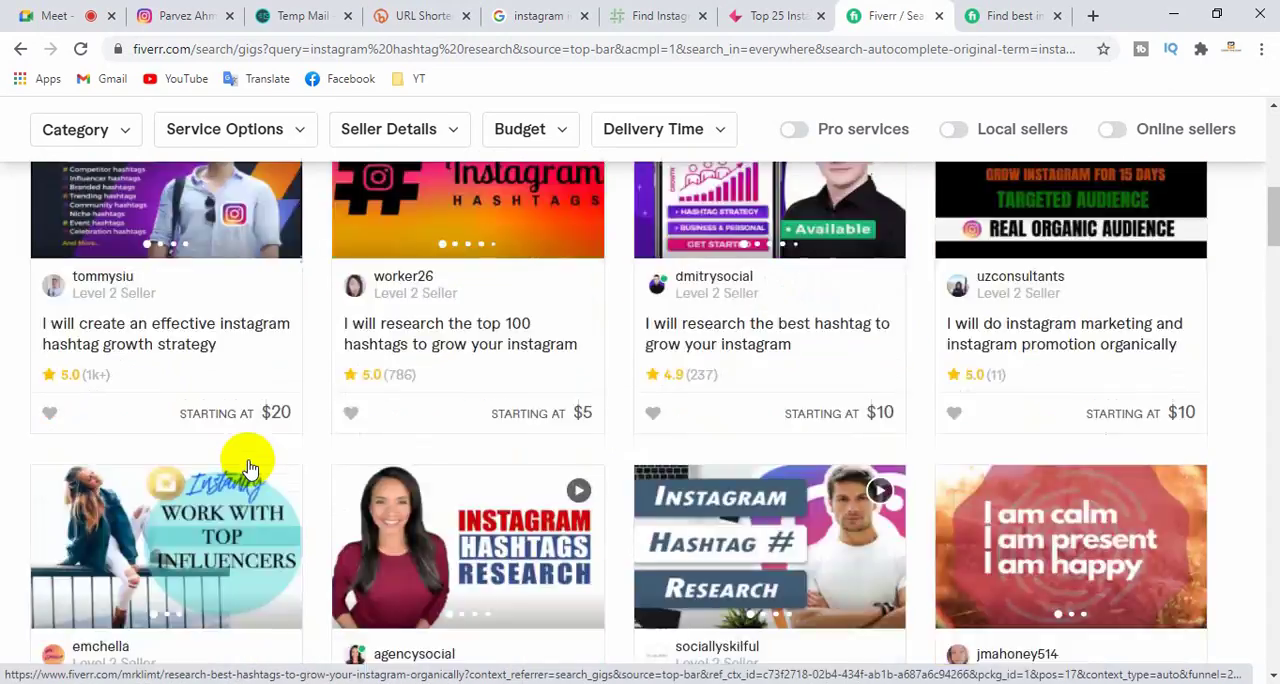
pyautogui.scroll(4, 250, 467)
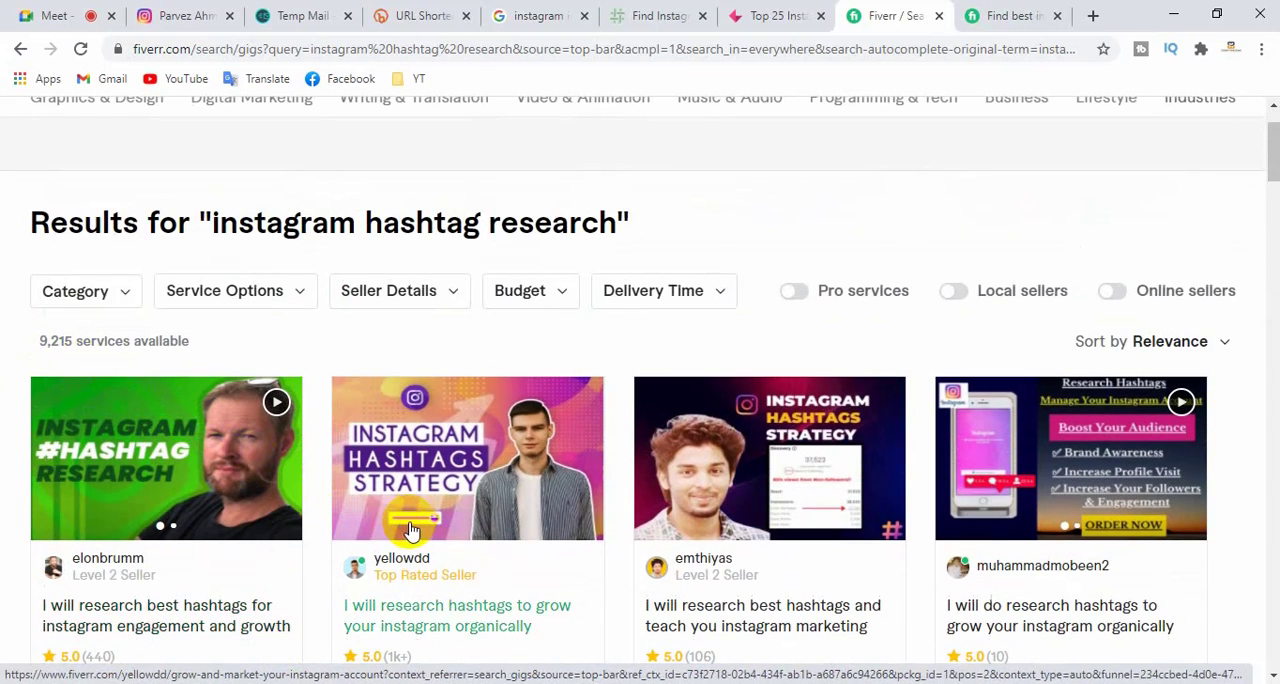
pyautogui.scroll(1, 410, 530)
pyautogui.scroll(-3, 503, 514)
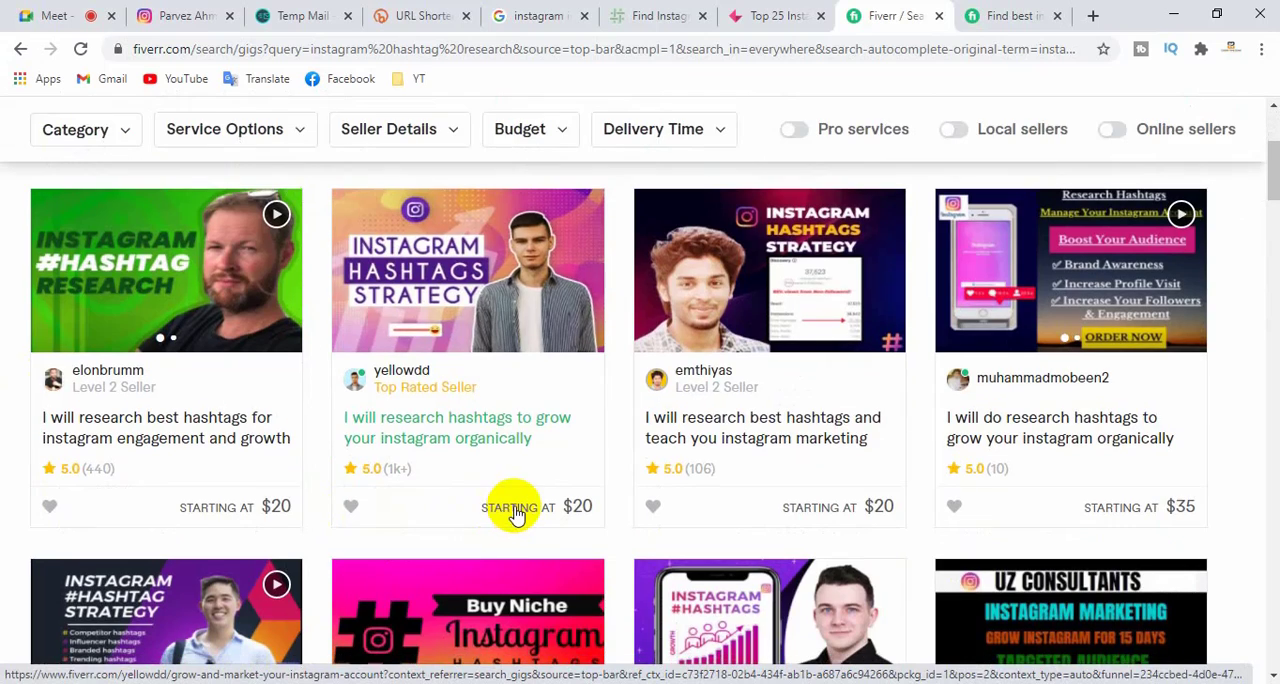
pyautogui.scroll(3, 513, 514)
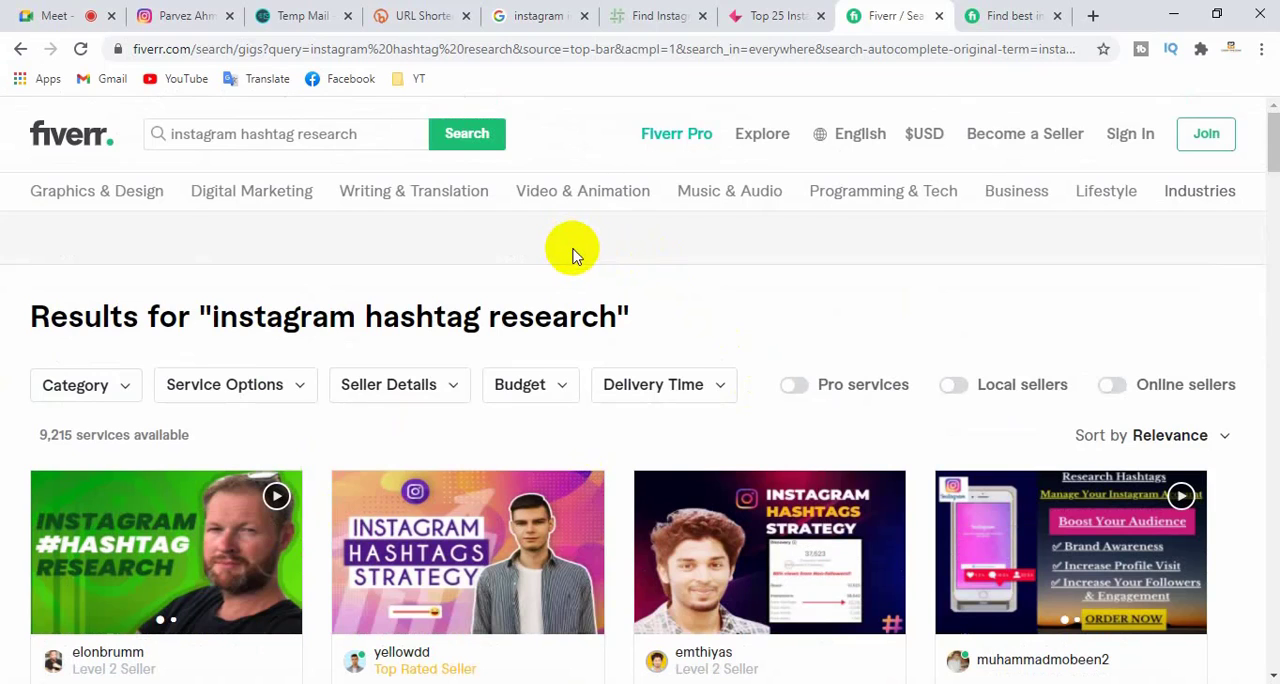
# - Close both Fiverr pages, the Top 25 Instagram influencers article and the Heepsy page after a brief look through Heepsy's features
pyautogui.click(938, 17)
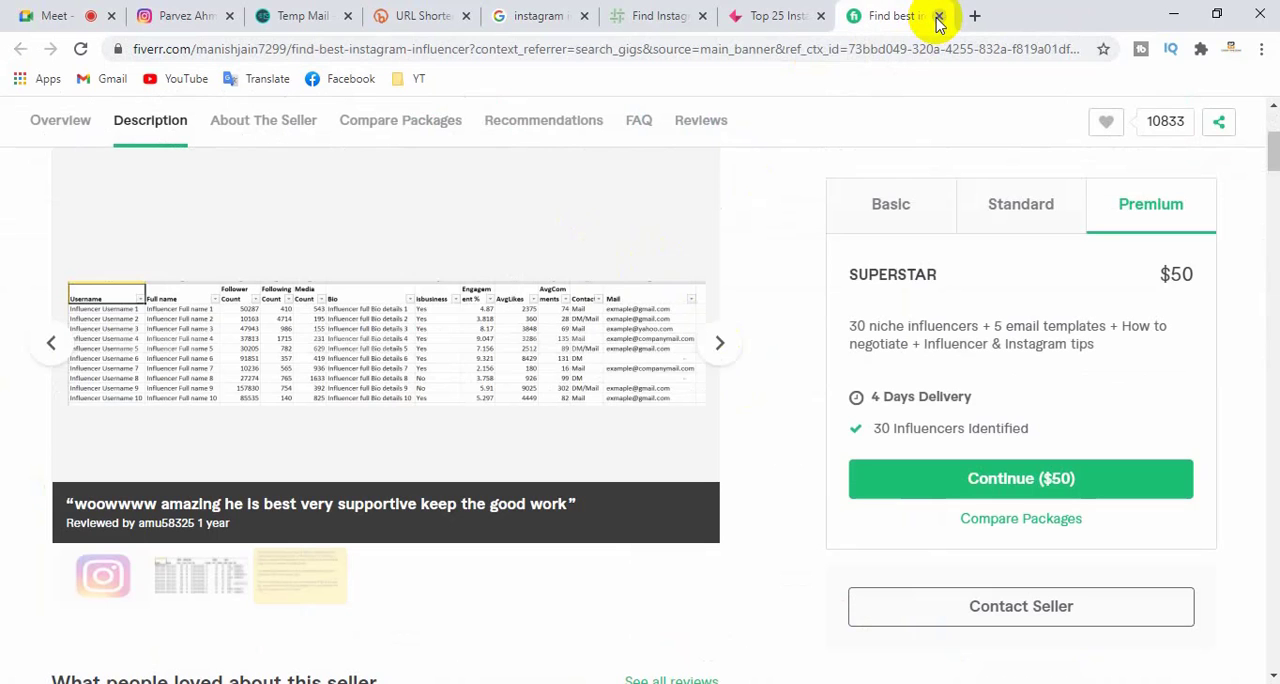
pyautogui.click(940, 17)
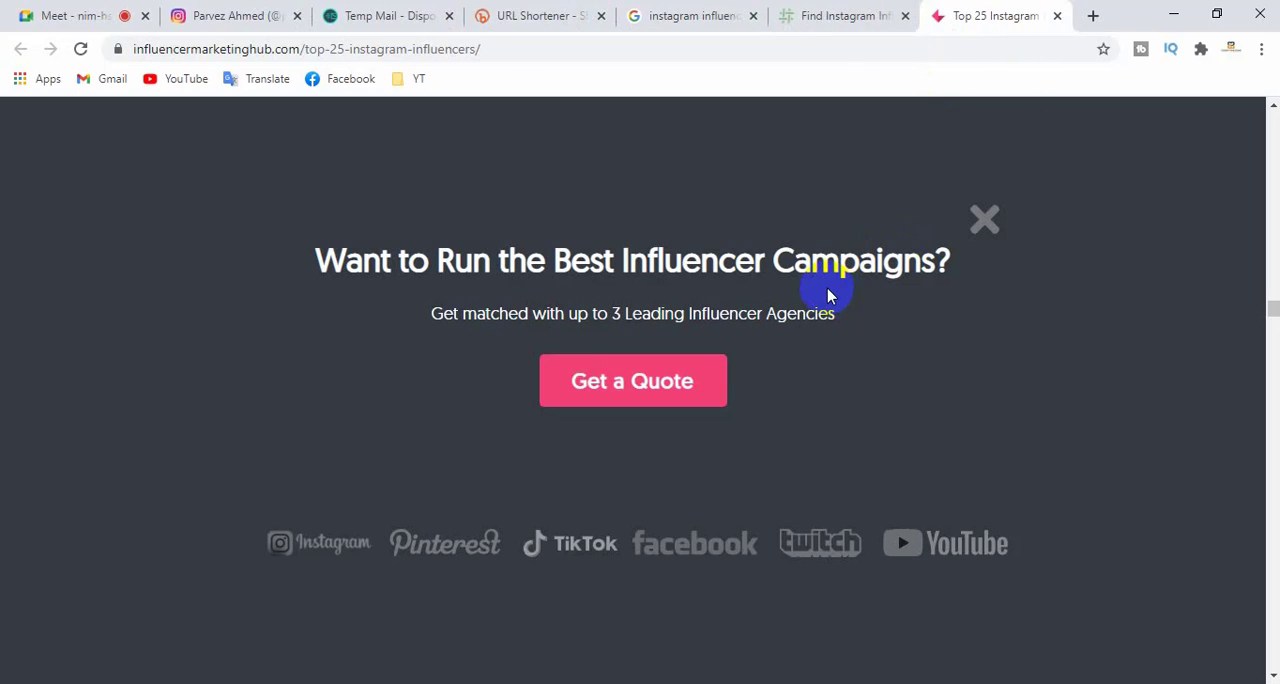
pyautogui.click(1057, 16)
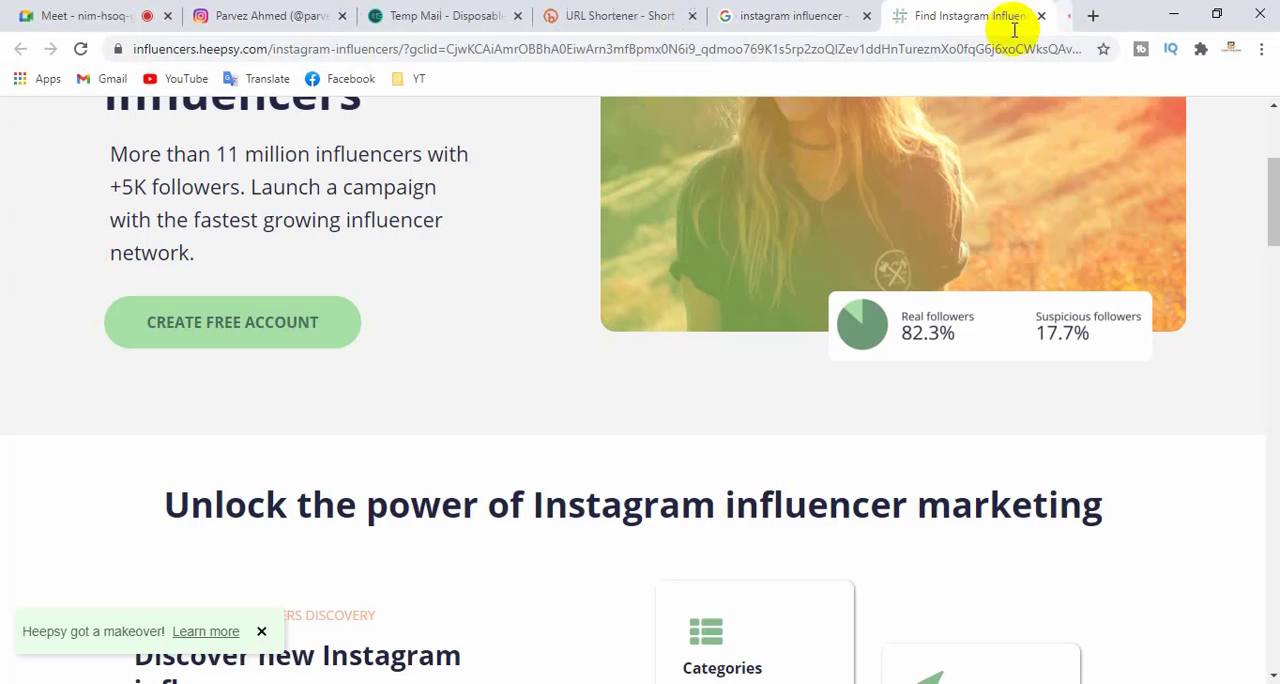
pyautogui.scroll(-14, 857, 251)
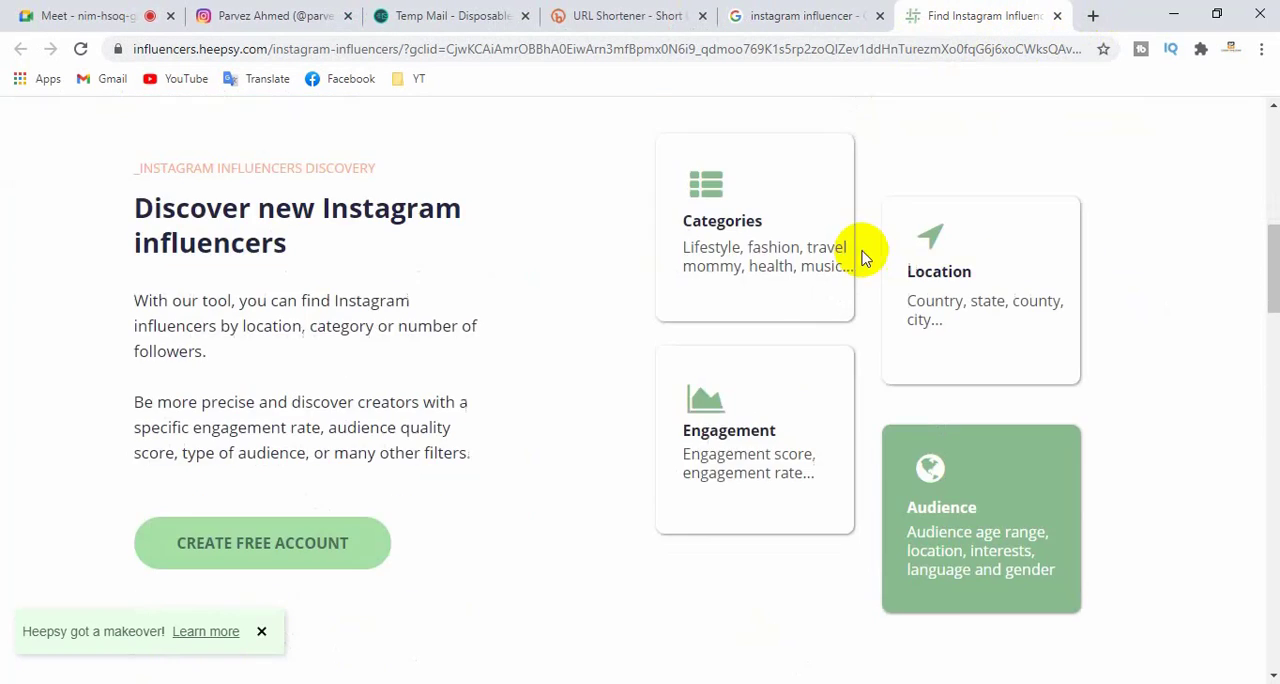
pyautogui.scroll(-5, 849, 287)
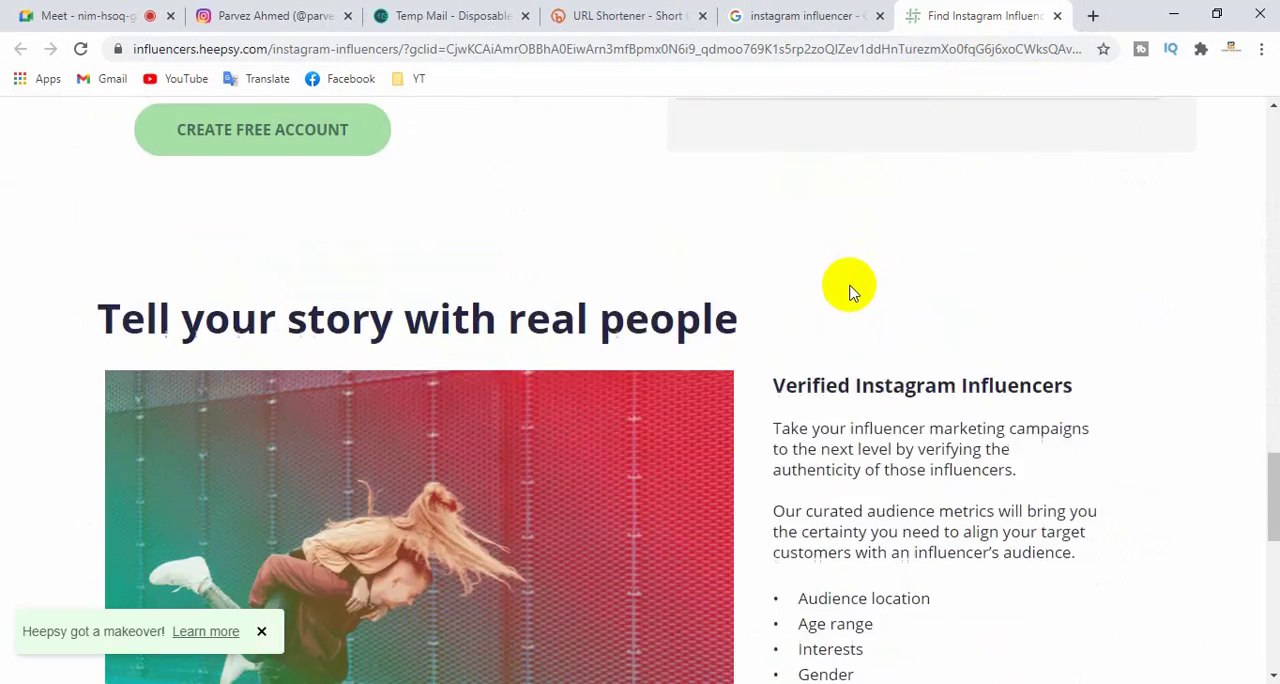
pyautogui.scroll(6, 849, 287)
pyautogui.click(1059, 15)
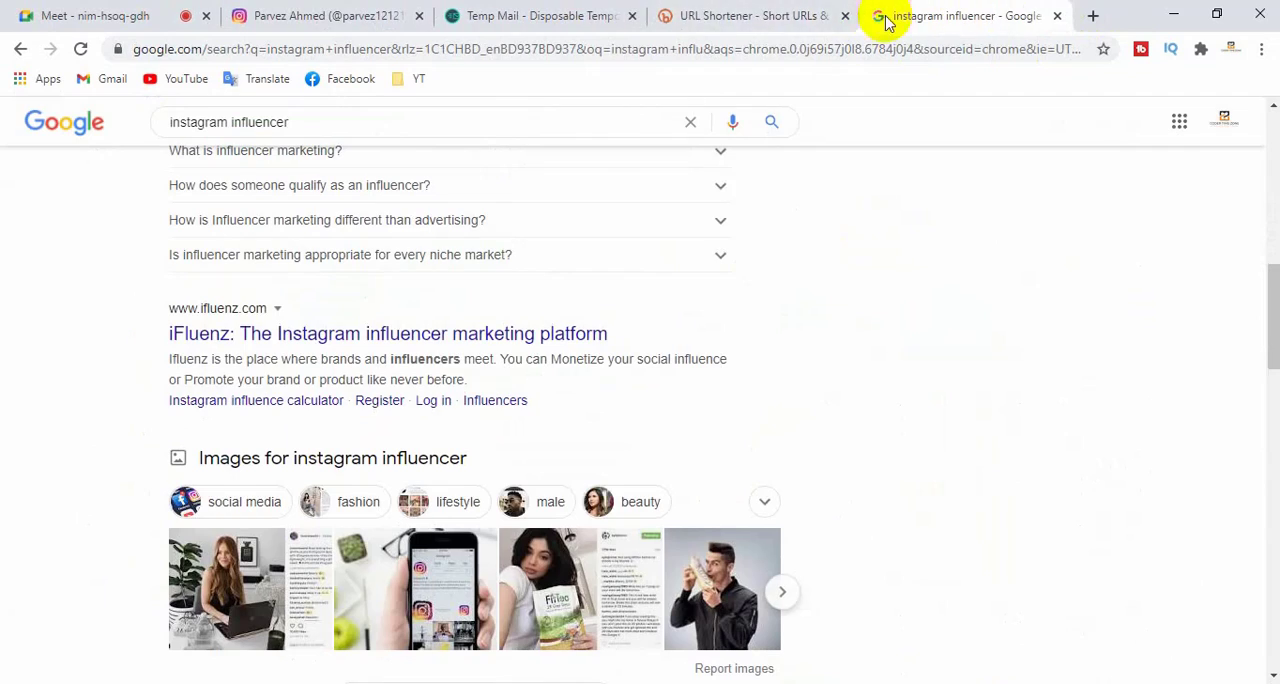
# - Return to the Instagram profile page to review it, and switch to the Google Meet call
pyautogui.click(737, 15)
pyautogui.click(500, 15)
pyautogui.click(330, 16)
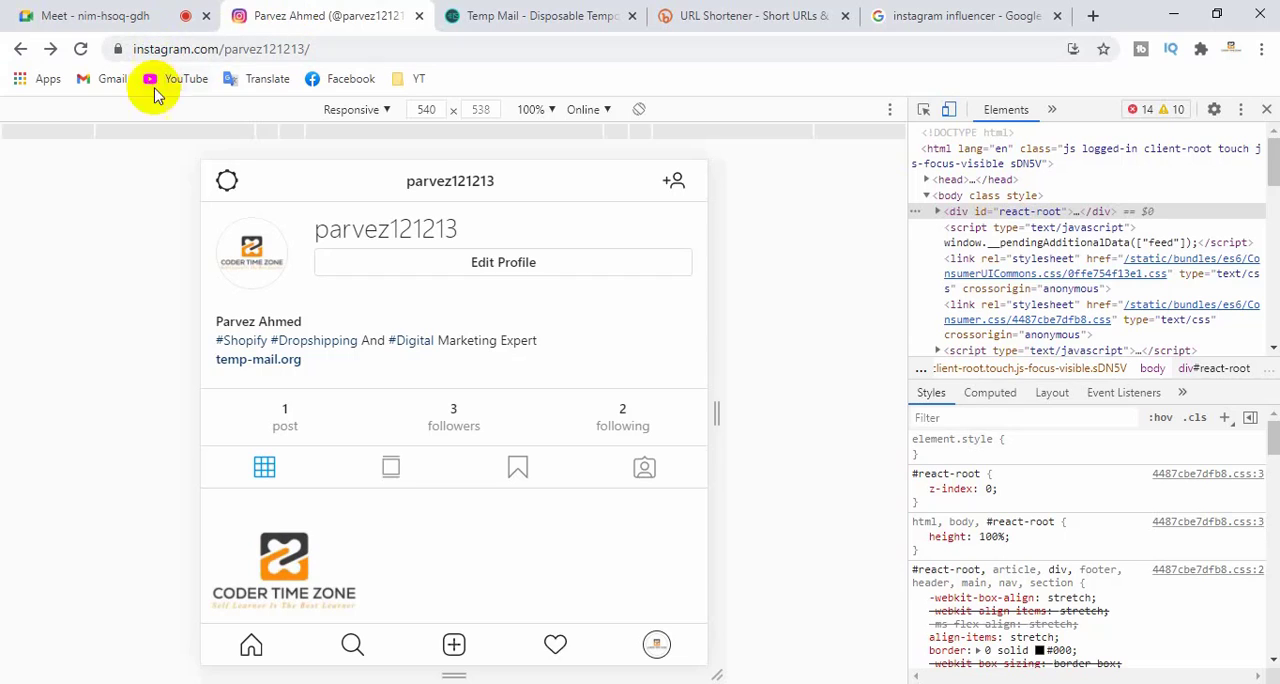
pyautogui.scroll(-1, 566, 446)
pyautogui.scroll(1, 566, 446)
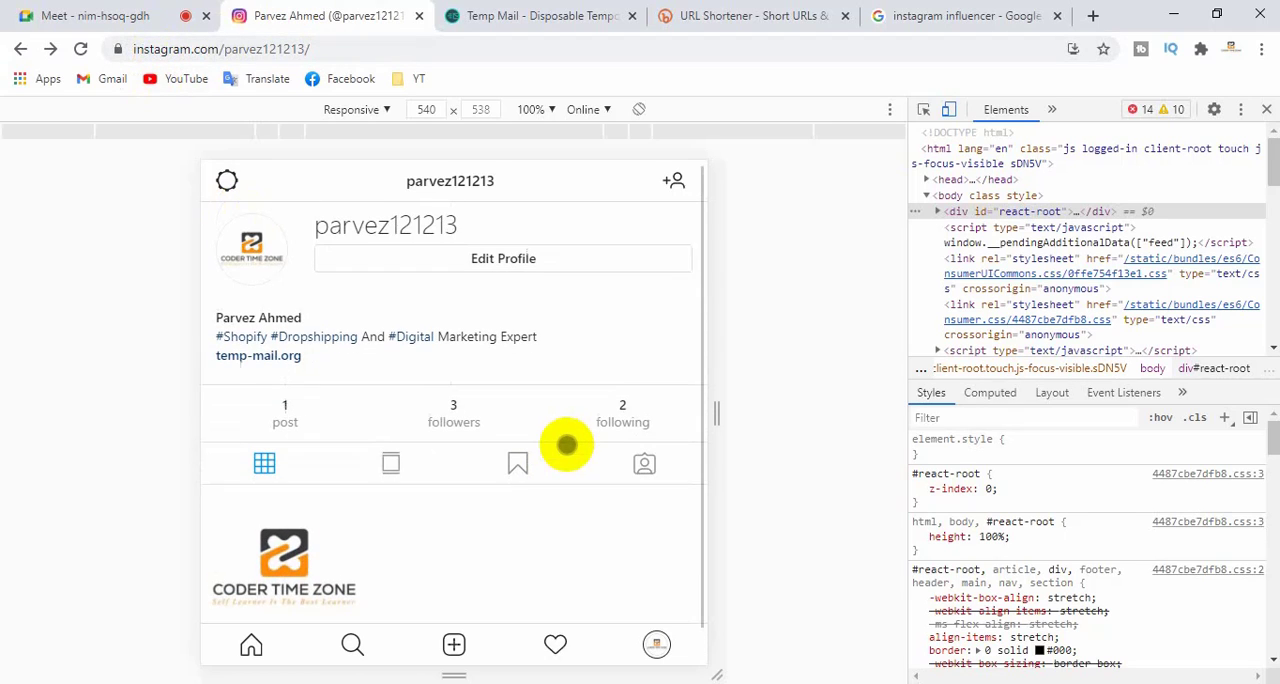
pyautogui.click(118, 16)
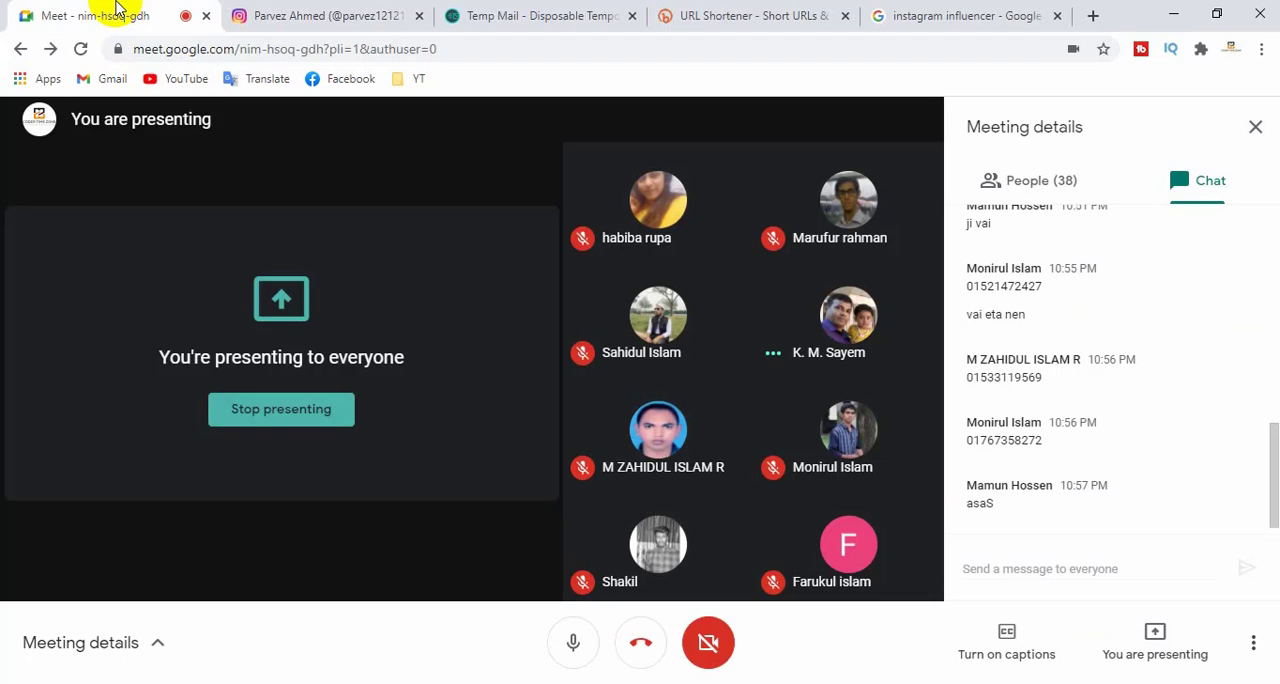